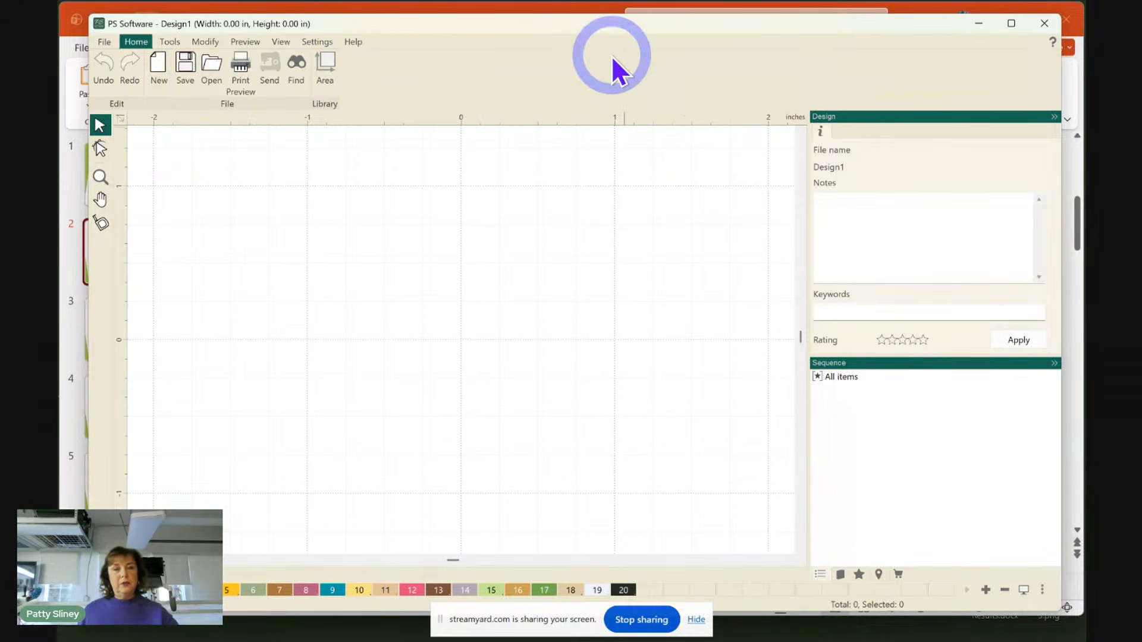
Load Chainlink Quilt Top Cropped 68x79.jpg as the design's backdrop, and undo the load
click(172, 42)
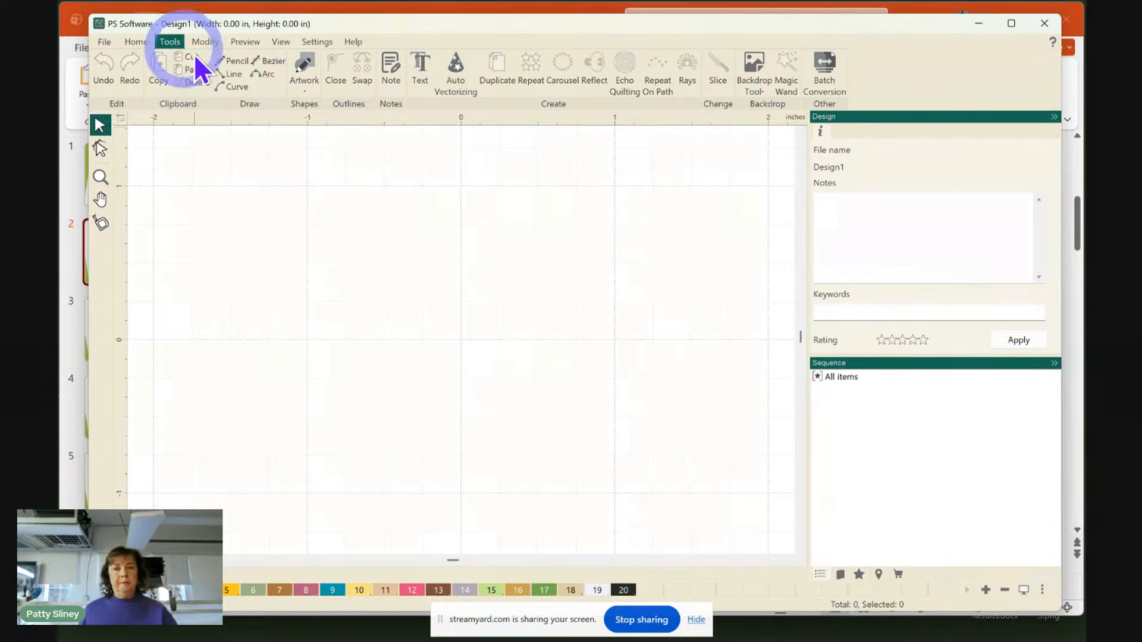
click(754, 78)
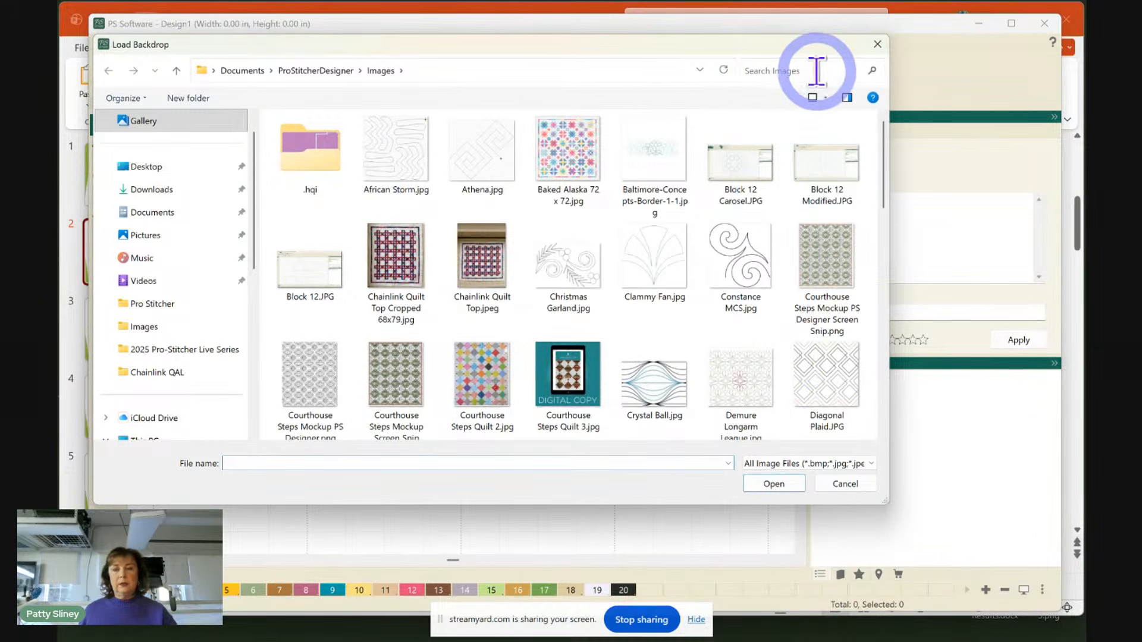
click(837, 485)
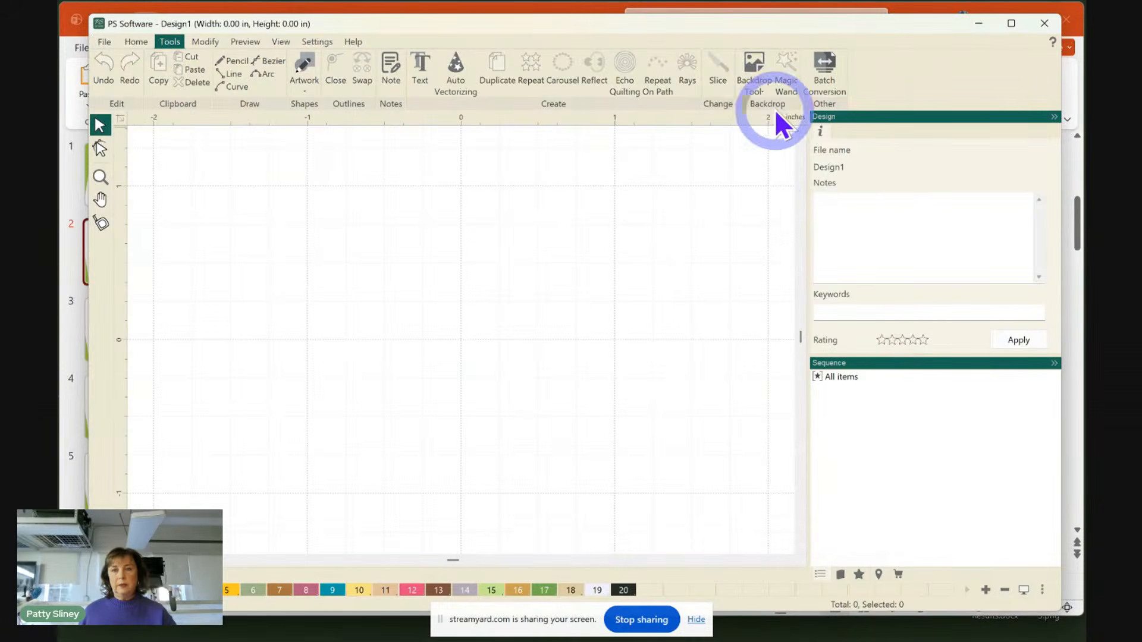
click(755, 91)
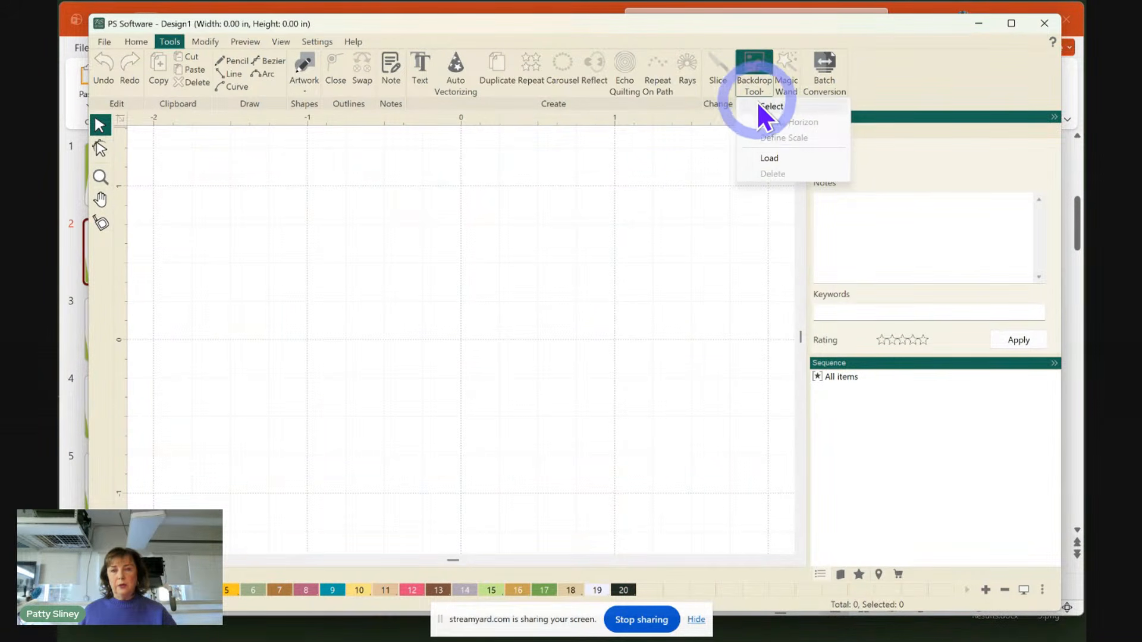
click(770, 106)
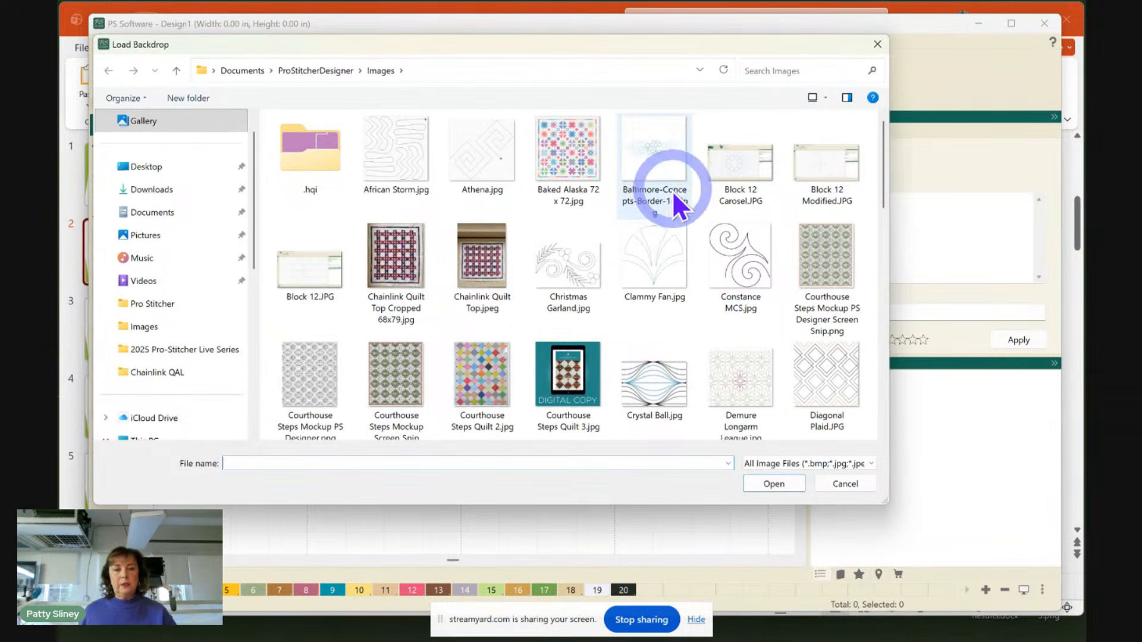
click(401, 269)
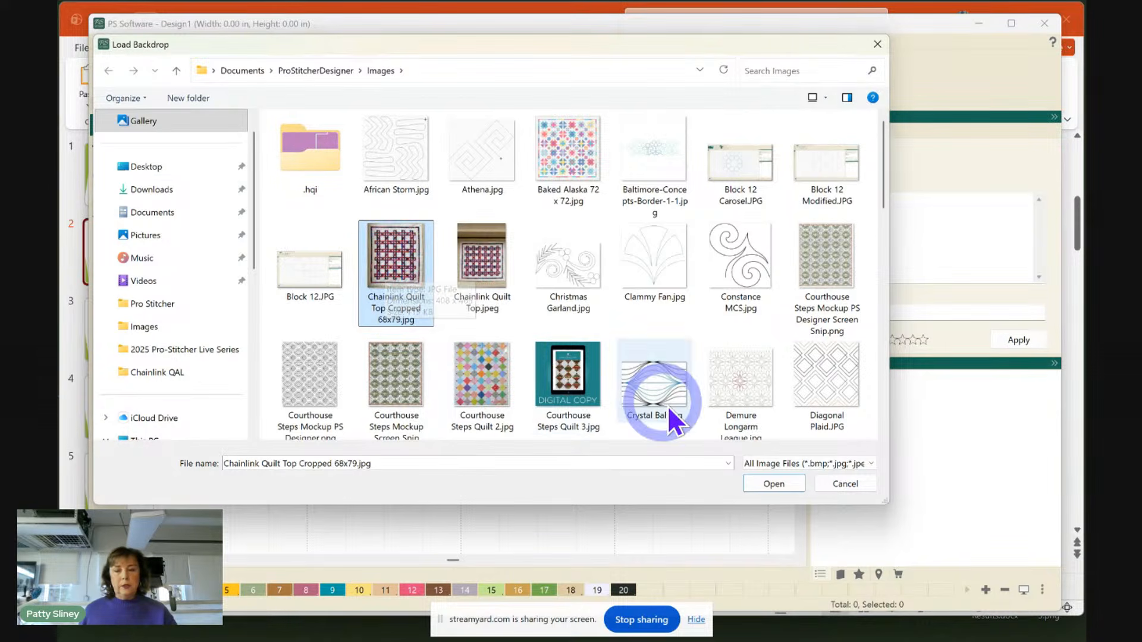
click(760, 483)
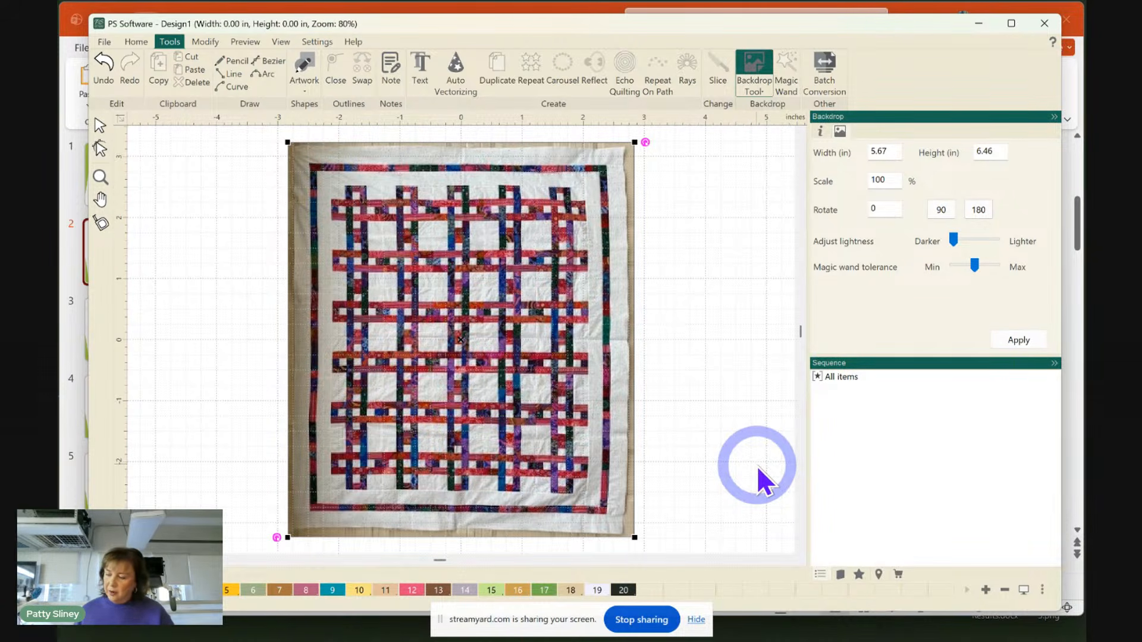
click(768, 94)
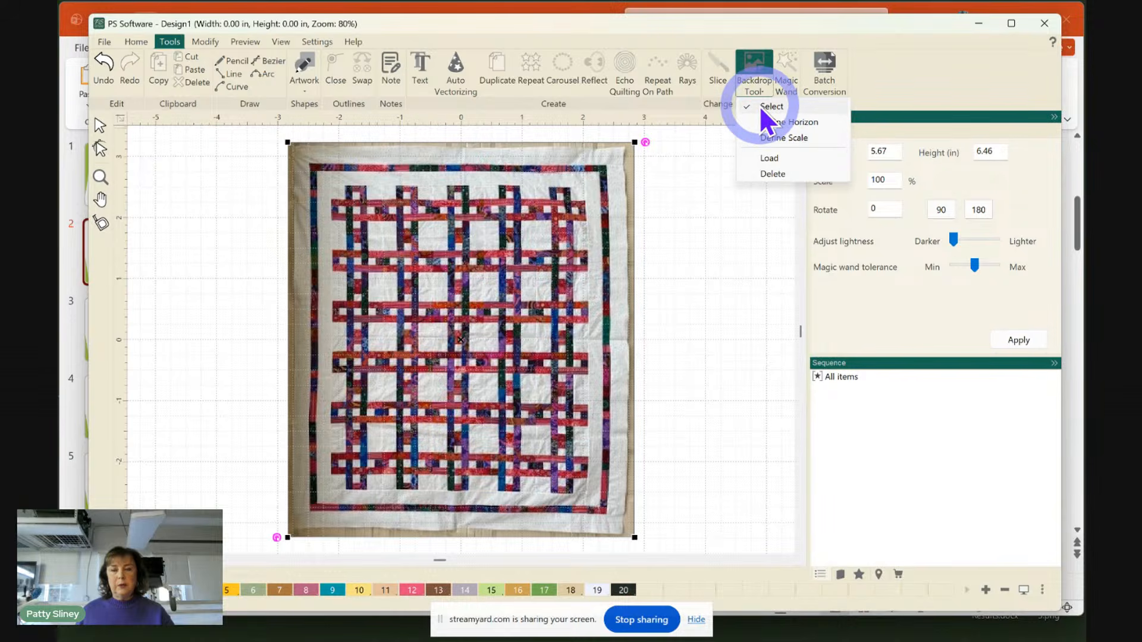
click(759, 106)
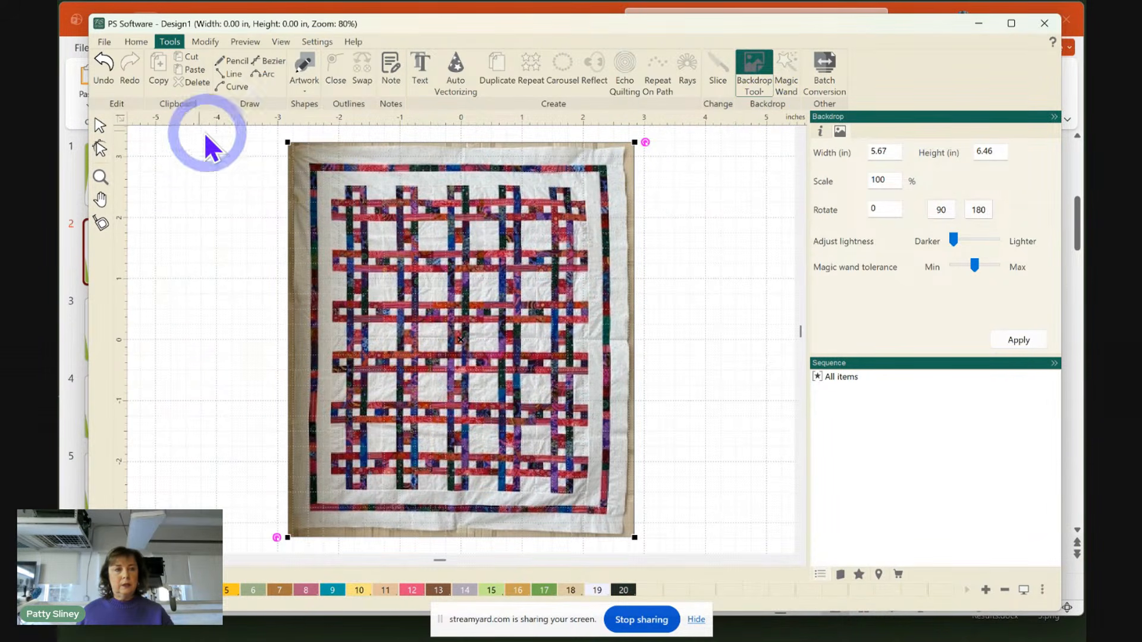
click(101, 67)
Load the cropped quilt photo Chainlink Quilt Top Cropped 68x79.jpg from the Images folder as the backdrop
click(766, 87)
click(769, 108)
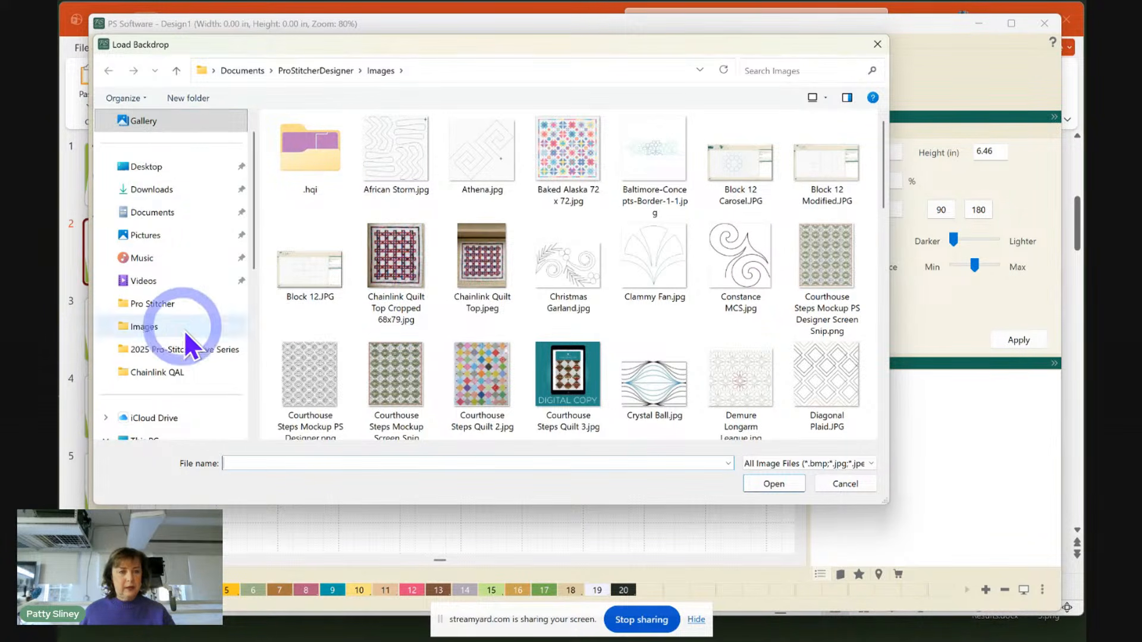
drag(255, 259, 267, 197)
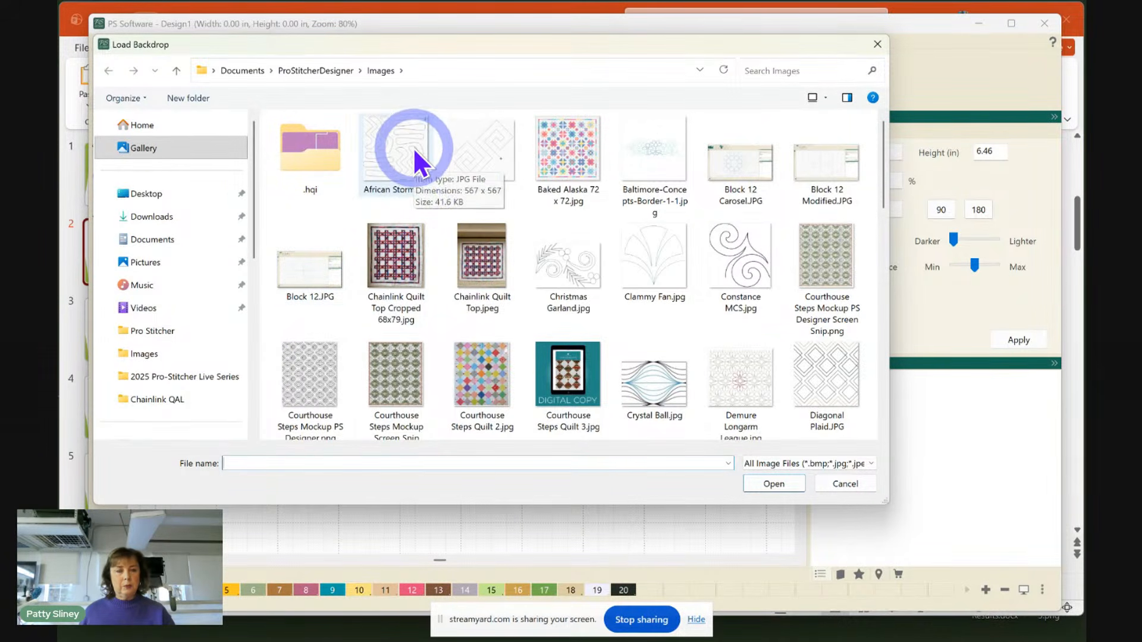
click(399, 261)
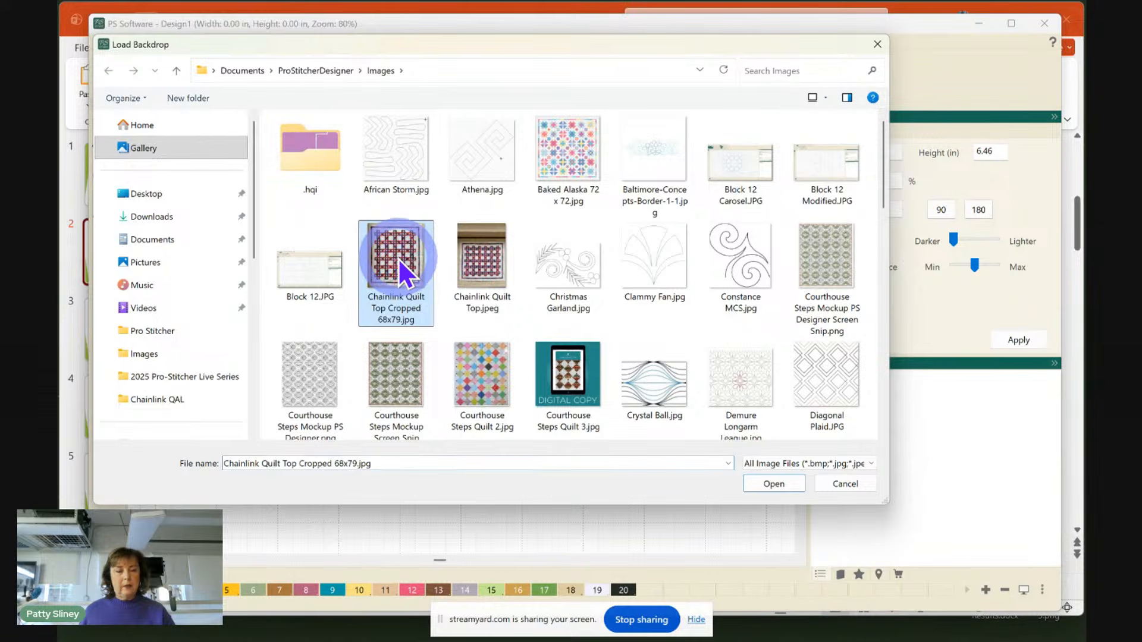
click(785, 491)
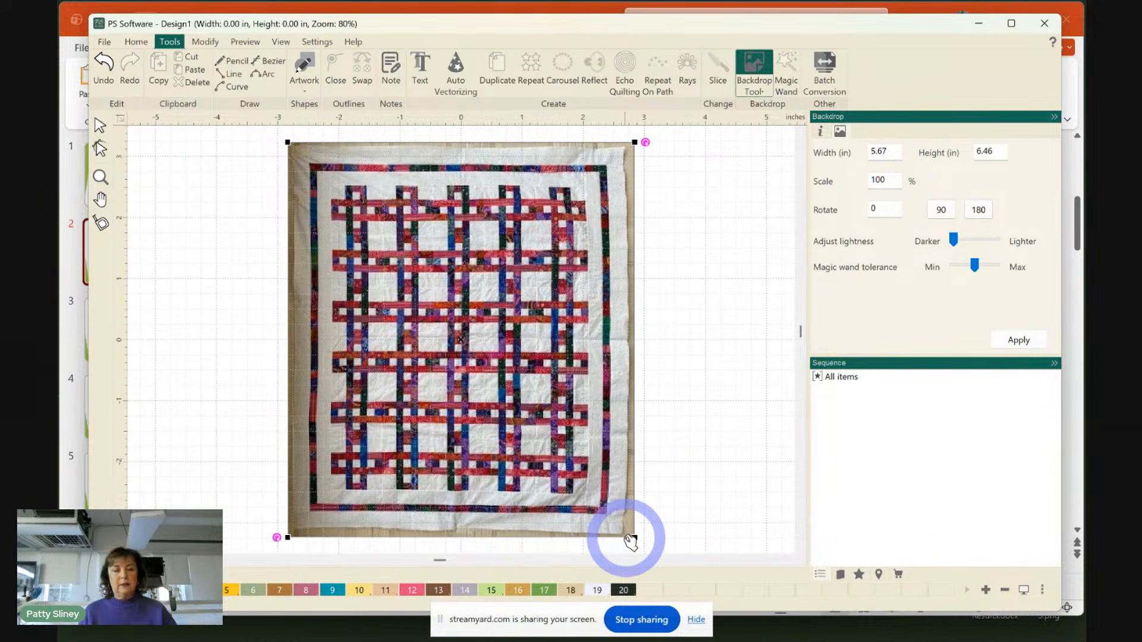
Define the backdrop's horizon along the quilt's bottom edge, from its lower-left corner to its lower-right corner
right_click(441, 275)
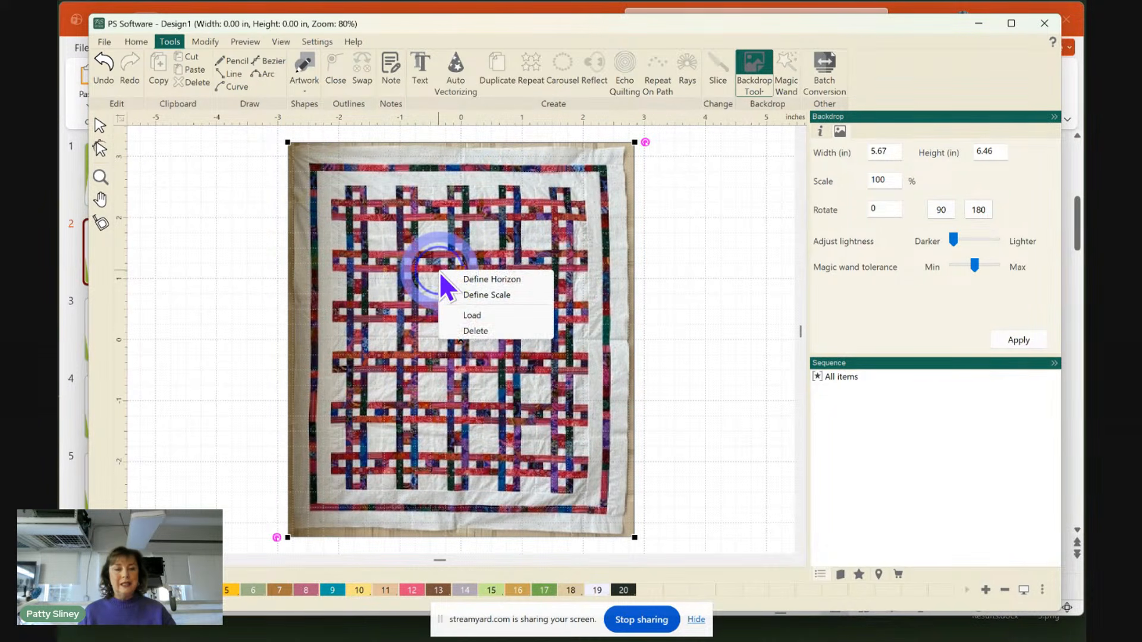
click(481, 279)
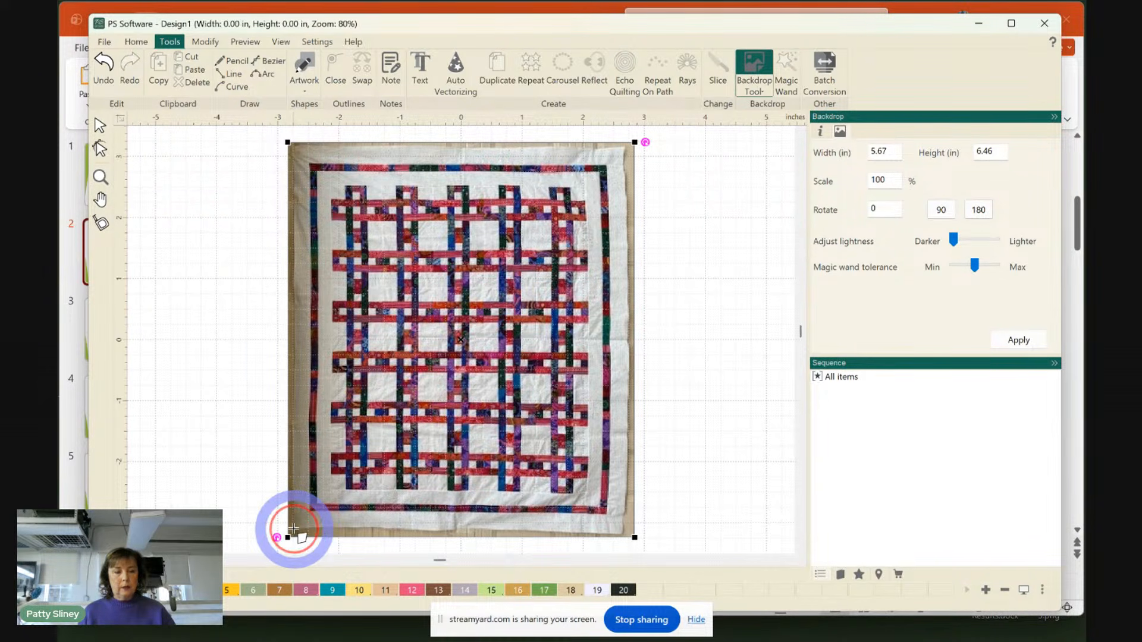
mouse_move(293, 529)
mouse_down()
mouse_move(377, 535)
mouse_move(295, 540)
mouse_up()
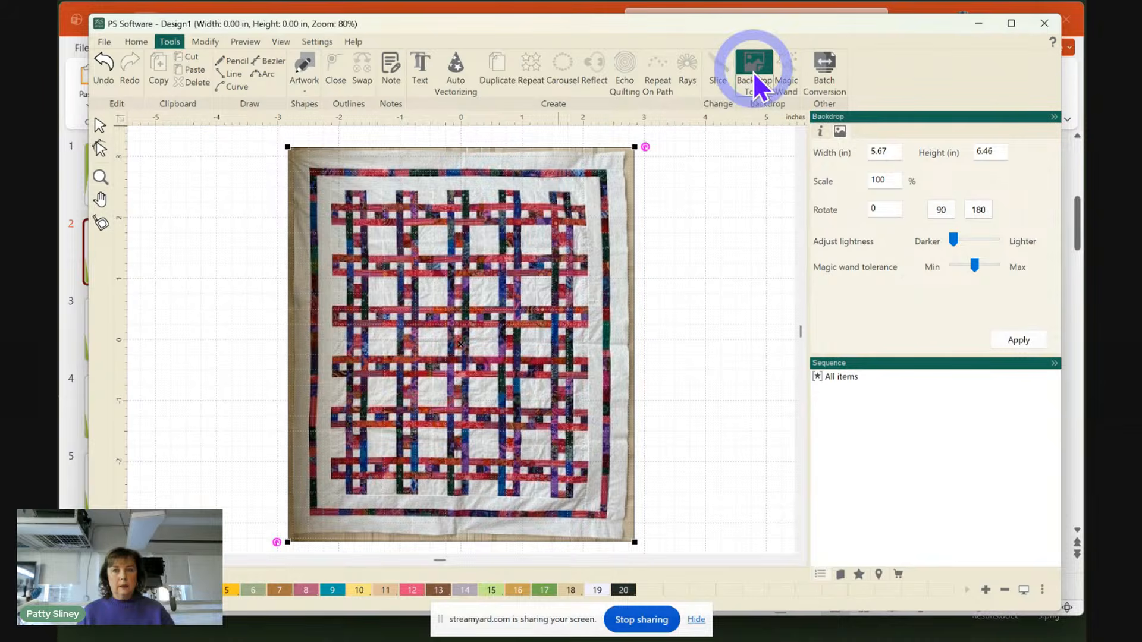
right_click(500, 266)
click(541, 273)
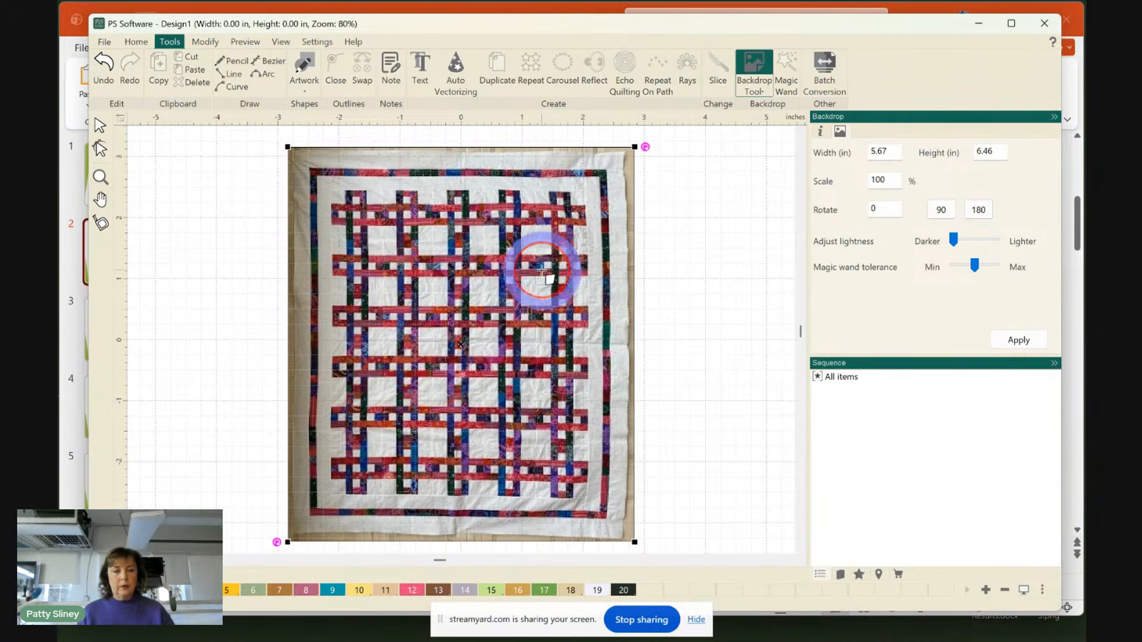
click(294, 534)
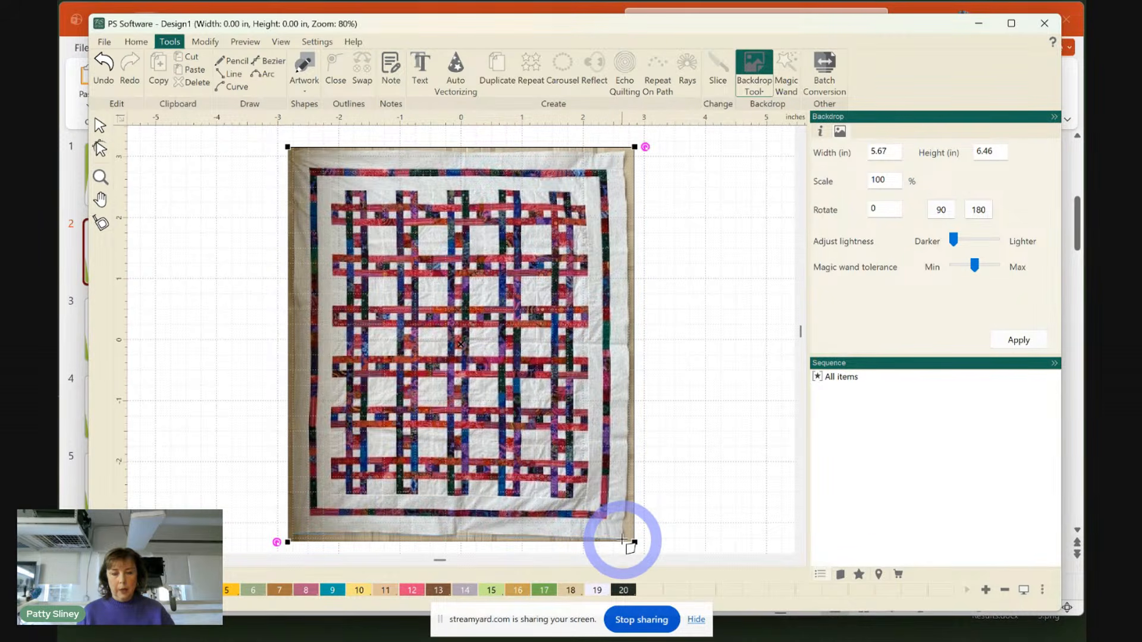
drag(622, 540, 626, 543)
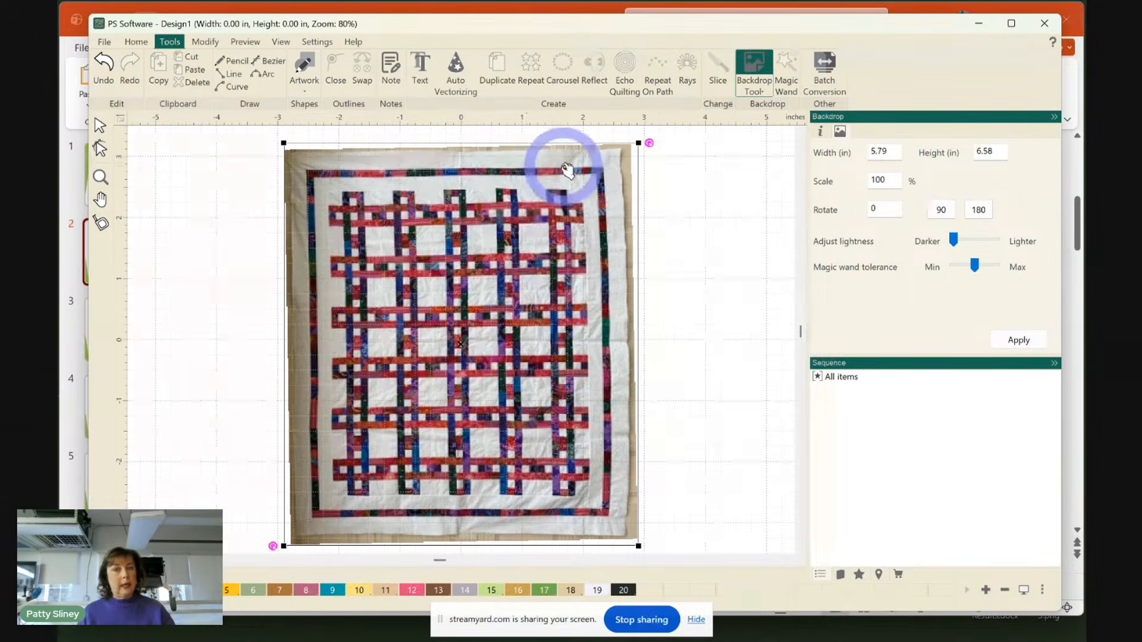
Define the backdrop's horizon again, ending at the quilt's lower-right corner, to correct the rotation
right_click(436, 293)
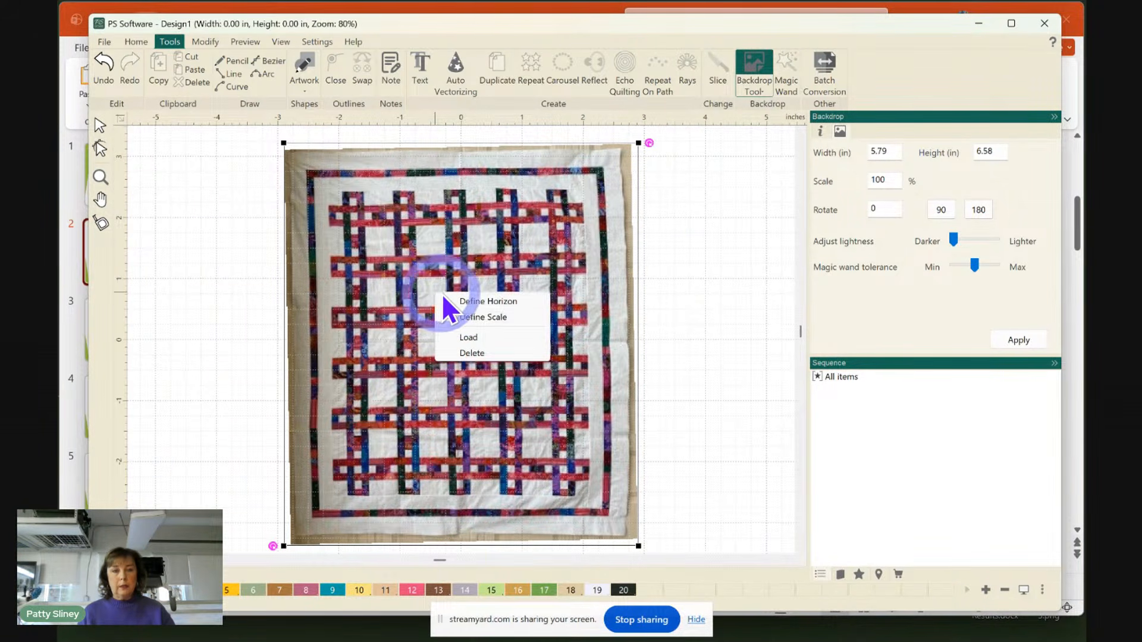
click(474, 301)
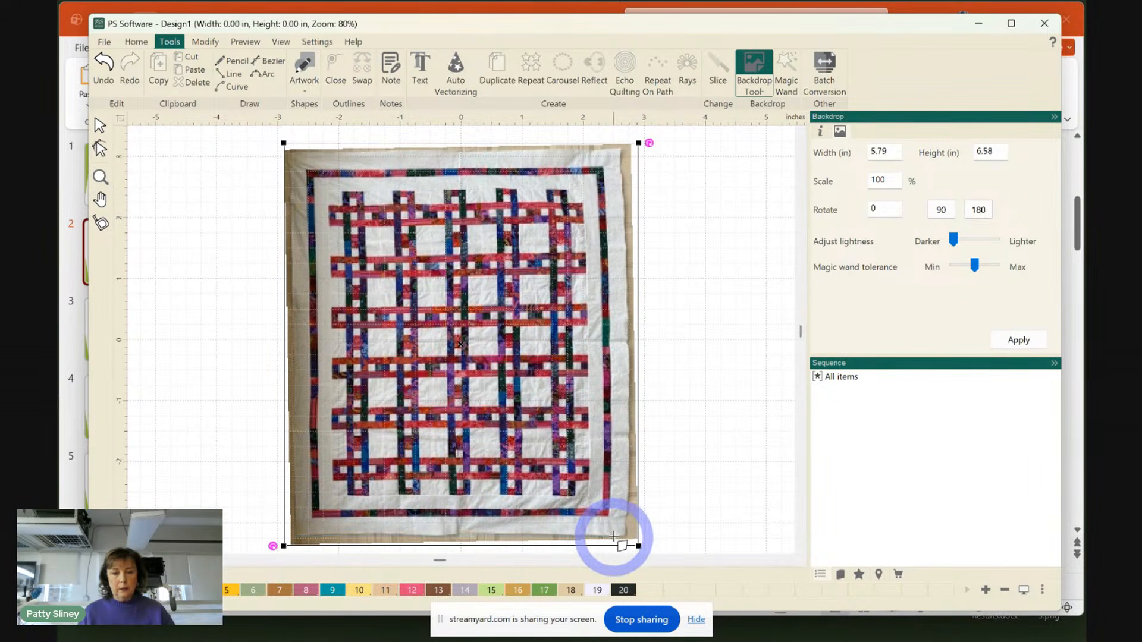
click(621, 534)
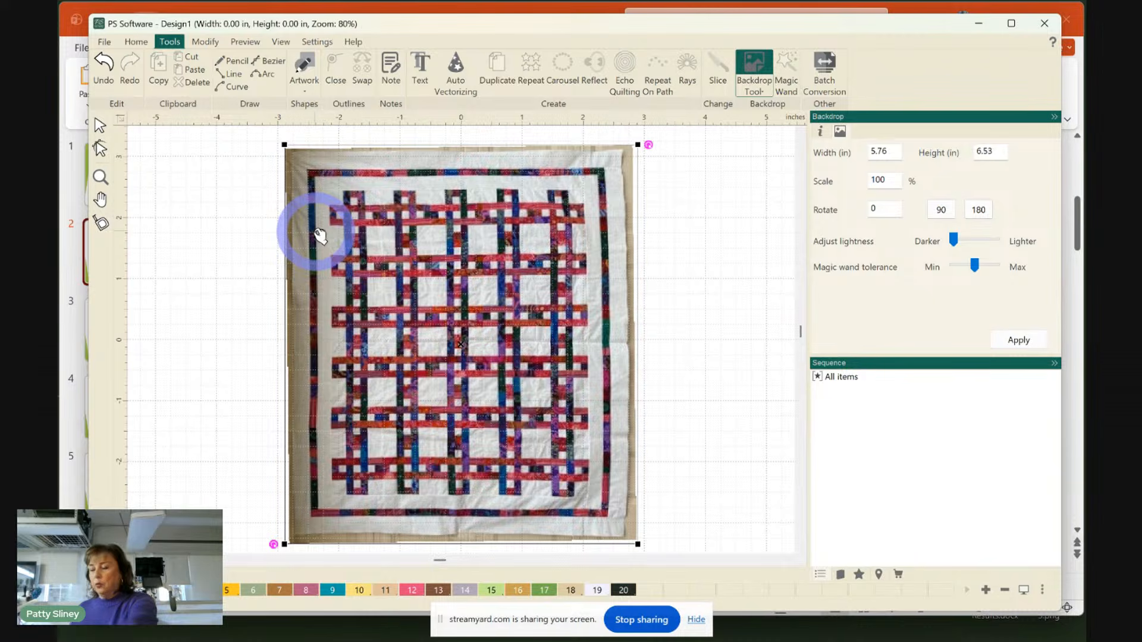
right_click(494, 347)
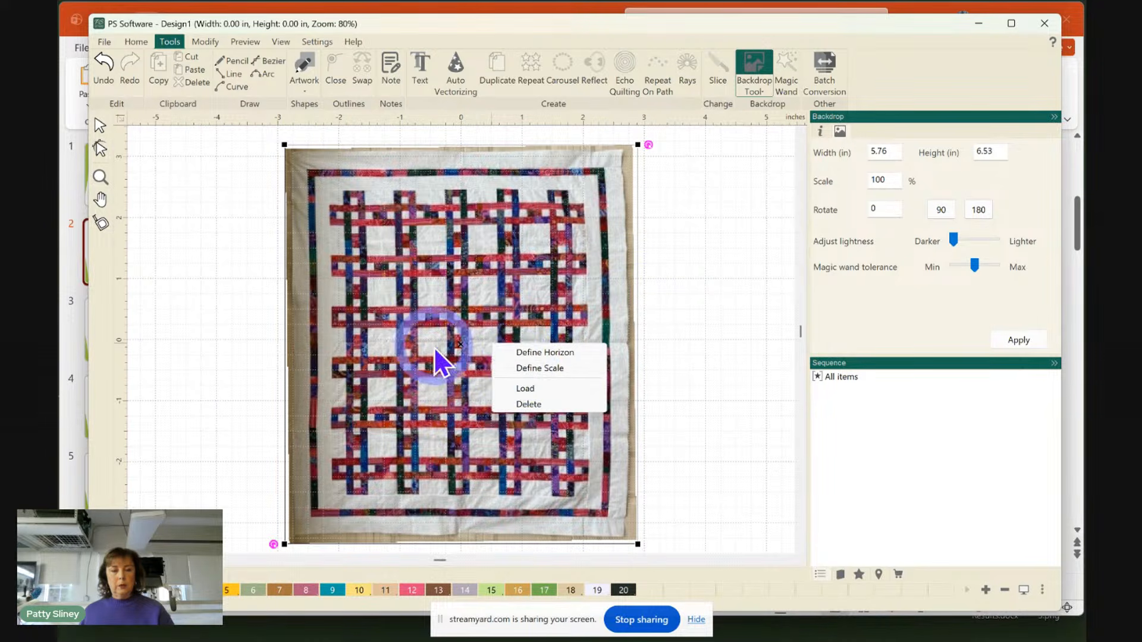
click(206, 289)
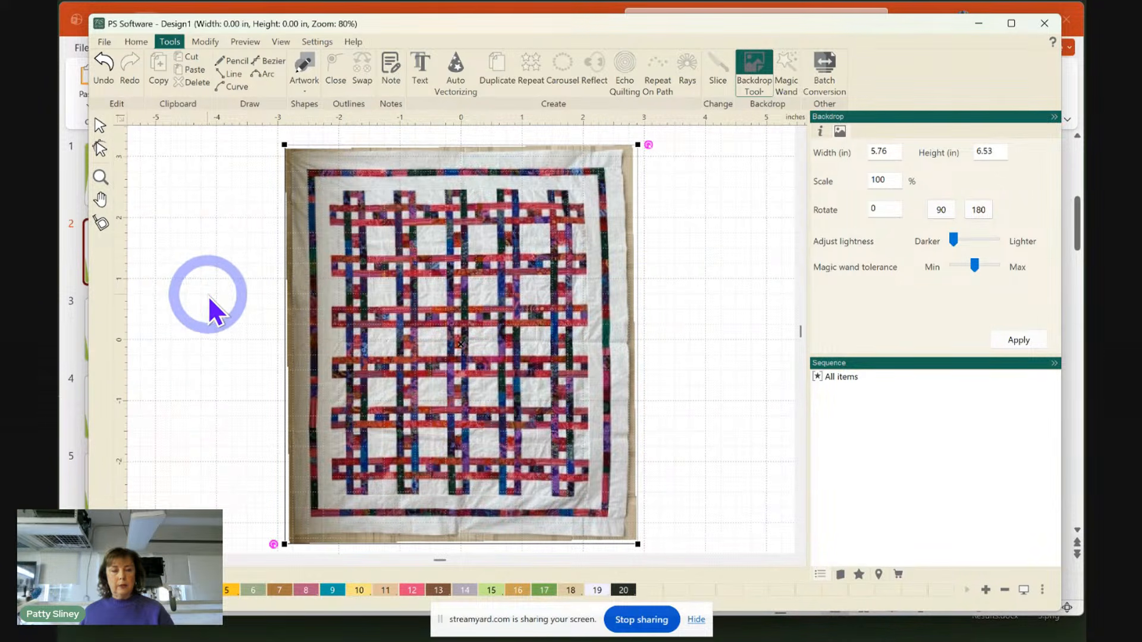
Examine a white block's alignment with the grid and undo the three backdrop adjustments made while defining the horizon
click(99, 125)
click(100, 176)
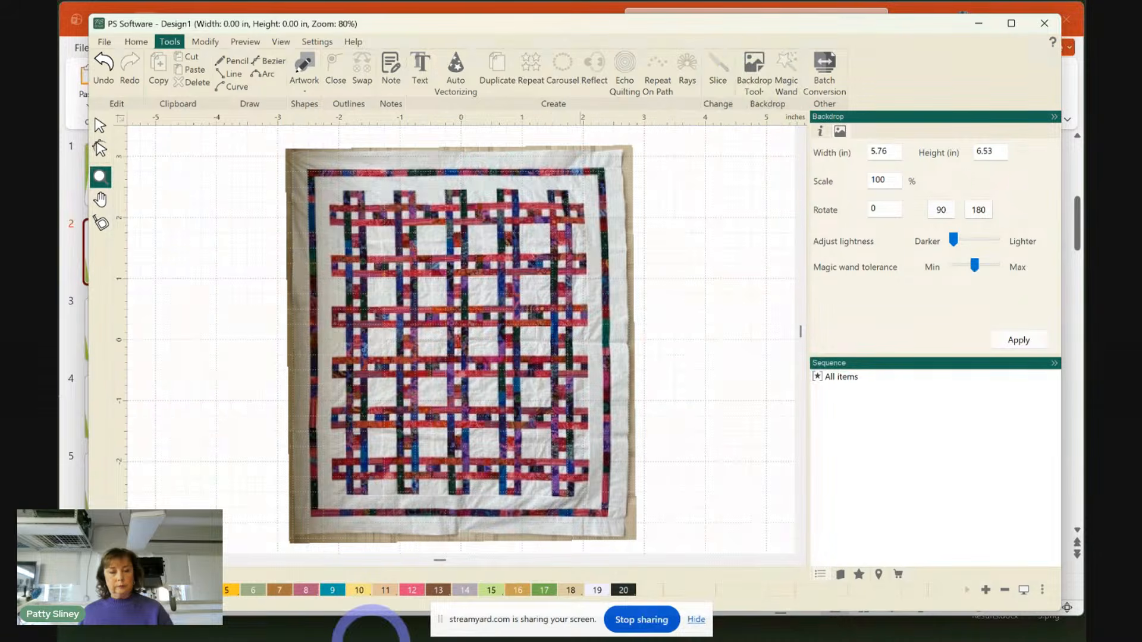
mouse_move(283, 632)
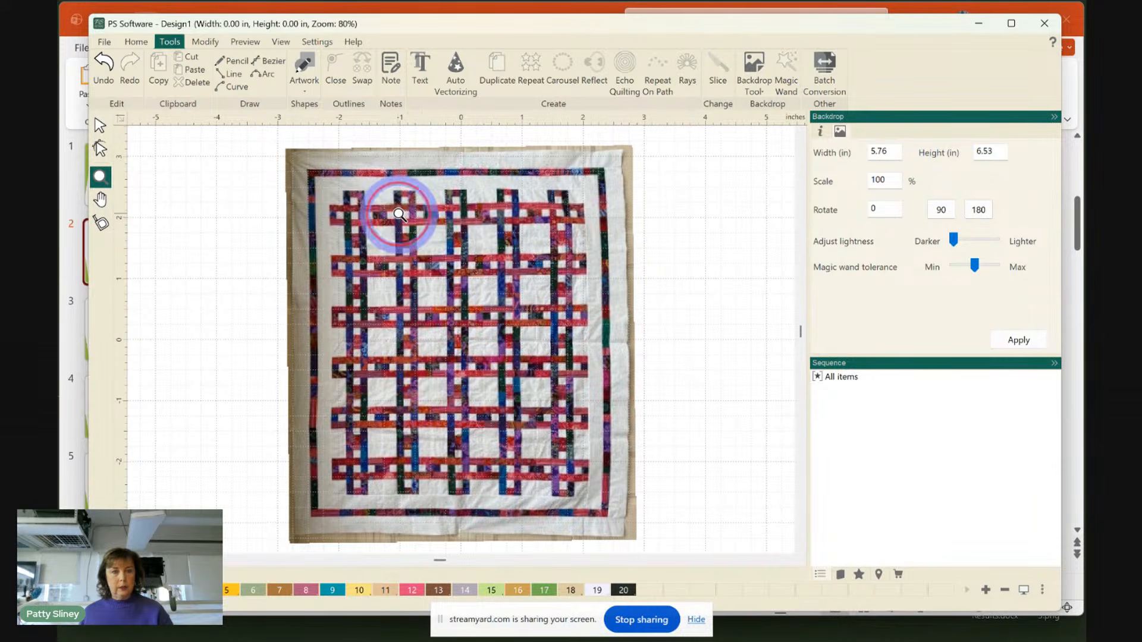
click(457, 268)
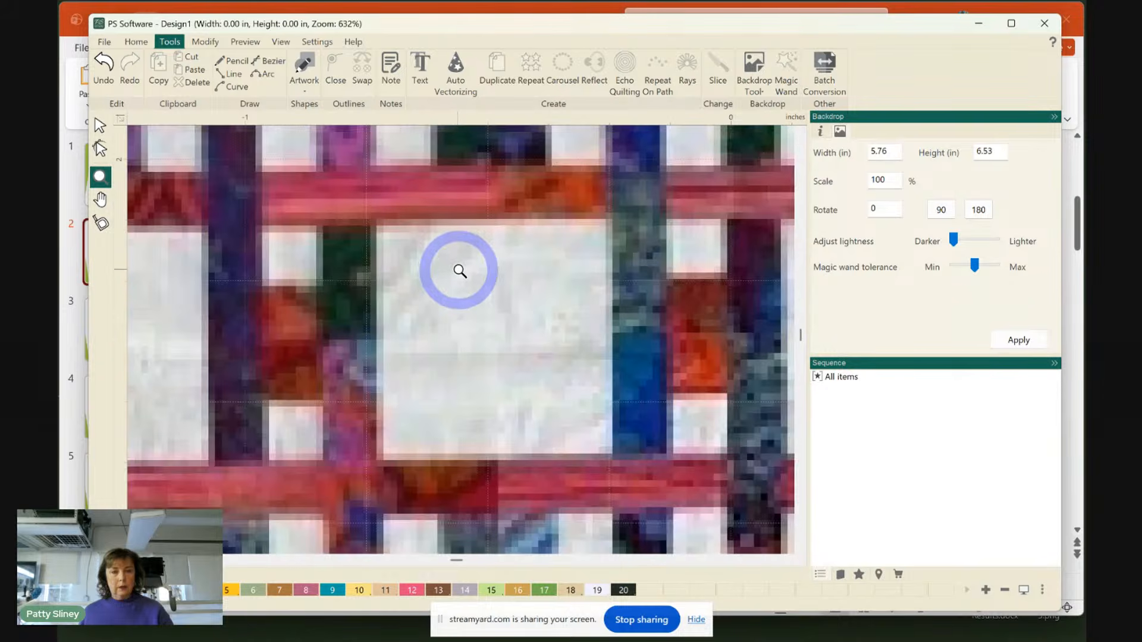
click(99, 125)
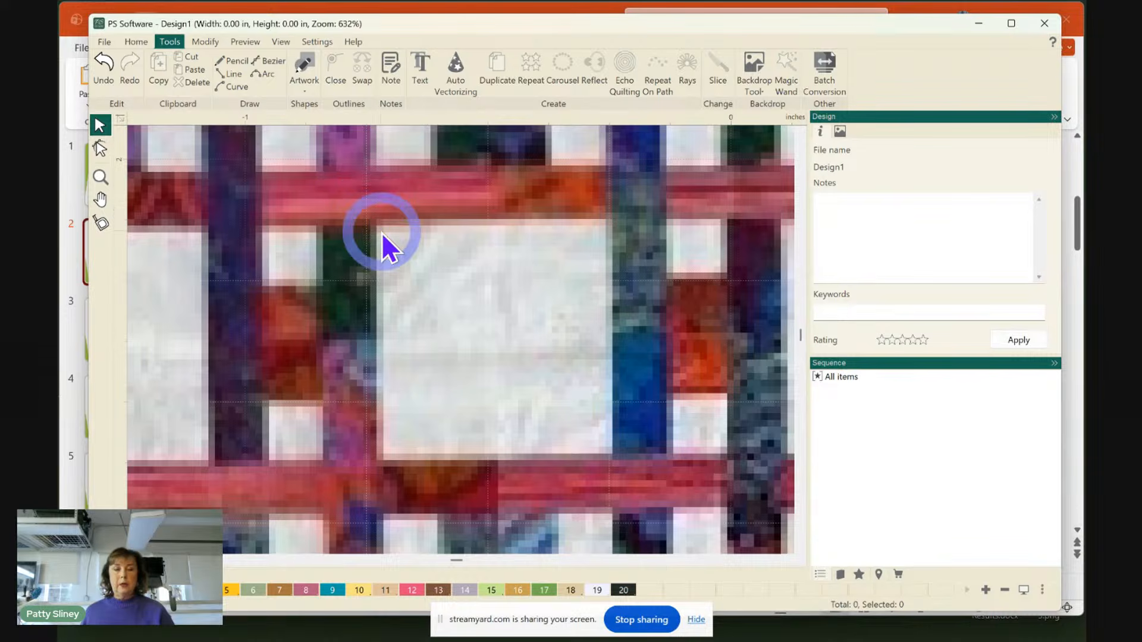
click(104, 63)
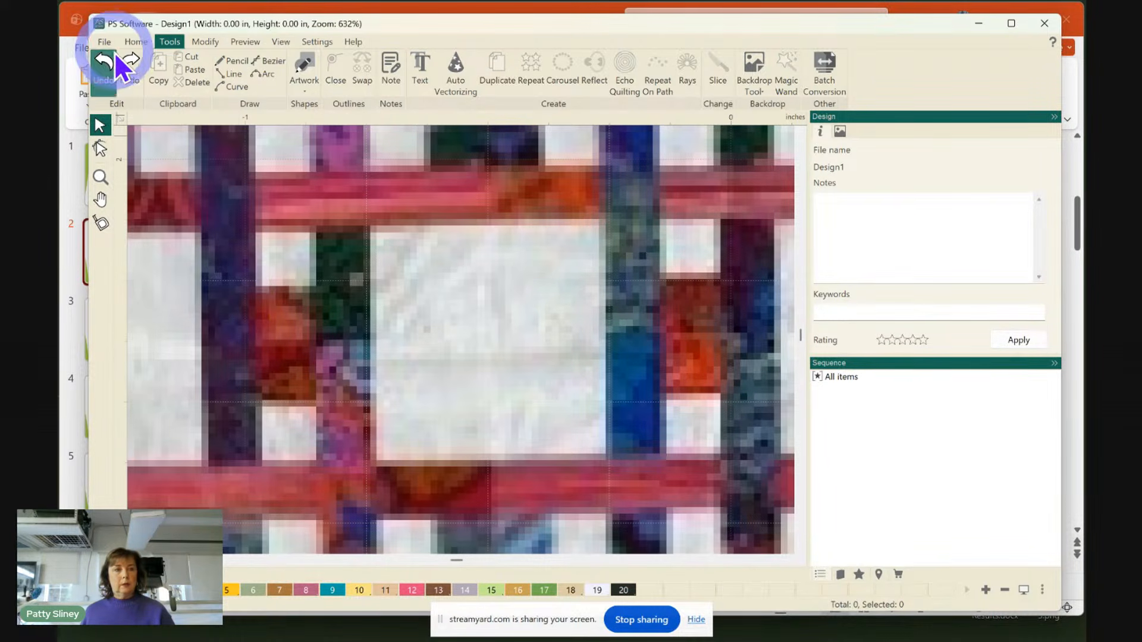
click(109, 66)
click(110, 70)
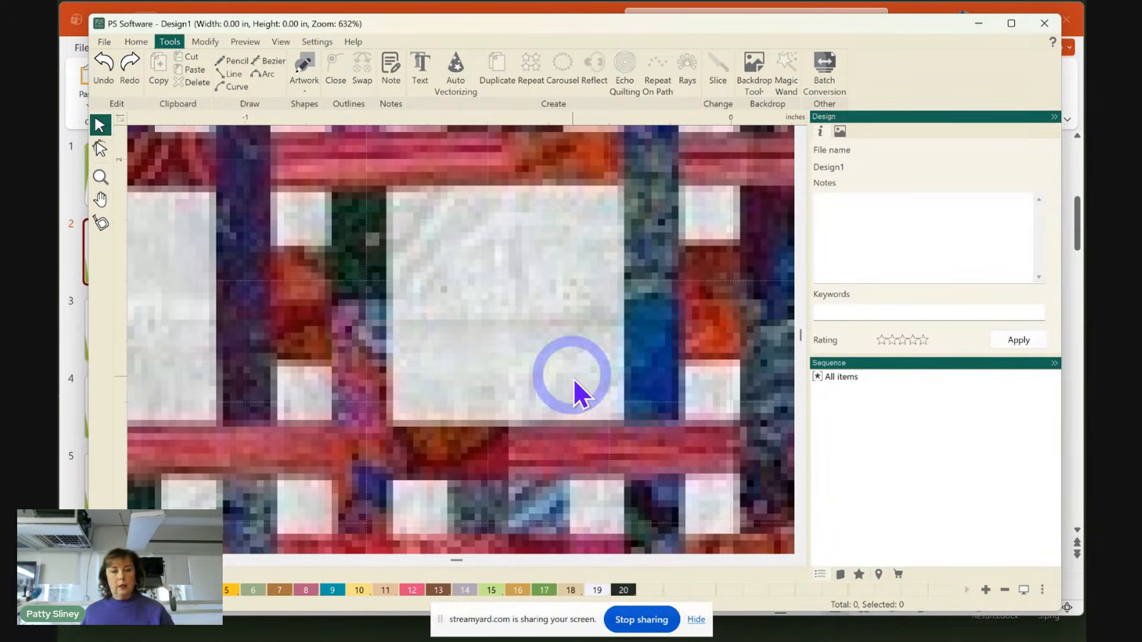
middle_click(594, 397)
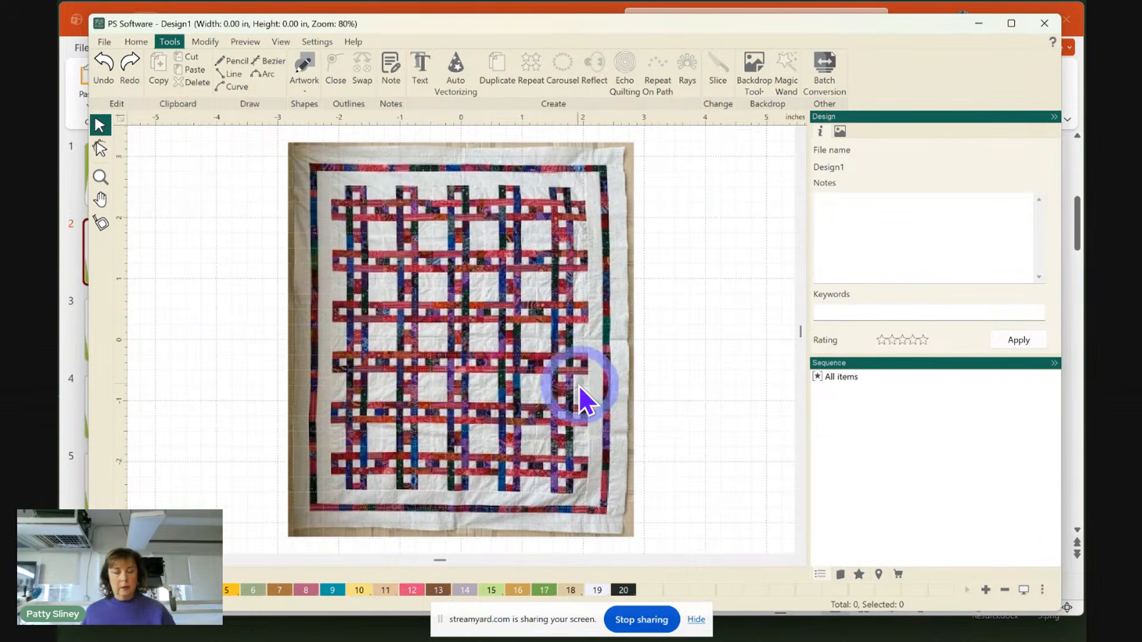
Define the backdrop's horizon along the bottom edge, from the photo's lower-left corner to the quilt's lower-right corner
right_click(463, 248)
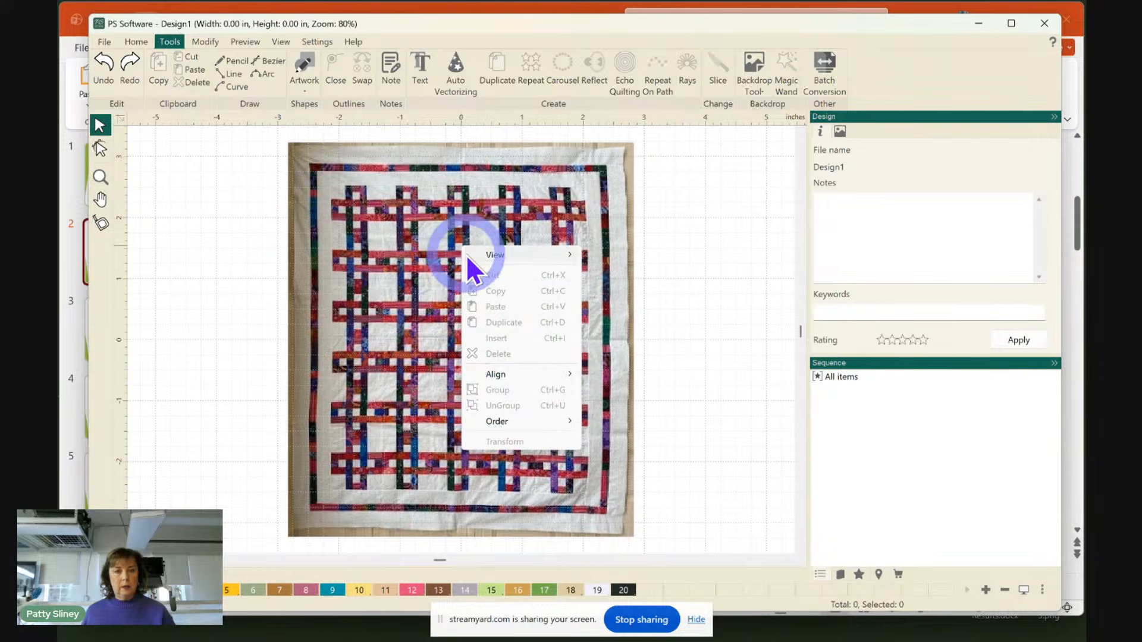
right_click(426, 295)
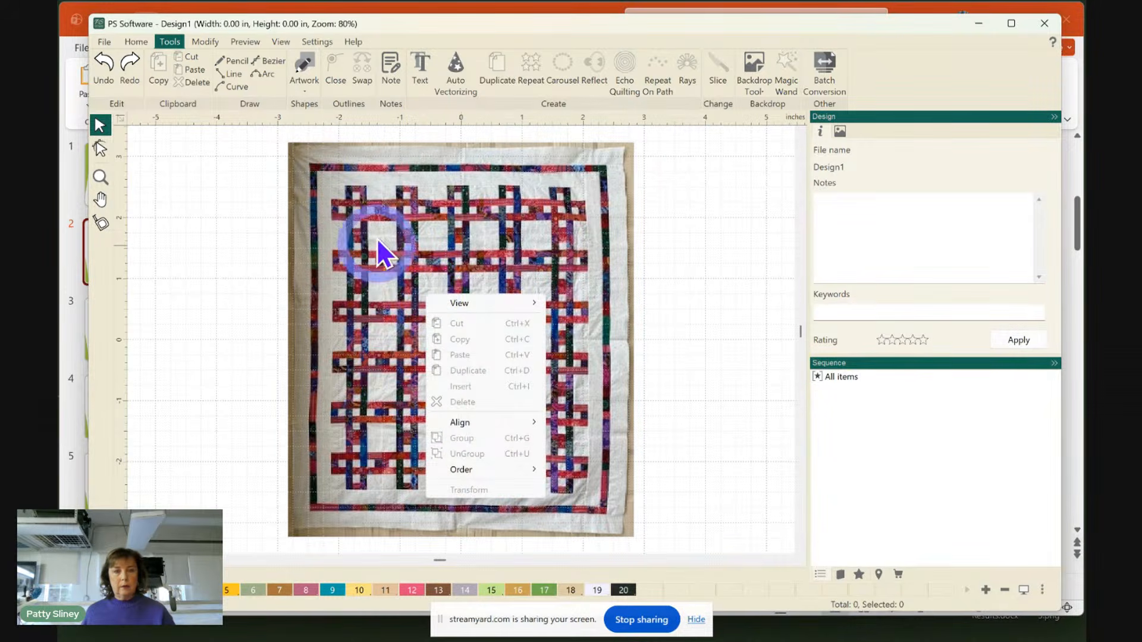
click(753, 73)
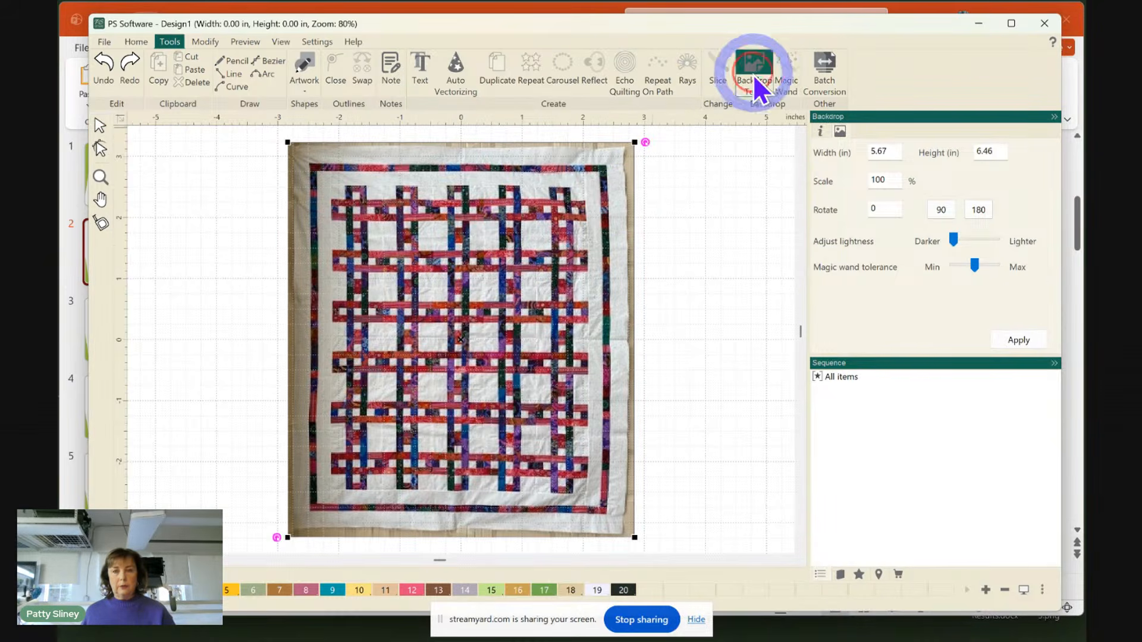
right_click(417, 331)
click(467, 339)
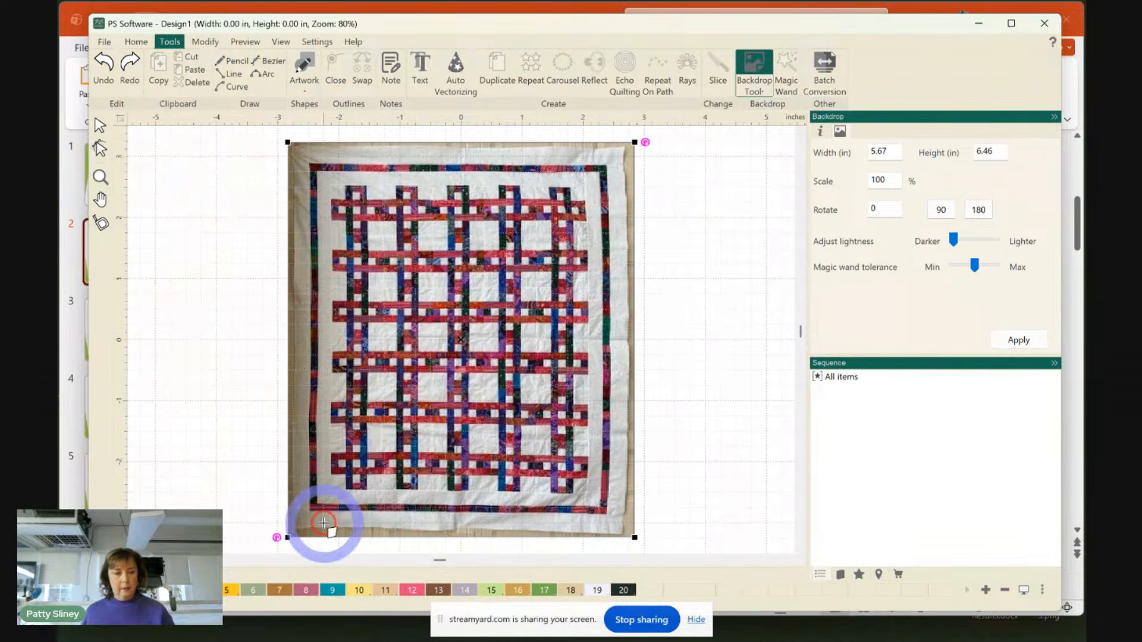
click(289, 536)
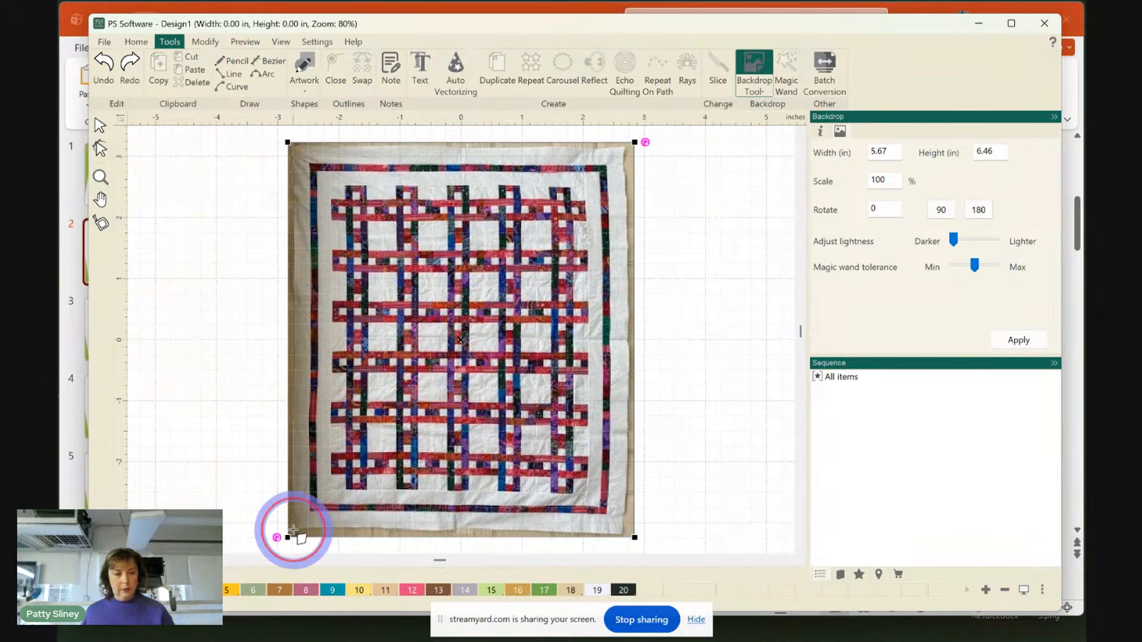
click(618, 534)
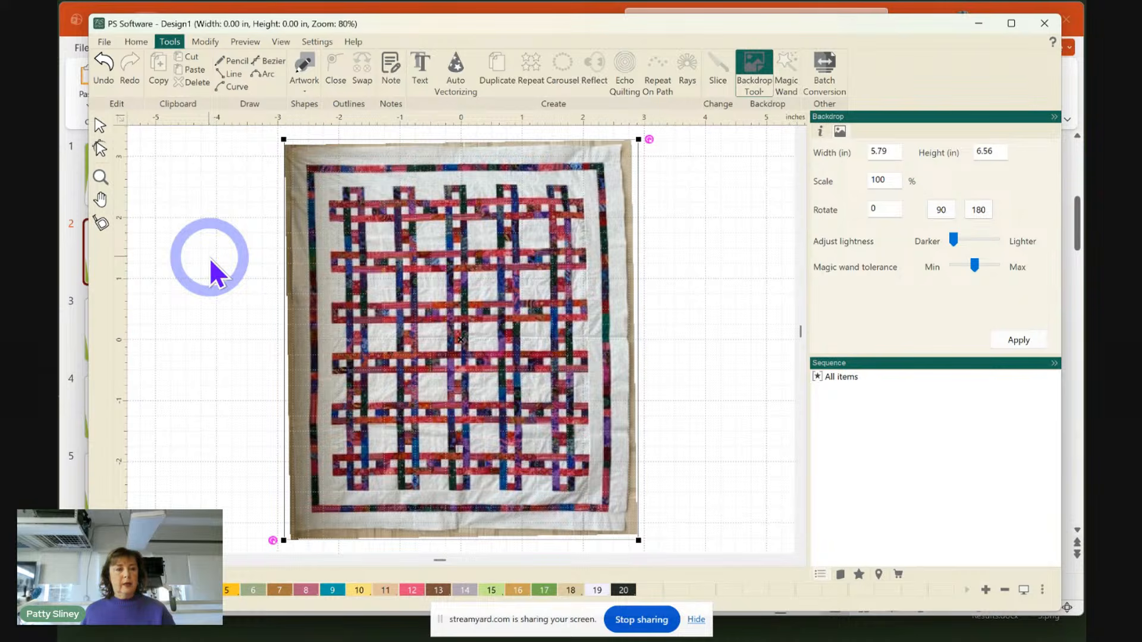
Draw a Define Scale reference line across the full width of a white block near the quilt's centre
click(99, 129)
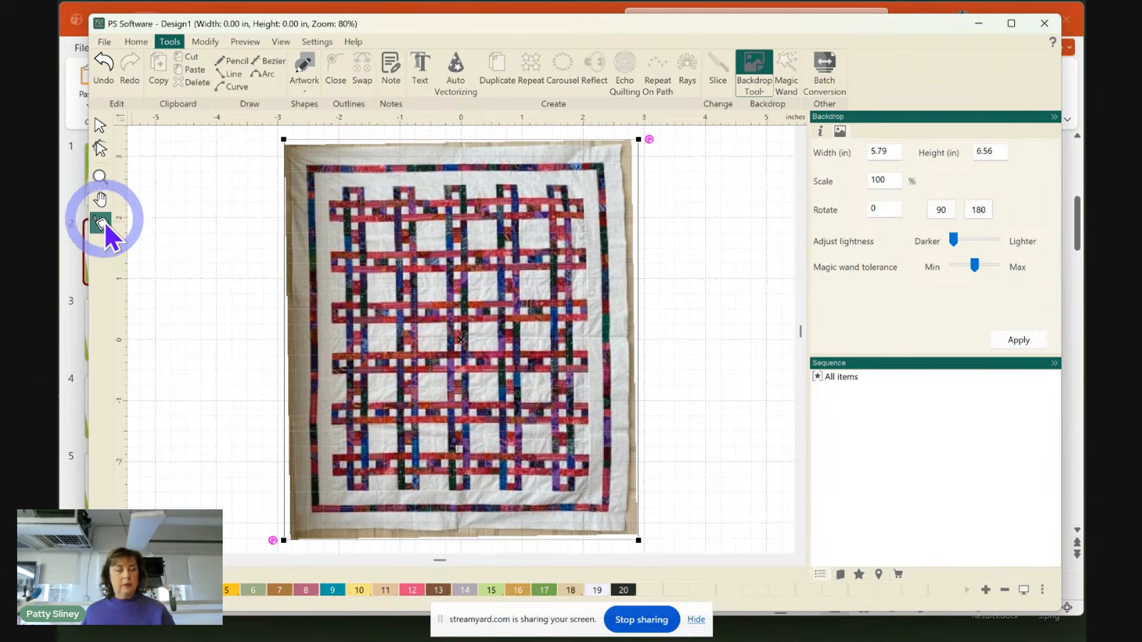
click(100, 179)
click(102, 127)
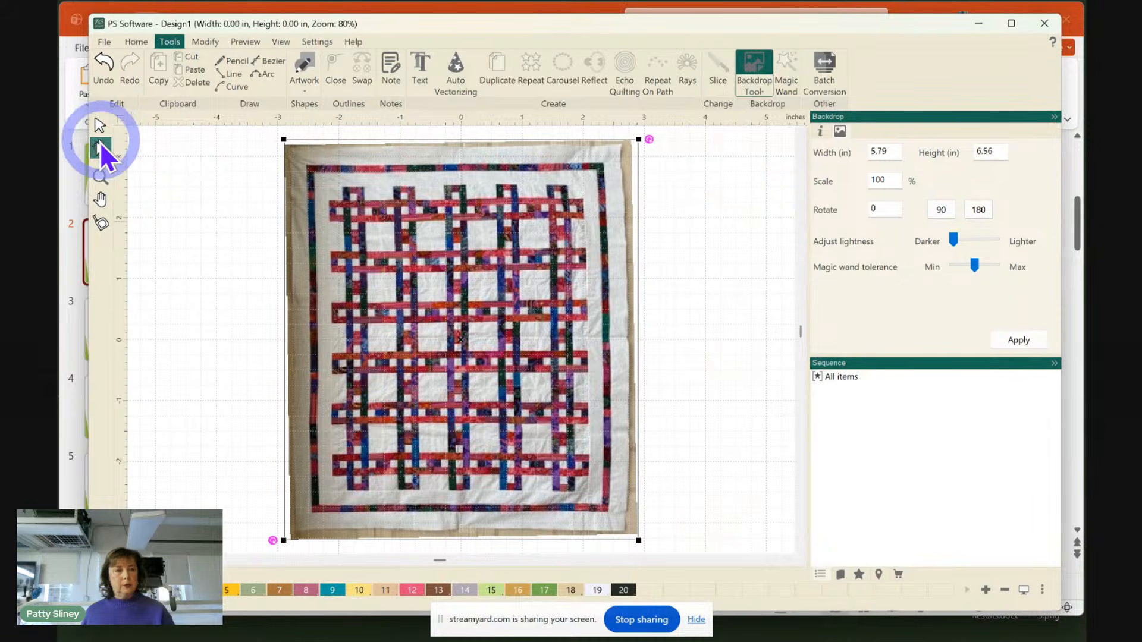
click(98, 181)
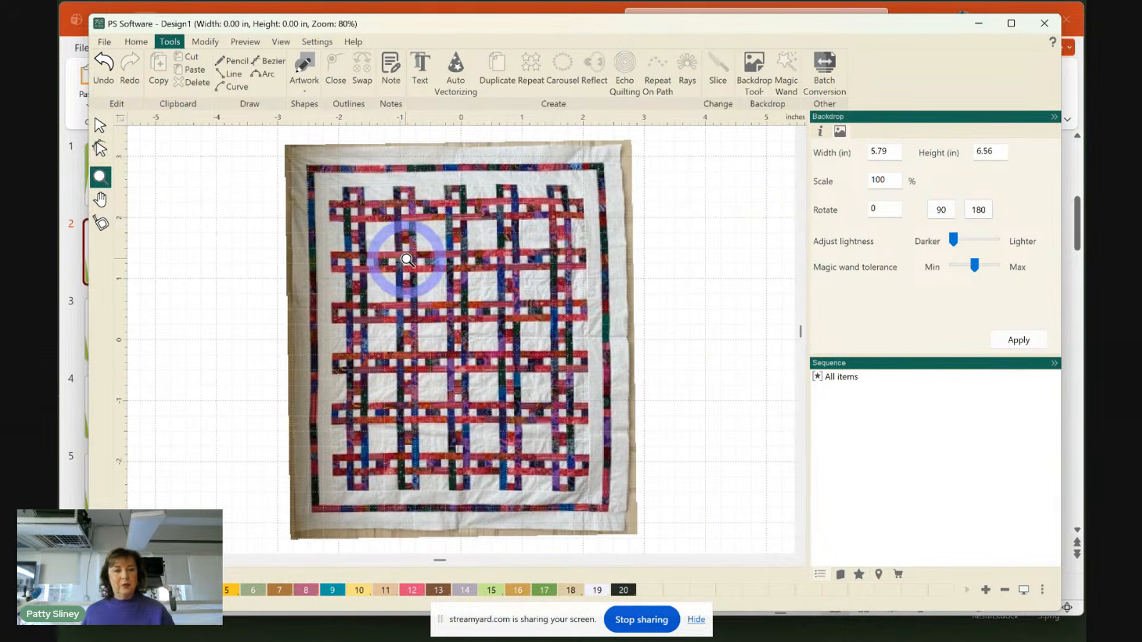
click(460, 315)
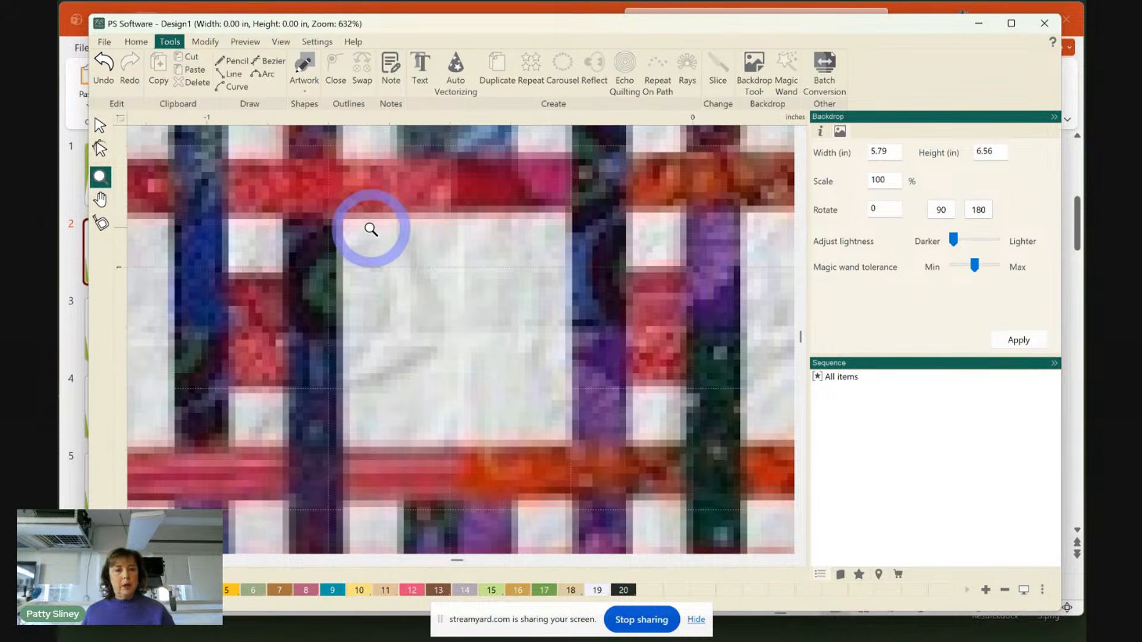
click(100, 125)
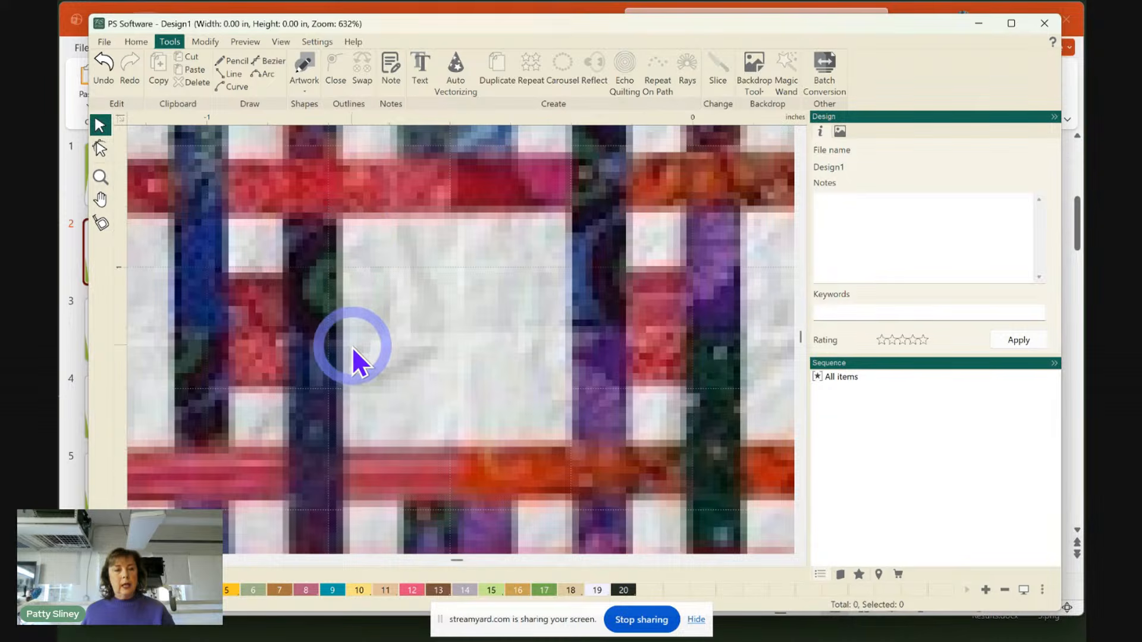
click(754, 66)
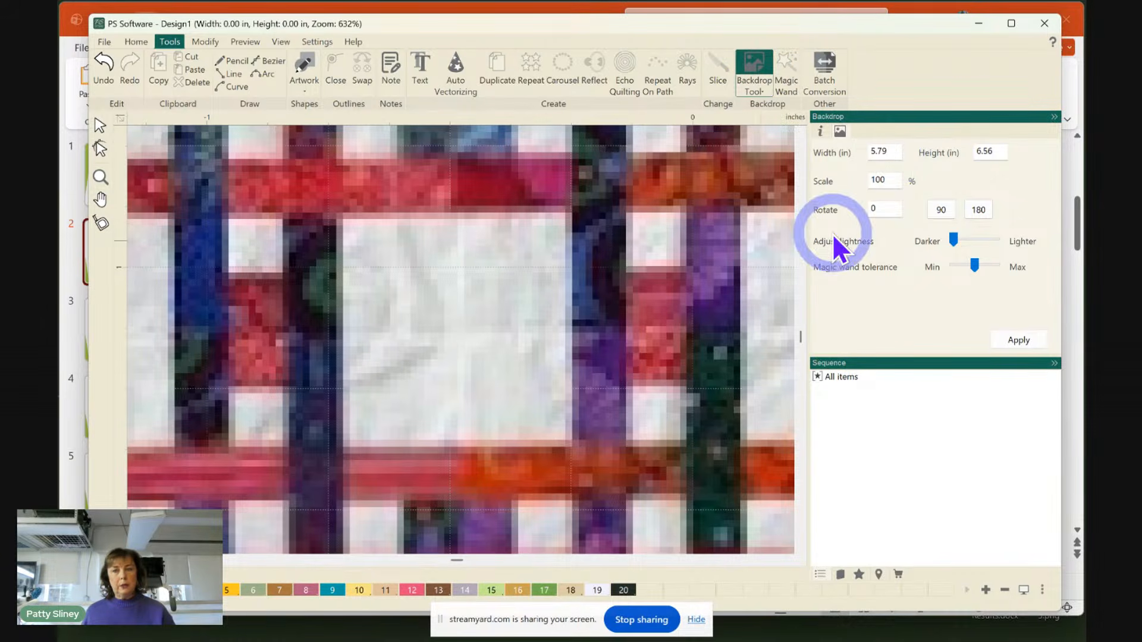
right_click(431, 286)
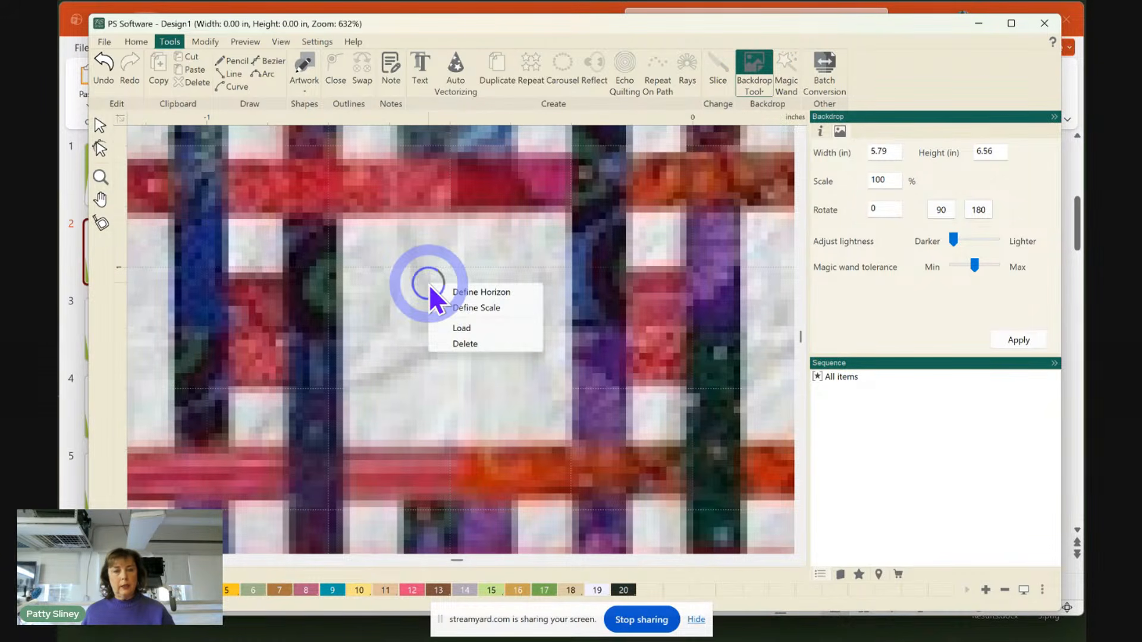
click(461, 309)
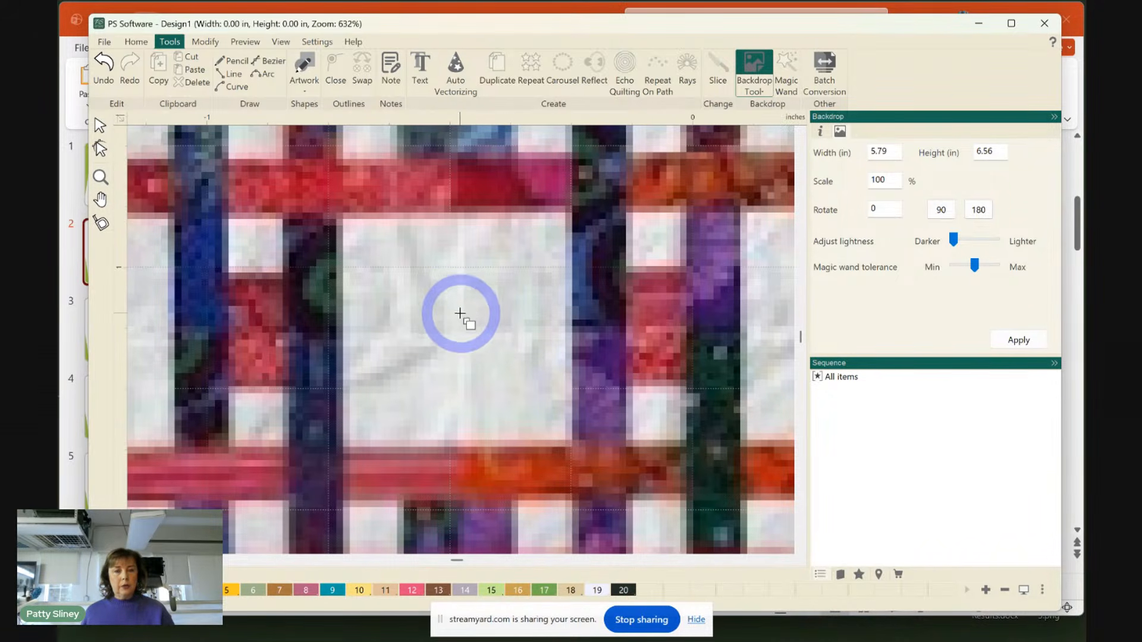
click(343, 321)
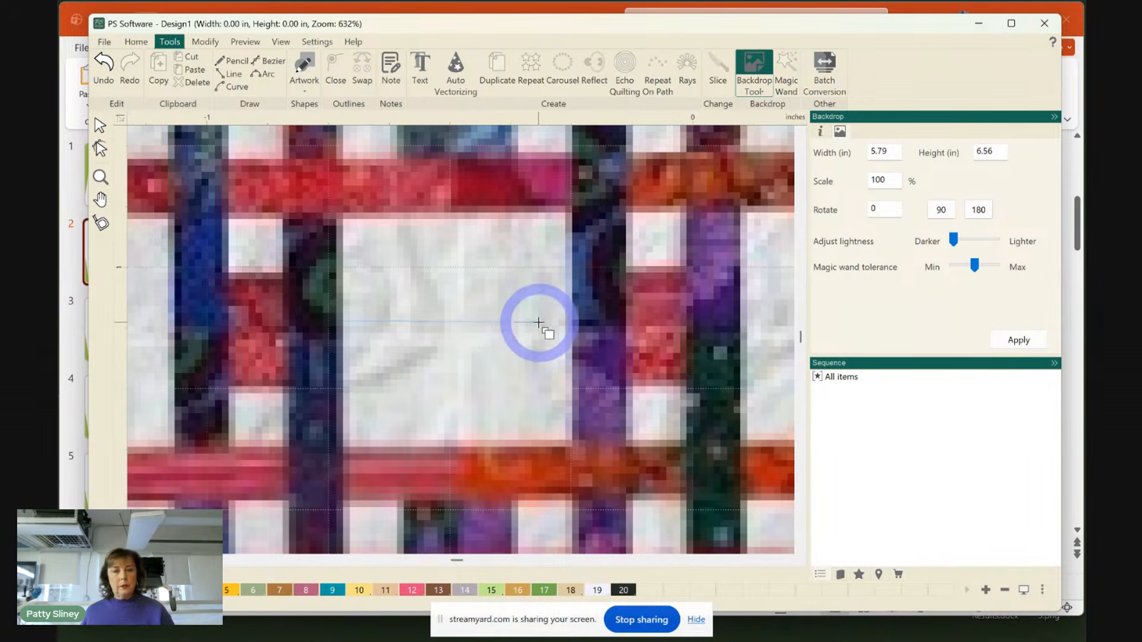
click(572, 323)
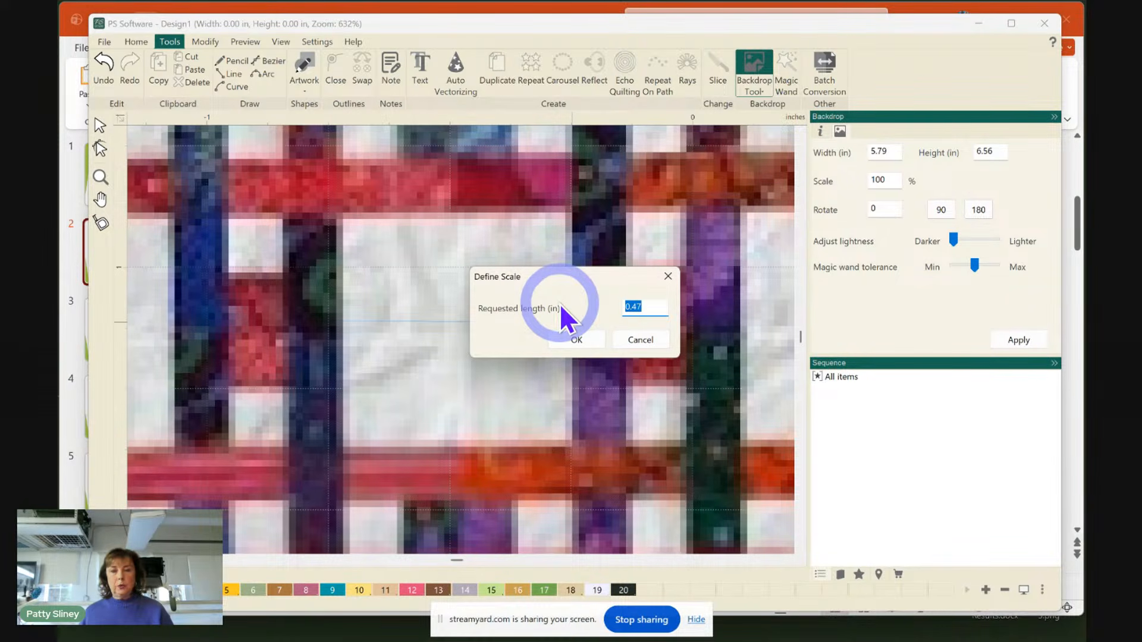
Set the reference line's requested length to 6 in to rescale the backdrop
text(6)
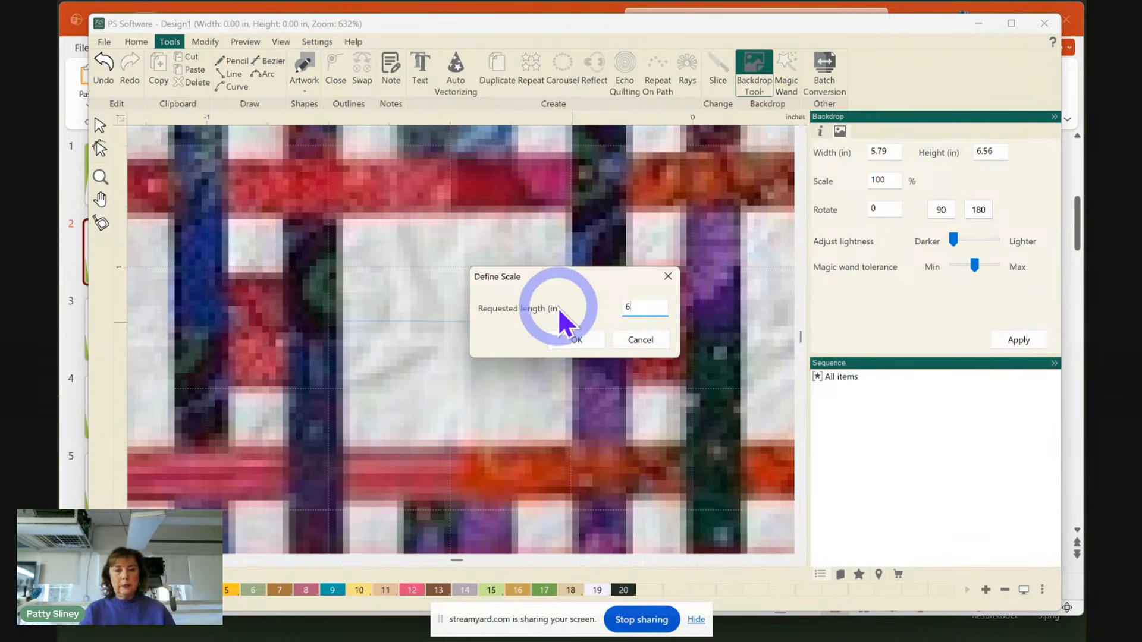
click(573, 341)
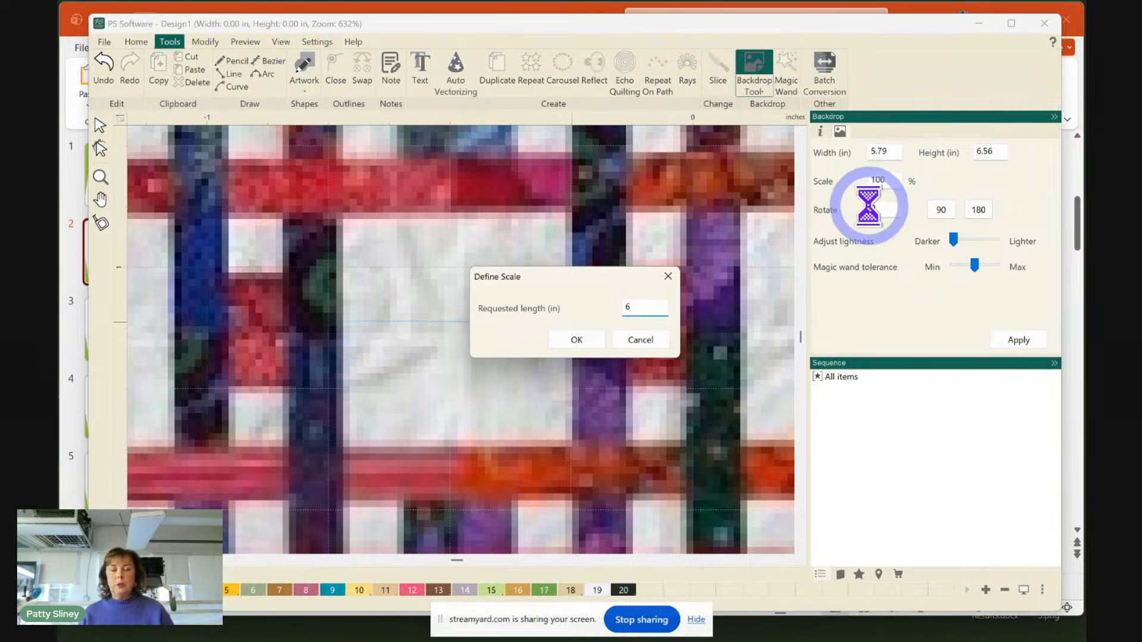
click(574, 340)
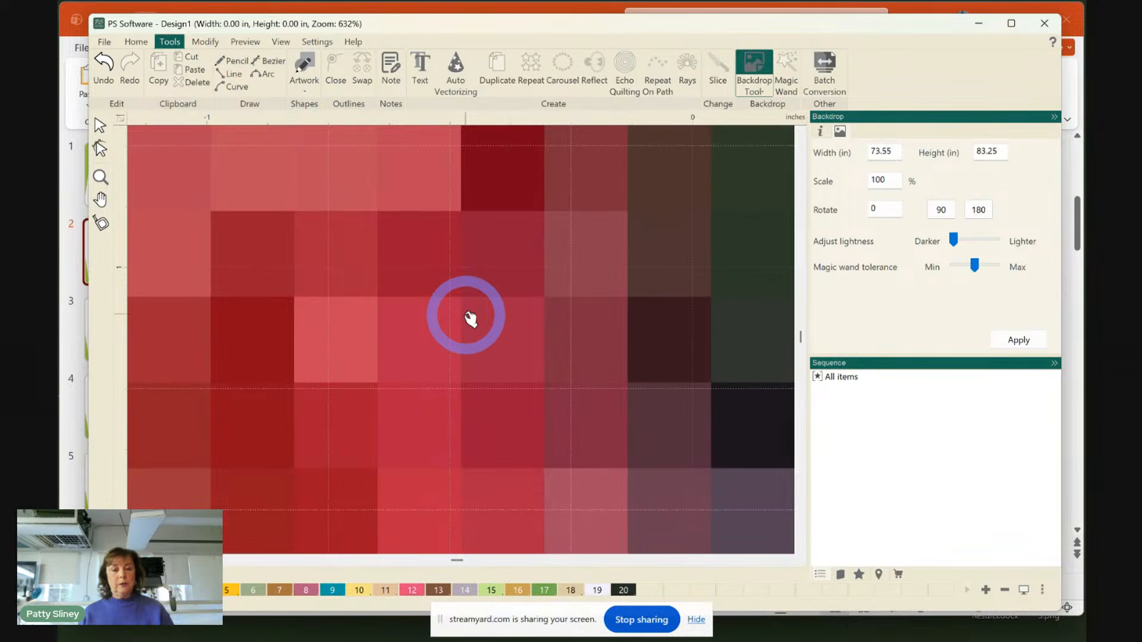
Set the backdrop's width to 75 in and dismiss the e-mail notification
click(100, 125)
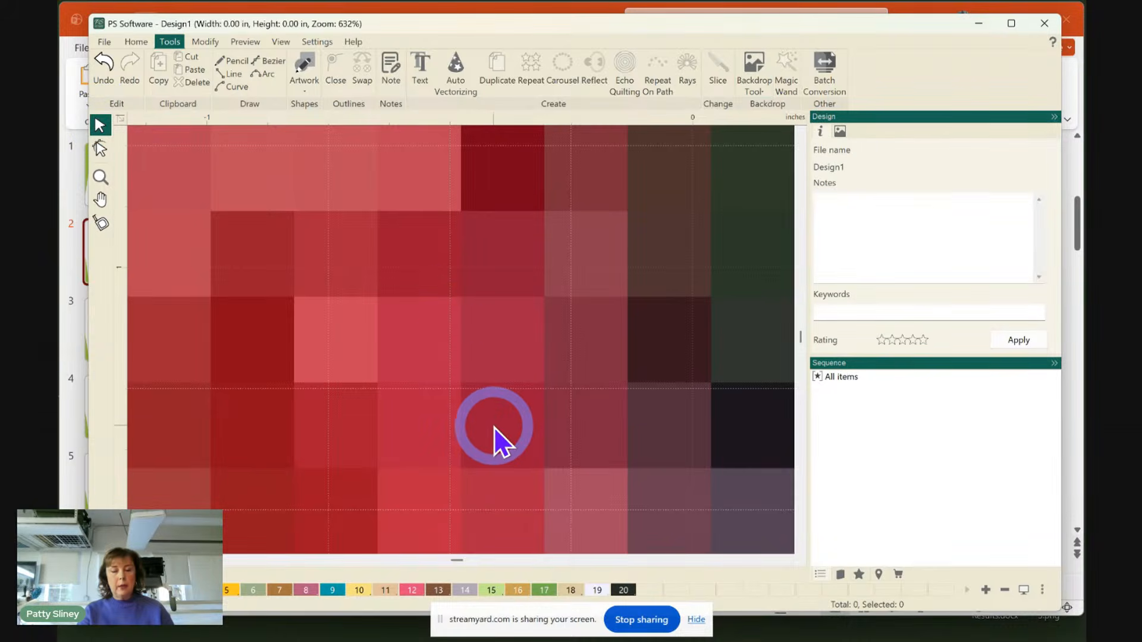
key(0)
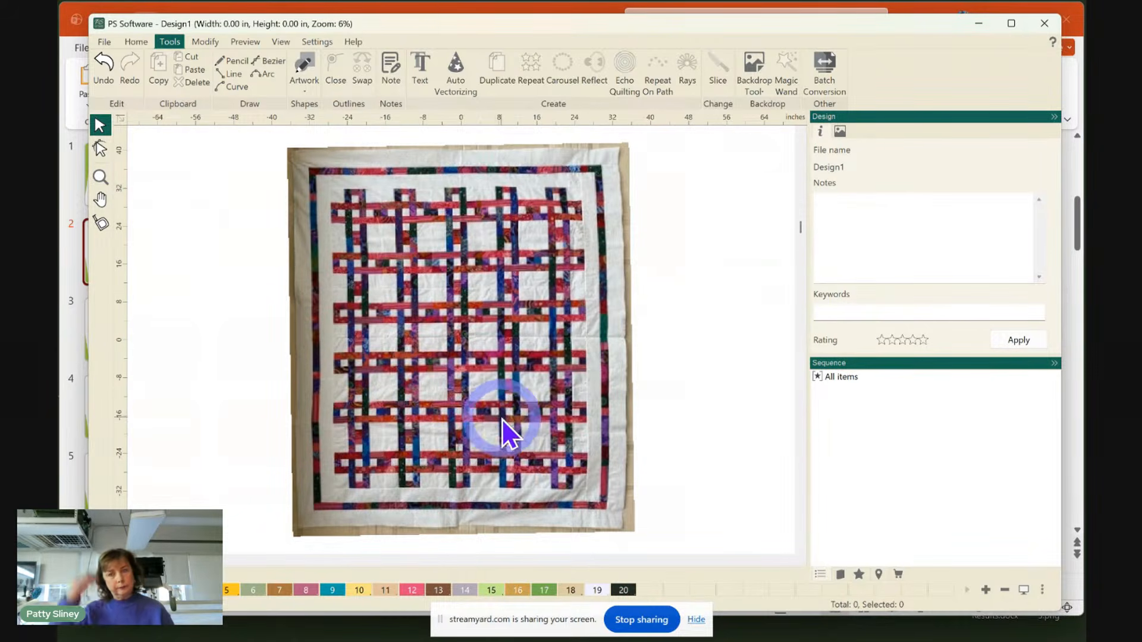
click(749, 59)
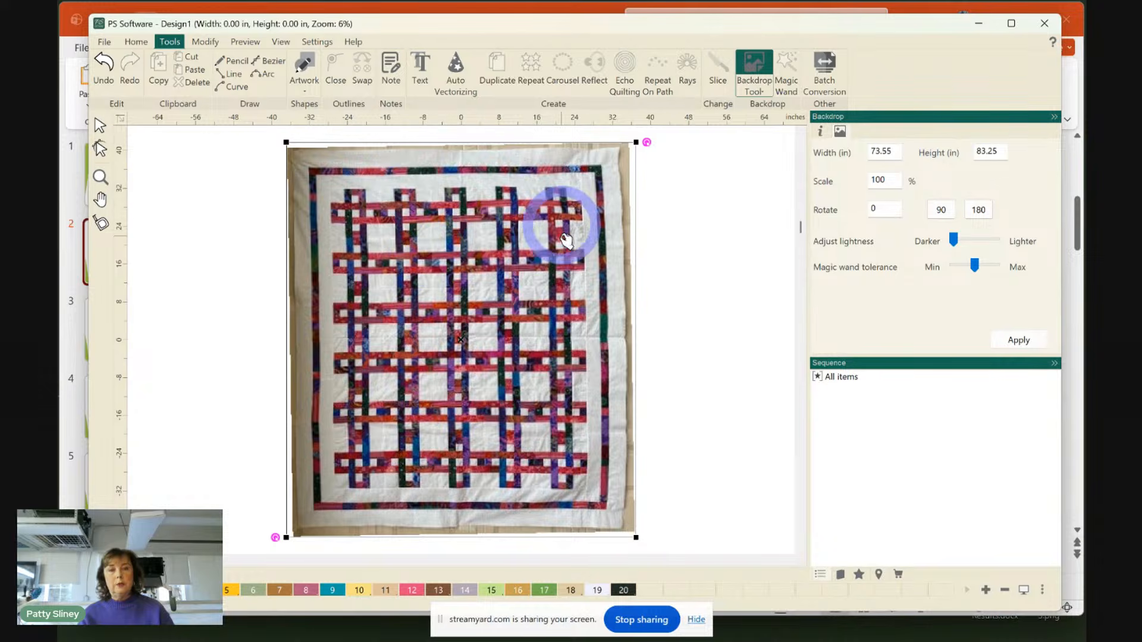
double_click(901, 155)
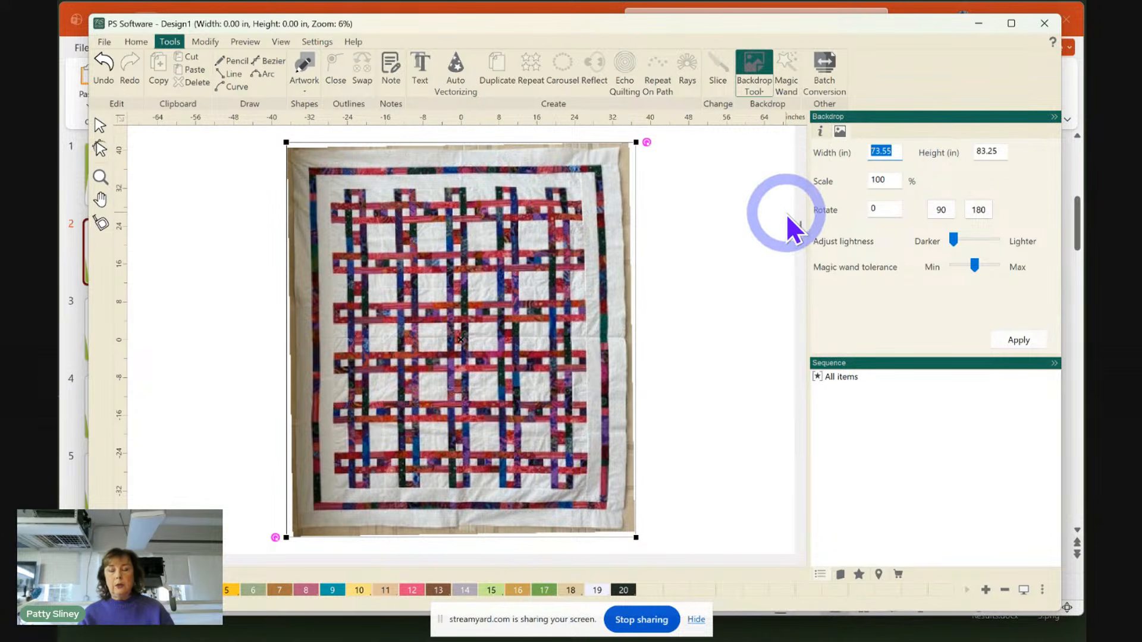
text(75)
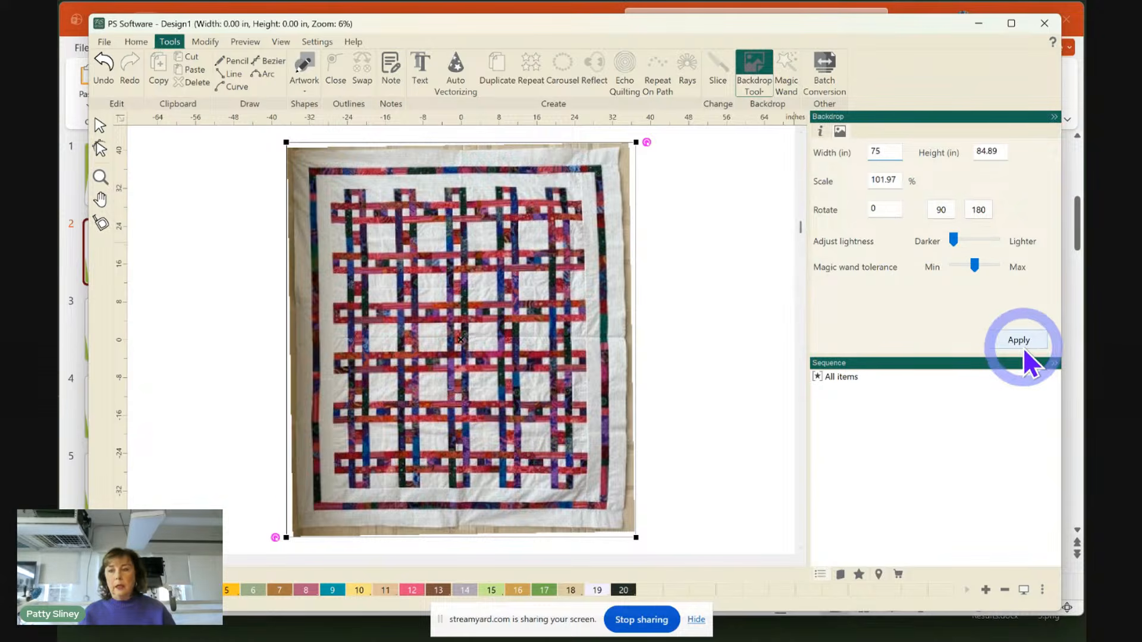
click(1015, 338)
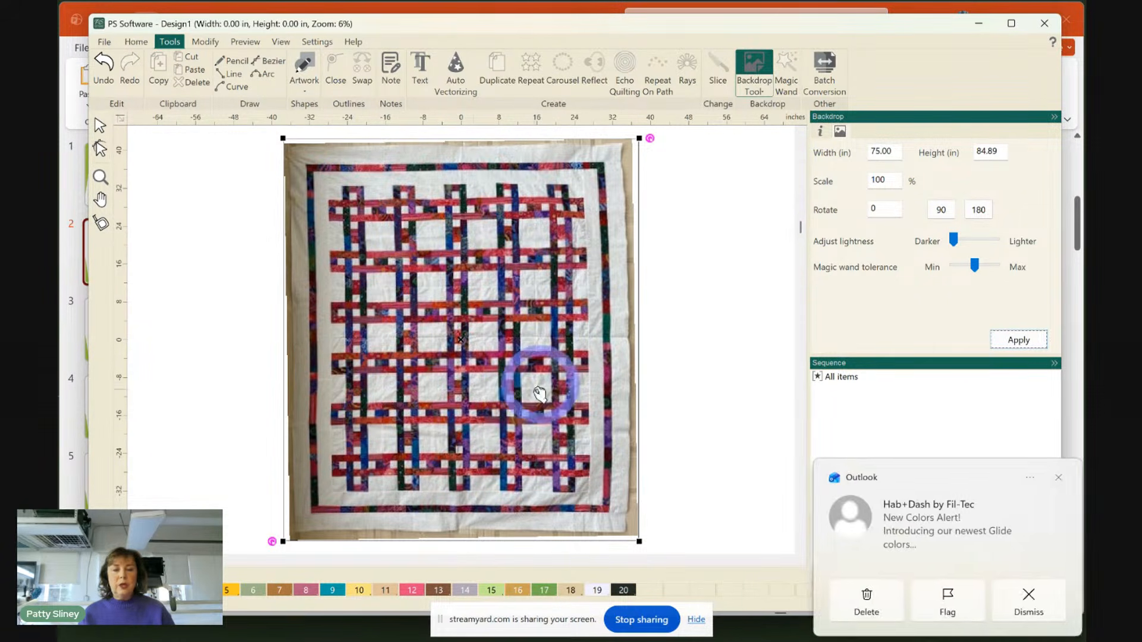
click(1055, 479)
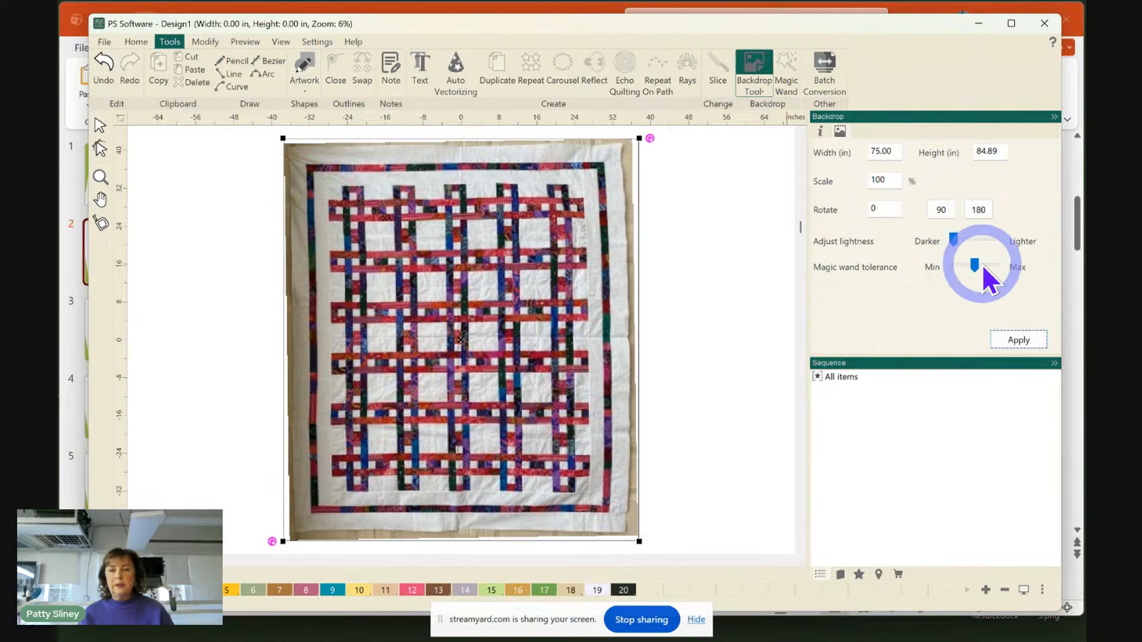
Lighten the backdrop to about the middle of the lightness range
click(974, 238)
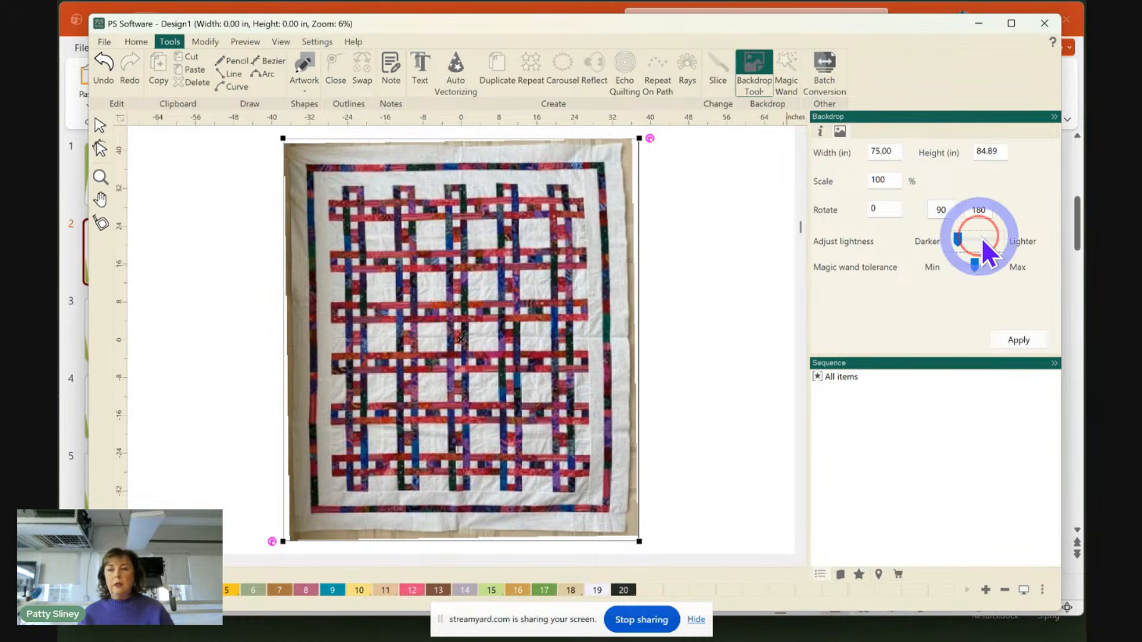
click(984, 237)
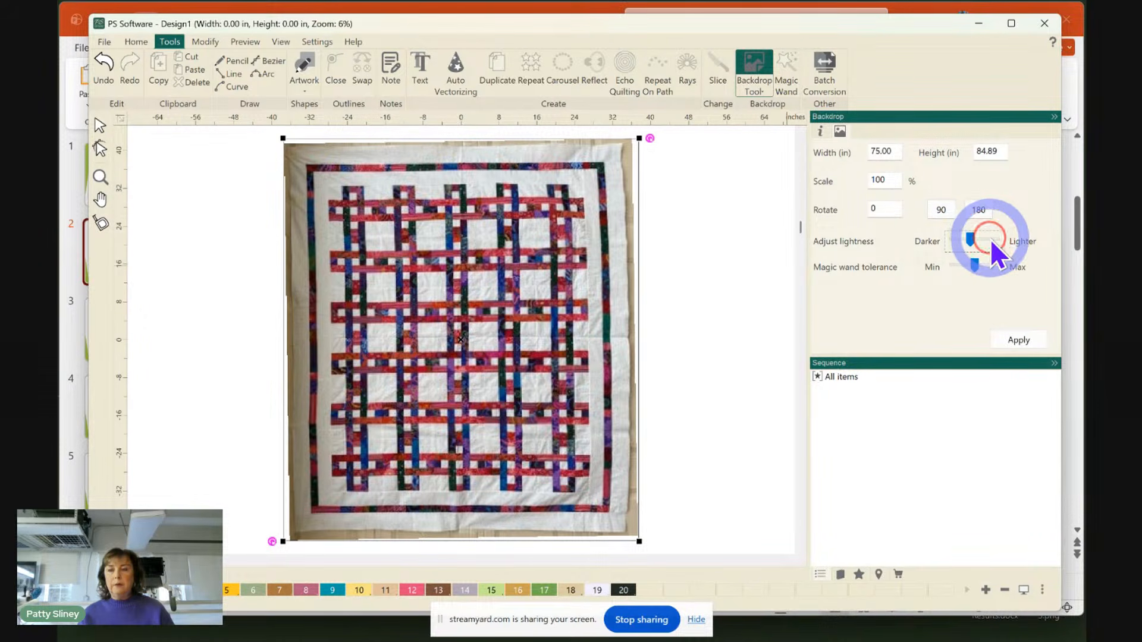
click(1015, 338)
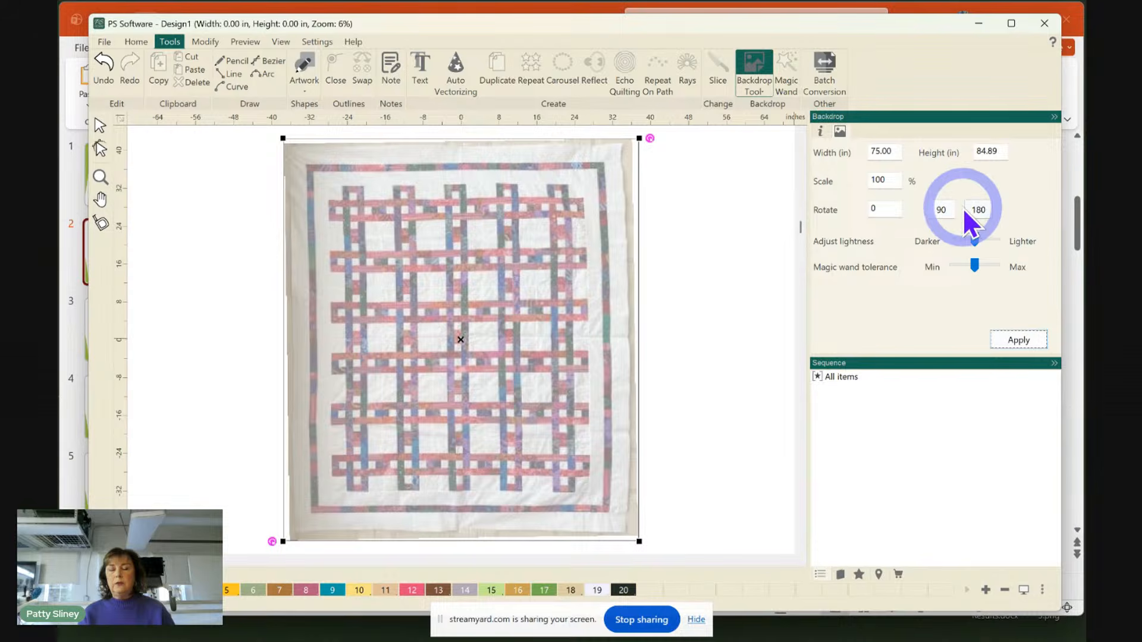
click(880, 207)
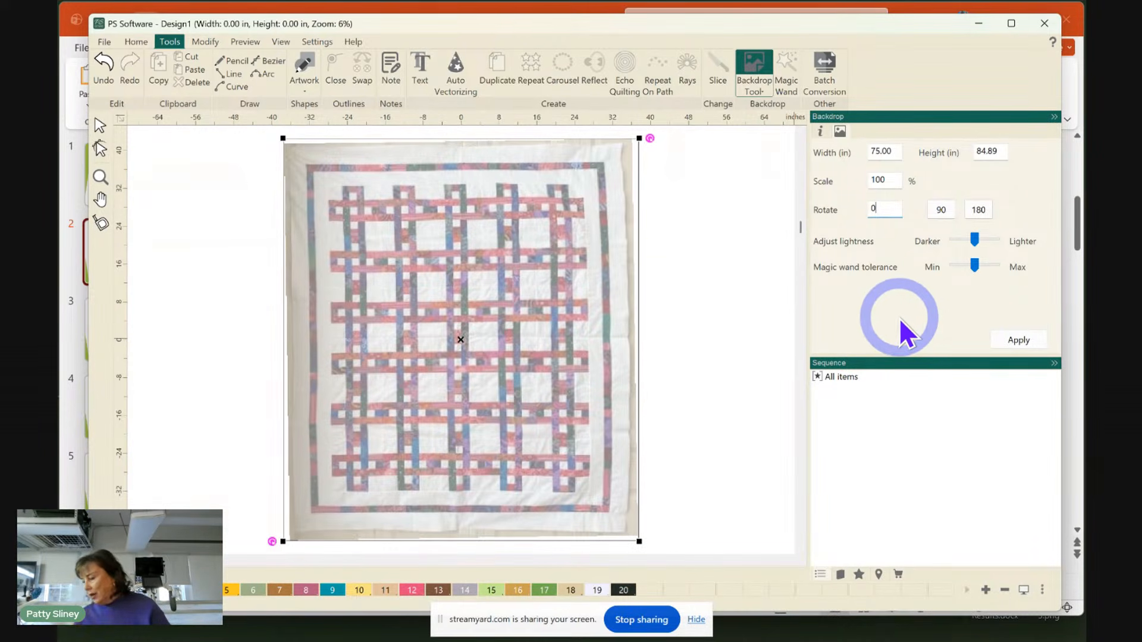
Open the Miscellaneous folder of the design library to show its designs
click(840, 575)
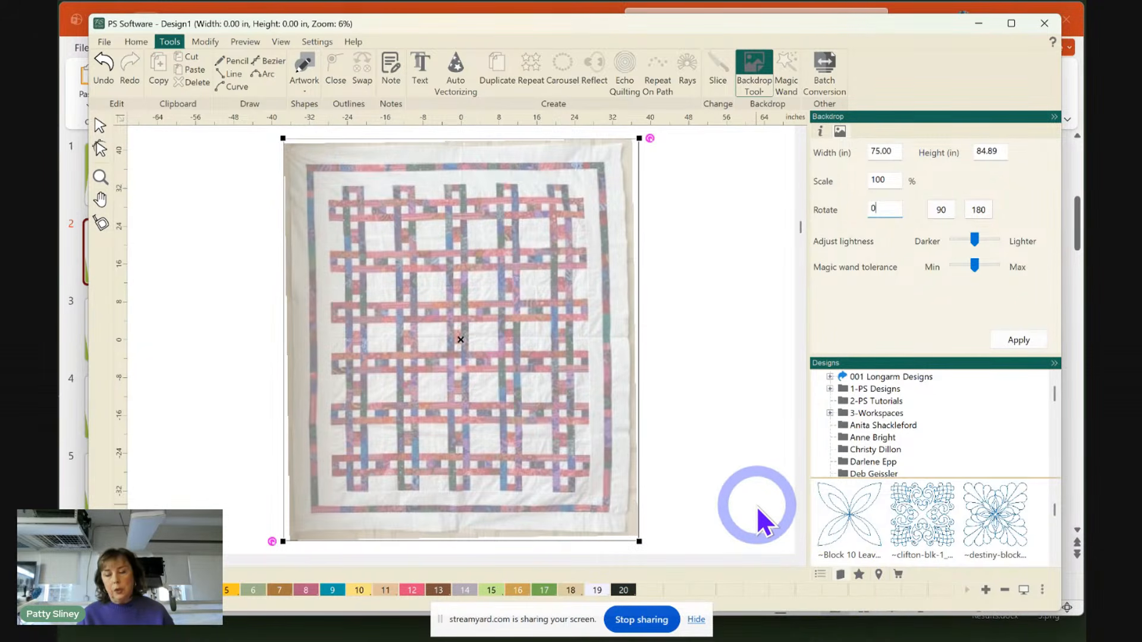
click(820, 575)
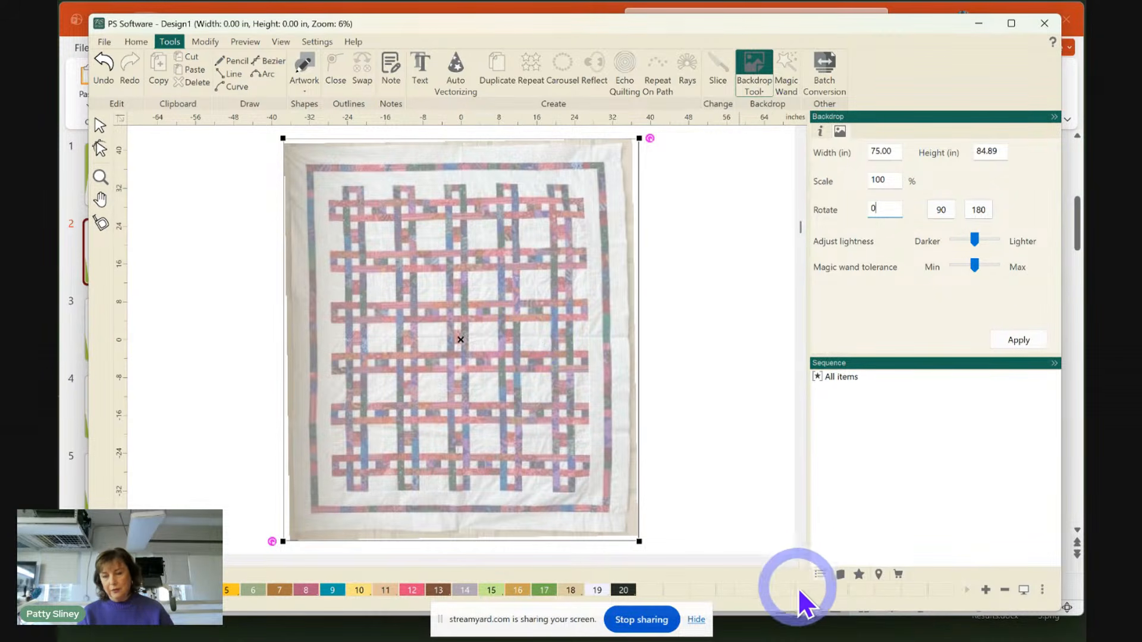
click(840, 574)
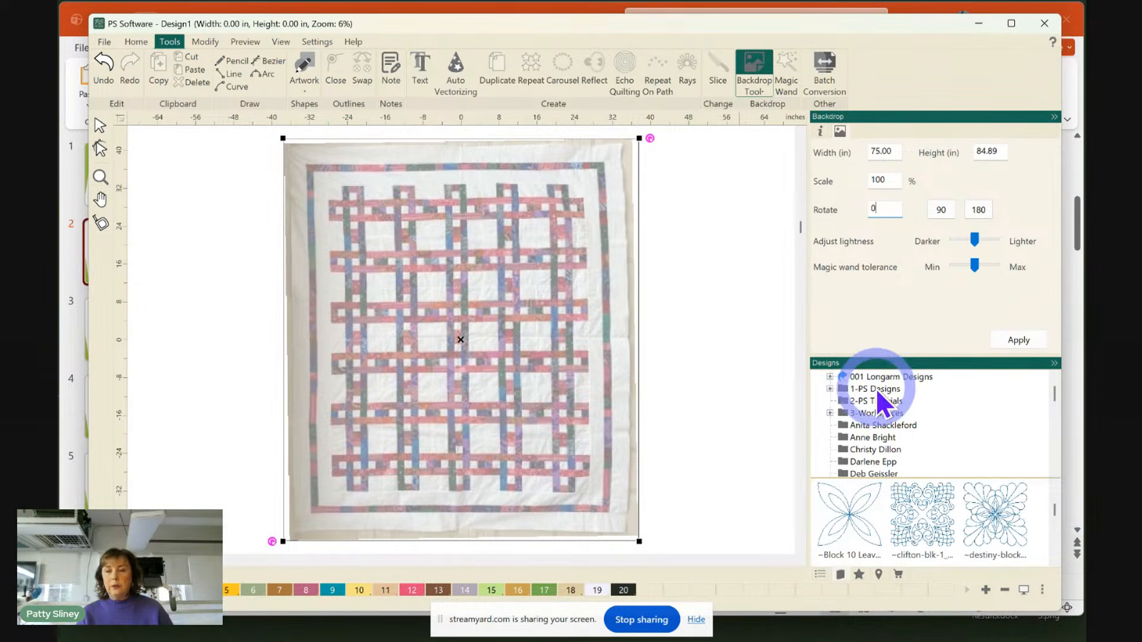
drag(1053, 399, 1047, 386)
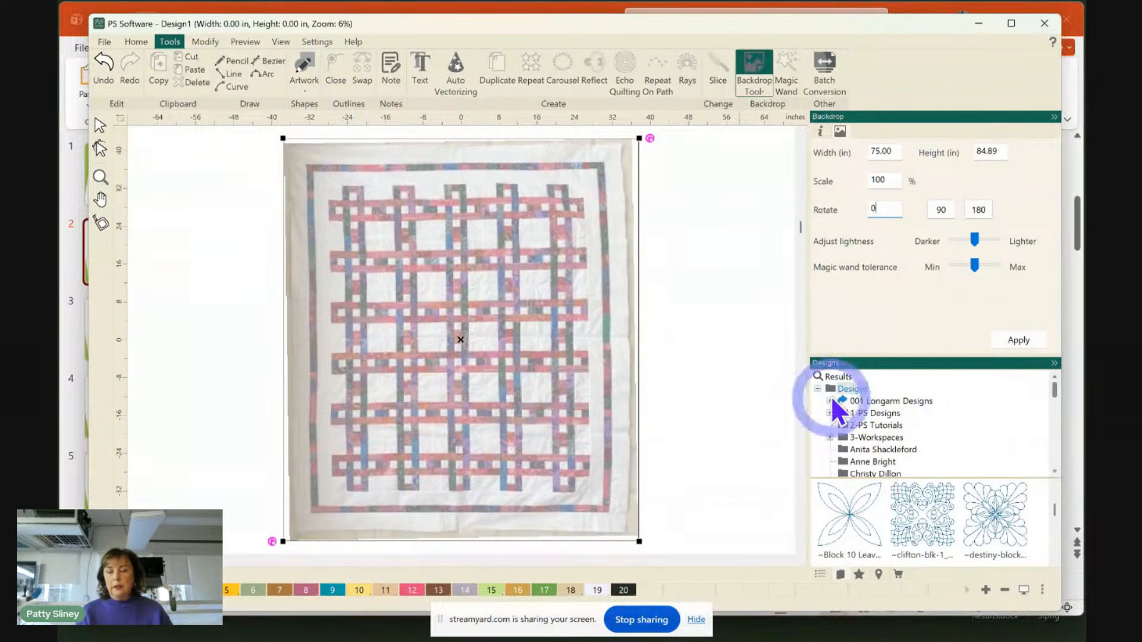
click(1051, 458)
click(1051, 459)
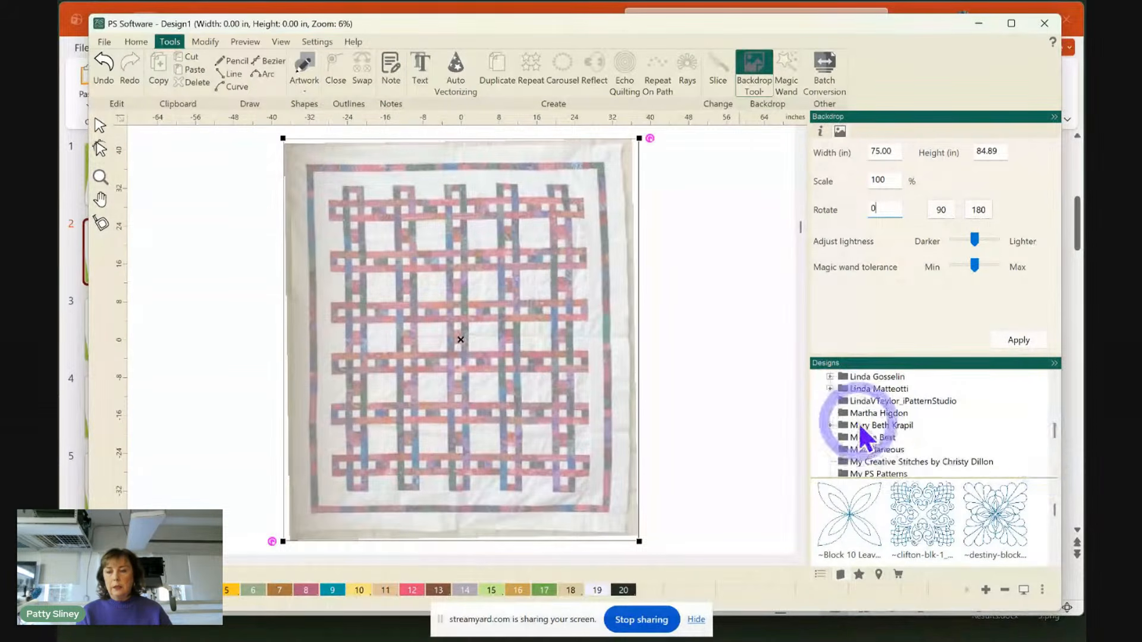
click(877, 451)
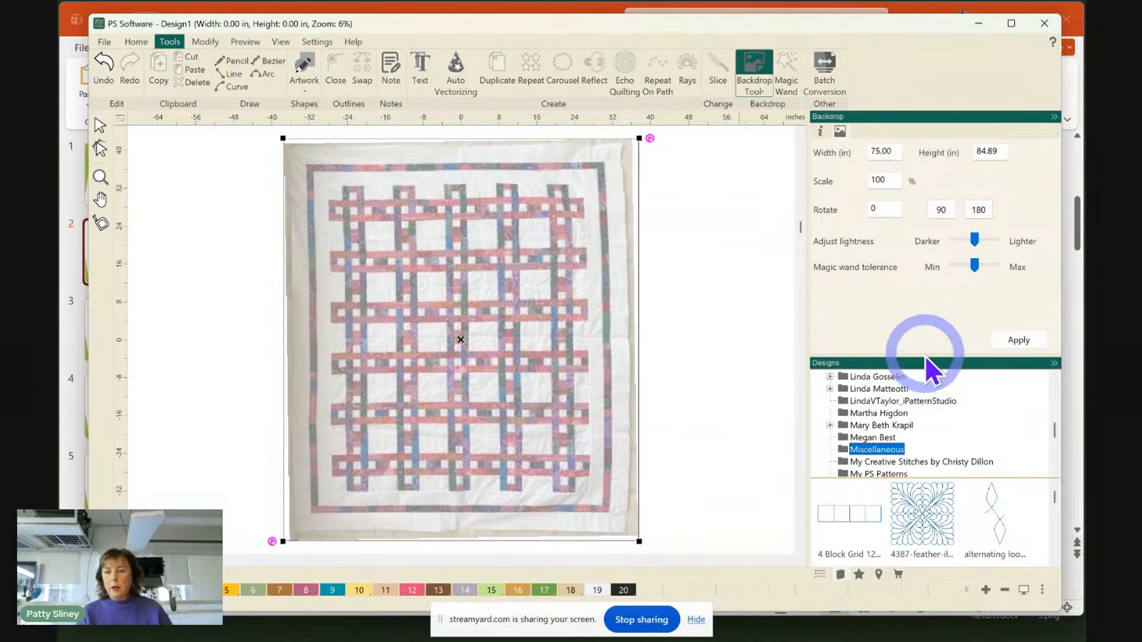
Enlarge the design library's thumbnail area, keeping the Miscellaneous folder in view in the folder tree
drag(926, 356, 923, 321)
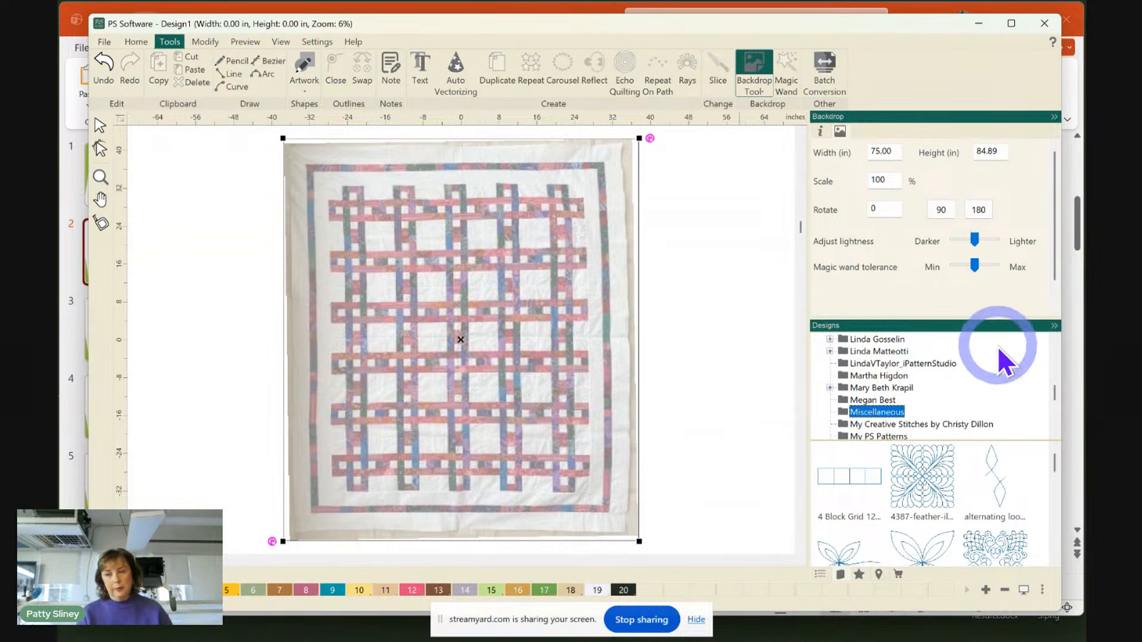
drag(916, 316, 920, 354)
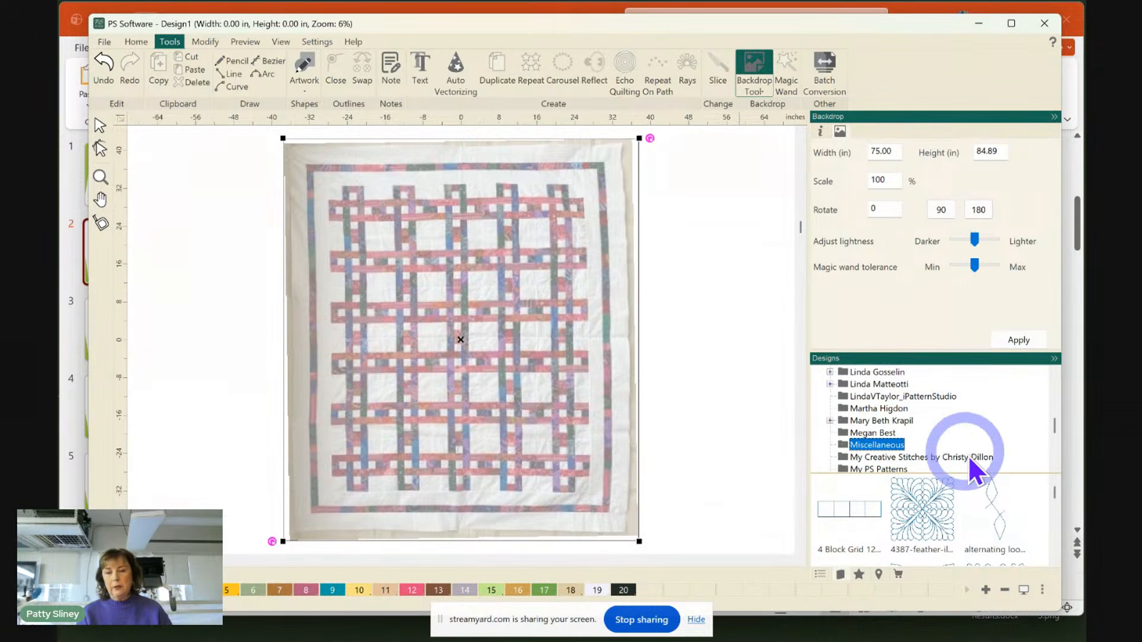
drag(987, 474, 980, 439)
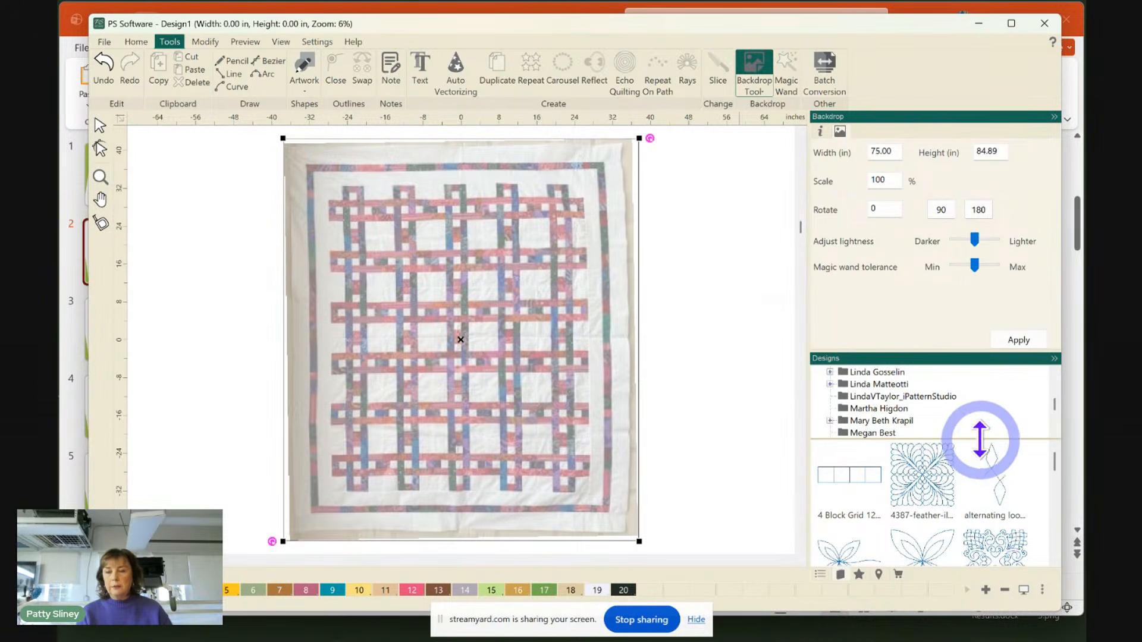
click(1054, 433)
click(1055, 433)
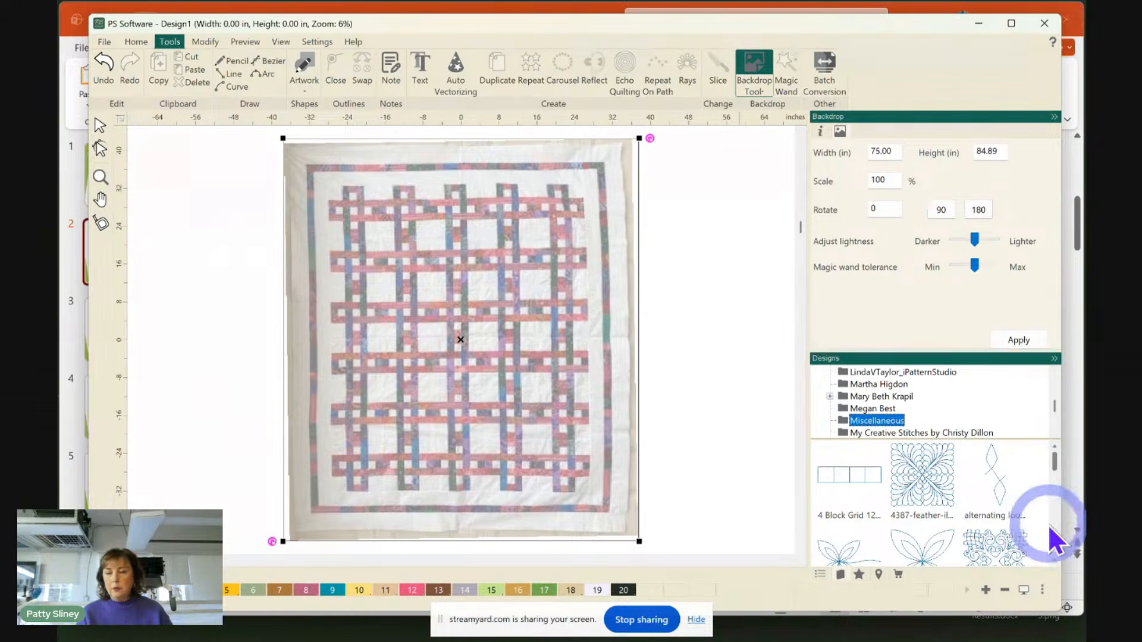
Place the square "Complete Pum..." pumpkin border design from the Miscellaneous folder on the quilt and centre it at the origin
click(1055, 561)
click(1055, 559)
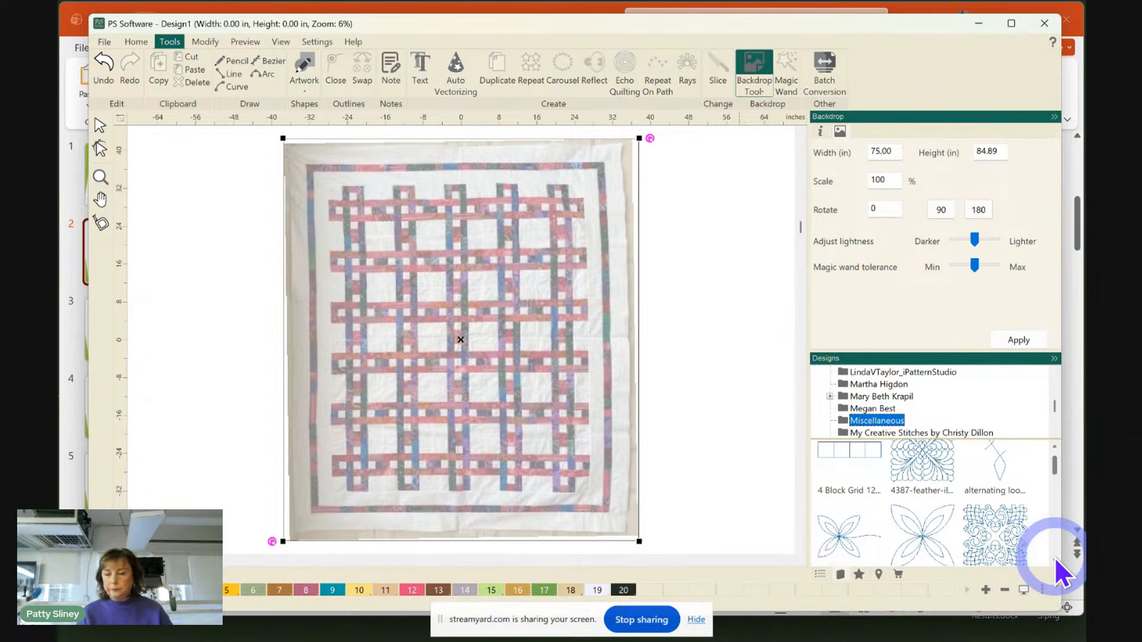
click(1055, 559)
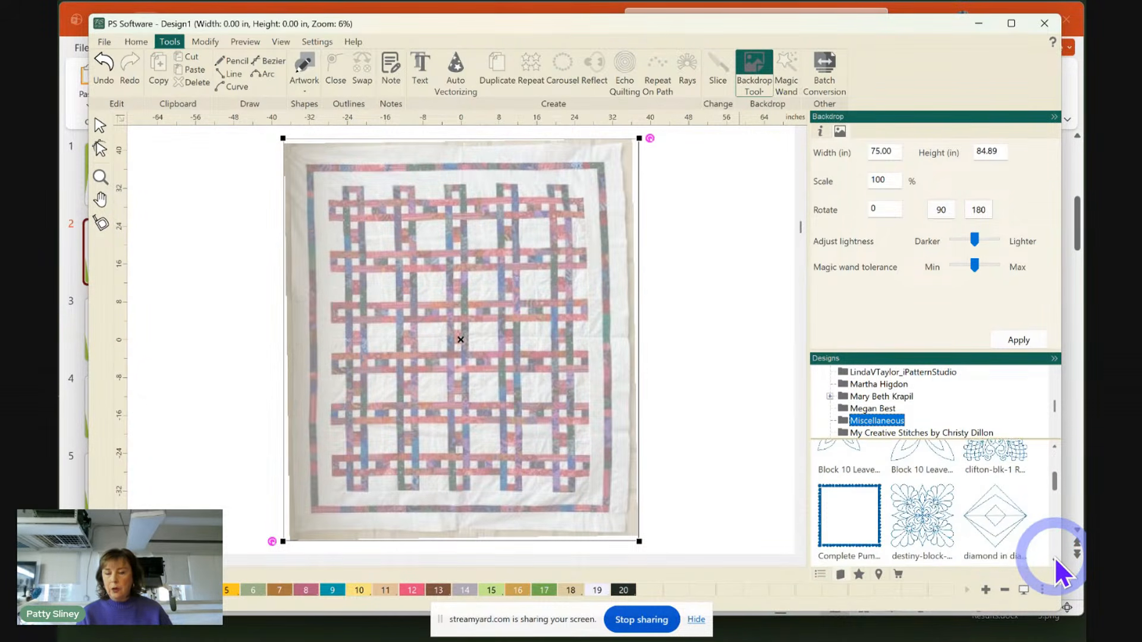
click(1055, 558)
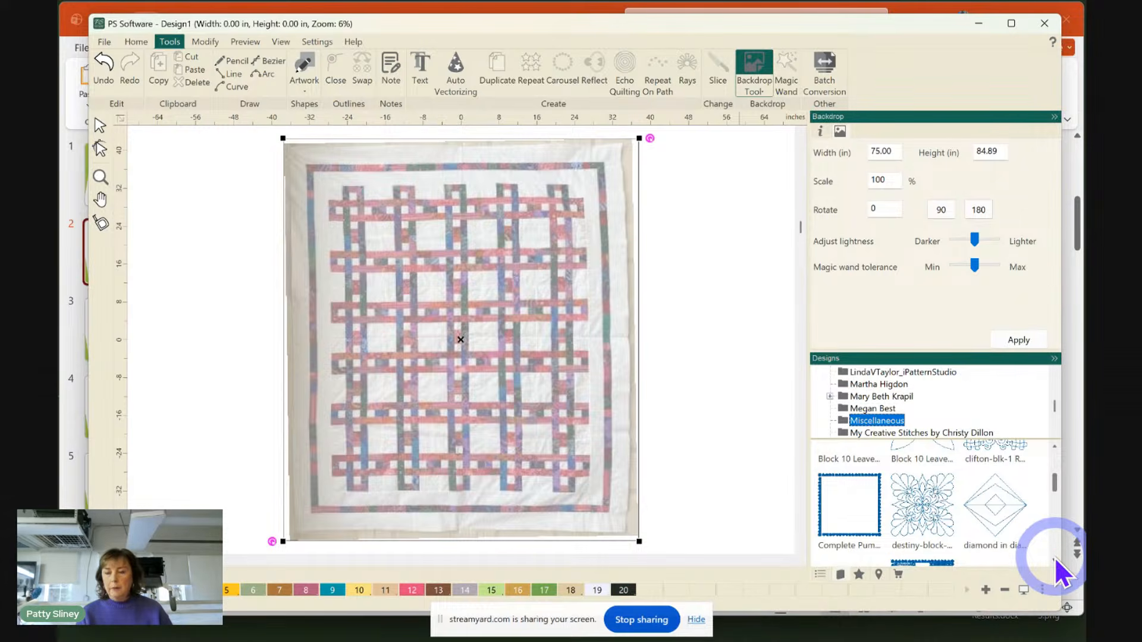
click(1054, 558)
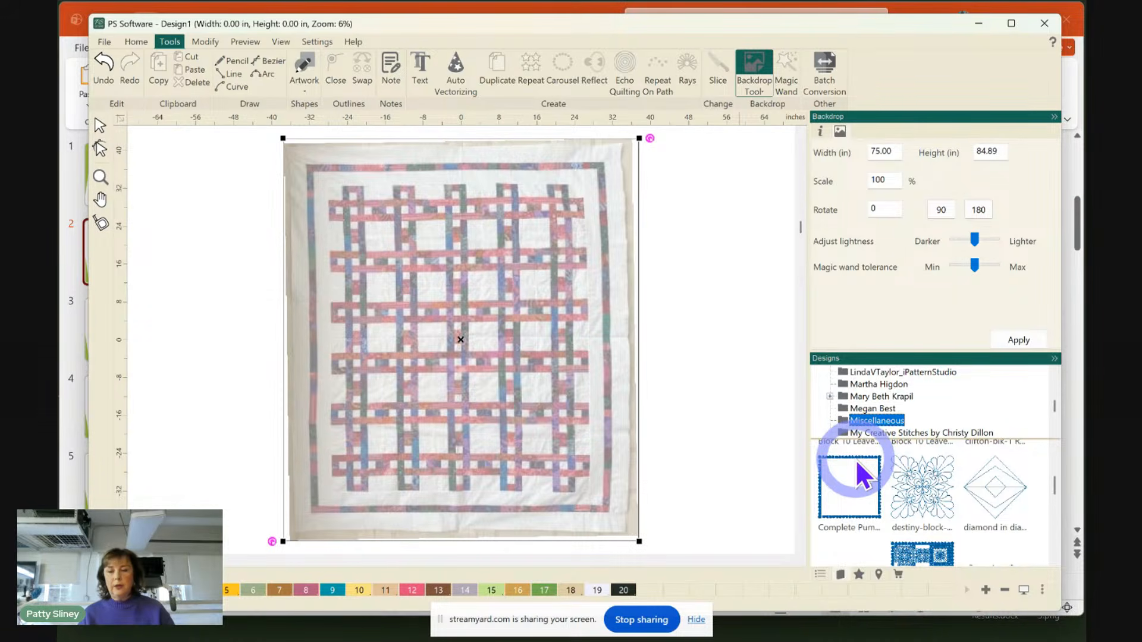
click(855, 473)
drag(852, 484, 480, 323)
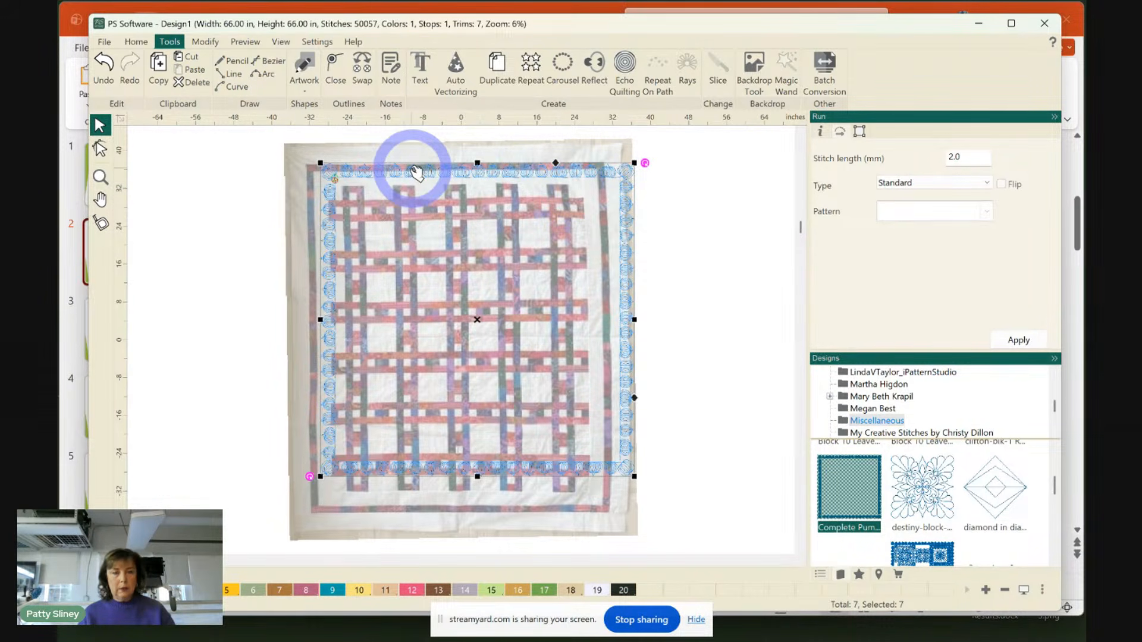
click(206, 42)
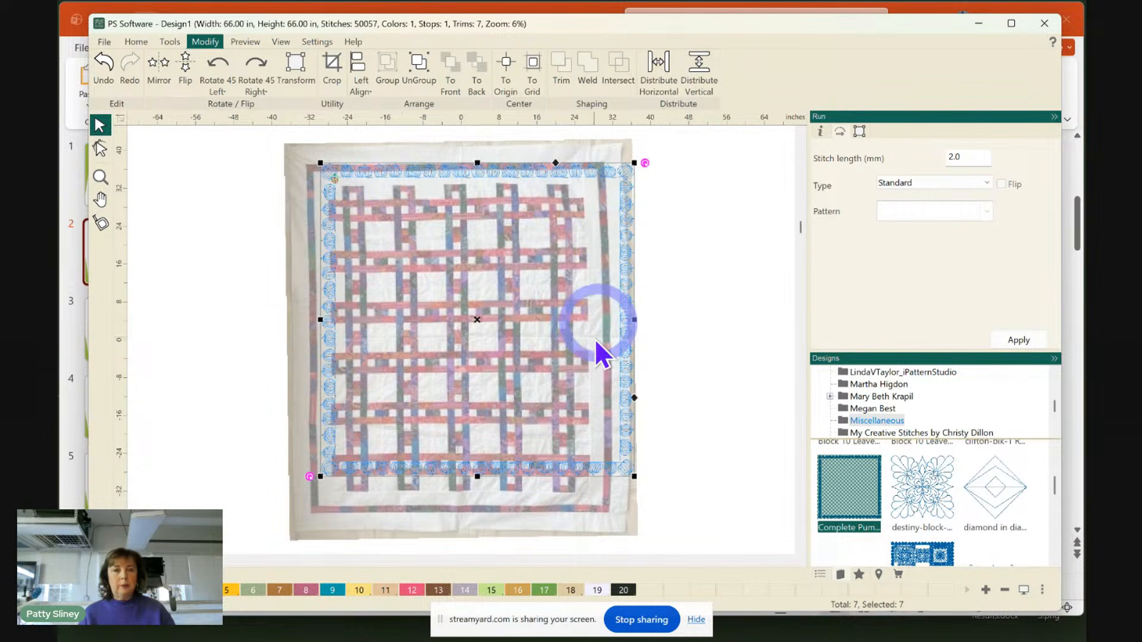
click(507, 83)
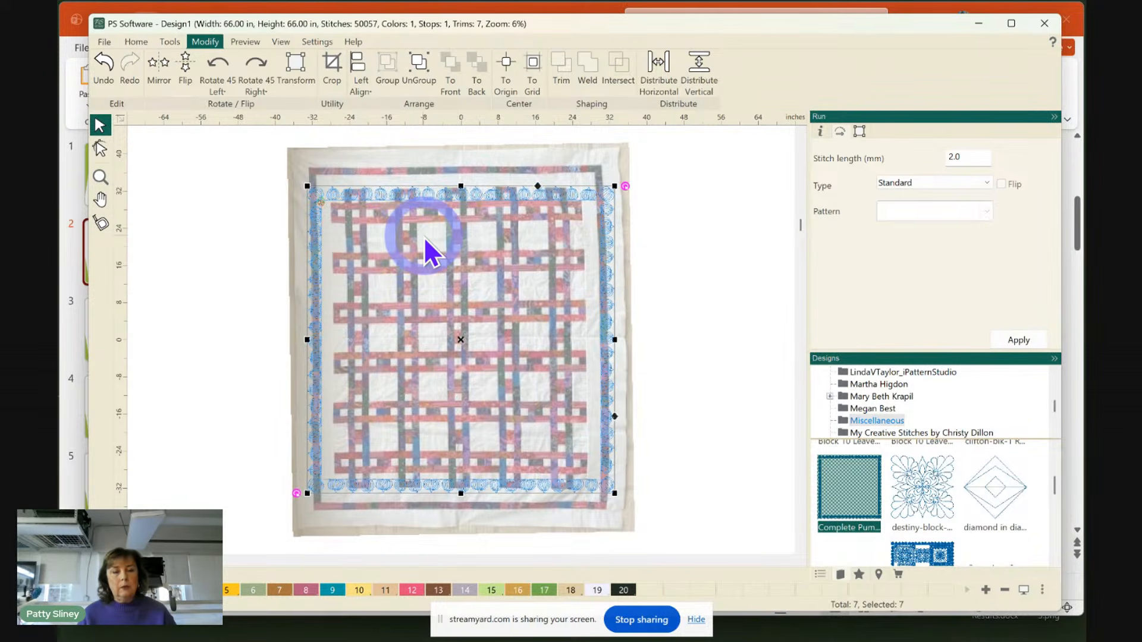
Stretch the pumpkin border upward and downward to about 71.4 in high, reaching the quilt's pieced border, and dismiss the e-mail notification
click(858, 132)
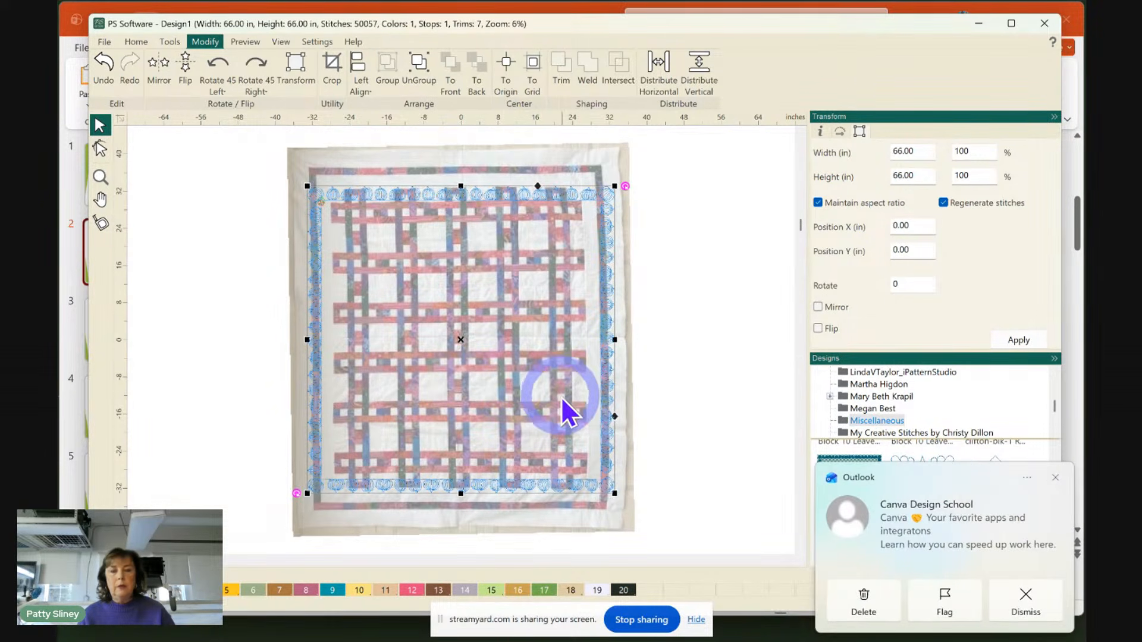
click(1056, 478)
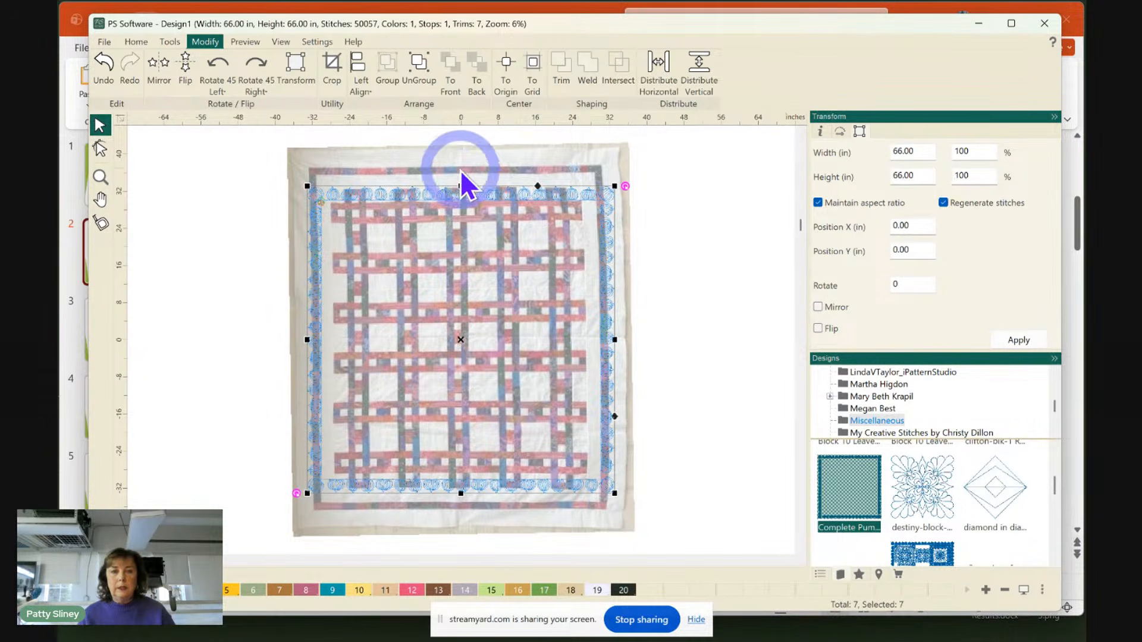
drag(463, 184, 463, 171)
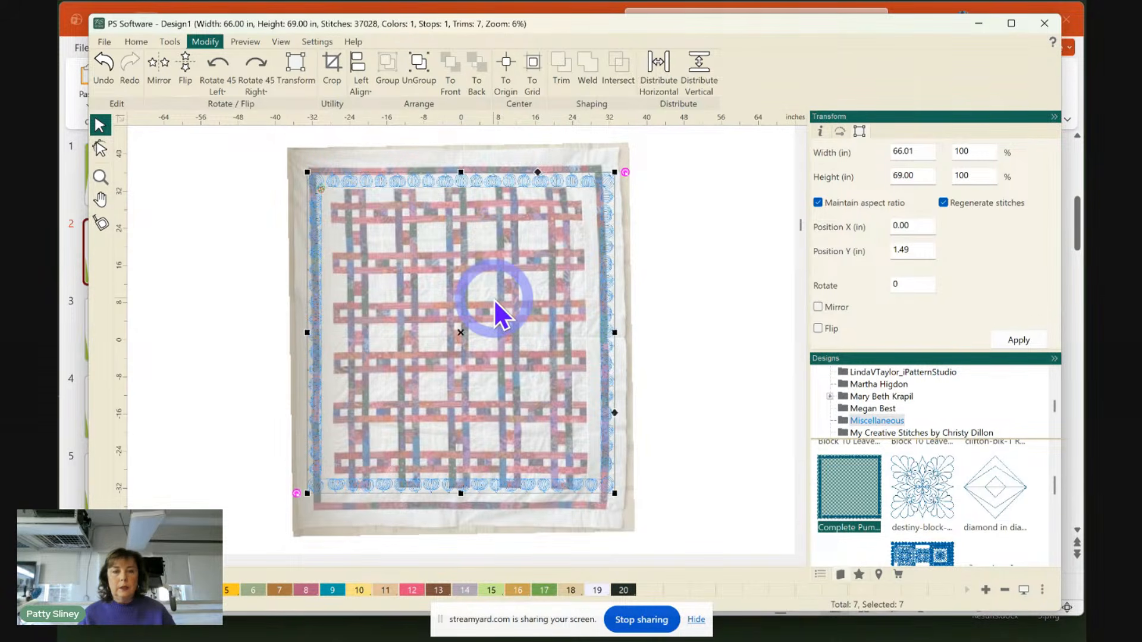
drag(461, 493, 457, 505)
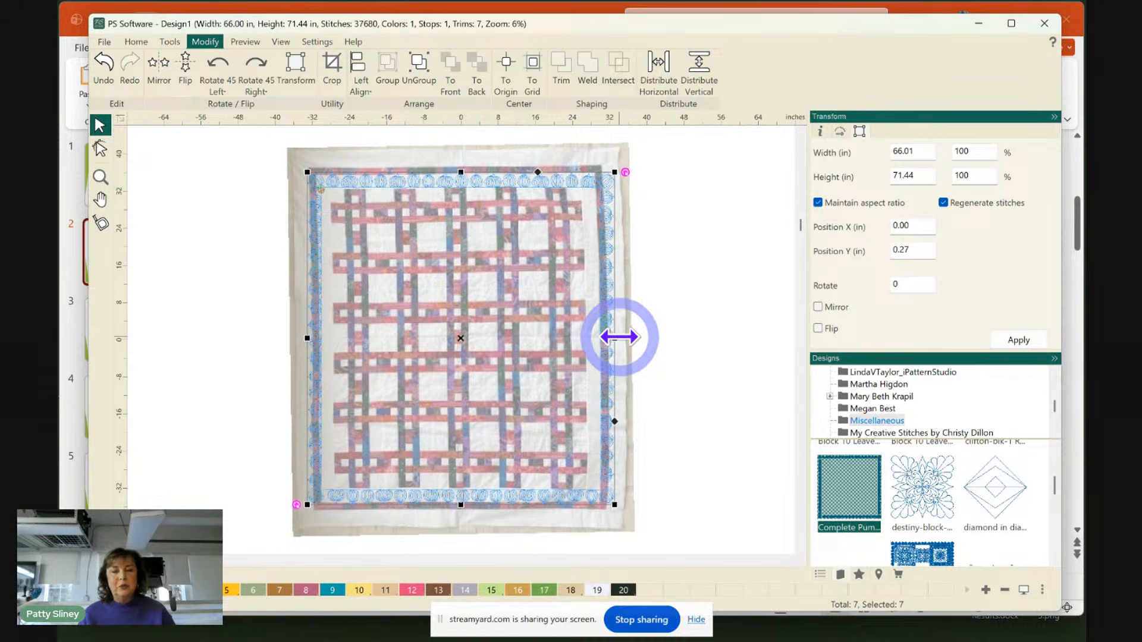
Narrow the pumpkin border from both sides to about 60.4 in wide so it fits inside the quilt's pieced border
drag(619, 337, 604, 333)
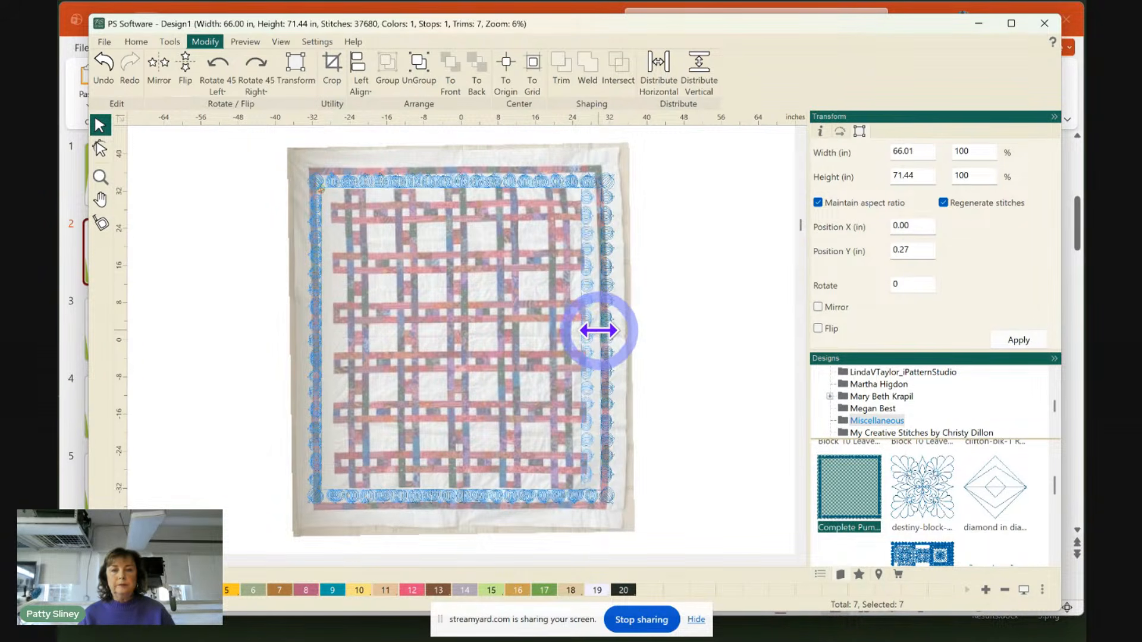
drag(604, 333, 604, 332)
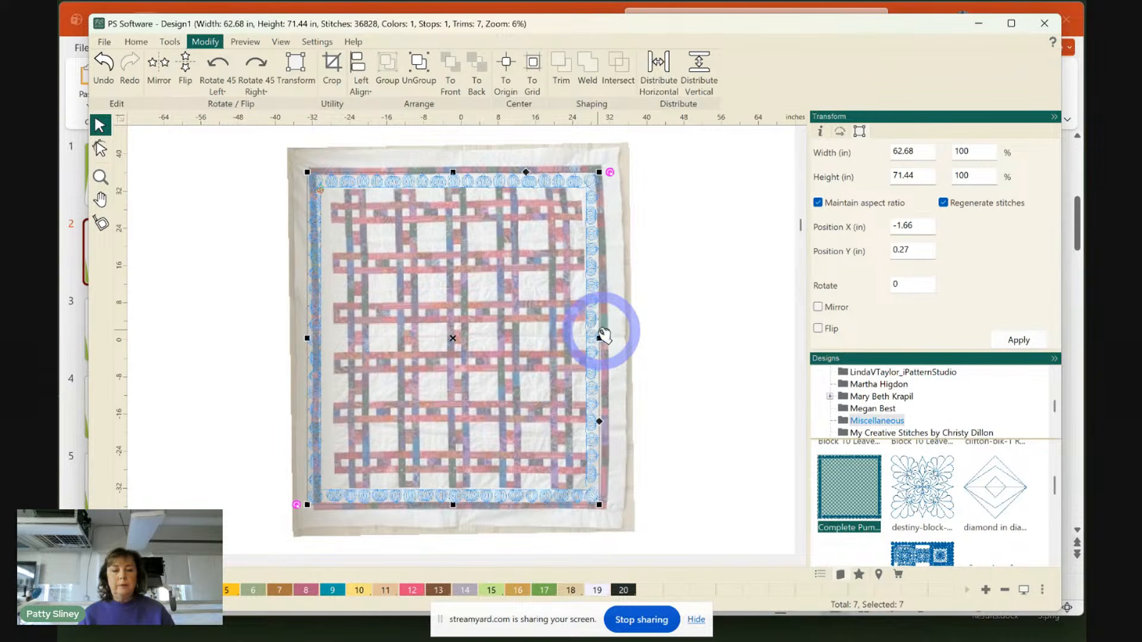
drag(302, 338, 318, 339)
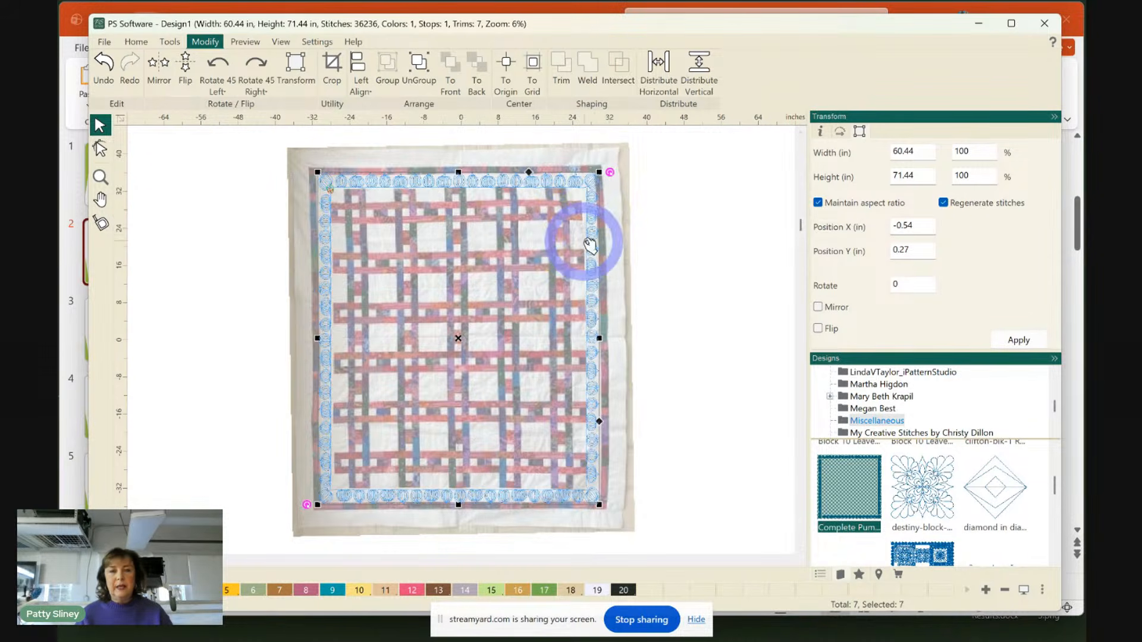
click(705, 261)
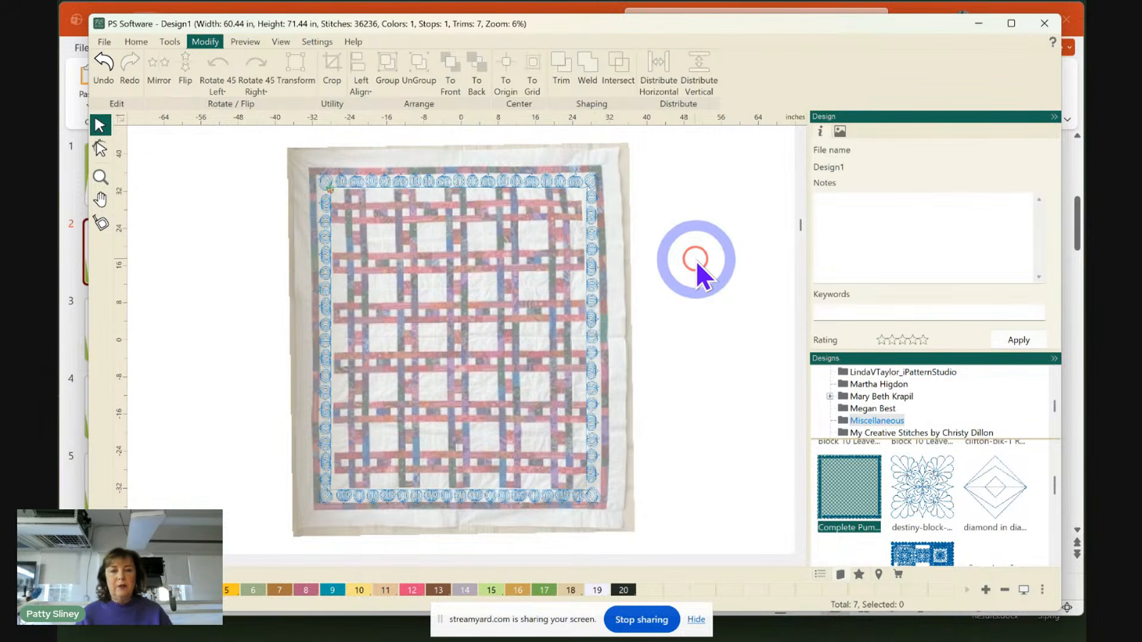
Recolour the whole pumpkin border with palette thread colour 12
click(397, 183)
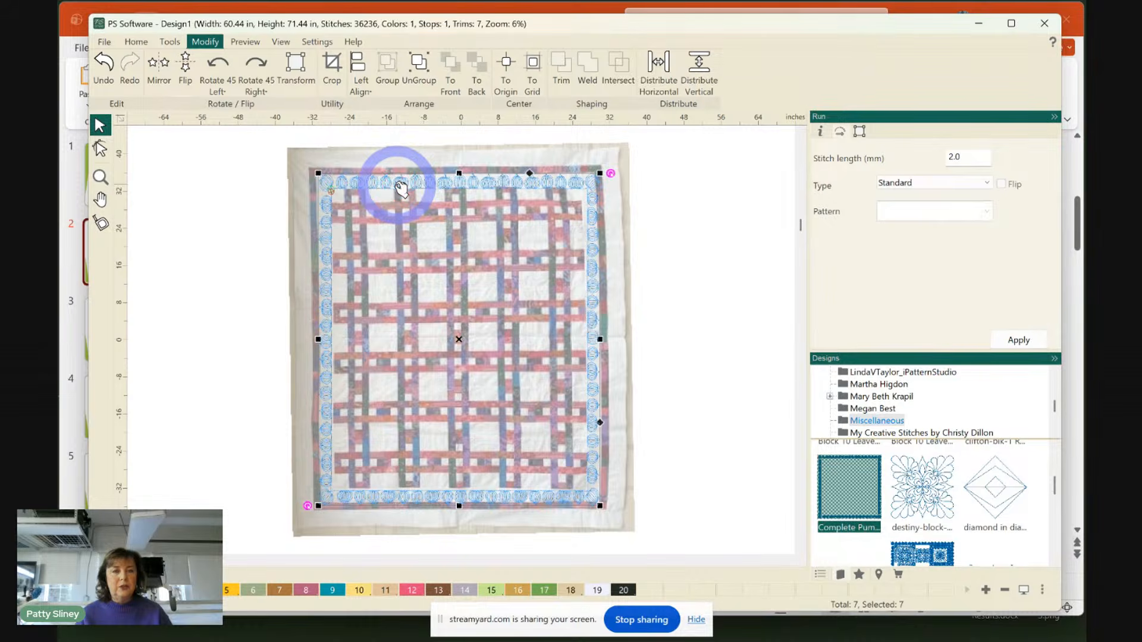
mouse_move(420, 624)
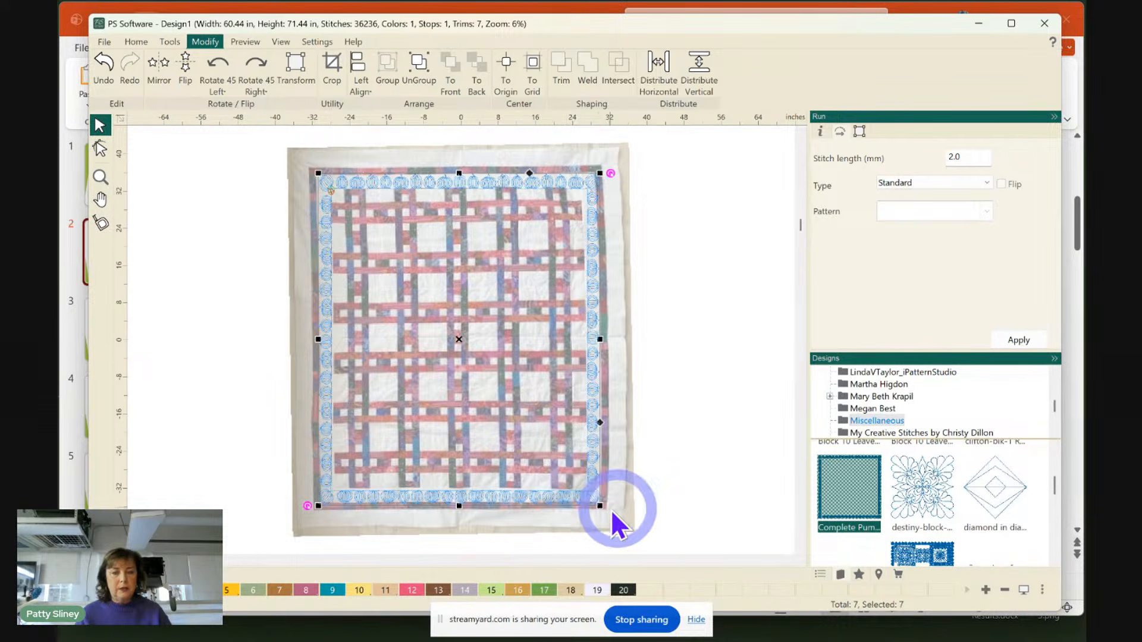
click(407, 591)
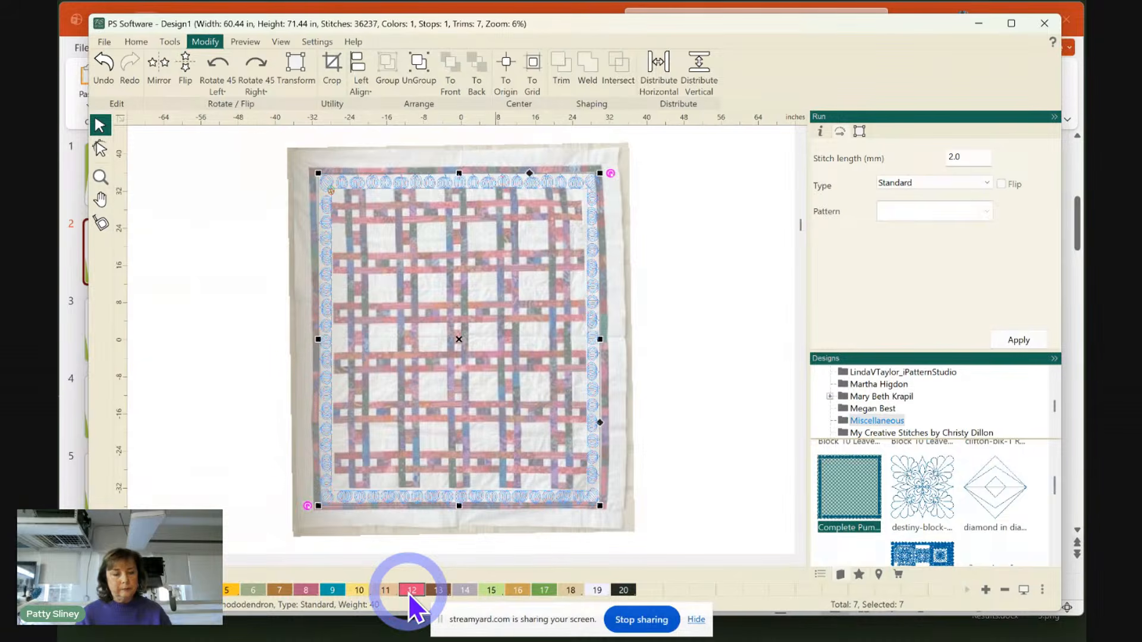
click(736, 307)
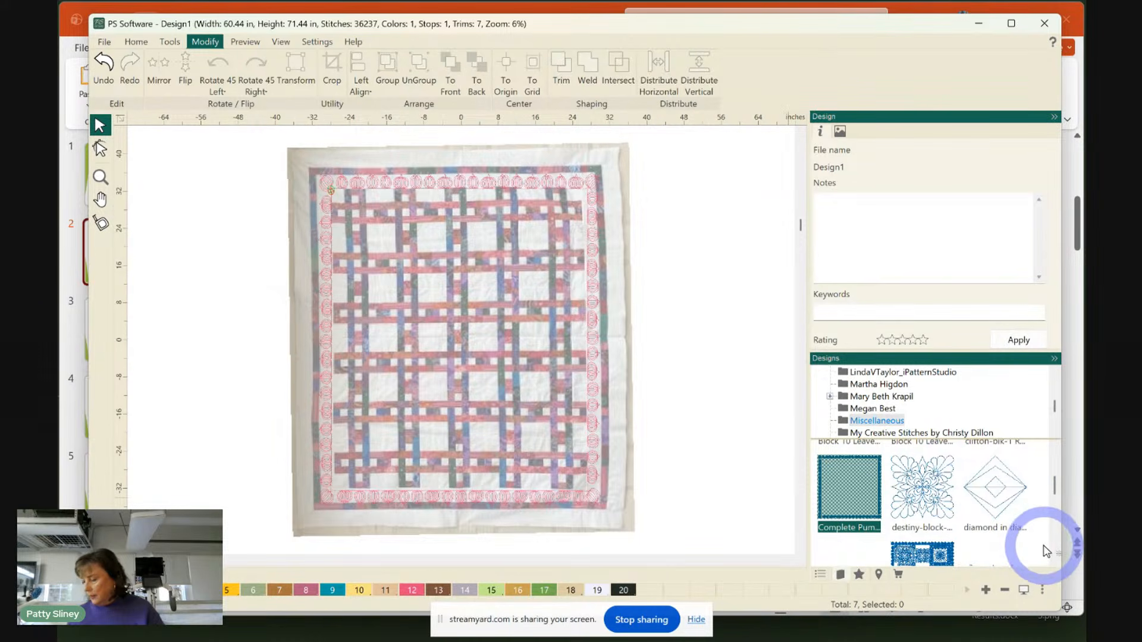
Delete the pumpkin border design from the quilt
click(593, 221)
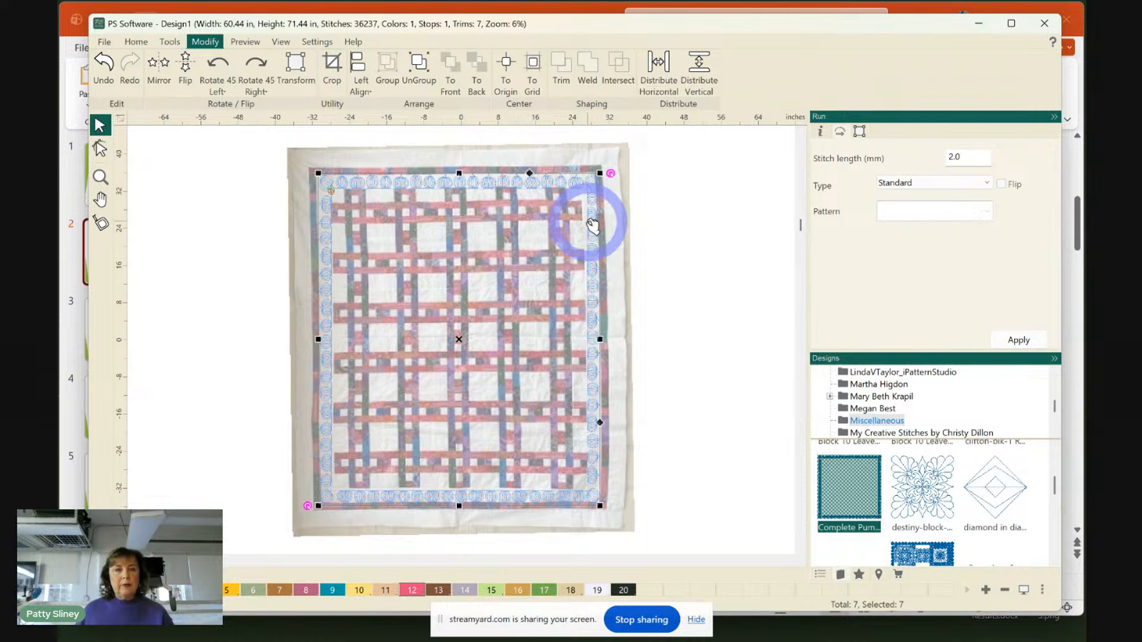
key(Delete)
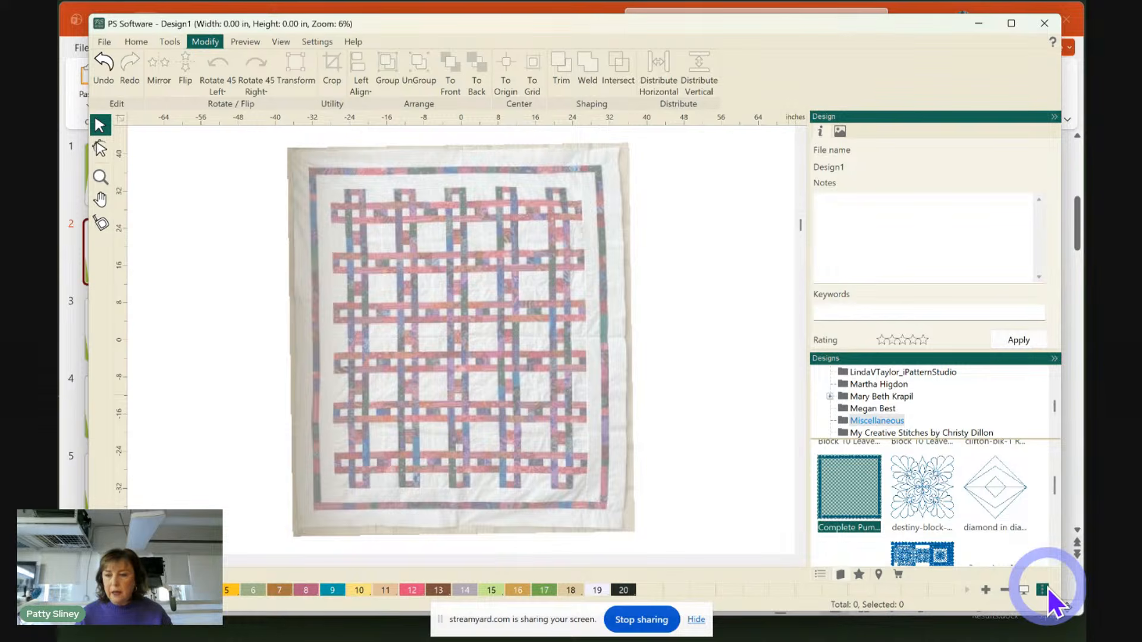
Browse the Miscellaneous designs and place the destiny-block-1 design on the quilt, over the upper middle blocks
click(1054, 561)
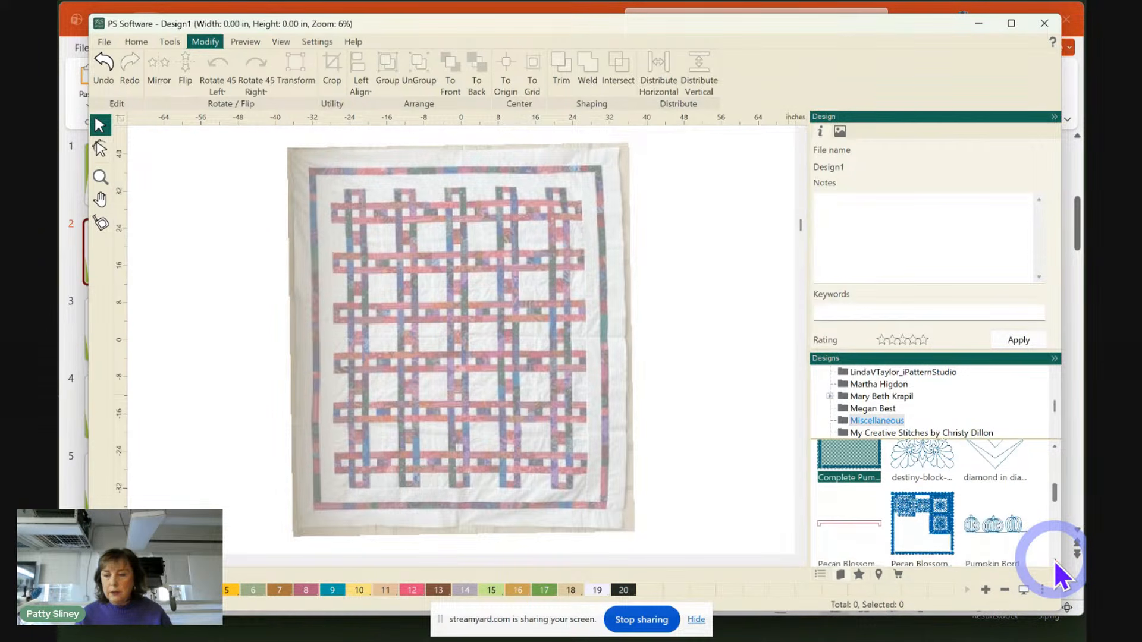
click(1054, 560)
click(1054, 560)
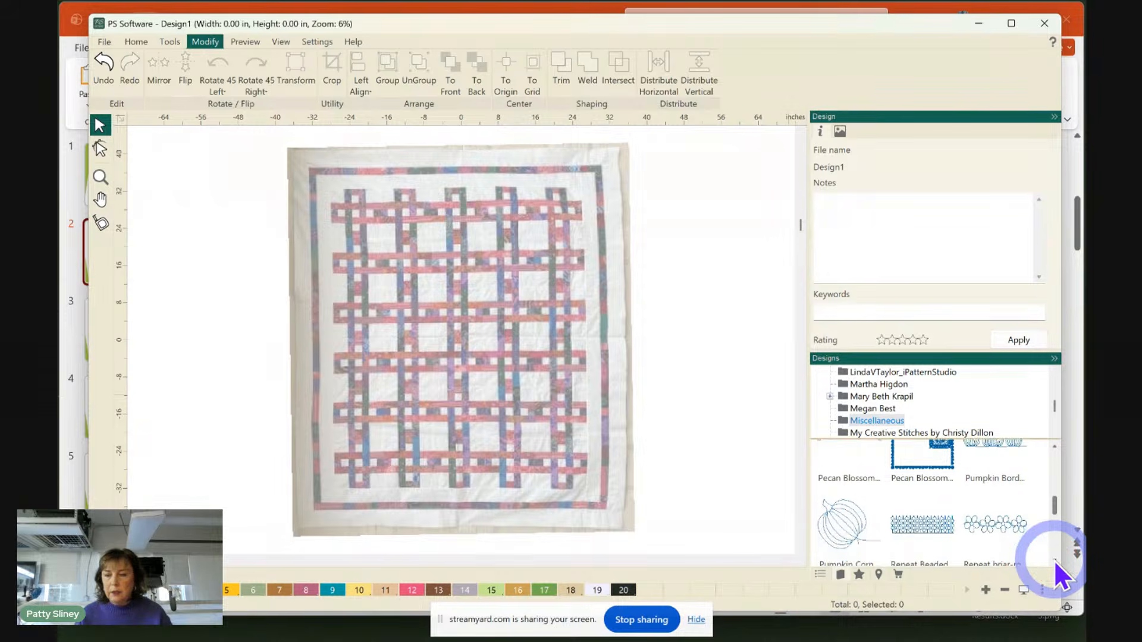
click(1056, 450)
click(1056, 449)
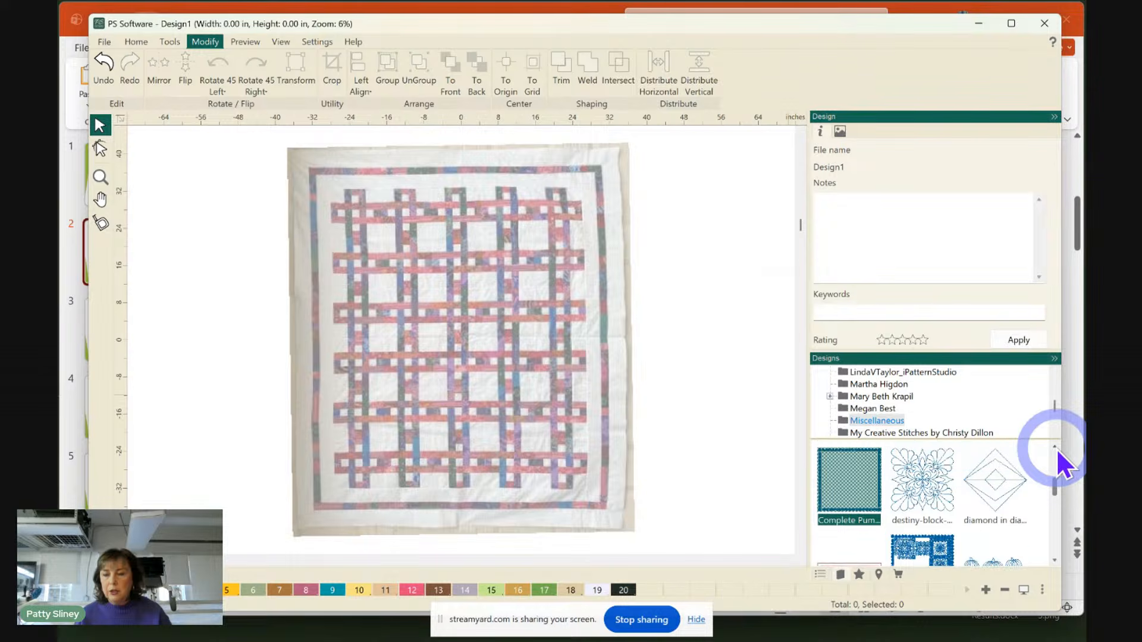
click(931, 501)
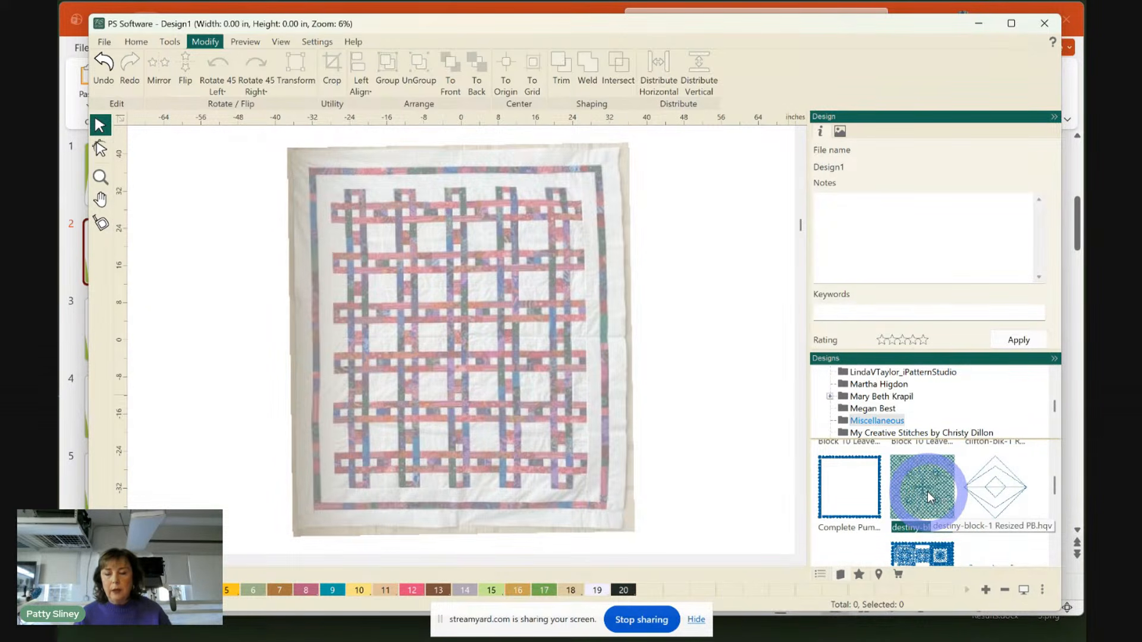
drag(928, 496, 480, 251)
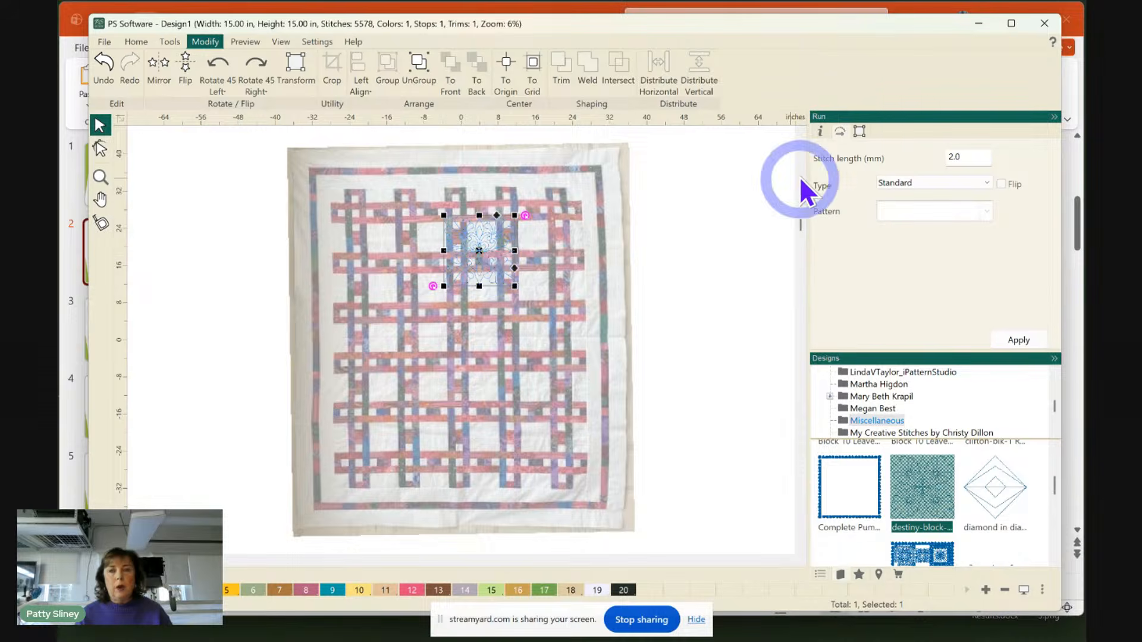
Resize the destiny block design to 6 in wide, keeping its aspect ratio
click(860, 131)
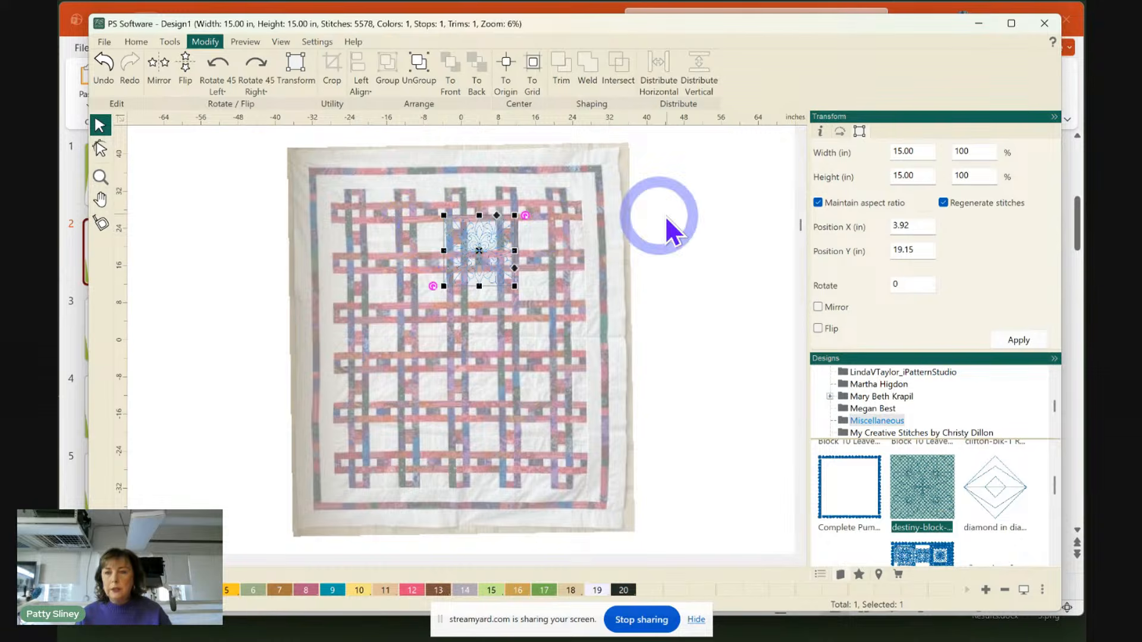
click(920, 154)
drag(921, 153, 868, 152)
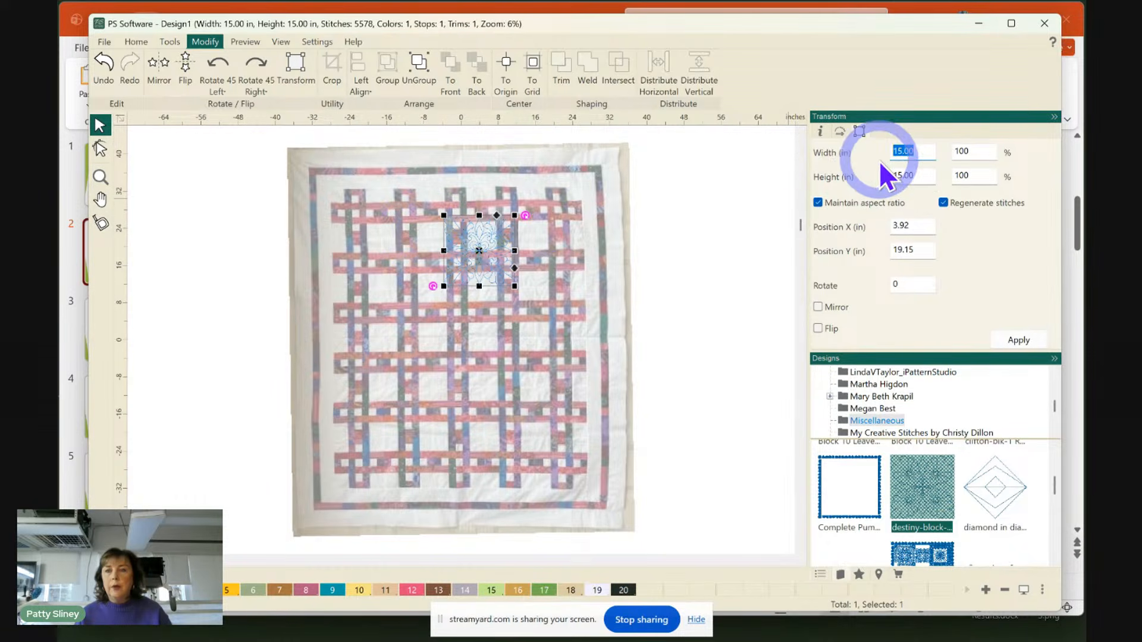
text(6)
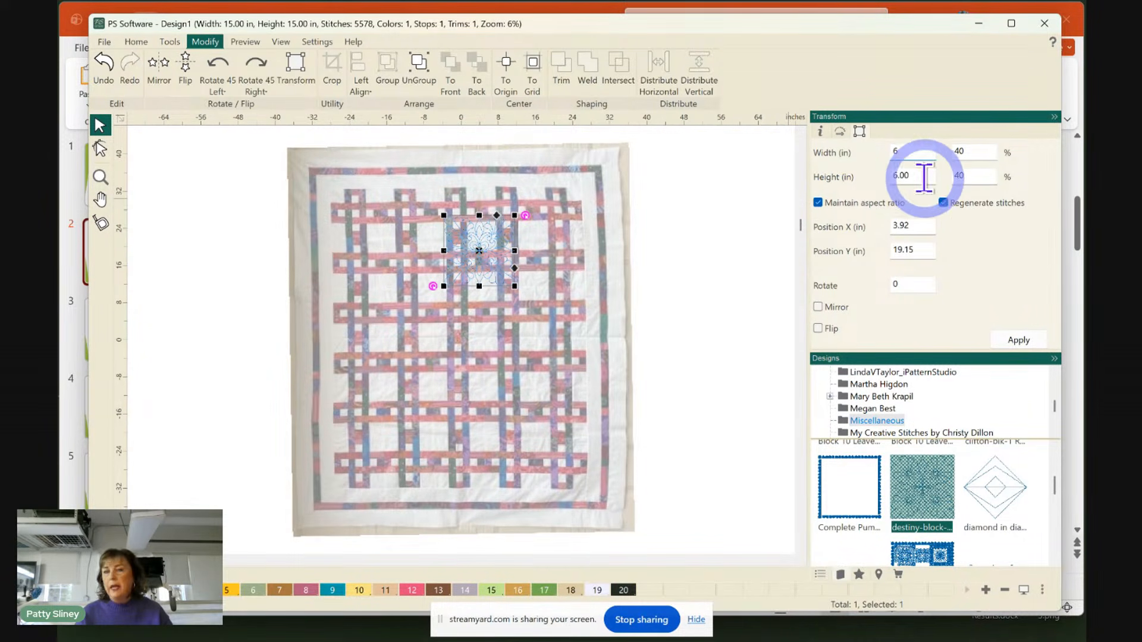
click(1013, 343)
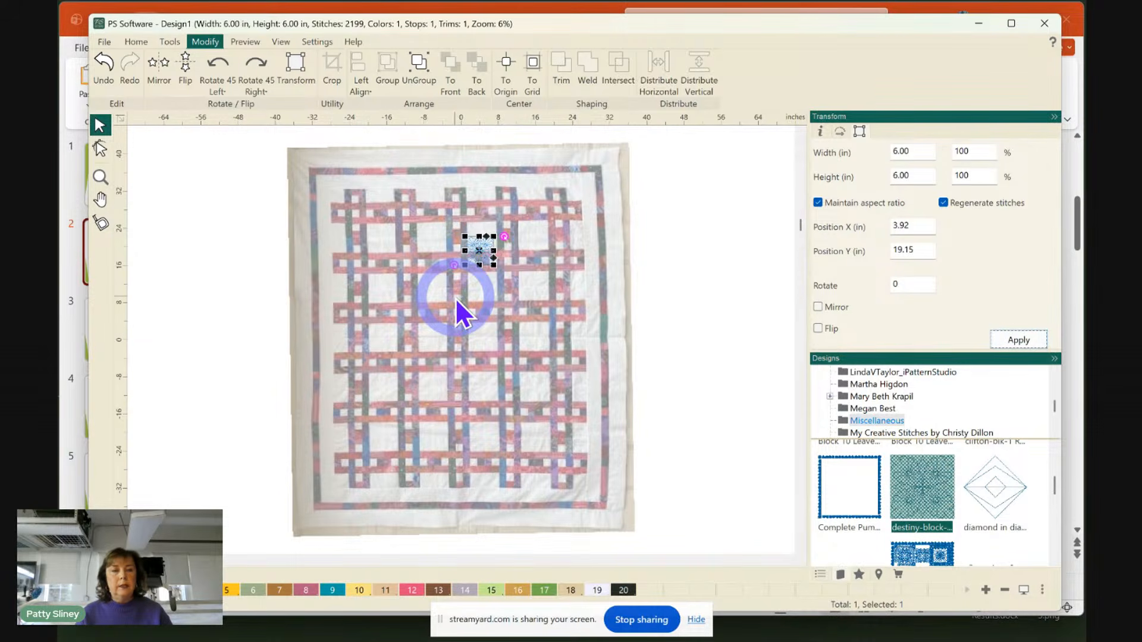
Move the destiny block design up into the white square above it so that it sits centred there, and deselect it
click(100, 176)
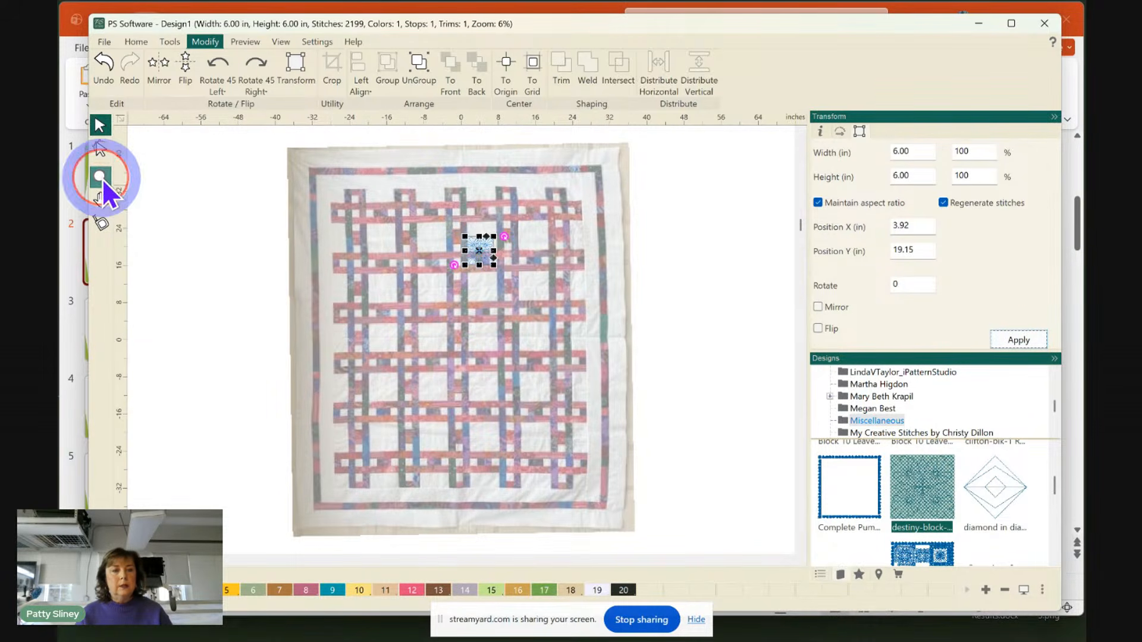
click(505, 275)
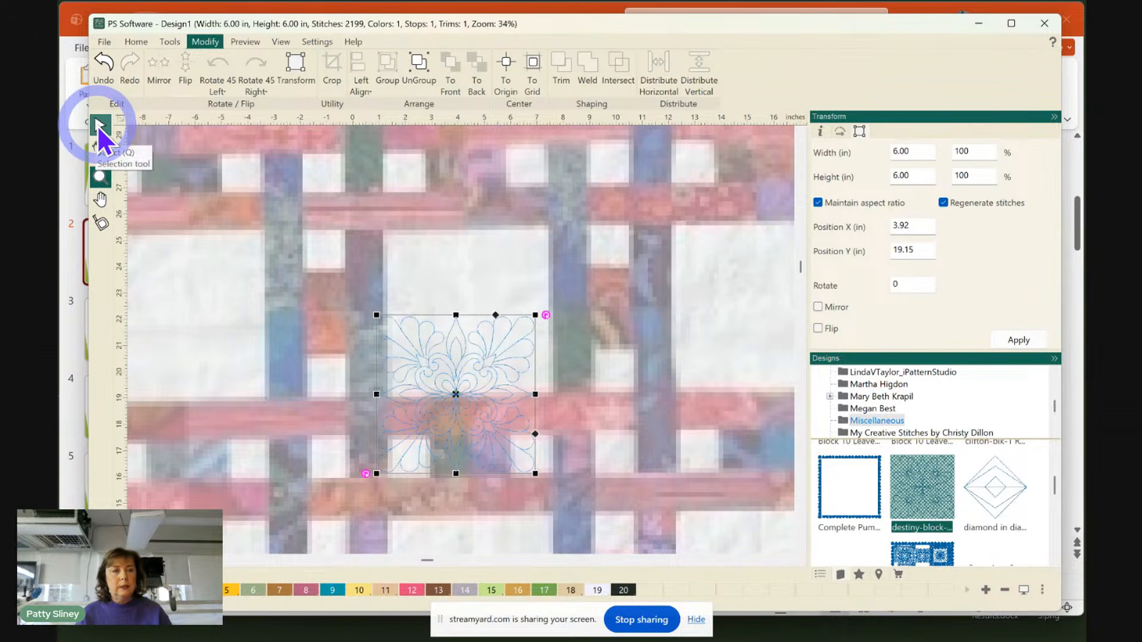
click(99, 124)
click(464, 357)
drag(465, 360, 471, 284)
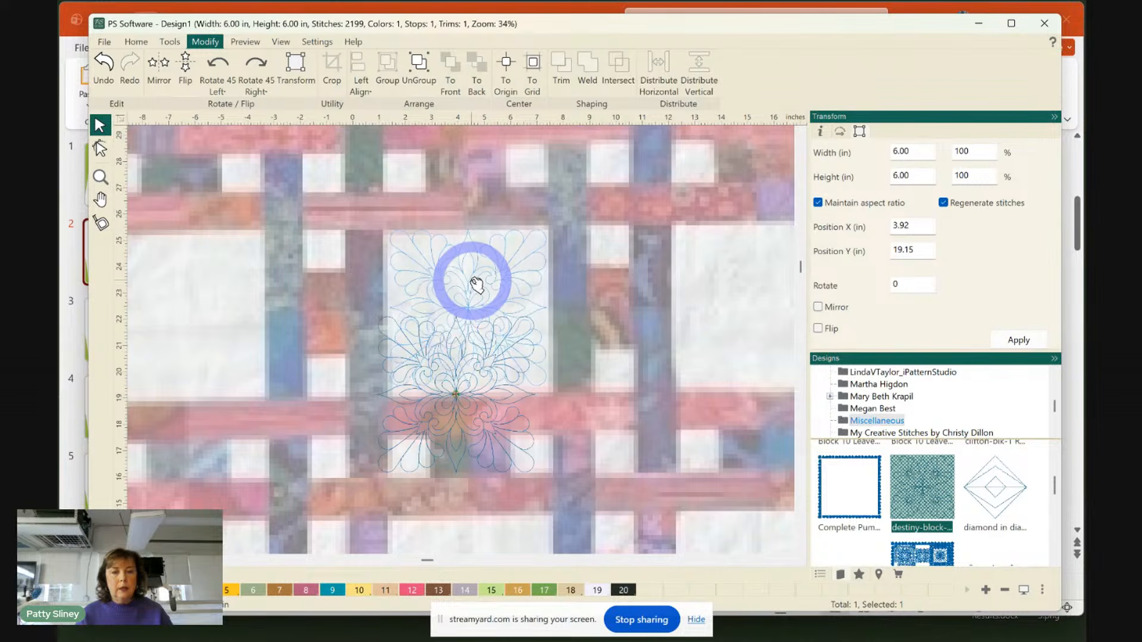
click(679, 322)
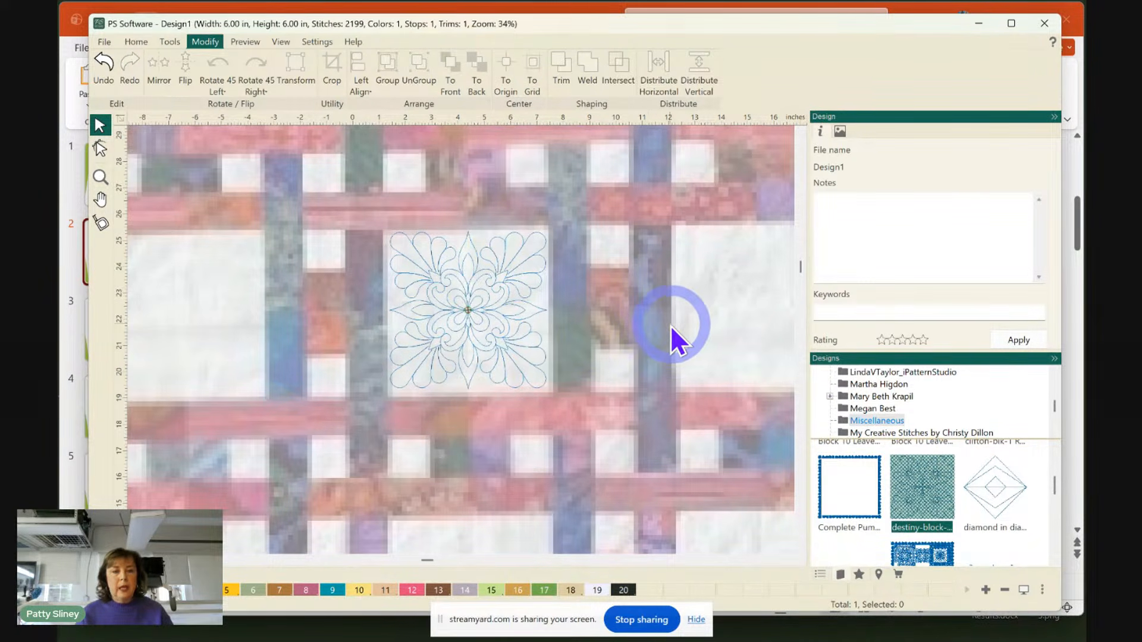
Select the destiny block design and extend the thread palette with colours 21 to 24
click(463, 324)
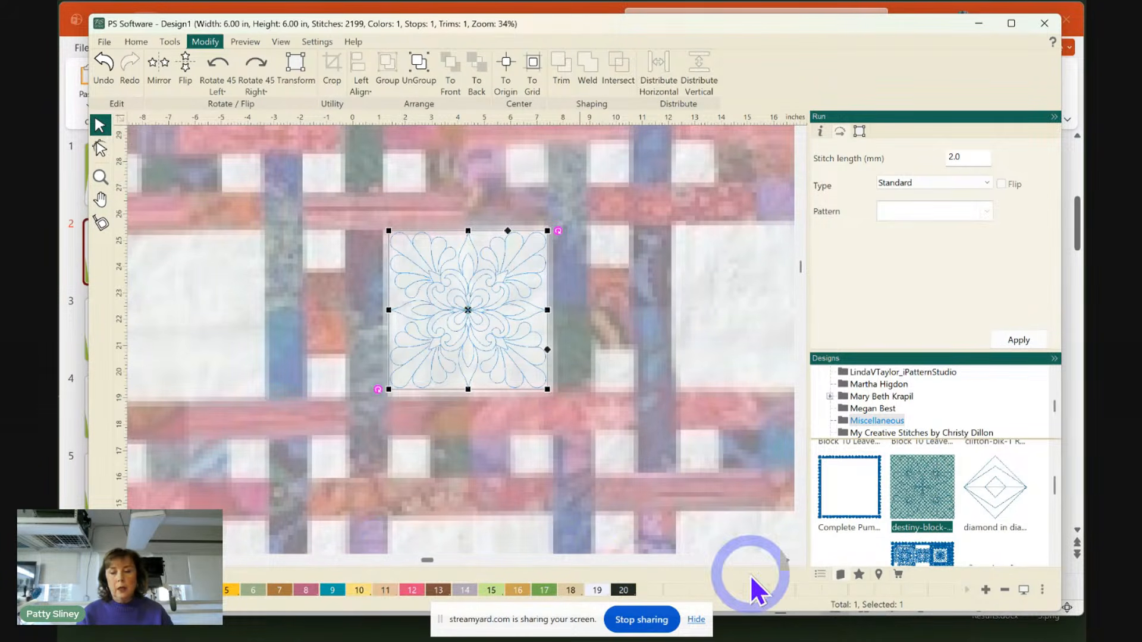
click(986, 589)
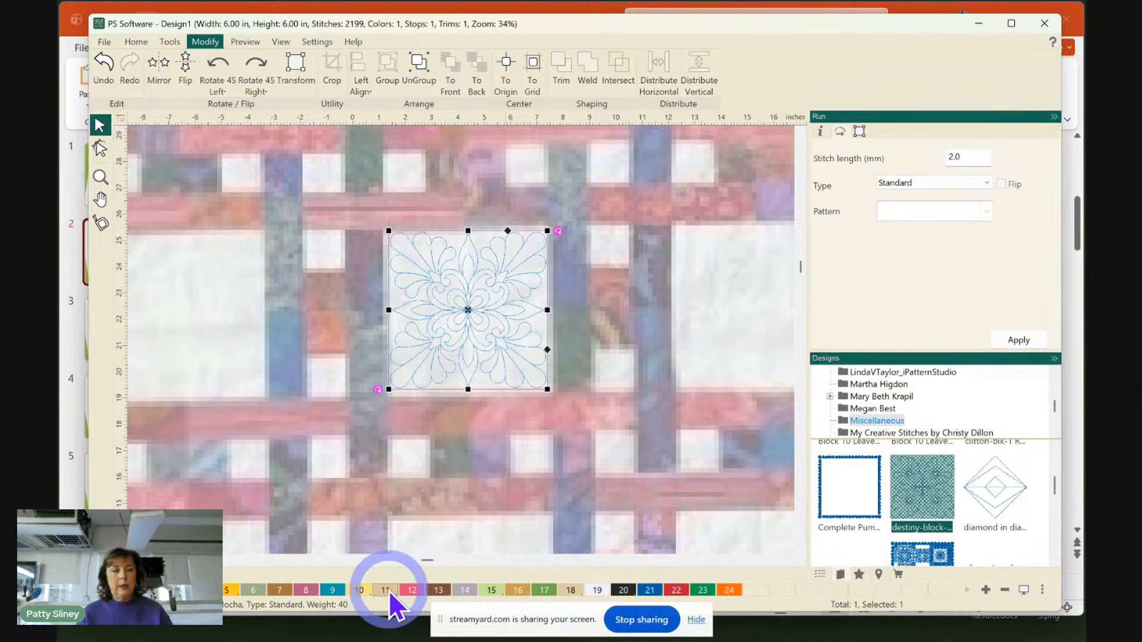
Review the default thread palettes in the general options, keep Glide, and check the view option for applying palette colours
click(315, 41)
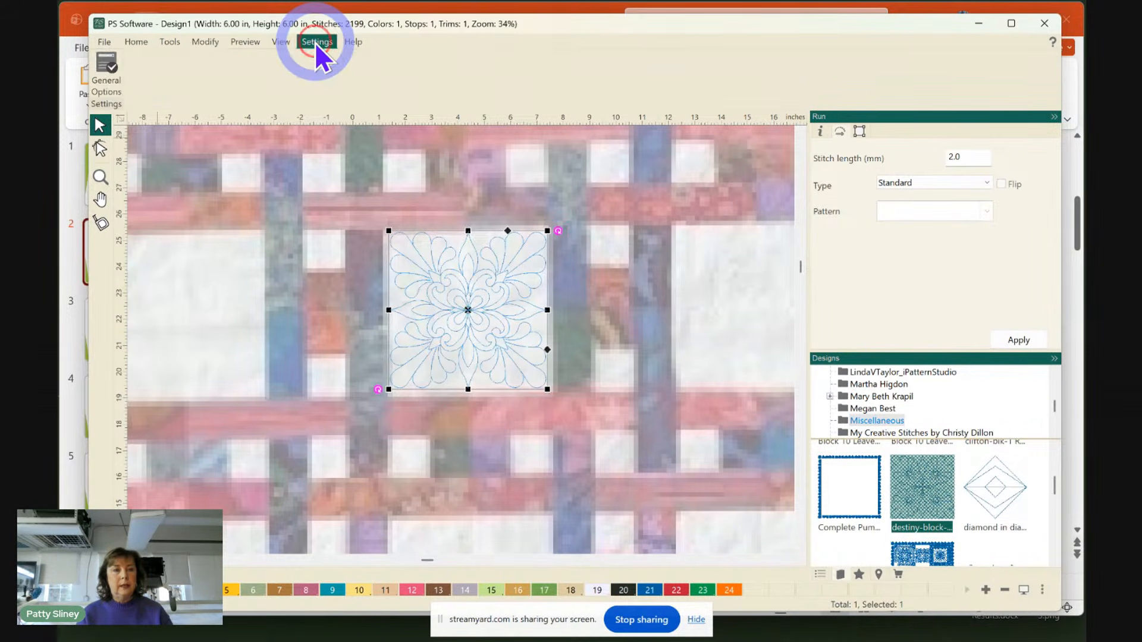
click(109, 61)
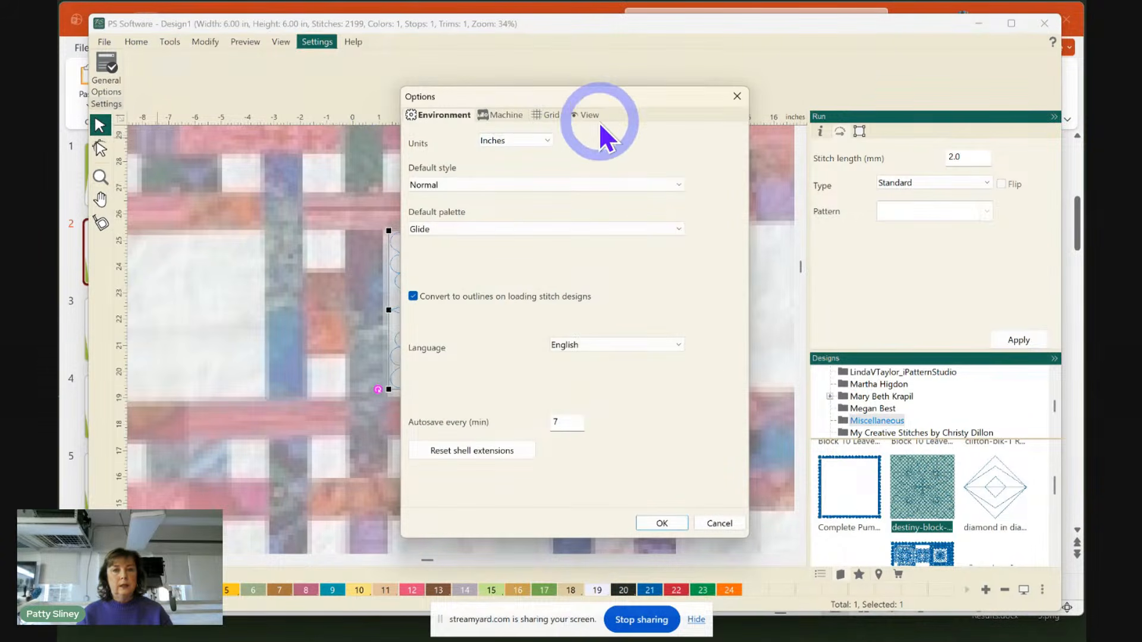
click(591, 116)
click(428, 115)
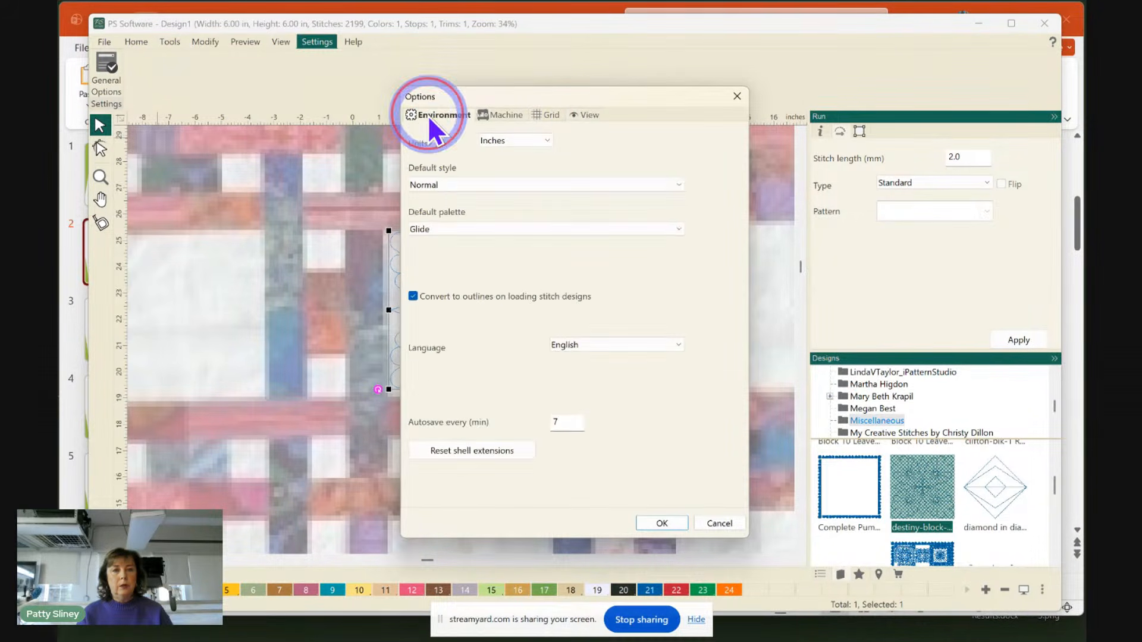
click(425, 229)
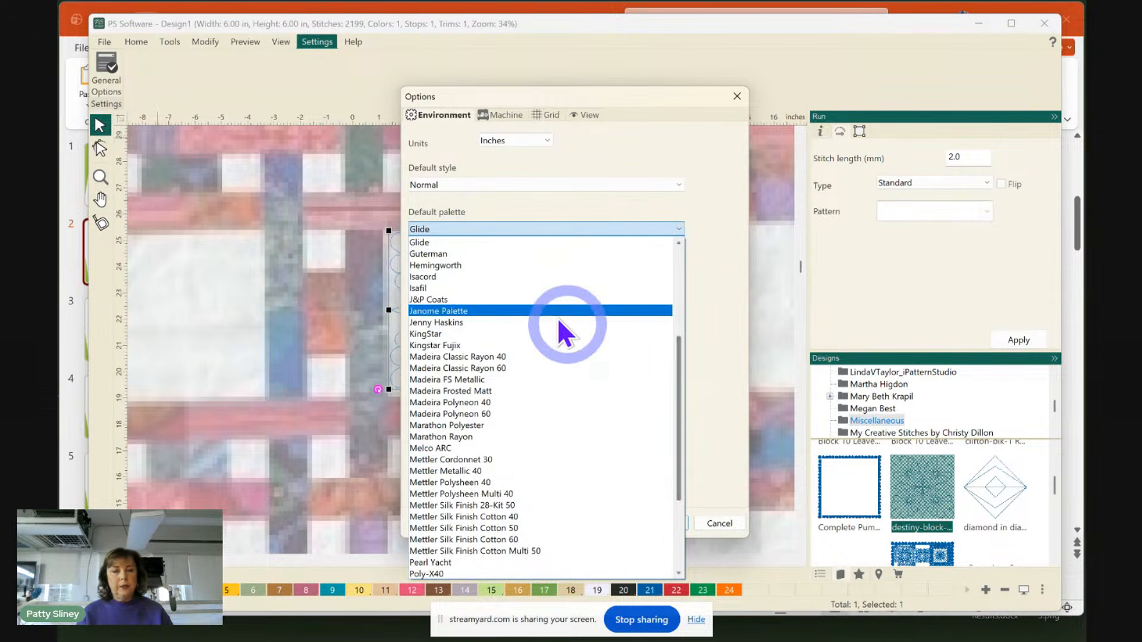
click(433, 244)
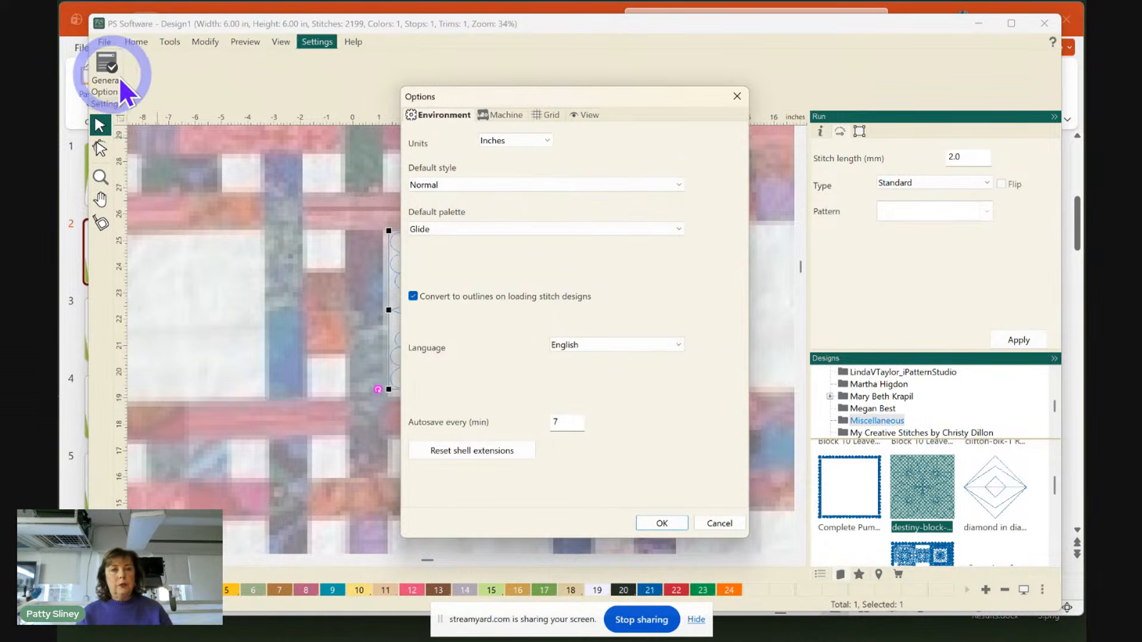
click(586, 115)
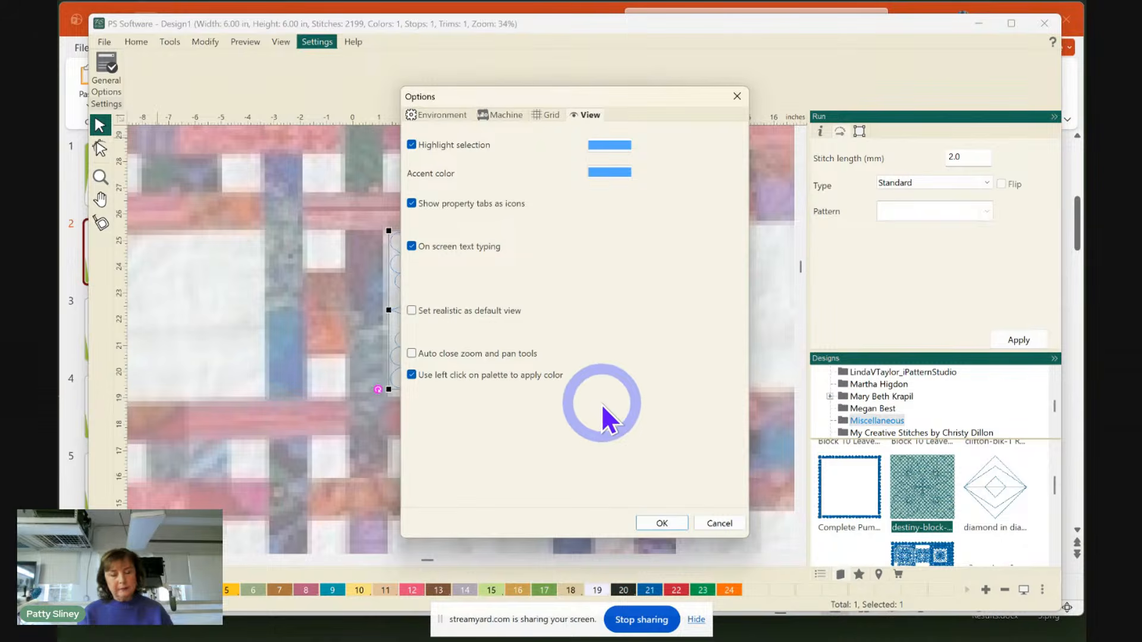
click(657, 527)
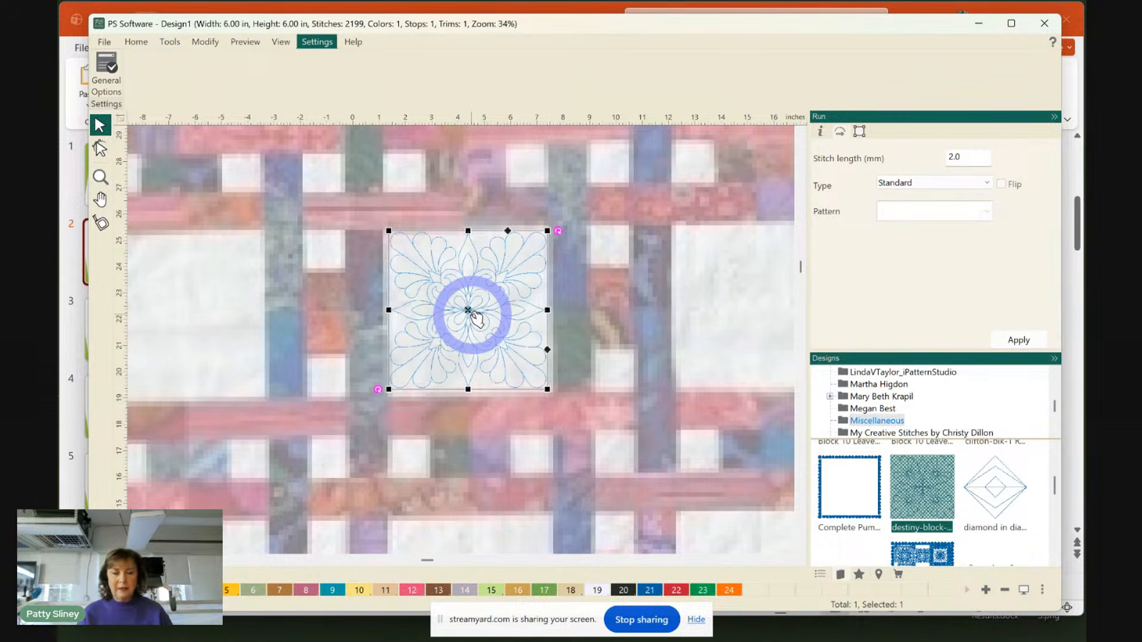
Recolour the destiny block design with palette thread colour 12 and deselect it
click(410, 590)
click(717, 301)
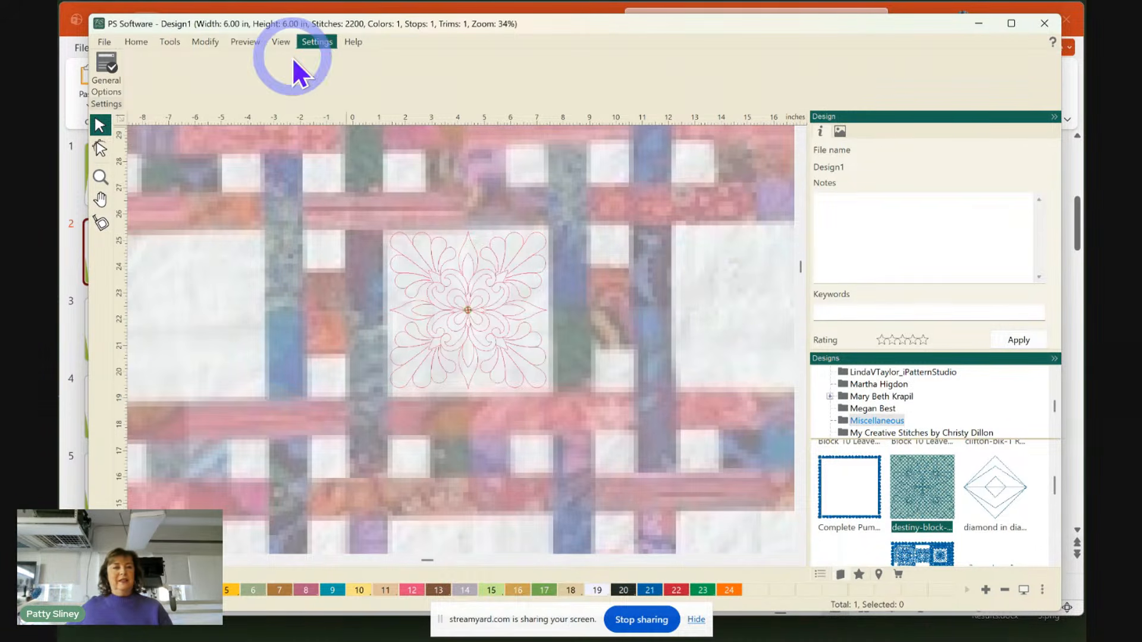
Activate the Backdrop tool to show the quilt photo's size, rotation and lightness settings
click(169, 41)
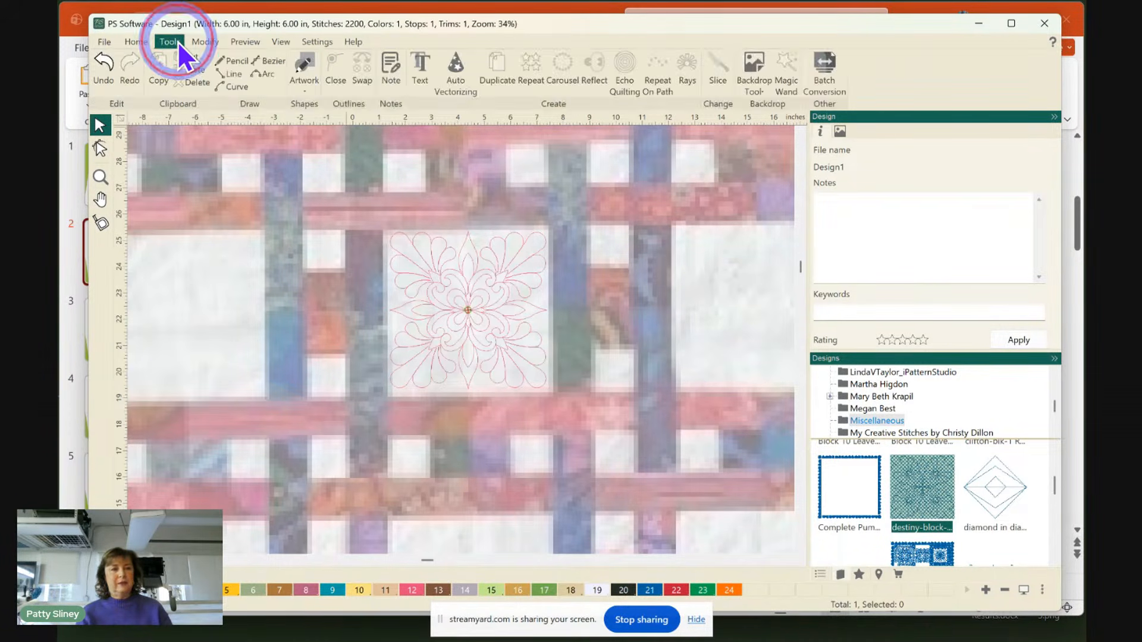
click(763, 88)
click(753, 71)
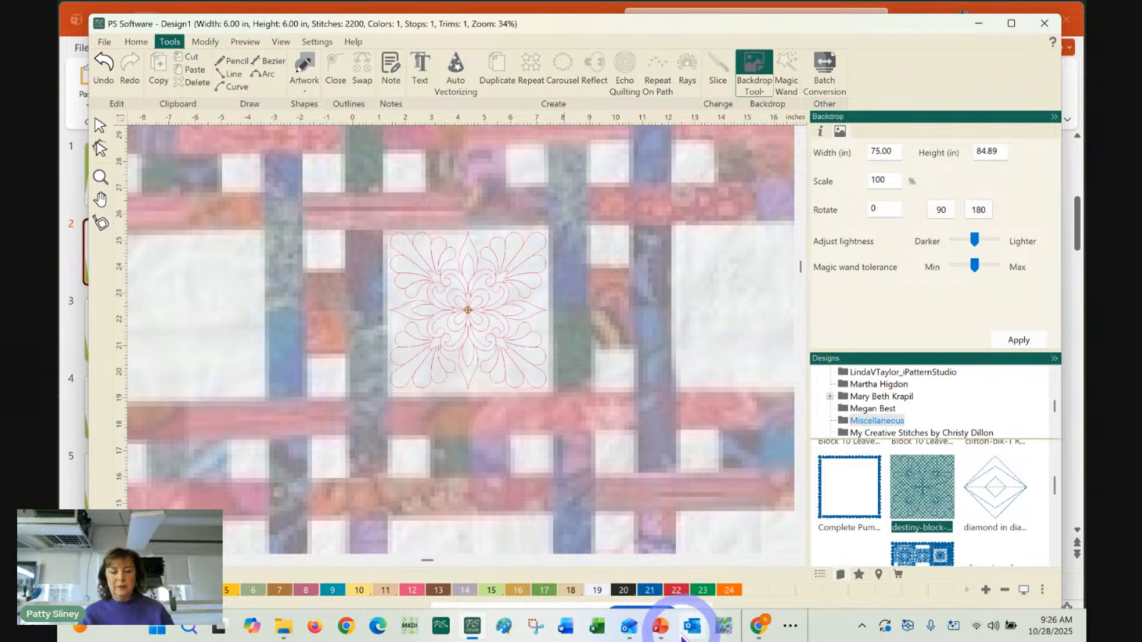
Switch to the Chrome browser and show the Pro-Stitcher page "NEW PS Quilt Pattern and Quilt Along"
mouse_move(664, 631)
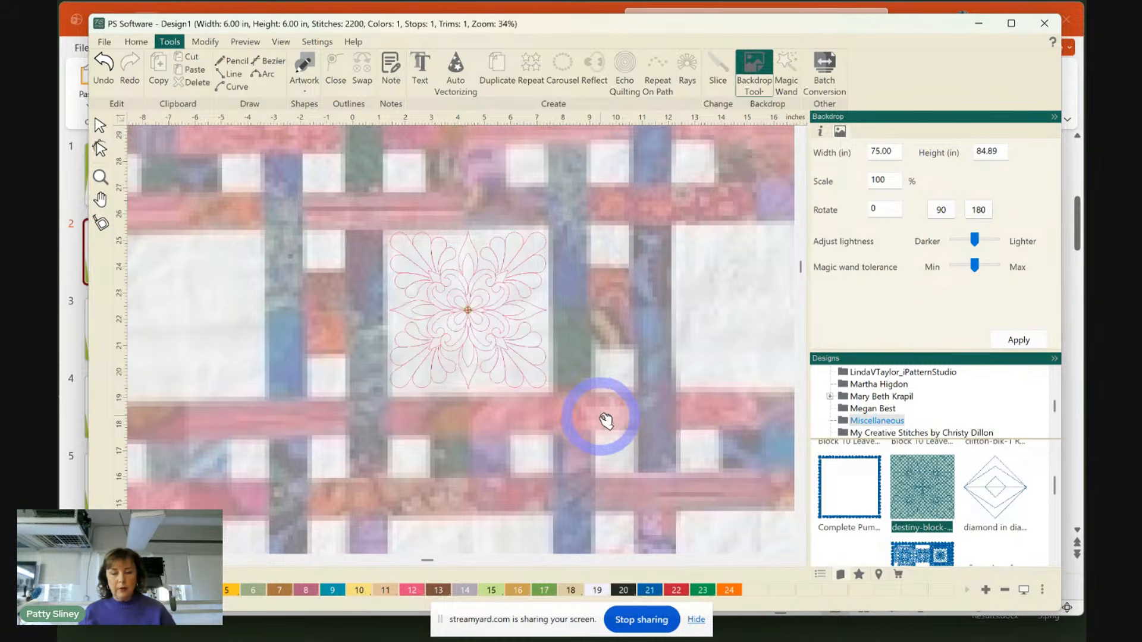
mouse_move(838, 638)
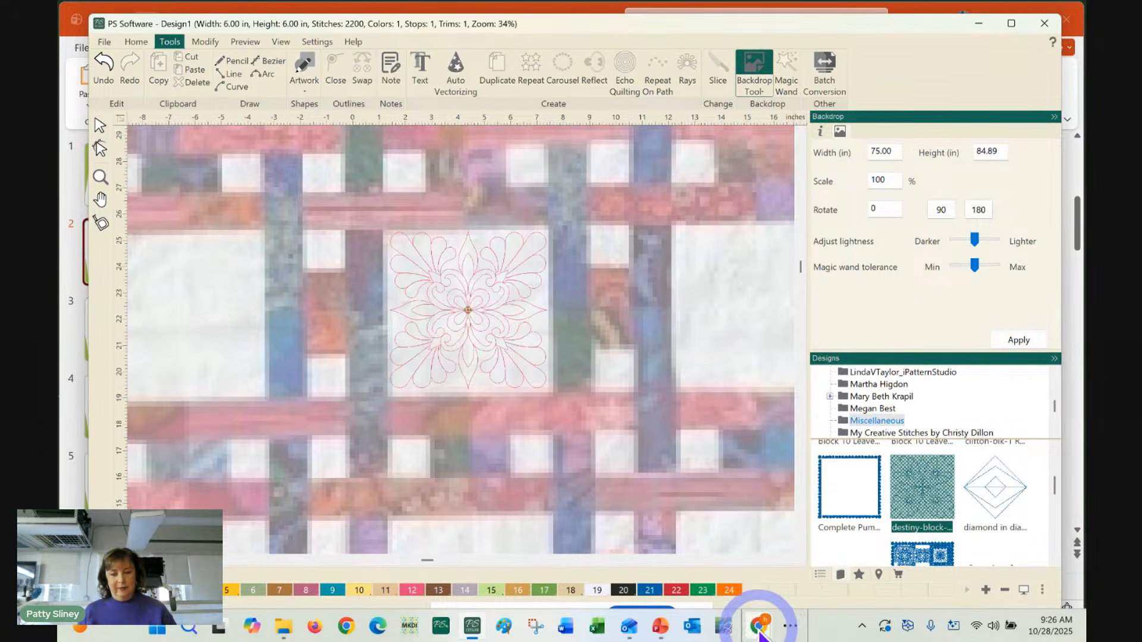
mouse_move(760, 625)
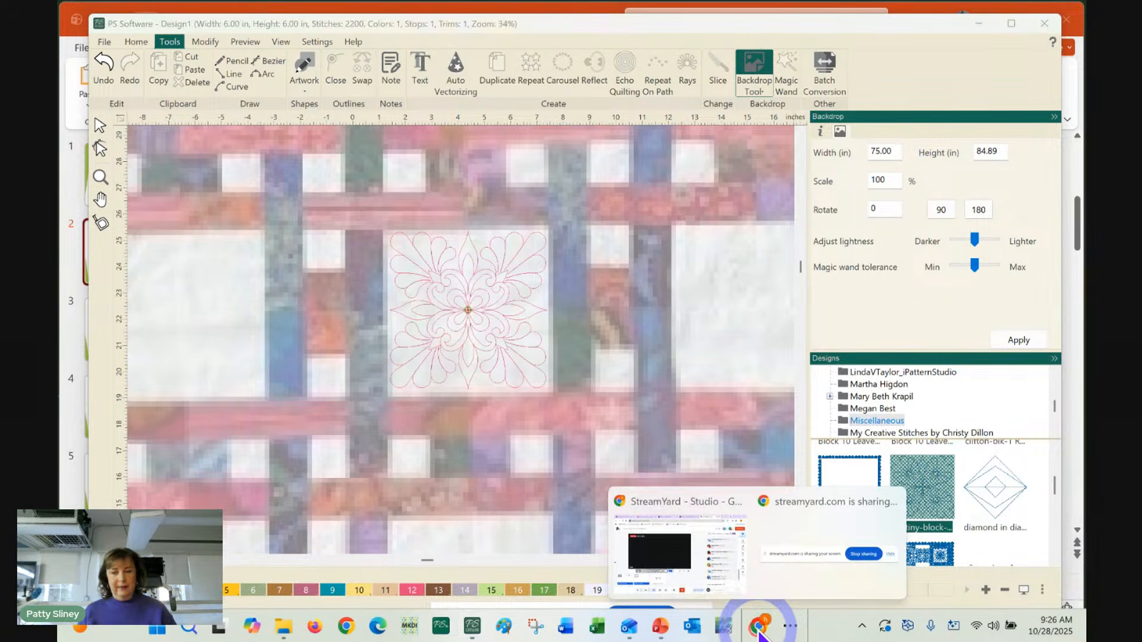
click(671, 501)
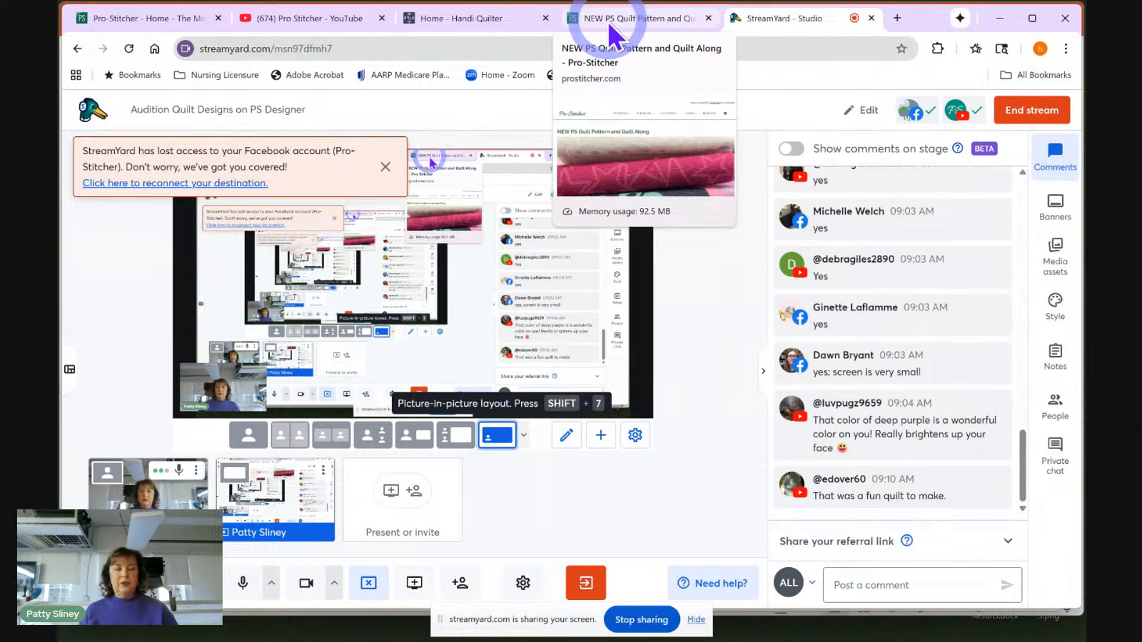
click(608, 21)
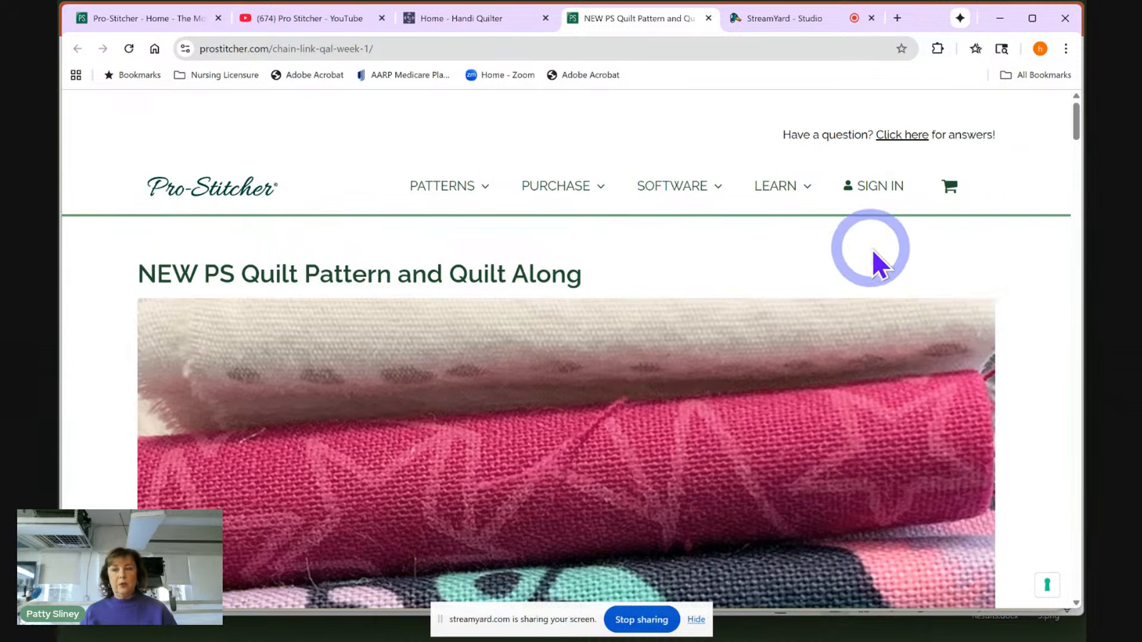
Open the Pro-Stitcher blog from the site's resources and find the "NEW PS Quilt Pattern and Quilt Along" post
drag(1078, 134, 1078, 607)
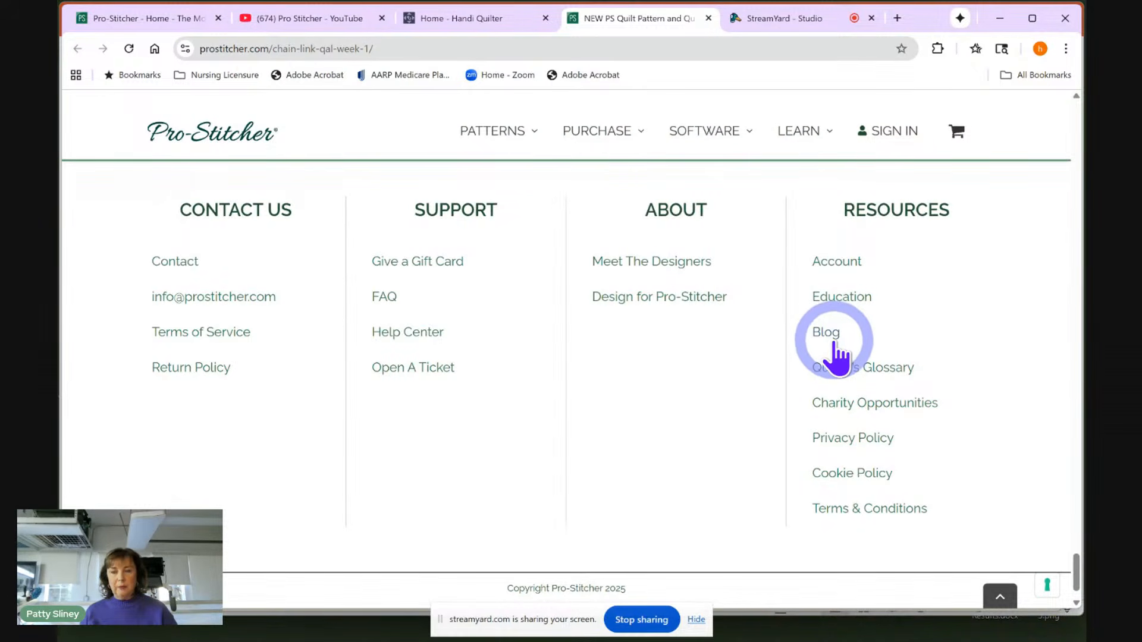
click(829, 337)
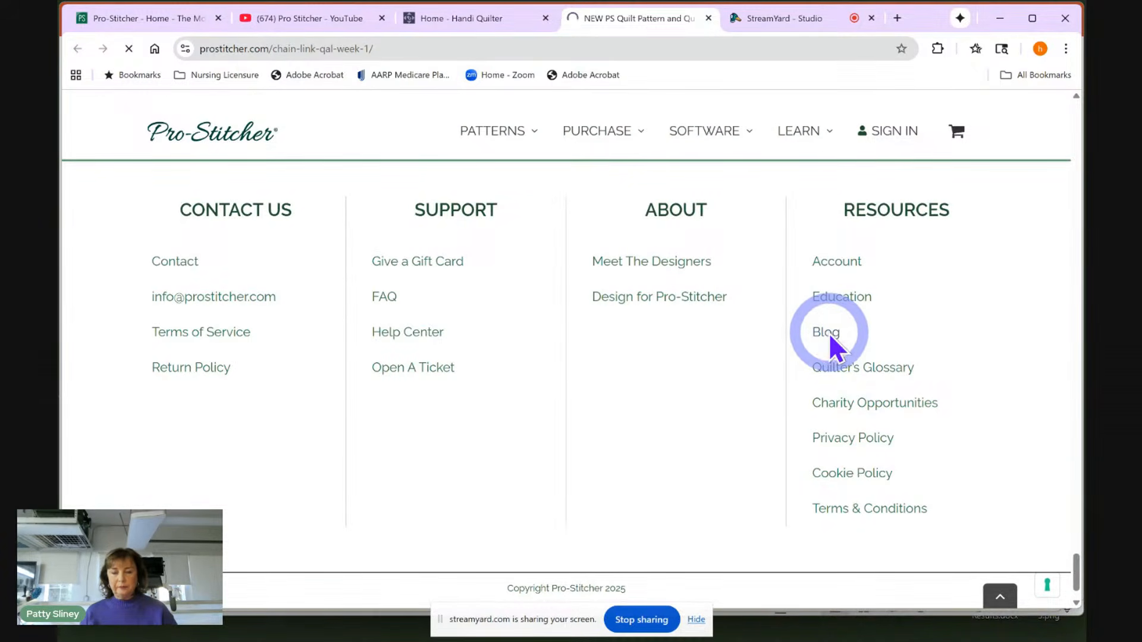
scroll(862, 381, down, 3)
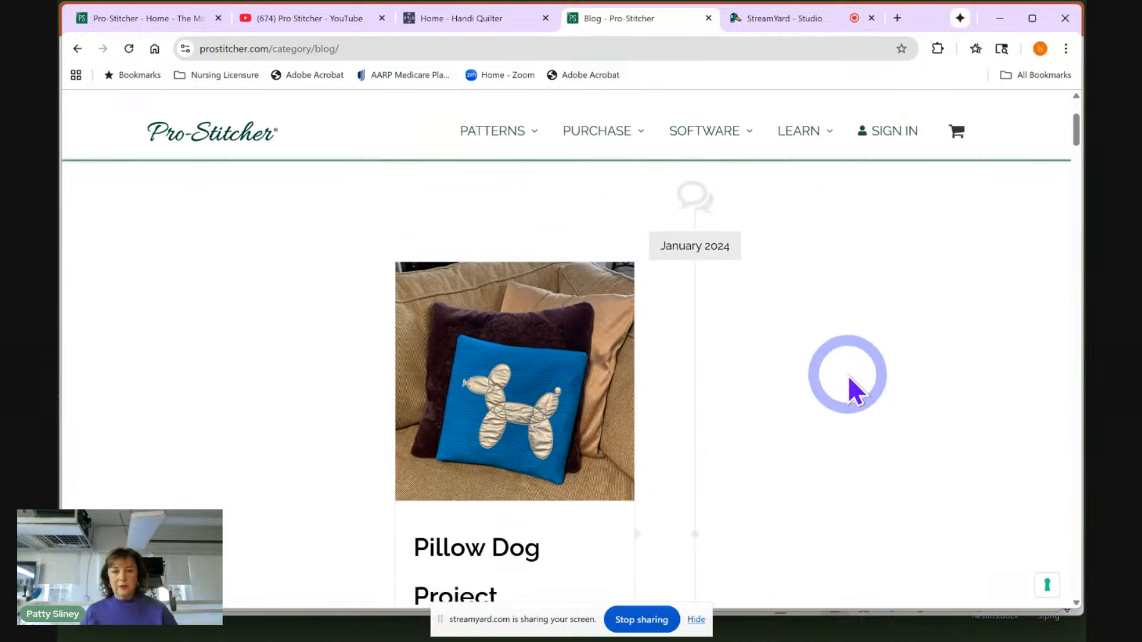
scroll(848, 376, down, 10)
scroll(848, 381, down, 8)
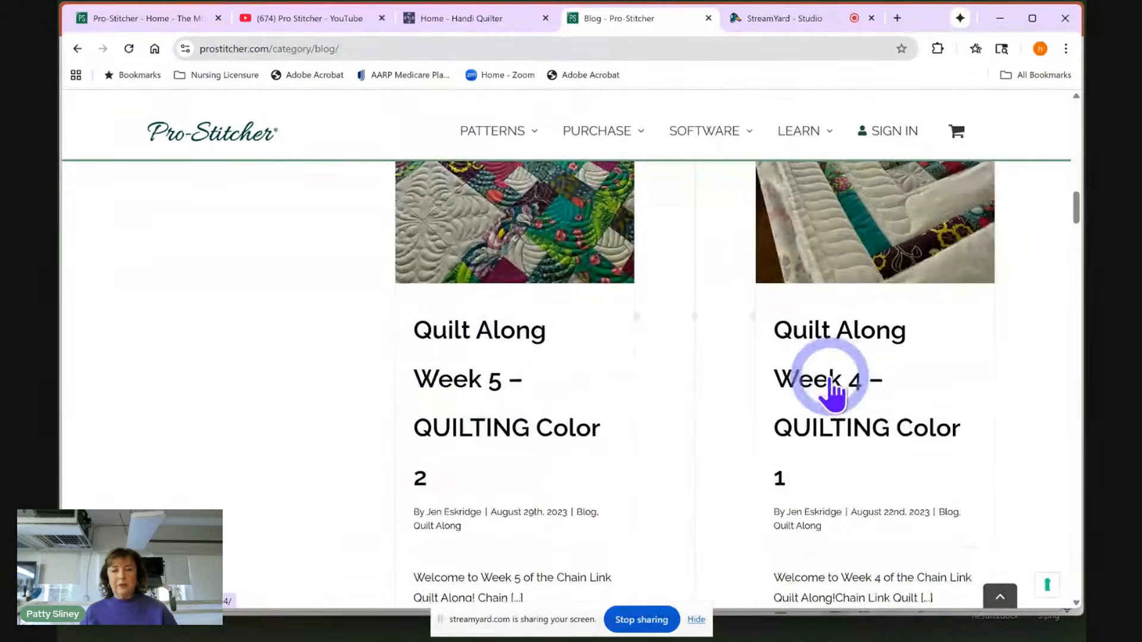
scroll(794, 351, down, 7)
scroll(794, 351, down, 10)
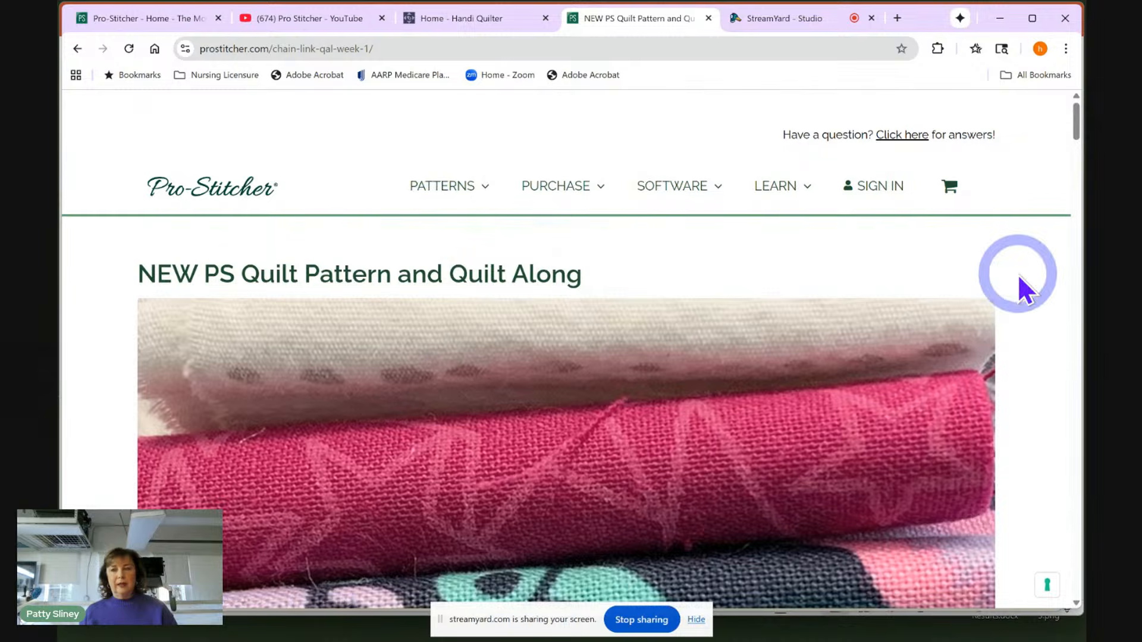
Read through the Chain Link quilt-along post as far as the Week 2 pattern download link and return to its beginning
drag(1080, 134, 1079, 202)
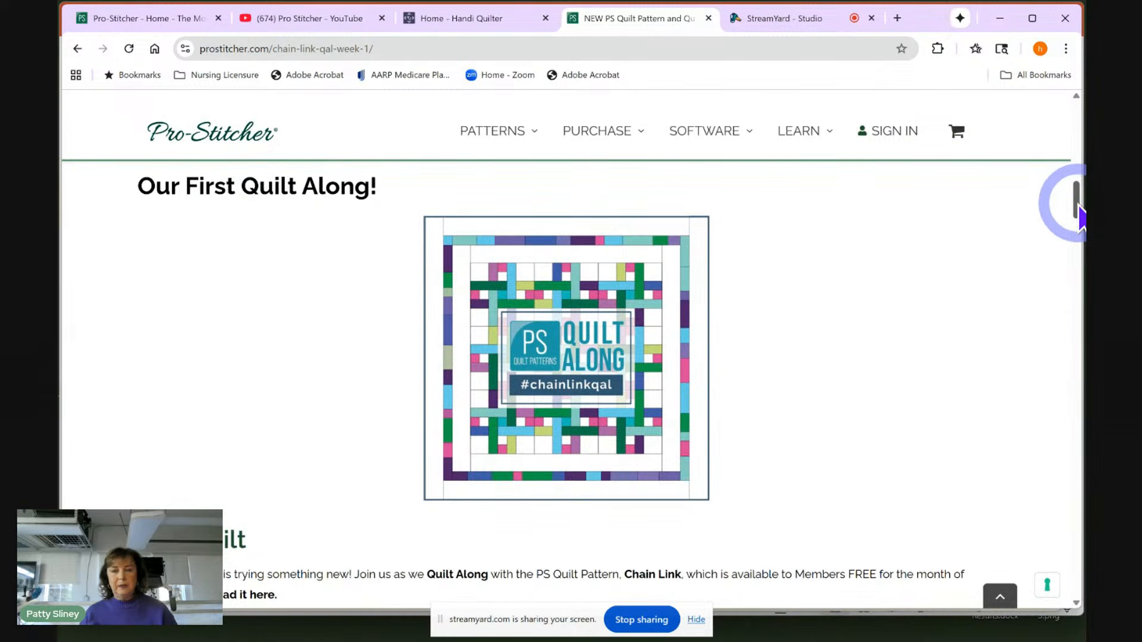
drag(1078, 217, 1074, 452)
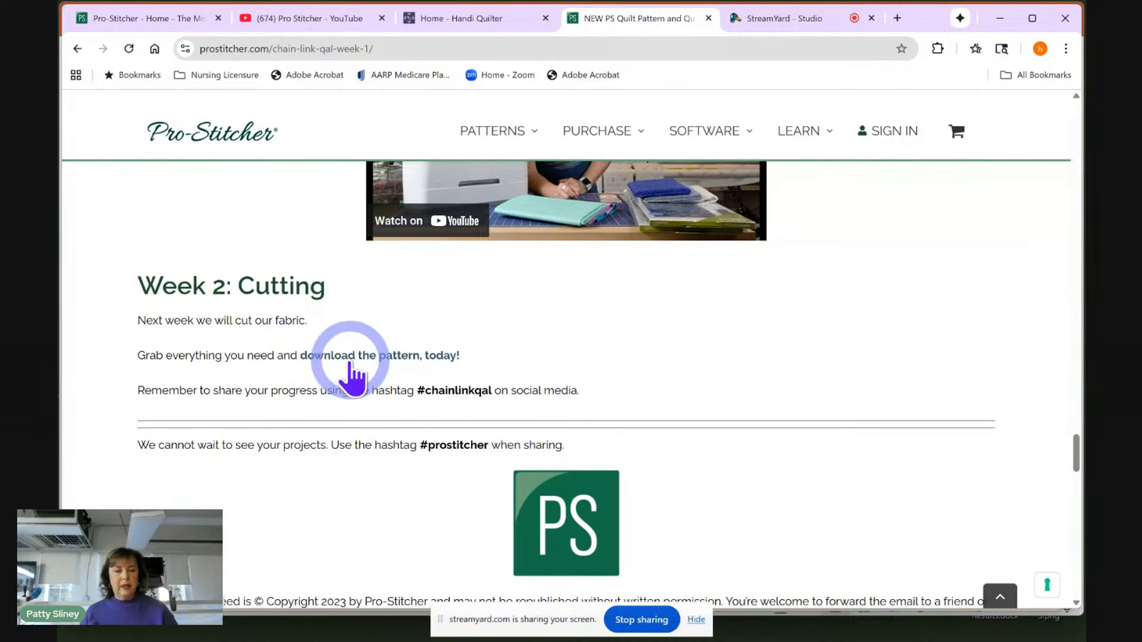
drag(1073, 440, 1080, 125)
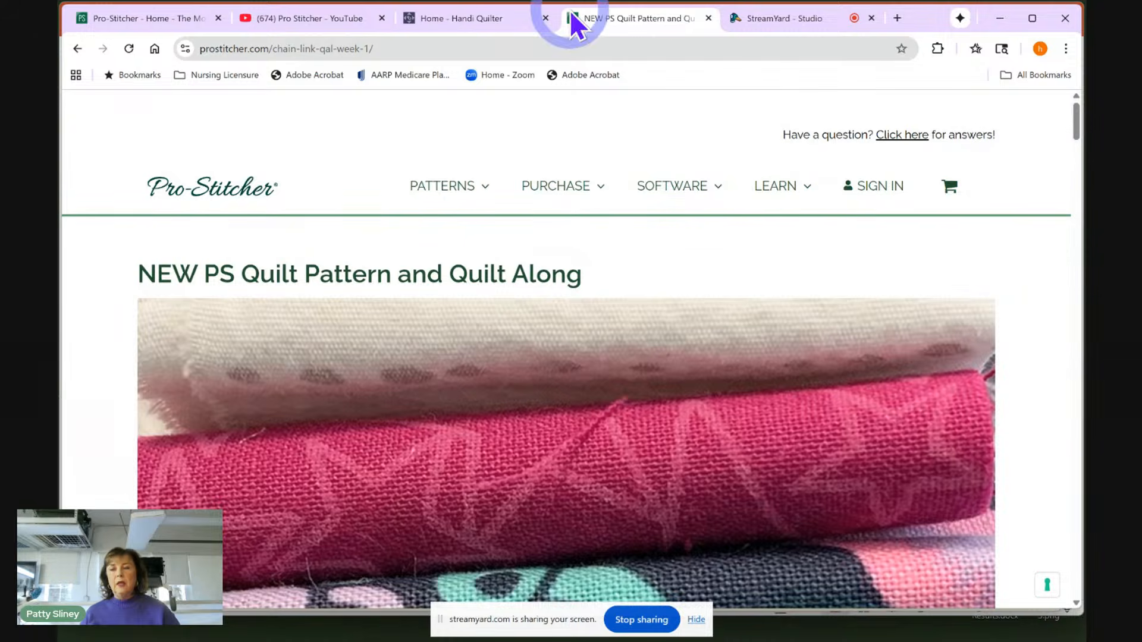
click(1076, 121)
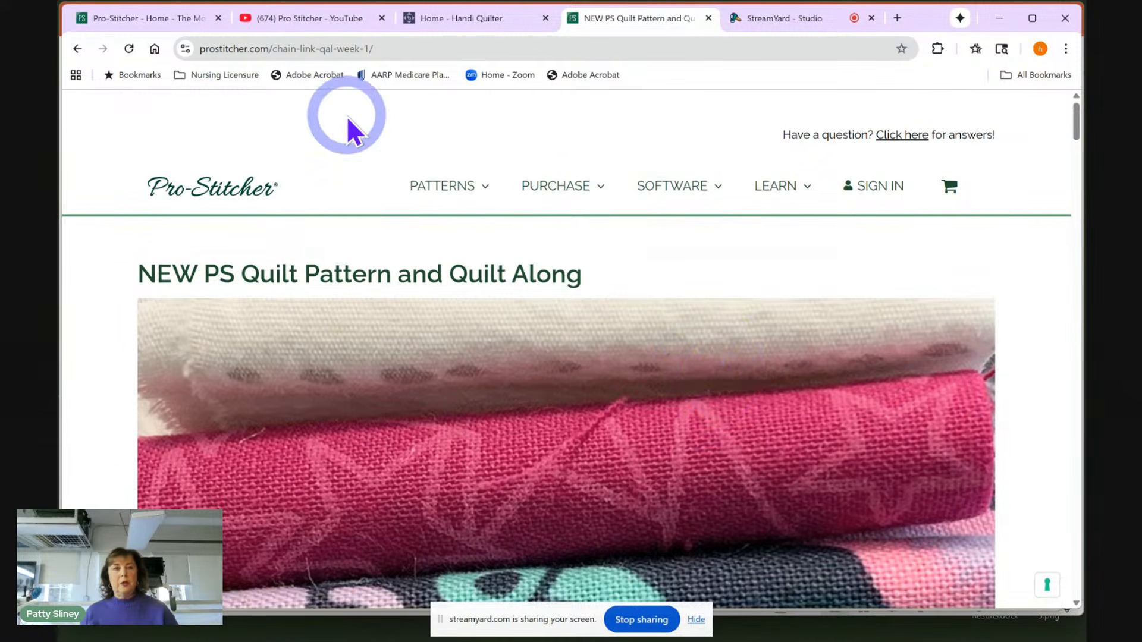
Switch to the StreamYard studio page and review the viewer comments for questions
click(761, 23)
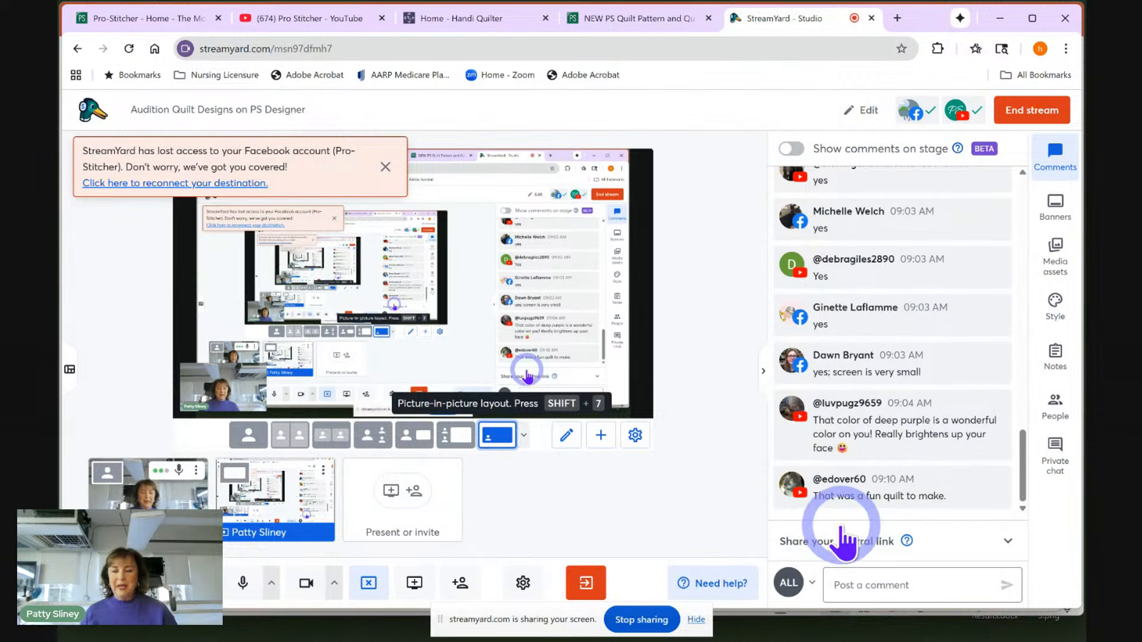
mouse_move(970, 461)
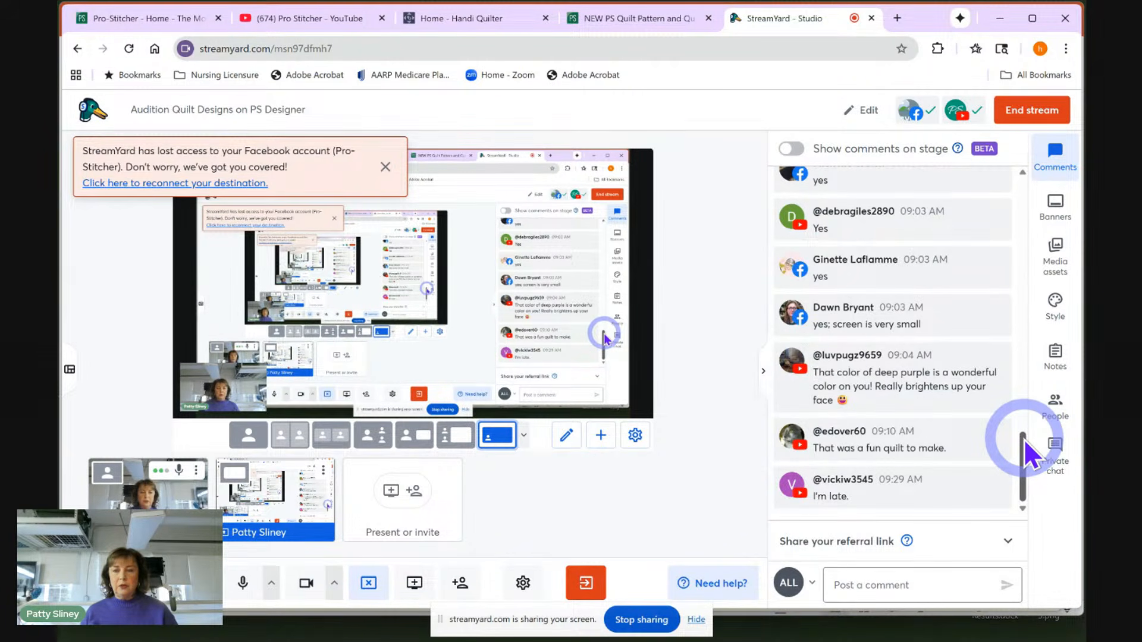
drag(1025, 442, 1027, 405)
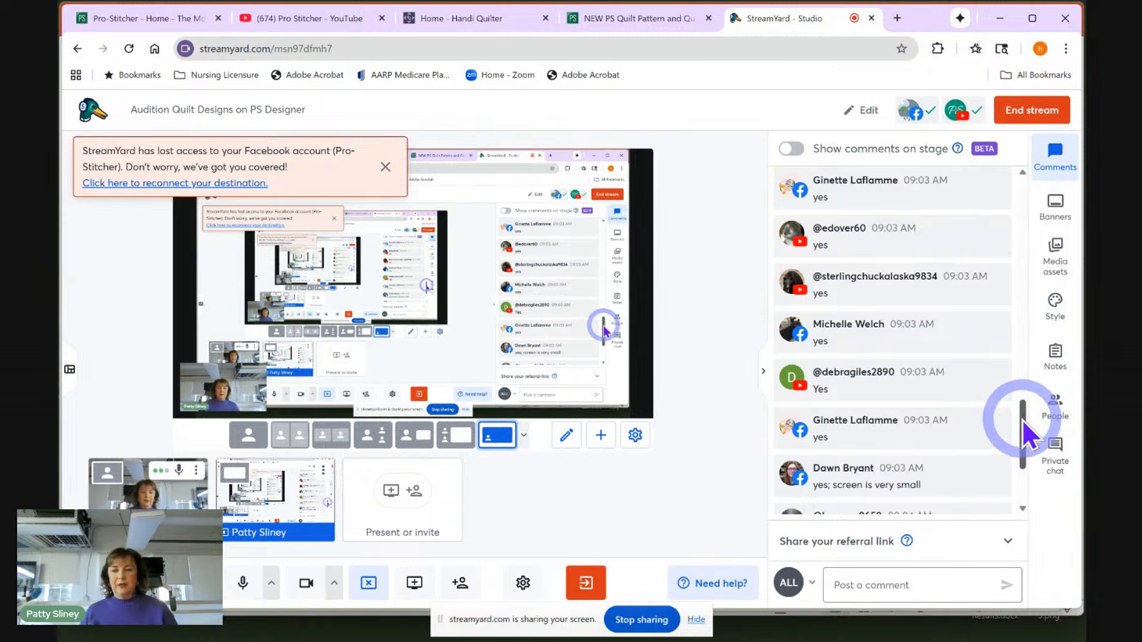
drag(1022, 419, 1023, 455)
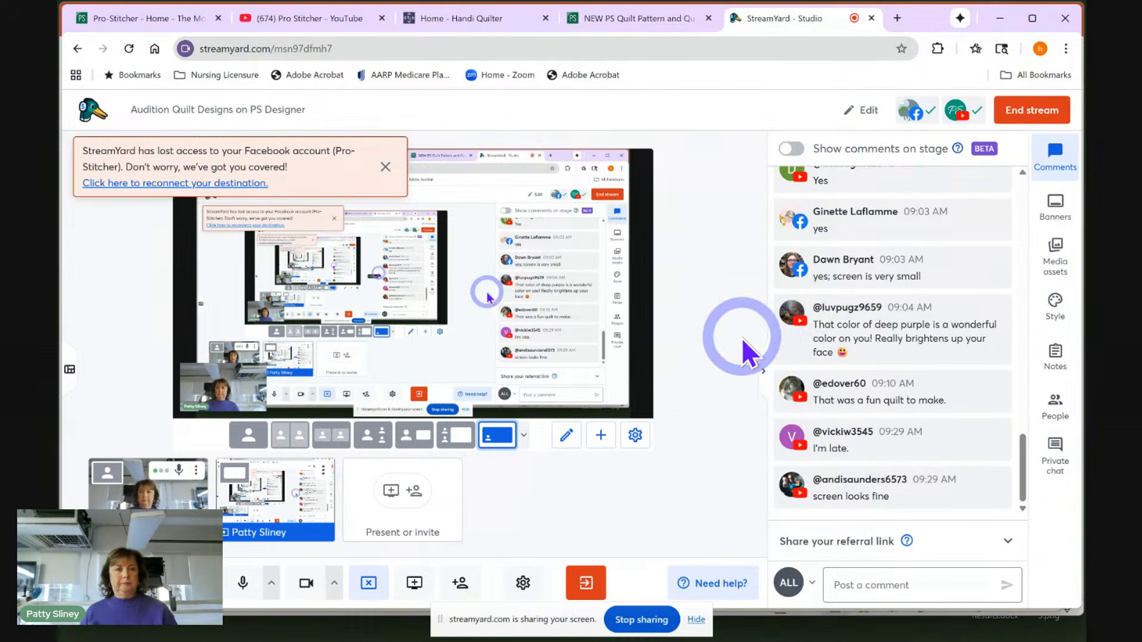
Return to the quilt-along post and find its embedded "#chainlinkqal Week 1 Picking Fabrics" video
click(644, 20)
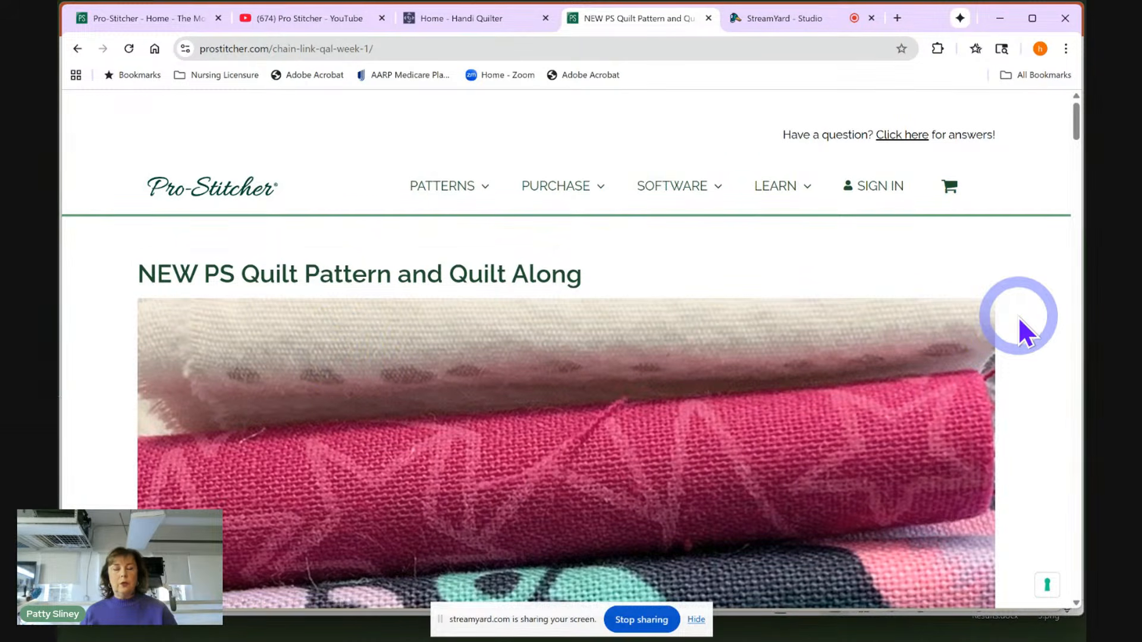
drag(1077, 130, 1069, 441)
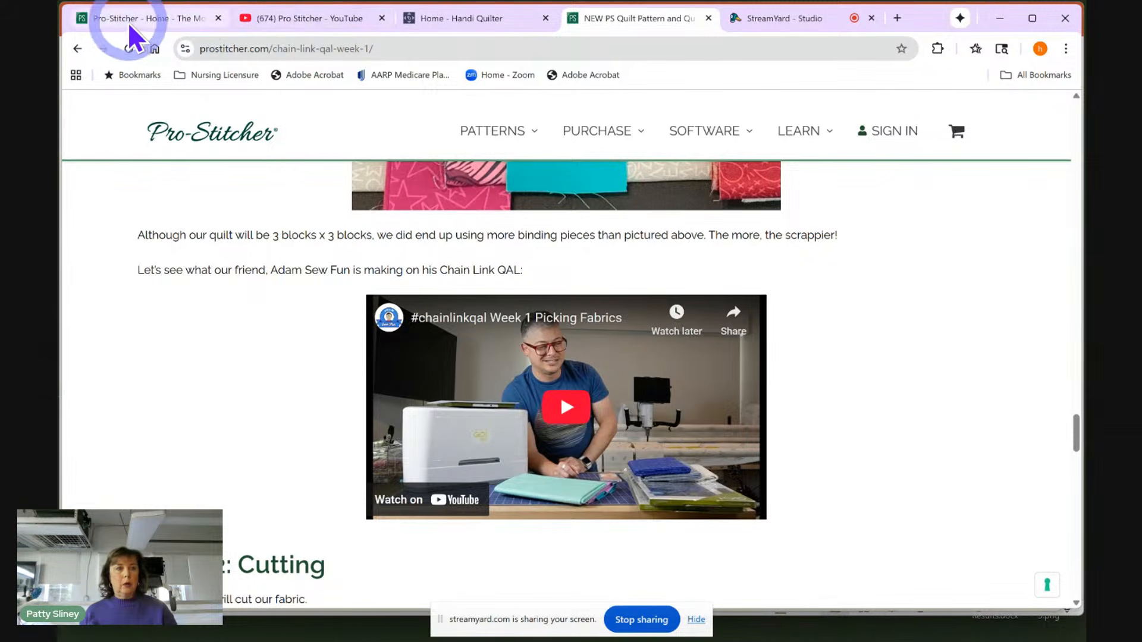
Search the Pro Stitcher YouTube channel for "chainlink" and for "chain link"
click(301, 23)
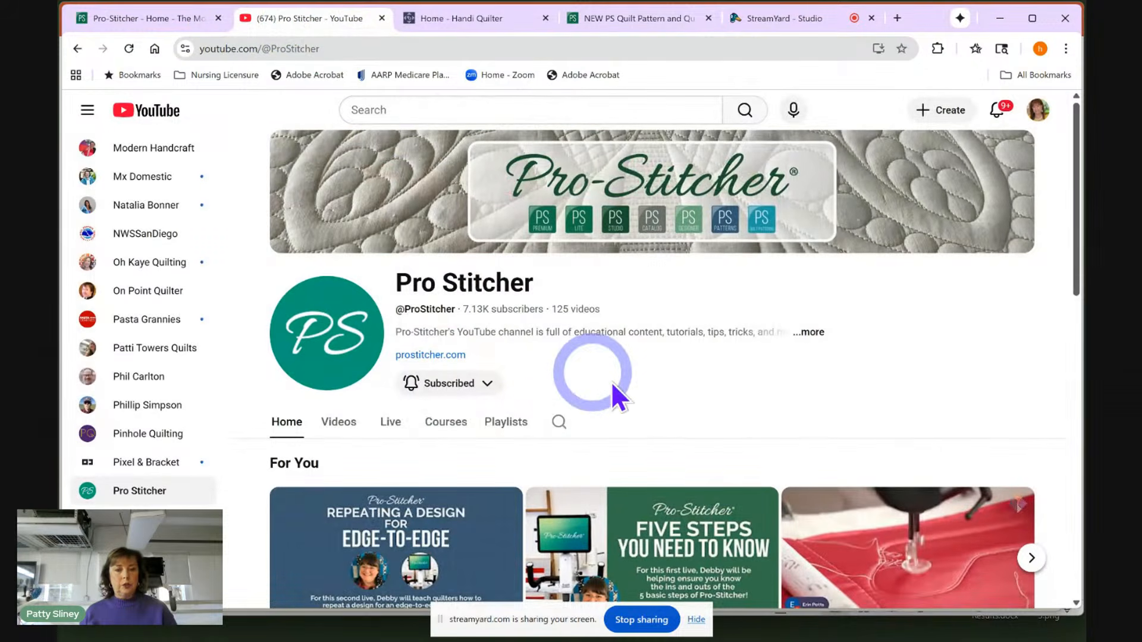
click(557, 424)
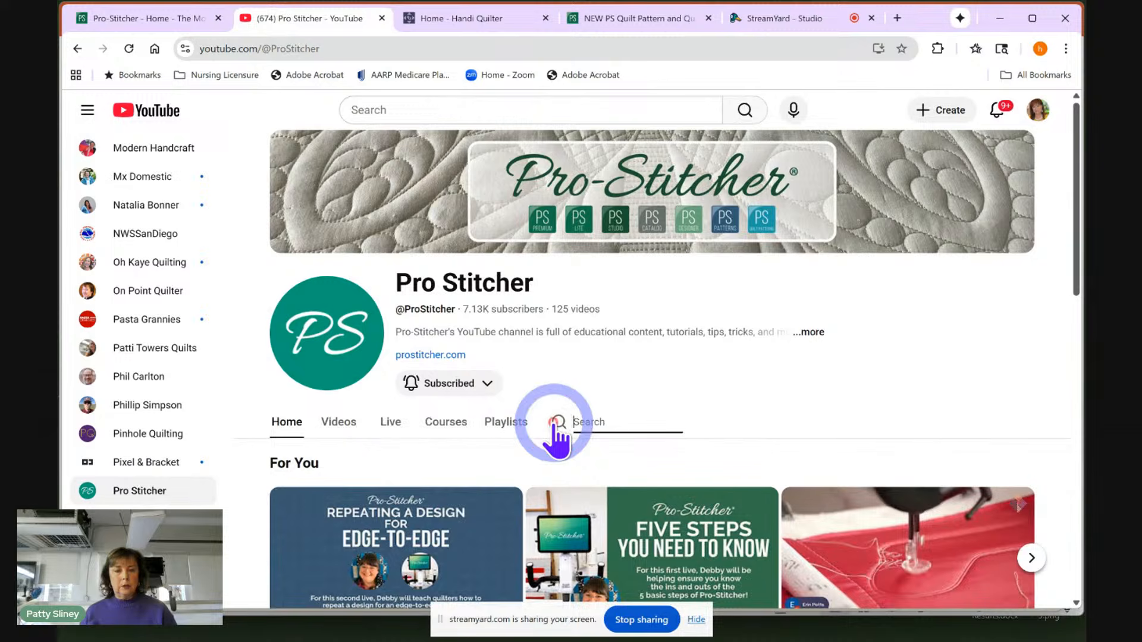
text(cha)
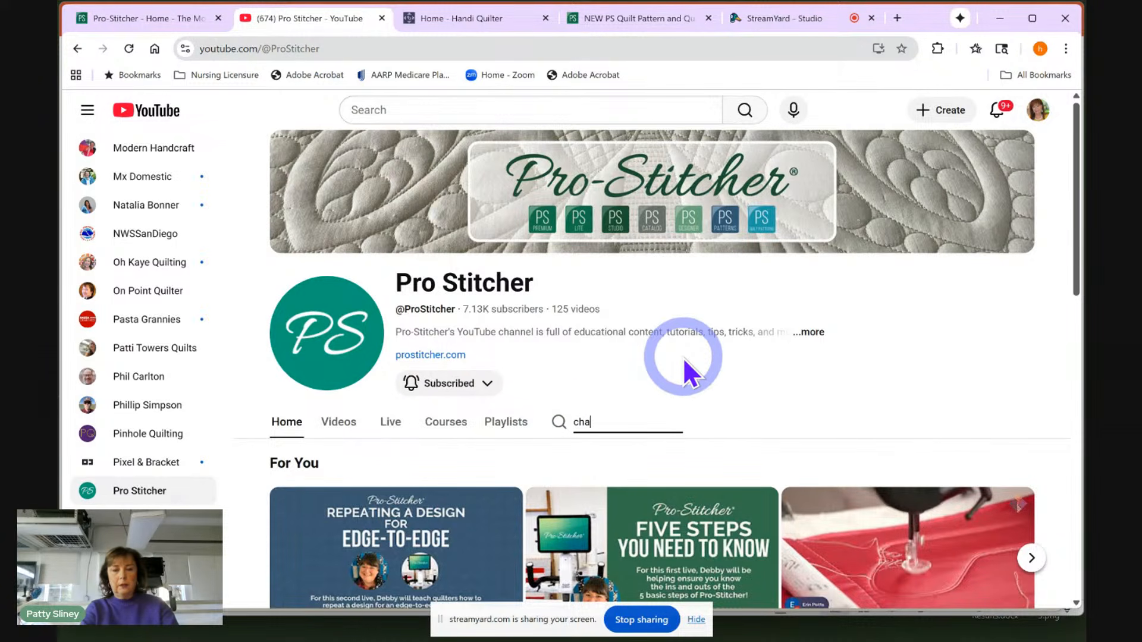
text(inlink)
key(Return)
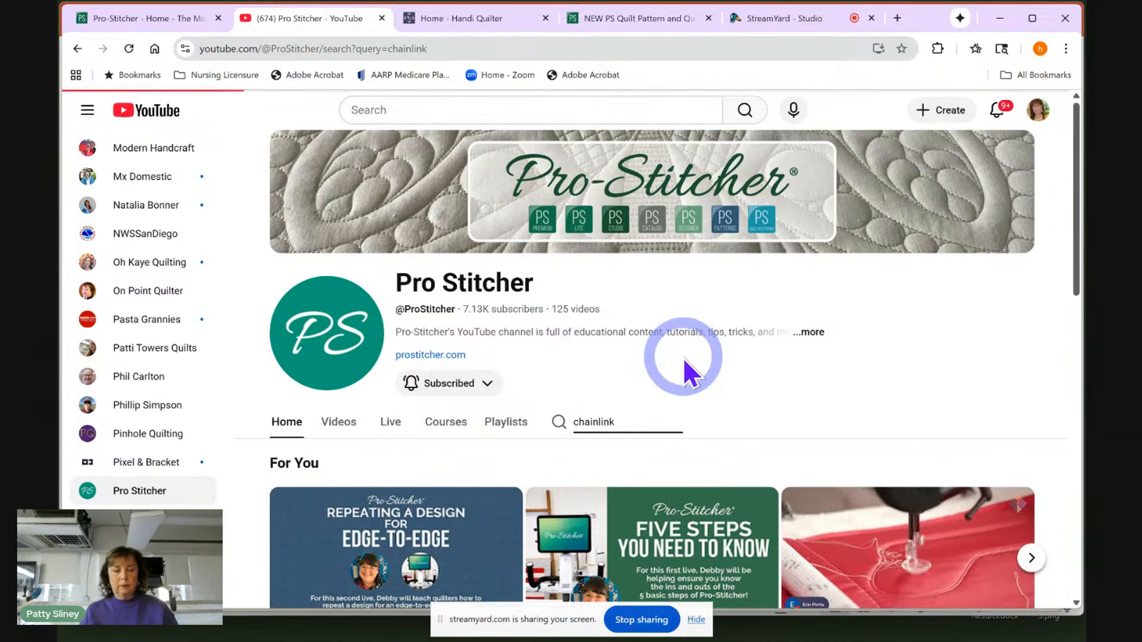
click(654, 420)
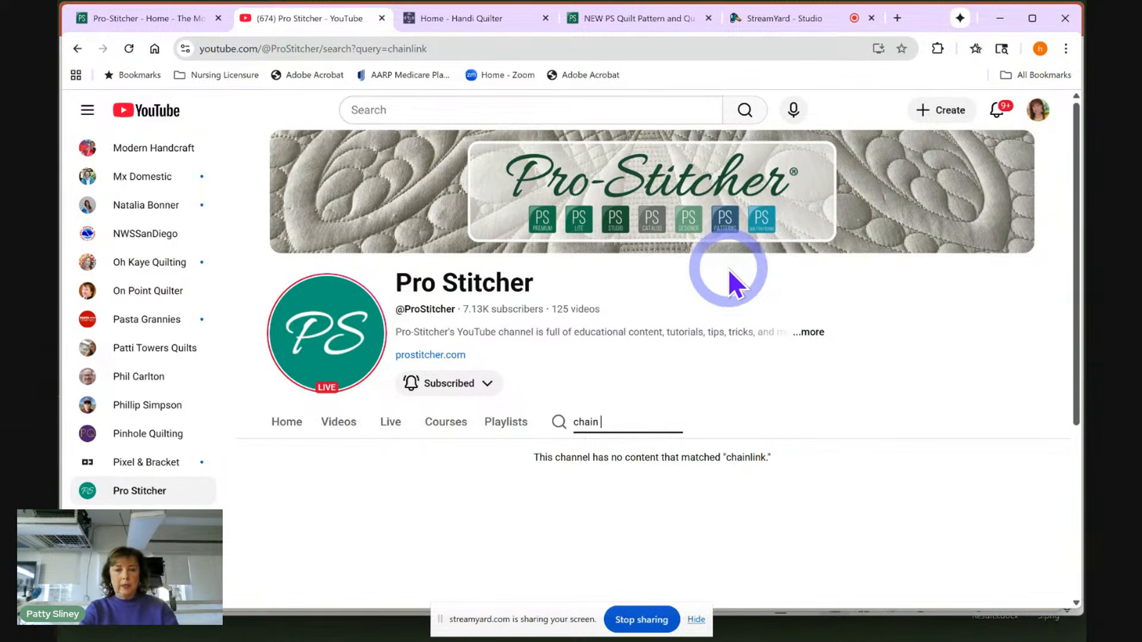
key(Return)
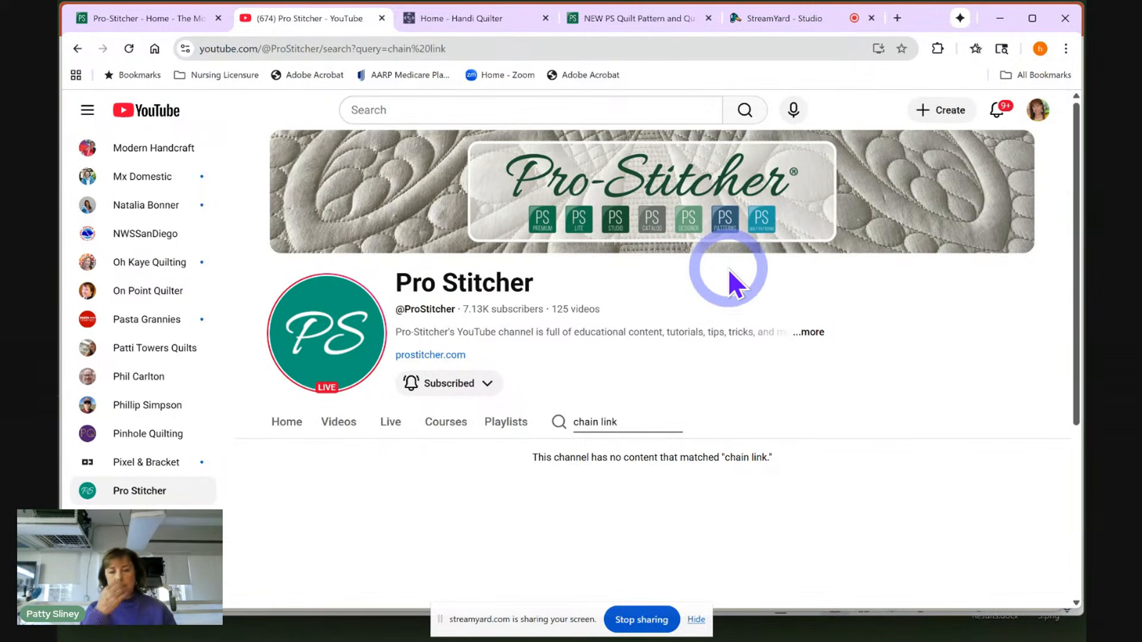
Clear the channel search and look through the created playlists of the Pro Stitcher channel
drag(622, 423, 577, 426)
key(BackSpace)
click(515, 428)
click(559, 428)
click(835, 426)
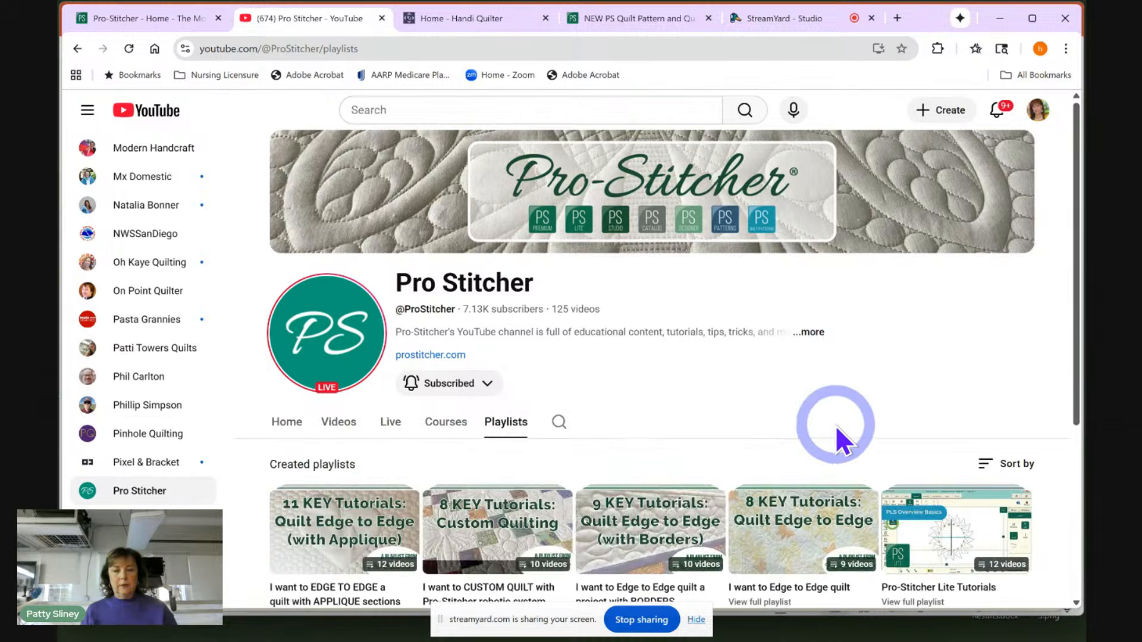
drag(1080, 268, 1081, 322)
drag(1077, 394, 1078, 406)
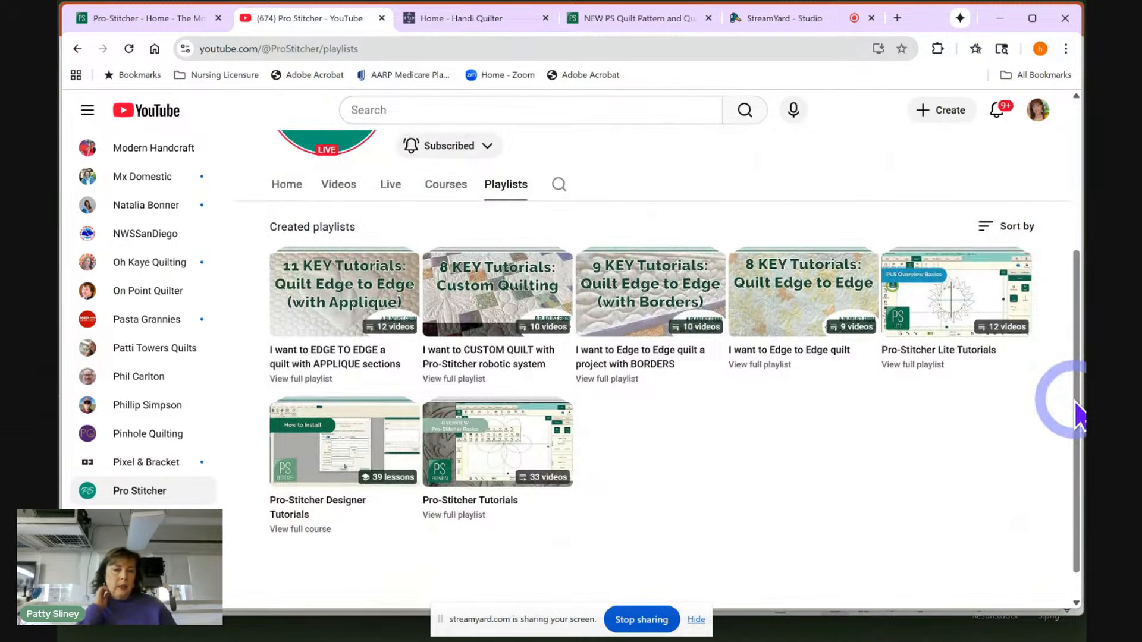
drag(1077, 404, 1076, 262)
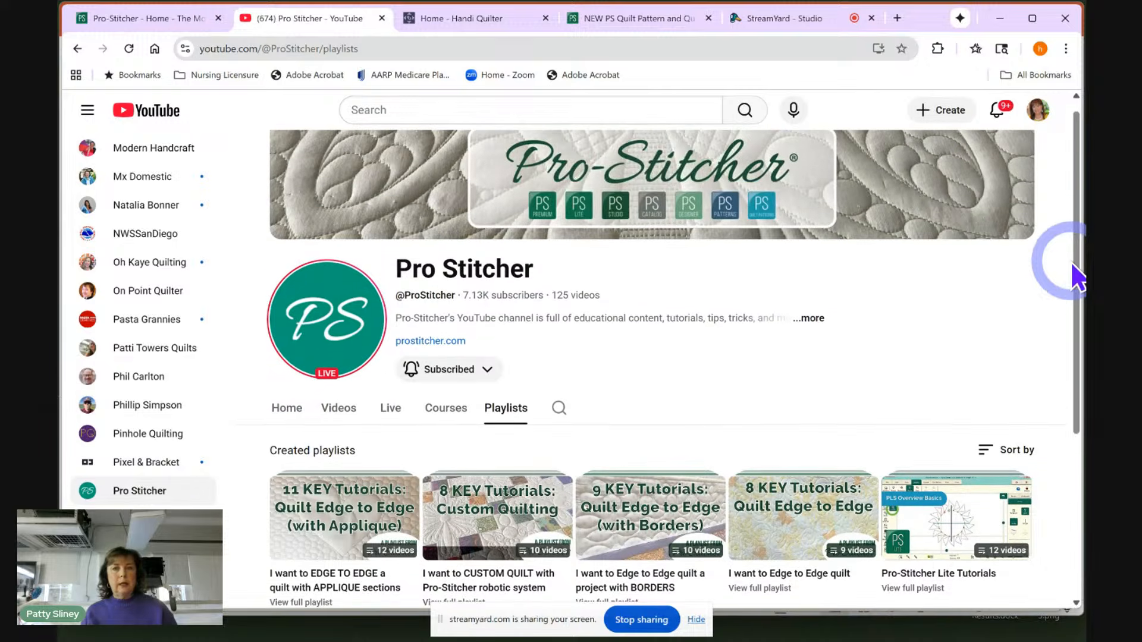
Revisit the quilt-along post with the Week 1 video and show the Pro-Stitcher home page
click(612, 16)
click(500, 453)
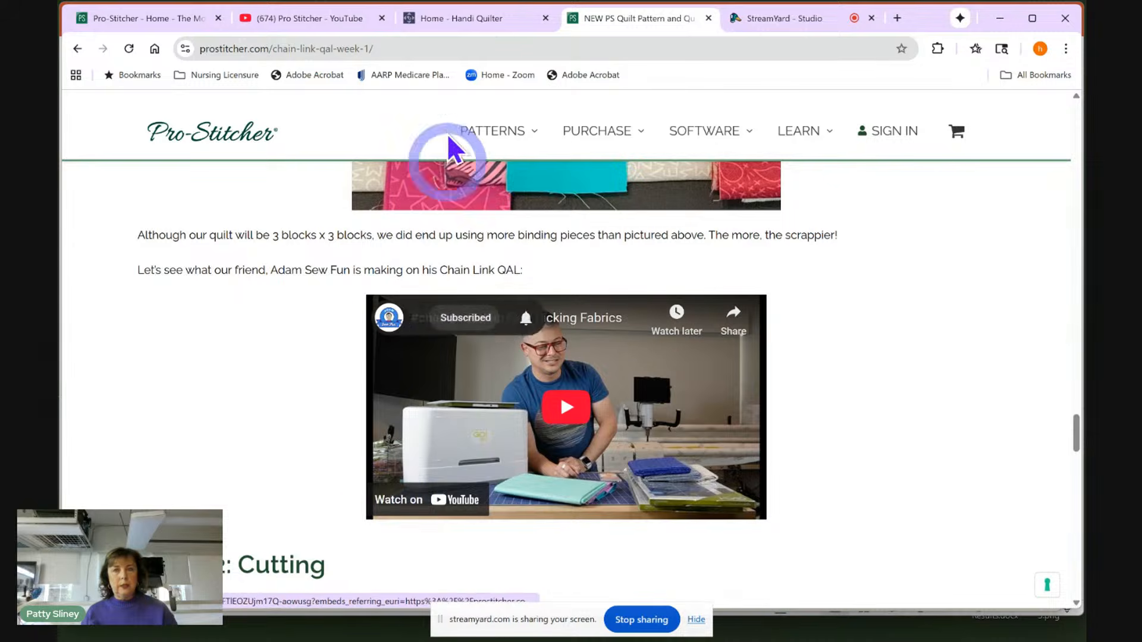
click(134, 19)
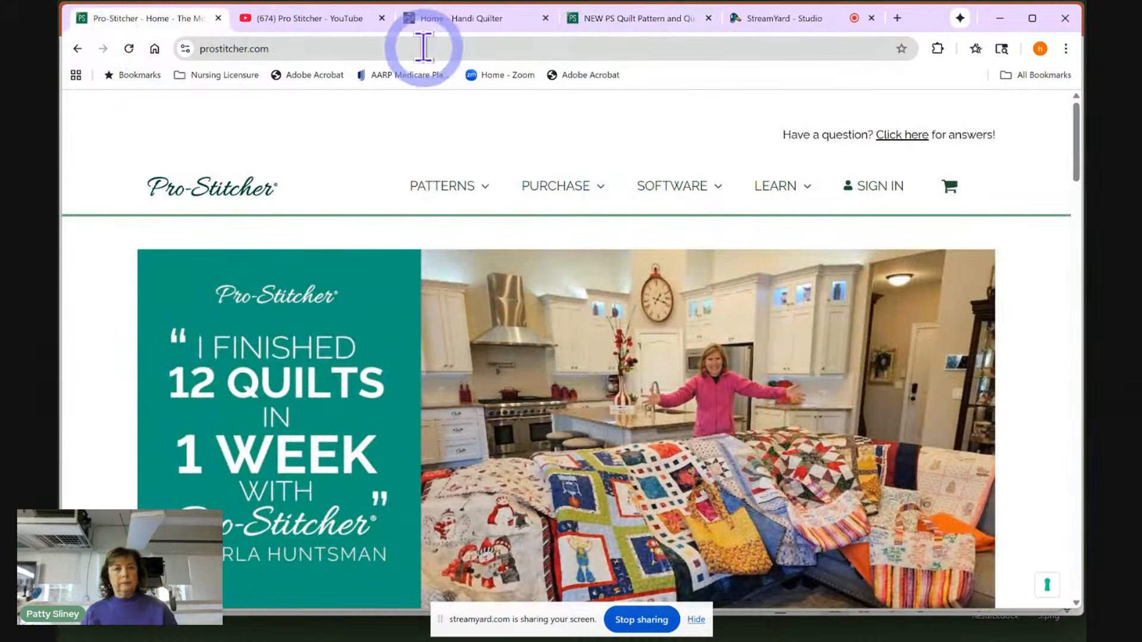
Return to the Pro Stitcher YouTube channel and review its tutorial playlists, including the Pro-Stitcher Designer Tutorials
click(276, 24)
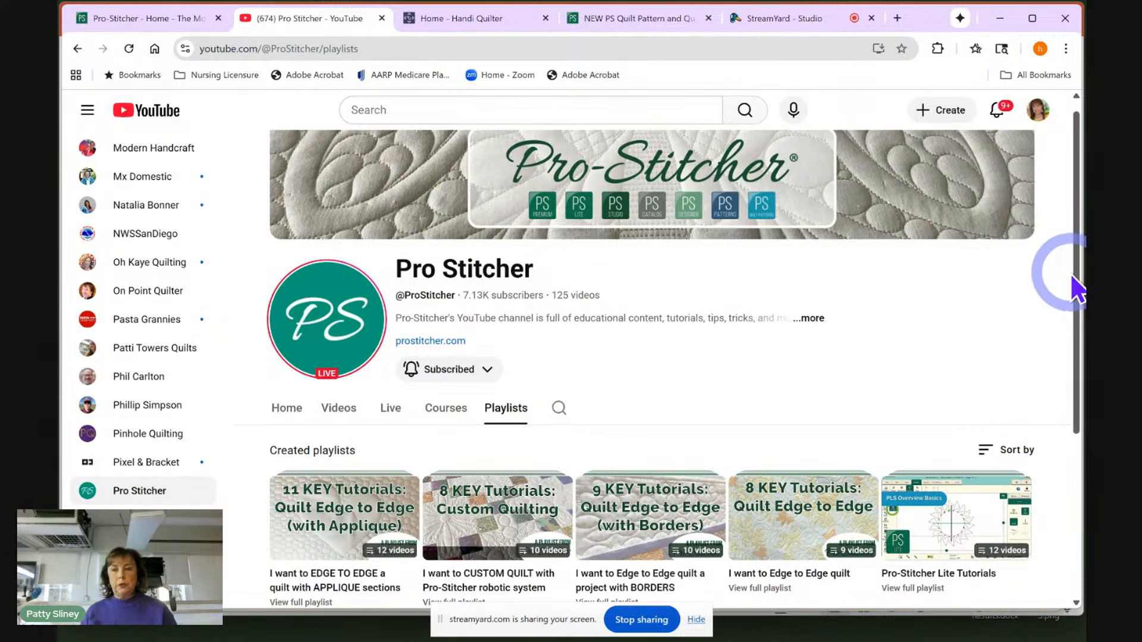
scroll(1080, 339, down, 2)
scroll(1079, 345, down, 1)
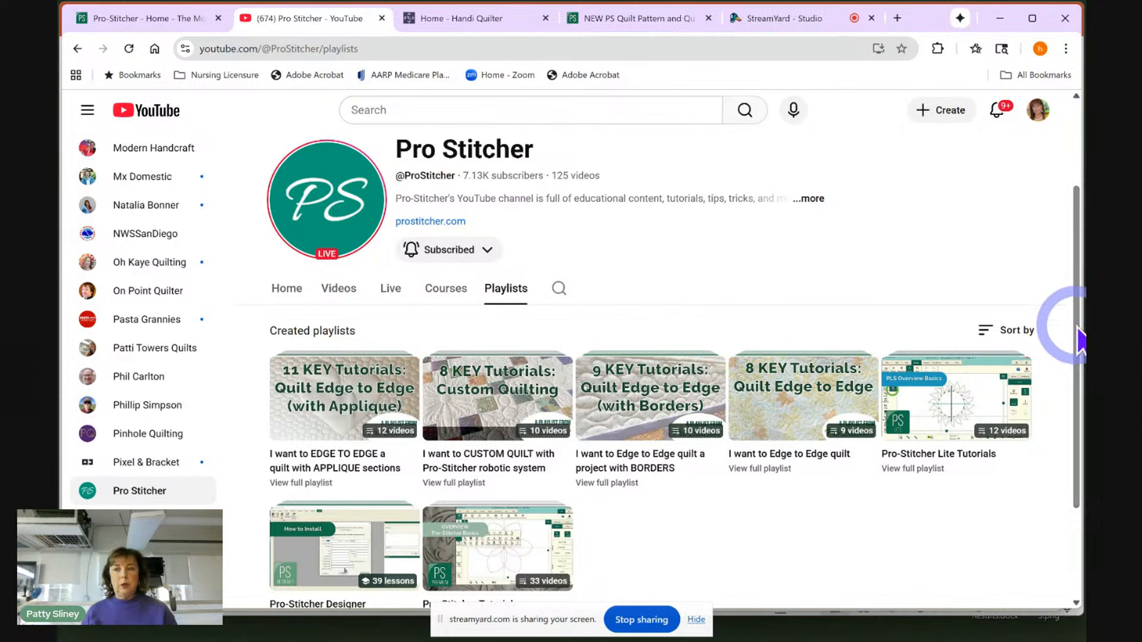
drag(1081, 291, 1081, 331)
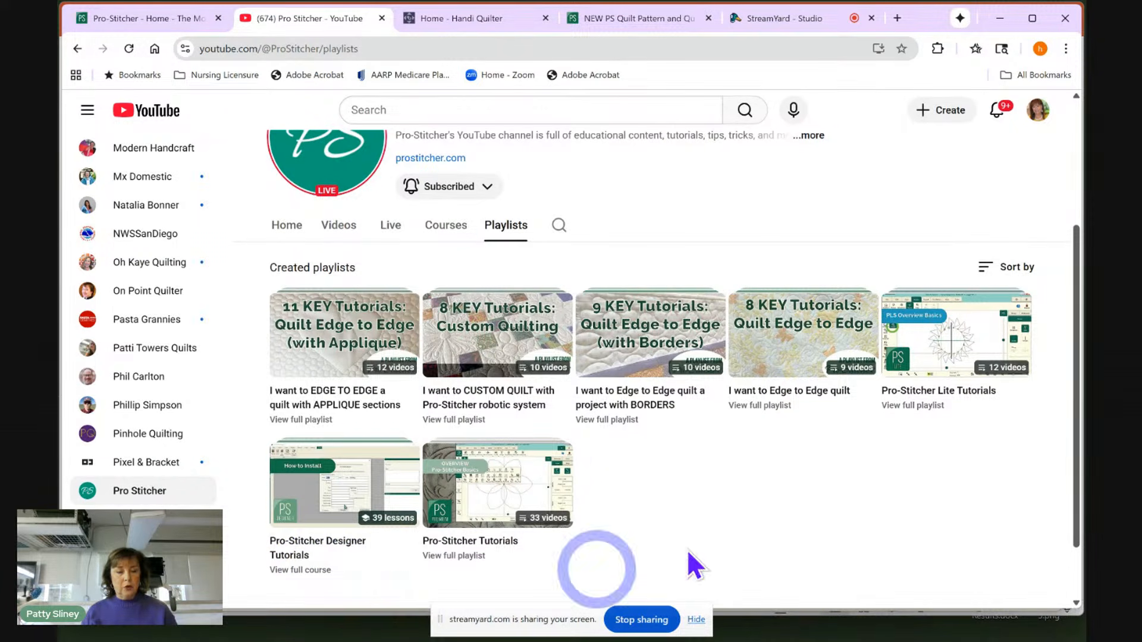
scroll(1074, 262, up, 3)
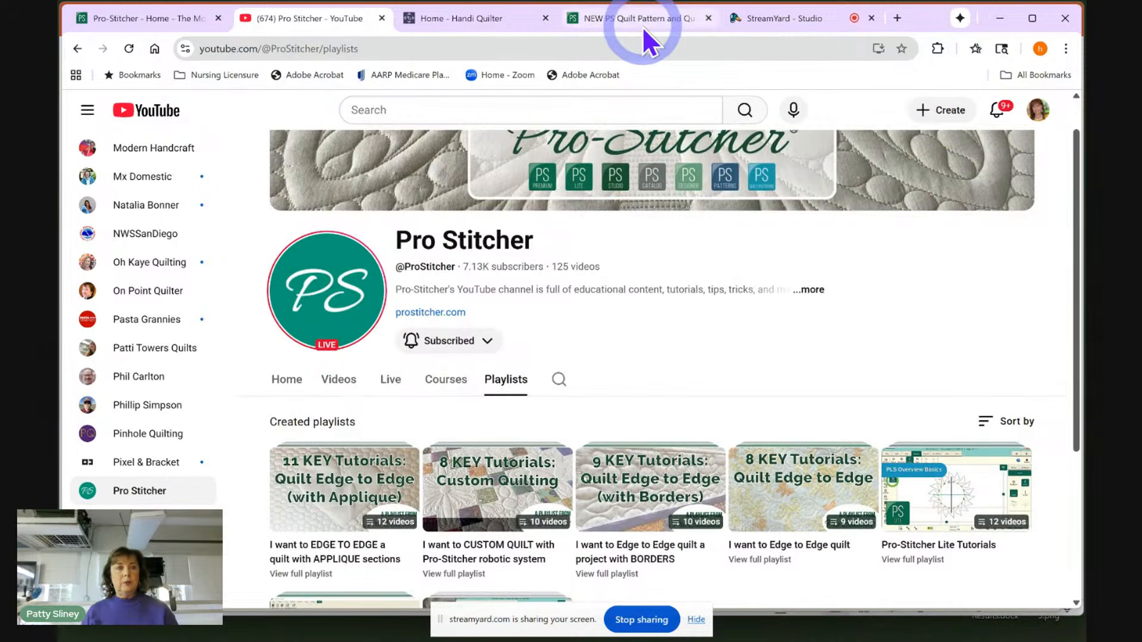
Open the Pro-Stitcher Designer Education page on the Pro-Stitcher site and find the Backdrop Tool video
click(119, 28)
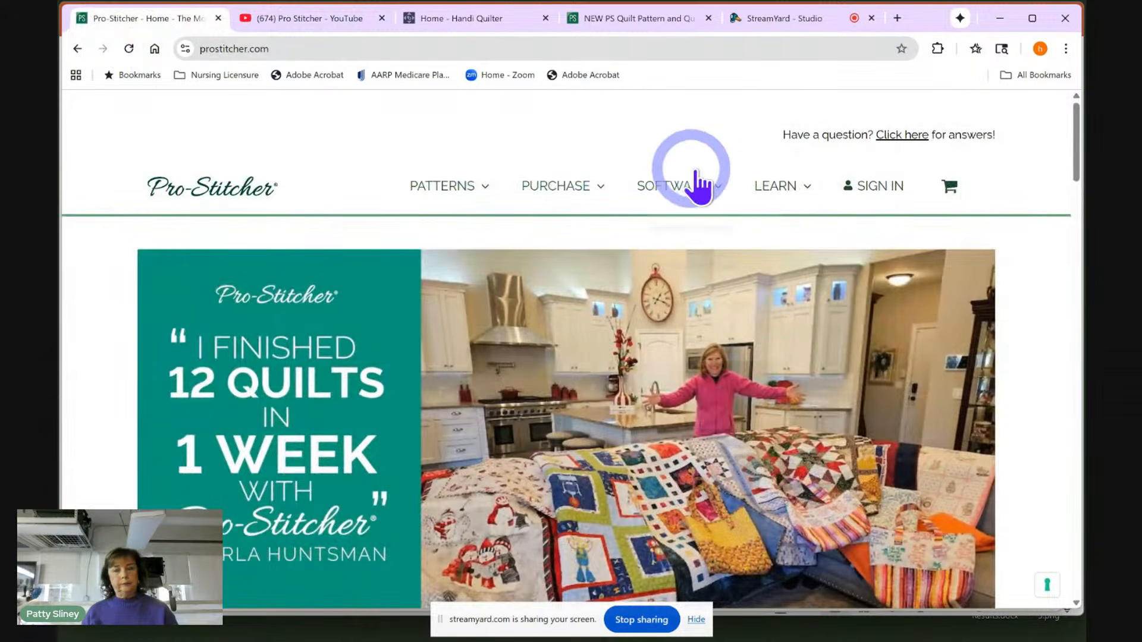
mouse_move(800, 197)
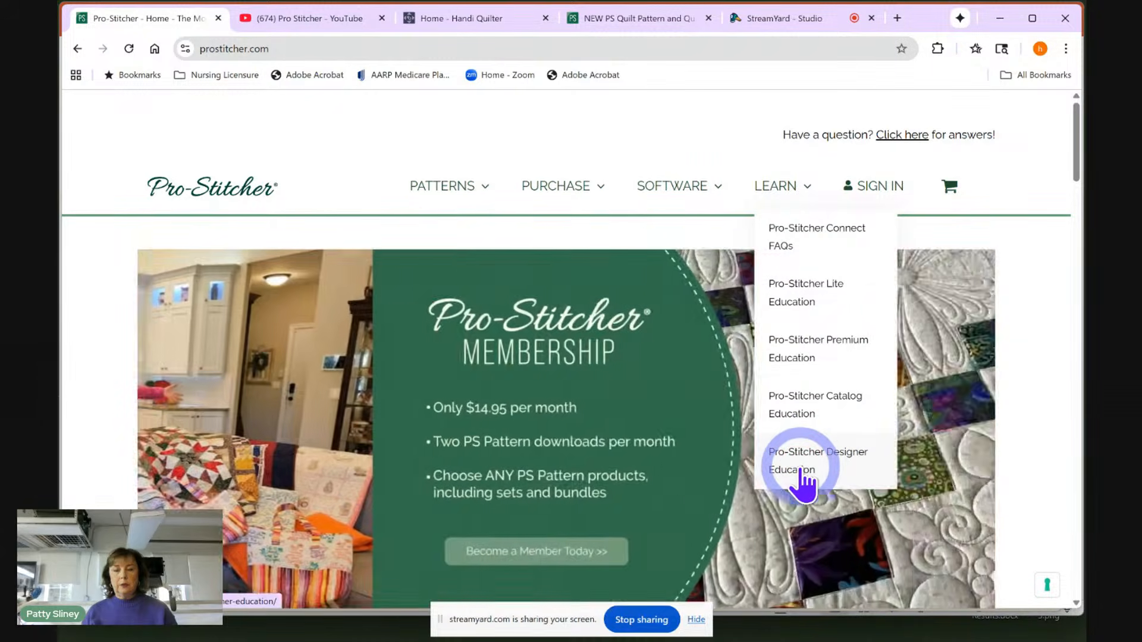
click(803, 476)
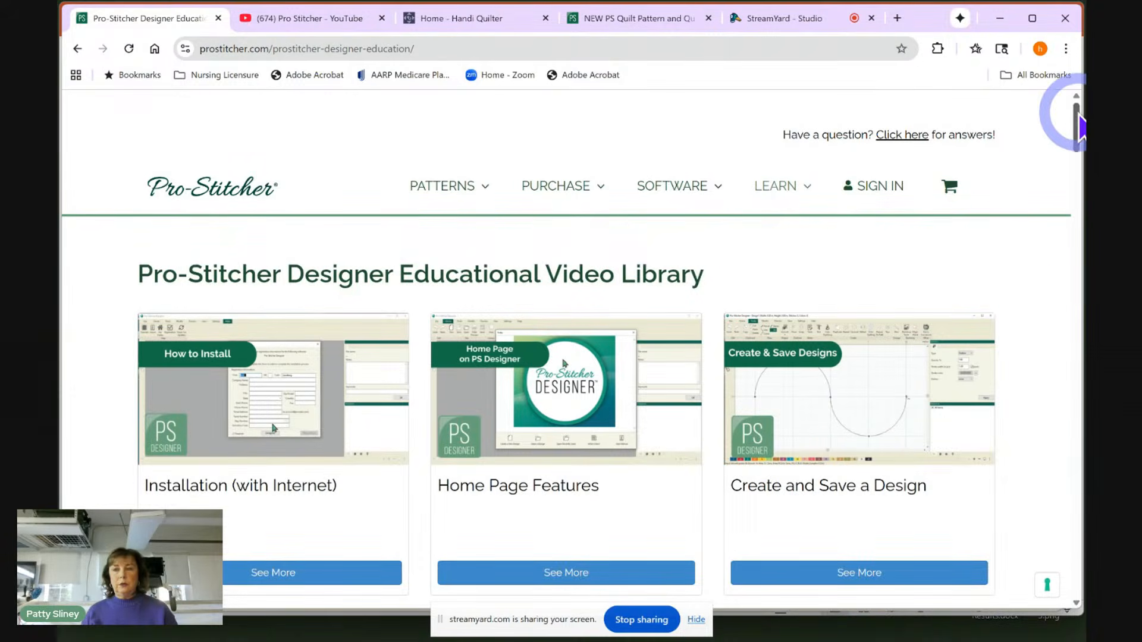
drag(1077, 116, 1078, 448)
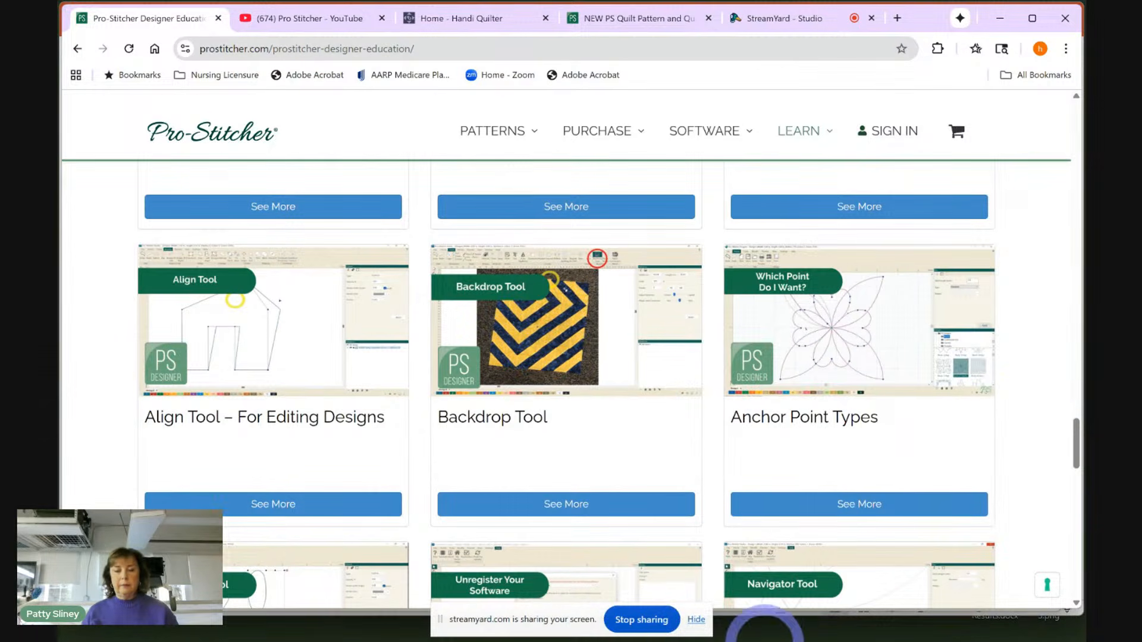
Switch to PS Software and browse the library folders and the first designs in the Miscellaneous folder
mouse_move(666, 640)
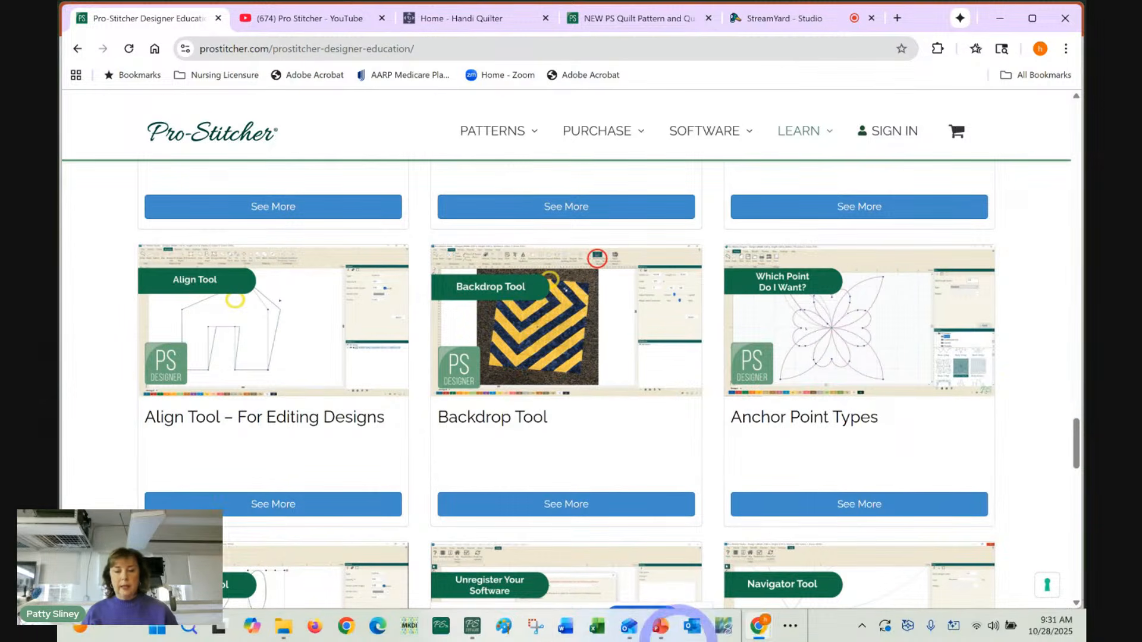
click(474, 630)
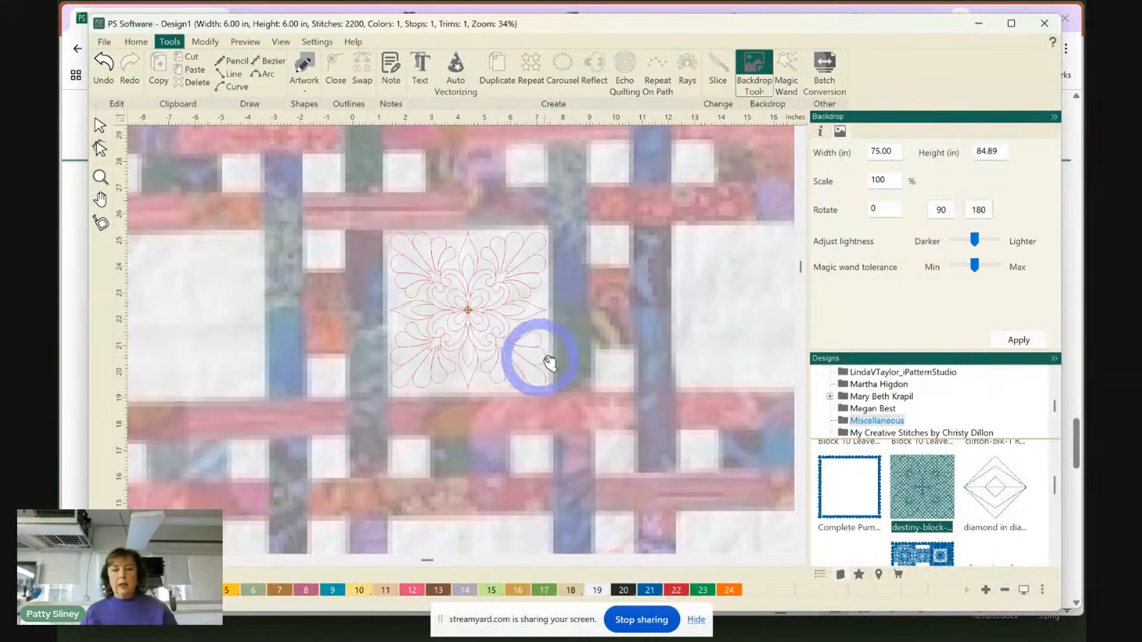
drag(1054, 486, 1055, 409)
click(995, 515)
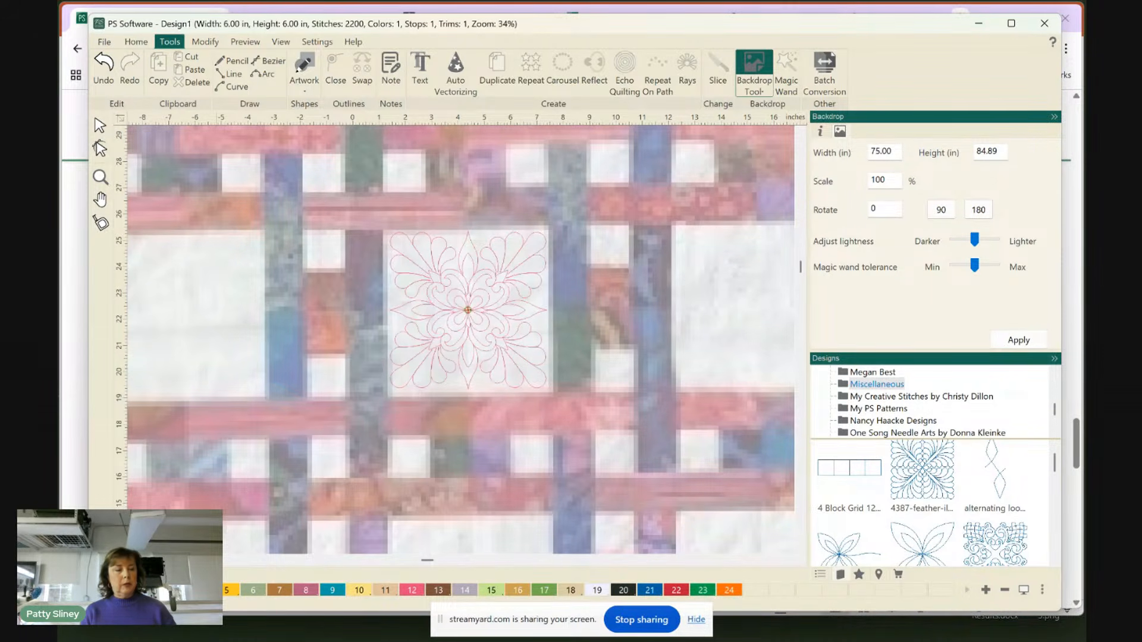
Create a new blank design and switch back to the Design1 quilt backdrop design
click(136, 42)
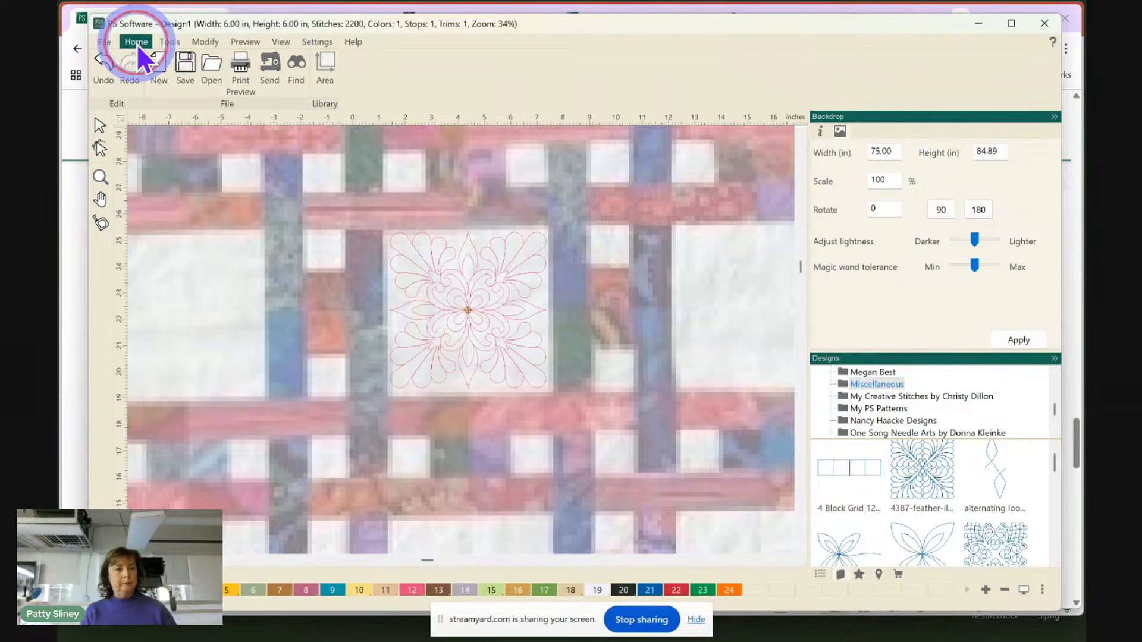
click(158, 84)
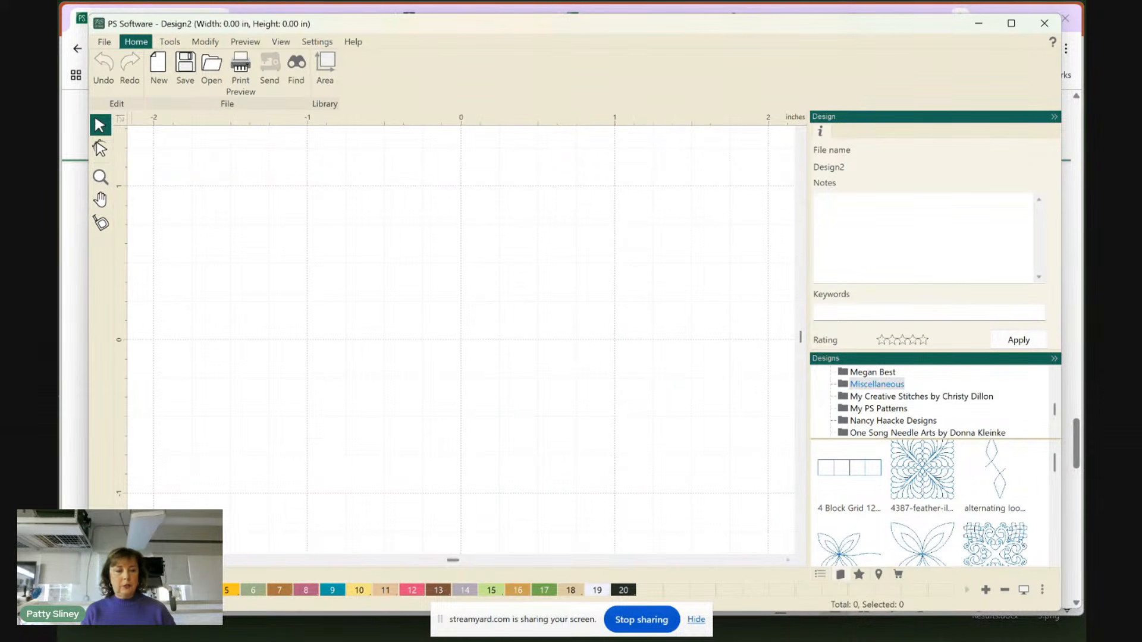
key(ctrl+Tab)
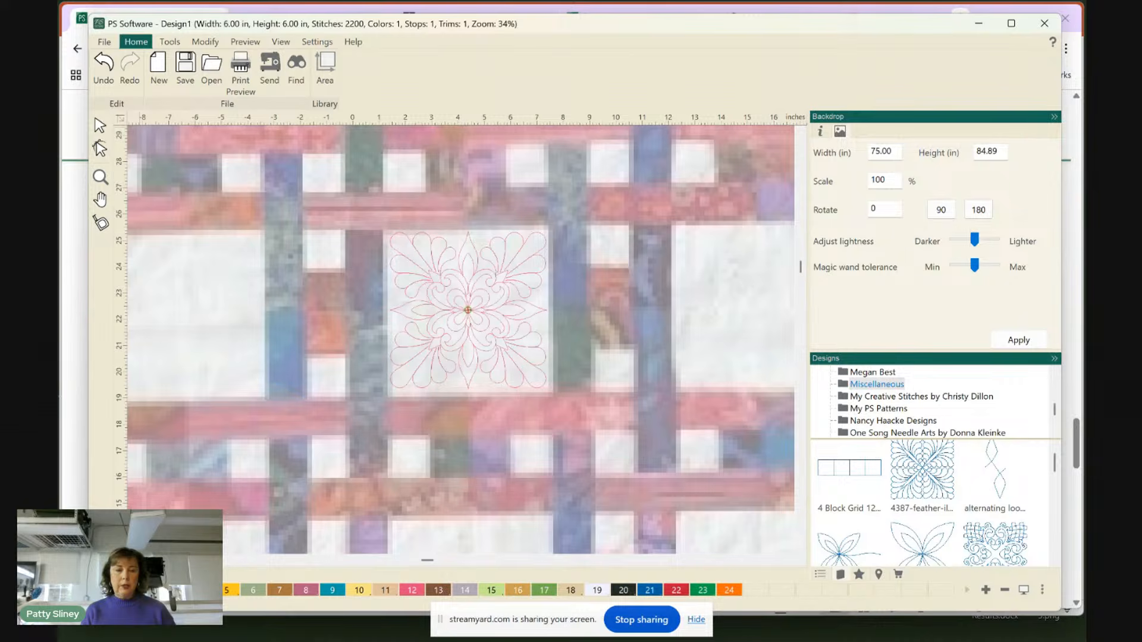
Switch to the blank Design2 and load the image Baked Alaska 72 x 72.jpg as its backdrop
key(ctrl+Tab)
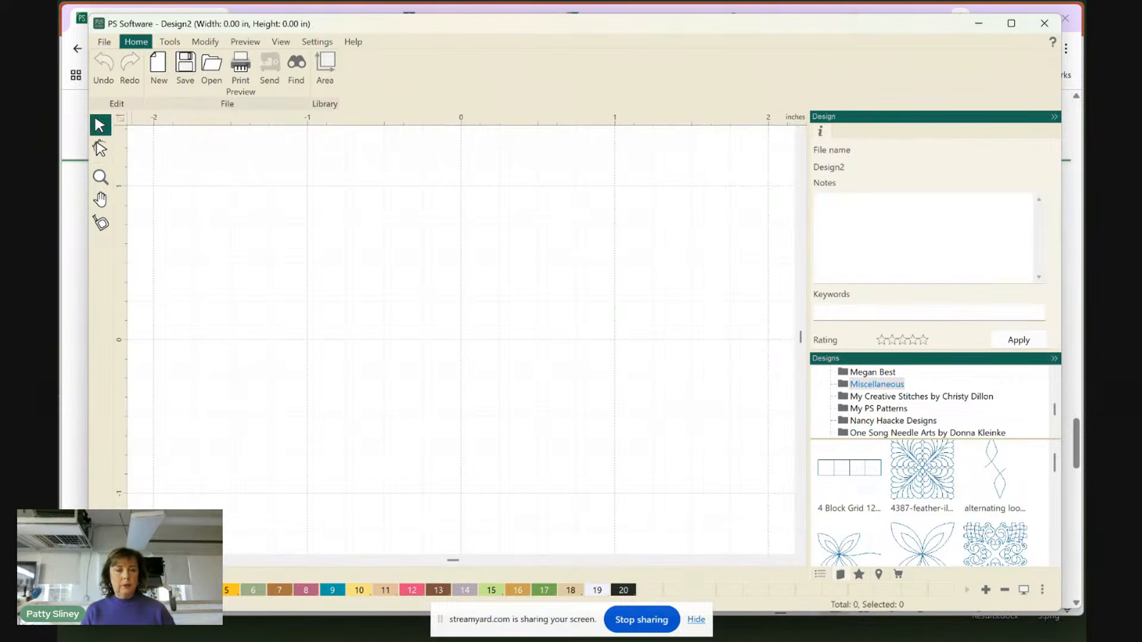
click(171, 43)
click(750, 91)
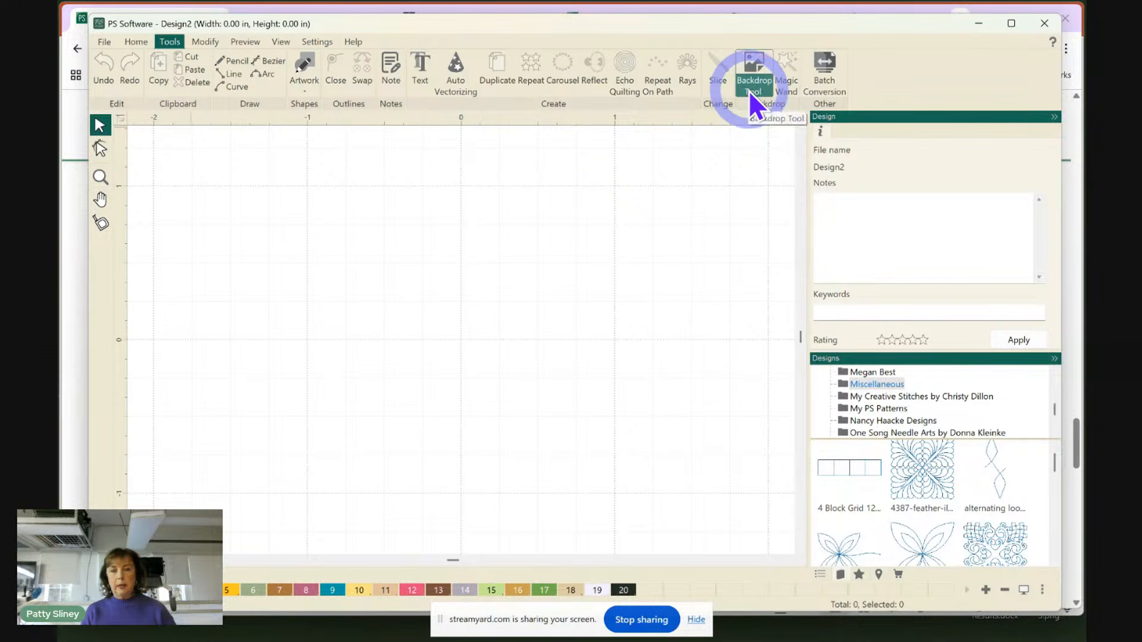
click(763, 106)
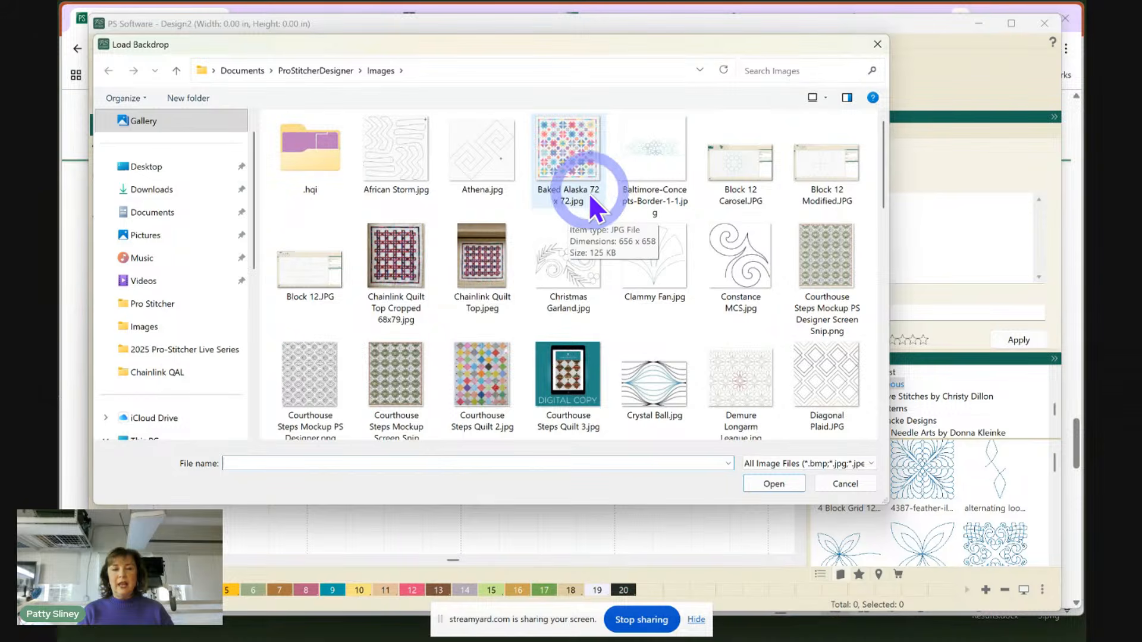
click(566, 202)
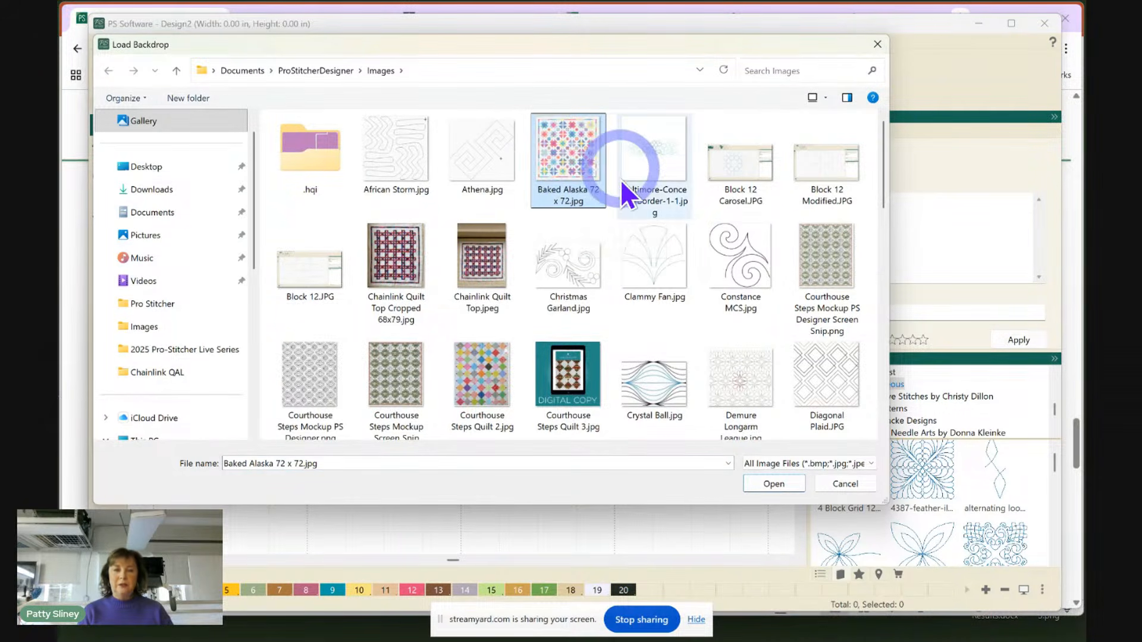
click(770, 487)
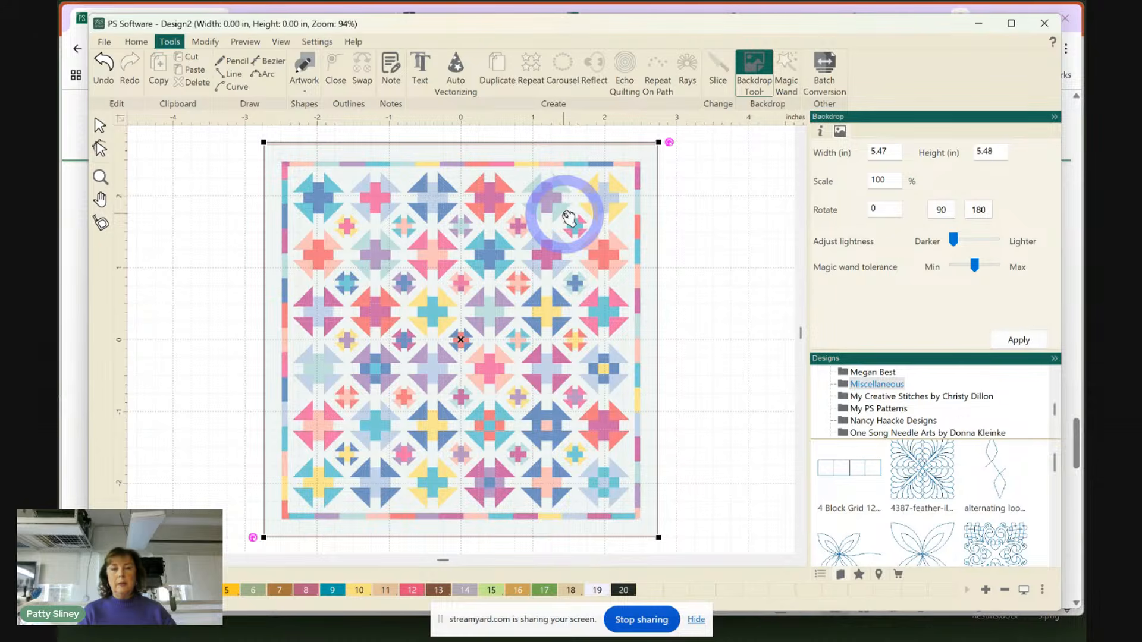
Set the quilt backdrop's width to 71 in and fit the whole quilt in the view
double_click(895, 152)
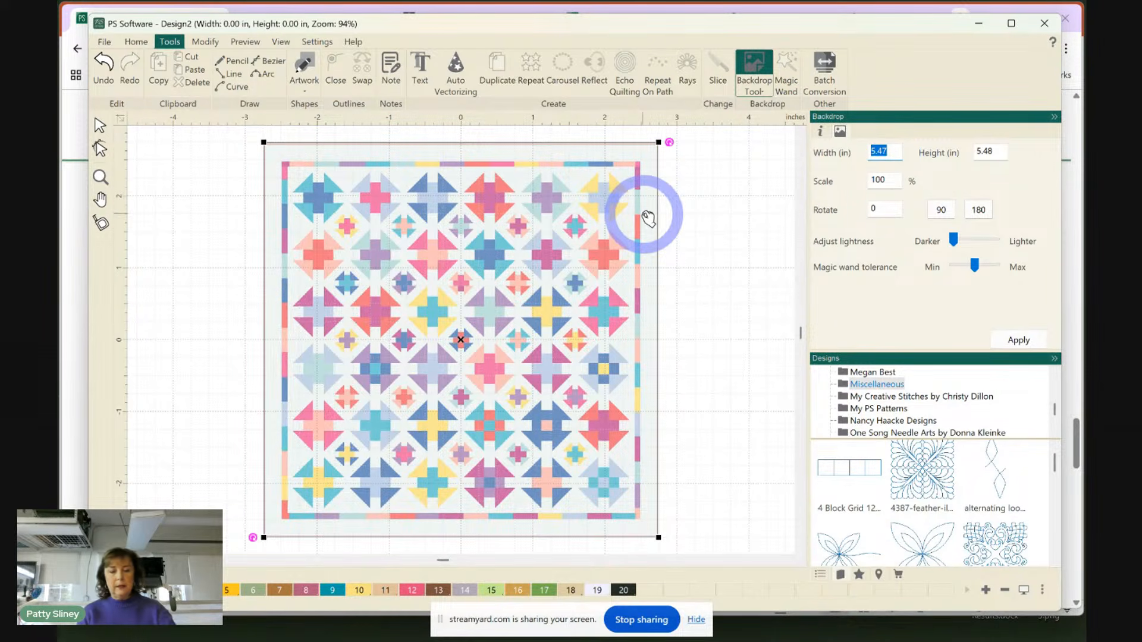
text(71)
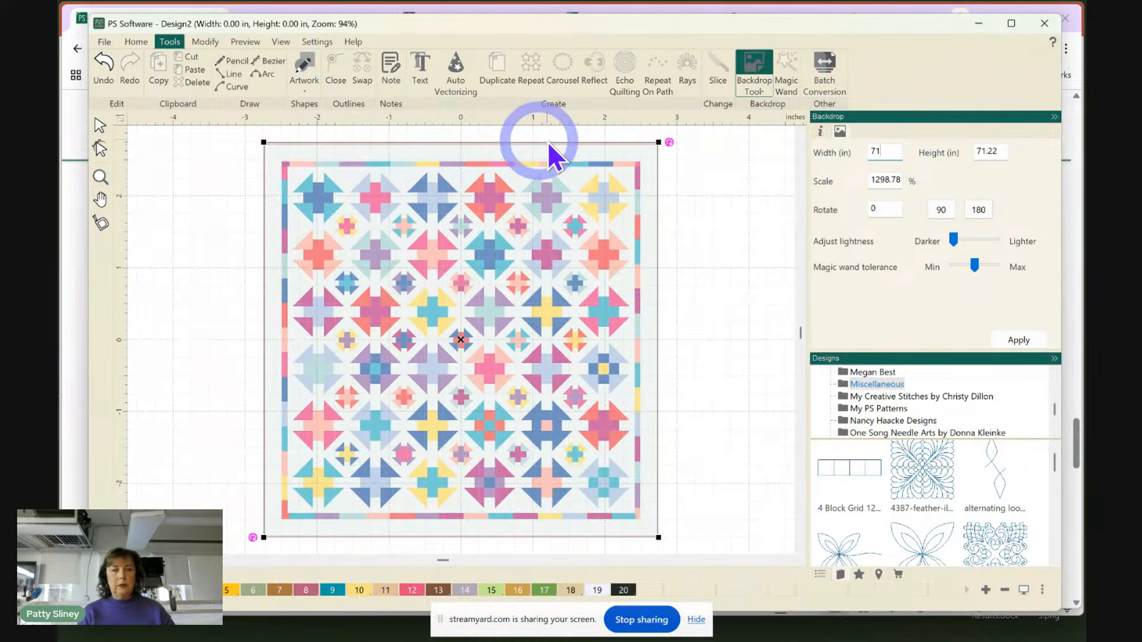
click(1017, 341)
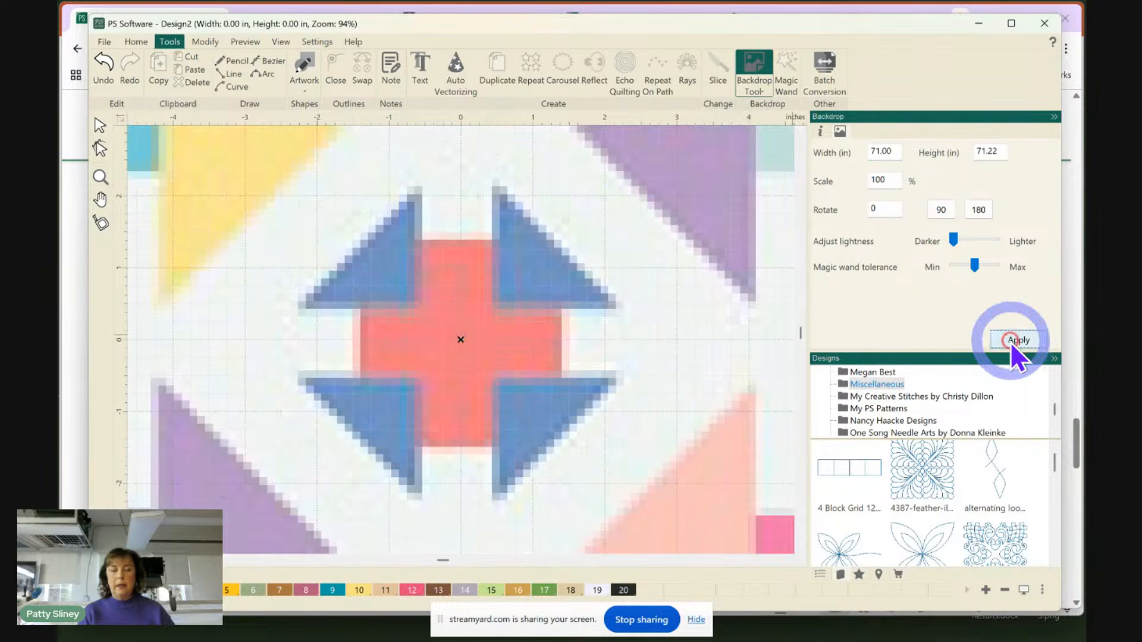
click(490, 365)
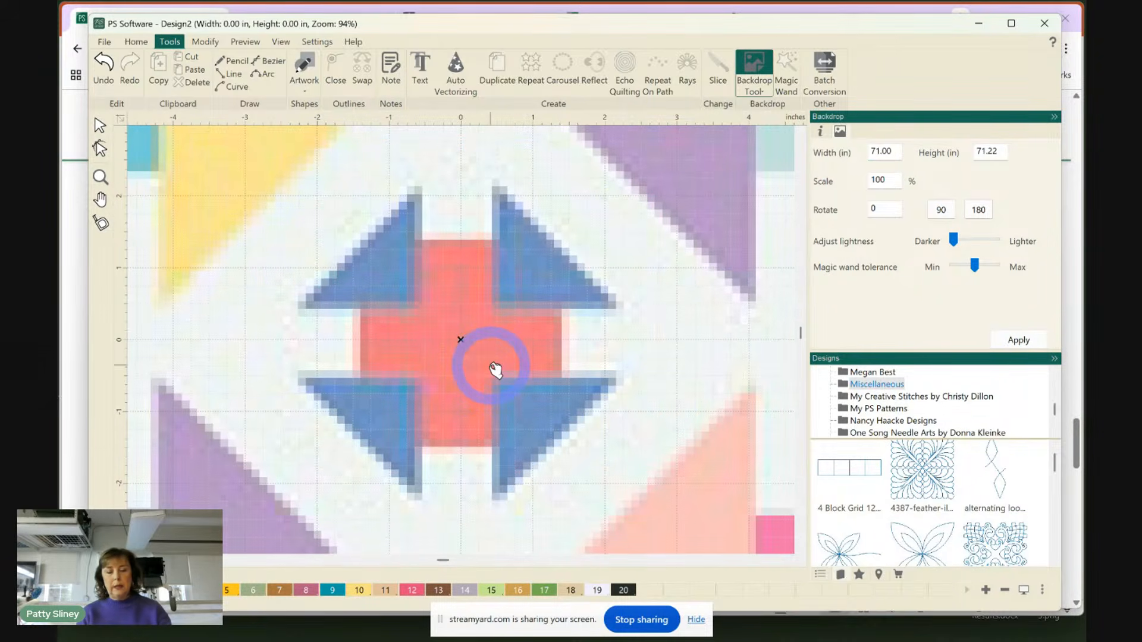
key(0)
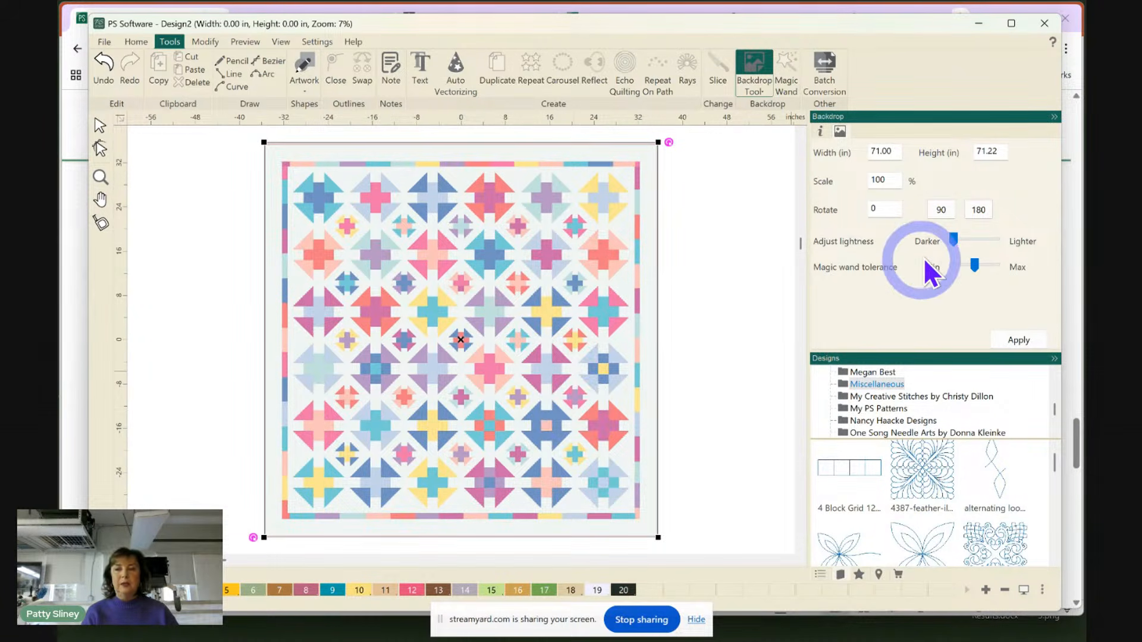
Lighten the quilt backdrop to about the middle of the lightness range
click(976, 238)
drag(975, 237, 985, 237)
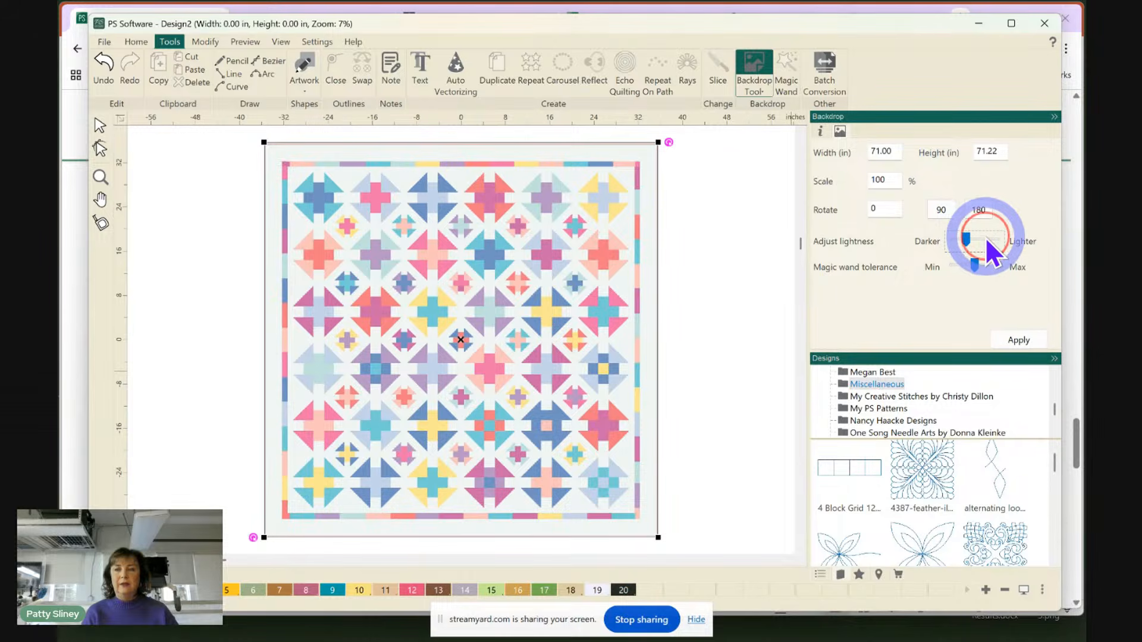
click(1014, 340)
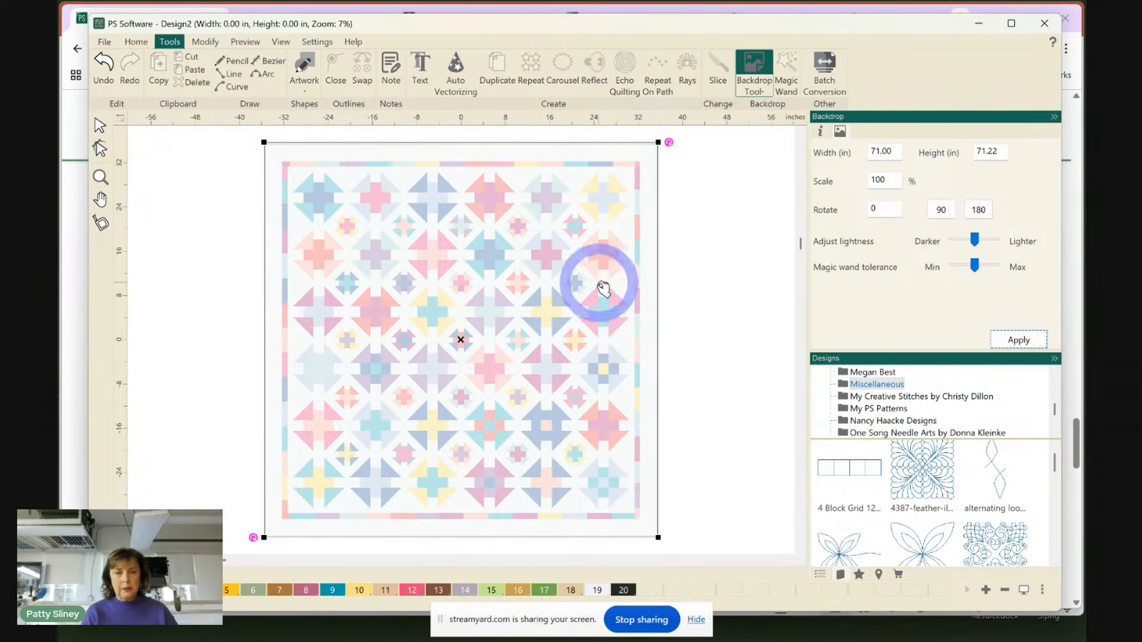
Place the Repeat Improv design from the Miscellaneous folder on the quilt backdrop and centre it at the origin
click(1053, 560)
click(1052, 559)
click(1054, 562)
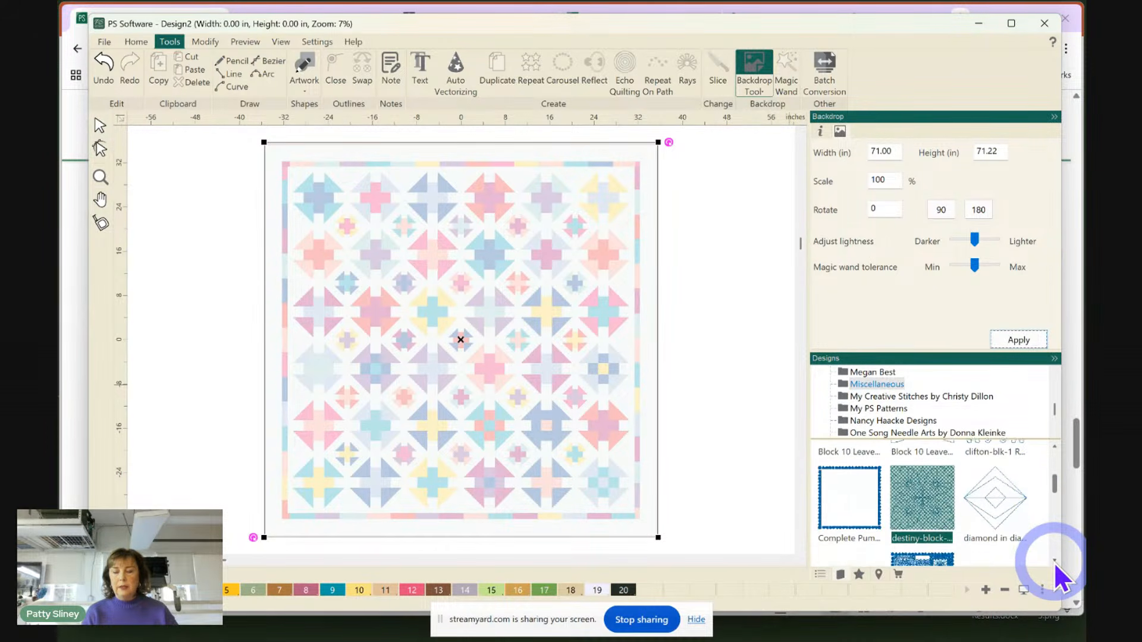
click(1052, 550)
click(1052, 551)
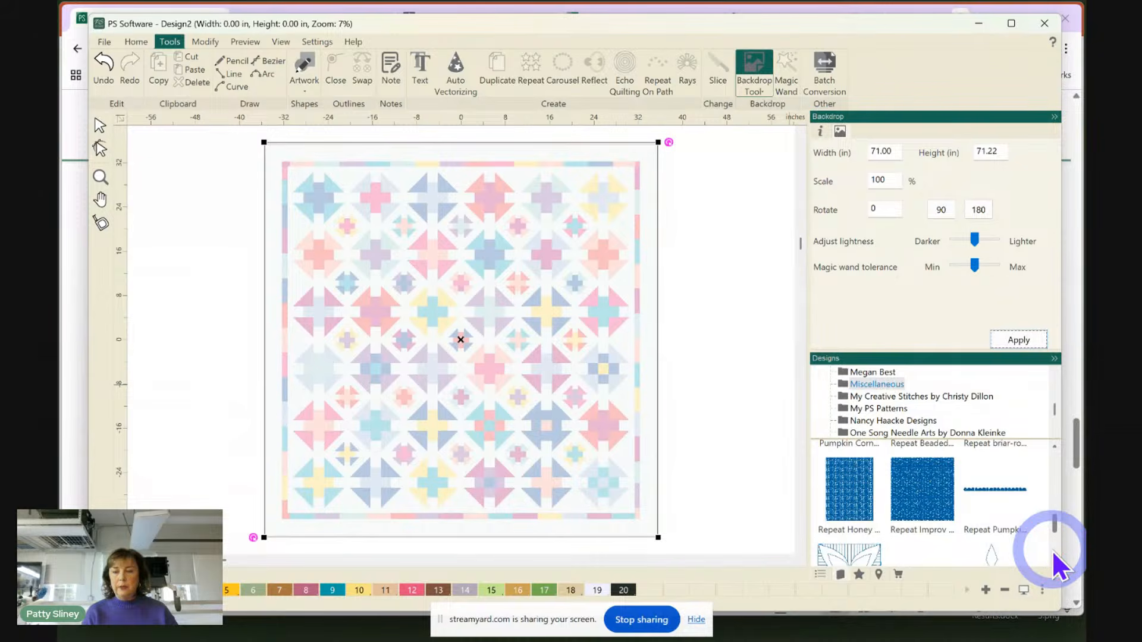
click(931, 493)
drag(659, 351, 473, 302)
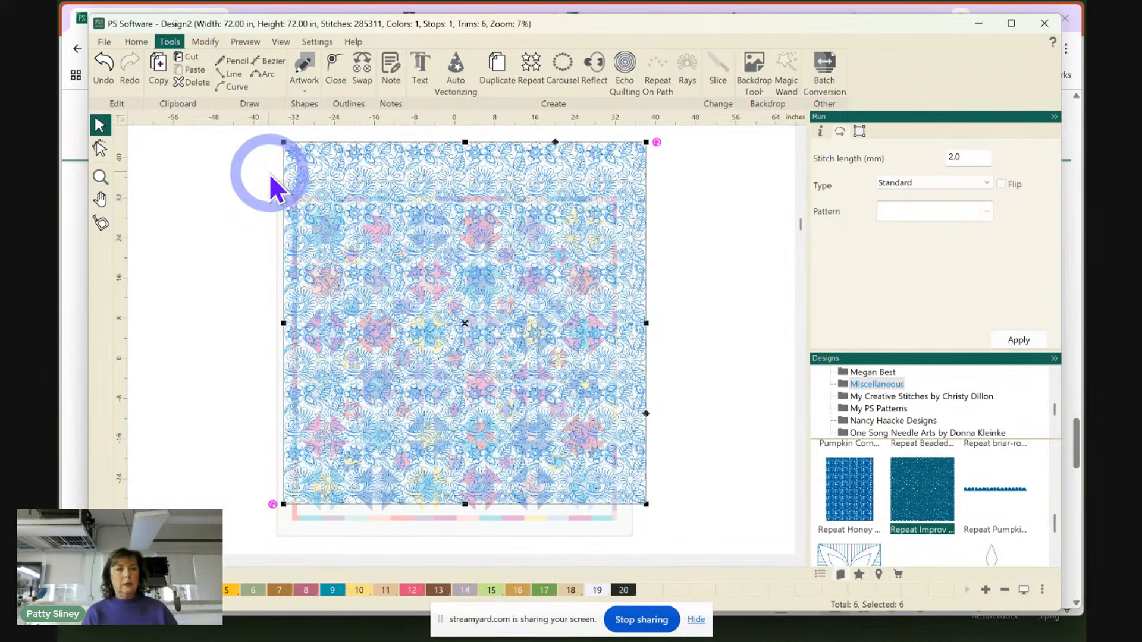
click(204, 43)
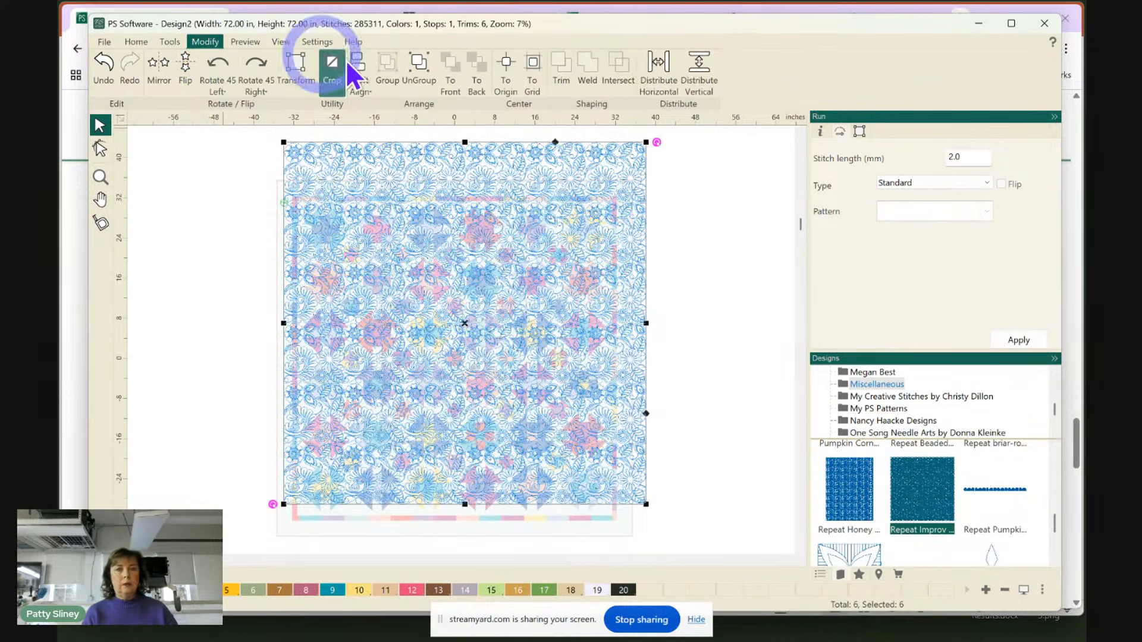
click(509, 73)
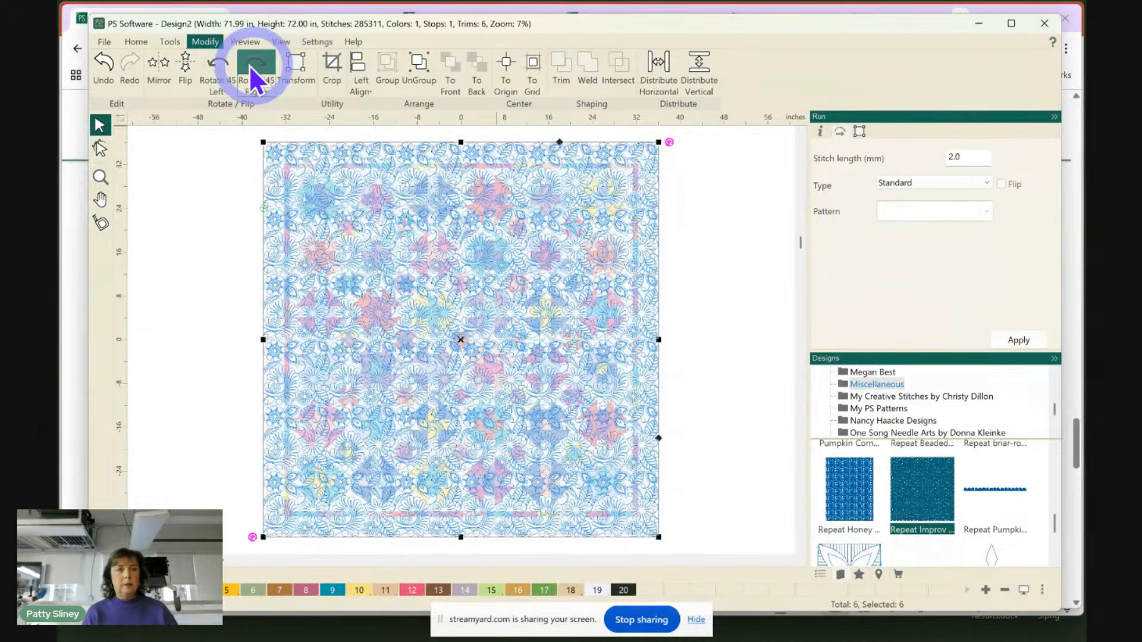
Select the quilt backdrop with the Backdrop Tool, and look at Design1 before returning to Design2
click(169, 42)
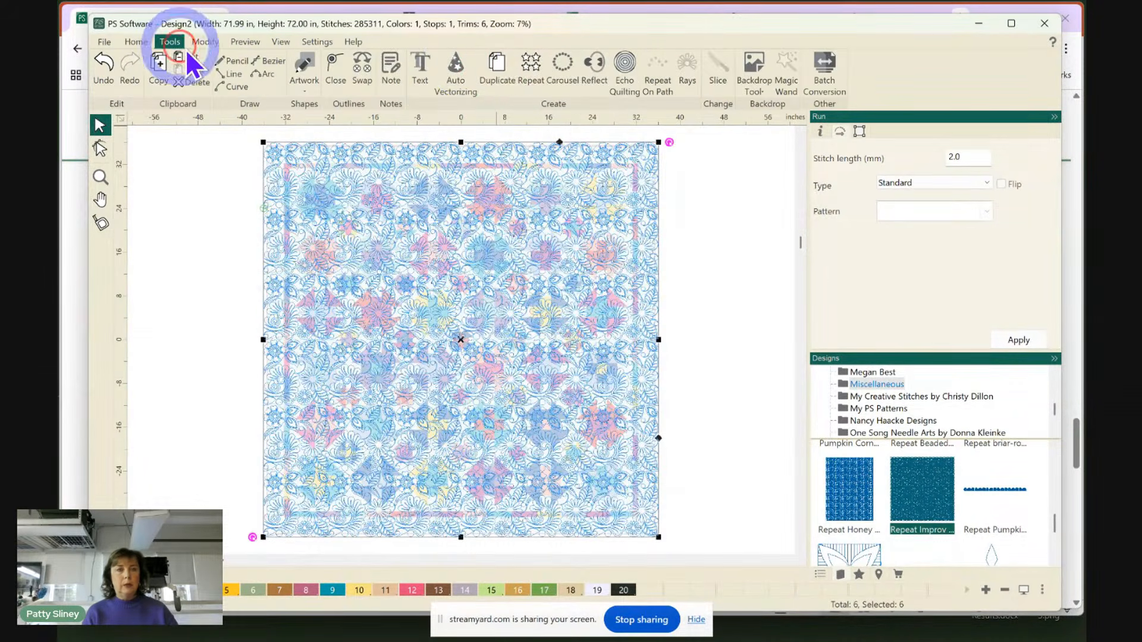
click(754, 66)
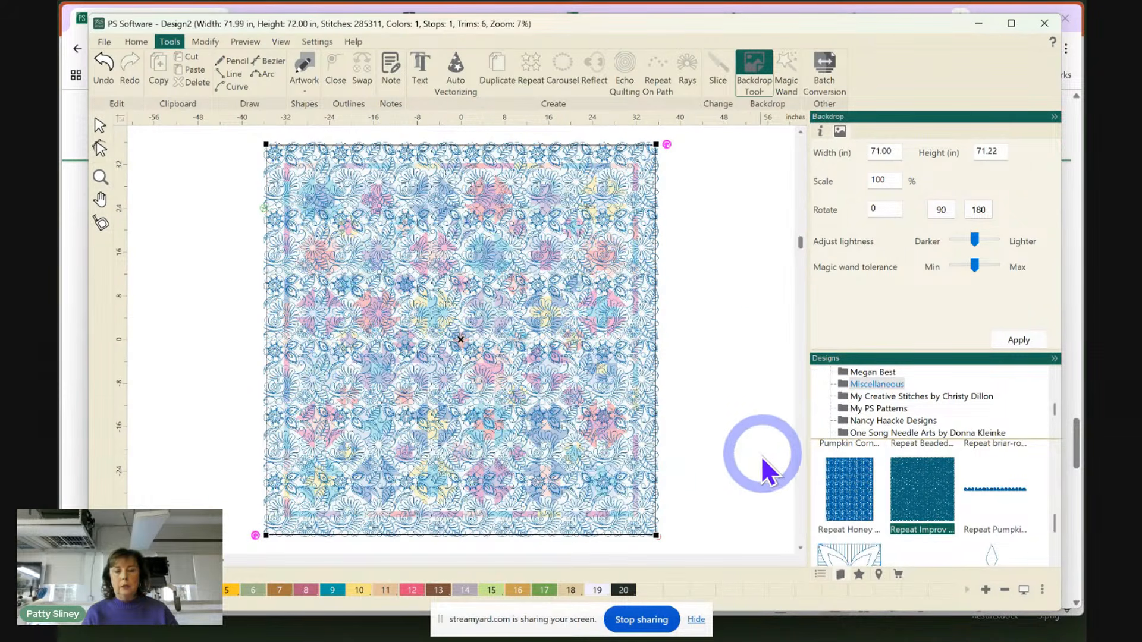
click(393, 272)
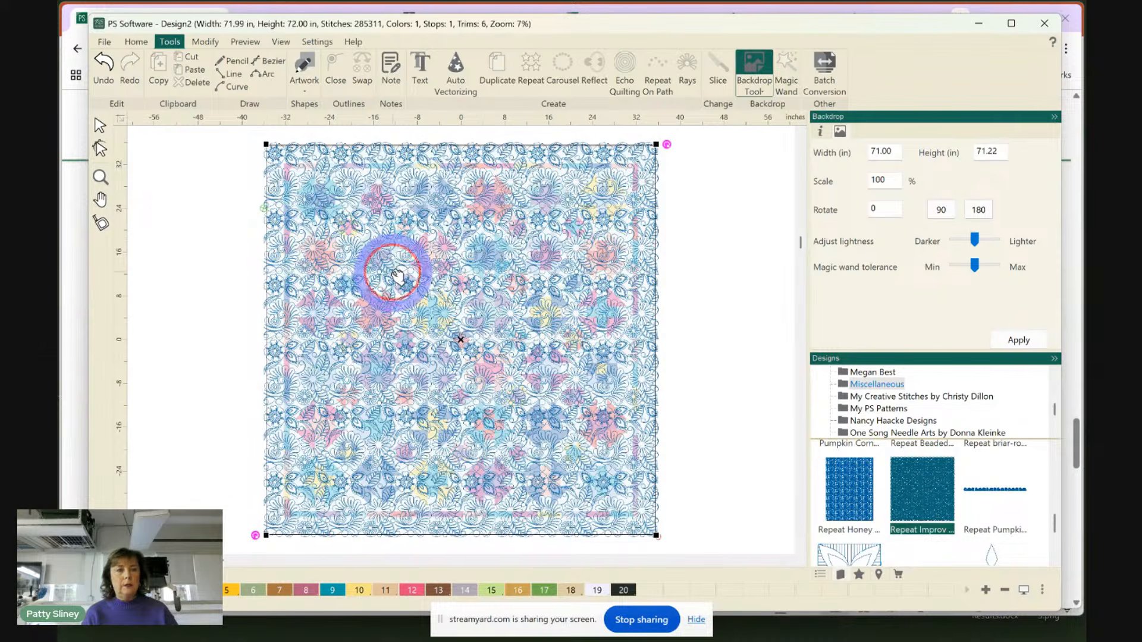
right_click(212, 248)
click(231, 420)
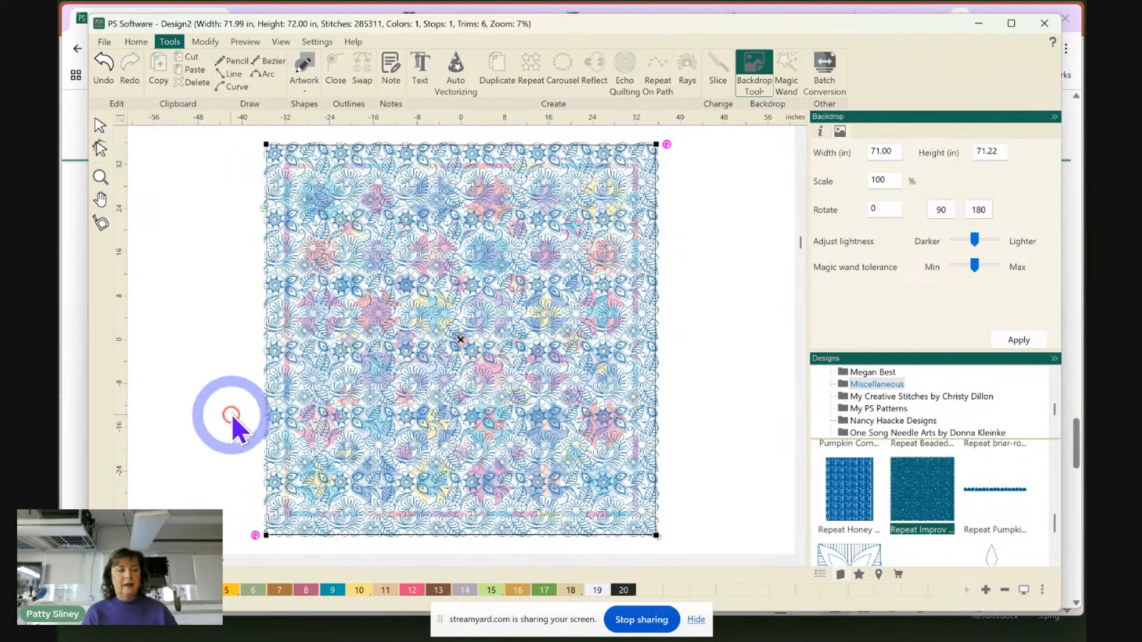
click(143, 575)
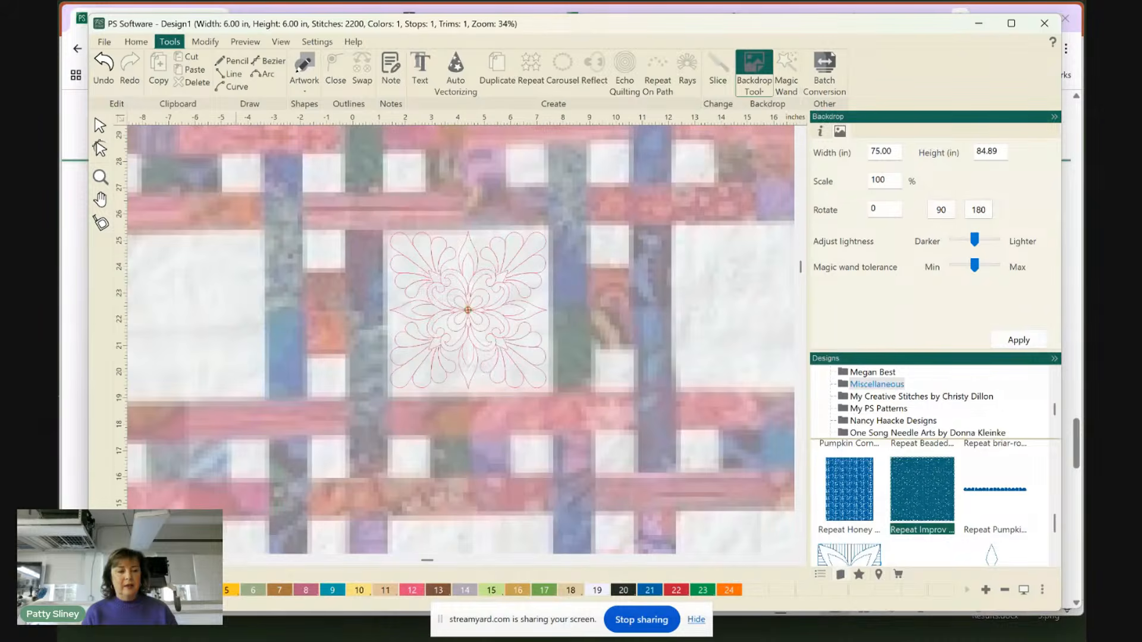
click(180, 574)
click(746, 407)
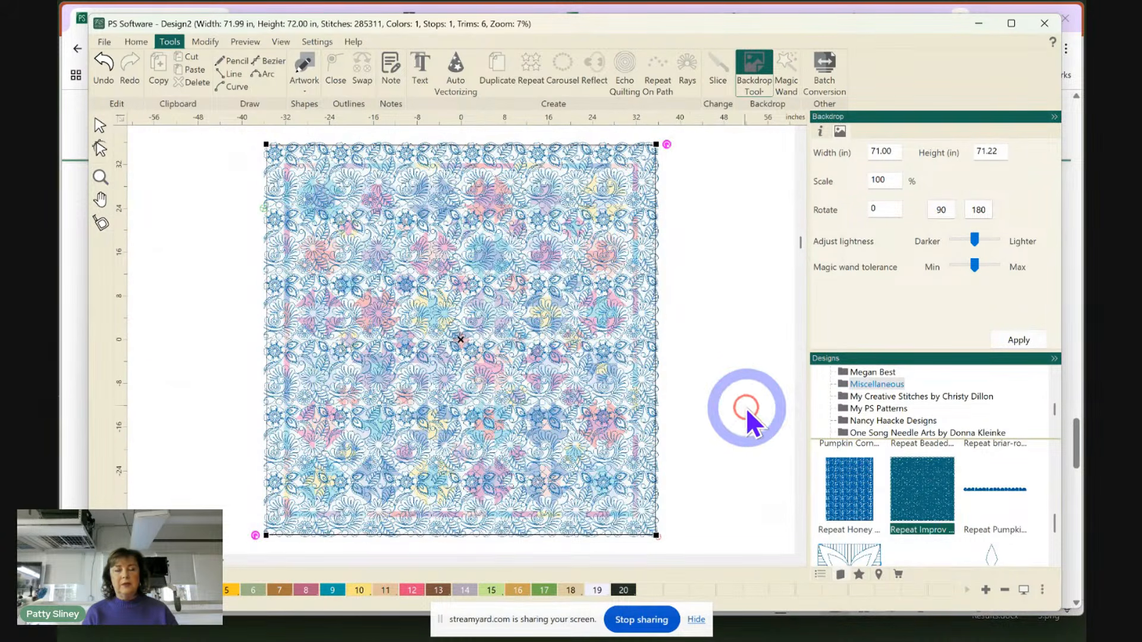
Delete the quilt backdrop from Design2 and undo the deletion
click(556, 228)
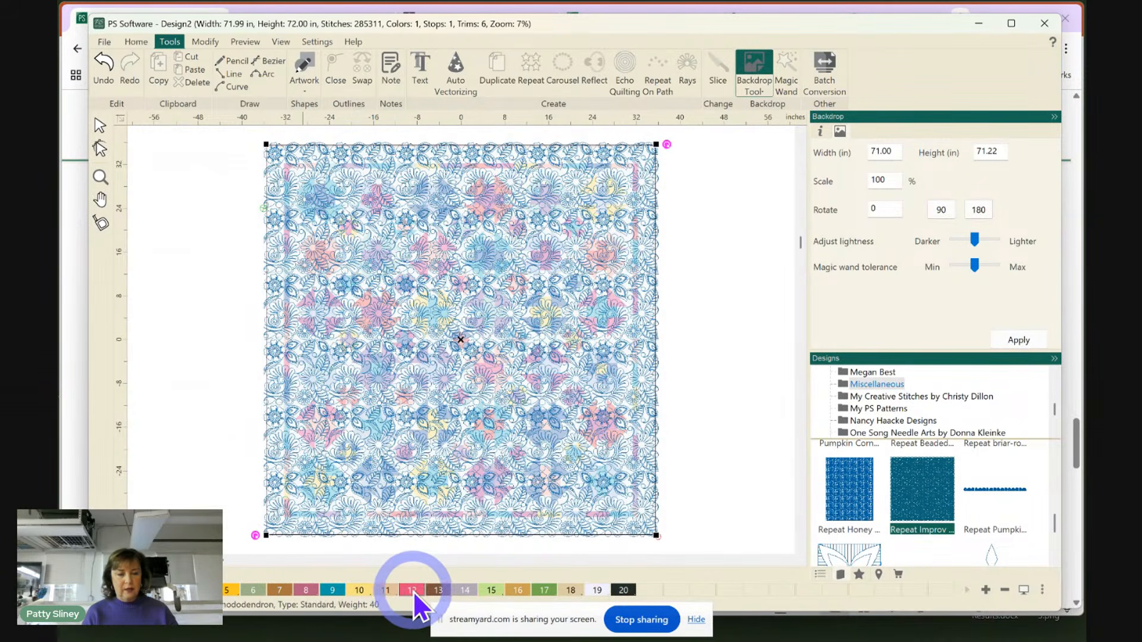
click(750, 451)
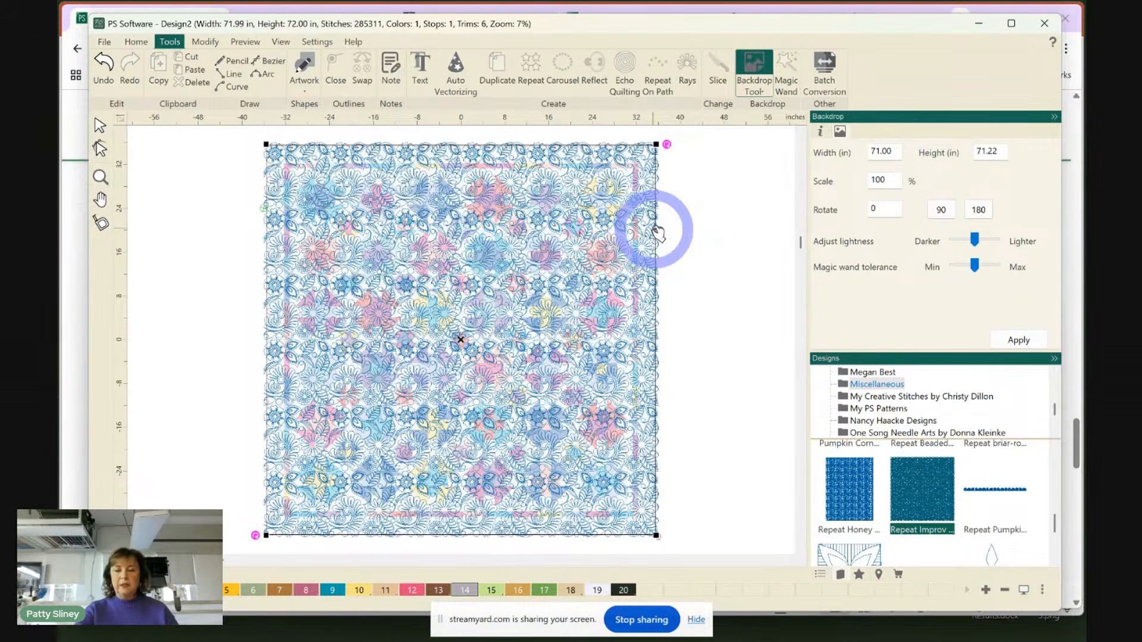
key(Delete)
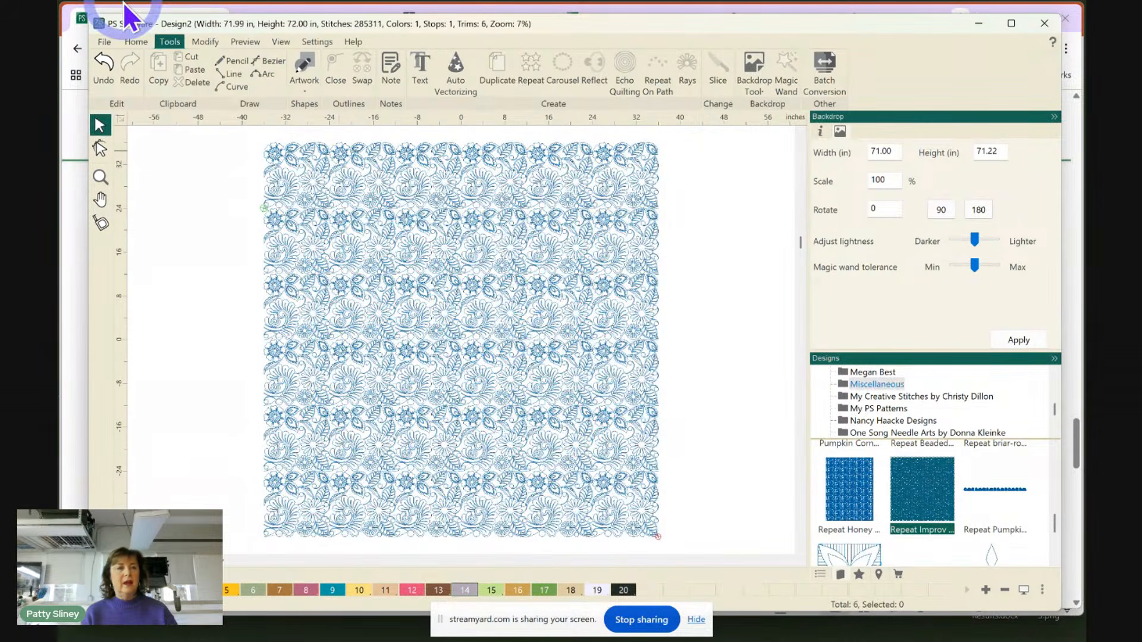
click(102, 69)
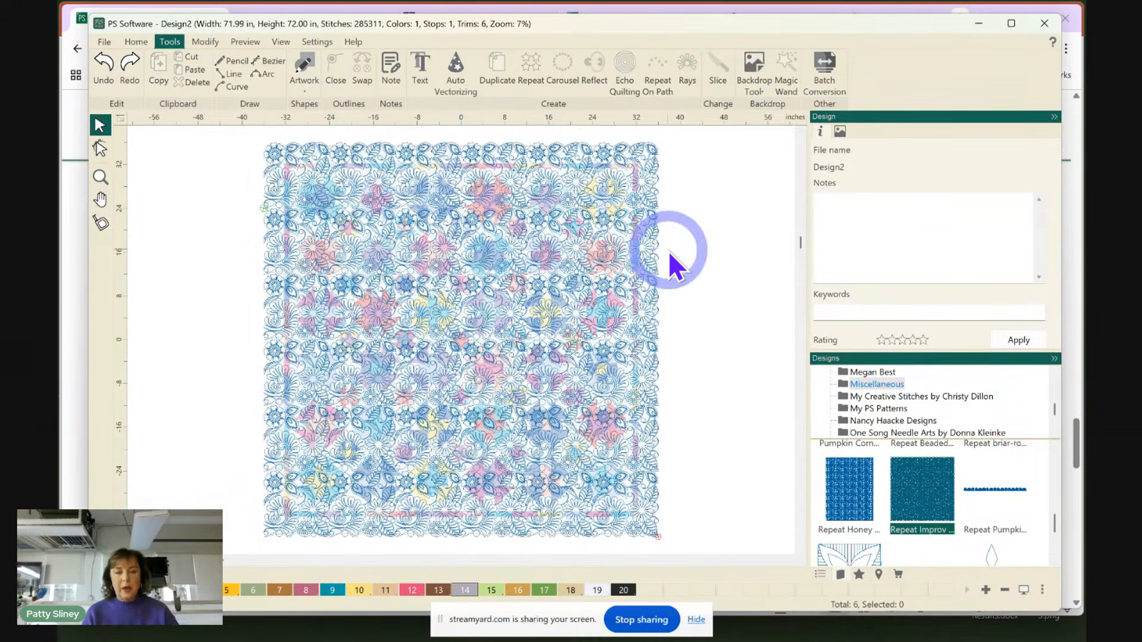
Select the quilting design over the backdrop, set its width to 71 in with aspect ratio maintained, and recolour it with thread colour 14
click(757, 64)
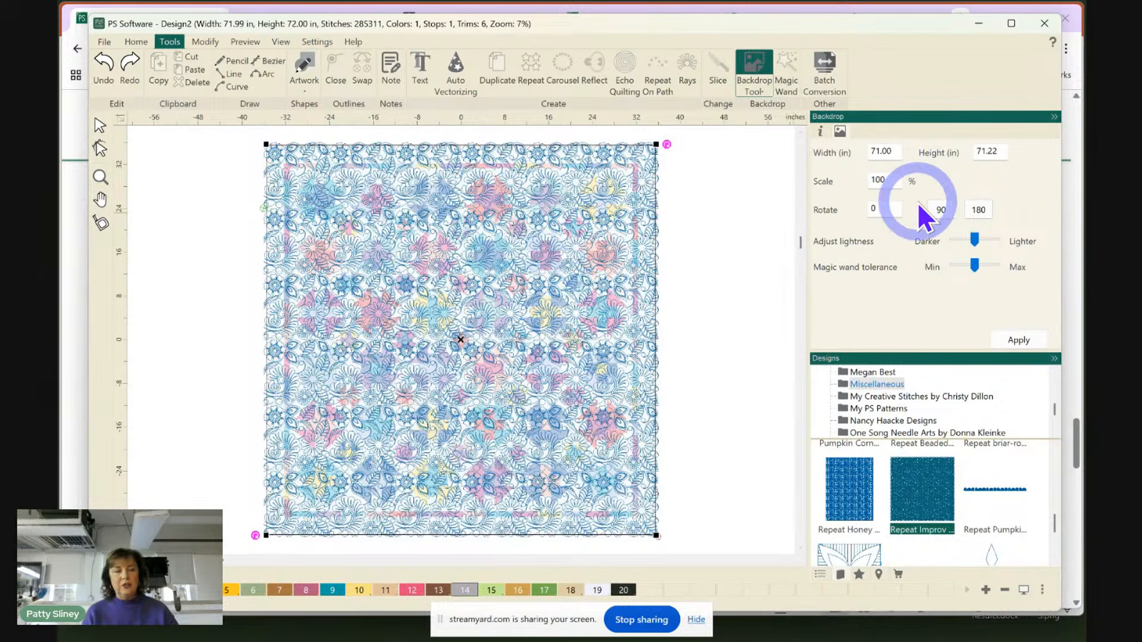
click(101, 125)
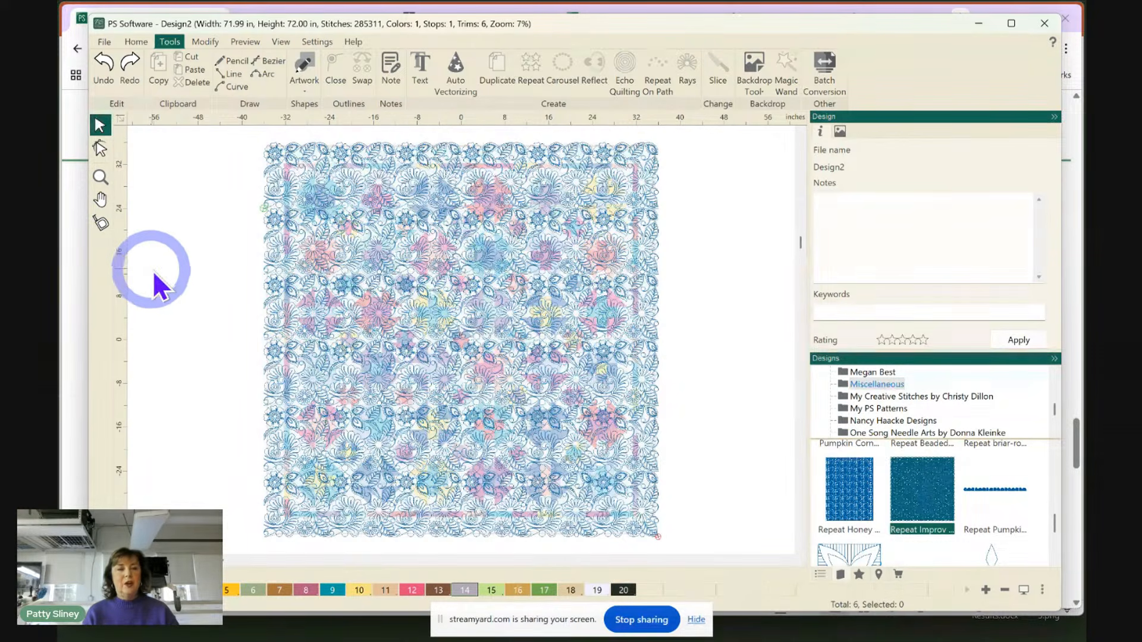
click(336, 252)
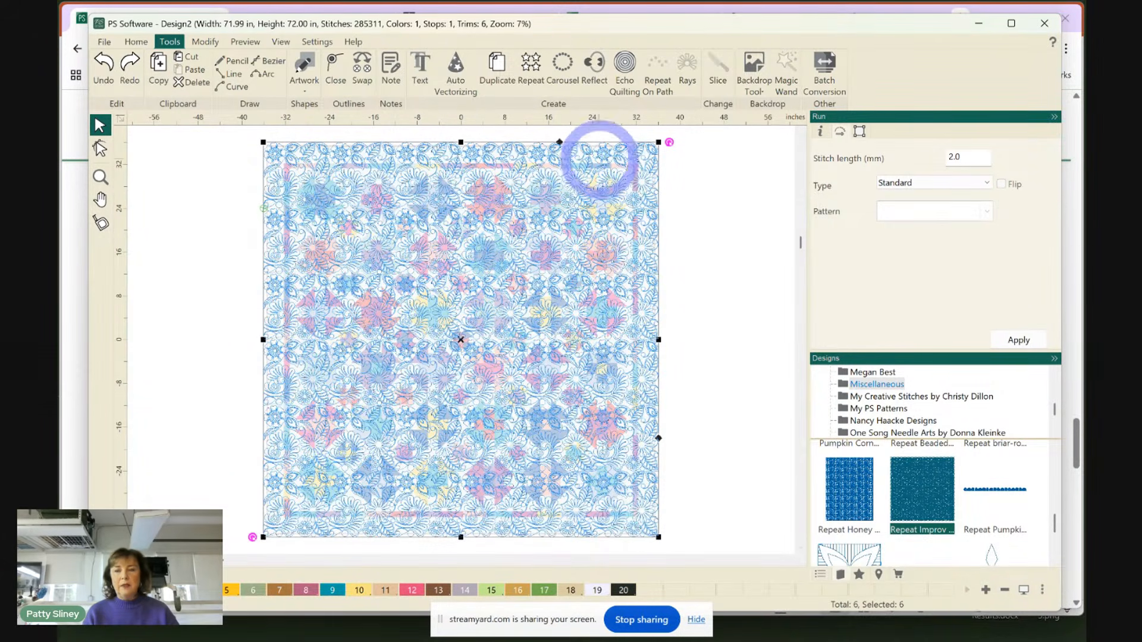
click(859, 131)
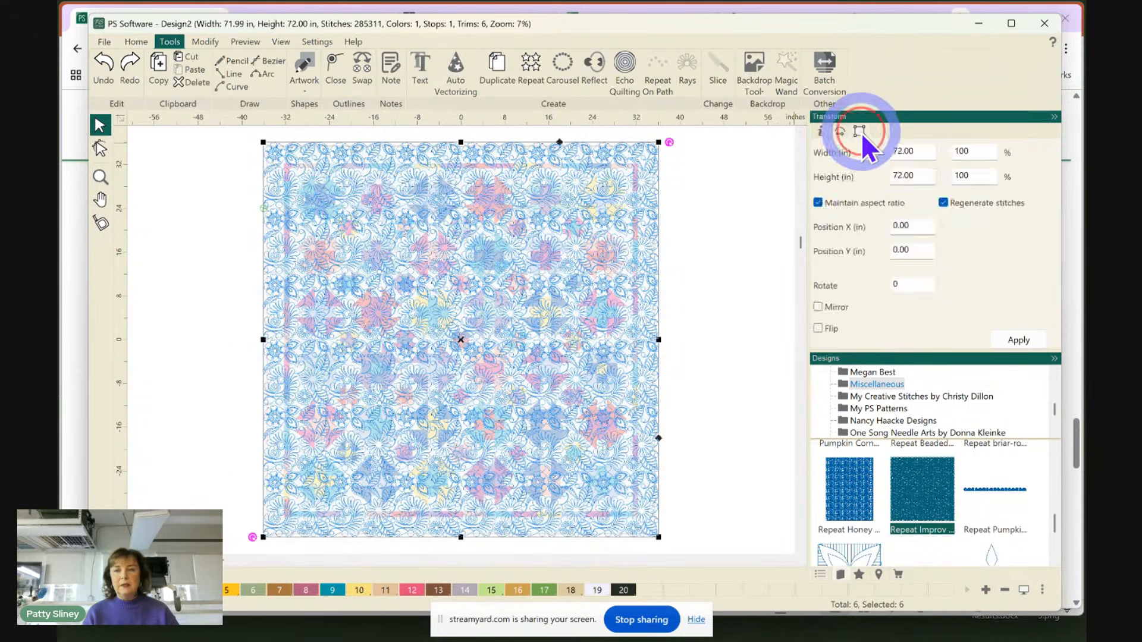
double_click(898, 150)
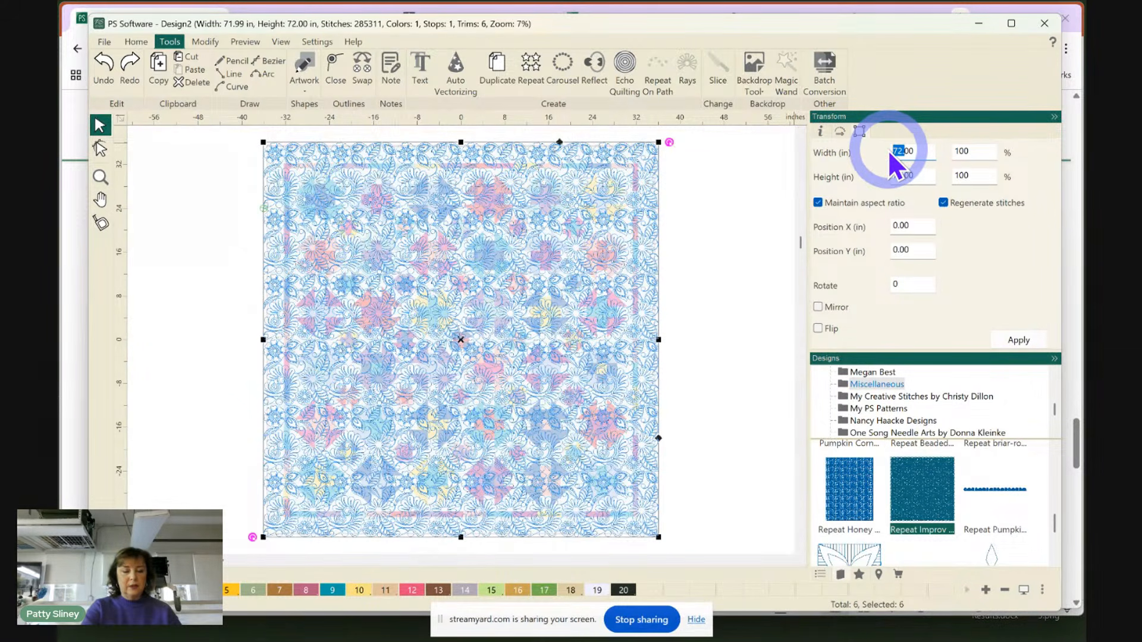
text(71)
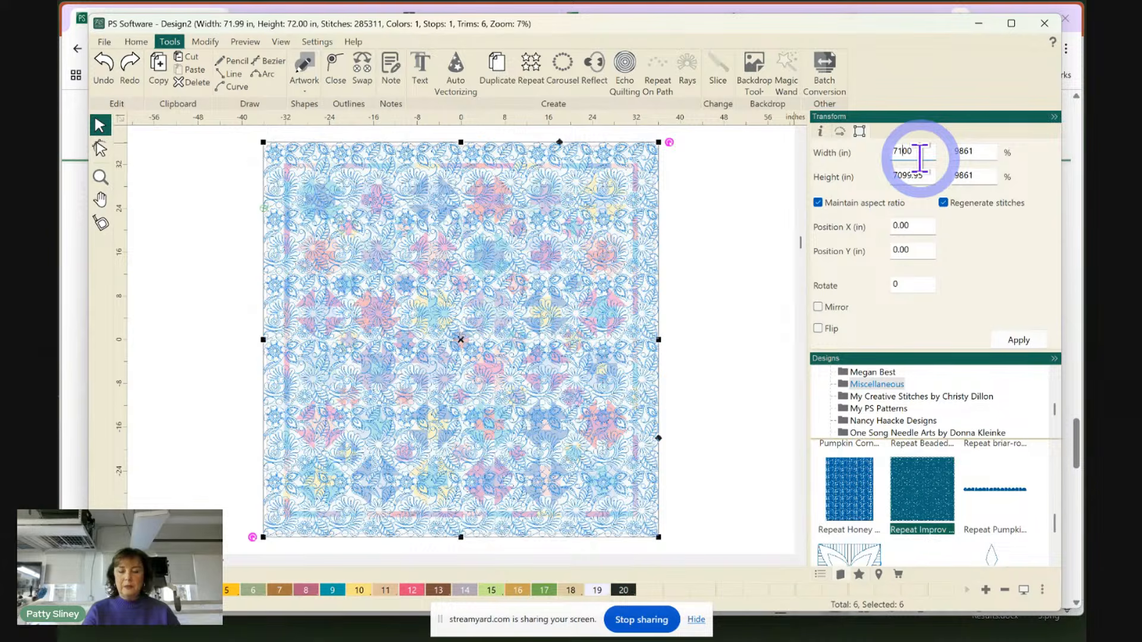
text(.)
click(1019, 340)
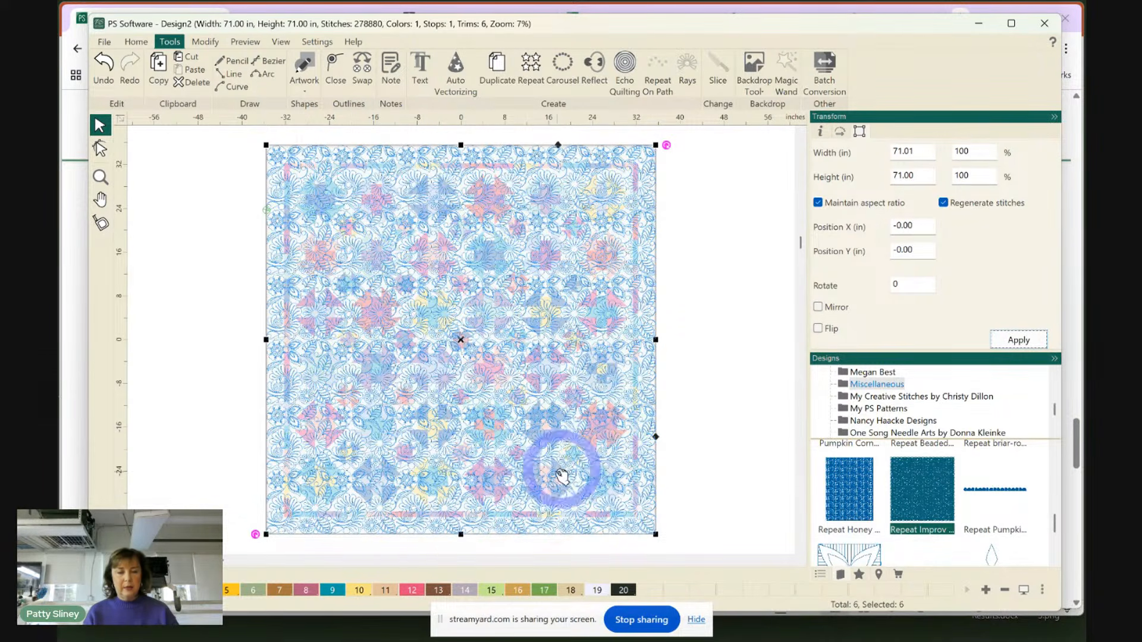
click(463, 592)
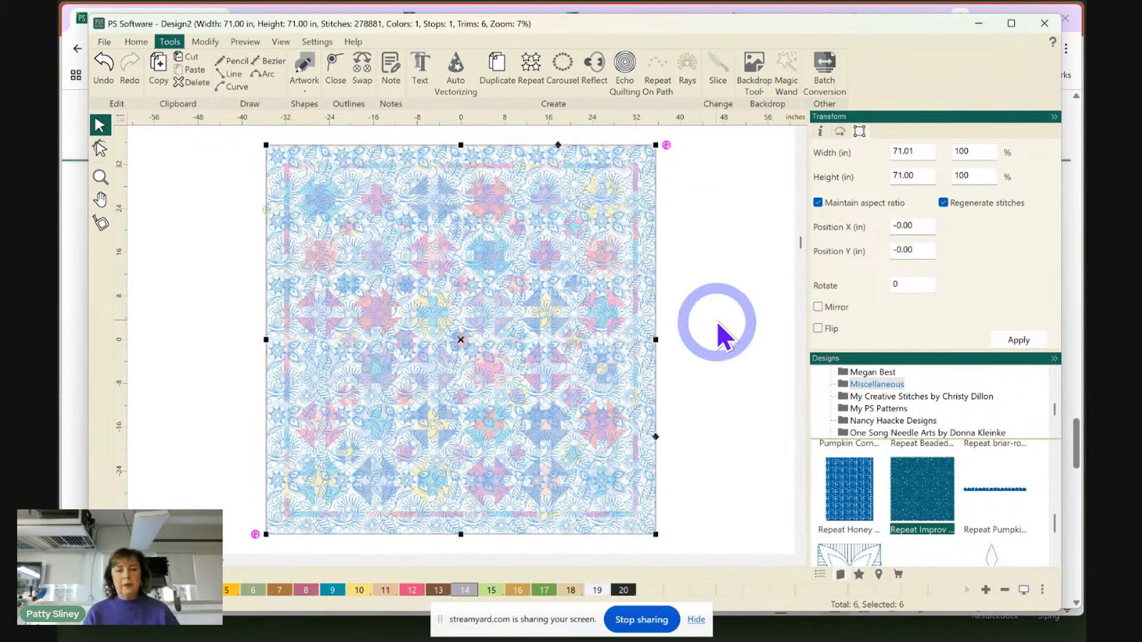
Deselect the quilting design and extend the thread palette up to colour 32
click(727, 245)
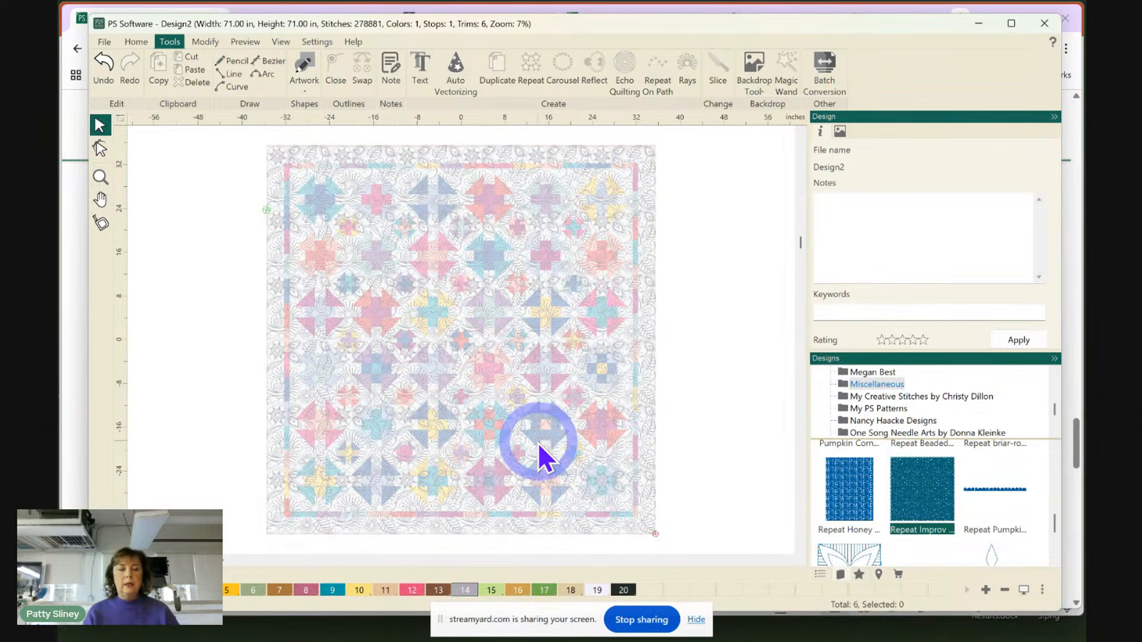
click(986, 590)
click(986, 590)
click(986, 590)
click(986, 590)
click(986, 590)
click(986, 589)
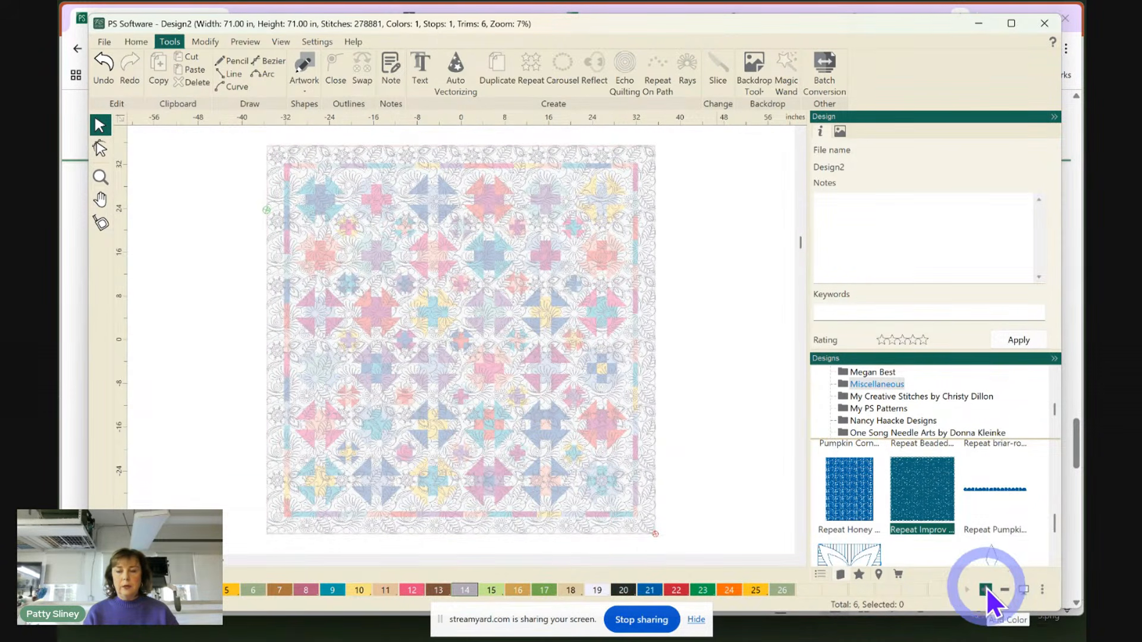
click(987, 590)
click(988, 590)
click(987, 590)
click(988, 590)
click(987, 591)
click(987, 590)
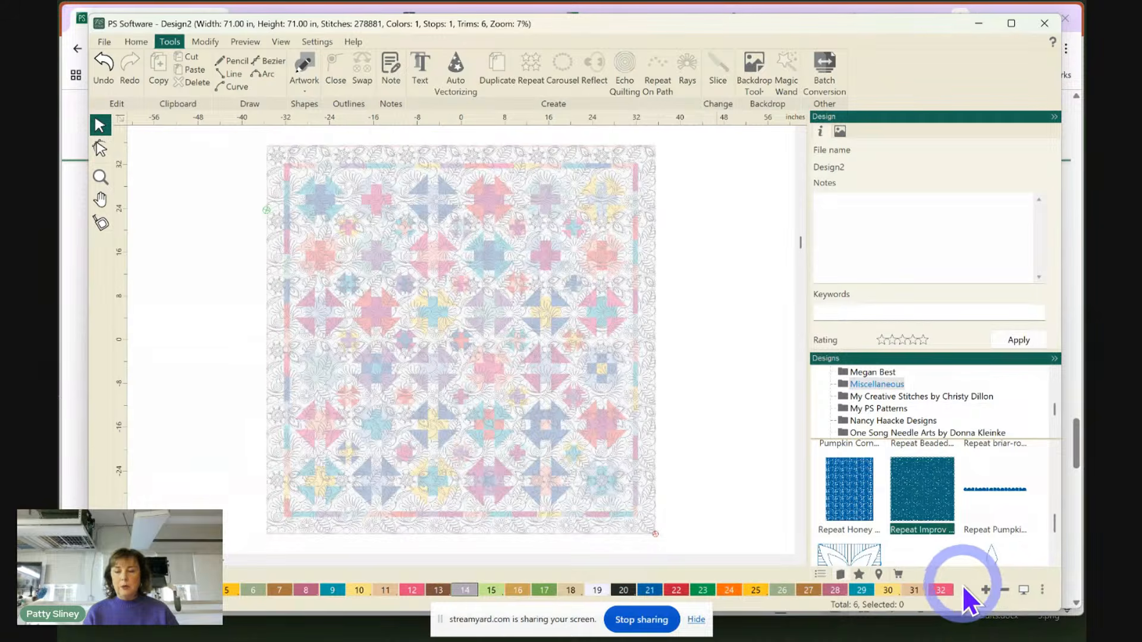
Add more thread colours to the palette up to number 44, and page through the extended palette and back
click(985, 590)
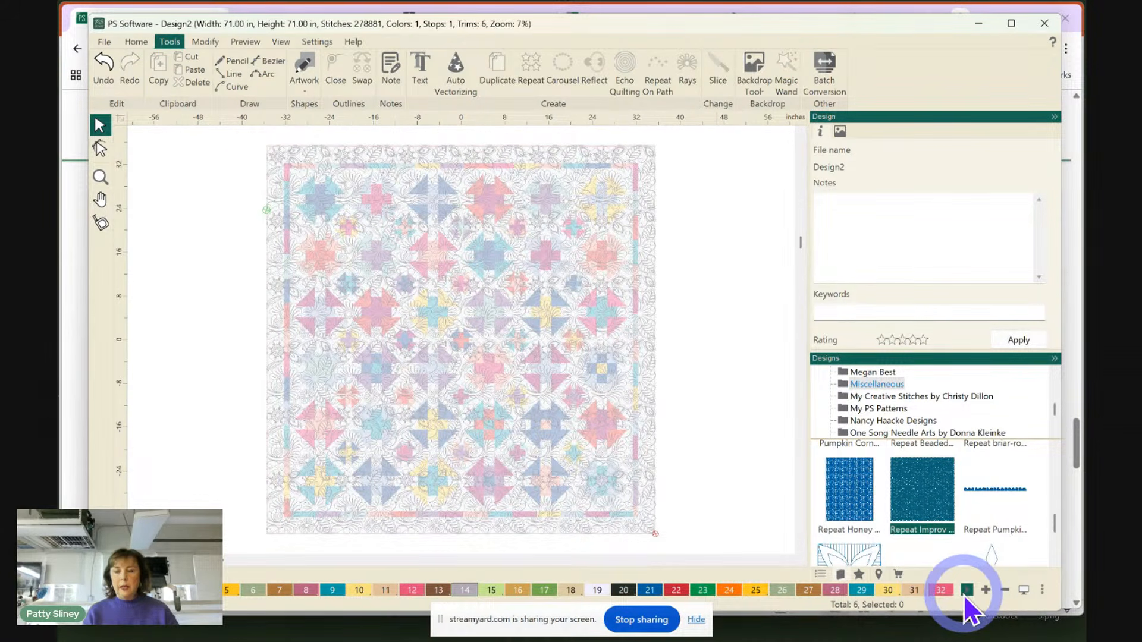
click(969, 592)
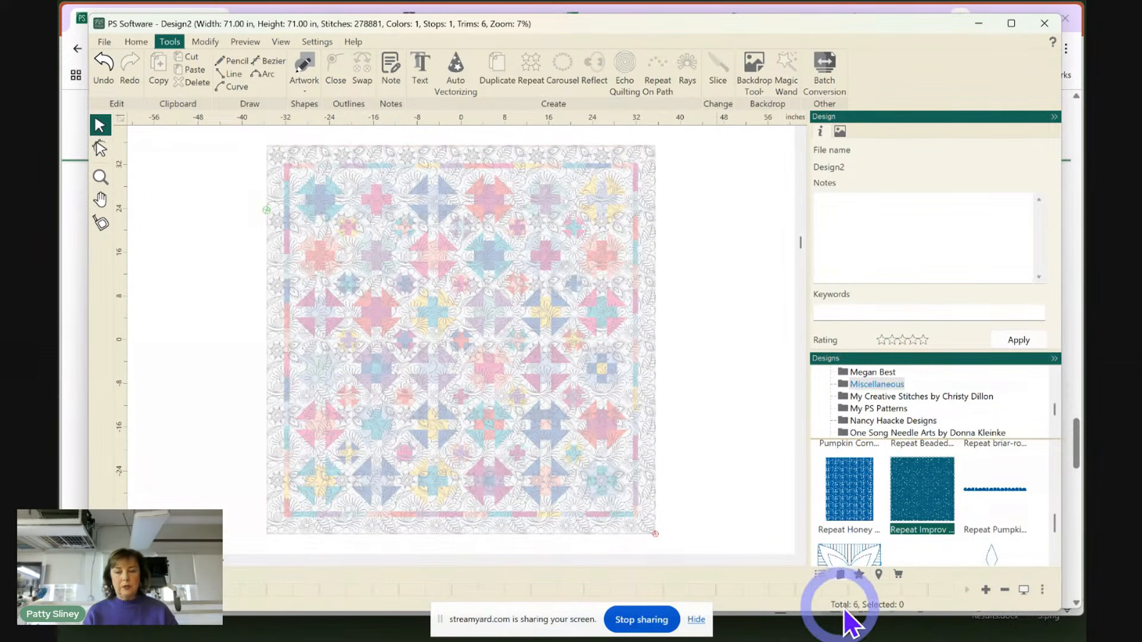
click(989, 590)
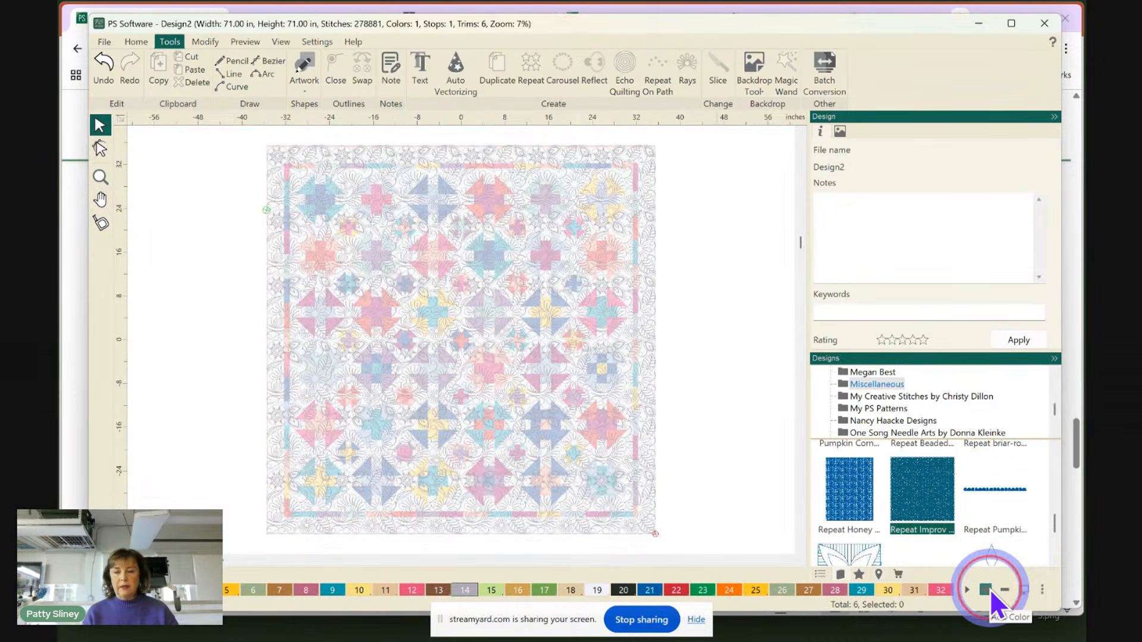
click(967, 591)
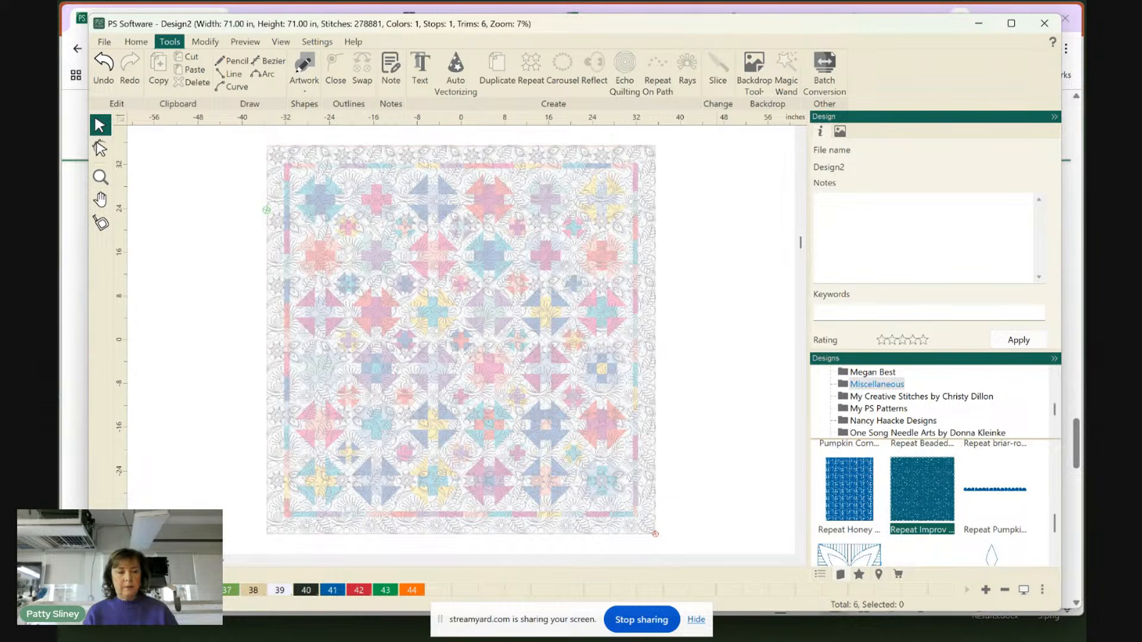
click(99, 590)
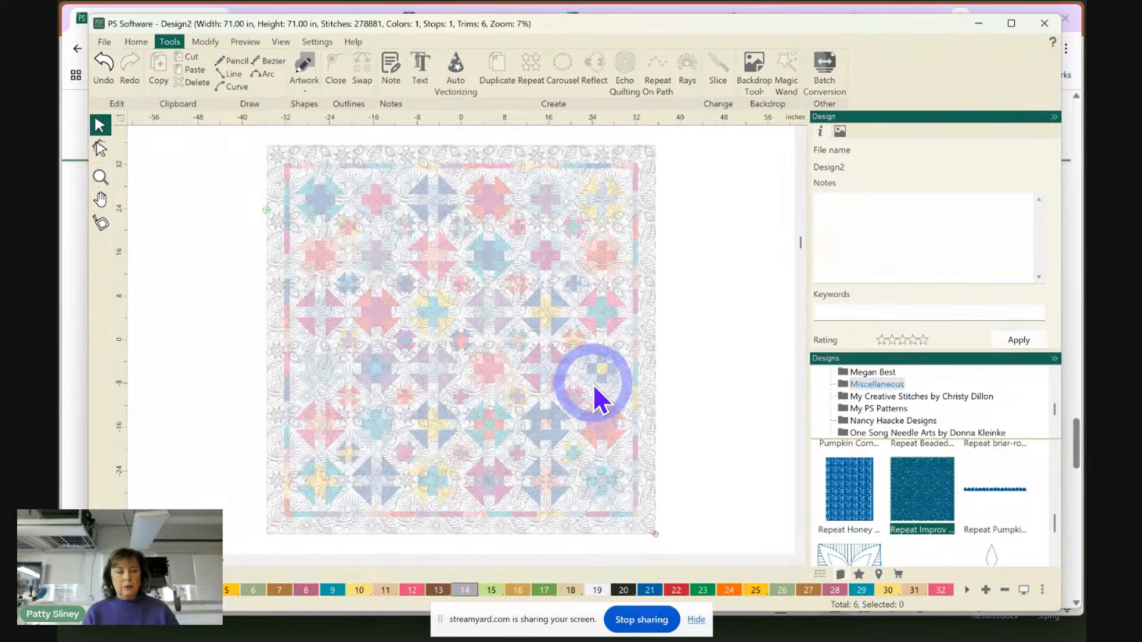
Try thread colour 9 on the quilting design, recolour it back to thread colour 14, and deselect it
click(519, 274)
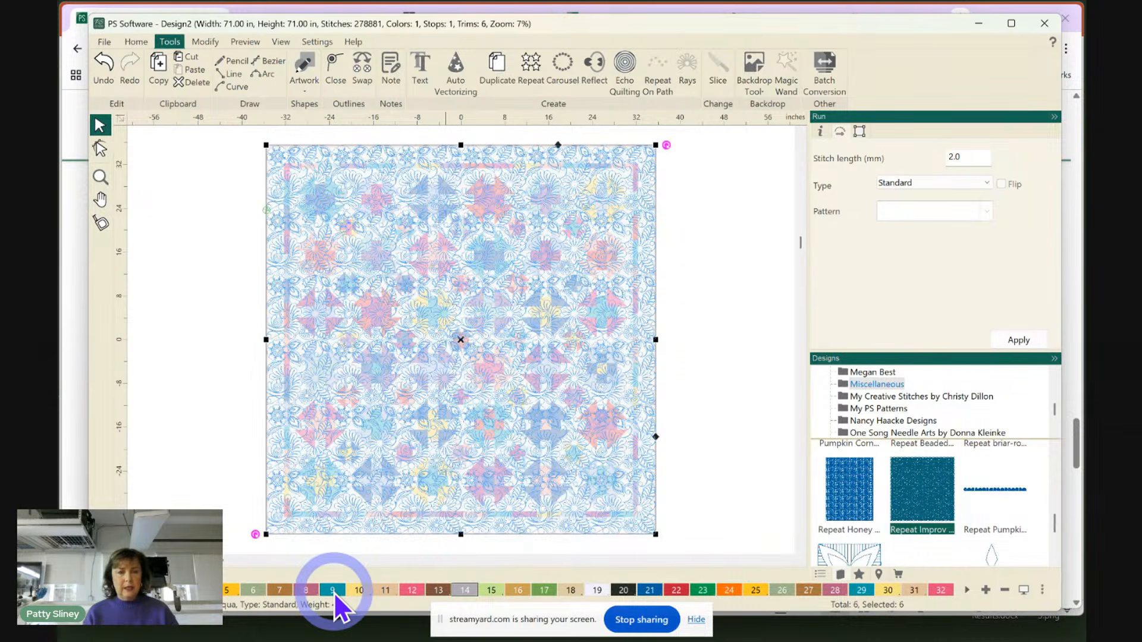
click(203, 461)
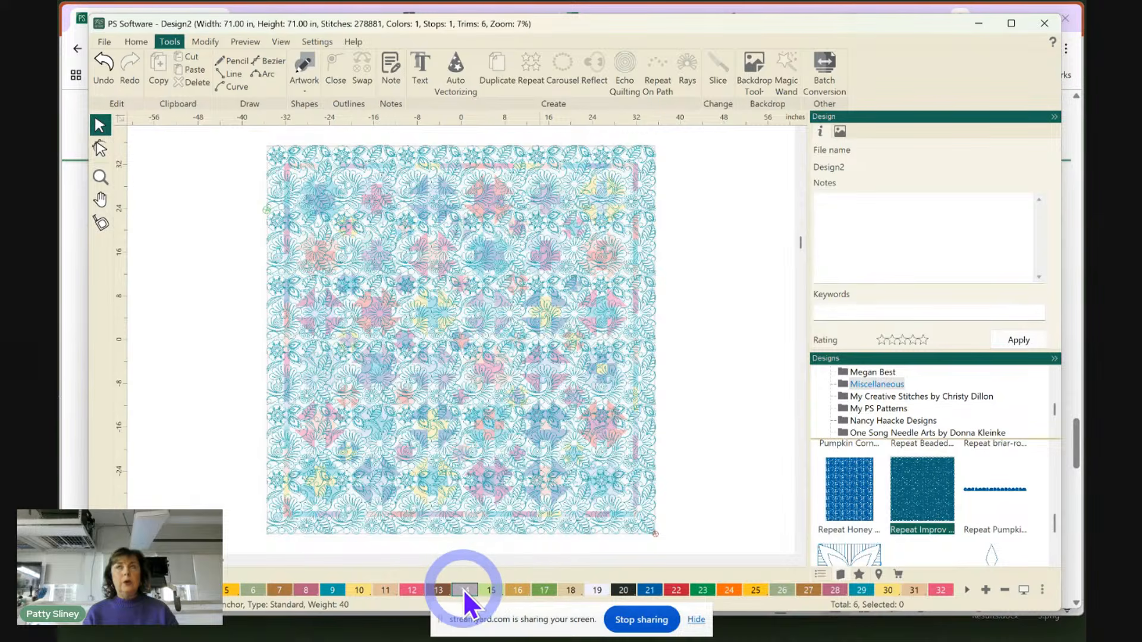
click(471, 459)
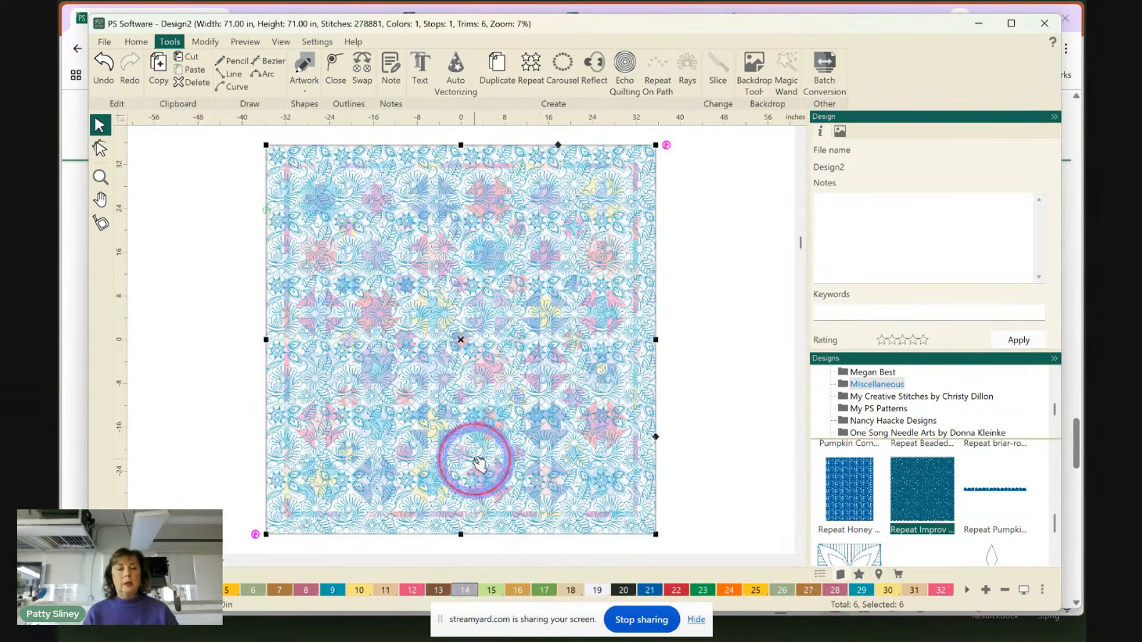
click(463, 591)
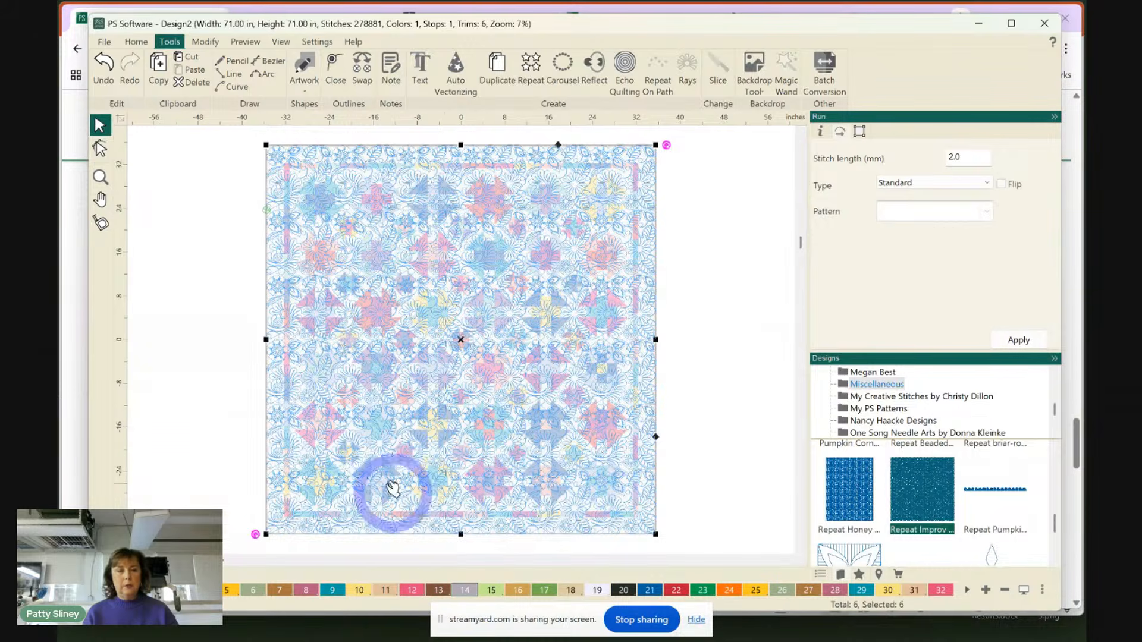
click(167, 242)
Examine up close how the quilting falls over the border and blocks at the quilt's upper-left corner, and dismiss the driver update notification
click(100, 176)
drag(252, 129, 475, 305)
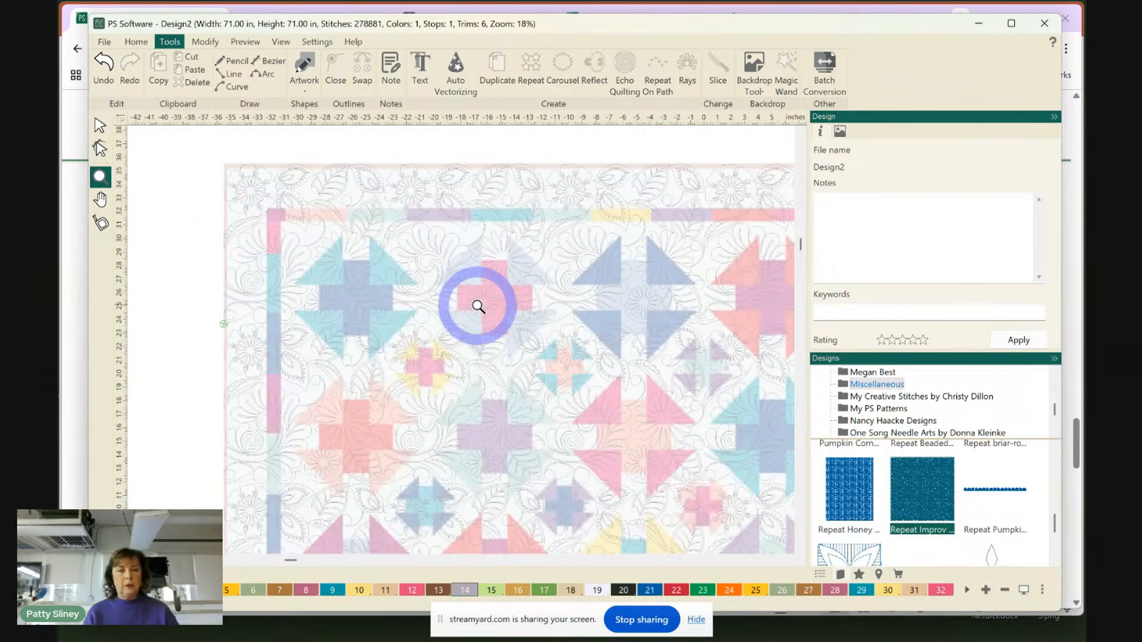
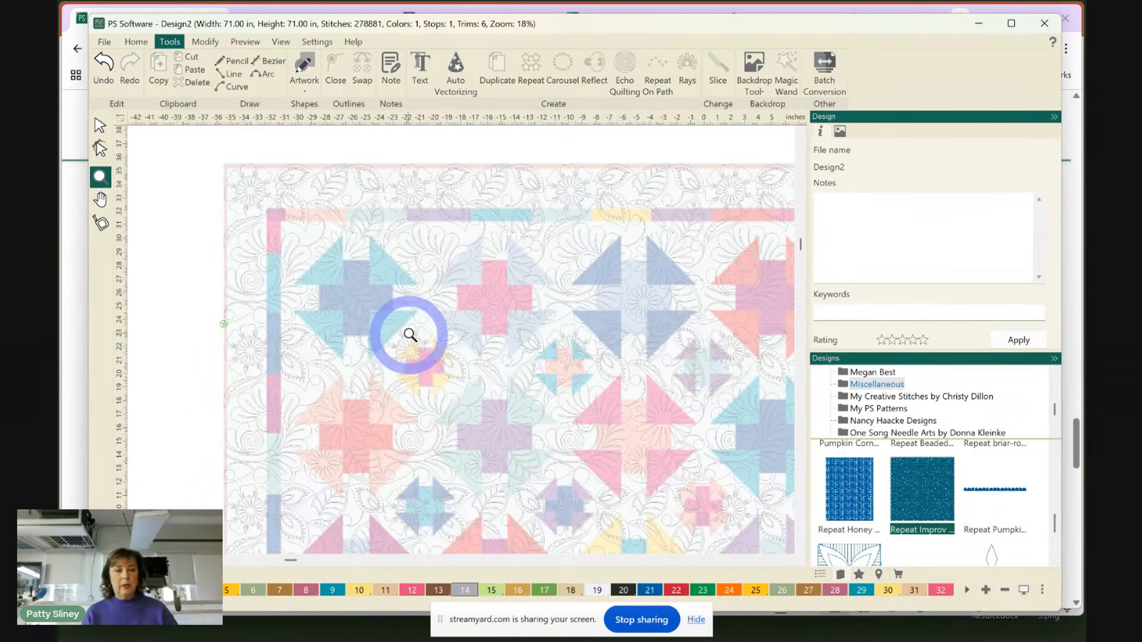
scroll(447, 291, down, 1)
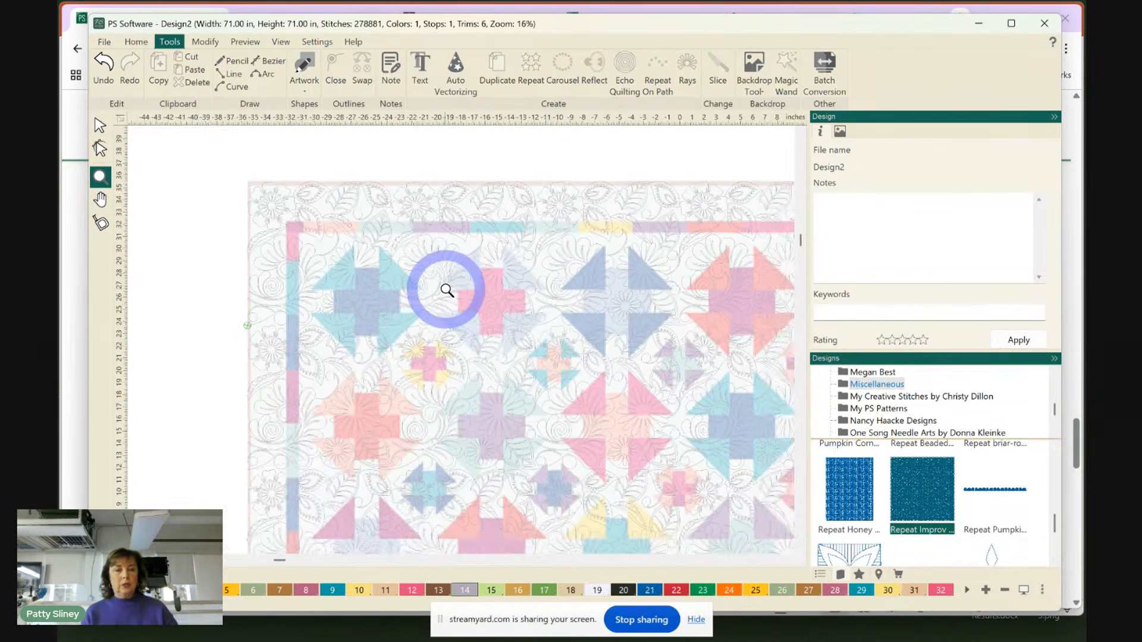
scroll(446, 290, down, 3)
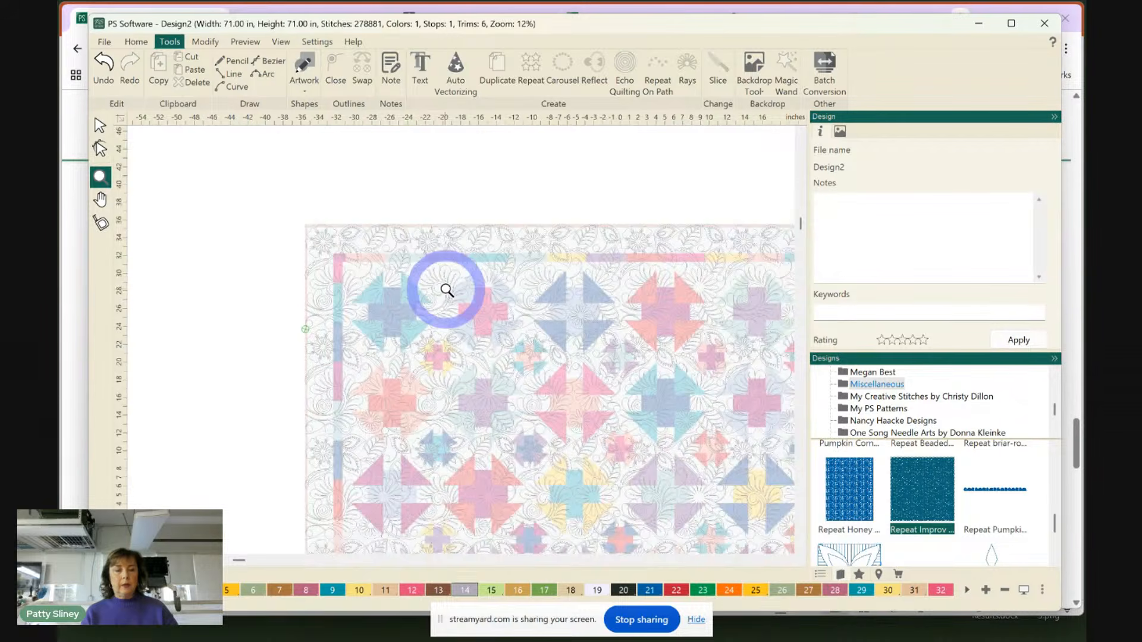
scroll(447, 291, down, 1)
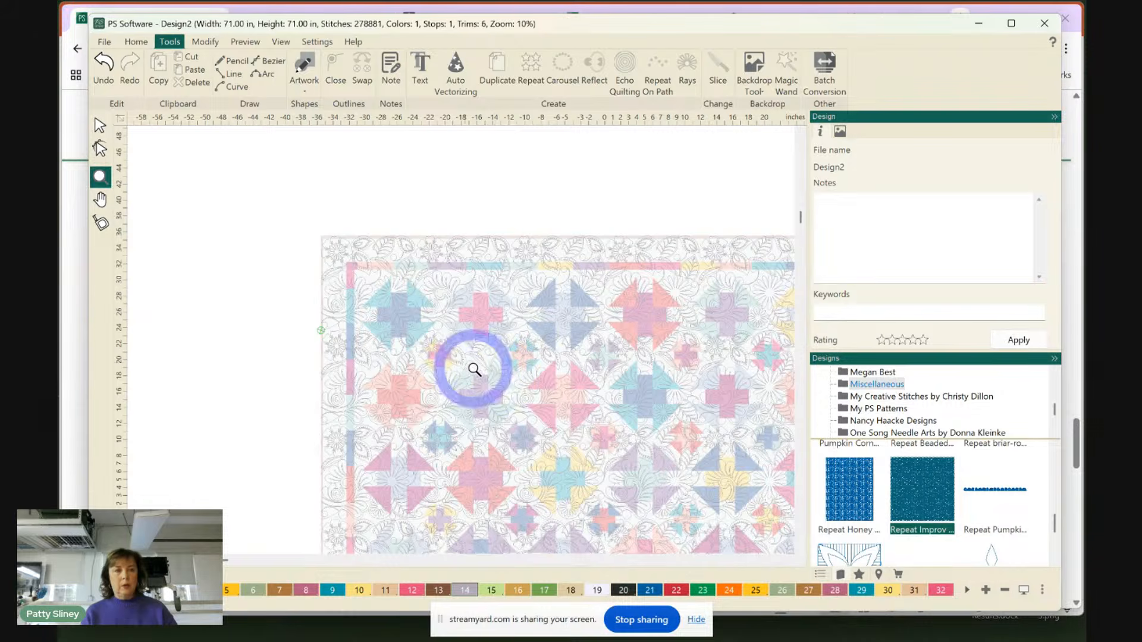
click(100, 126)
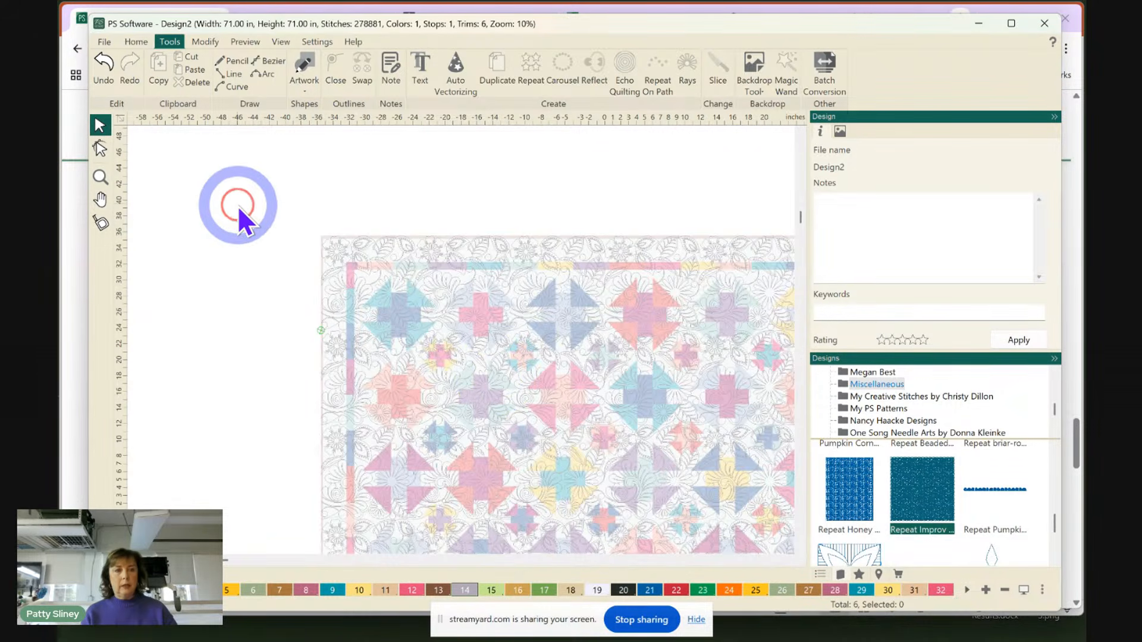
click(496, 324)
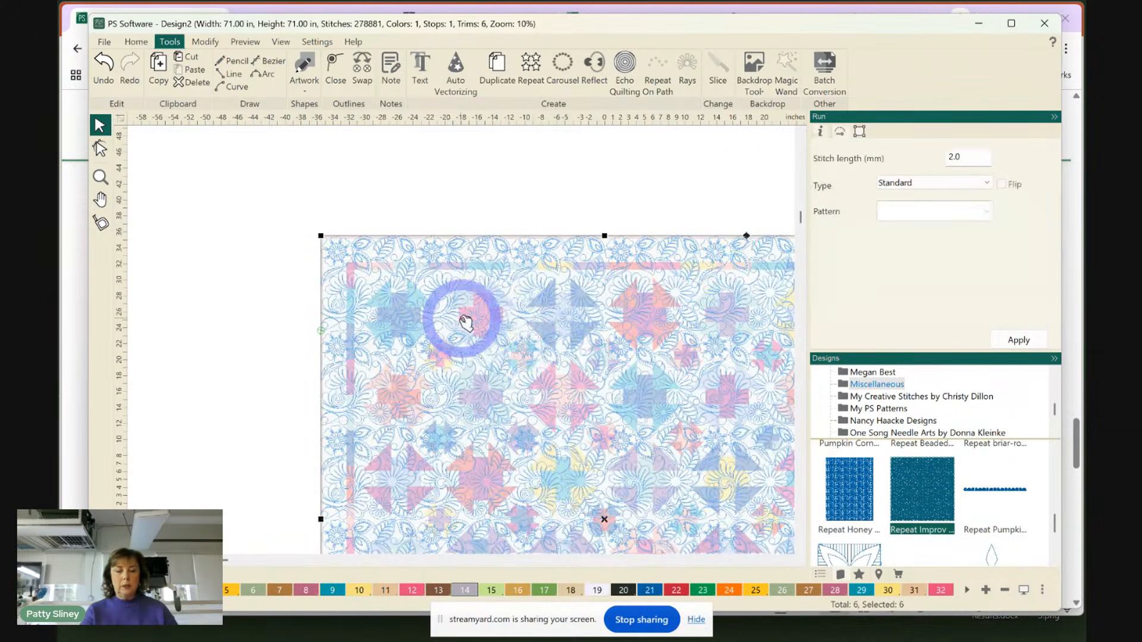
scroll(465, 323, down, 1)
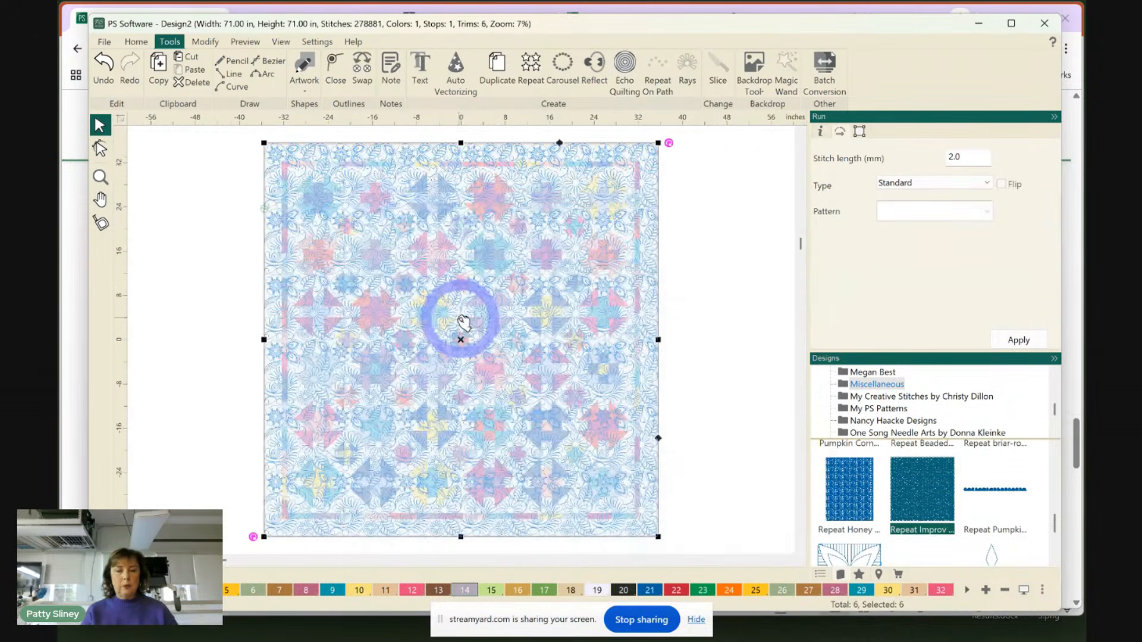
click(718, 309)
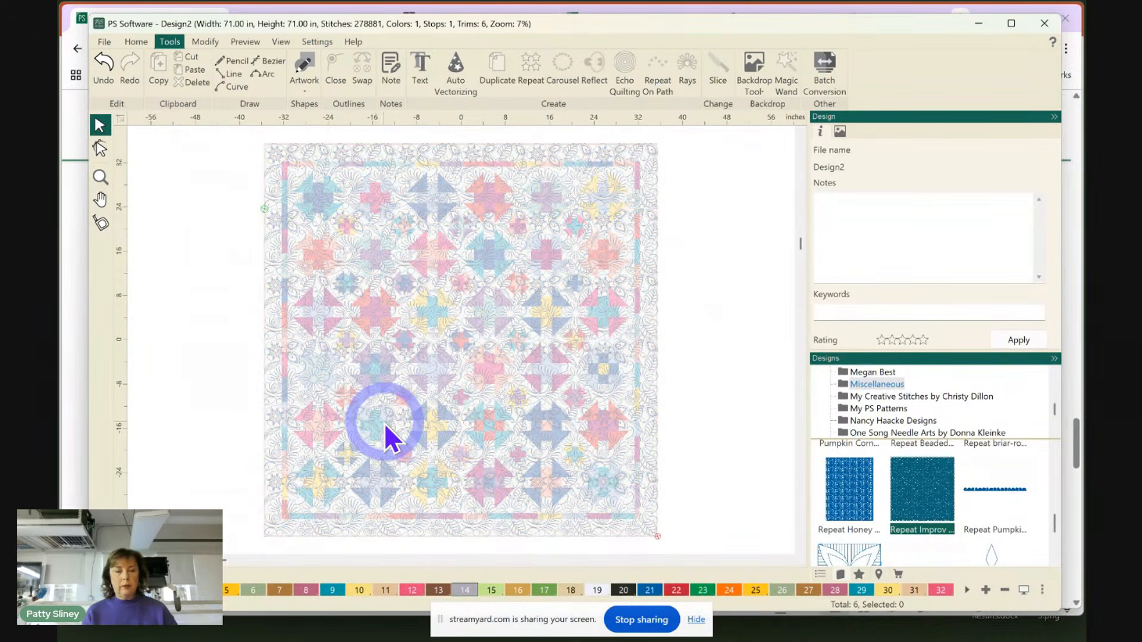
click(100, 176)
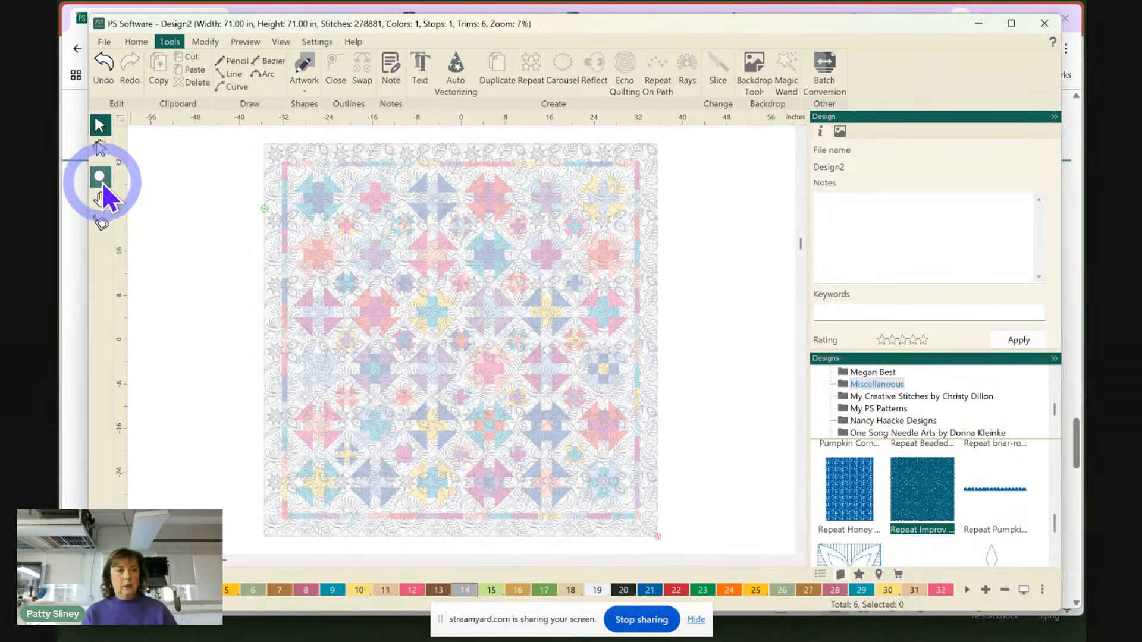
drag(248, 134, 484, 347)
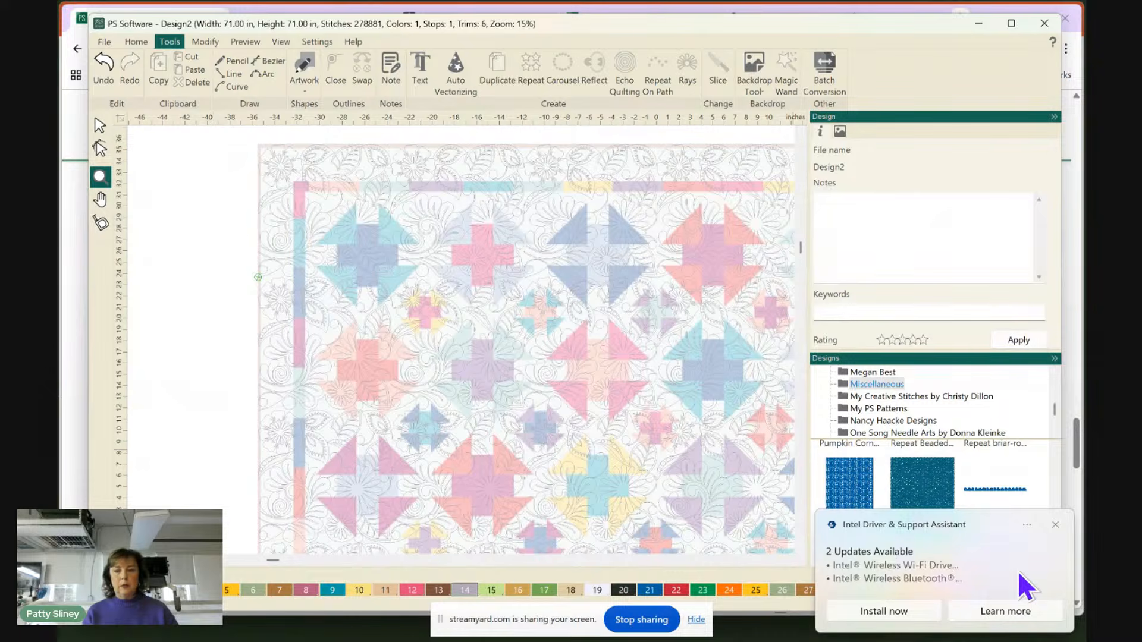
click(1056, 526)
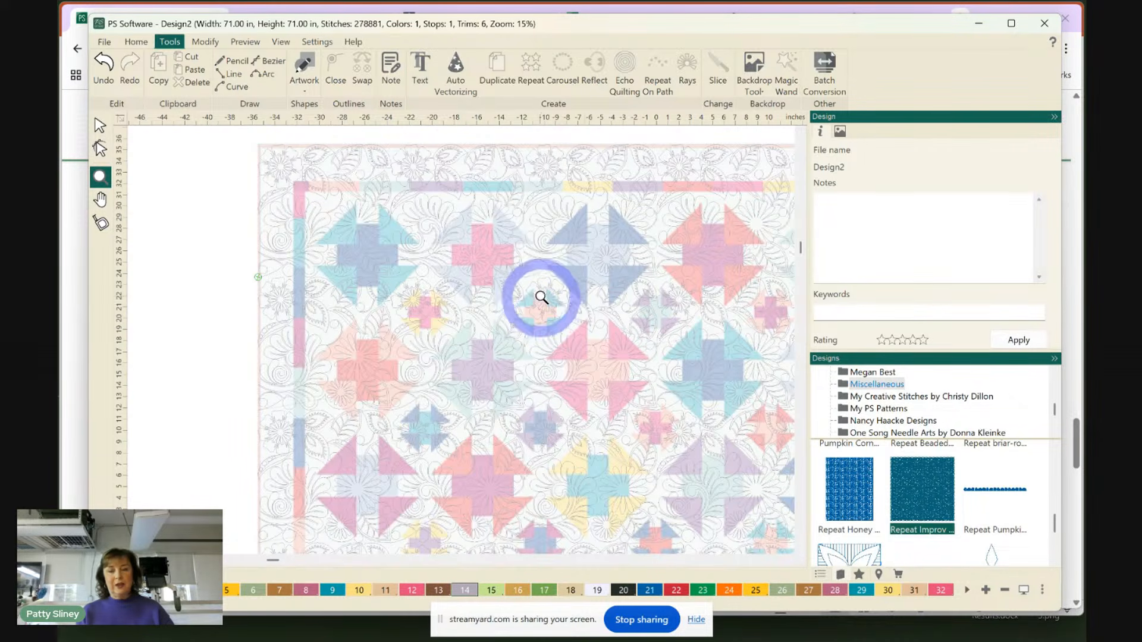
Switch to the browser to check the viewer comments in the StreamYard studio, and return to PS Software
mouse_move(768, 628)
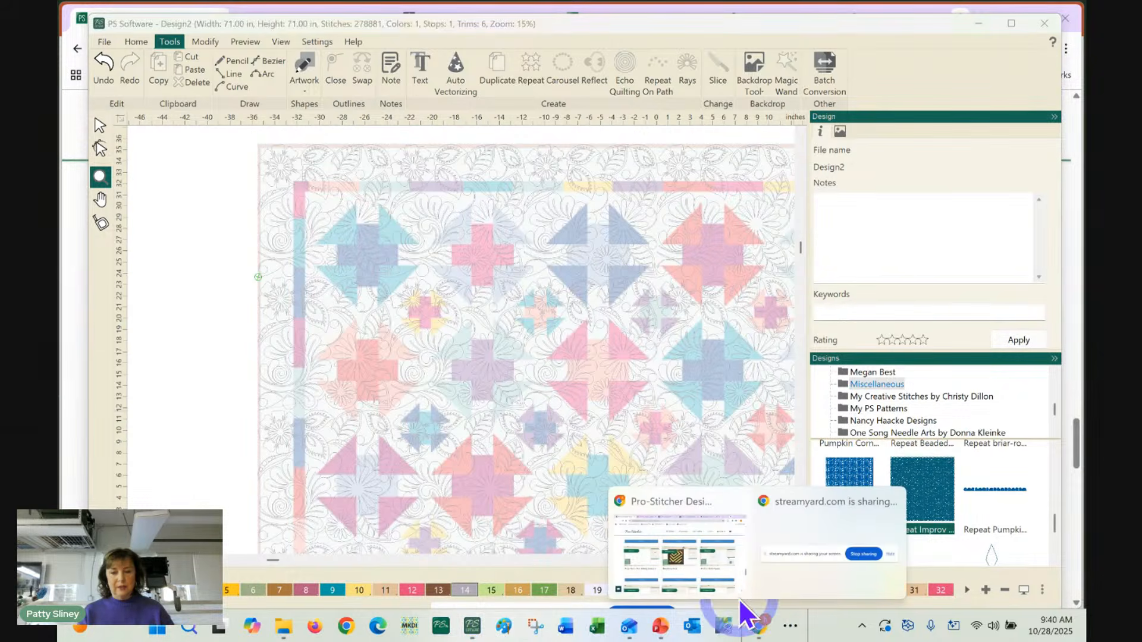
click(685, 501)
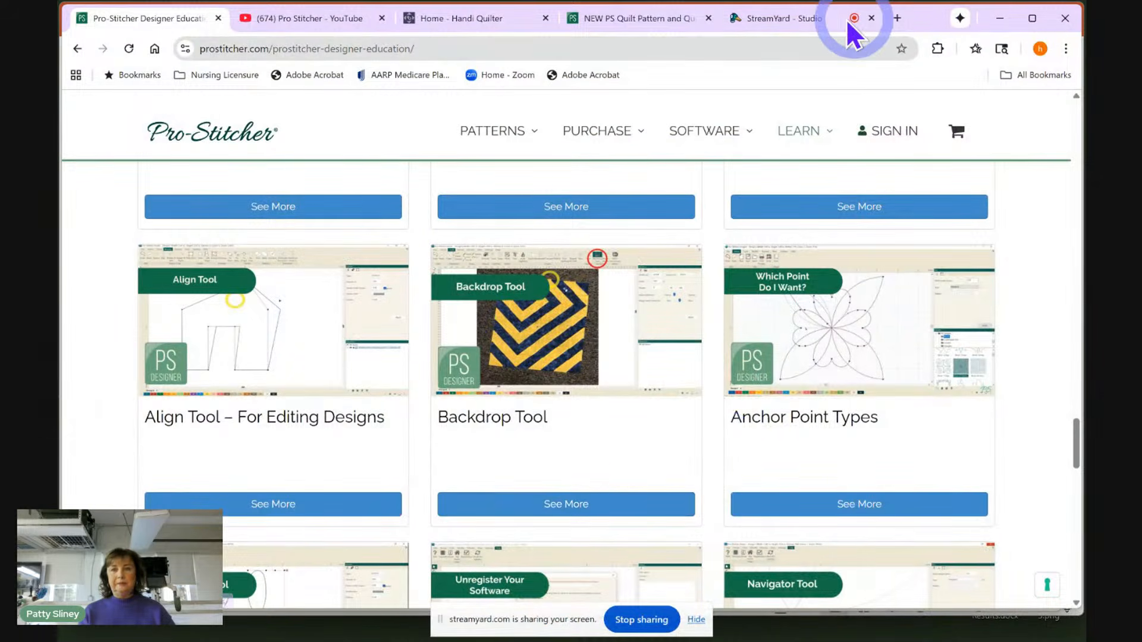
click(784, 19)
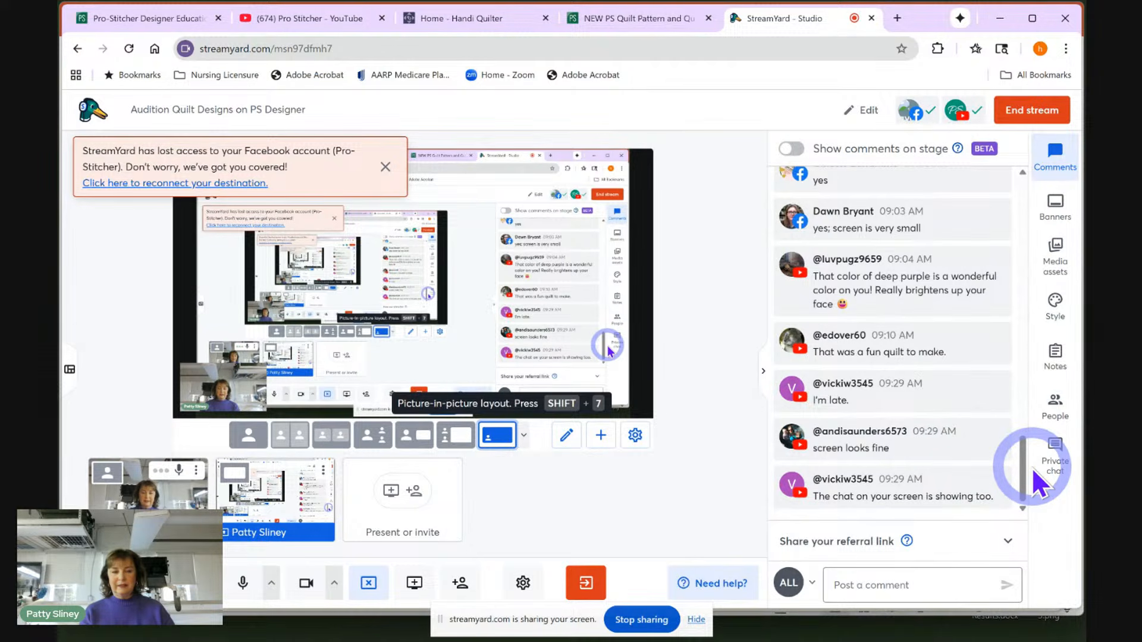
mouse_move(1007, 431)
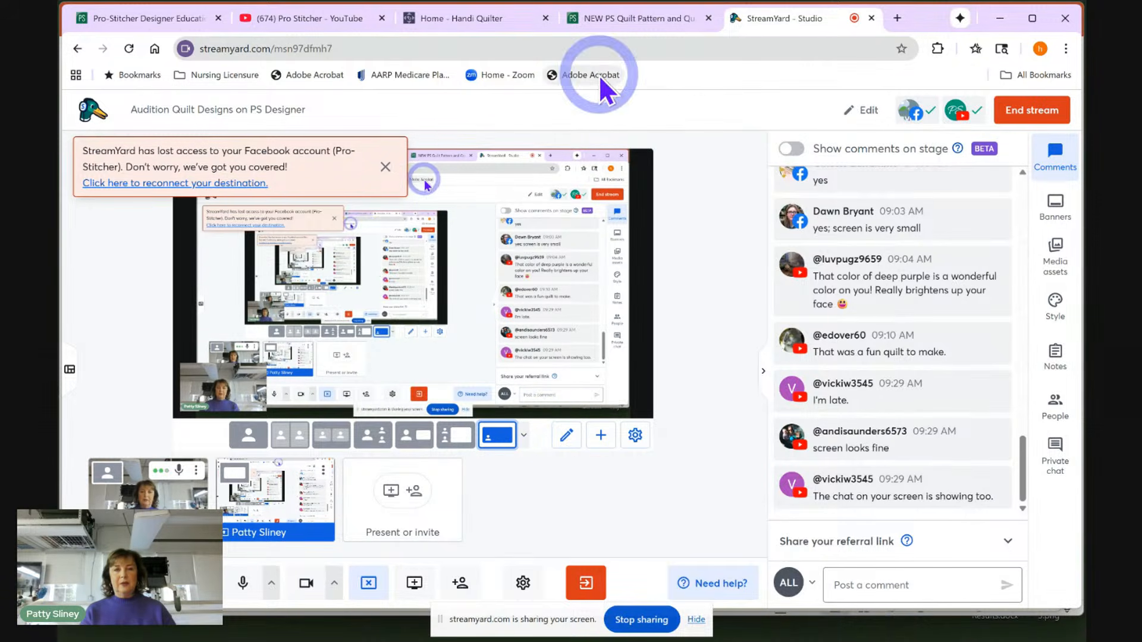
mouse_move(485, 639)
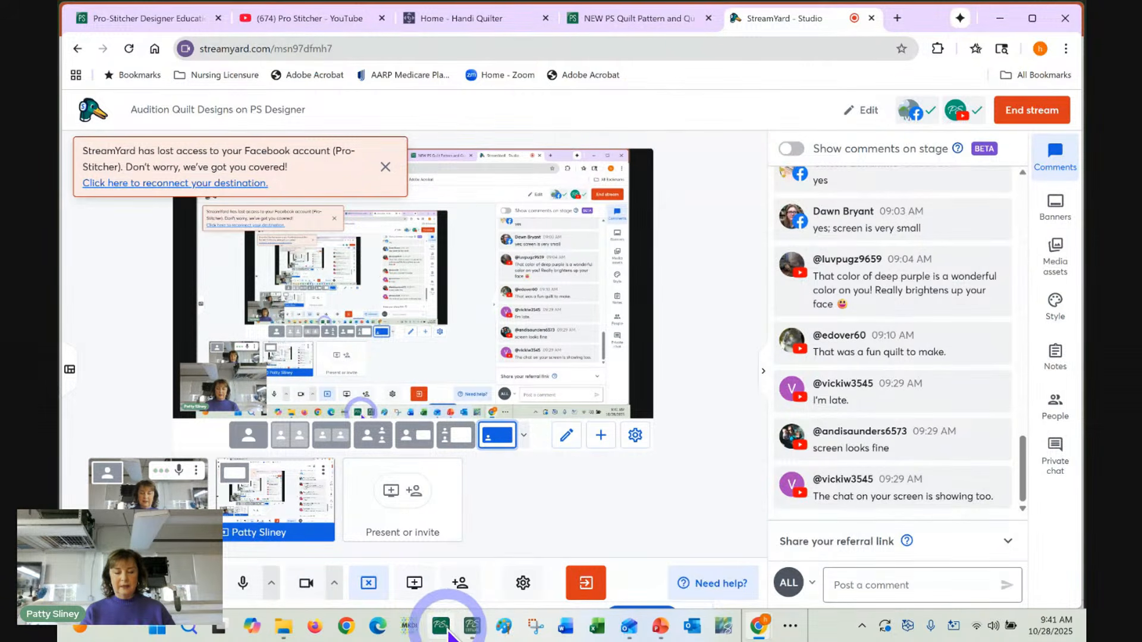
click(475, 633)
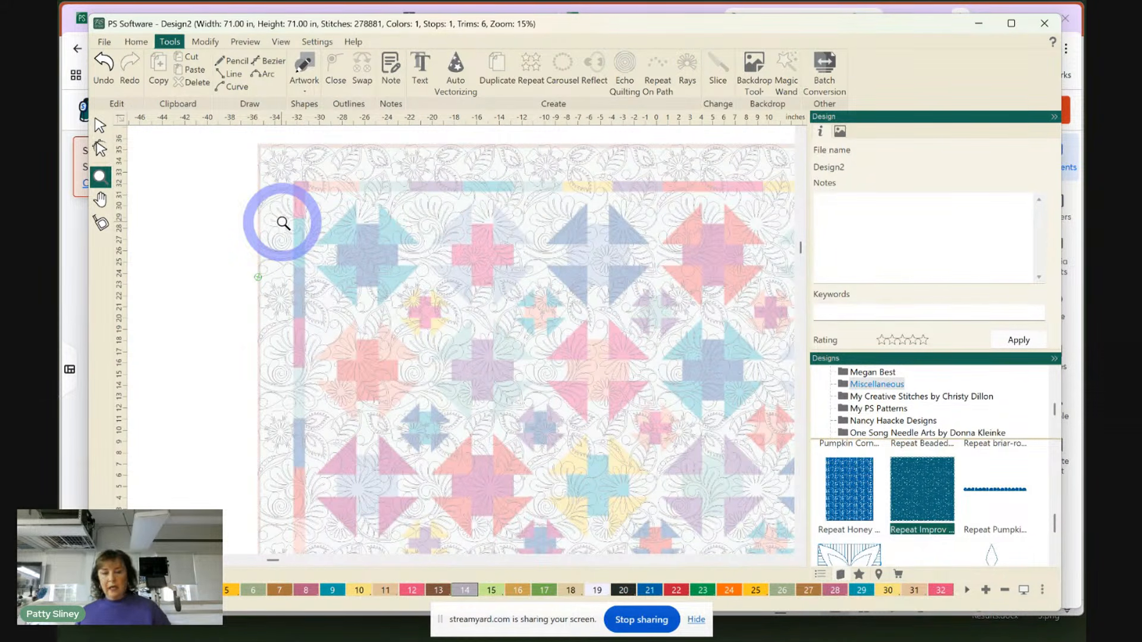
Create a new design and load the image Santorini Quilt PBS Fabrics 54 x 72.JPG as its backdrop
click(131, 44)
click(156, 69)
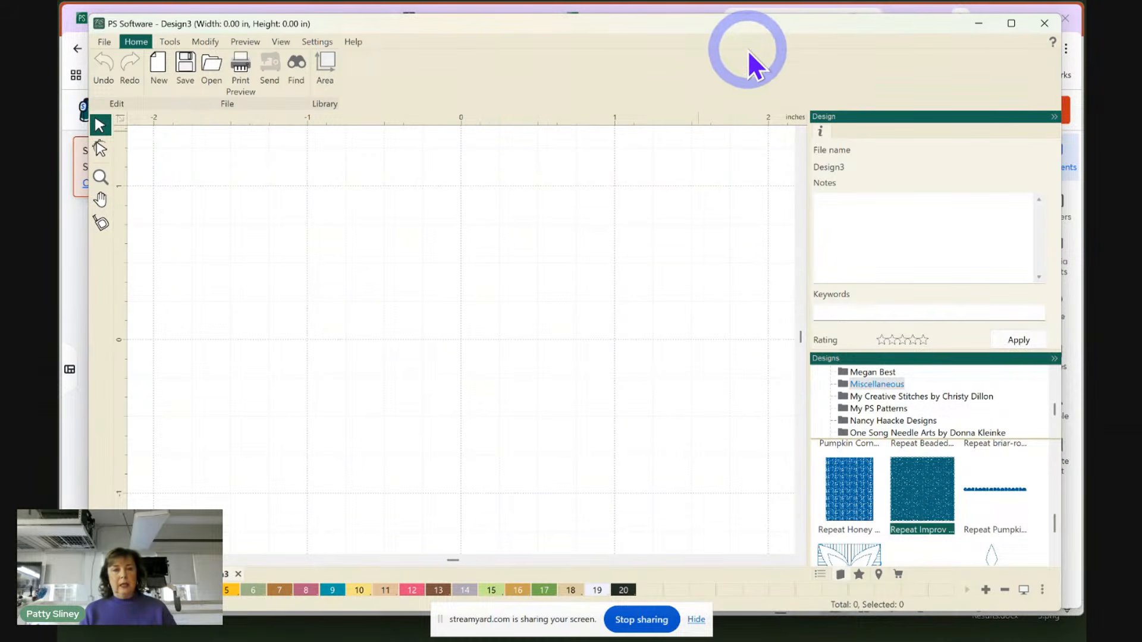
click(170, 42)
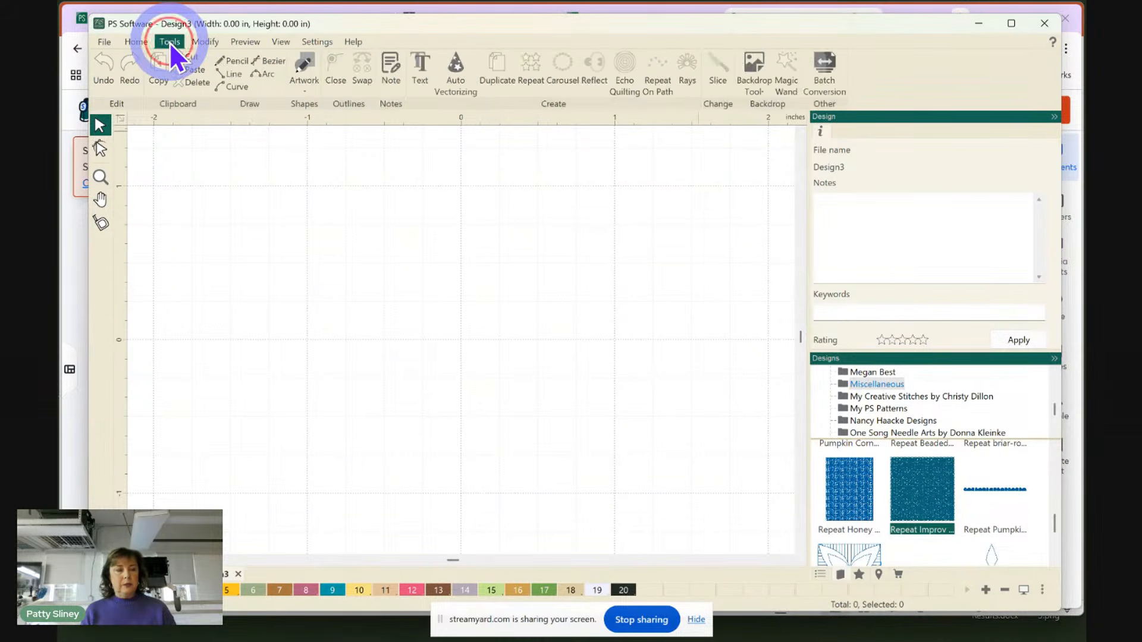
click(759, 87)
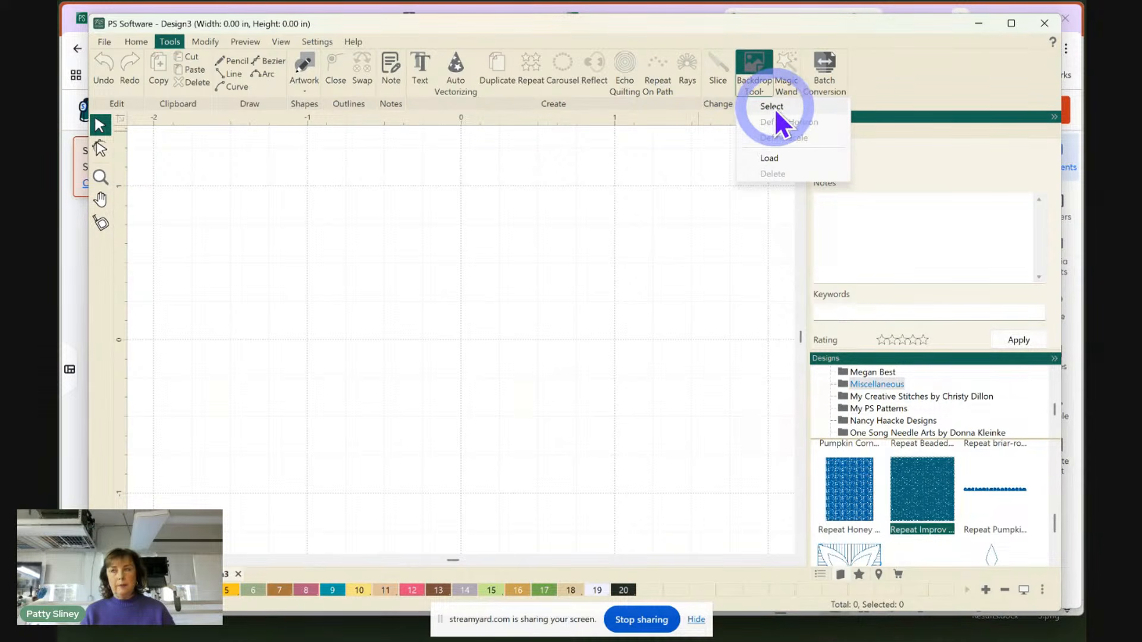
click(773, 109)
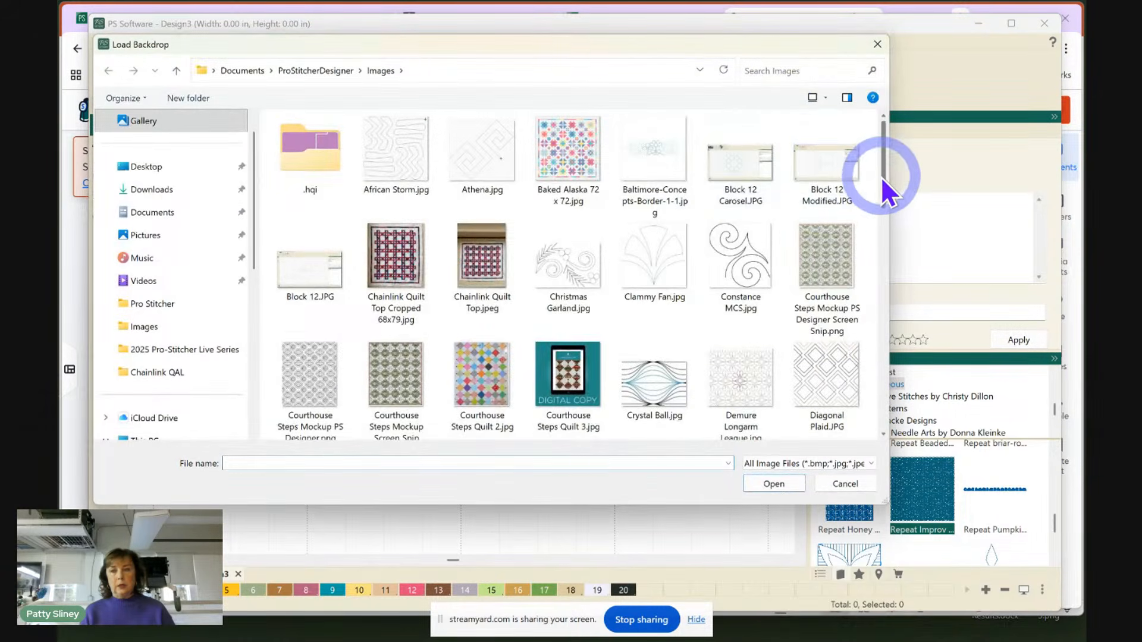
drag(882, 177, 736, 348)
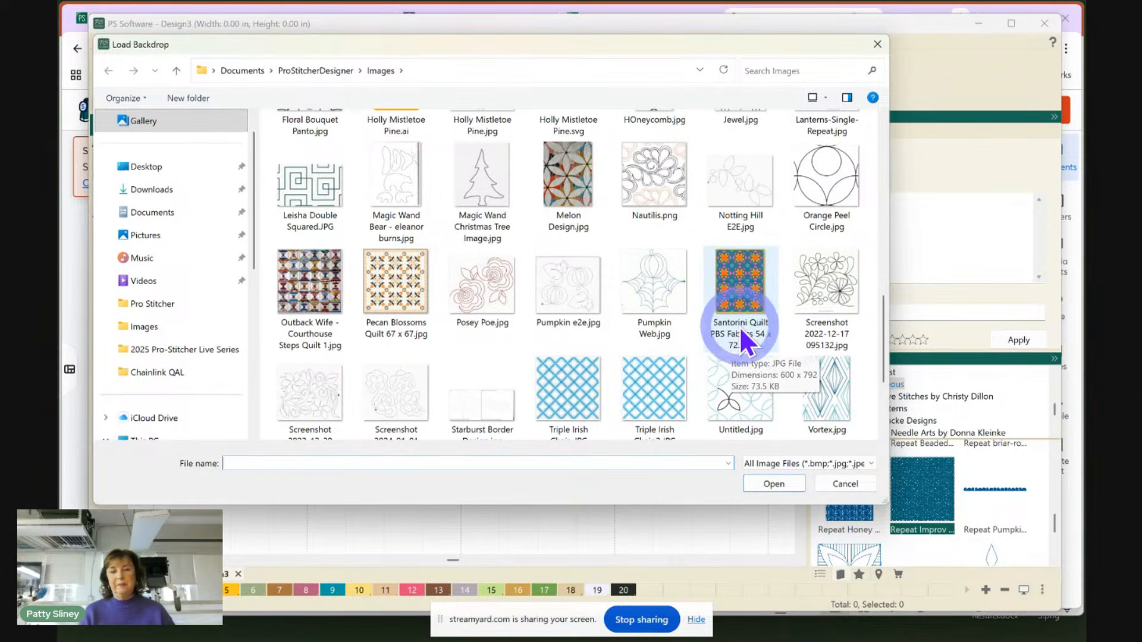
click(737, 291)
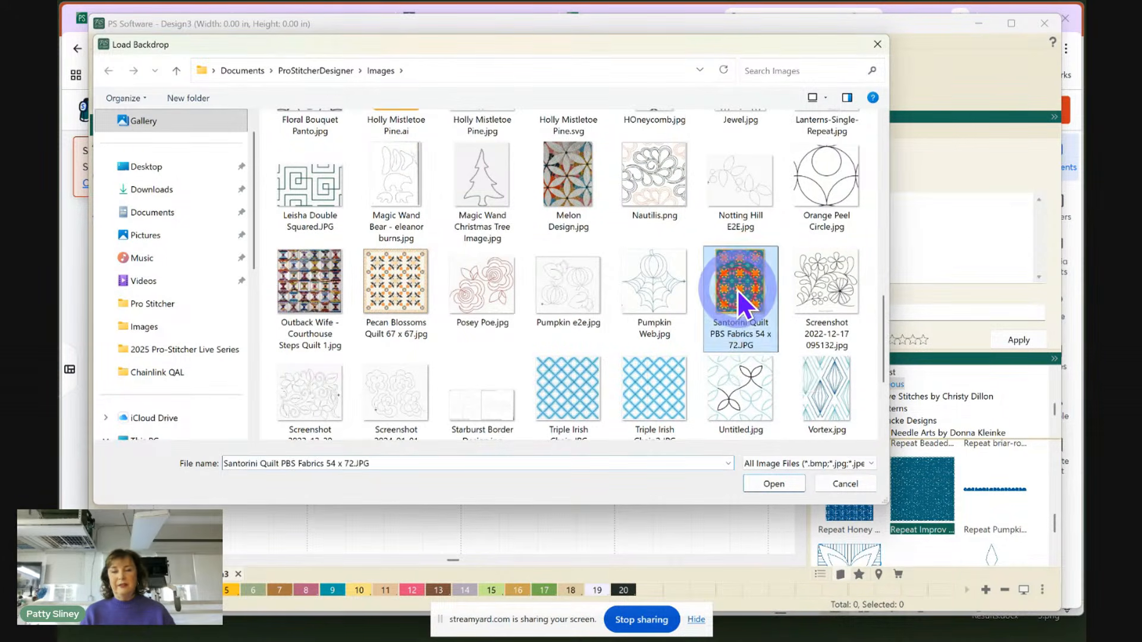
click(768, 484)
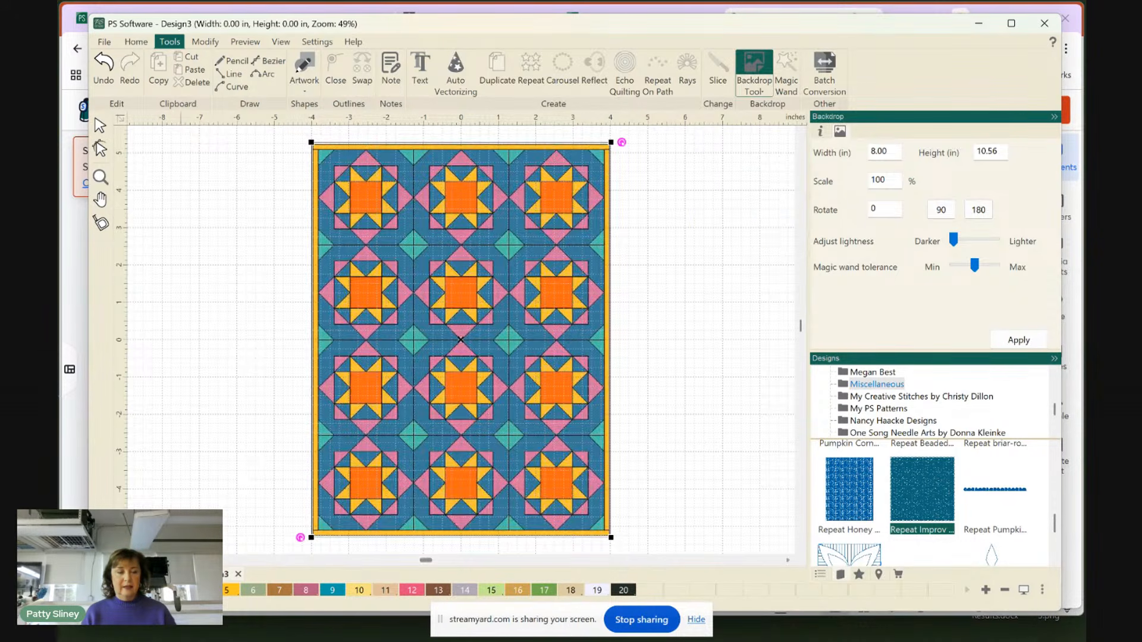
Set the Santorini quilt backdrop's width to 53 inches, apply it, and fit the whole quilt in view
click(174, 575)
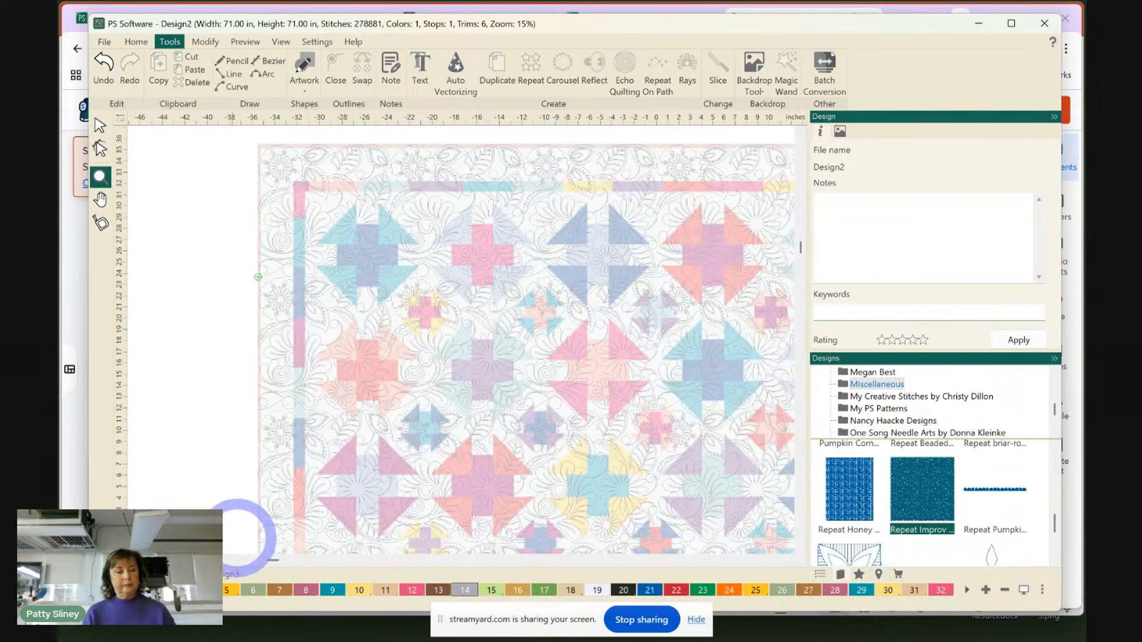
click(230, 574)
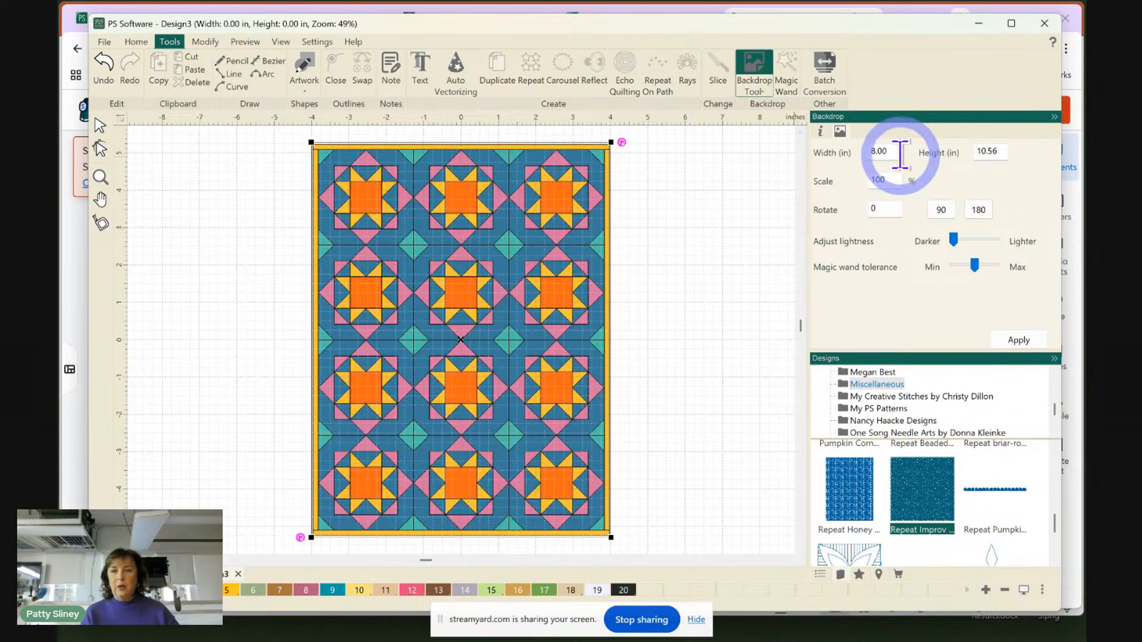
drag(894, 153, 875, 153)
text(53)
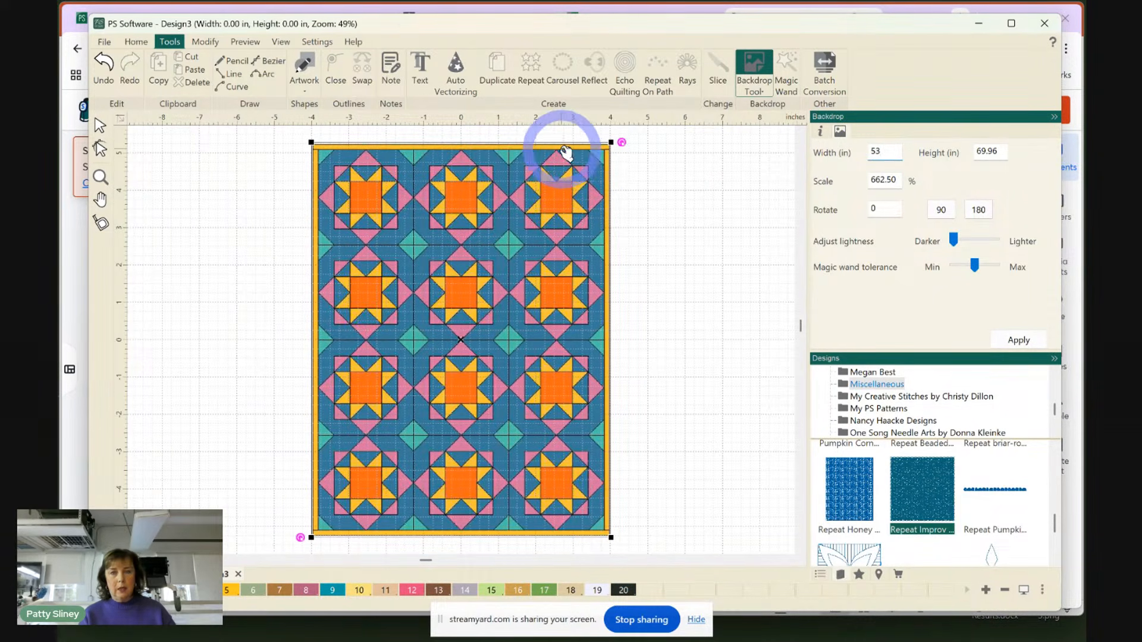
click(1022, 342)
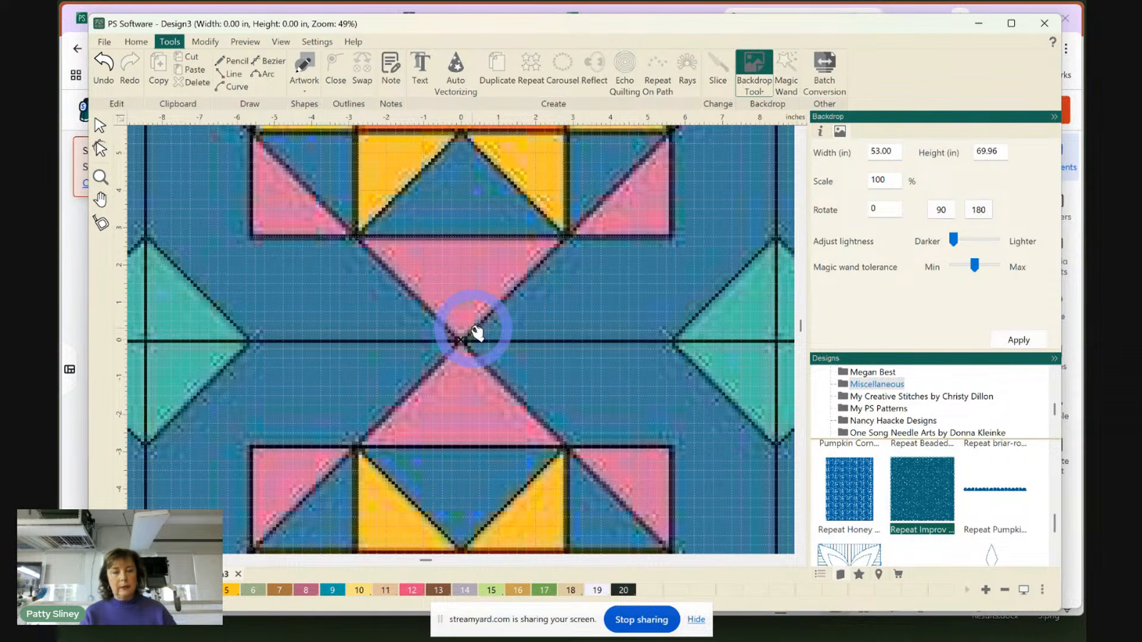
key(0)
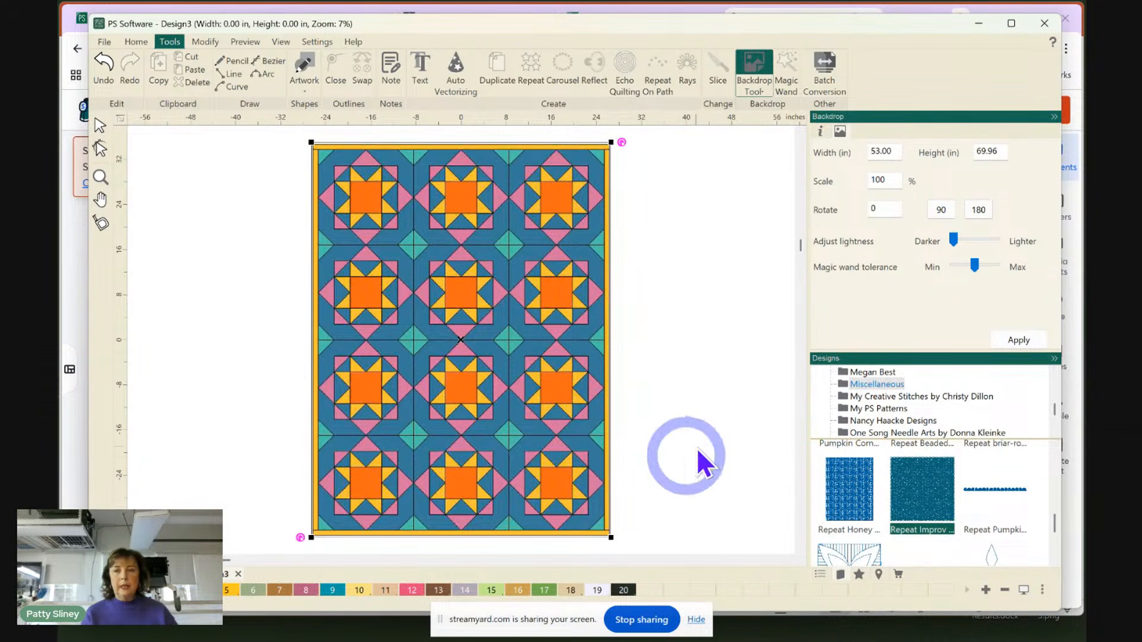
Lighten the quilt backdrop to slightly above the middle of the lightness range and apply the change
click(979, 239)
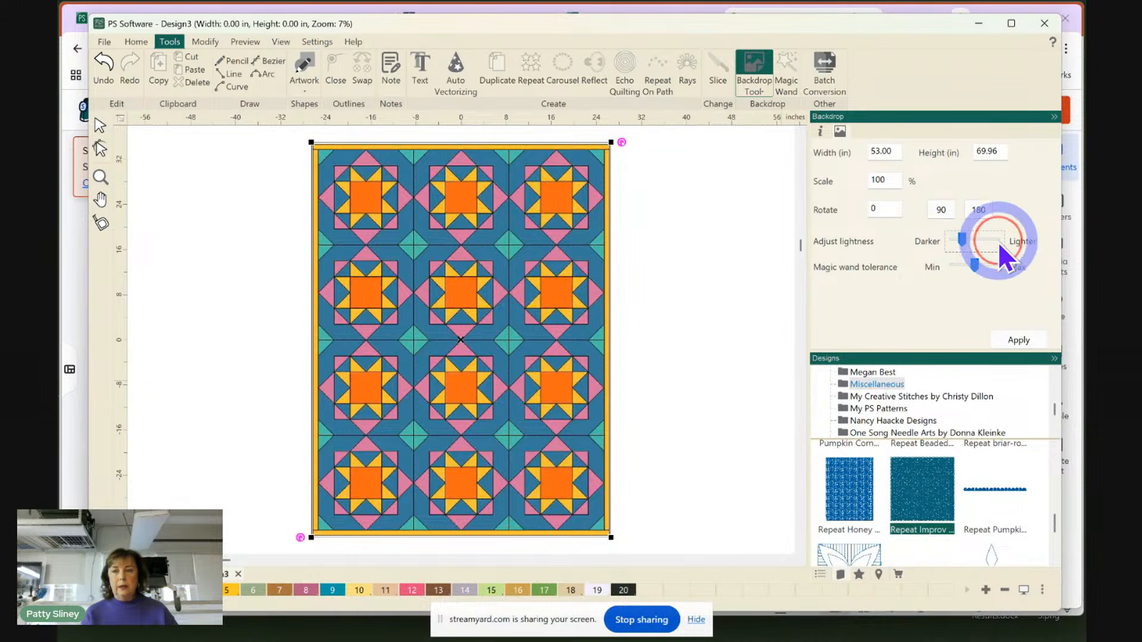
click(992, 243)
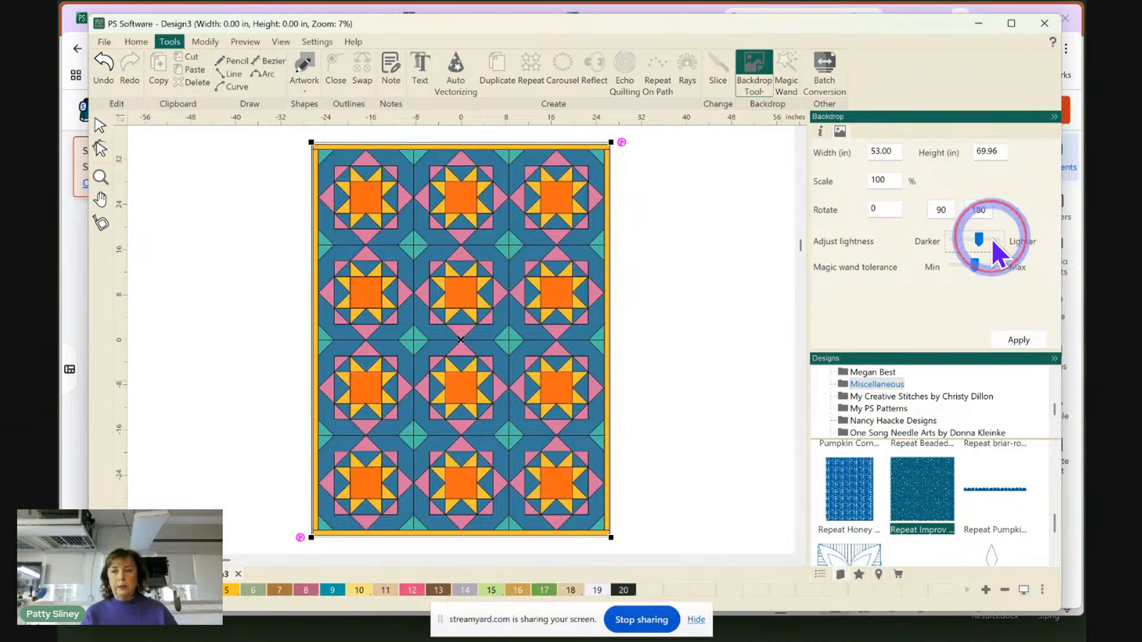
click(1012, 347)
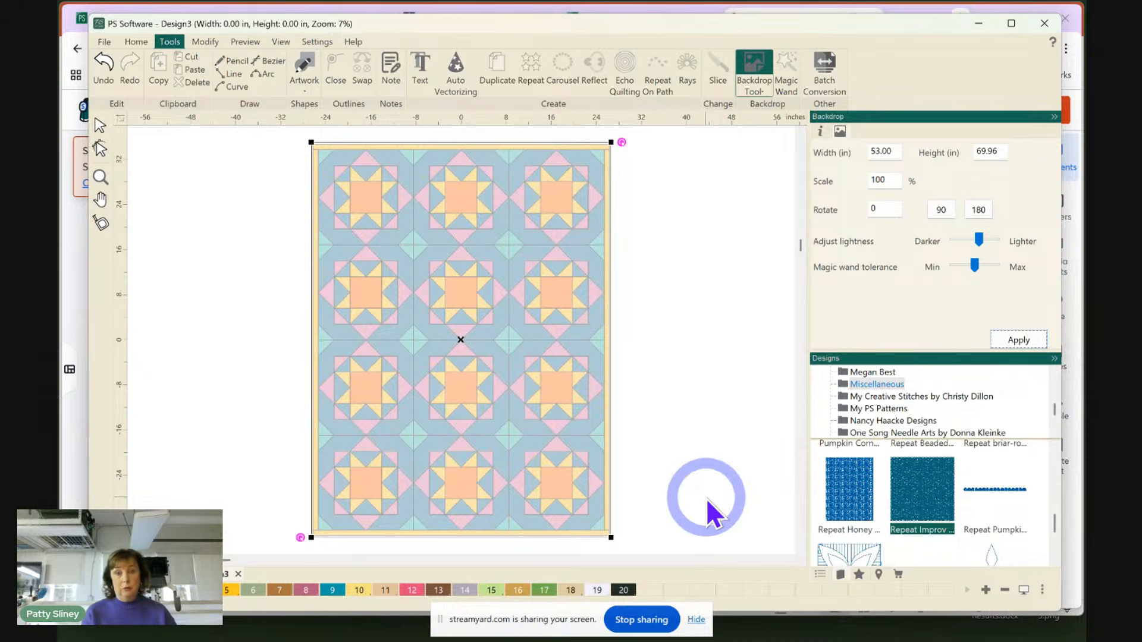
Switch to Pro-Stitcher Premium
mouse_move(683, 641)
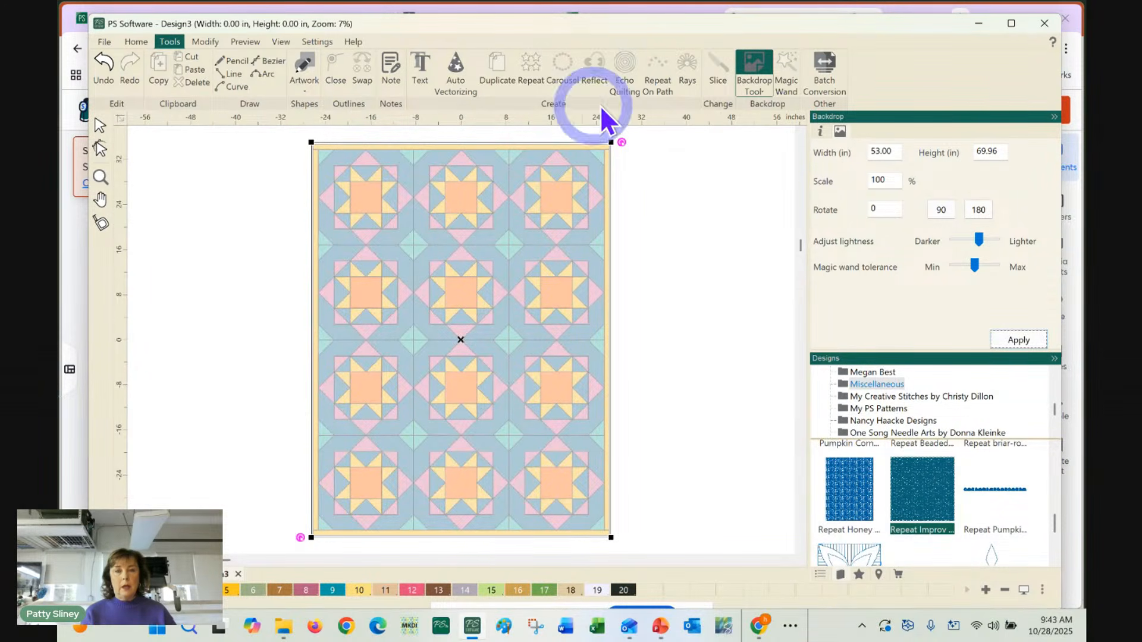
click(792, 630)
click(838, 583)
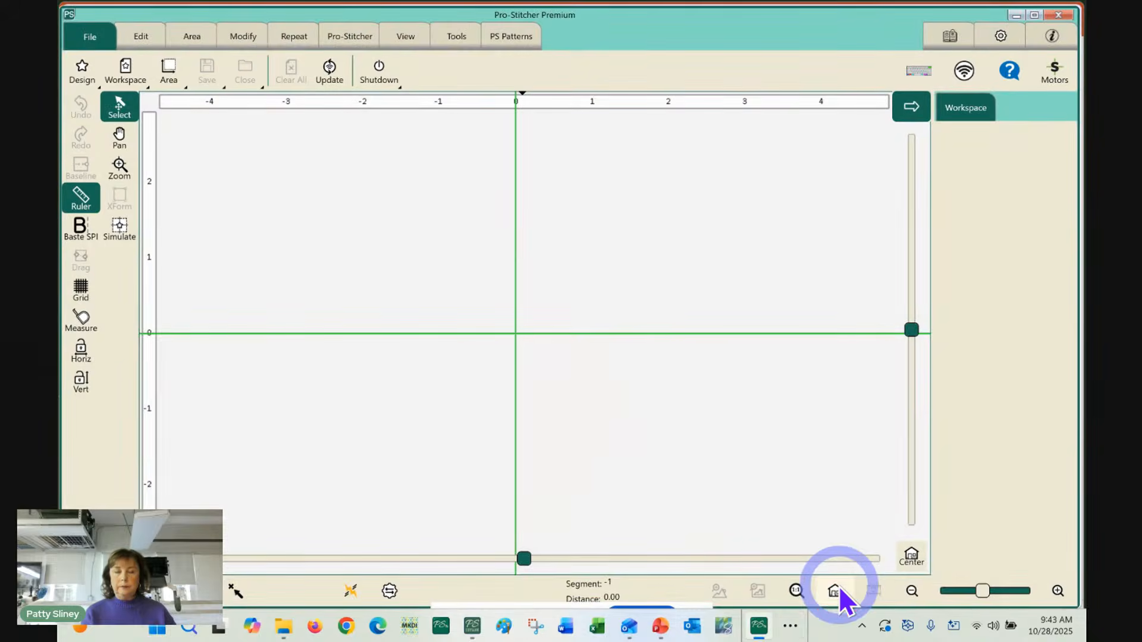
click(623, 23)
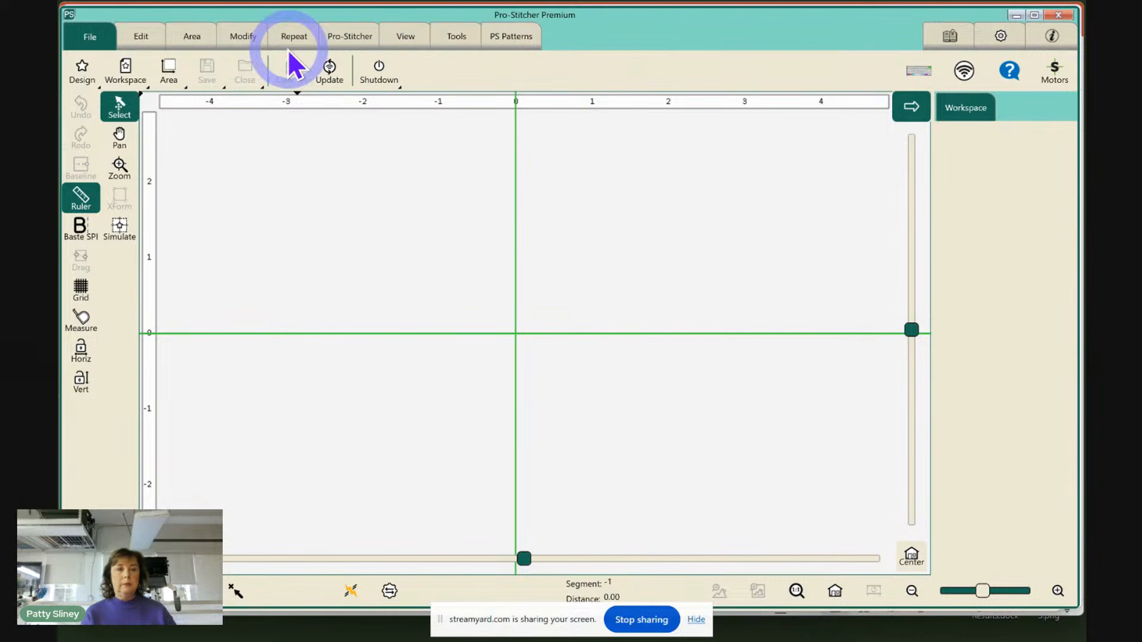
Create a two-corner area 54 inches wide and 72 inches high, and centre it in the view
click(199, 37)
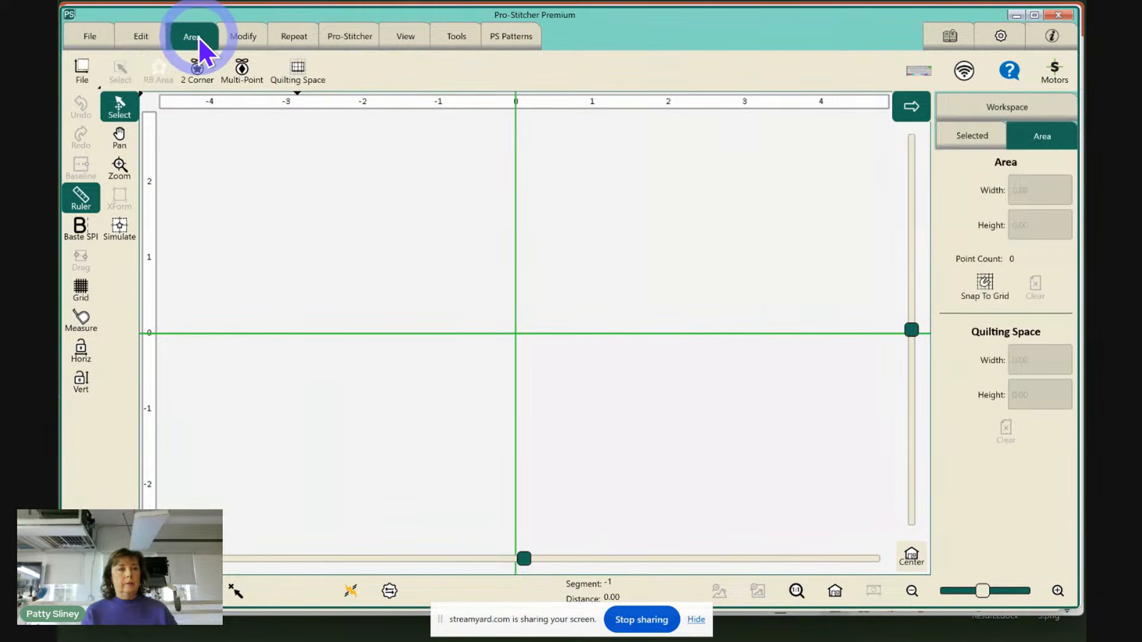
click(199, 73)
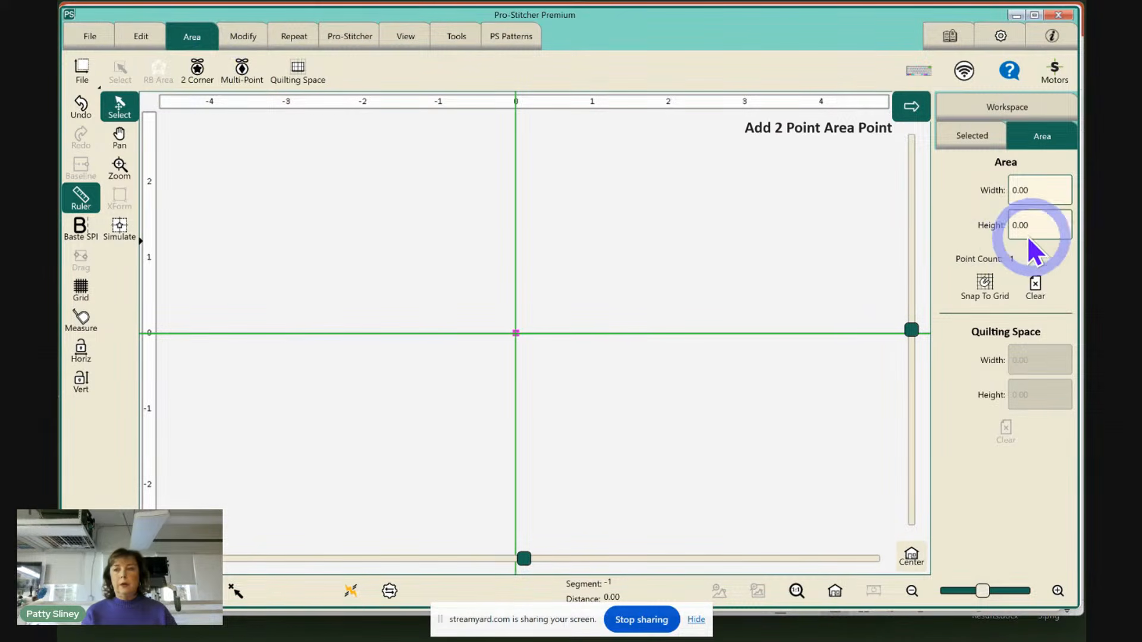
click(1038, 189)
click(863, 279)
click(977, 341)
click(1038, 225)
click(863, 274)
click(901, 354)
click(994, 382)
click(836, 592)
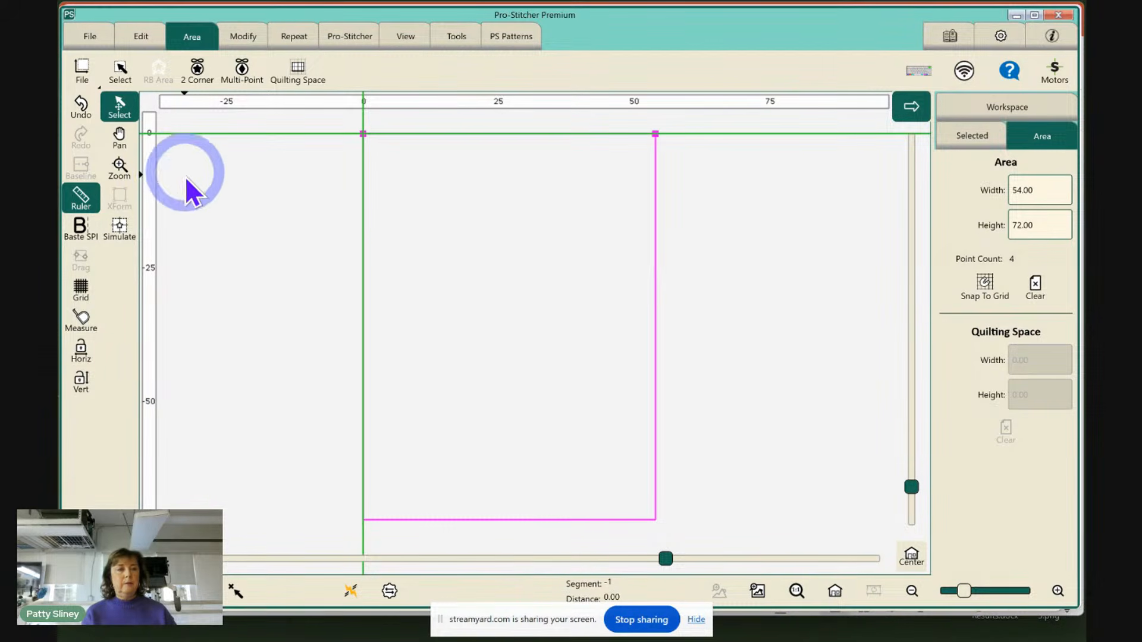
Simulate the machine position just outside the area's upper-left corner, open the recent design Honey Honey, and check its file location
click(116, 231)
click(348, 128)
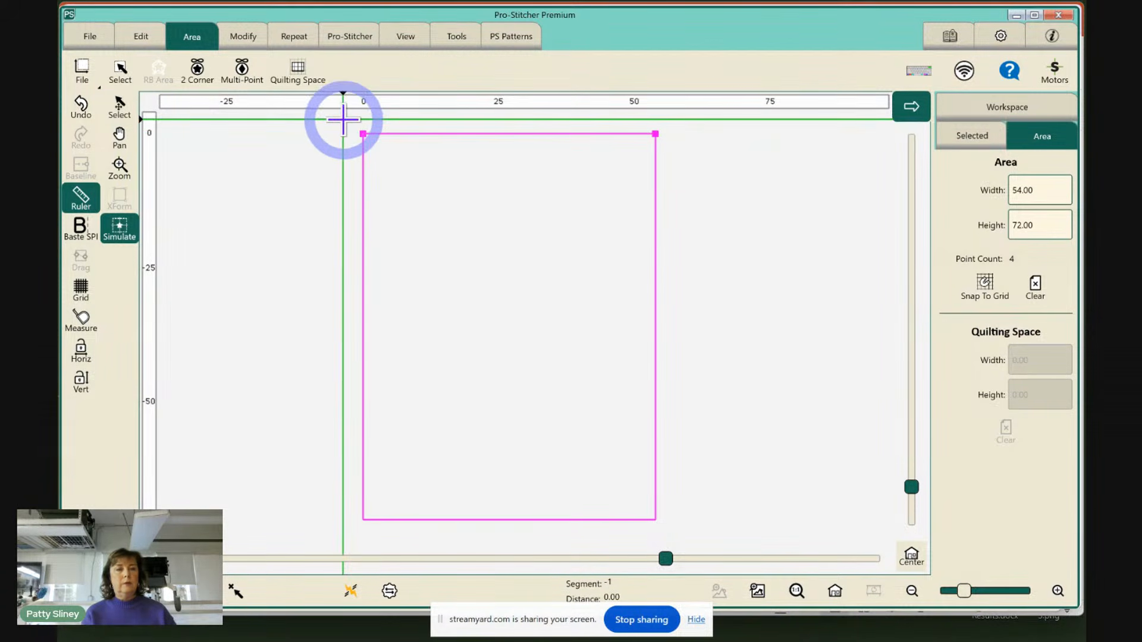
click(95, 37)
click(81, 83)
click(110, 149)
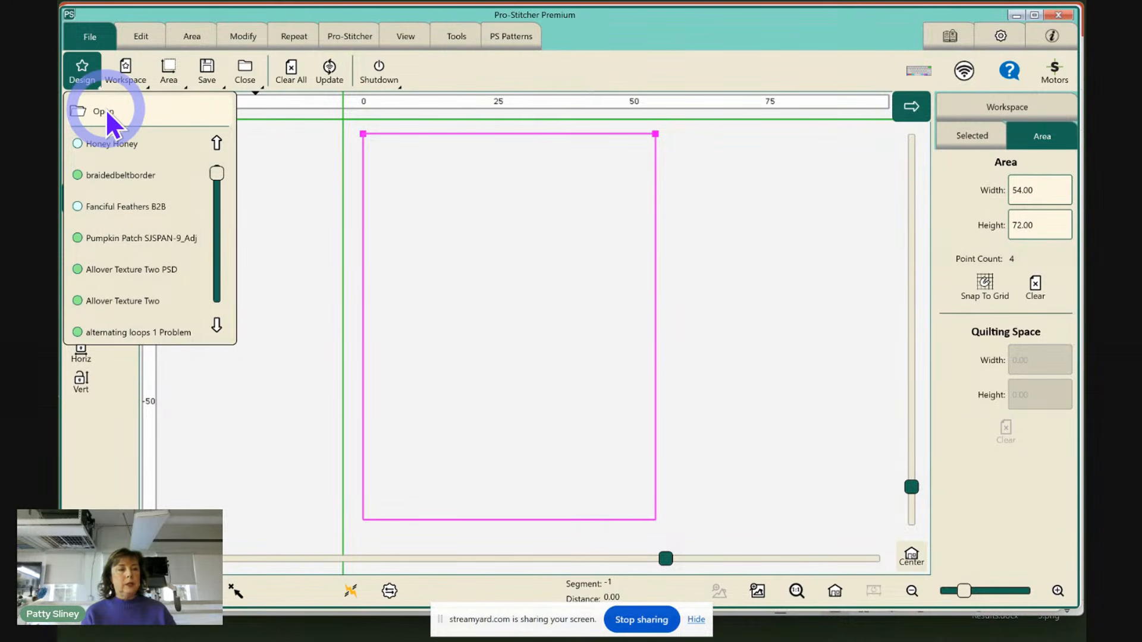
click(115, 147)
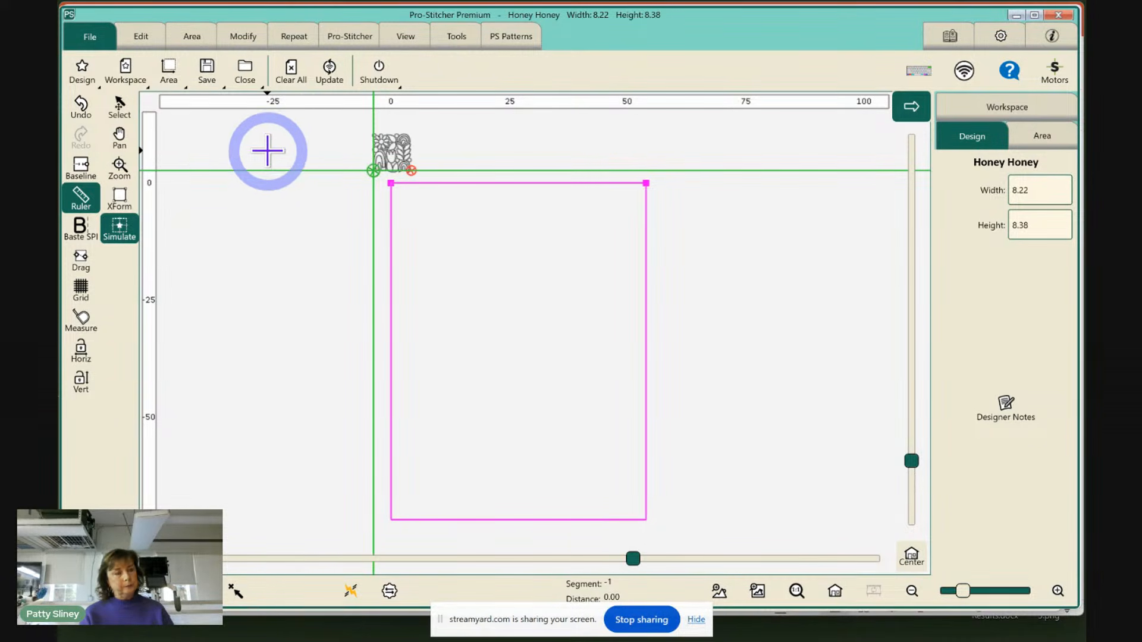
click(82, 66)
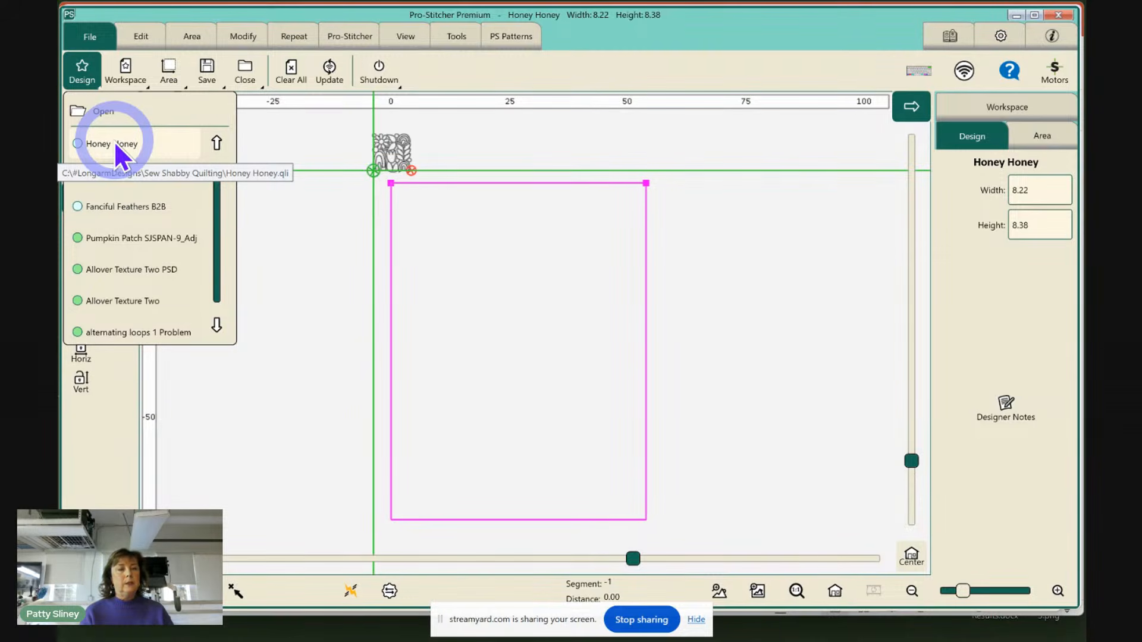
click(341, 268)
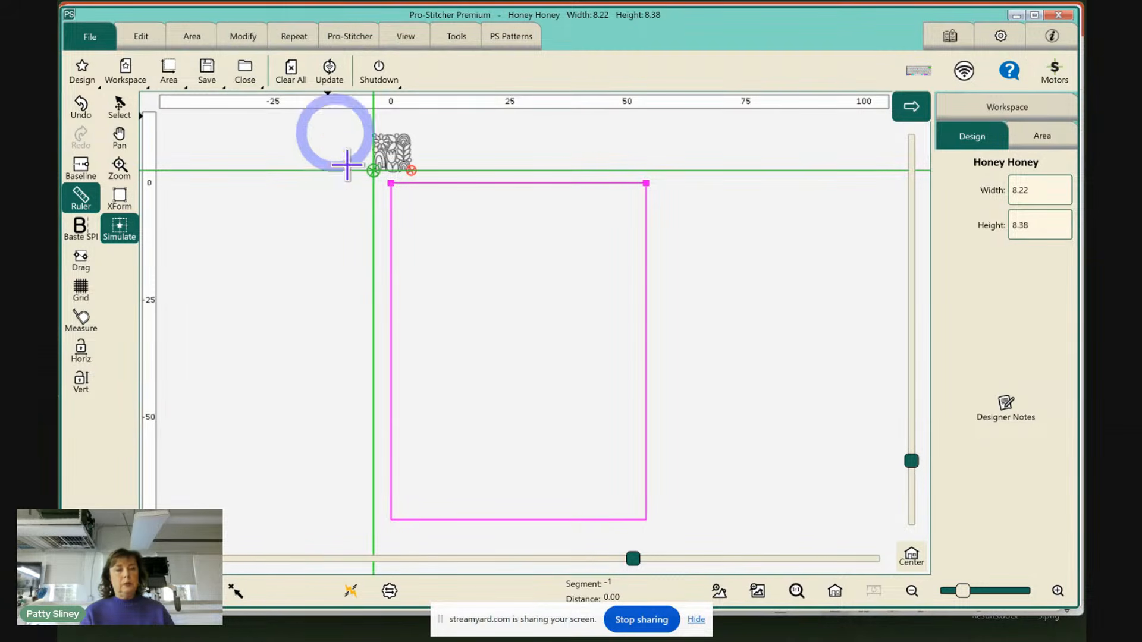
Fill the area with Honey Honey repeats, and set 7 horizontal and 9 vertical repeats
click(290, 44)
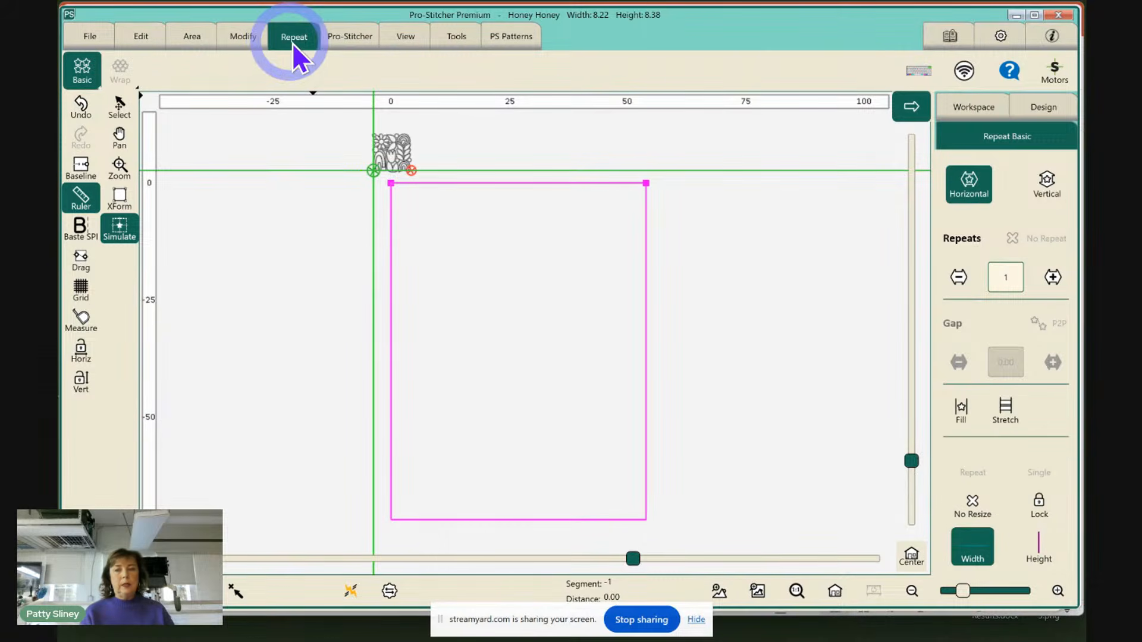
click(960, 411)
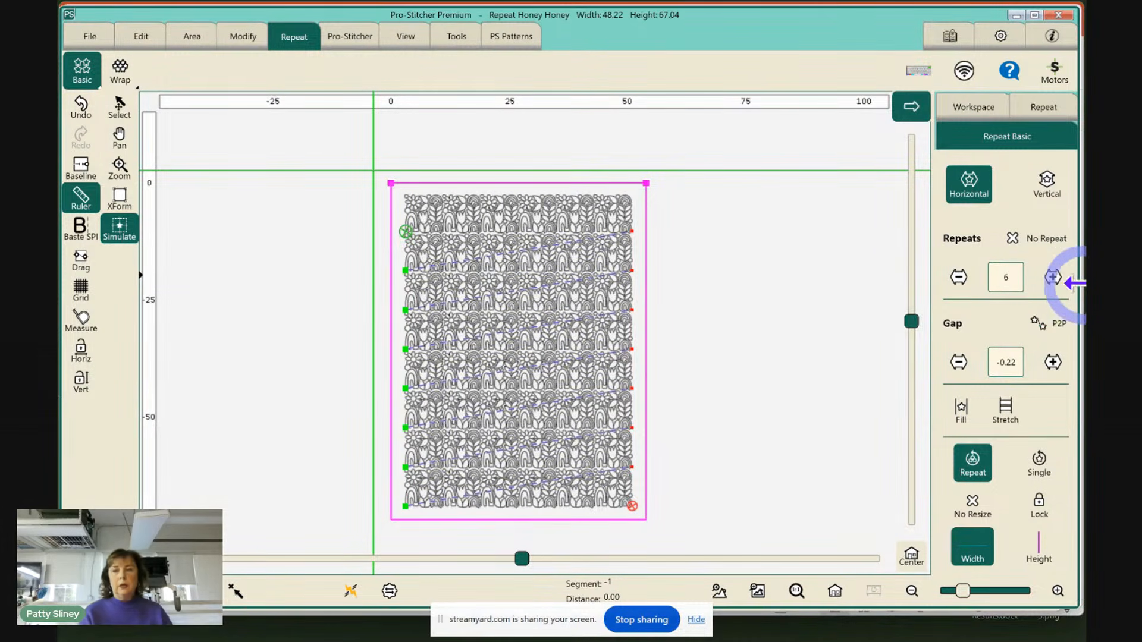
click(1057, 276)
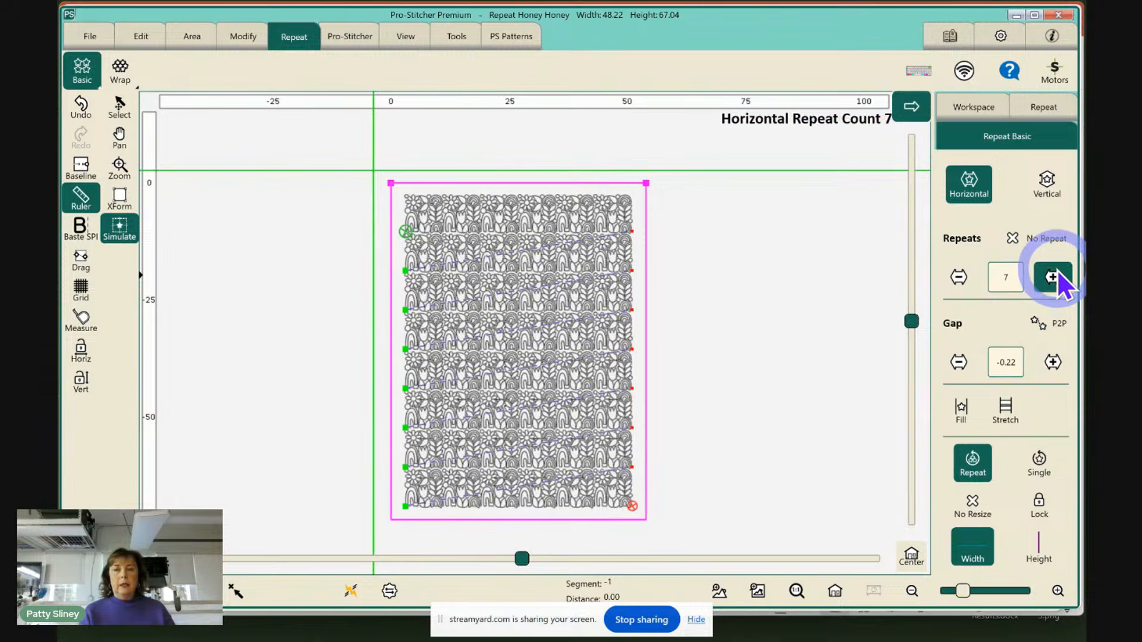
click(1041, 188)
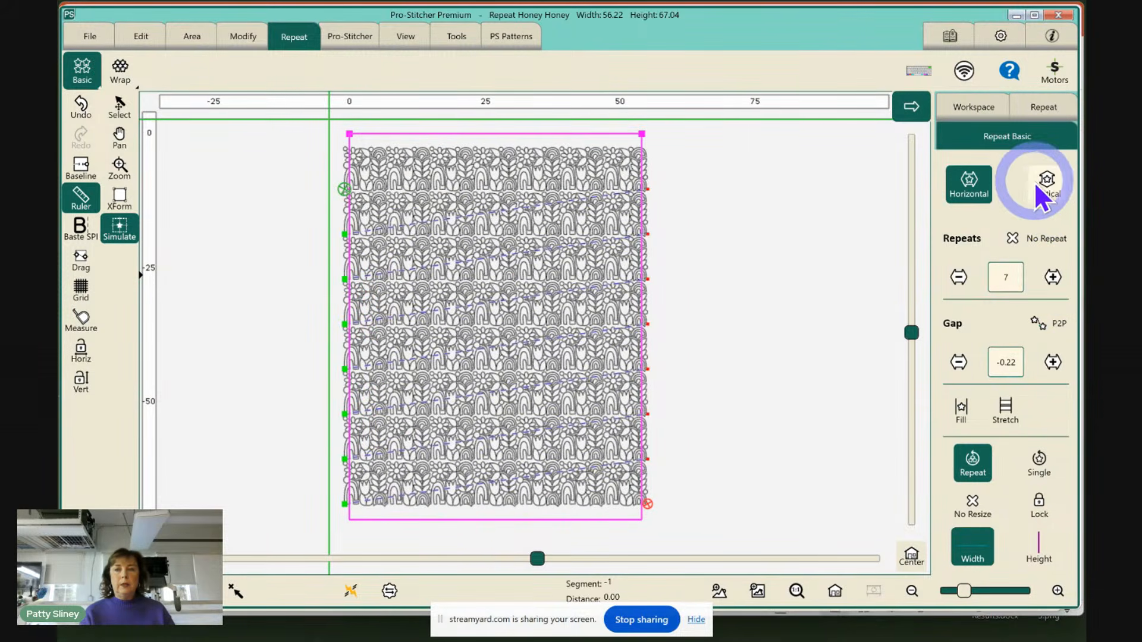
click(1053, 277)
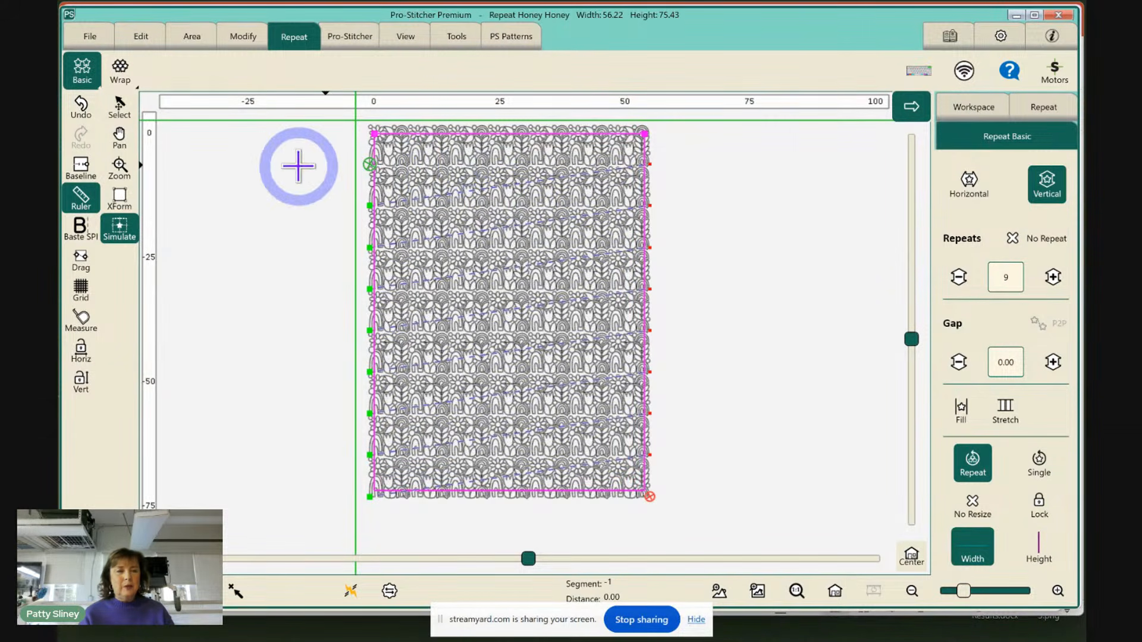
click(119, 169)
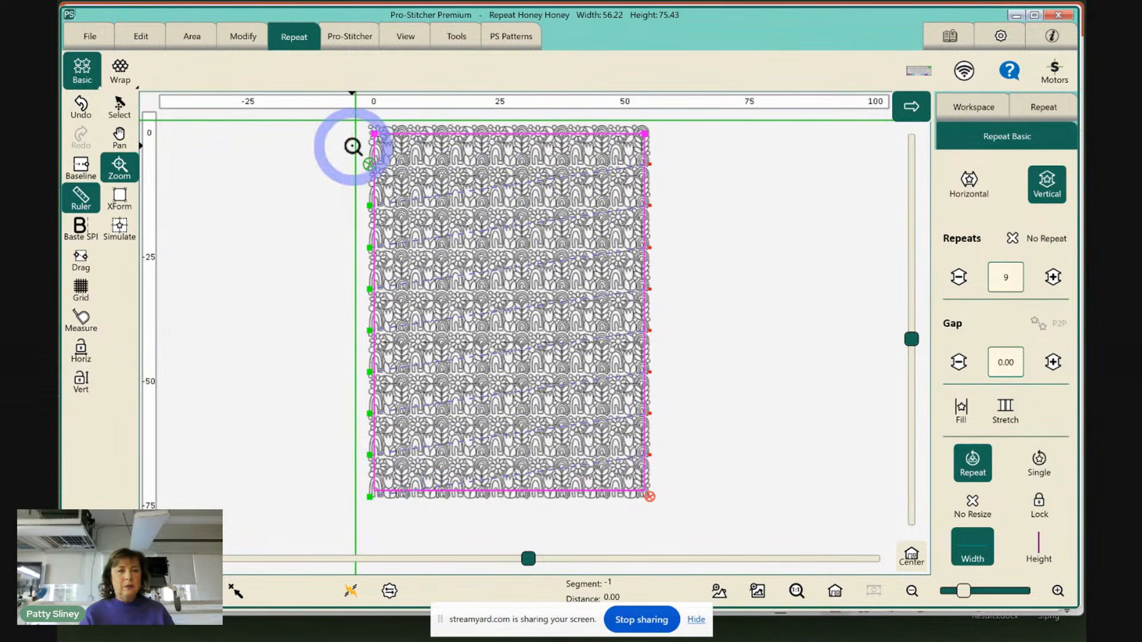
click(415, 191)
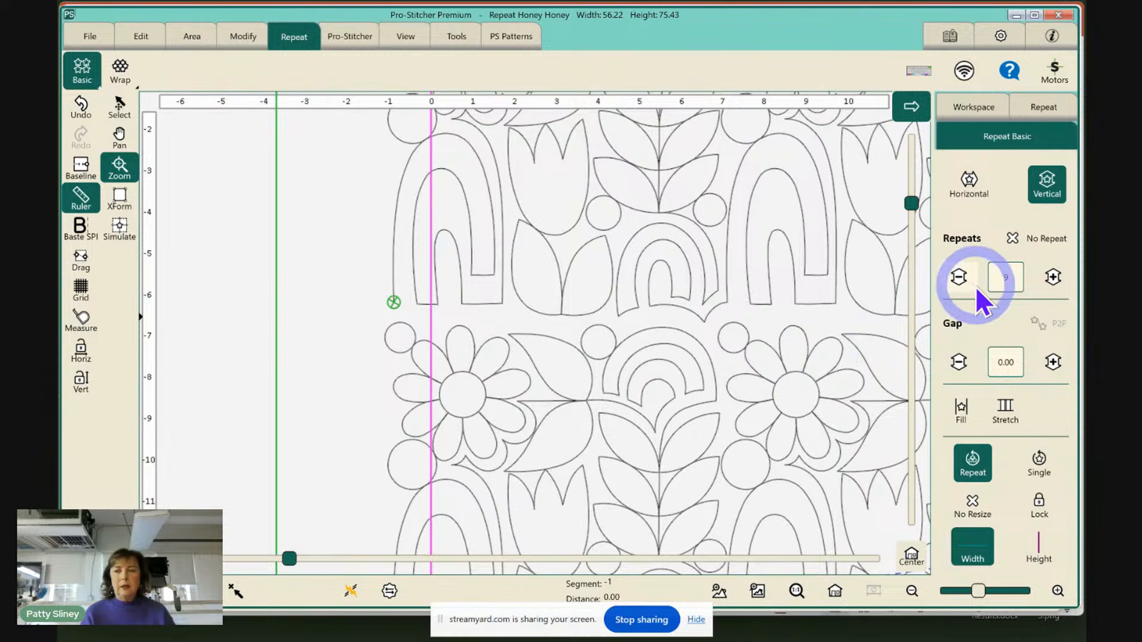
click(959, 277)
click(959, 277)
click(959, 278)
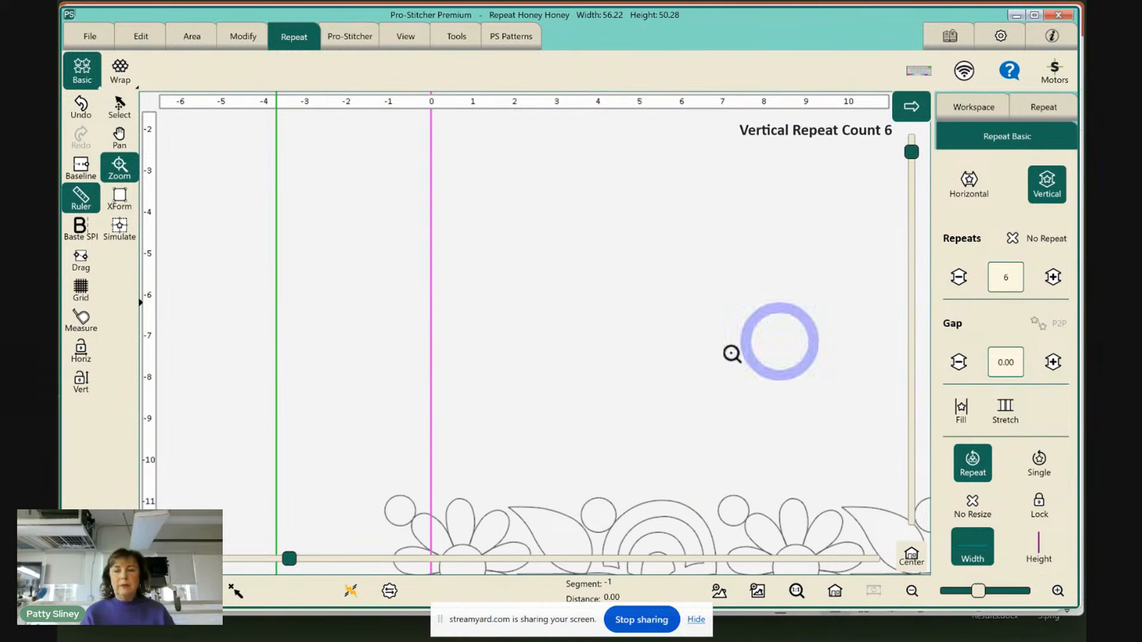
click(89, 113)
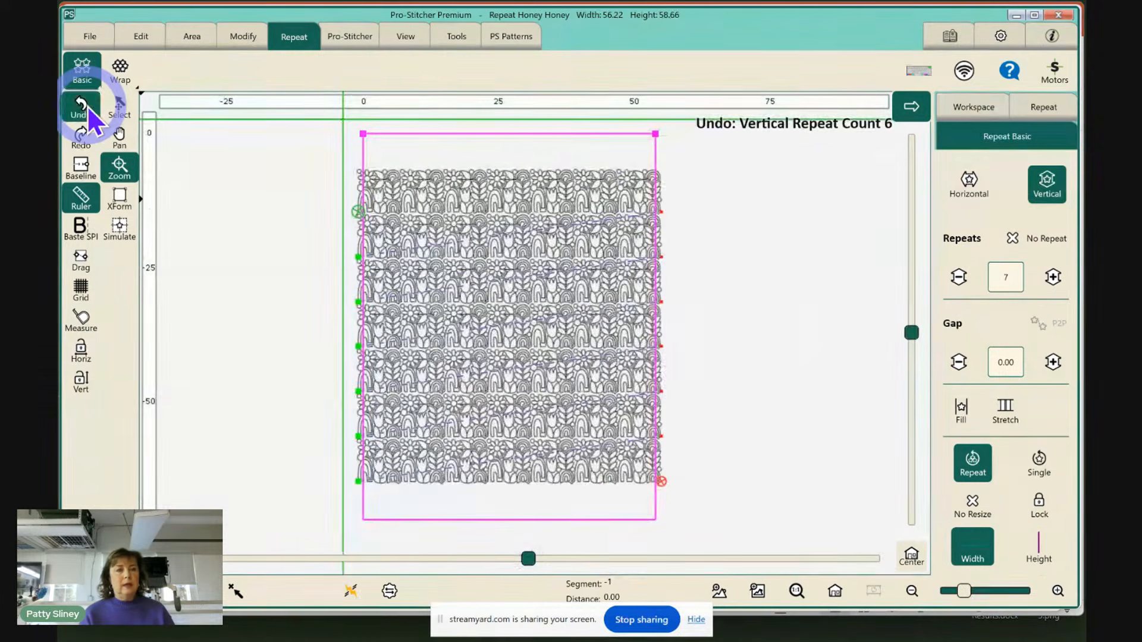
click(90, 113)
click(89, 113)
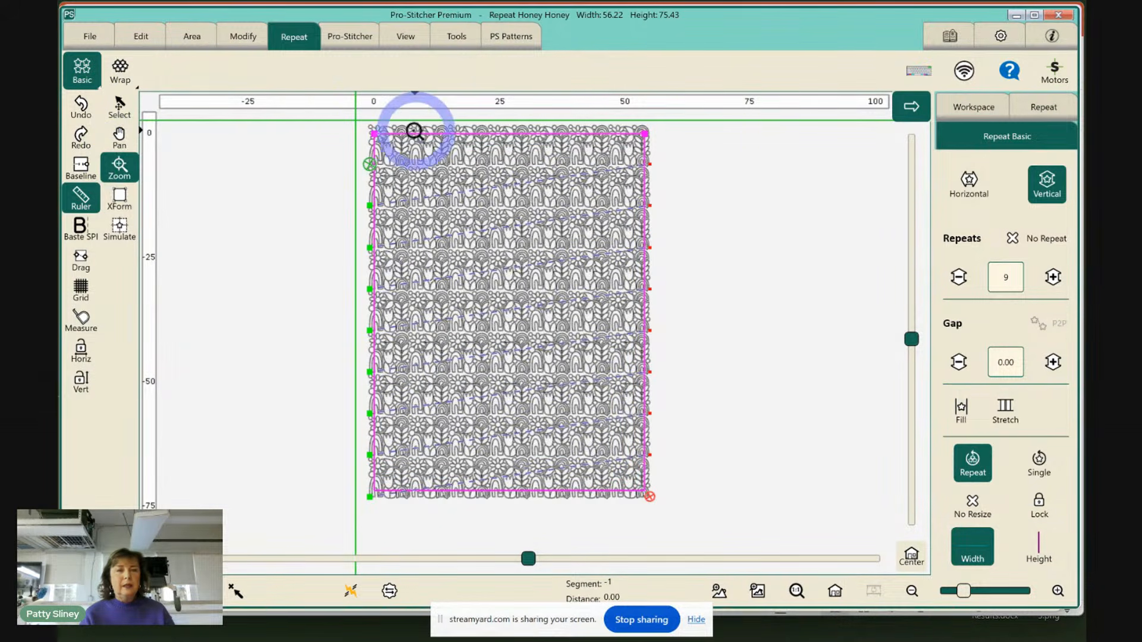
Set the vertical gap between the Honey Honey rows to -0.20 and baseline the repeated layout
drag(359, 130, 448, 213)
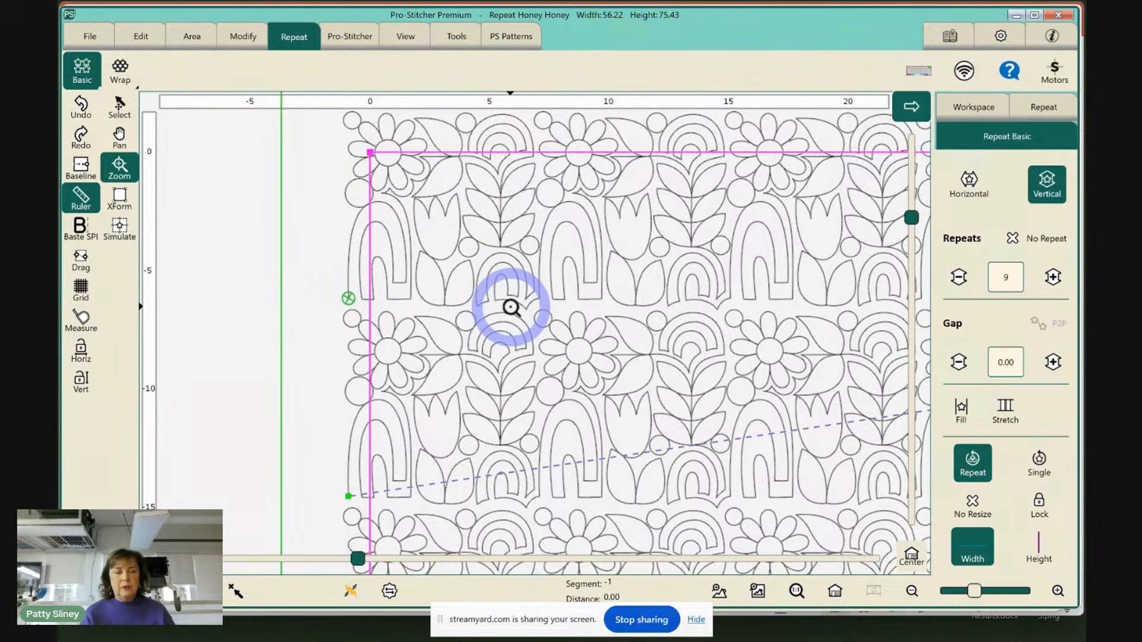
click(958, 363)
click(958, 363)
click(957, 362)
click(958, 363)
click(958, 362)
click(958, 362)
click(958, 362)
click(958, 362)
click(958, 362)
click(958, 363)
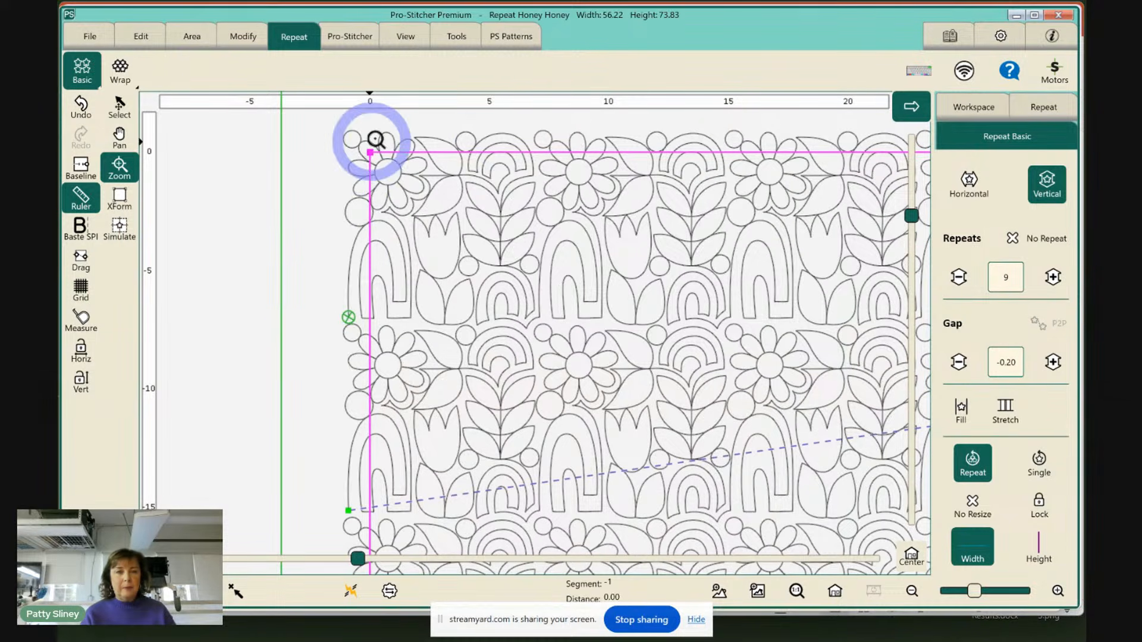
click(834, 593)
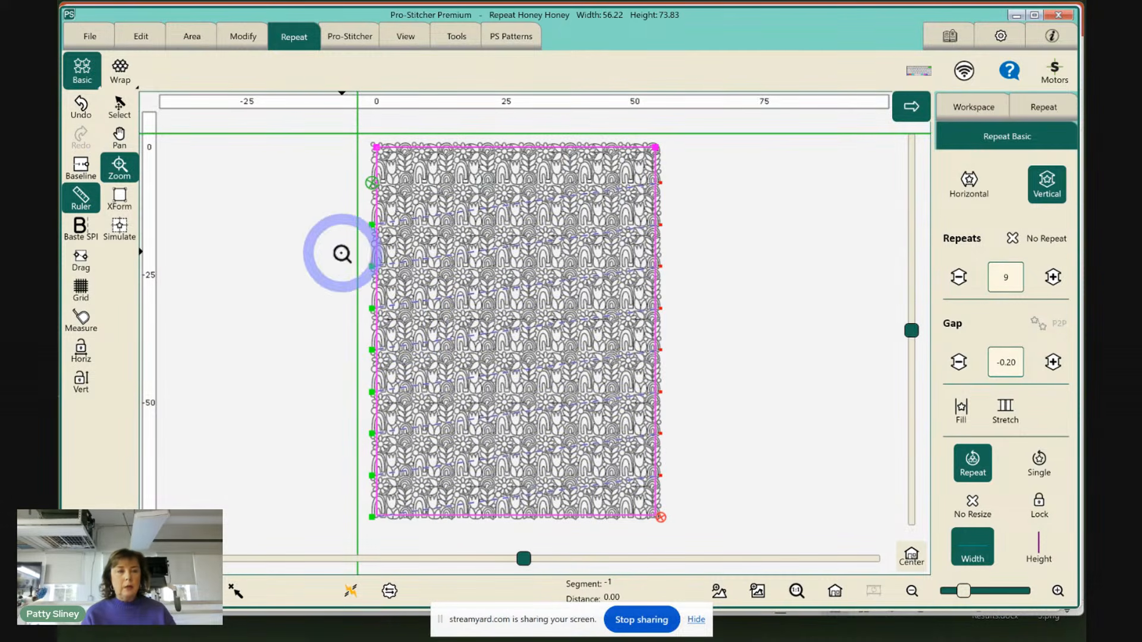
click(77, 168)
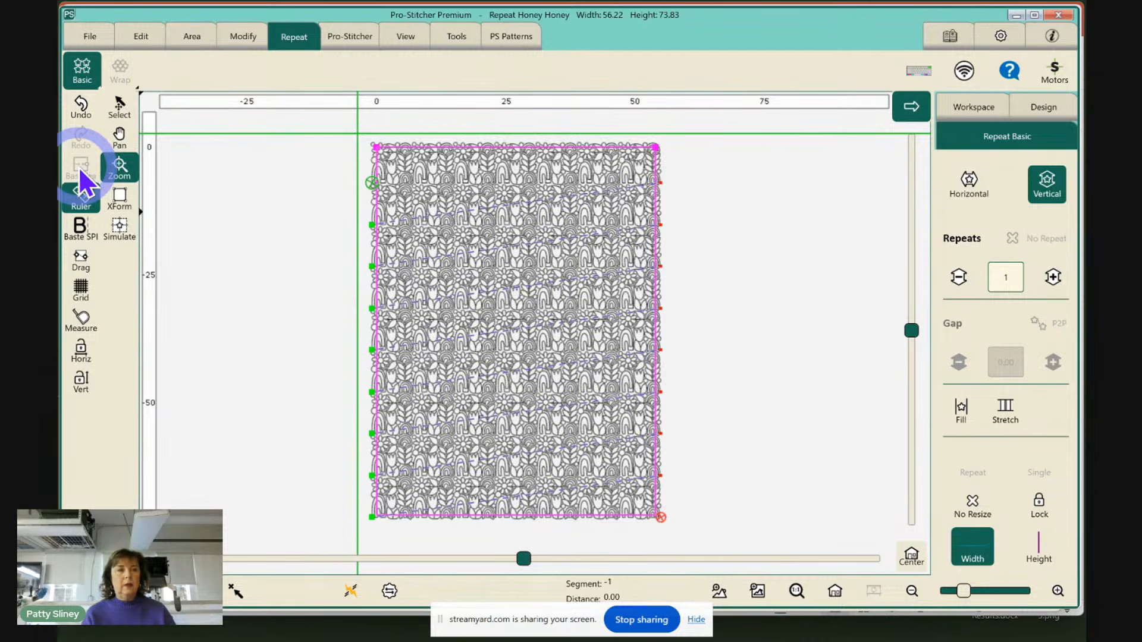
Crop the layout outside the 54 x 72 area with connected edges, and baseline the cropped result
click(237, 36)
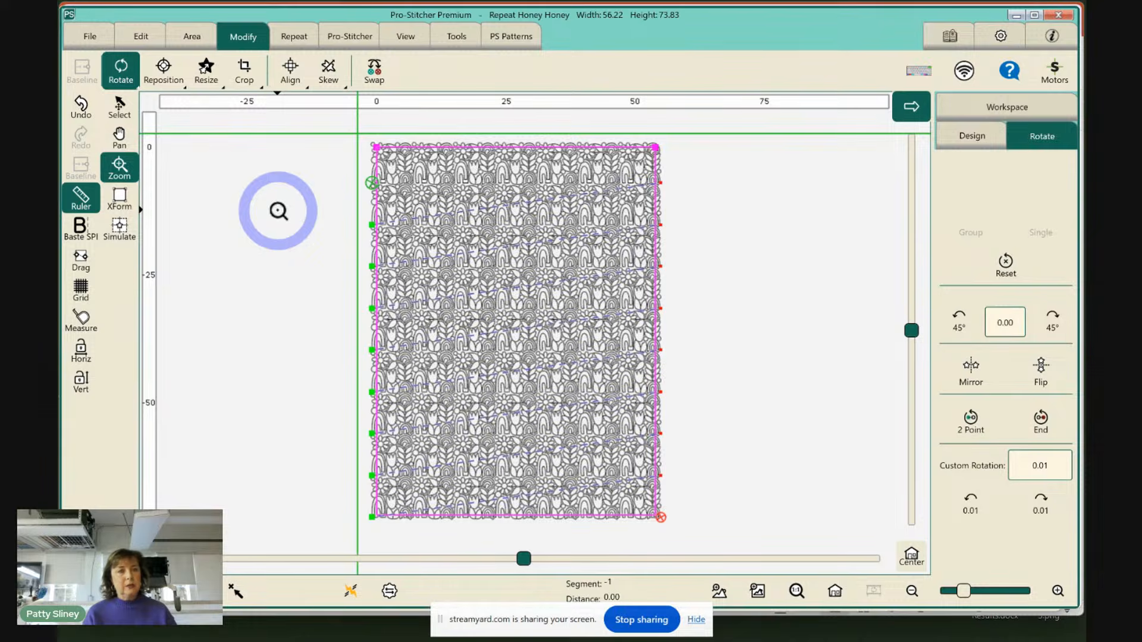
click(245, 71)
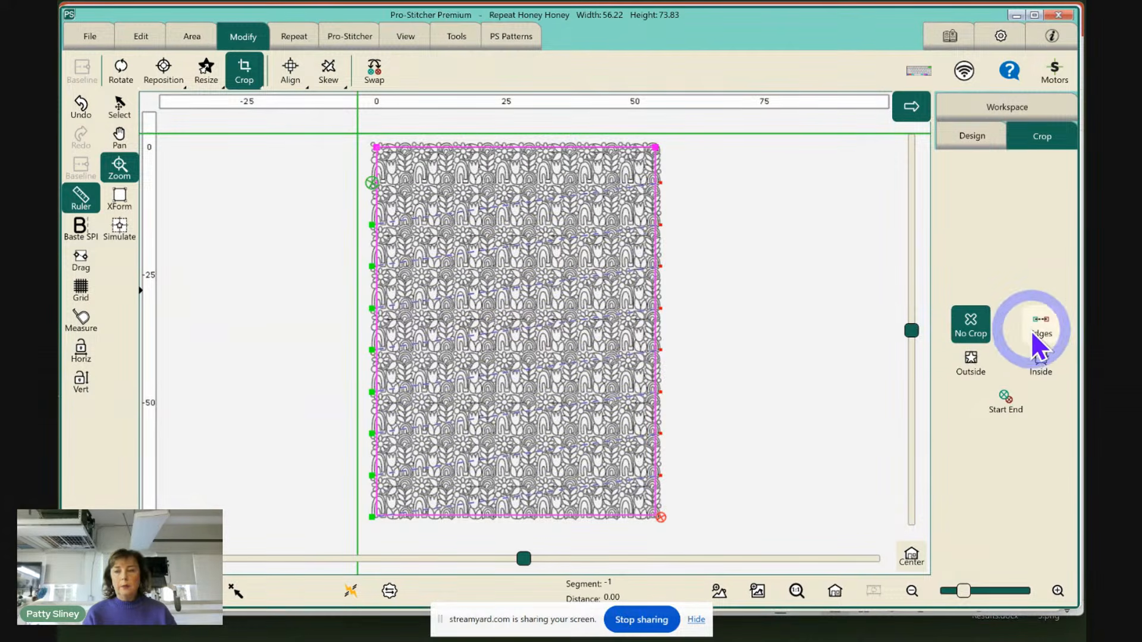
click(970, 359)
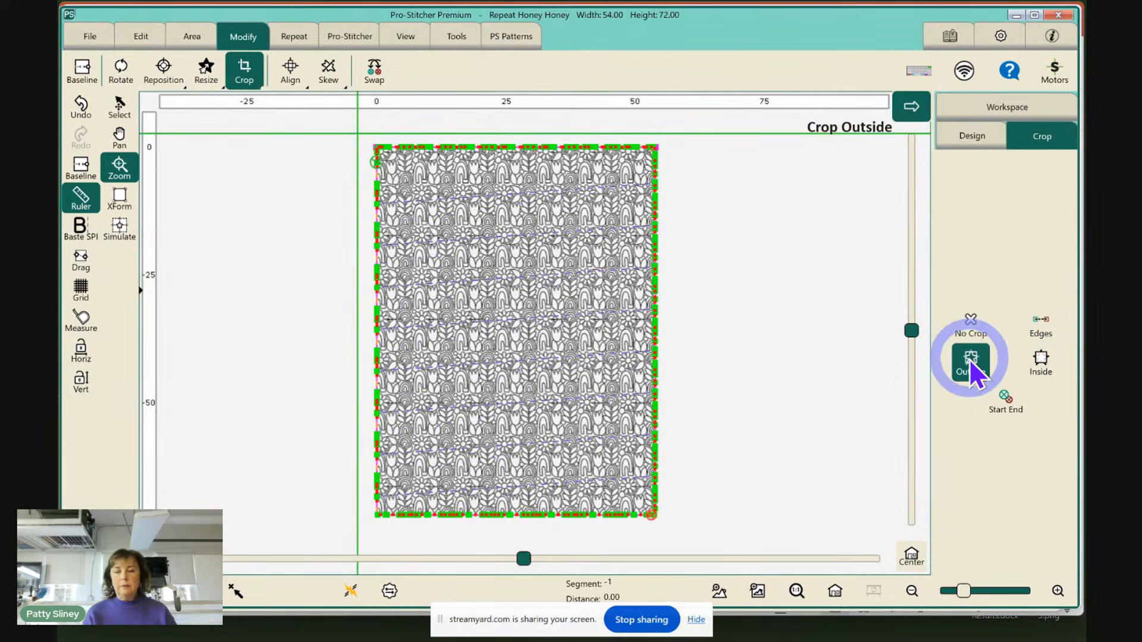
click(1045, 321)
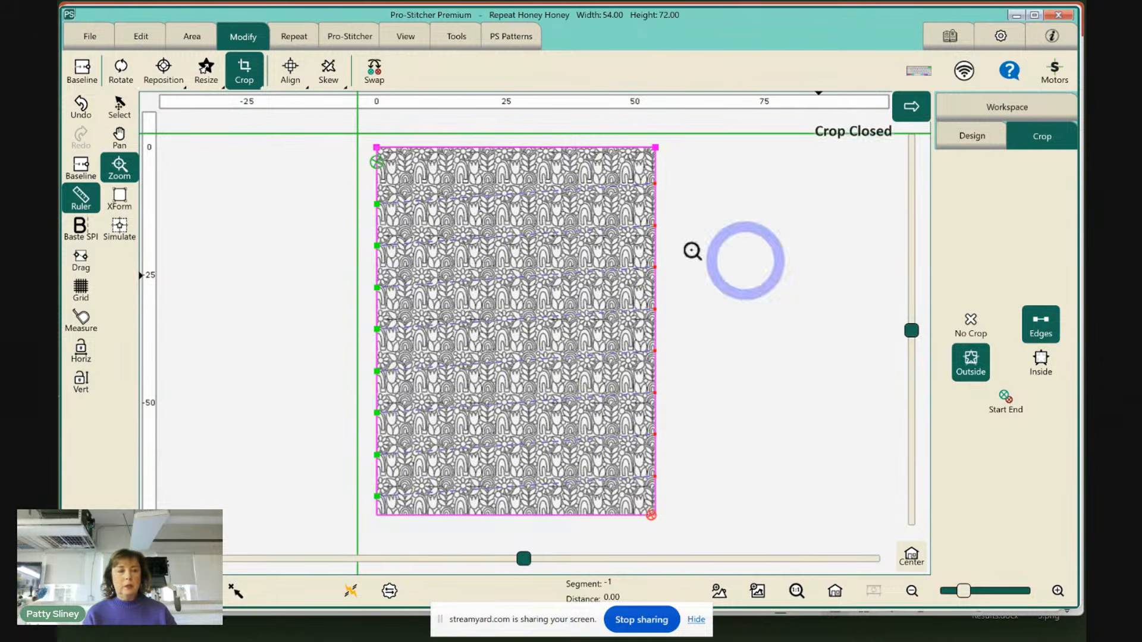
click(79, 168)
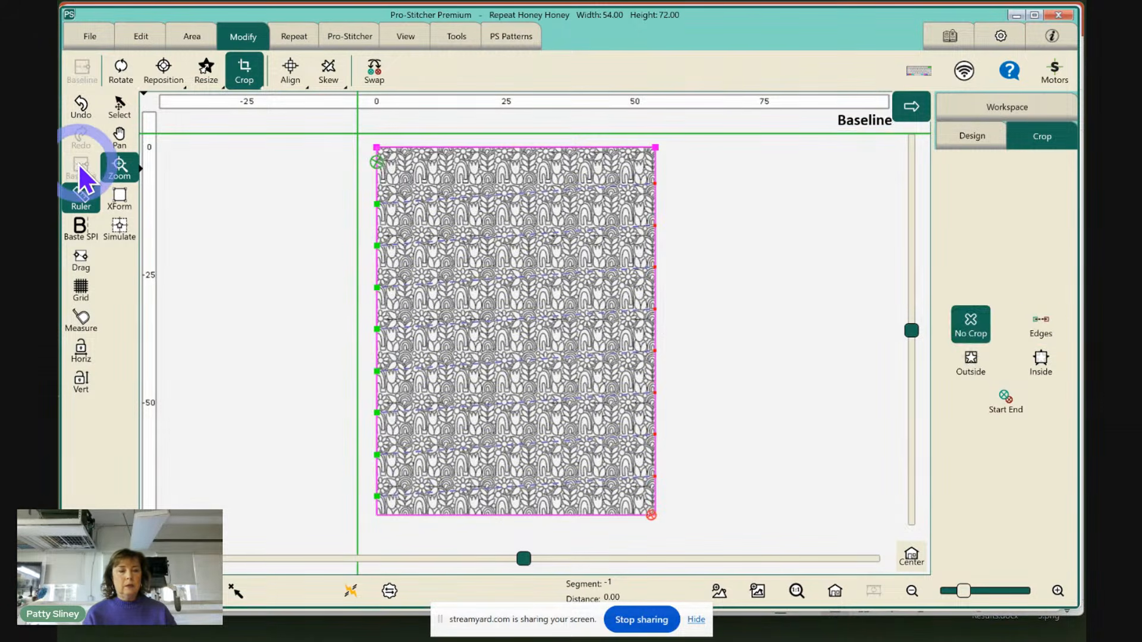
Clear the area and send the cropped Honey Honey layout to the Designer in PS Software
click(182, 39)
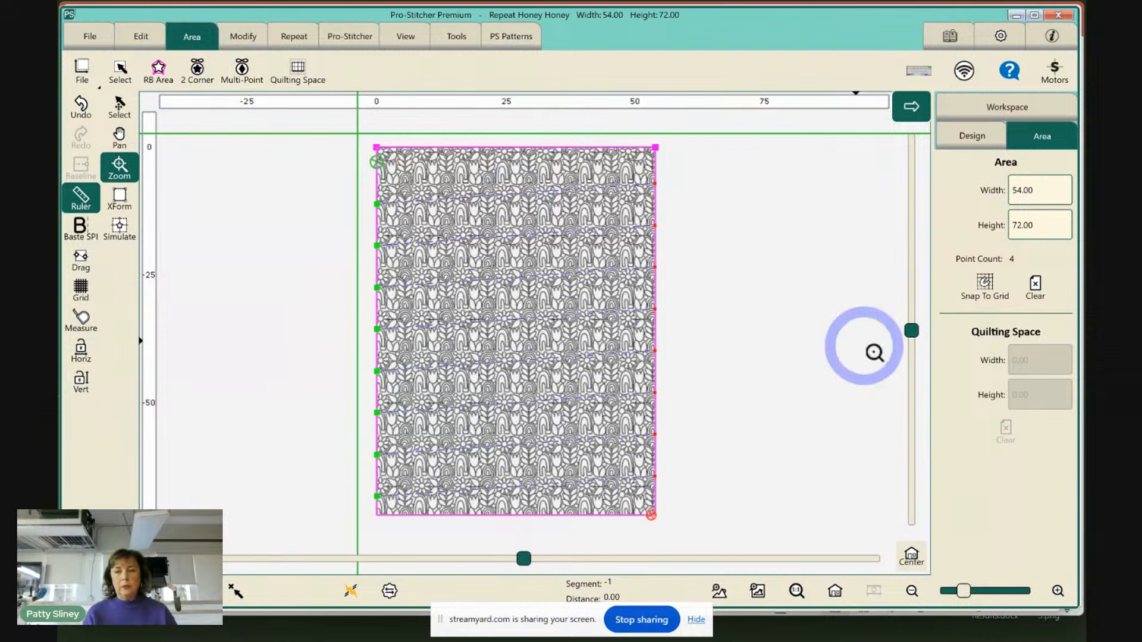
click(1035, 285)
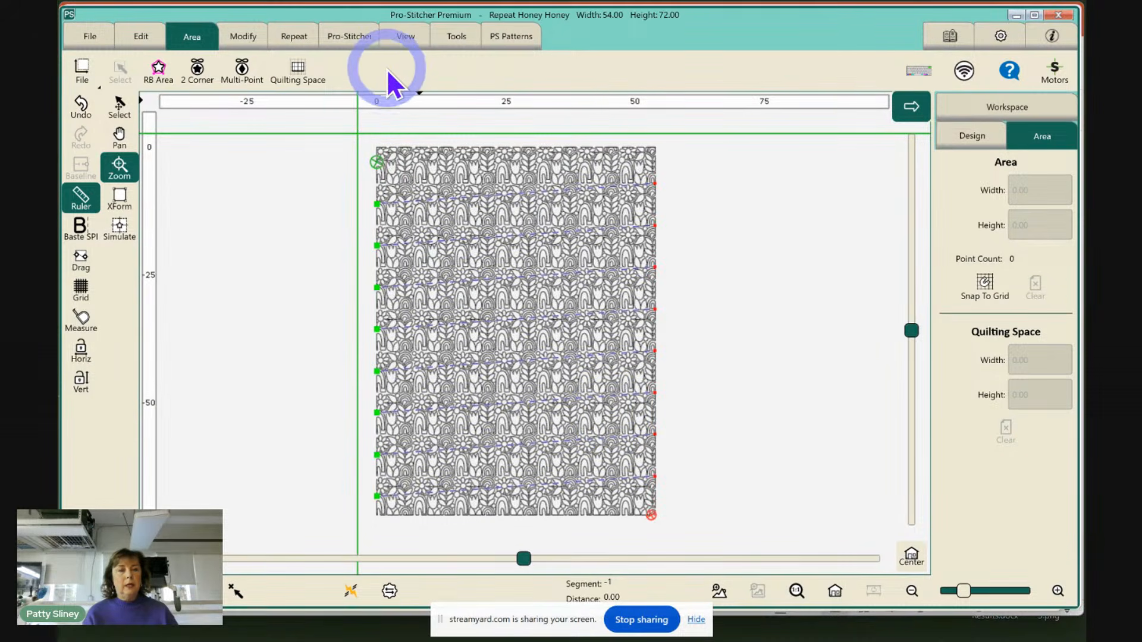
click(450, 37)
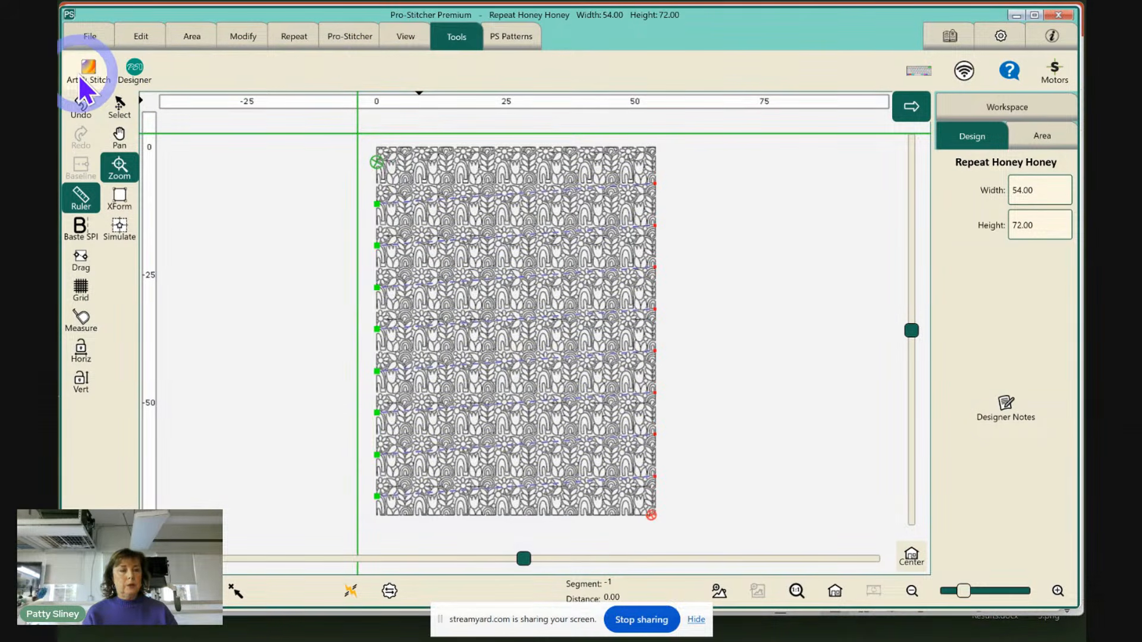
click(132, 76)
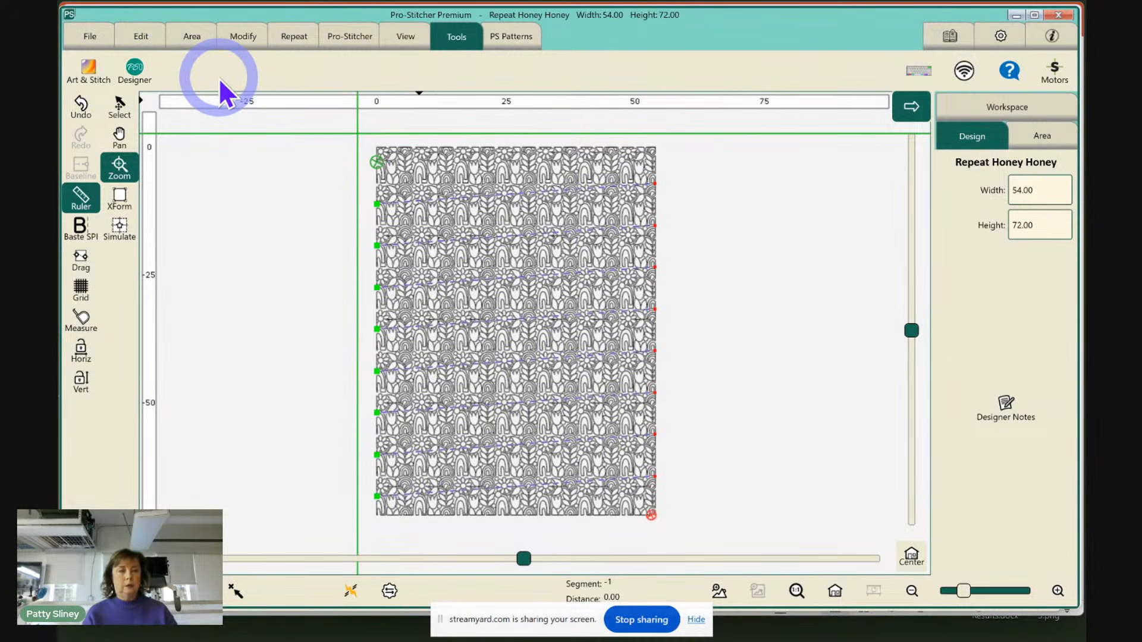
click(133, 70)
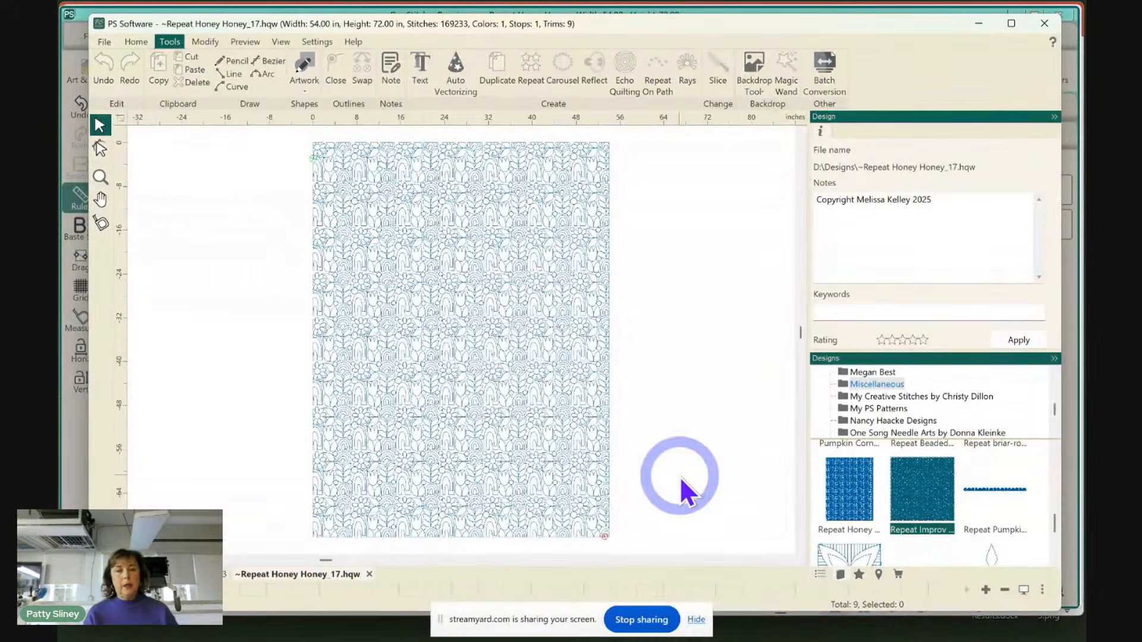
Copy the whole Honey Honey layout into Design3 with the quilt backdrop, and centre it on the origin
click(211, 576)
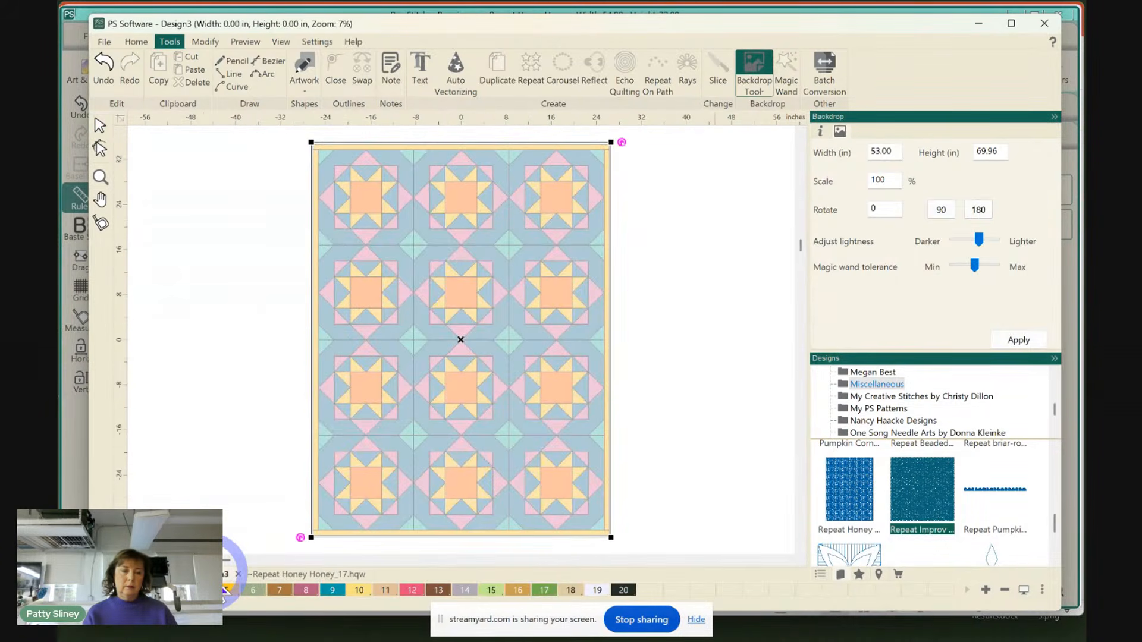
click(280, 574)
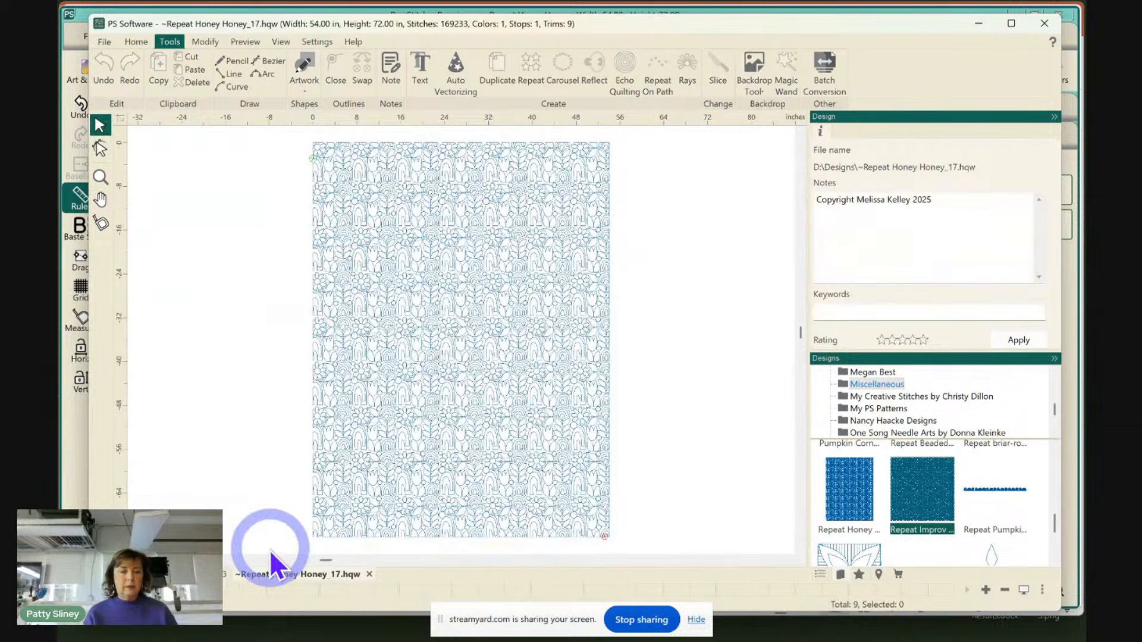
click(225, 574)
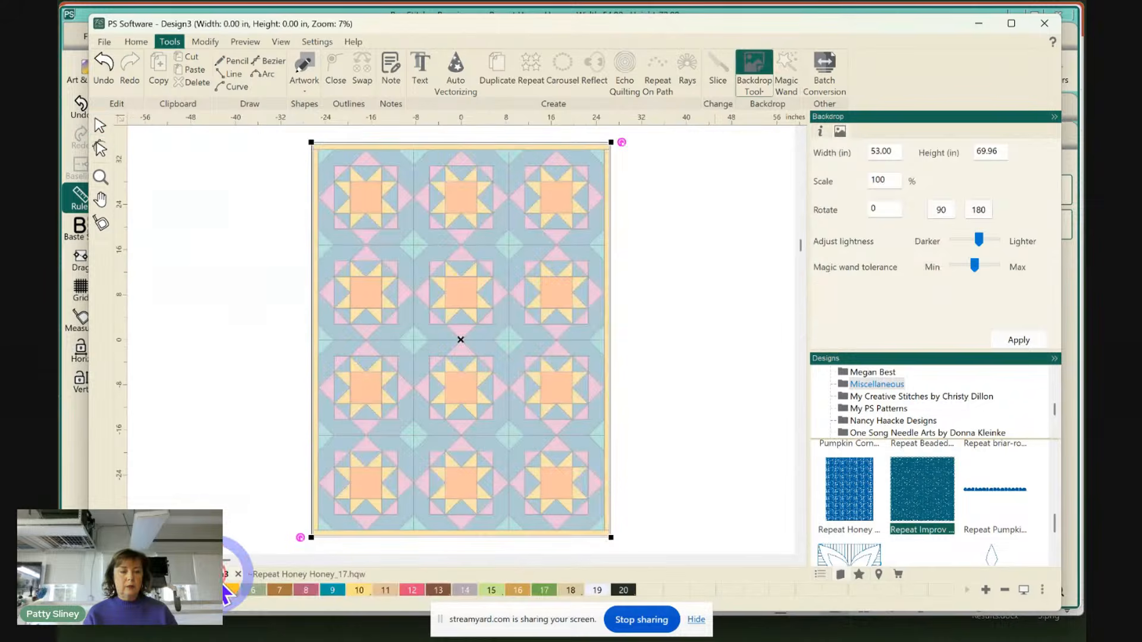
click(309, 576)
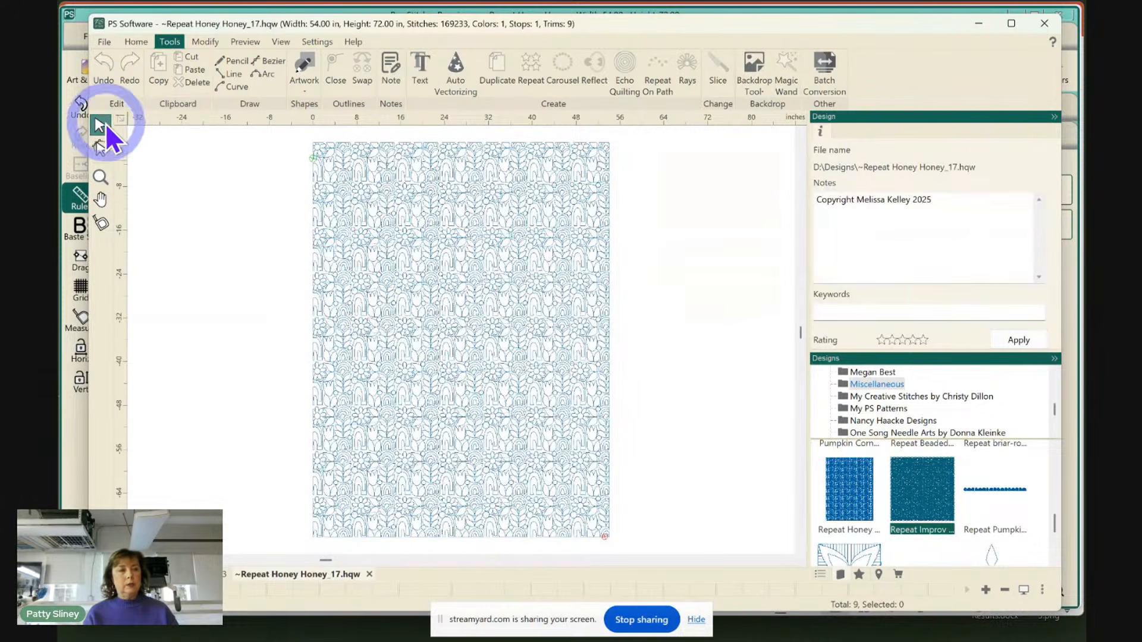
click(479, 256)
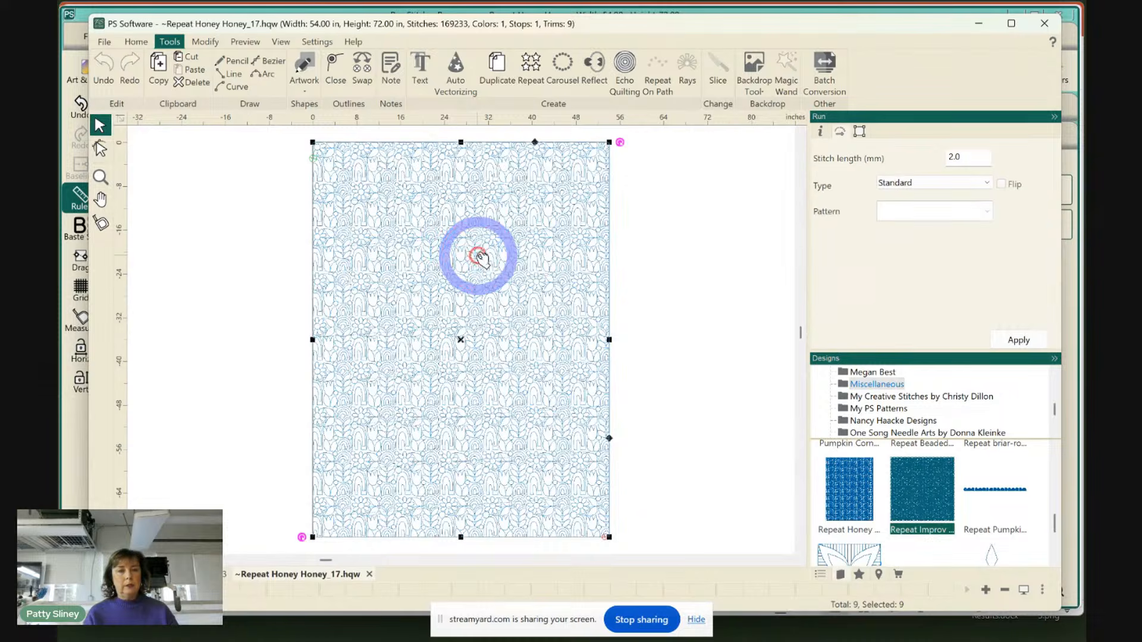
click(170, 78)
click(226, 575)
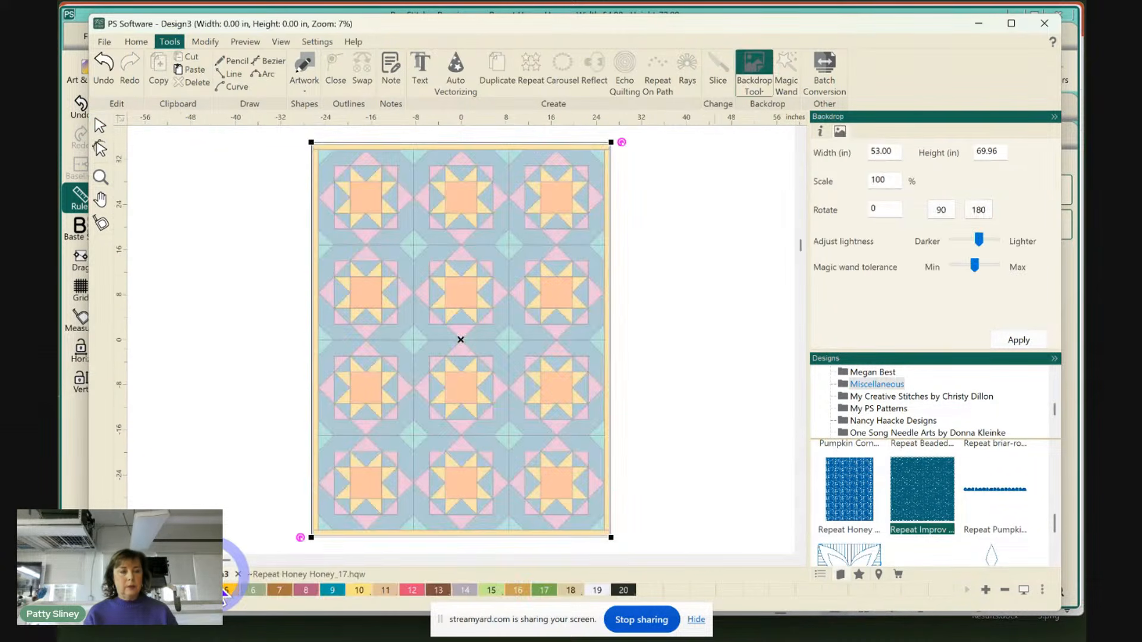
click(194, 70)
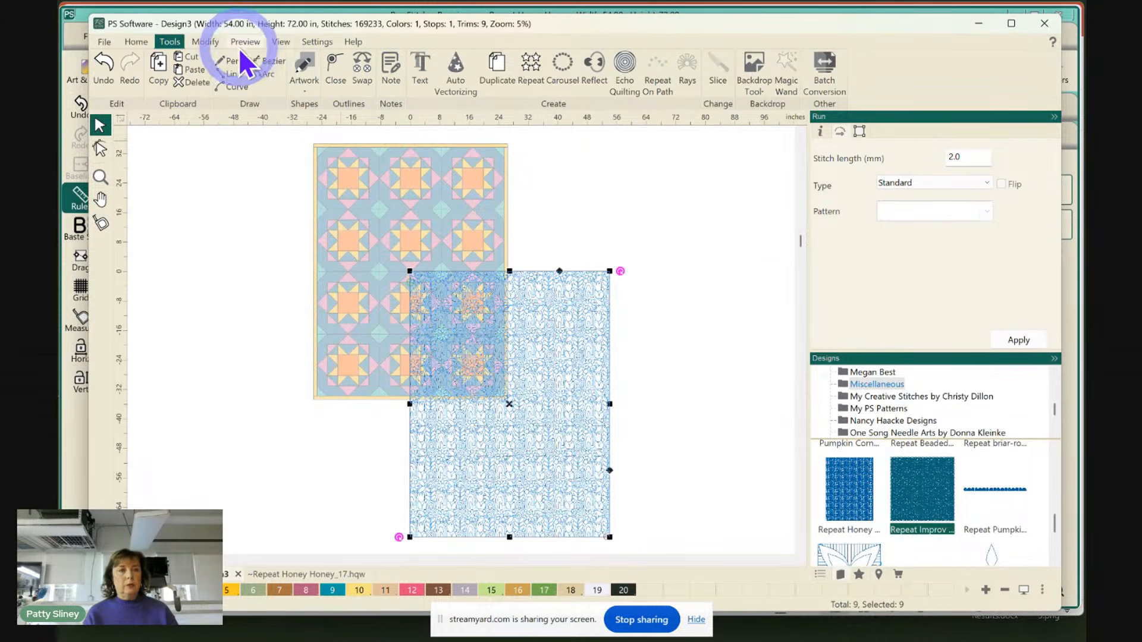
click(202, 42)
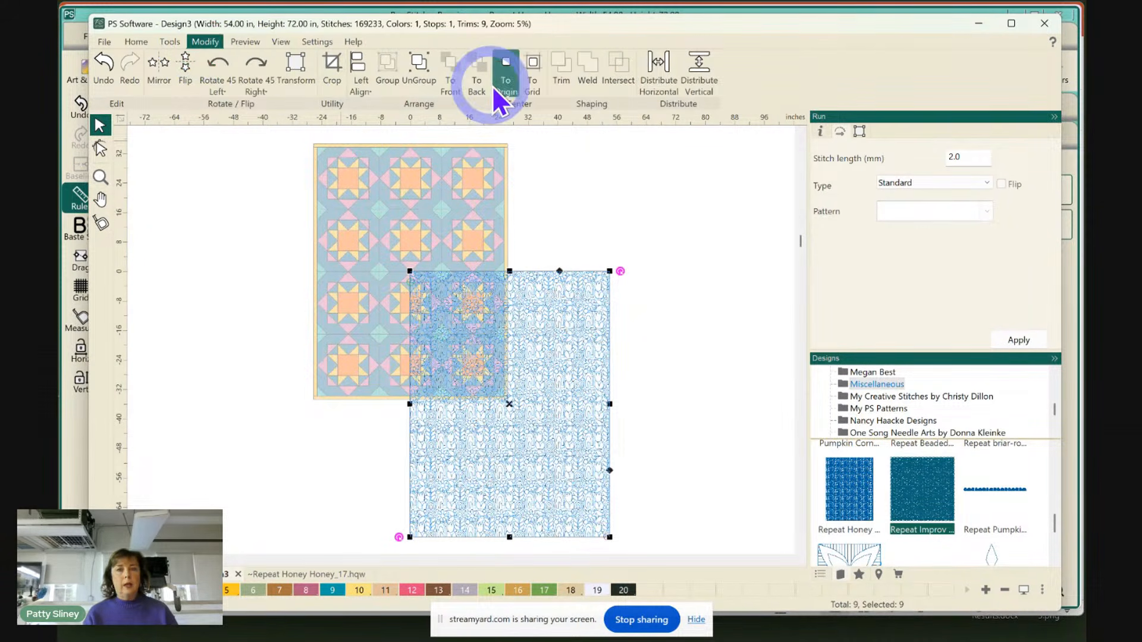
click(507, 75)
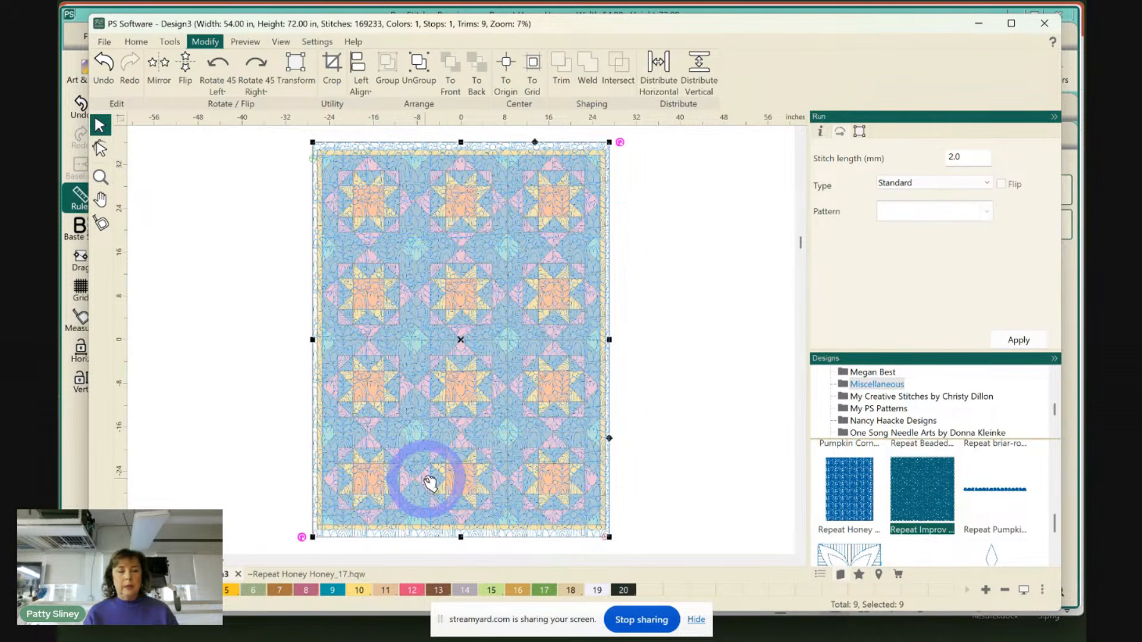
Resize the Honey Honey layout to 52 inches wide, maintaining its aspect ratio
click(859, 131)
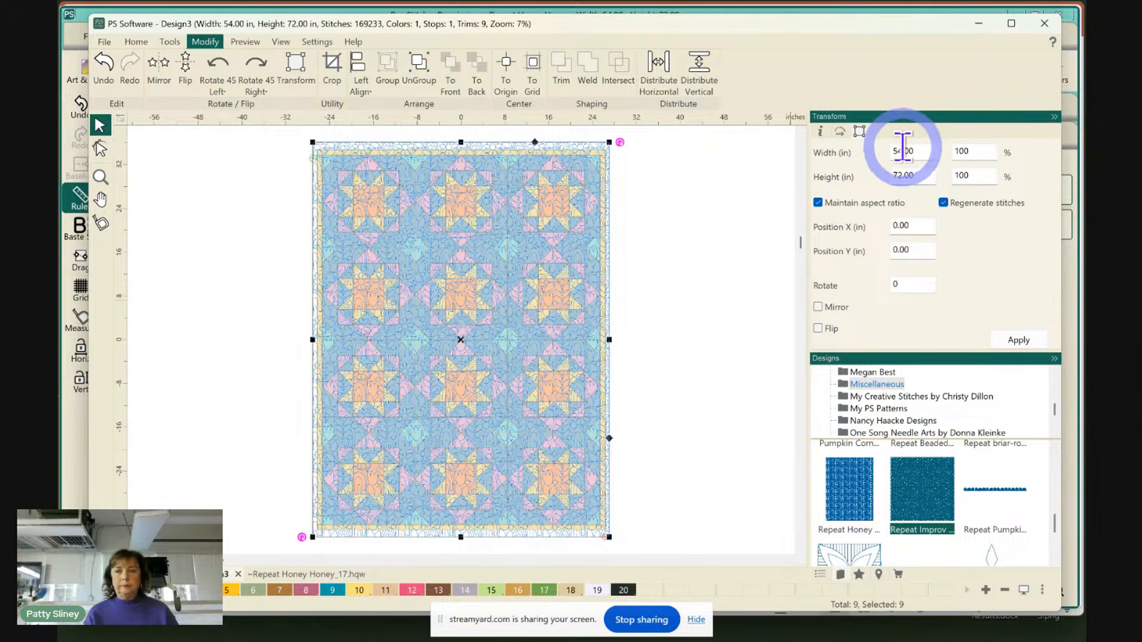
drag(901, 149, 870, 177)
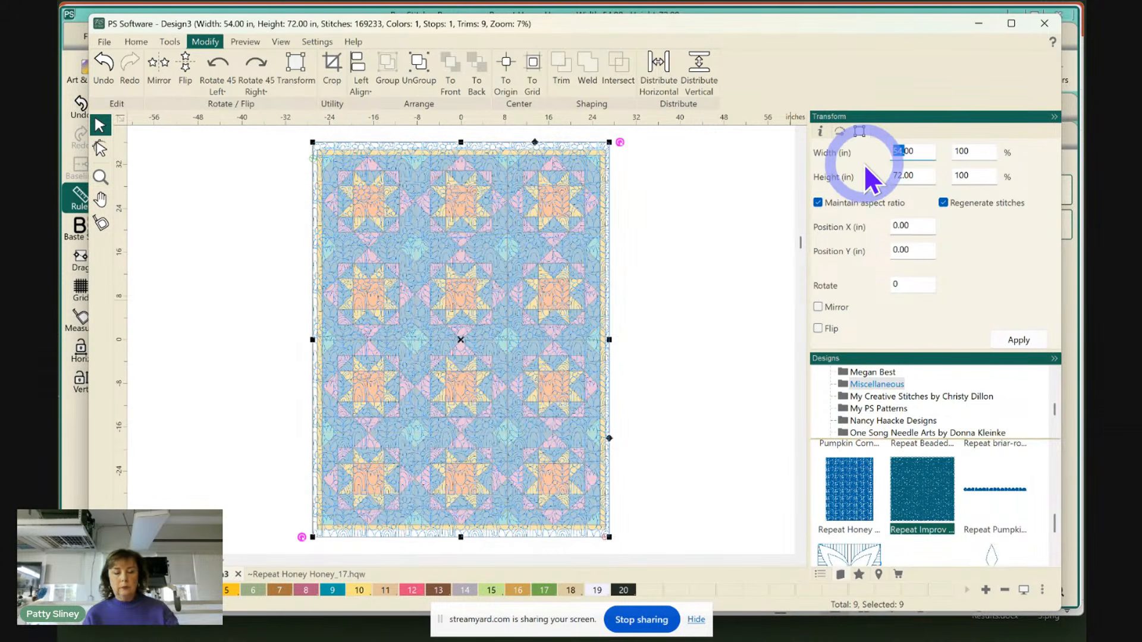
text(500)
text(2)
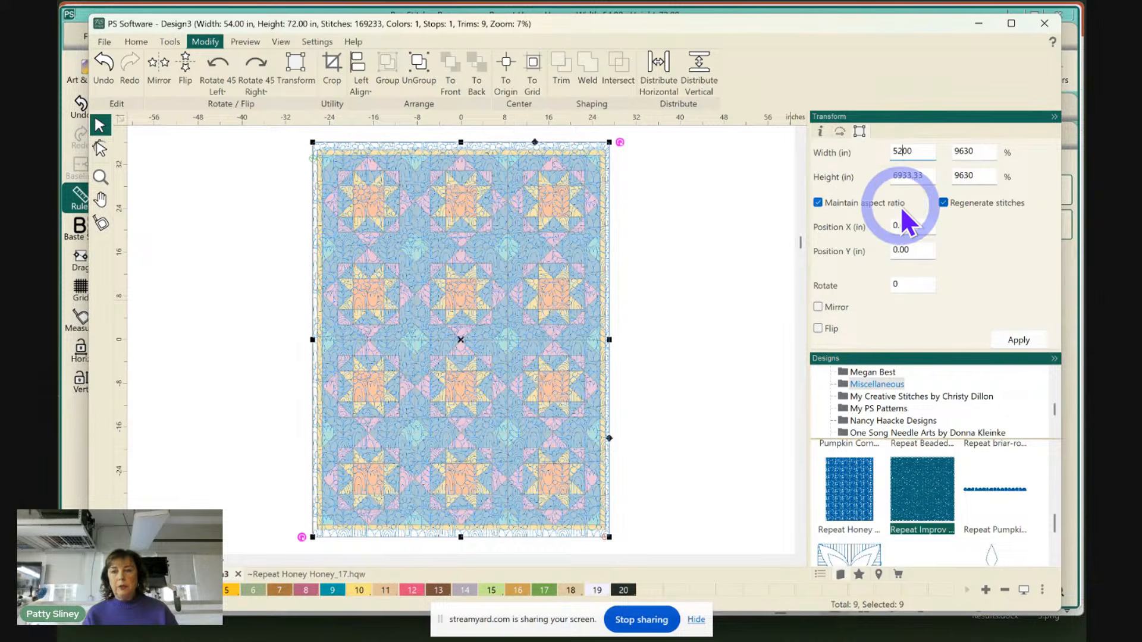
text(.)
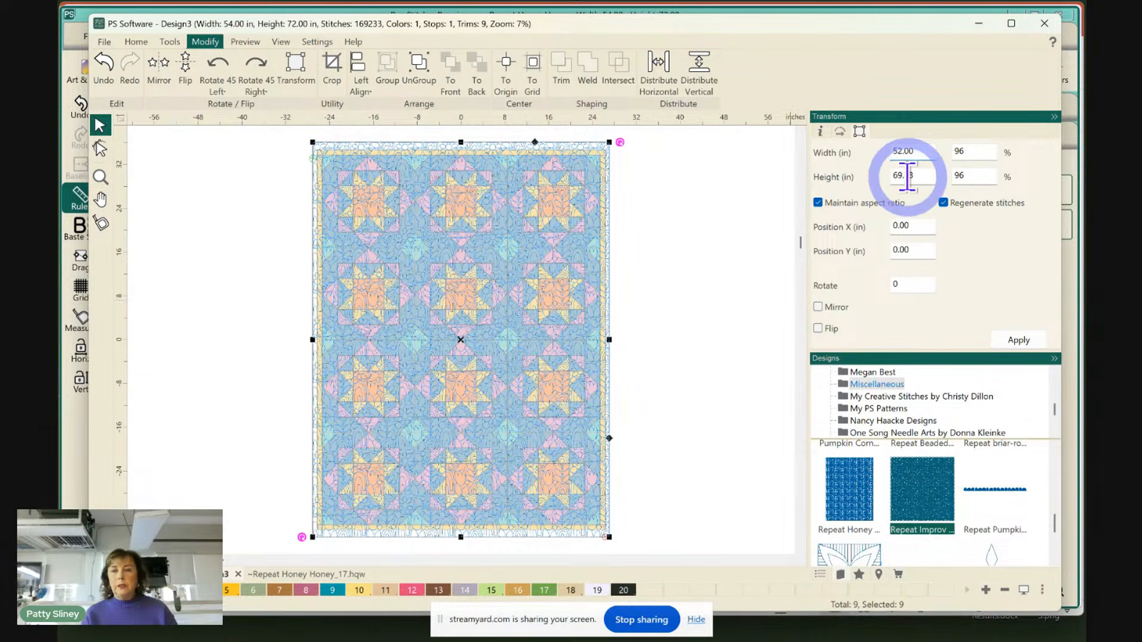
click(1018, 341)
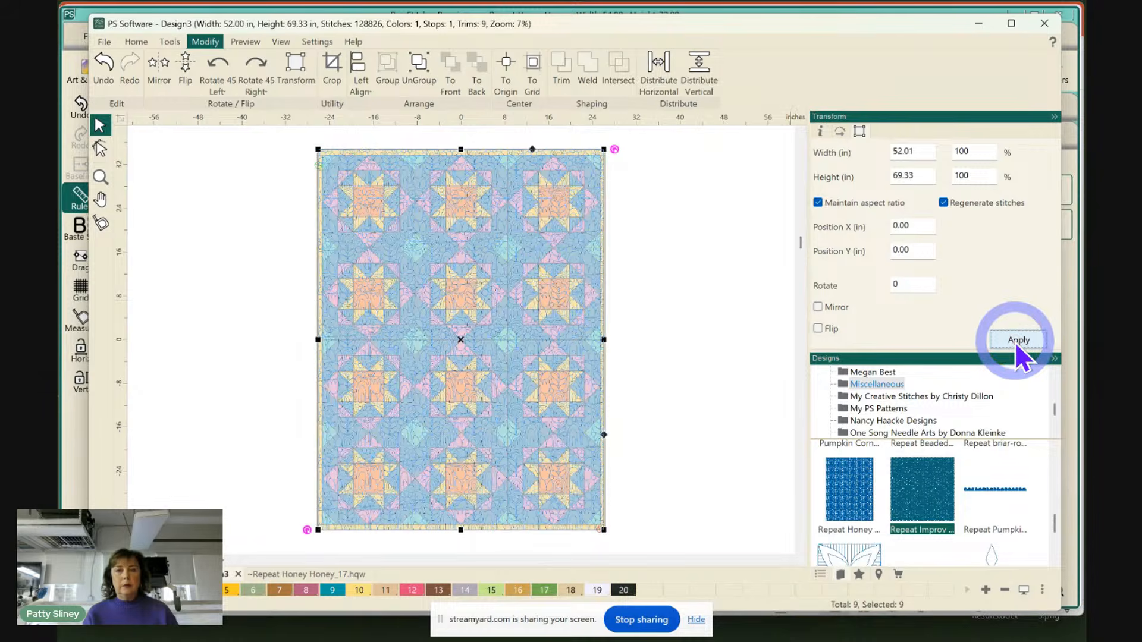
Set the layout's width to 51 inches with the aspect ratio maintained, and deselect it
click(923, 154)
drag(923, 154, 883, 152)
text(51.)
click(1031, 337)
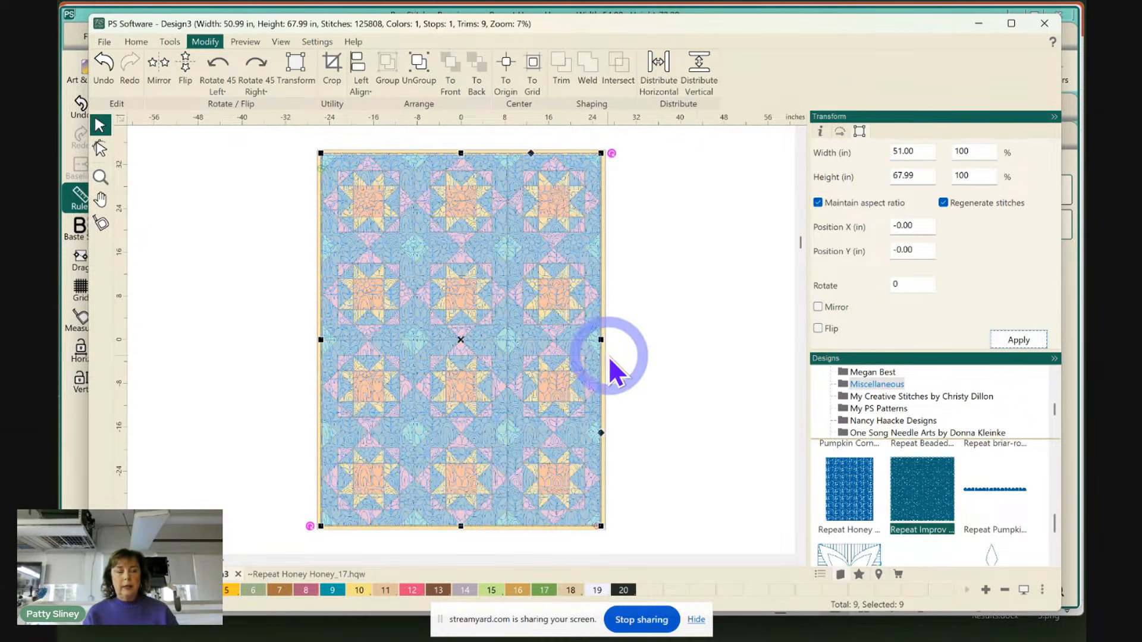
click(720, 253)
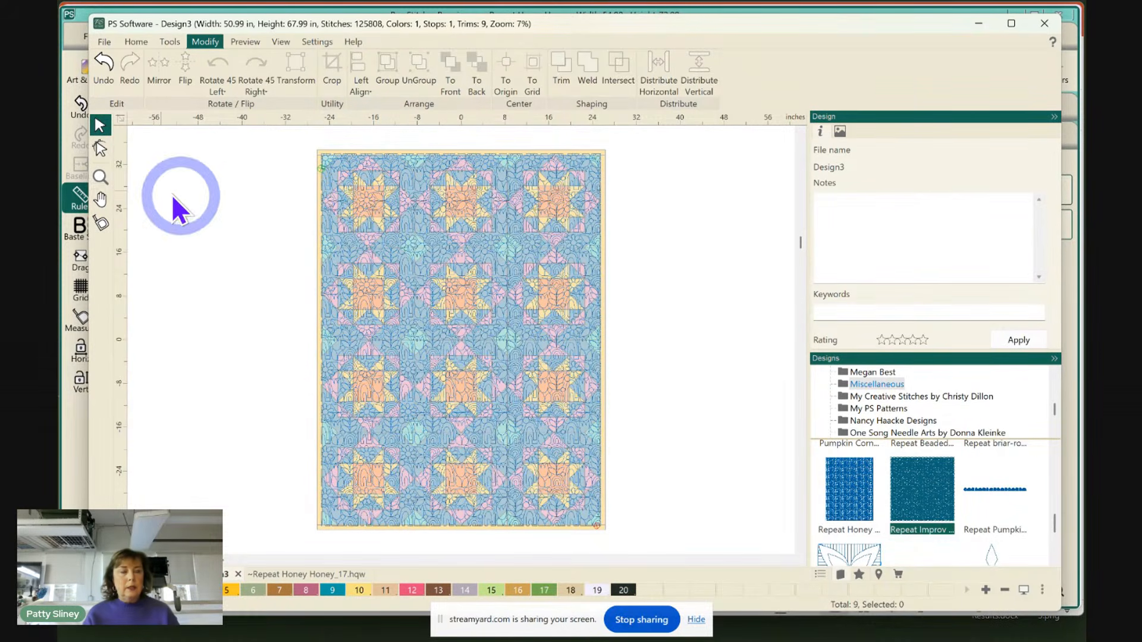
Select the Honey Honey layout at the quilt's upper corner and extend the thread palette to color 26
click(101, 177)
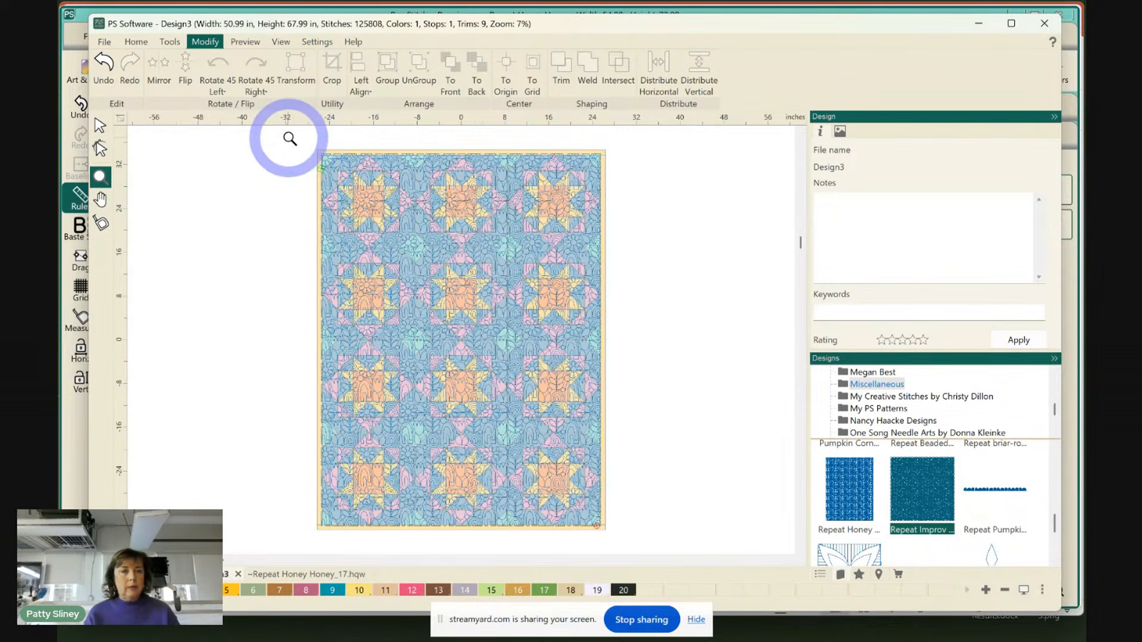
drag(288, 138, 453, 285)
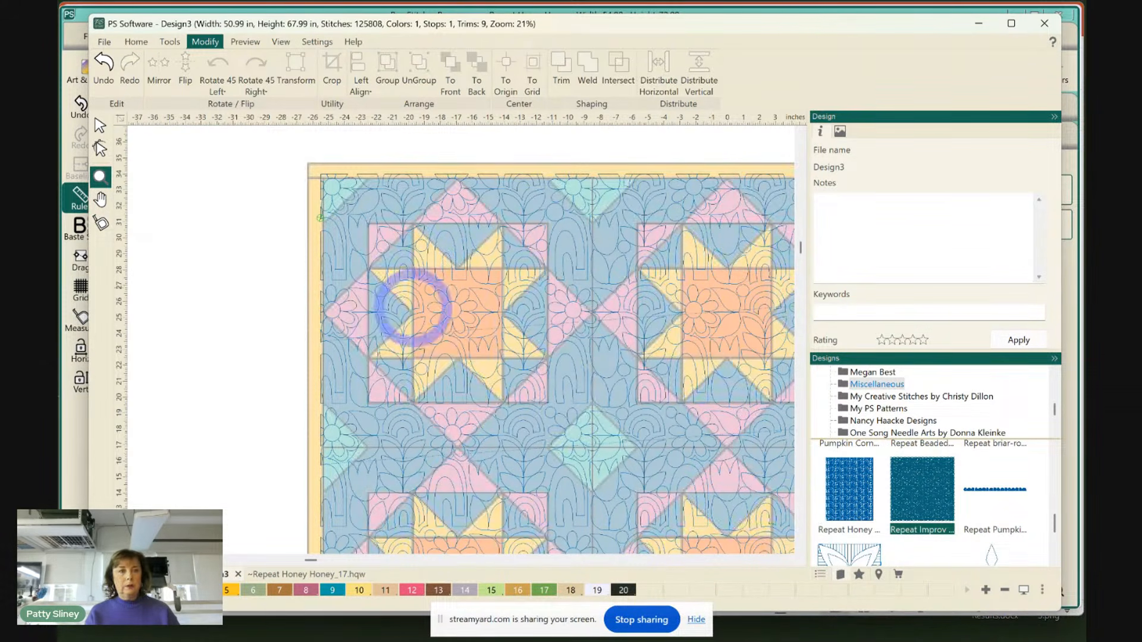
click(99, 125)
click(358, 249)
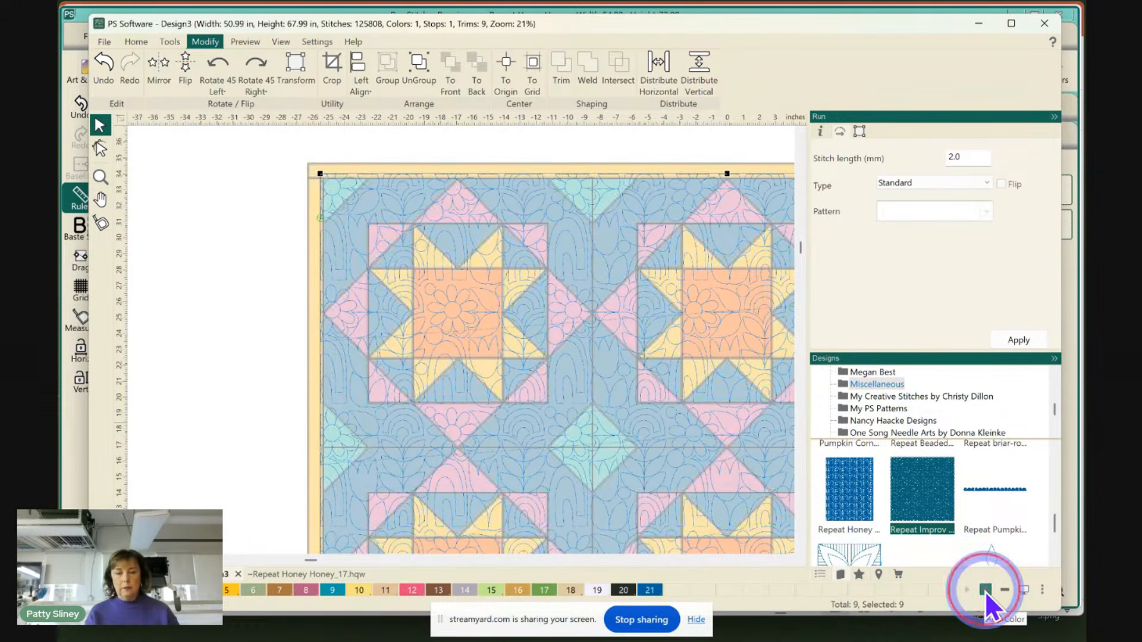
click(987, 591)
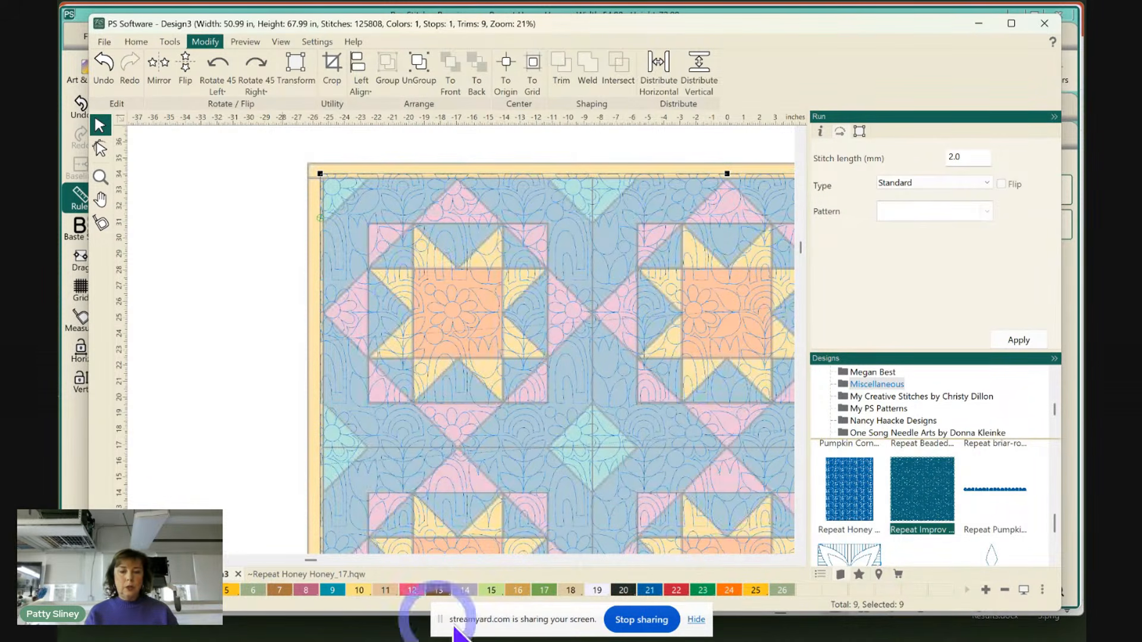
Try the layout in orange thread color 24 and in yellow thread color 5, deselecting it to view each against the quilt
click(729, 590)
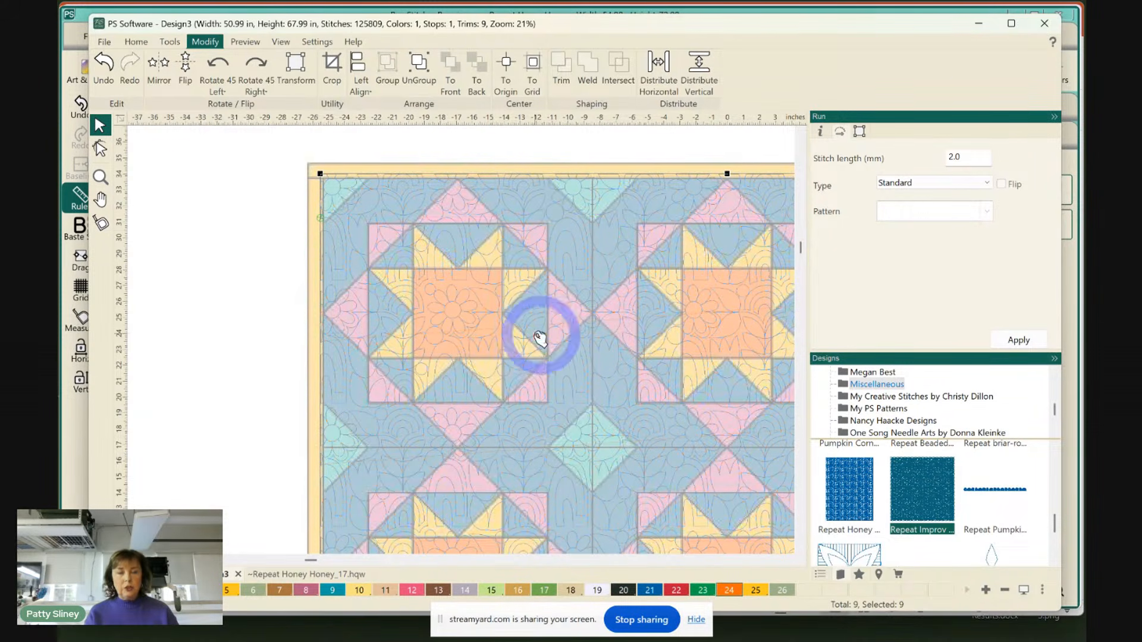
click(226, 198)
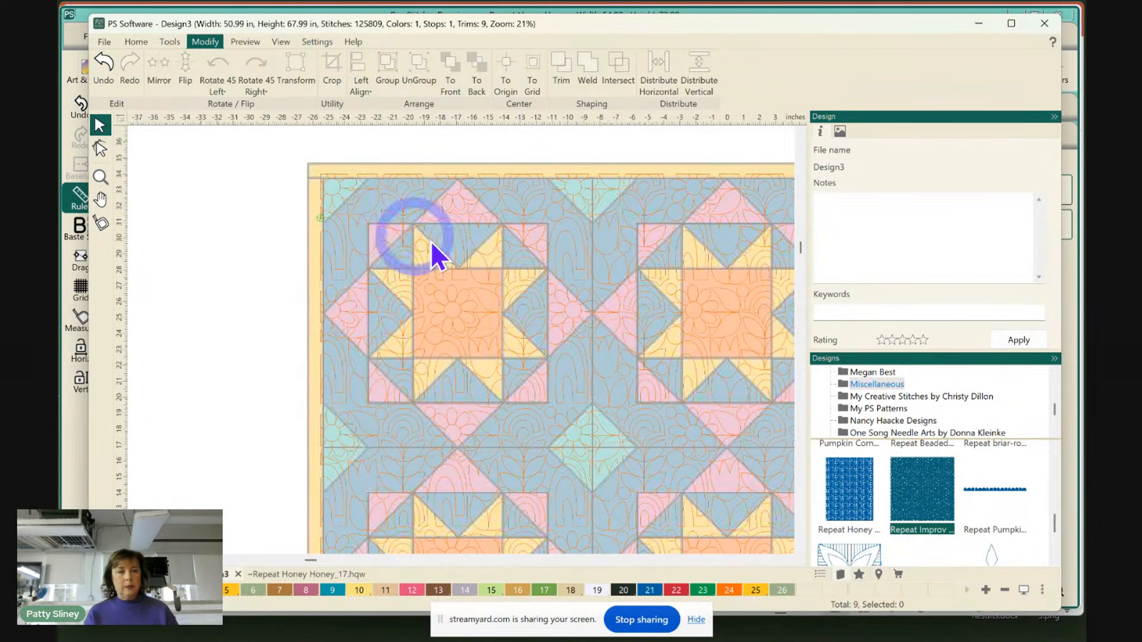
click(470, 248)
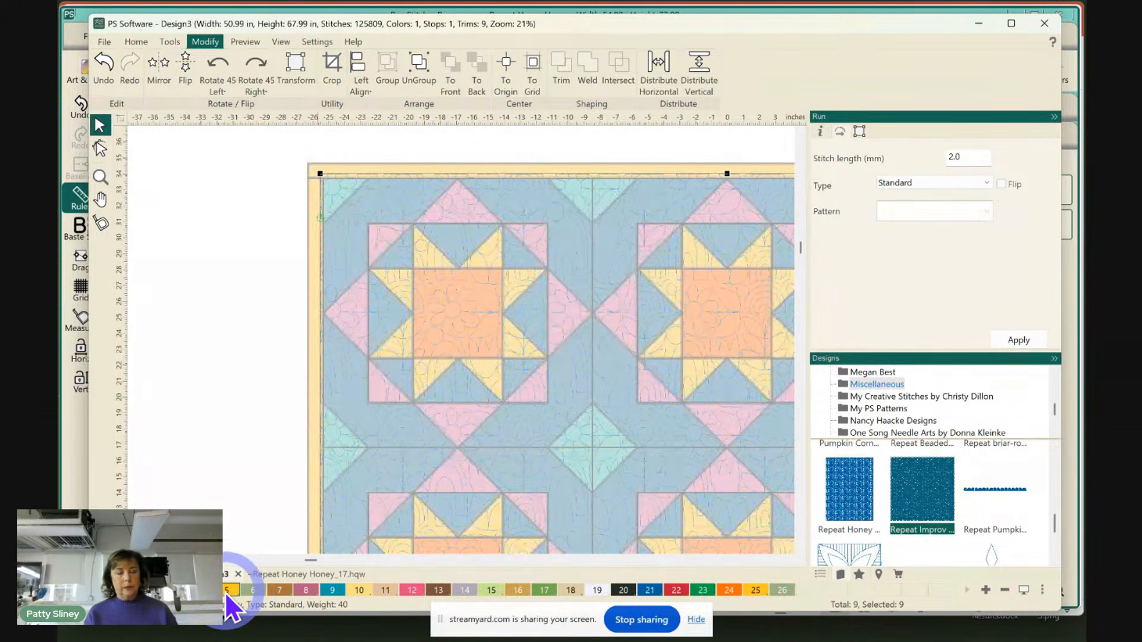
click(214, 227)
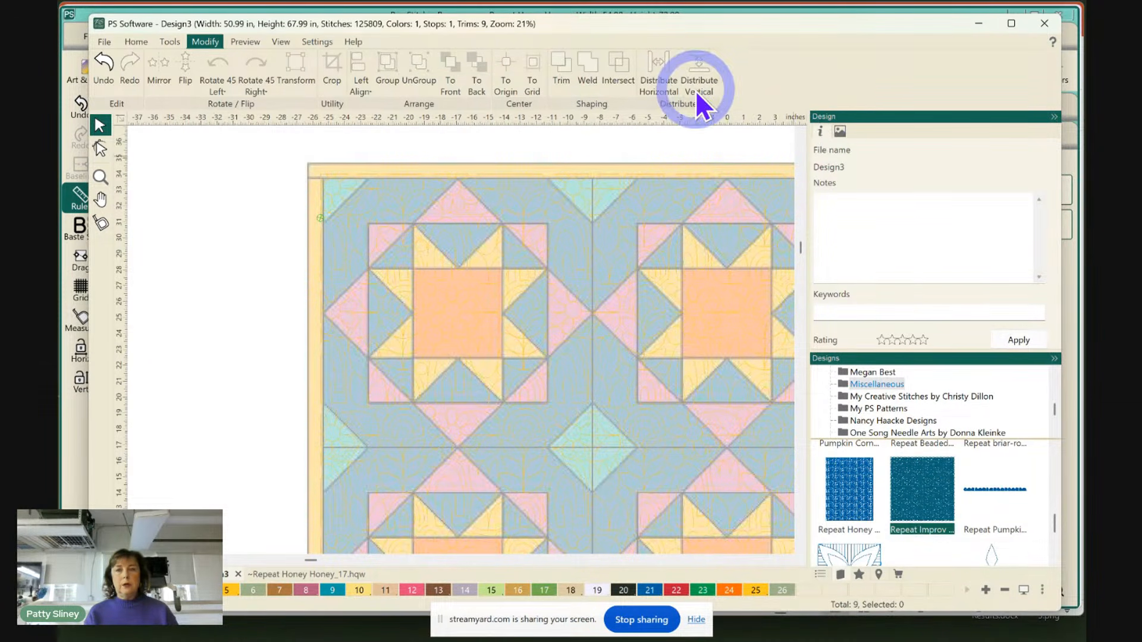
Try a lighter and a darker setting for the quilt backdrop behind the yellow stitching
click(169, 41)
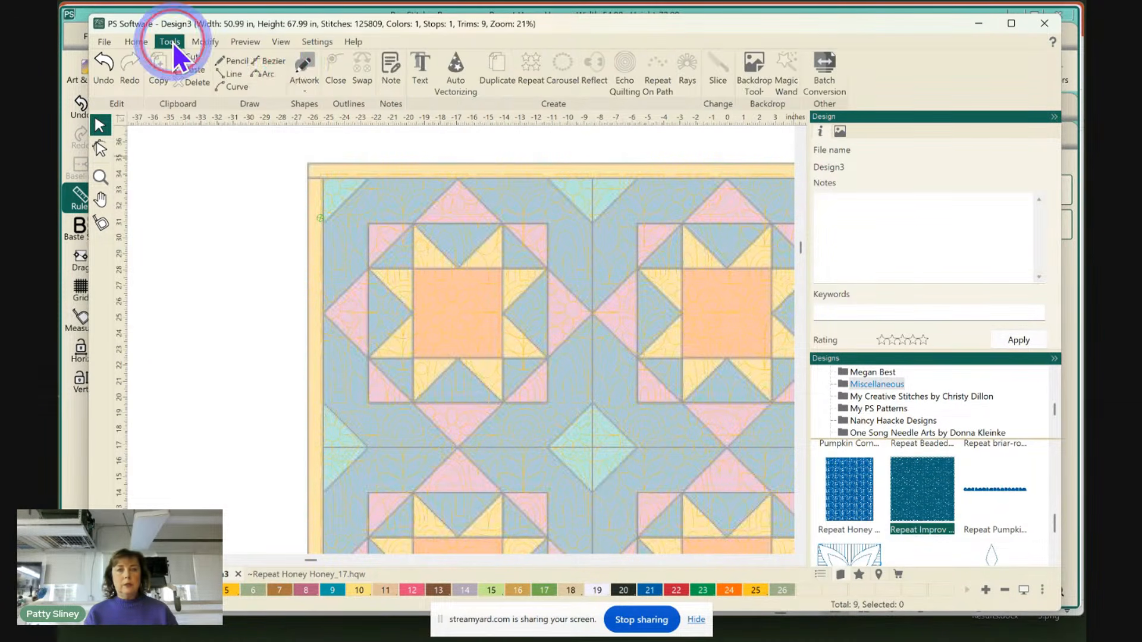
click(764, 69)
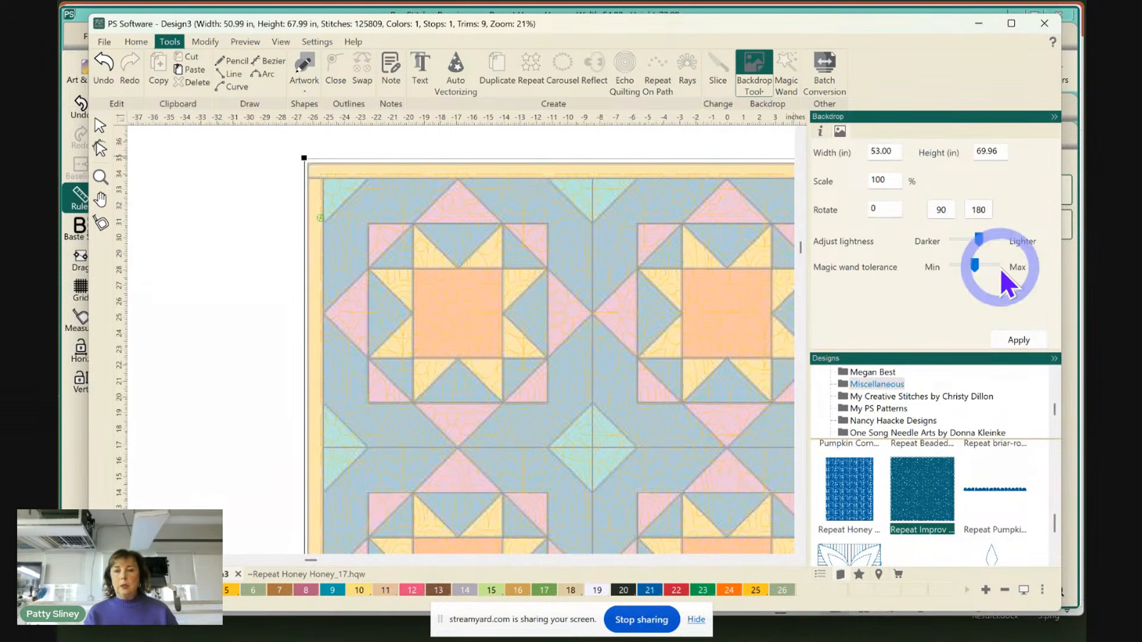
click(996, 240)
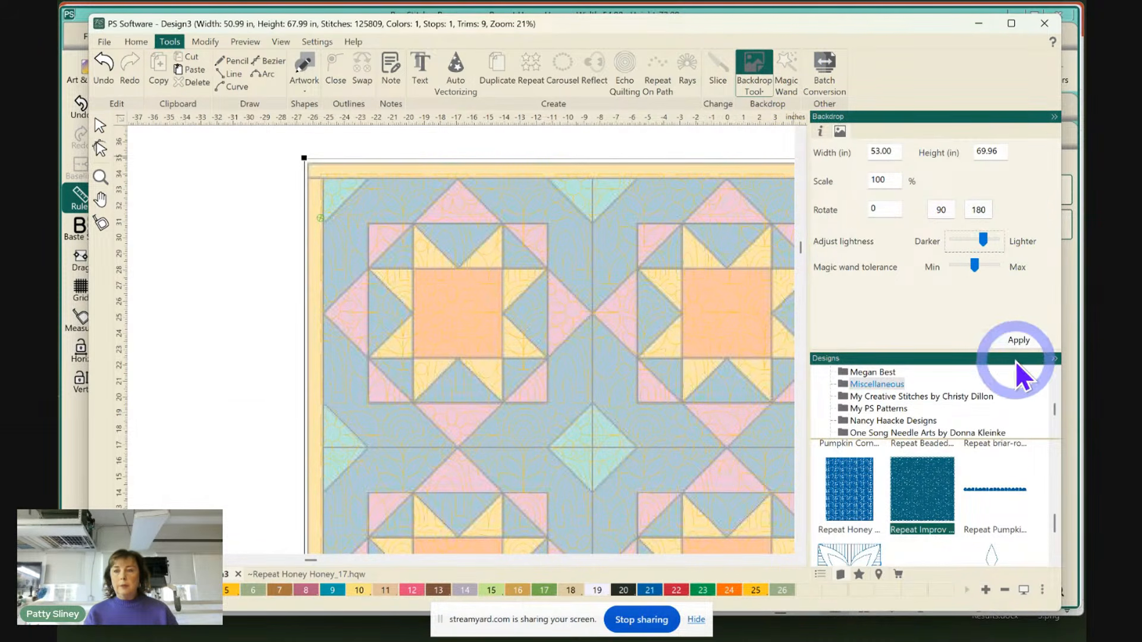
click(1009, 345)
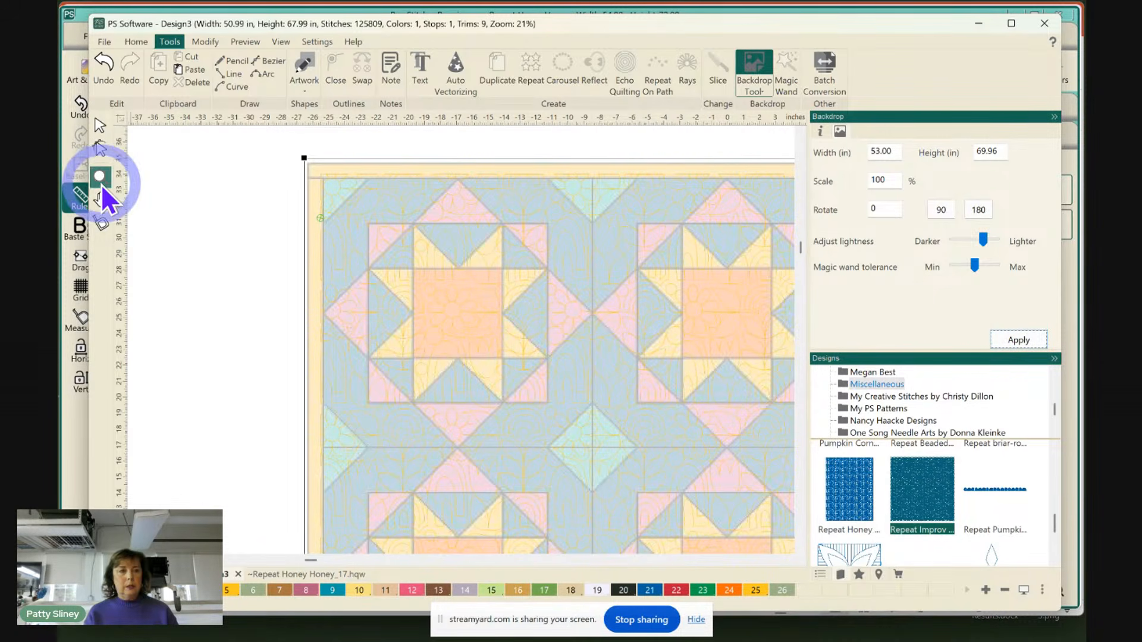
click(958, 241)
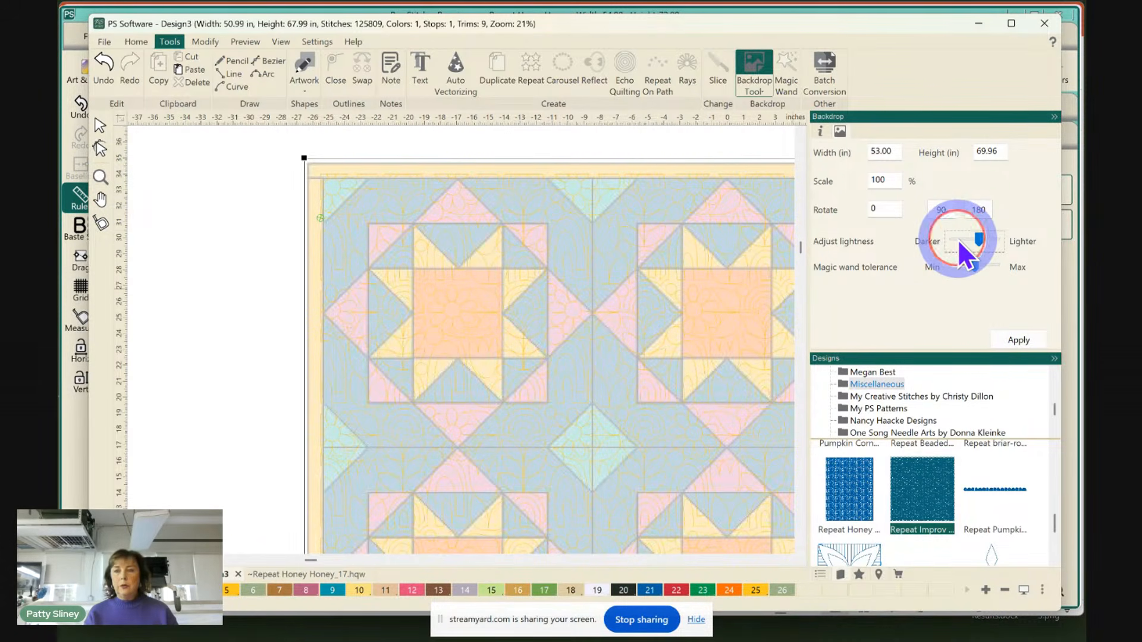
click(1014, 341)
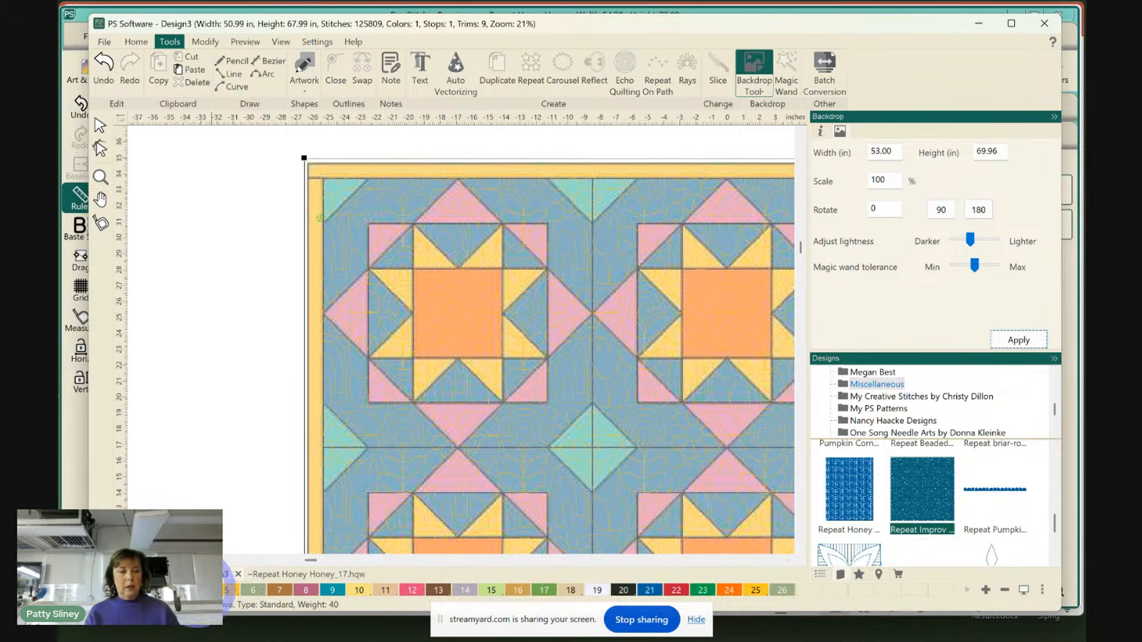
Recolor the whole Honey Honey layout with aqua thread color 9 and deselect it
click(336, 589)
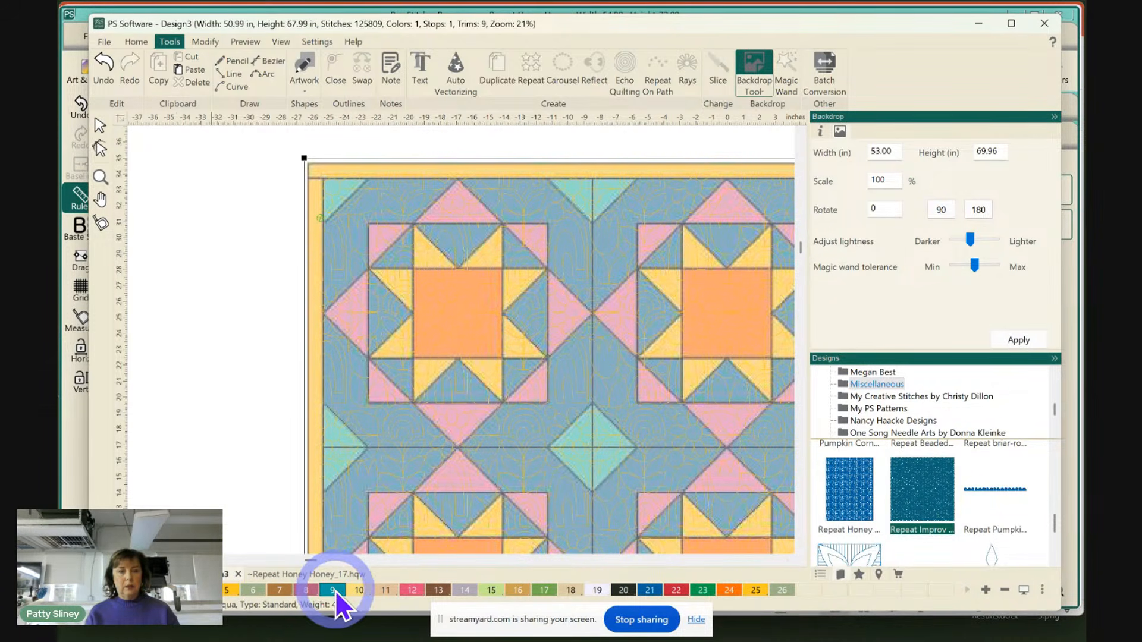
click(100, 126)
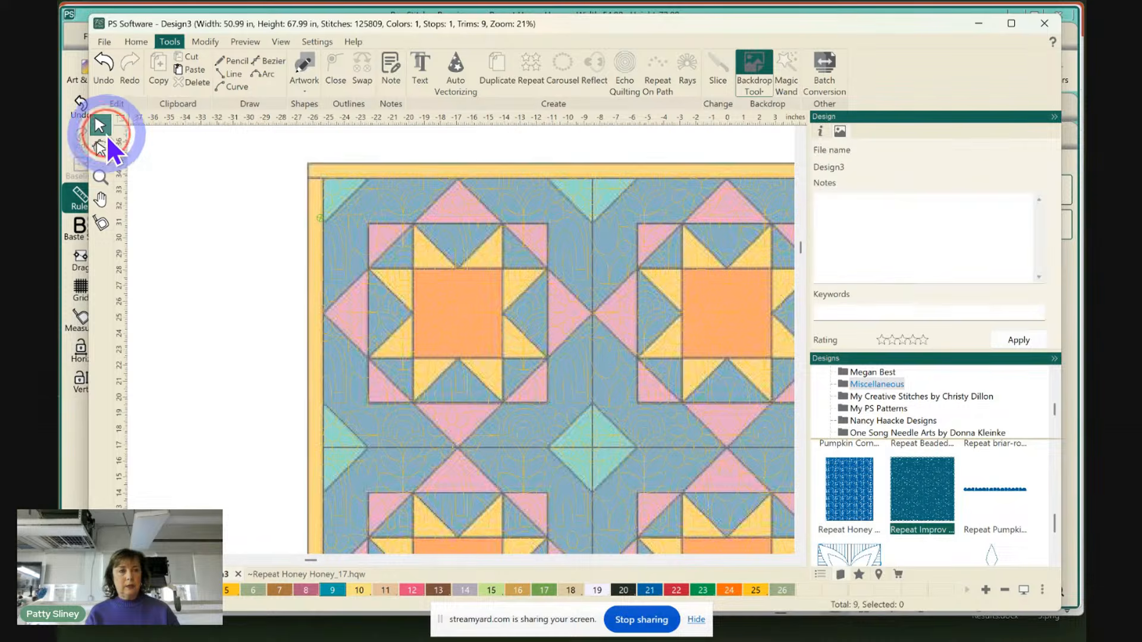
click(592, 316)
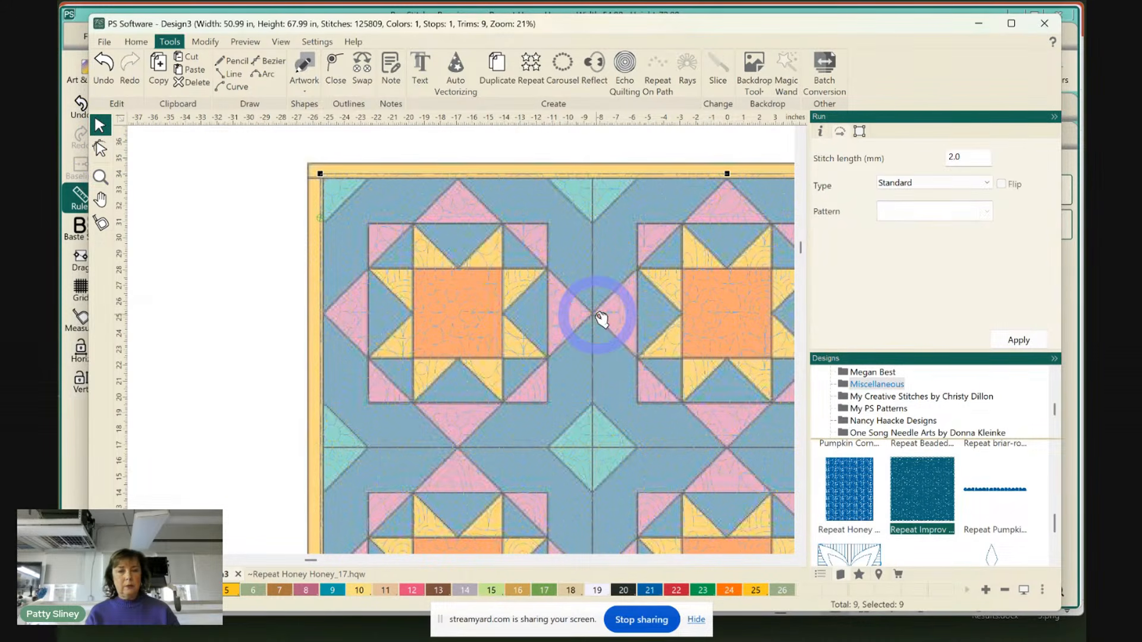
click(332, 588)
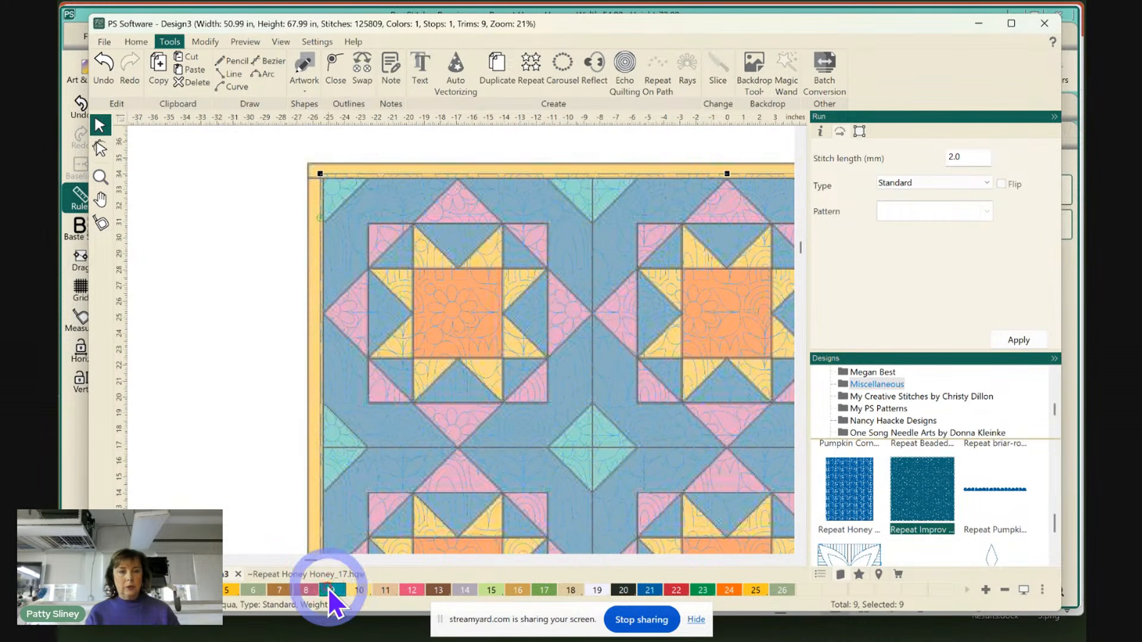
click(206, 268)
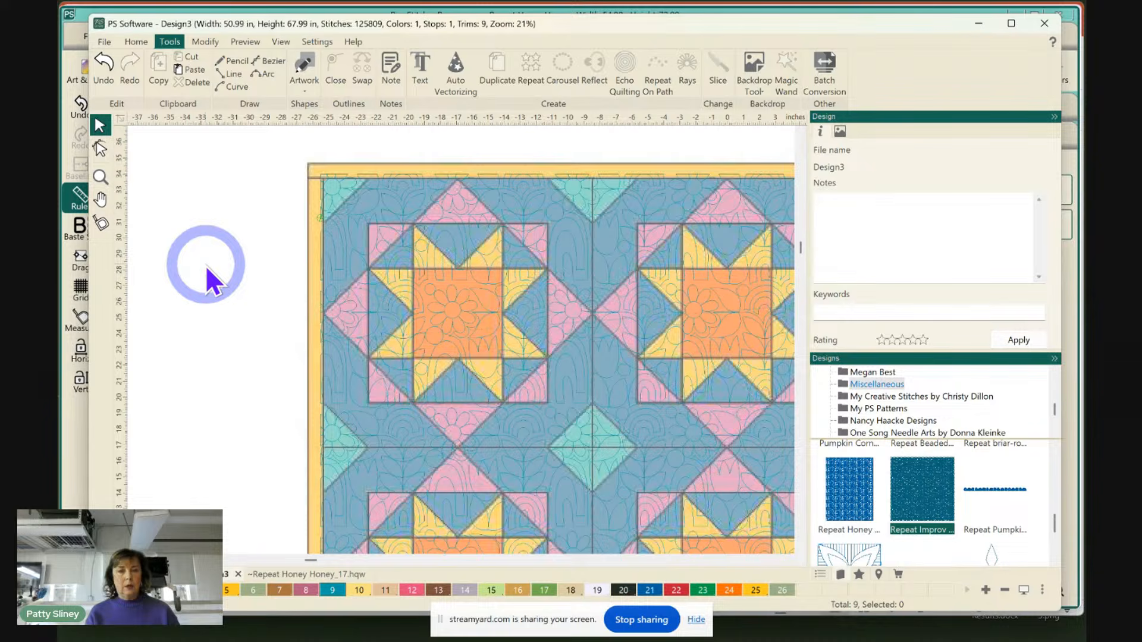
Lighten the quilt backdrop behind the aqua stitching and apply the change
click(756, 70)
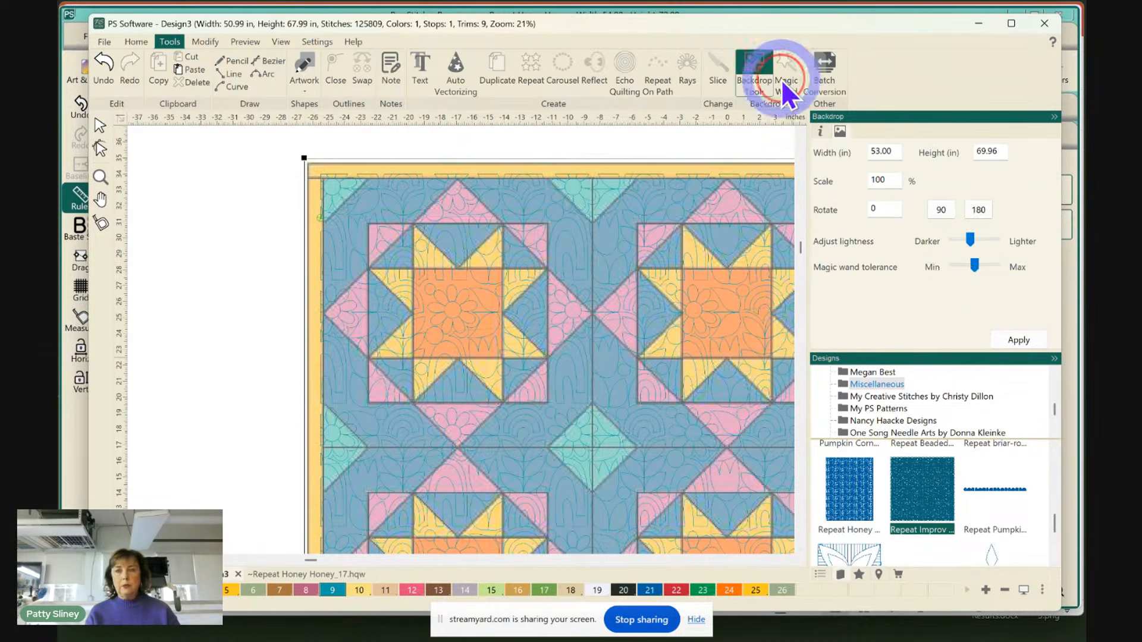
click(992, 241)
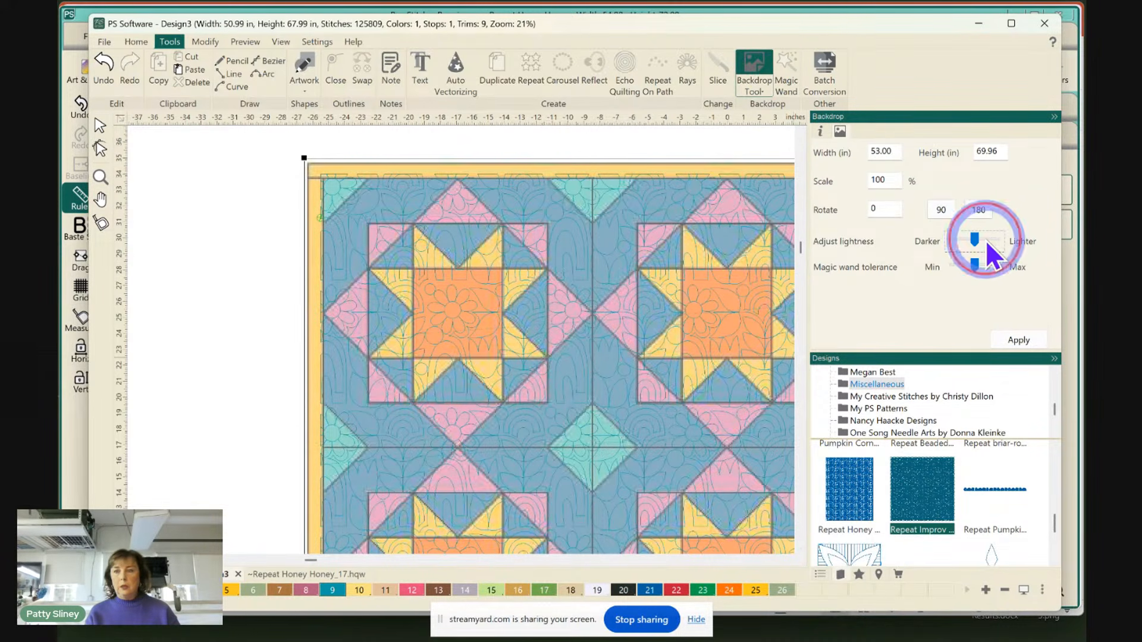
click(1011, 341)
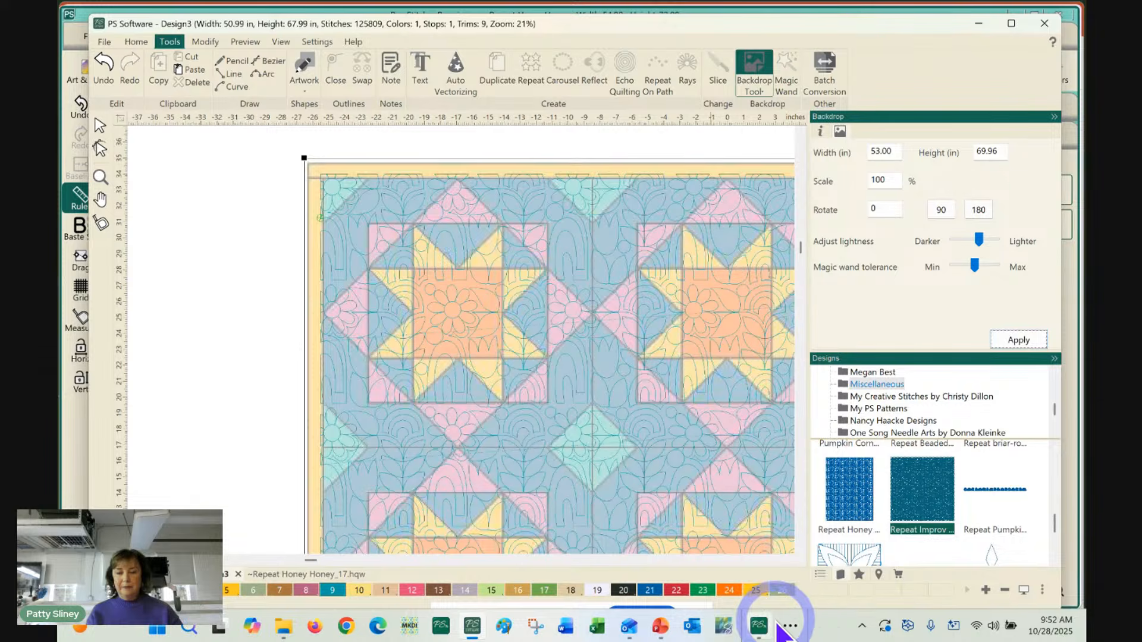
Switch to Pro-Stitcher and show the remaining running applications
click(759, 625)
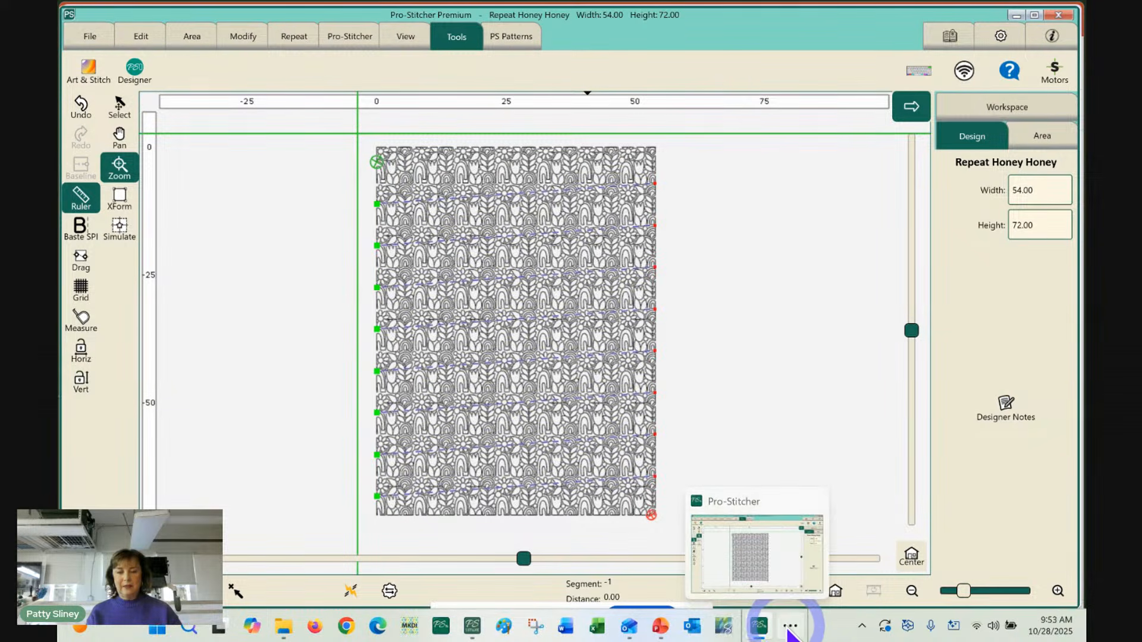
click(790, 626)
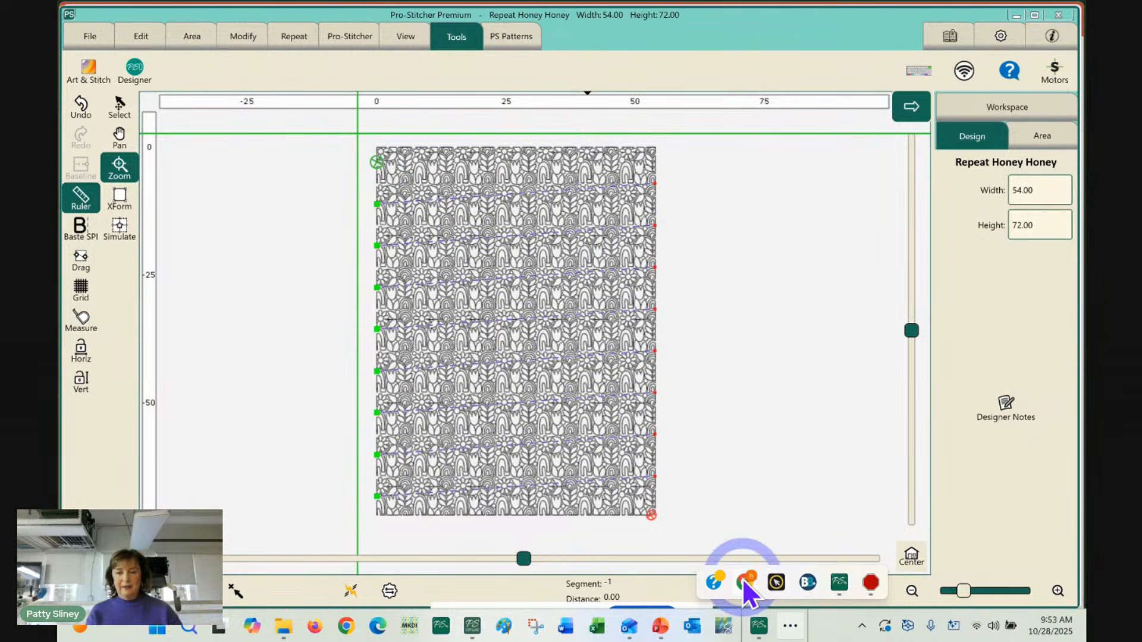
Switch to the StreamYard studio, dismiss the Facebook access notice and review the viewer comments for questions
mouse_move(743, 579)
click(708, 518)
click(684, 476)
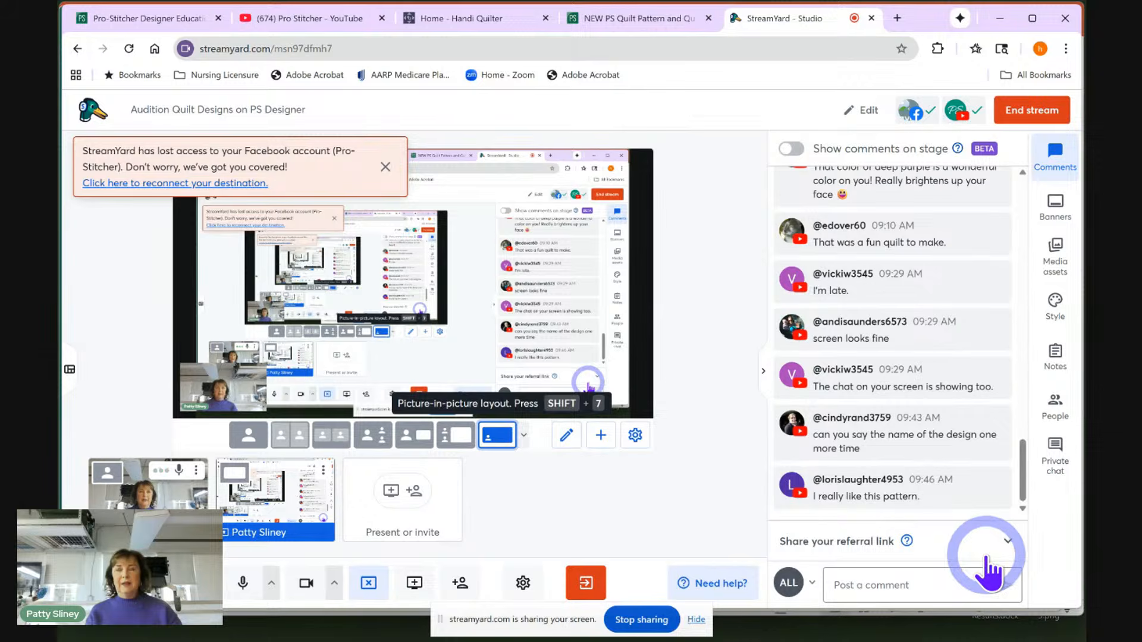
mouse_move(1001, 480)
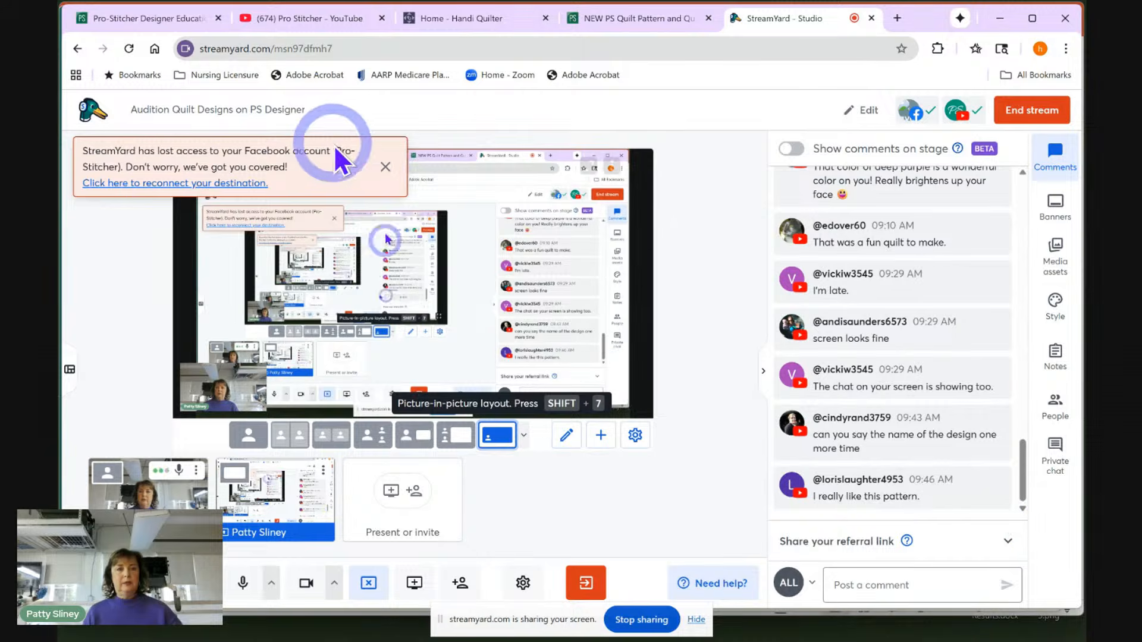
click(386, 167)
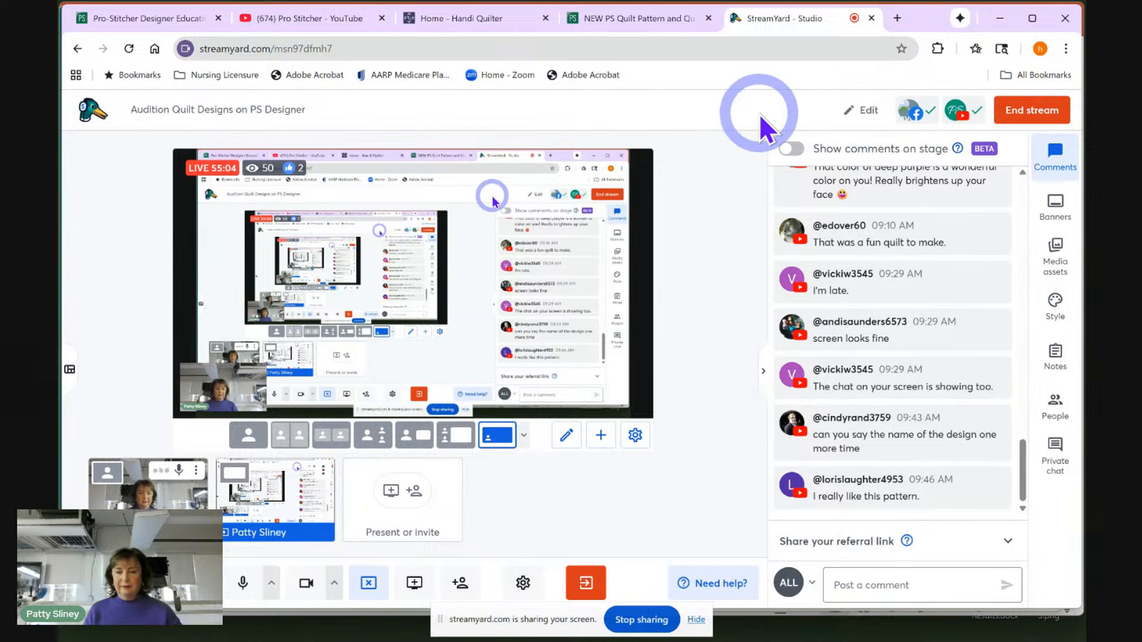
click(878, 439)
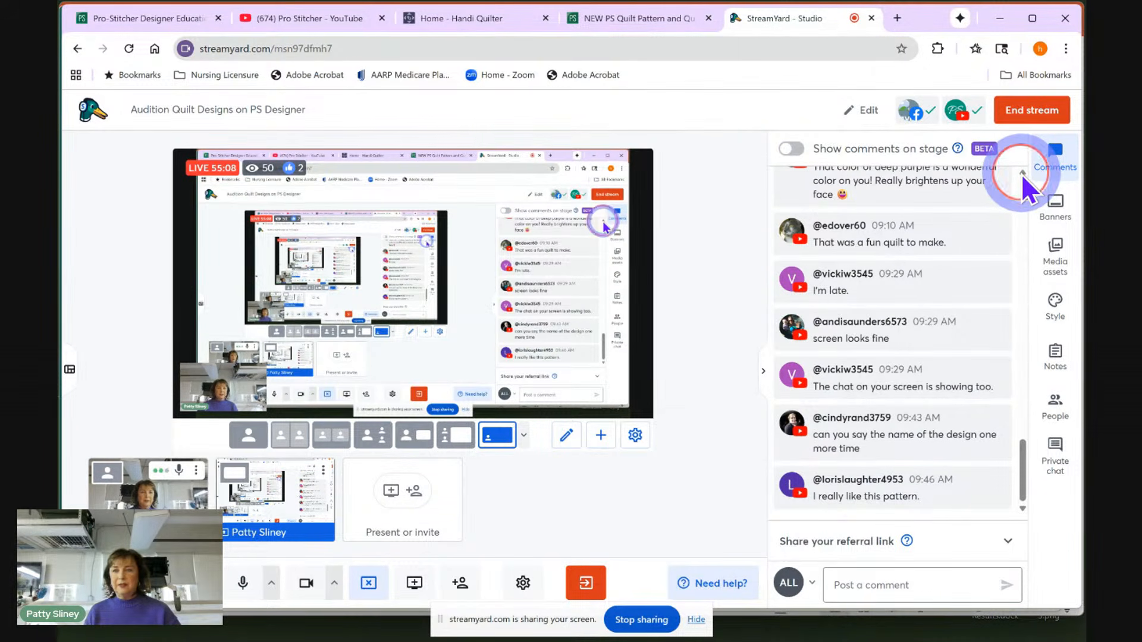
drag(1019, 445, 1020, 435)
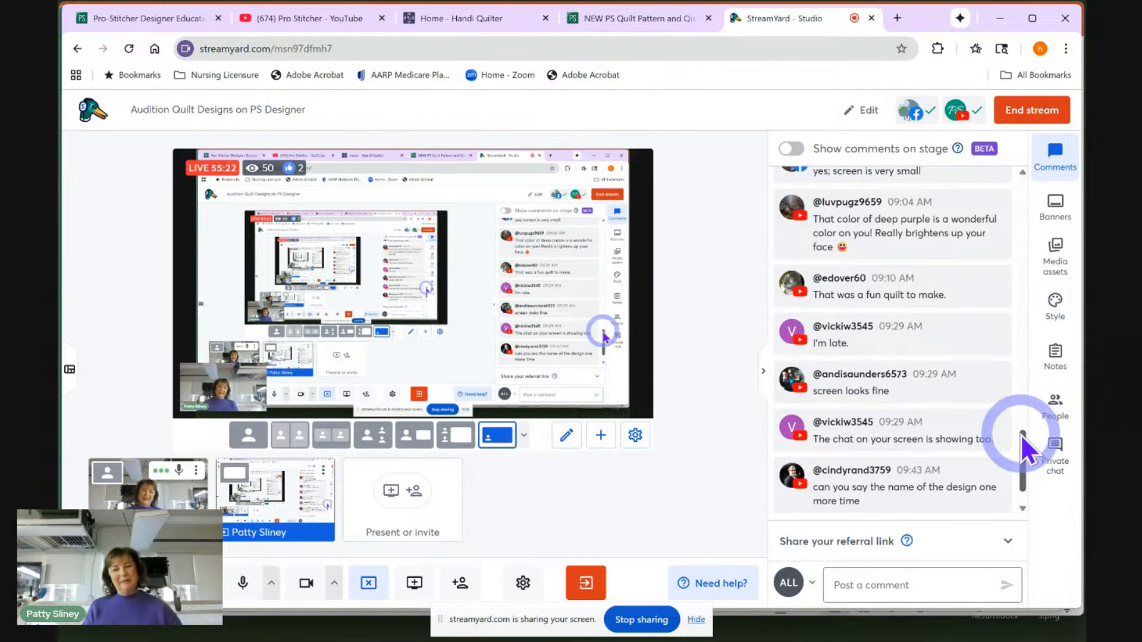
drag(1021, 434, 1026, 489)
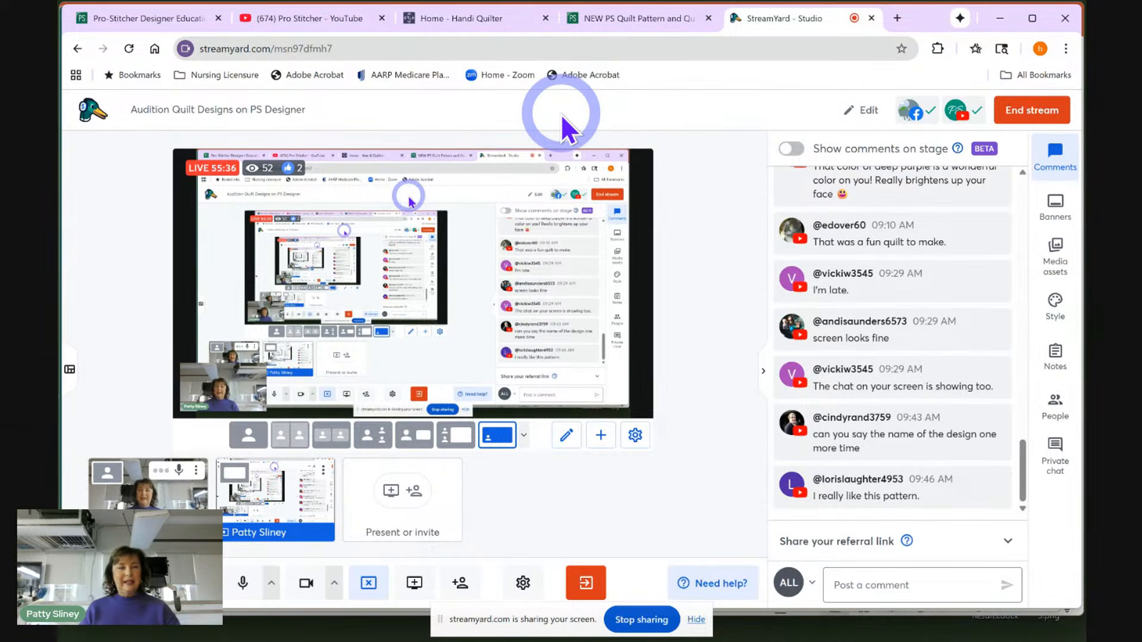
Switch to PS Designer and create a new blank design
mouse_move(526, 641)
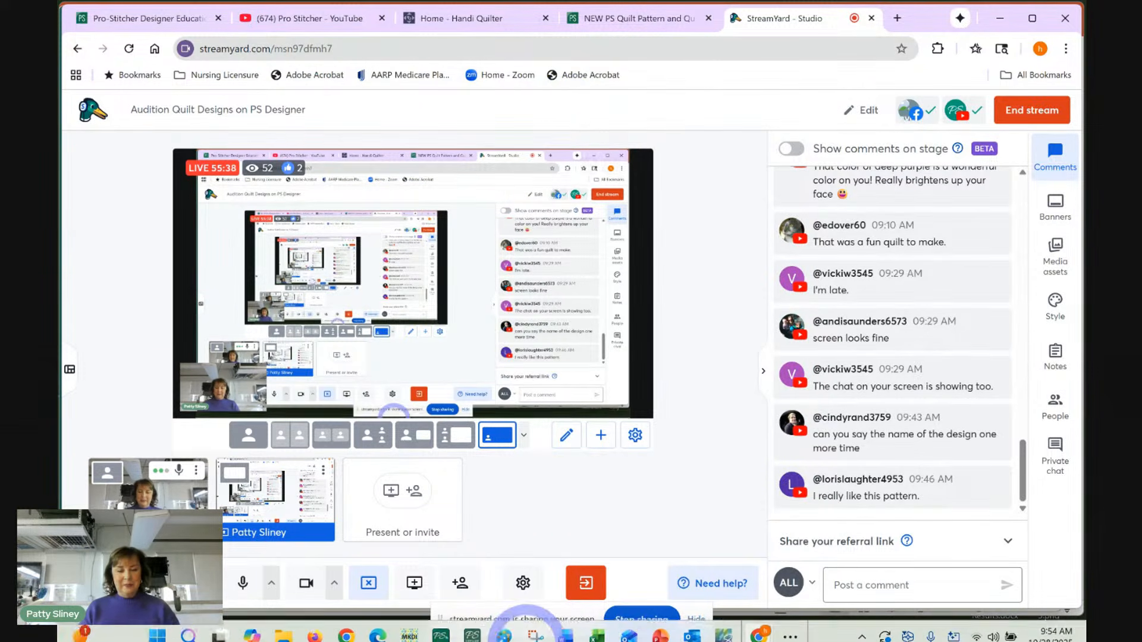
click(470, 629)
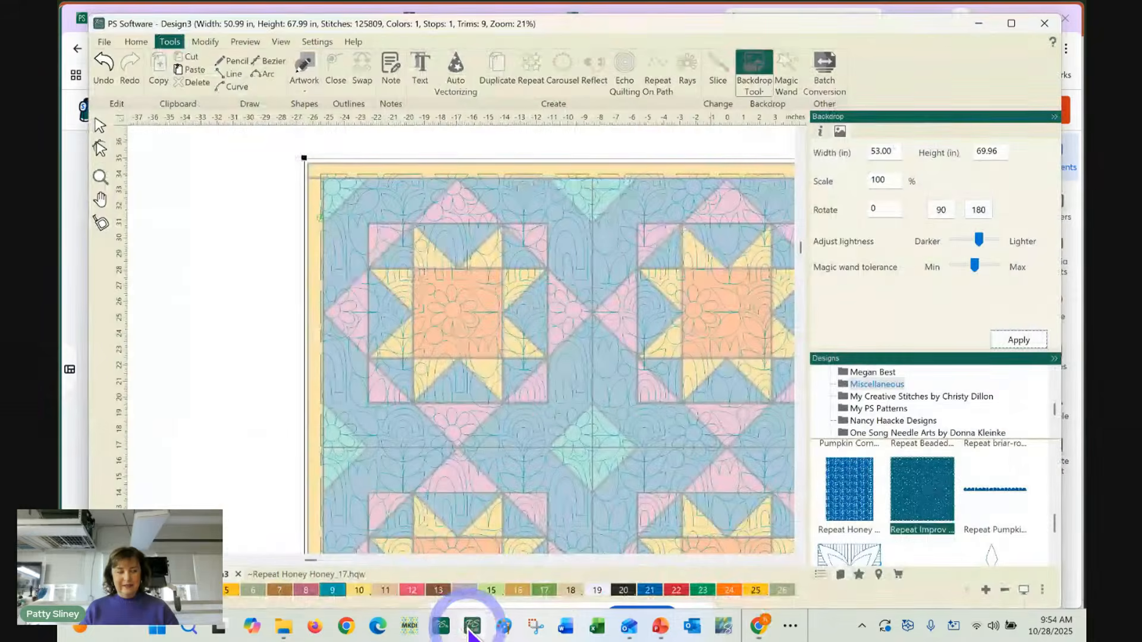
click(136, 43)
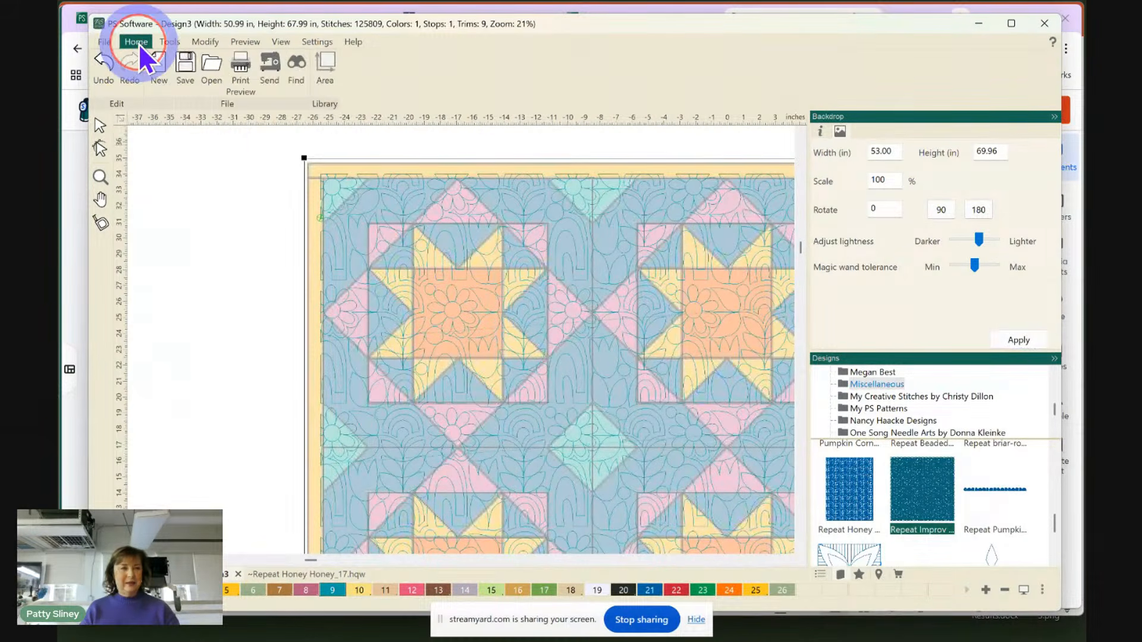
click(157, 66)
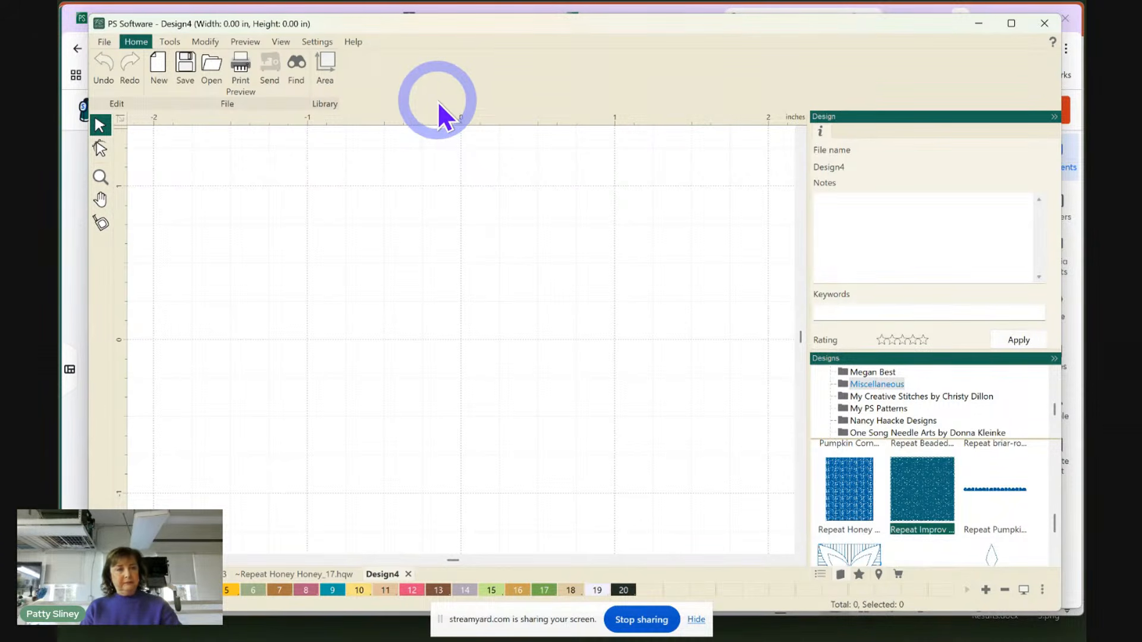
Load the Pecan Blossoms Quilt 67 x 67.jpg image as the backdrop of the new design
click(168, 42)
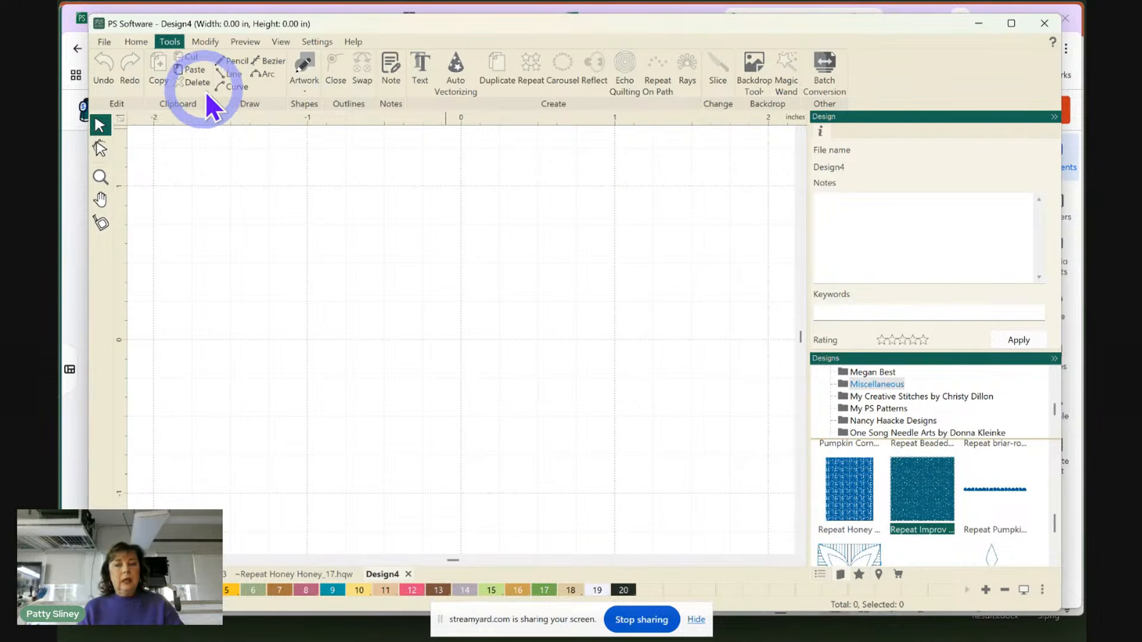
click(755, 67)
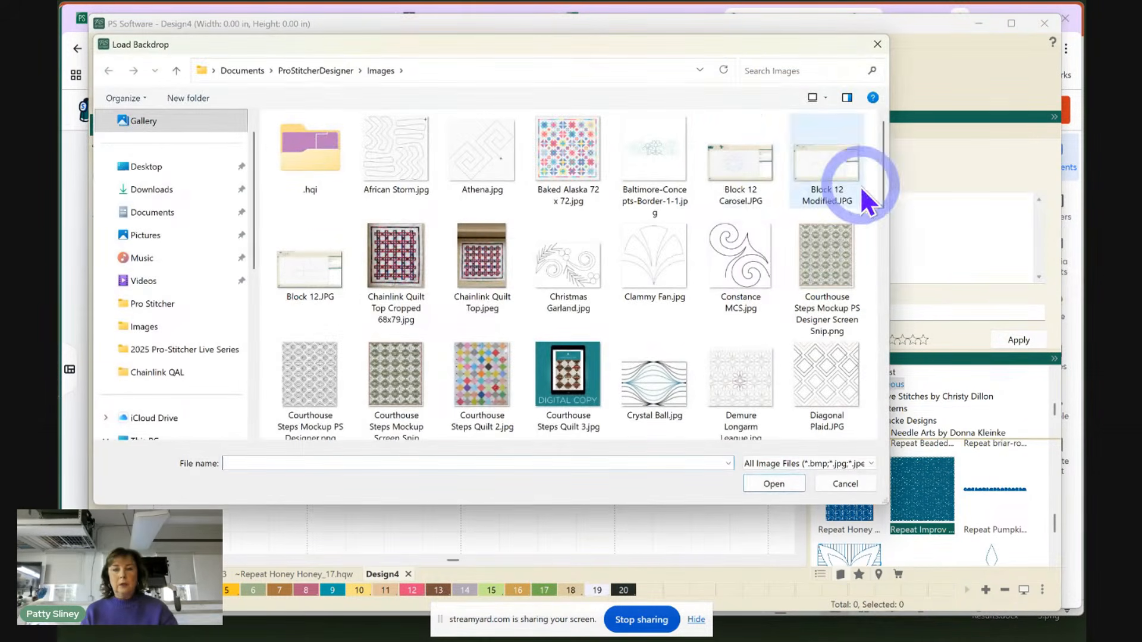
drag(883, 158, 898, 355)
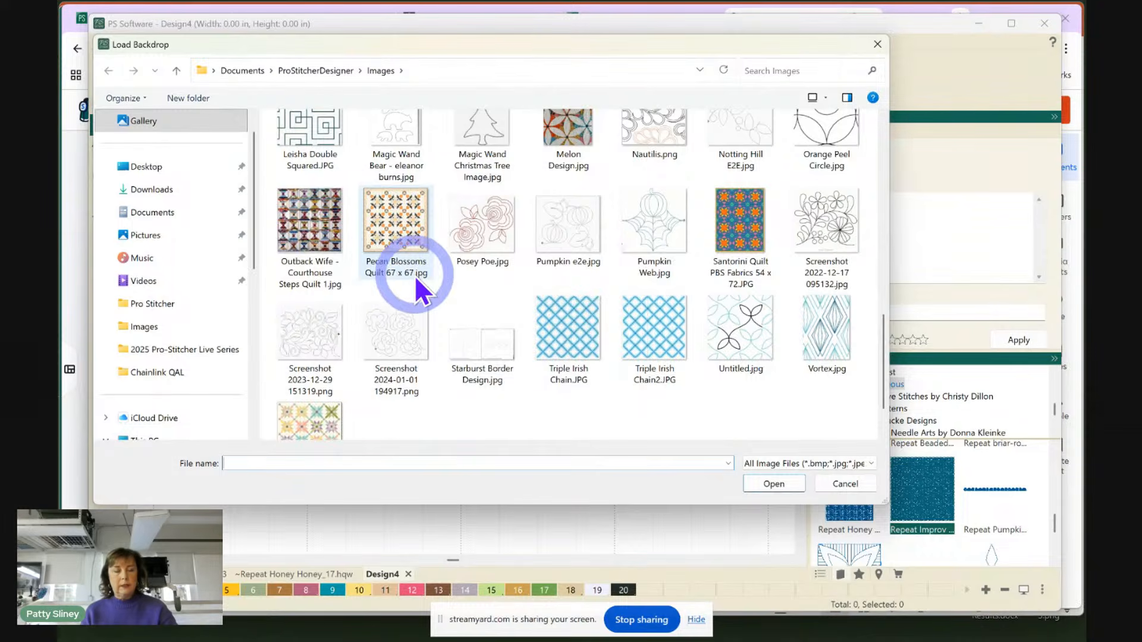
double_click(376, 207)
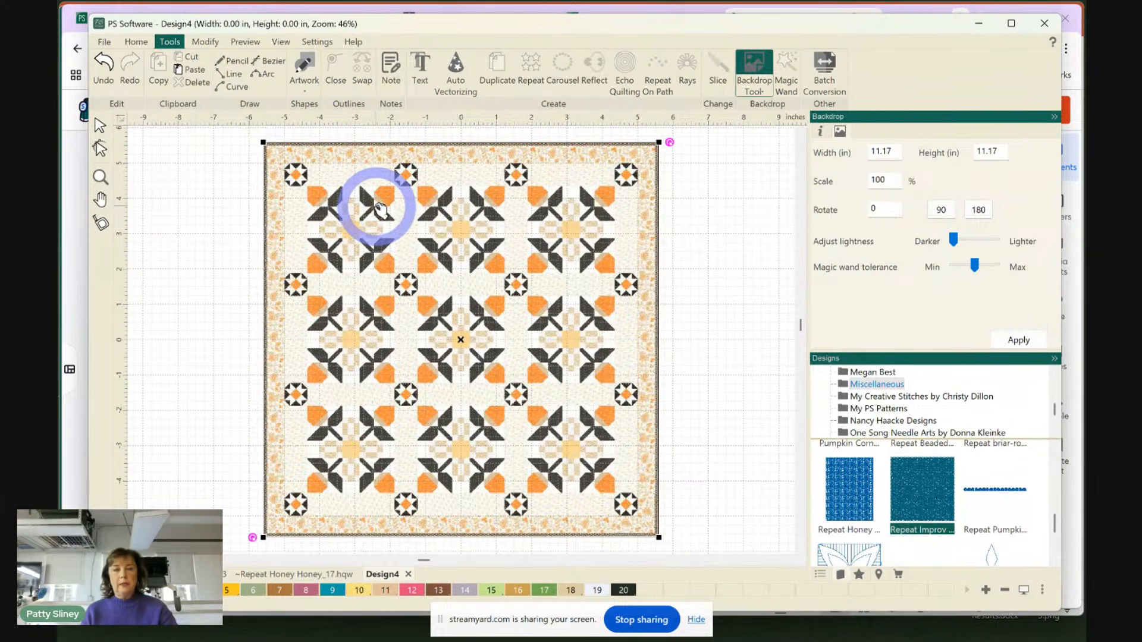
Resize the quilt backdrop proportionally to 67 inches wide and fit it in the workspace
double_click(869, 152)
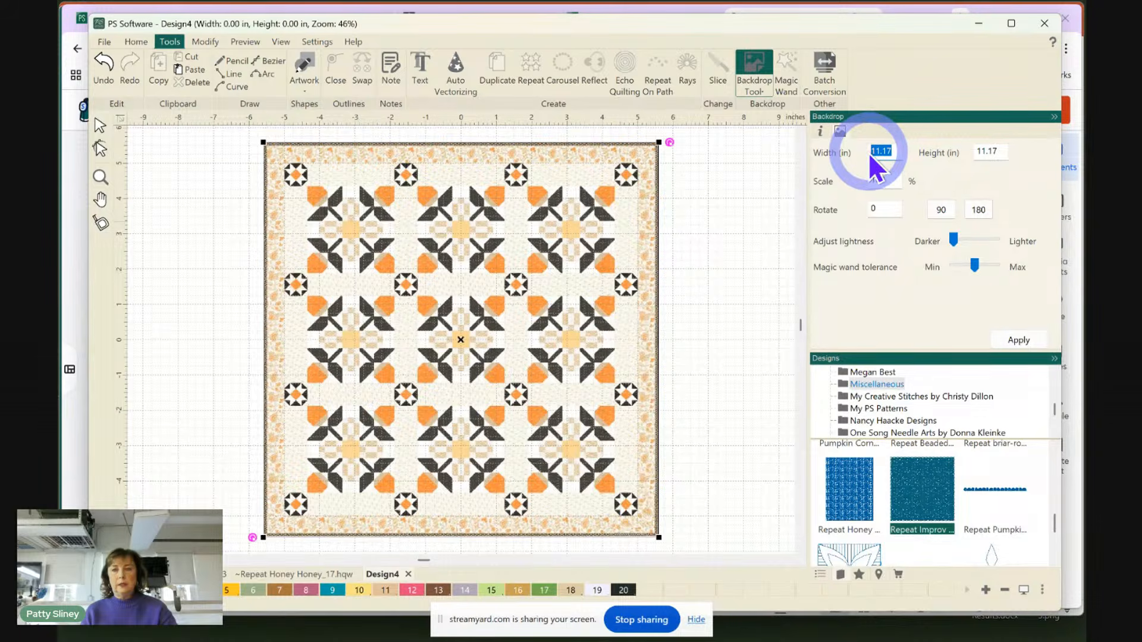
text(67.)
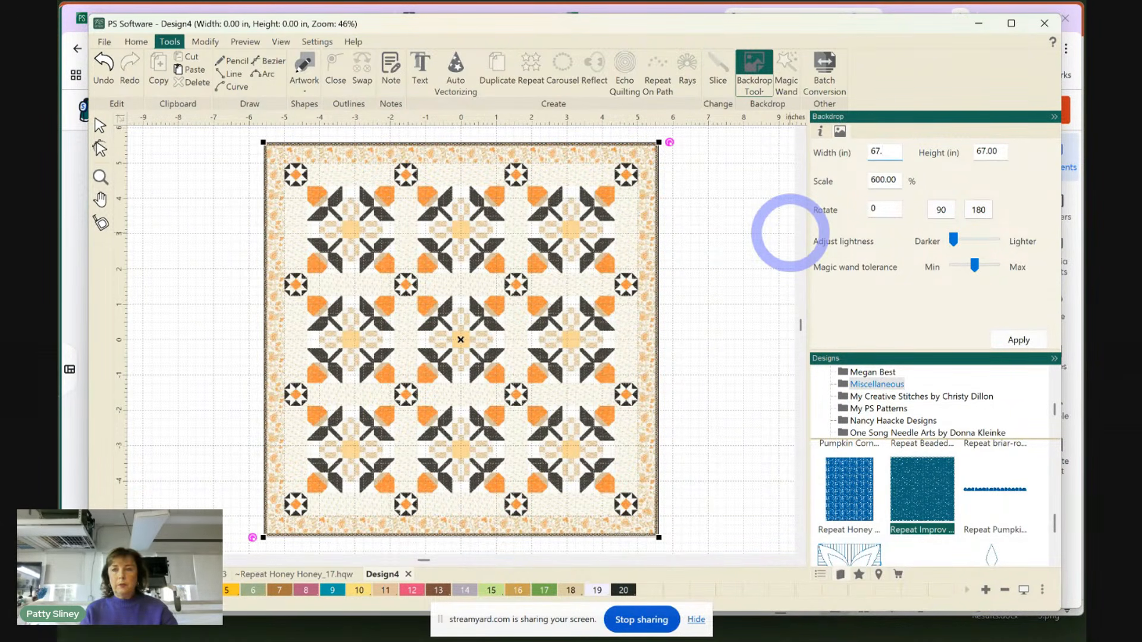
click(1021, 341)
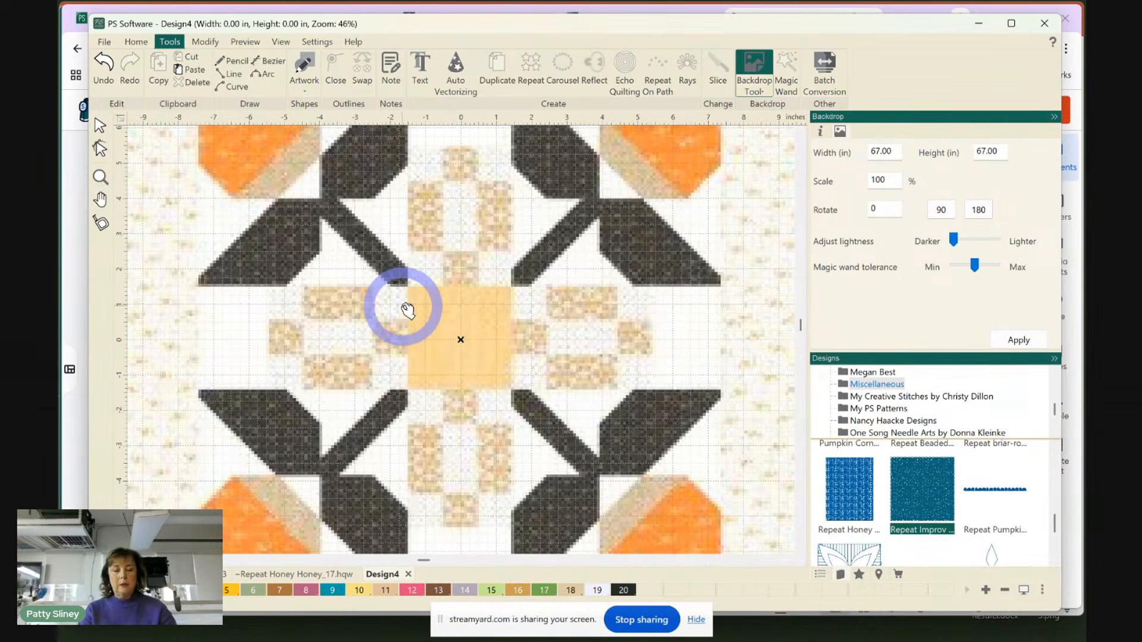
key(F4)
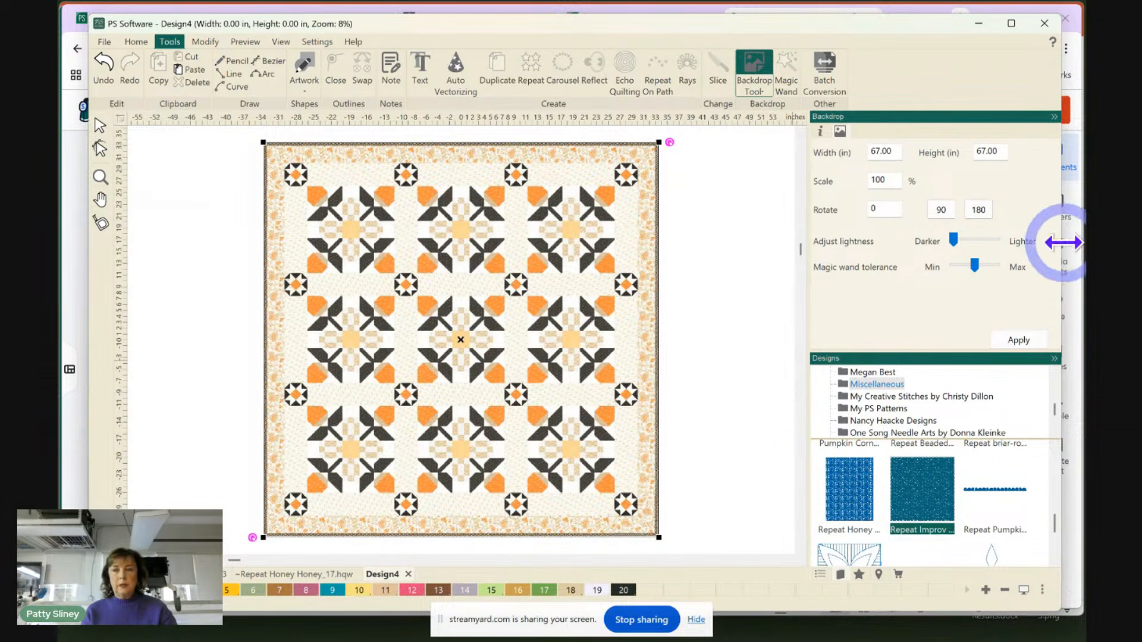
Try lightening the quilt backdrop in two stages and restore it to the darkest setting
click(983, 239)
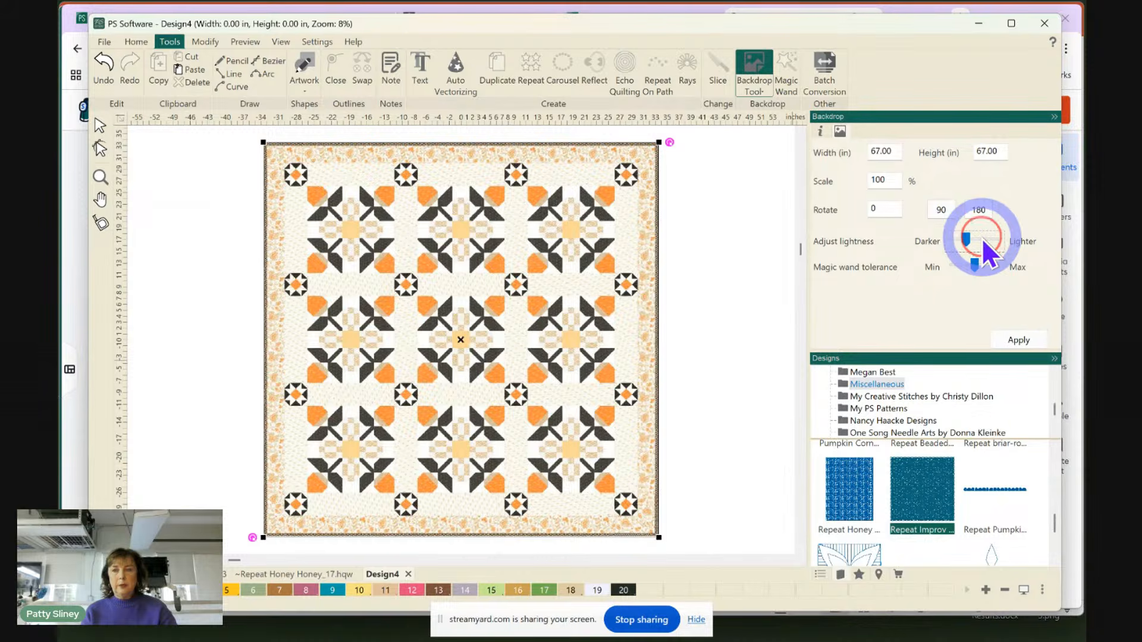
click(982, 240)
click(1015, 341)
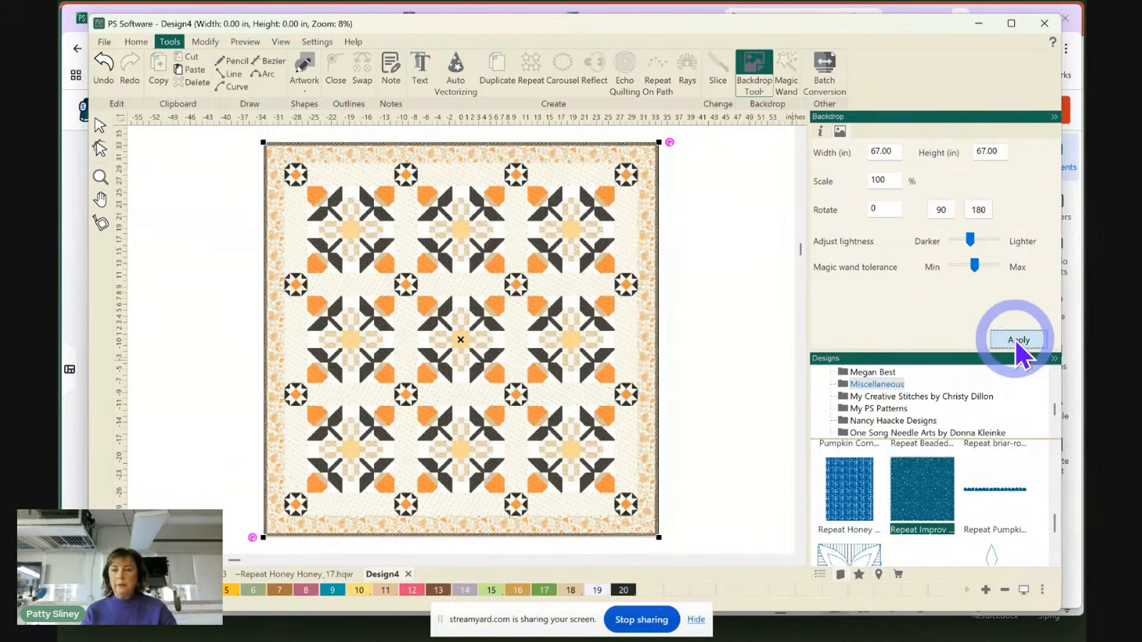
click(1015, 340)
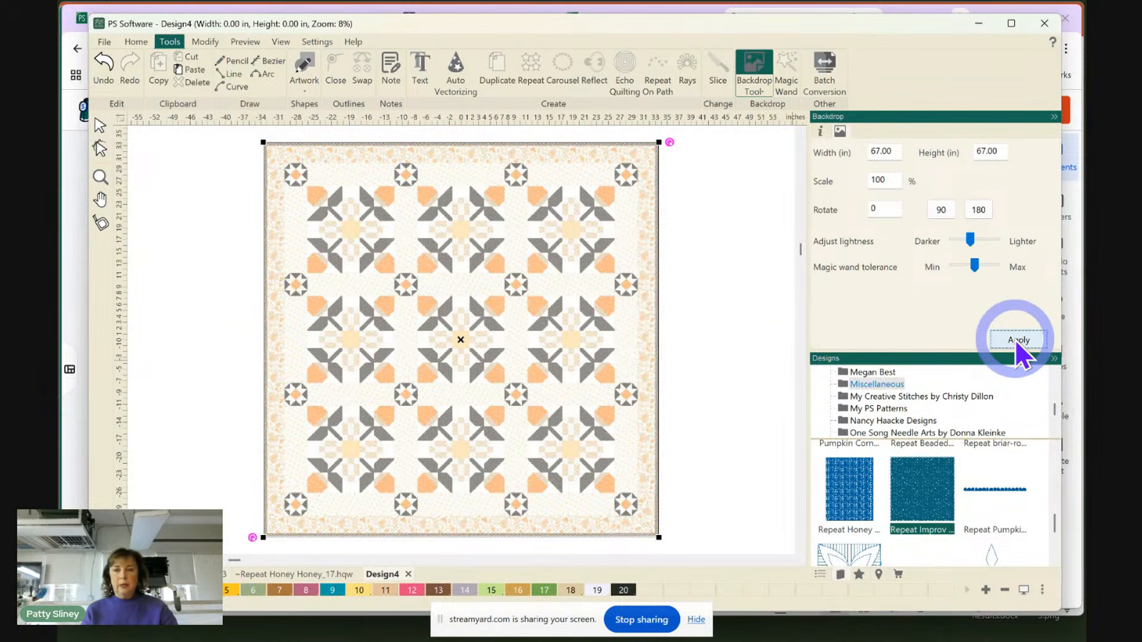
click(995, 239)
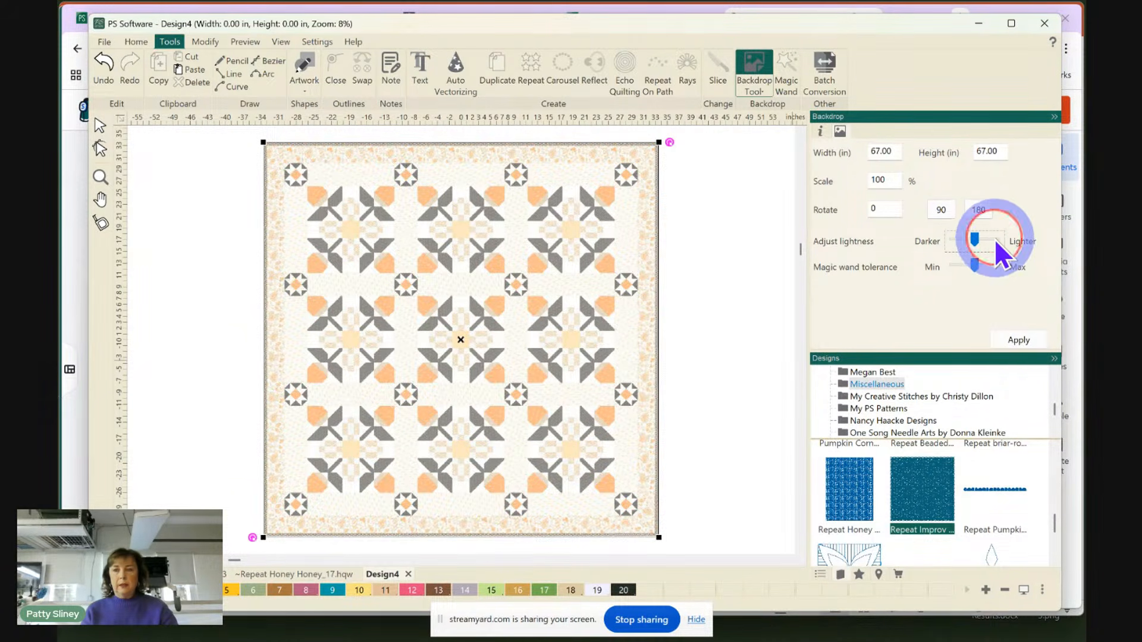
click(1014, 341)
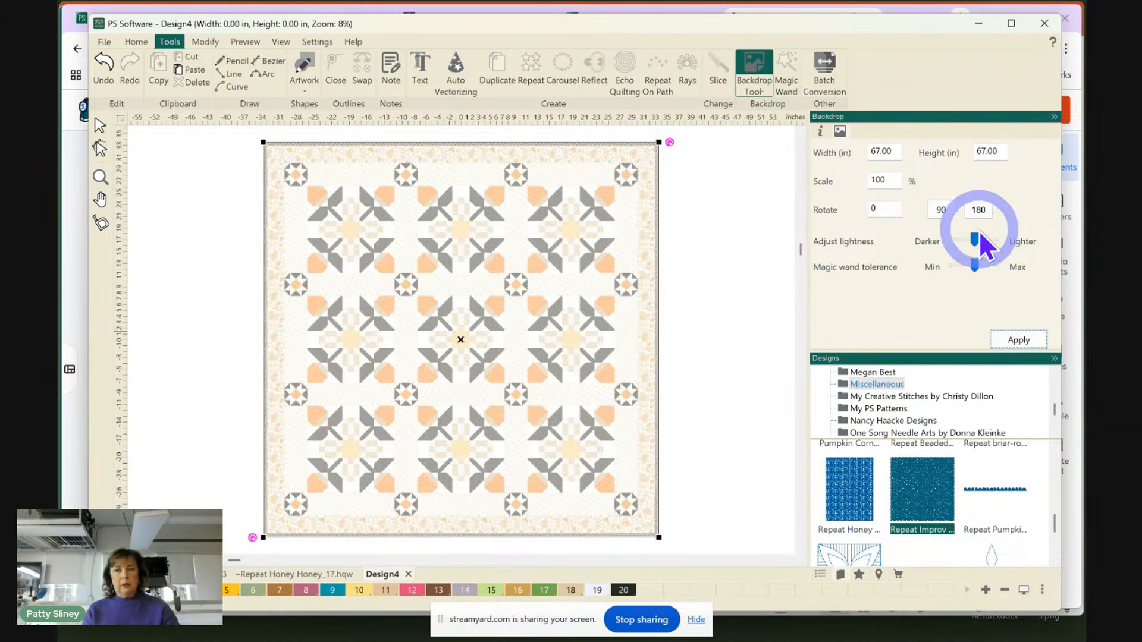
drag(977, 237, 934, 241)
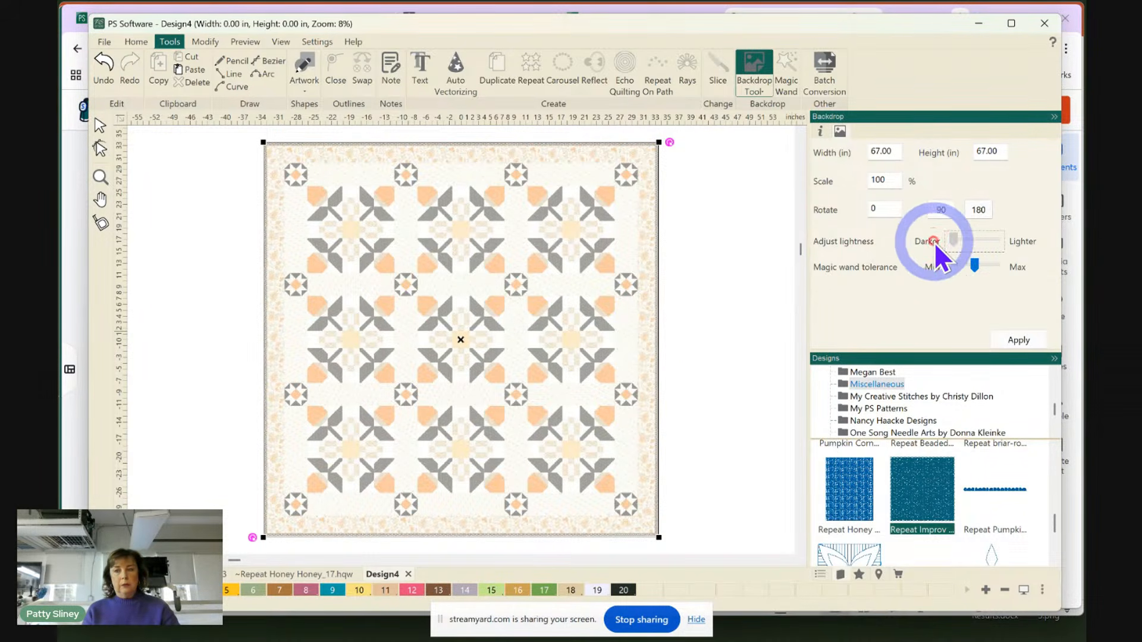
click(1016, 340)
Focus on the quilt's upper-left area and lighten the backdrop to about the middle of the lightness range
click(100, 176)
drag(250, 140, 438, 311)
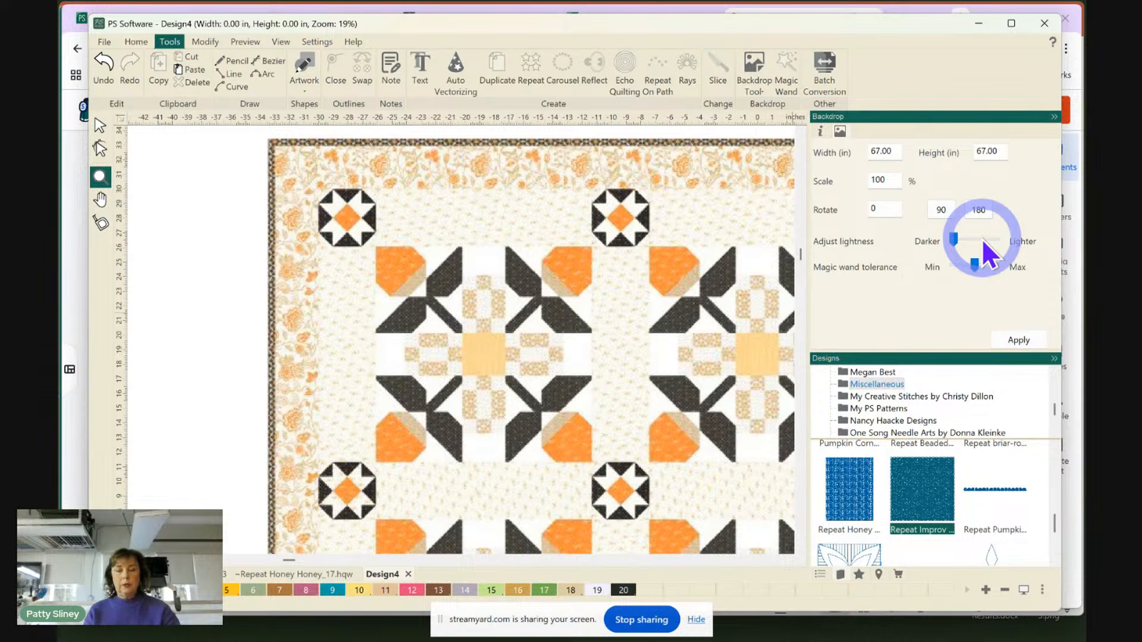
drag(985, 240, 987, 243)
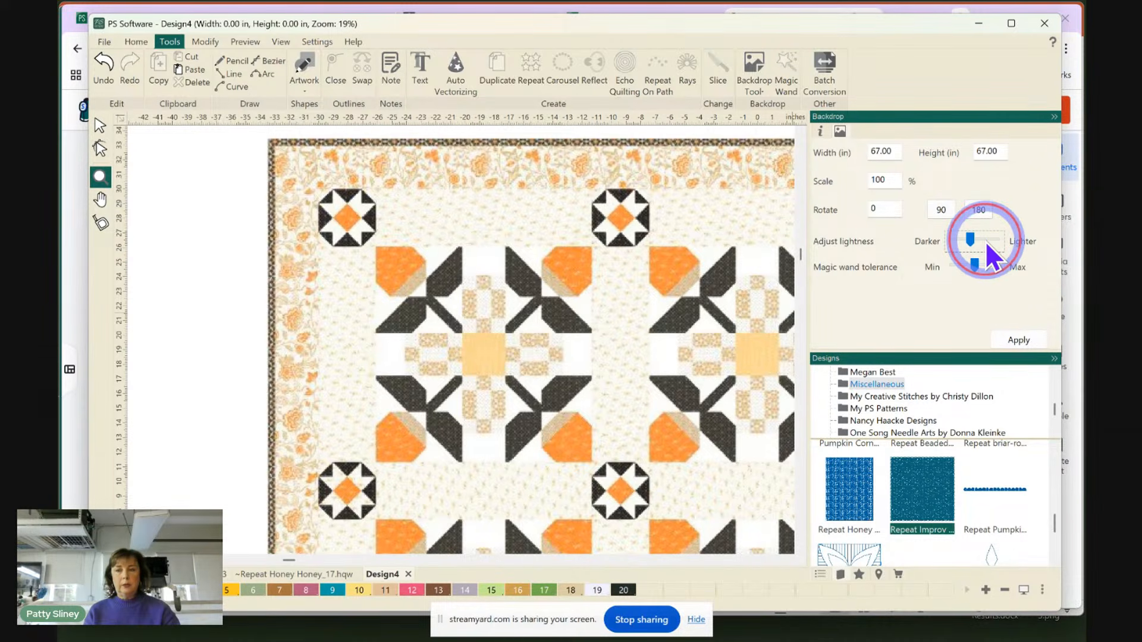
click(1015, 338)
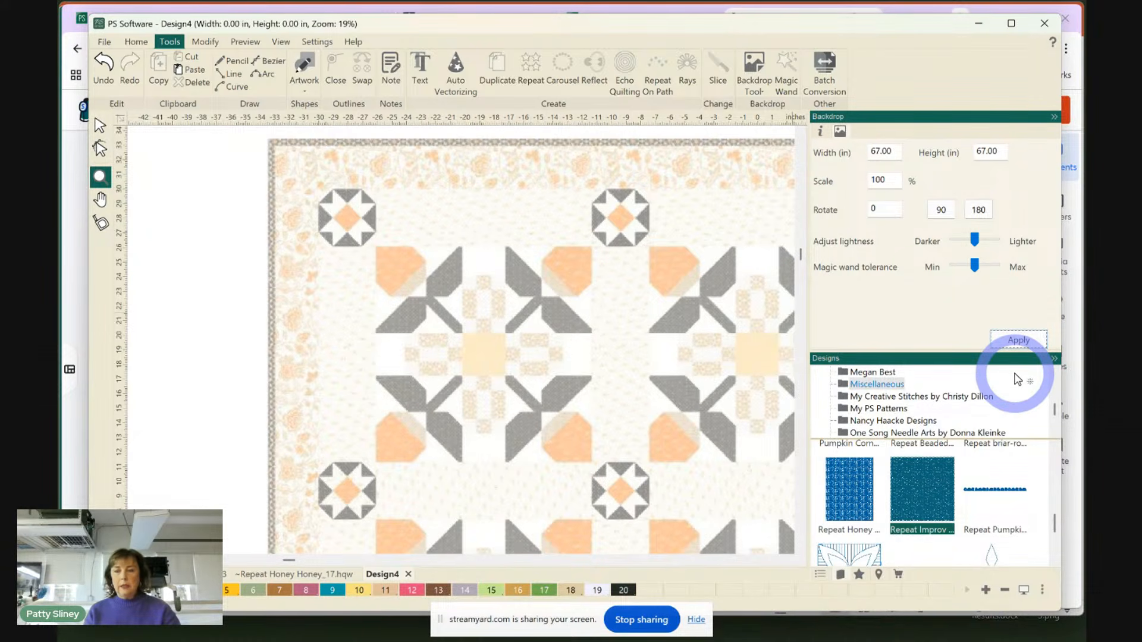
Enlarge the thumbnail area of the Miscellaneous designs and place the pumpkin border design on the quilt's upper border
click(1055, 448)
click(1055, 448)
click(1055, 449)
click(1054, 449)
click(1055, 449)
click(1055, 450)
click(1055, 449)
click(1055, 449)
click(1055, 449)
click(1054, 449)
click(1055, 449)
click(1055, 450)
click(1054, 449)
click(1055, 449)
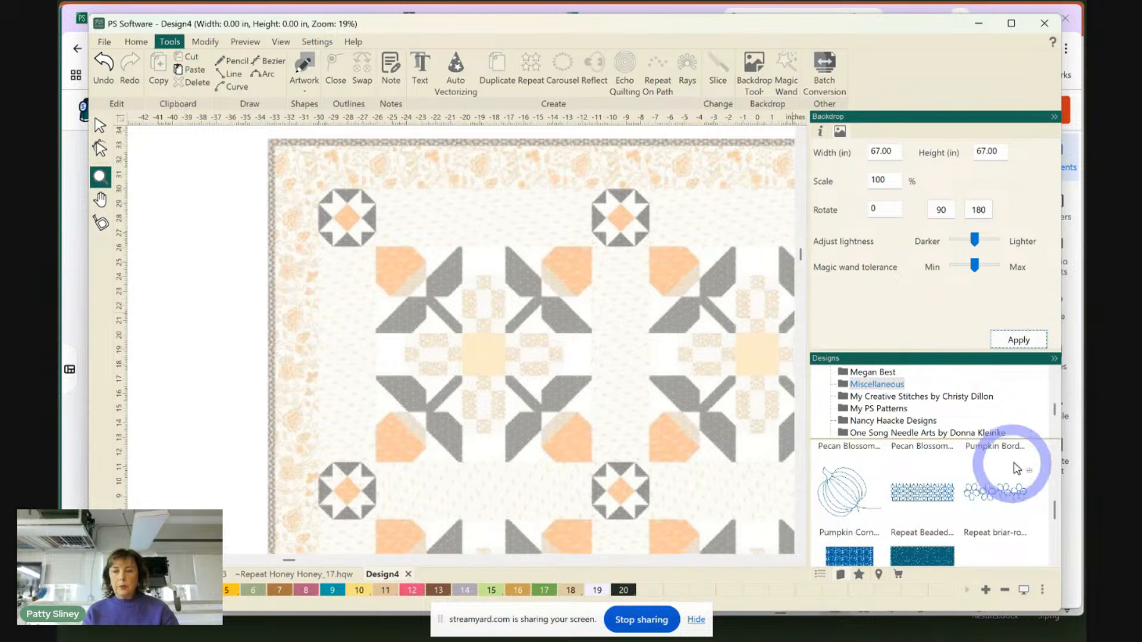
click(1055, 447)
click(1055, 448)
click(1055, 447)
click(1055, 447)
click(1056, 449)
click(1056, 449)
click(1056, 448)
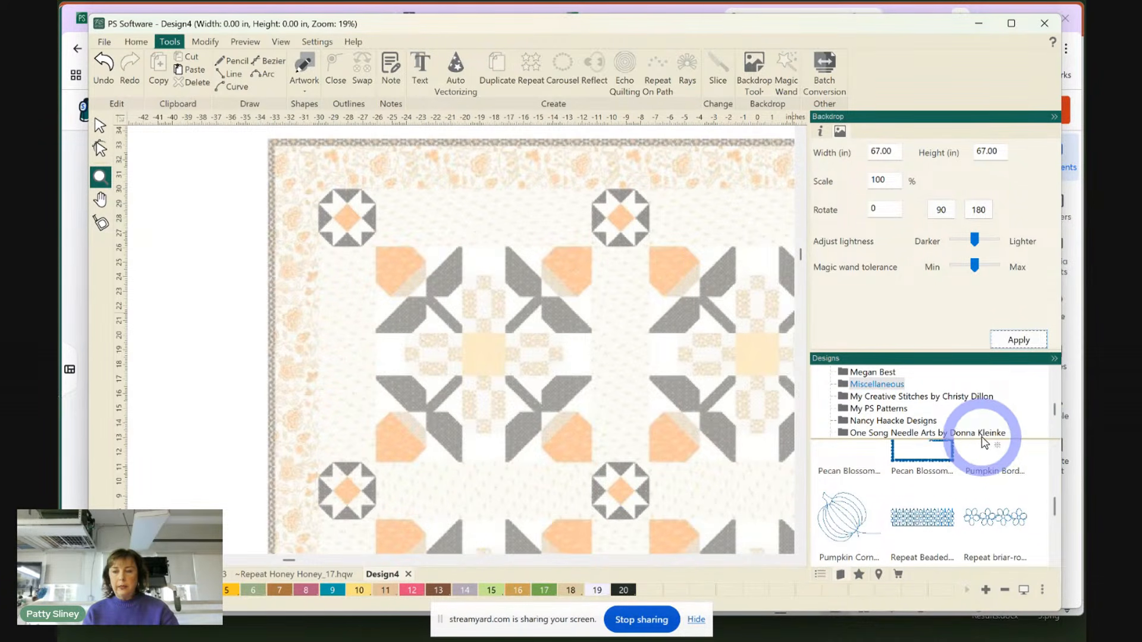
drag(981, 439, 977, 386)
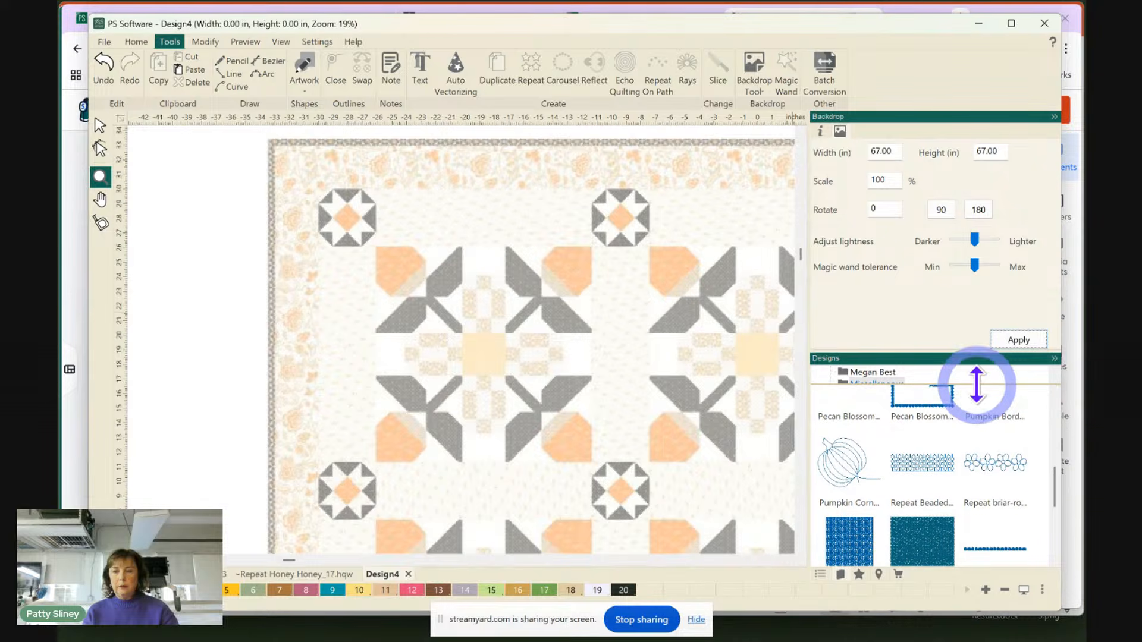
click(1056, 393)
click(1056, 393)
click(1057, 393)
click(1057, 394)
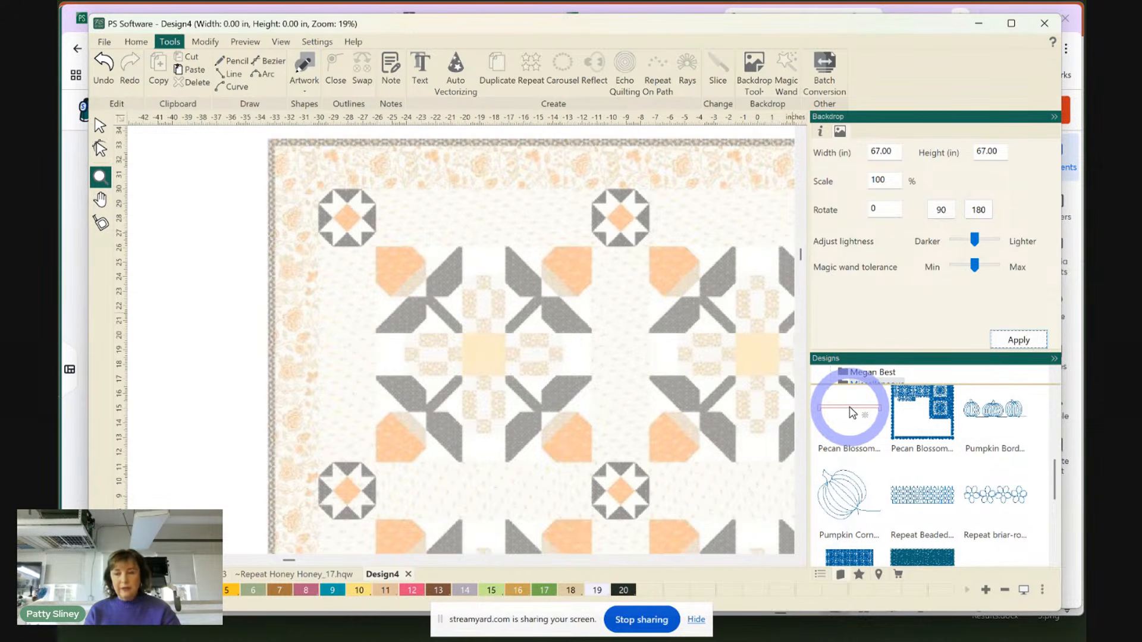
click(996, 416)
drag(996, 416, 435, 174)
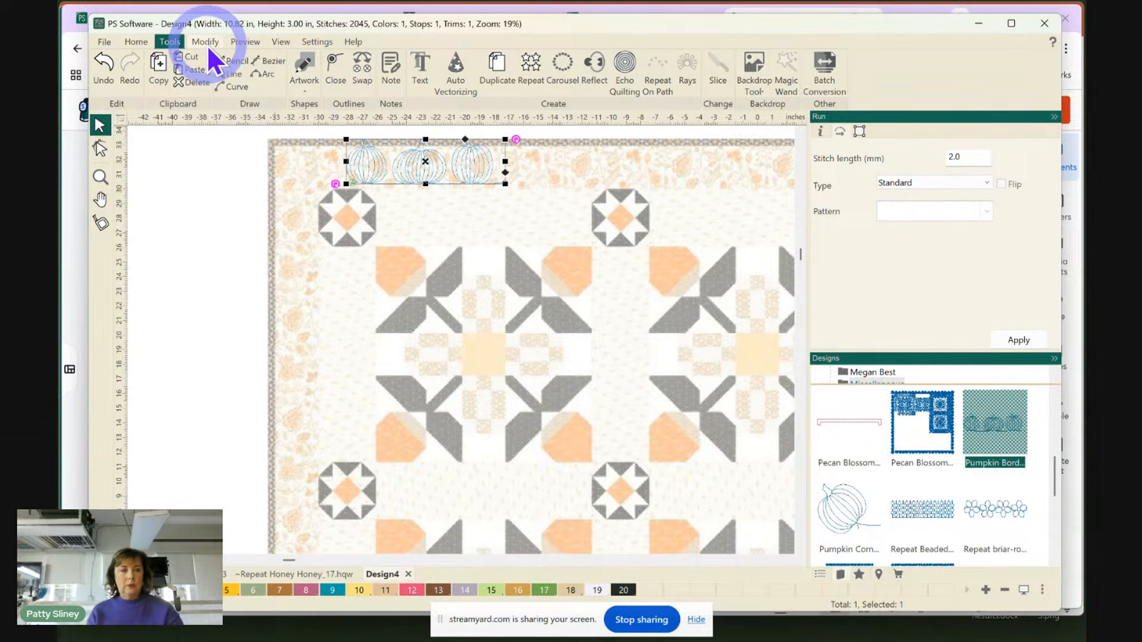
Start a Repeat of the pumpkin border design and set the number down to 1
click(537, 72)
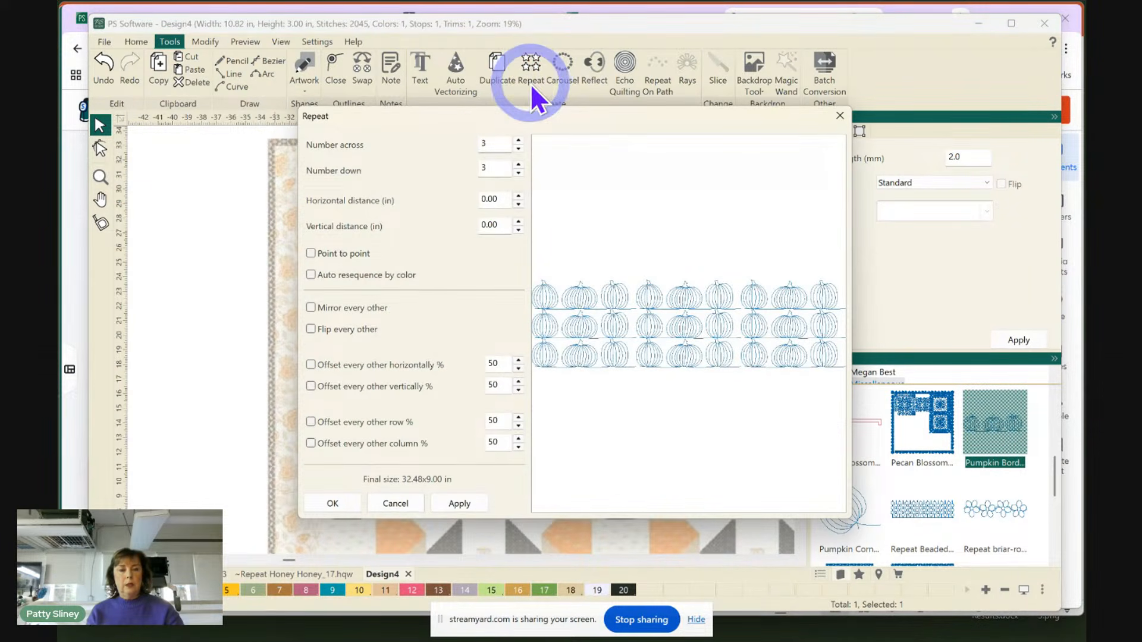
click(519, 175)
click(518, 173)
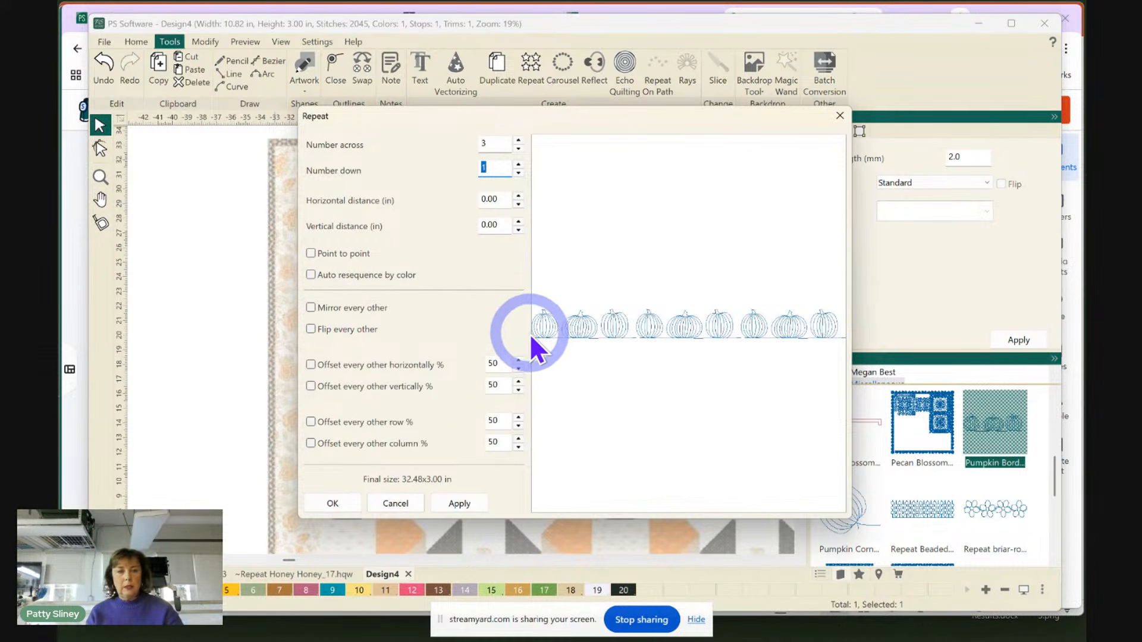
Lower the repeat's vertical distance in small steps to a negative value
click(518, 231)
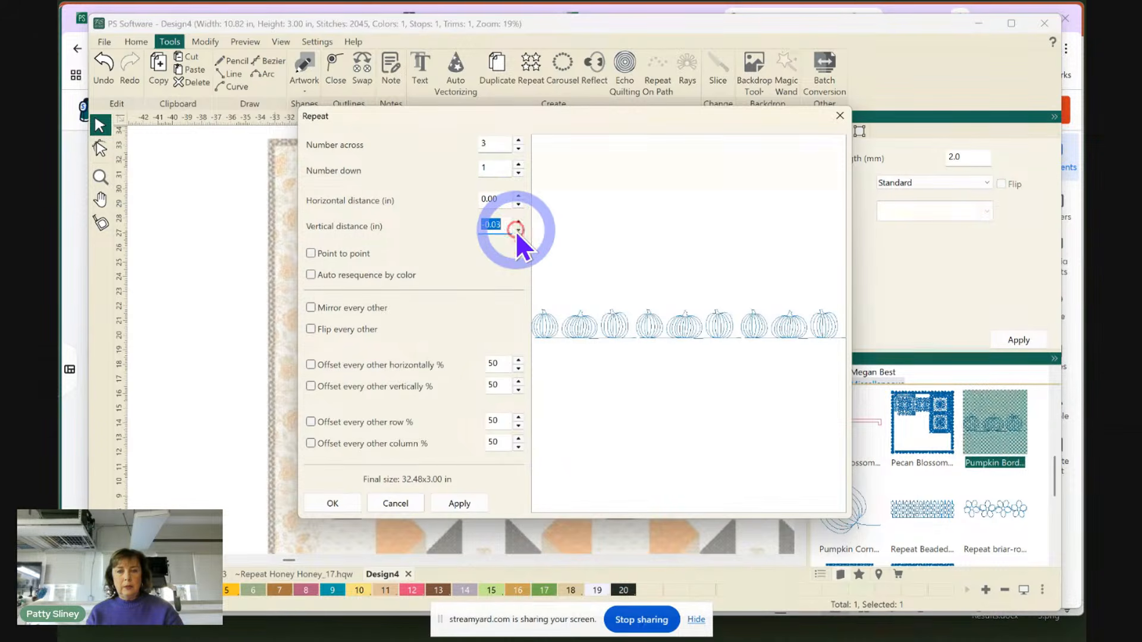
click(518, 231)
click(518, 231)
click(518, 230)
click(518, 231)
click(519, 230)
click(518, 231)
click(518, 231)
Set the number across to 6, apply the repeat, and move the pumpkin row over the quilt's upper border
click(519, 140)
click(520, 140)
click(519, 141)
click(458, 503)
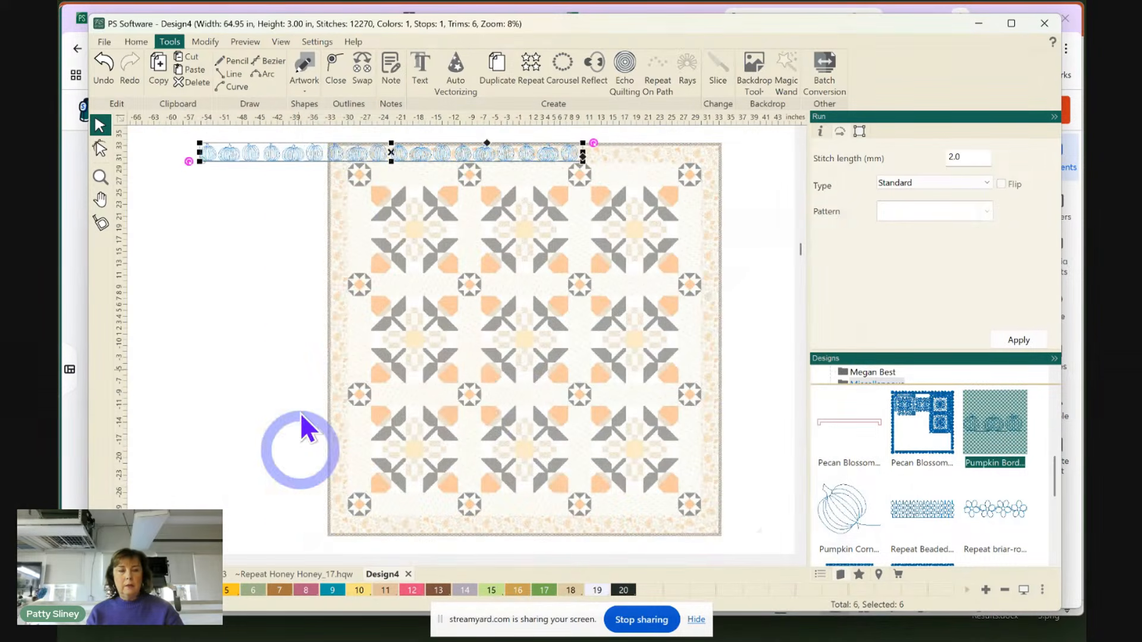
drag(345, 153, 474, 146)
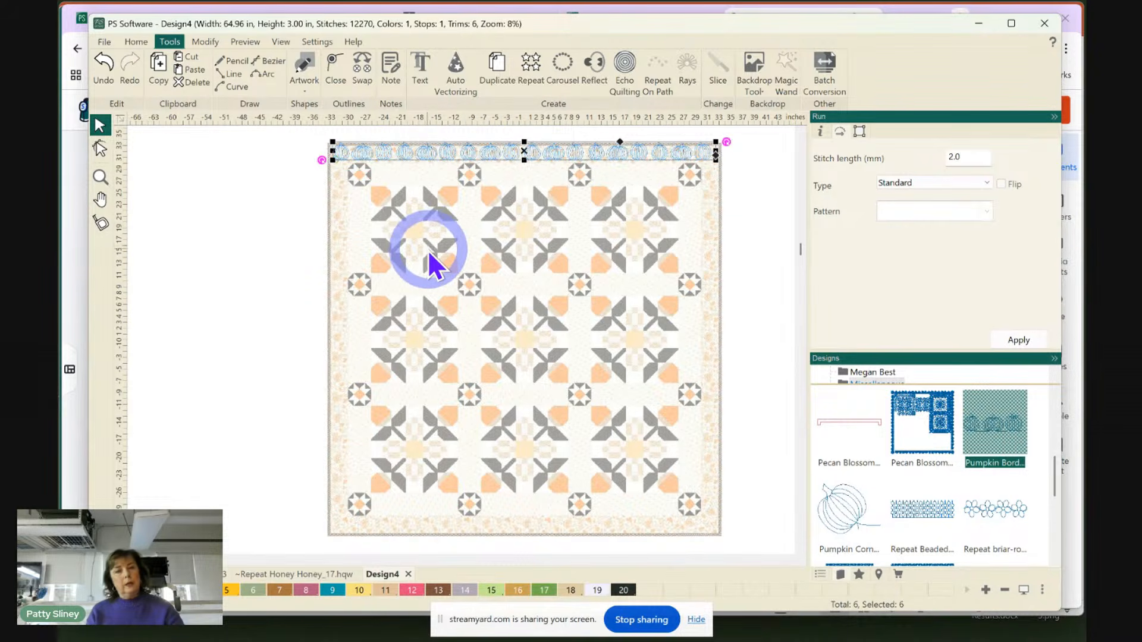
Examine the row at the quilt's upper-left corner, selecting the first and second pumpkin repeats in turn
click(100, 177)
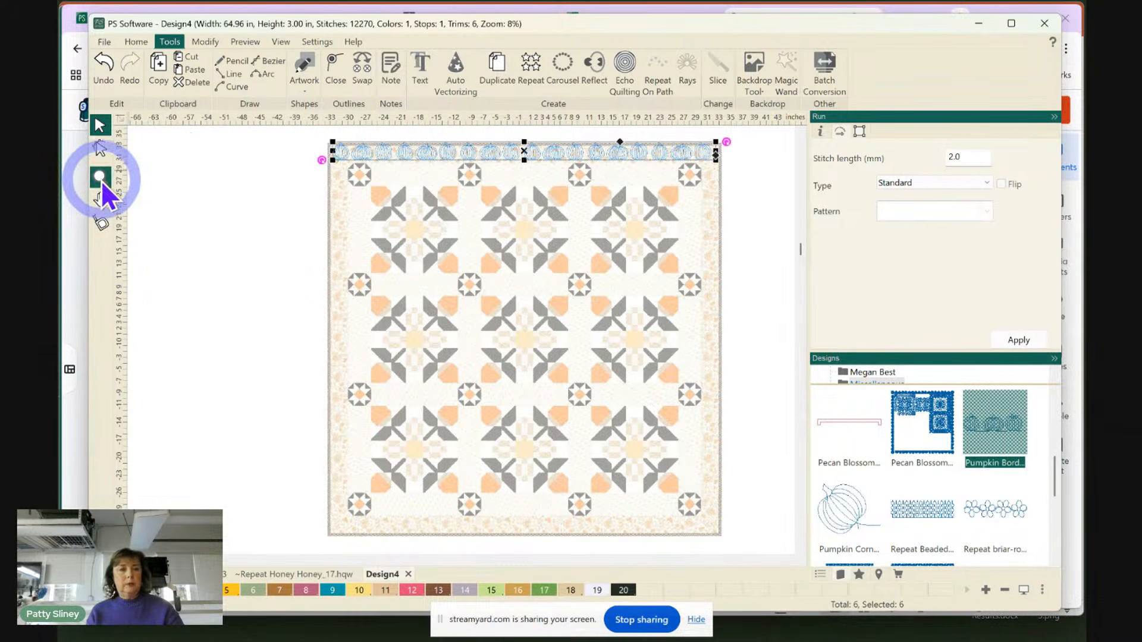
drag(323, 130, 441, 196)
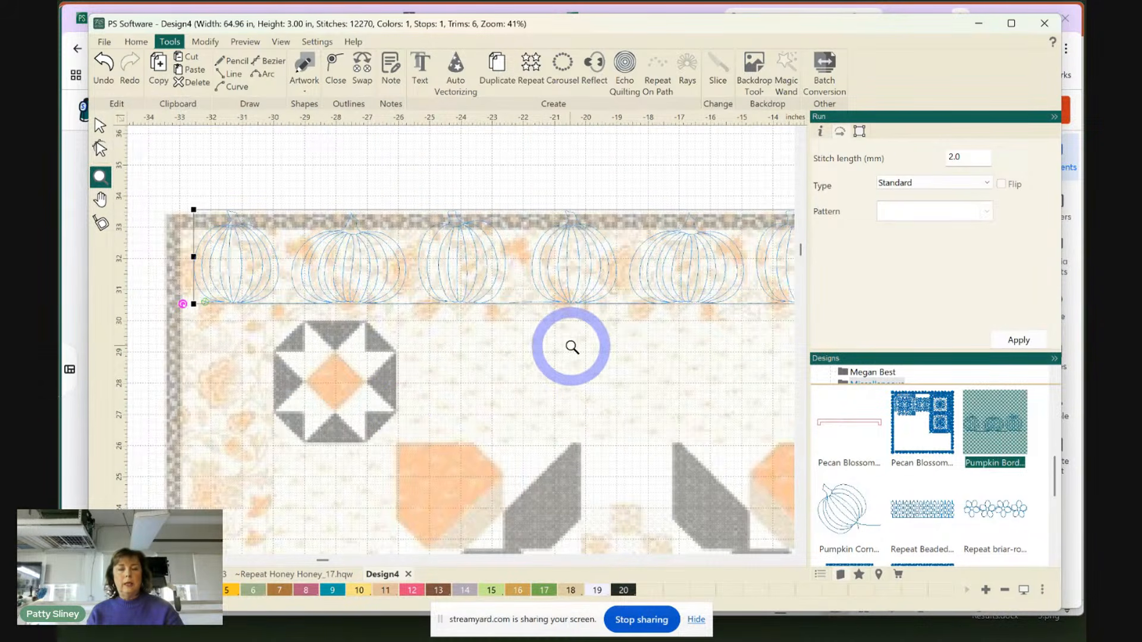
click(98, 125)
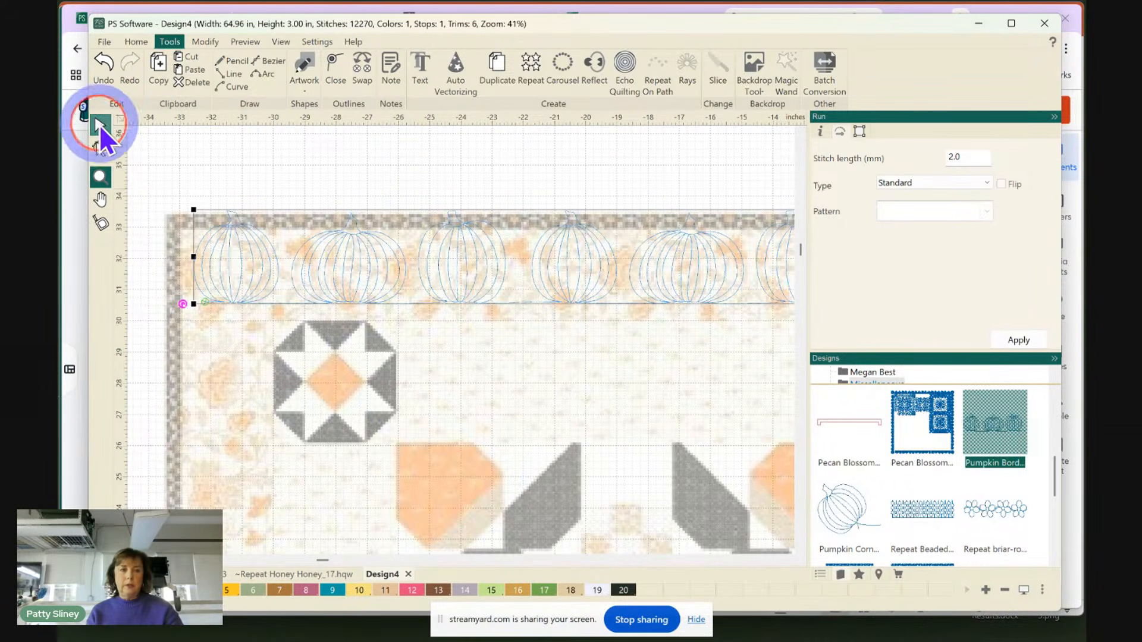
click(525, 272)
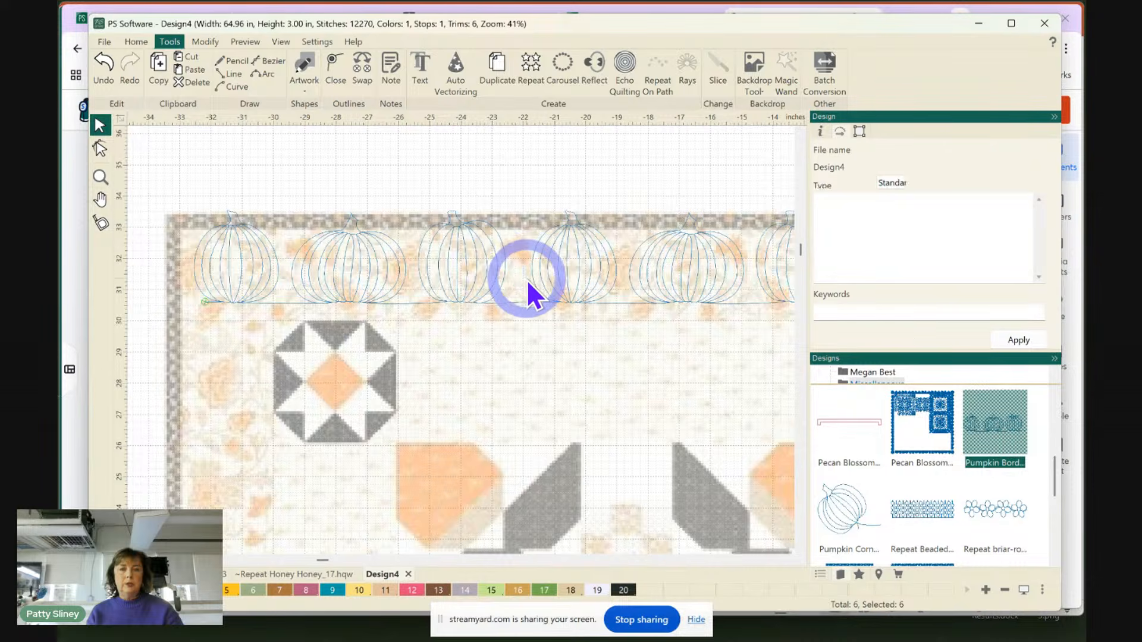
click(597, 254)
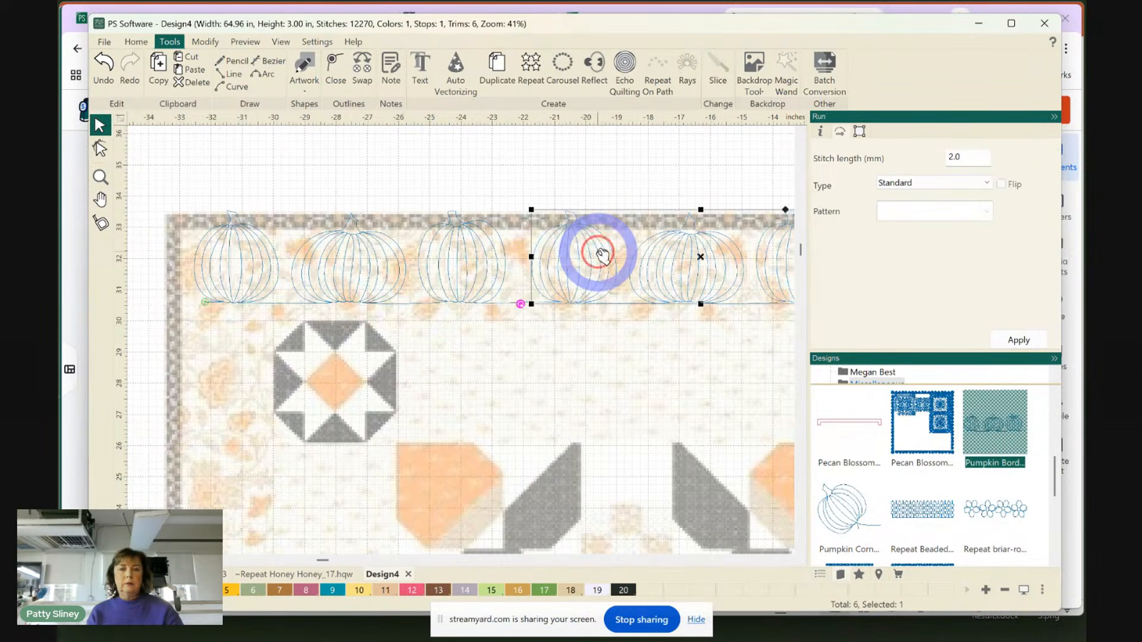
click(383, 272)
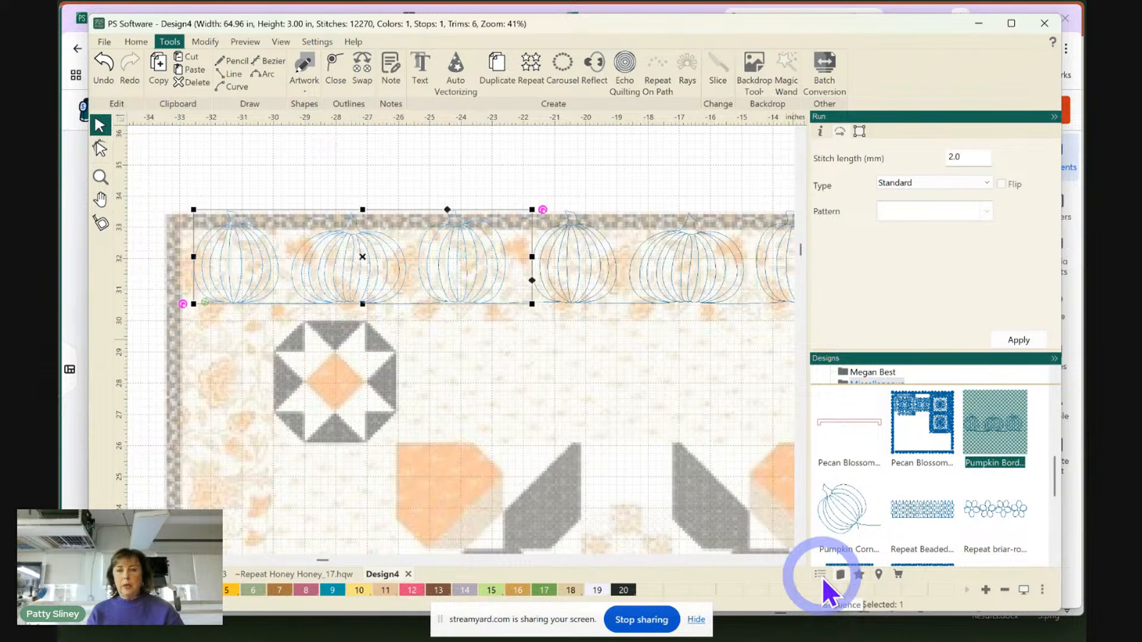
click(656, 268)
click(388, 269)
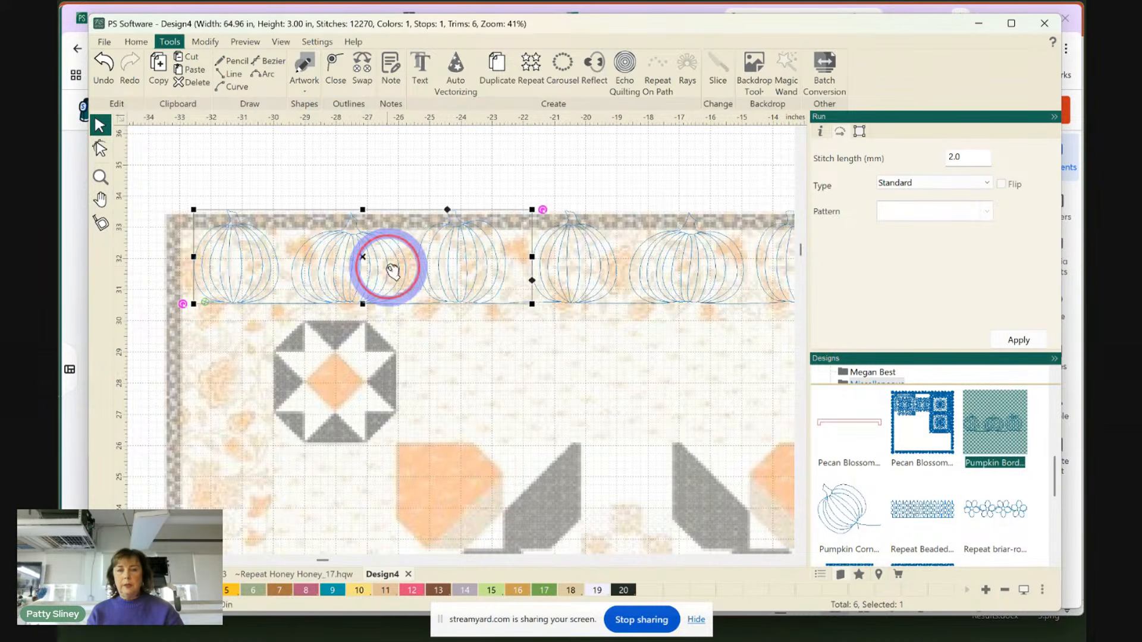
Show the stitching sequence and blank out the name of the first run
click(820, 575)
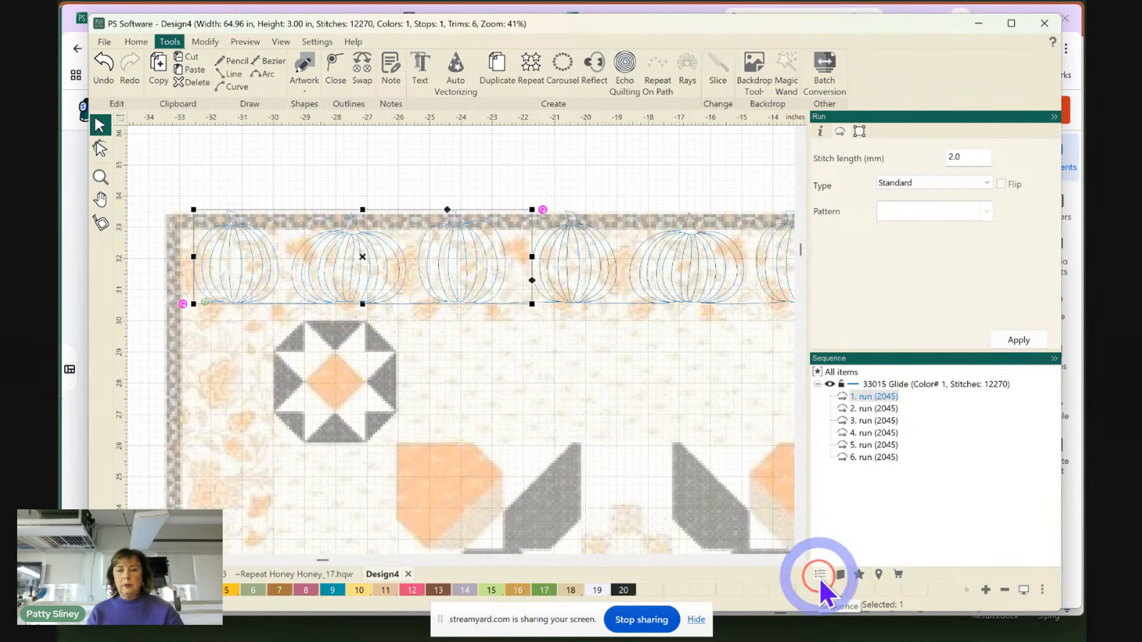
click(860, 397)
click(858, 396)
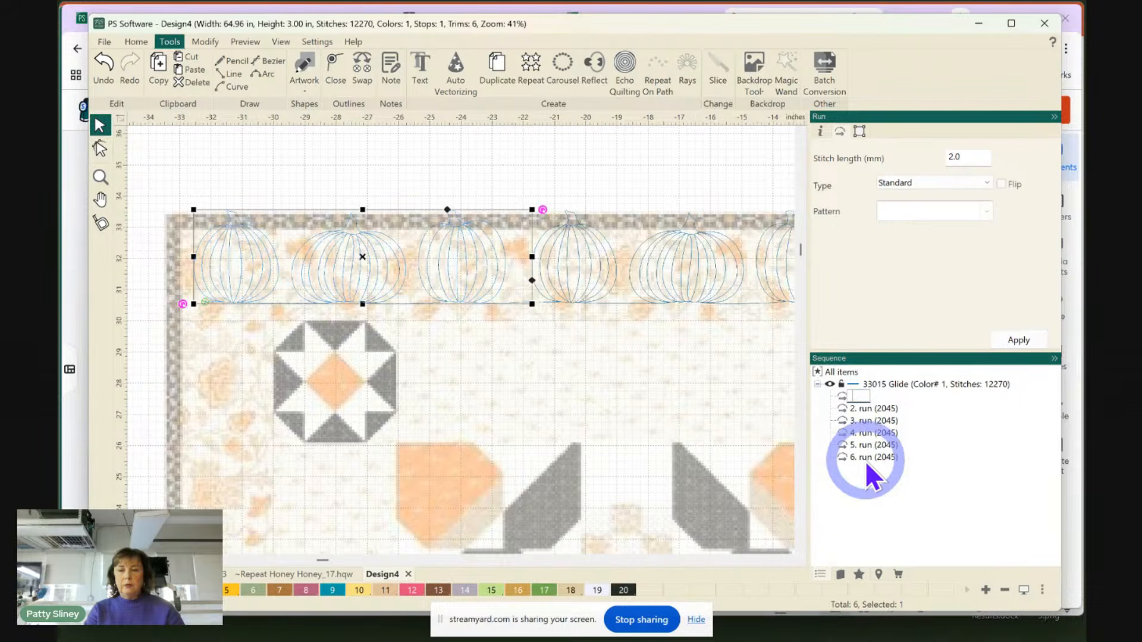
click(910, 385)
Select all six pumpkin runs in the stitching sequence
click(857, 396)
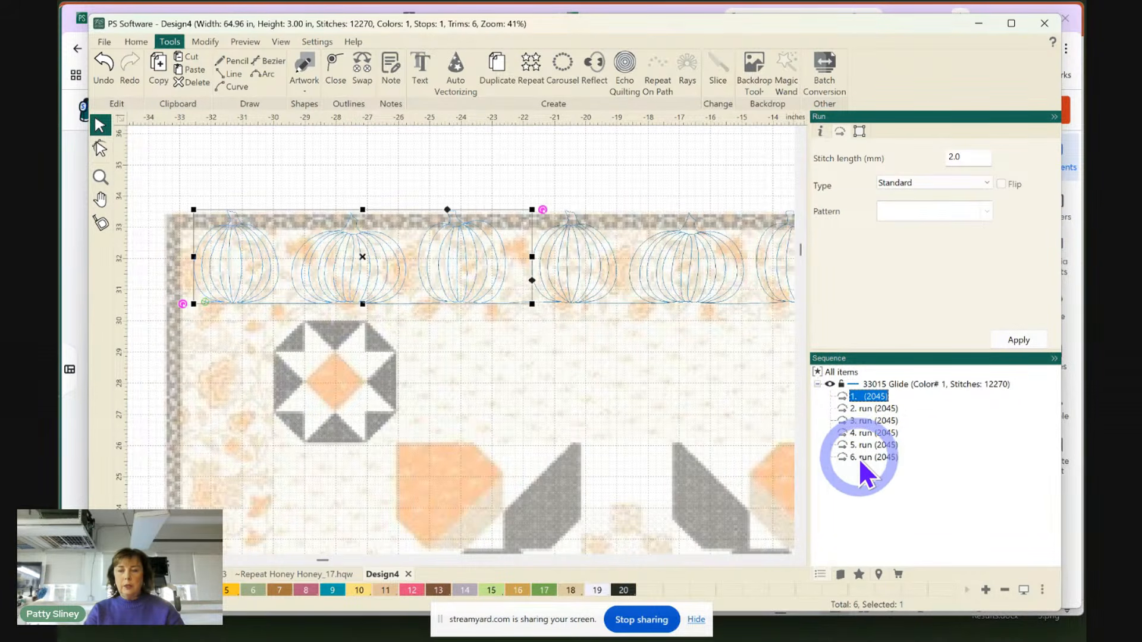
click(861, 457)
click(862, 399)
drag(862, 401, 861, 437)
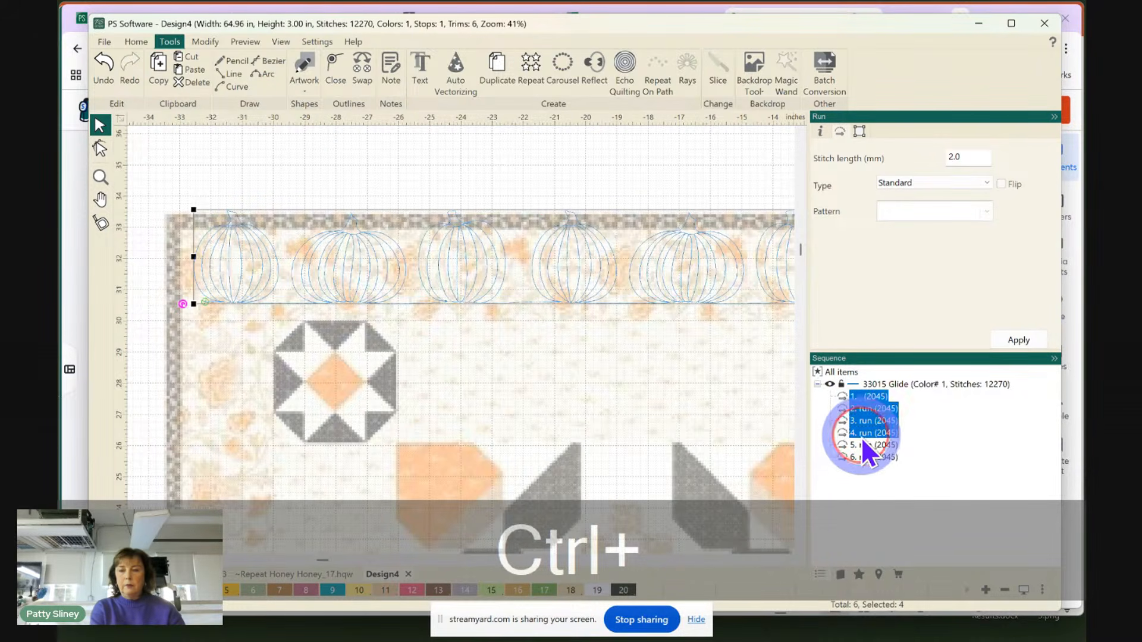
ctrl+click(862, 444)
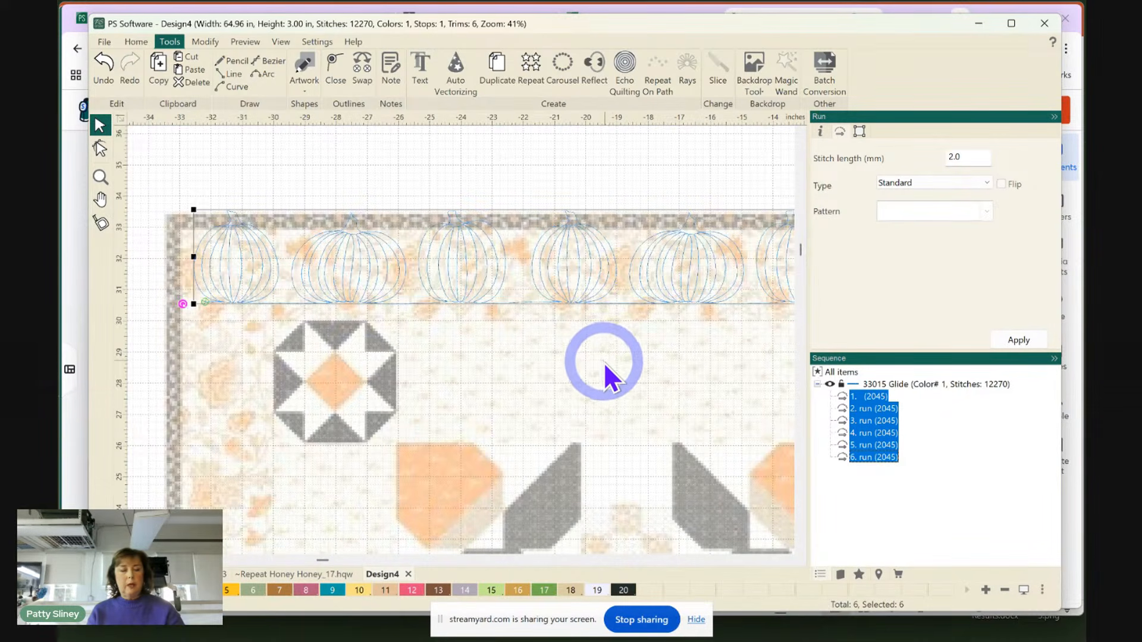
Shift the selected pumpkin row slightly right and down on the quilt's upper border
scroll(608, 369, down, 2)
scroll(610, 372, down, 10)
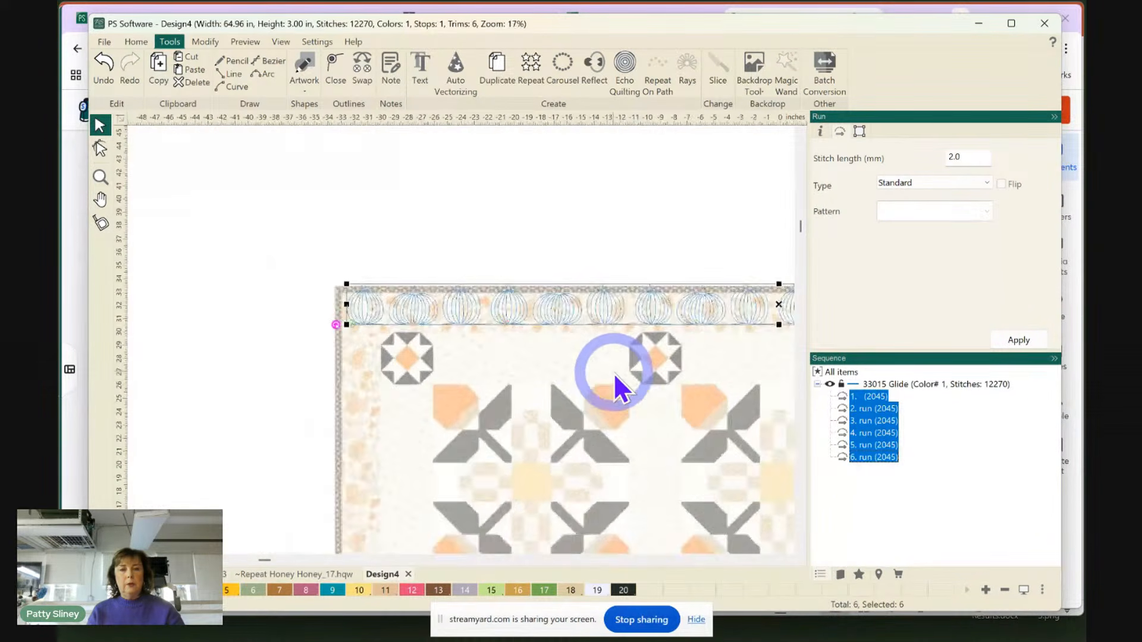
scroll(614, 390, down, 1)
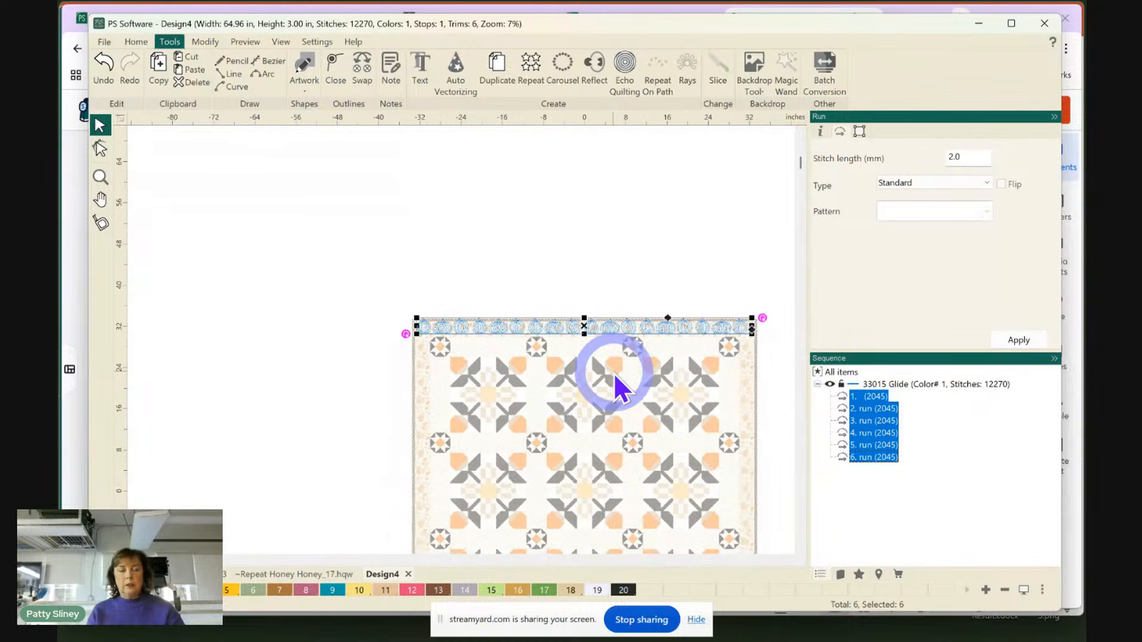
click(555, 332)
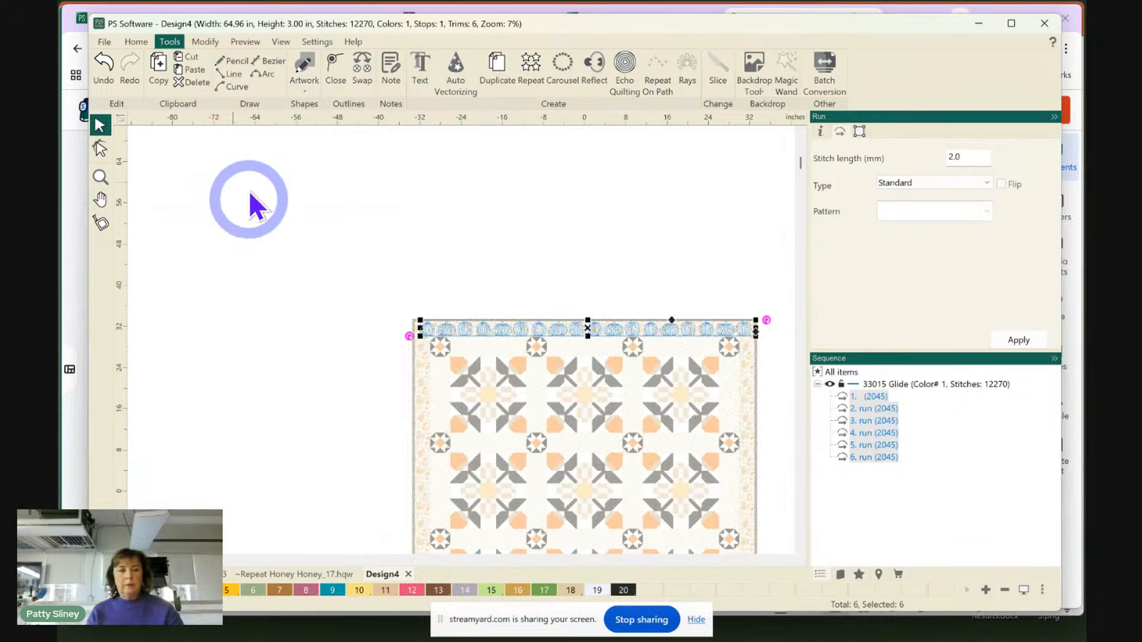
Move the pumpkin row left toward the upper-left corner so it starts closer to the quilt's left edge
click(100, 176)
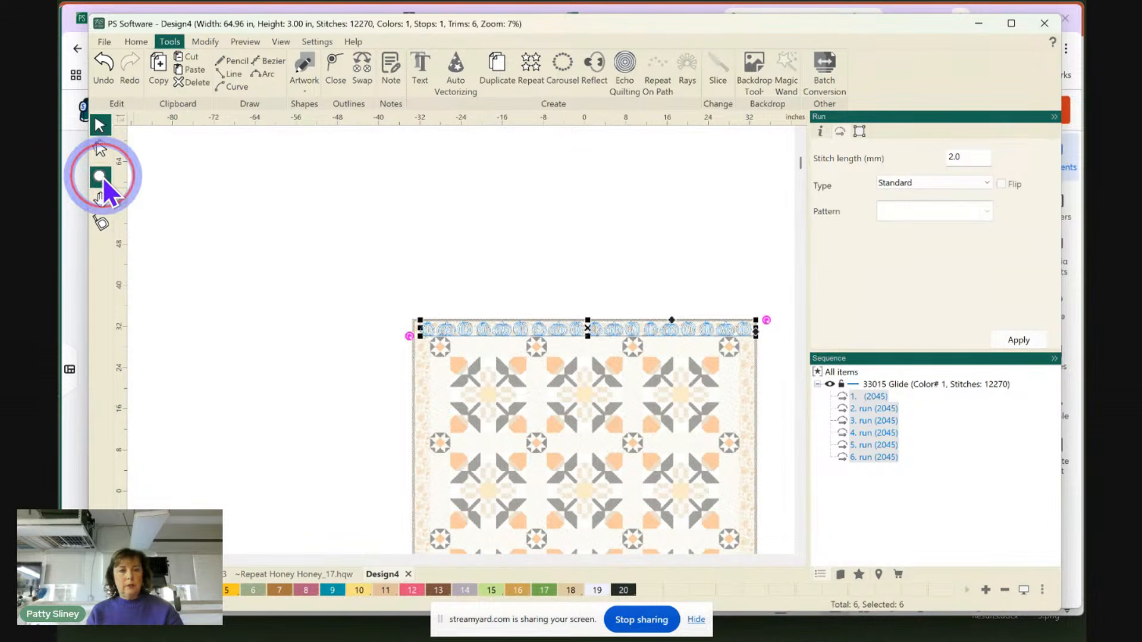
drag(406, 276, 538, 346)
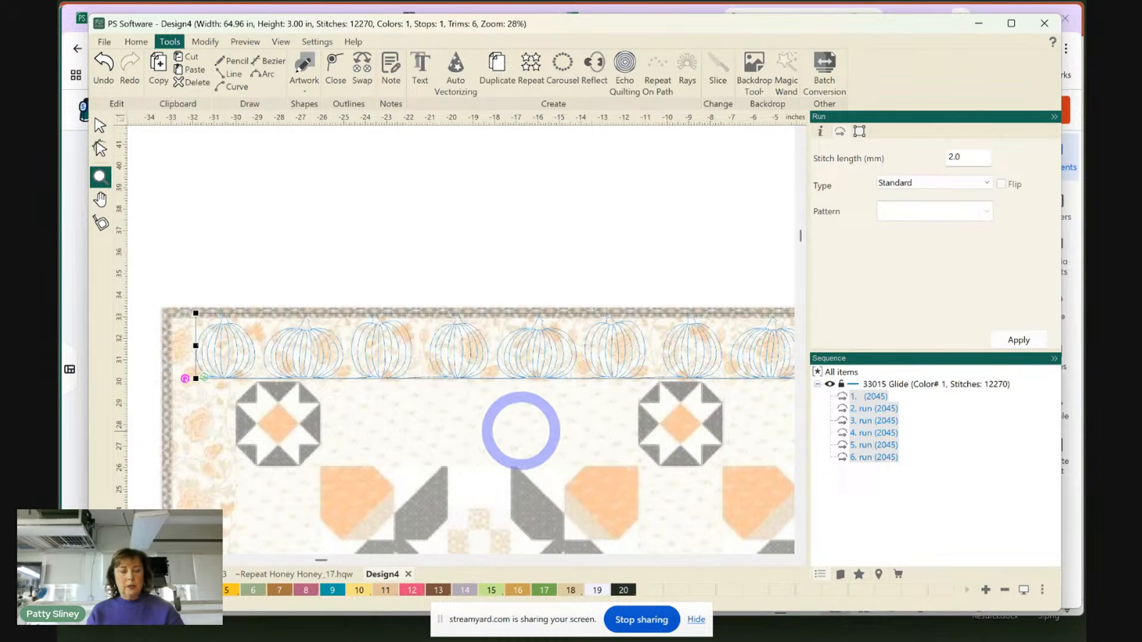
click(100, 125)
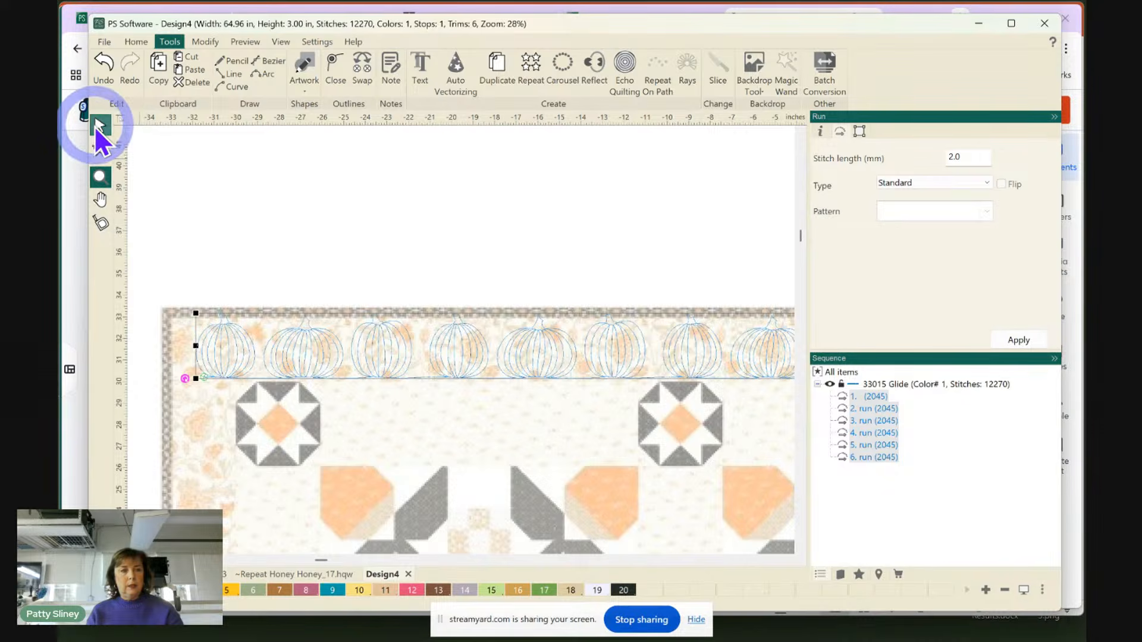
drag(467, 379, 451, 379)
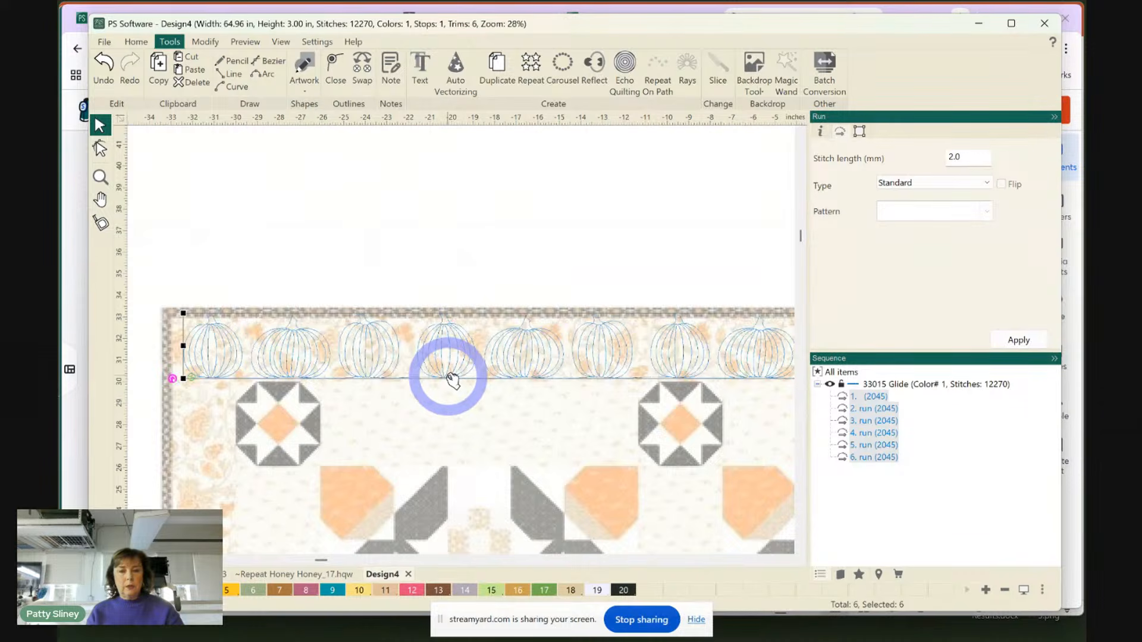
mouse_move(454, 381)
mouse_down()
mouse_move(460, 421)
mouse_move(450, 376)
mouse_up()
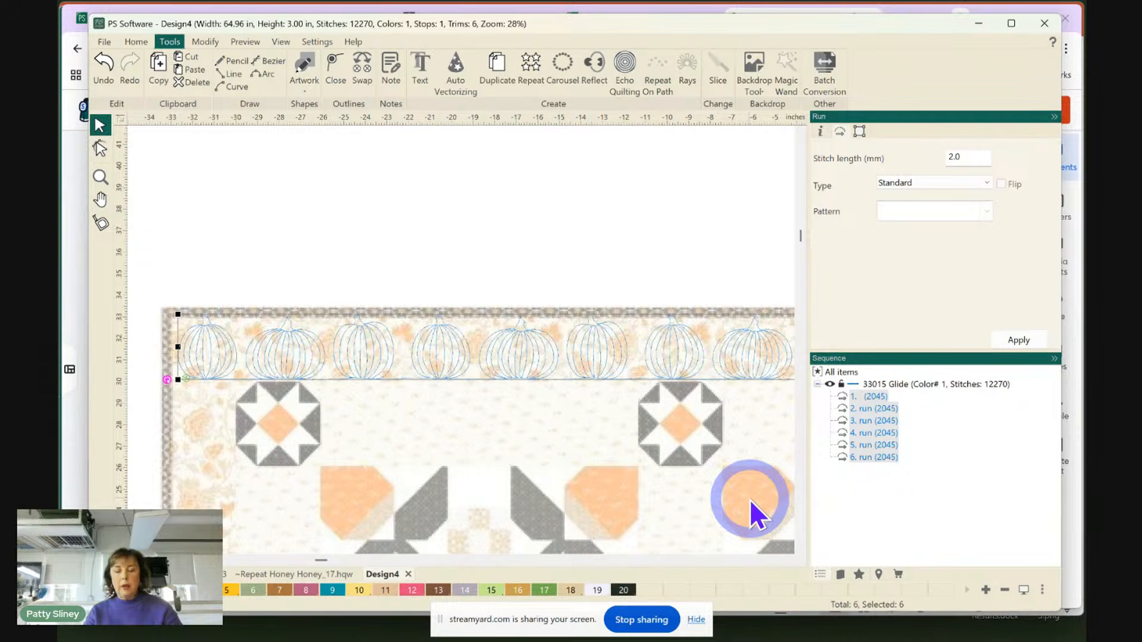
Nudge the pumpkin row in small increments so it sits just inside the binding at the upper-left corner
key(ctrl+Left)
key(ctrl+Left)
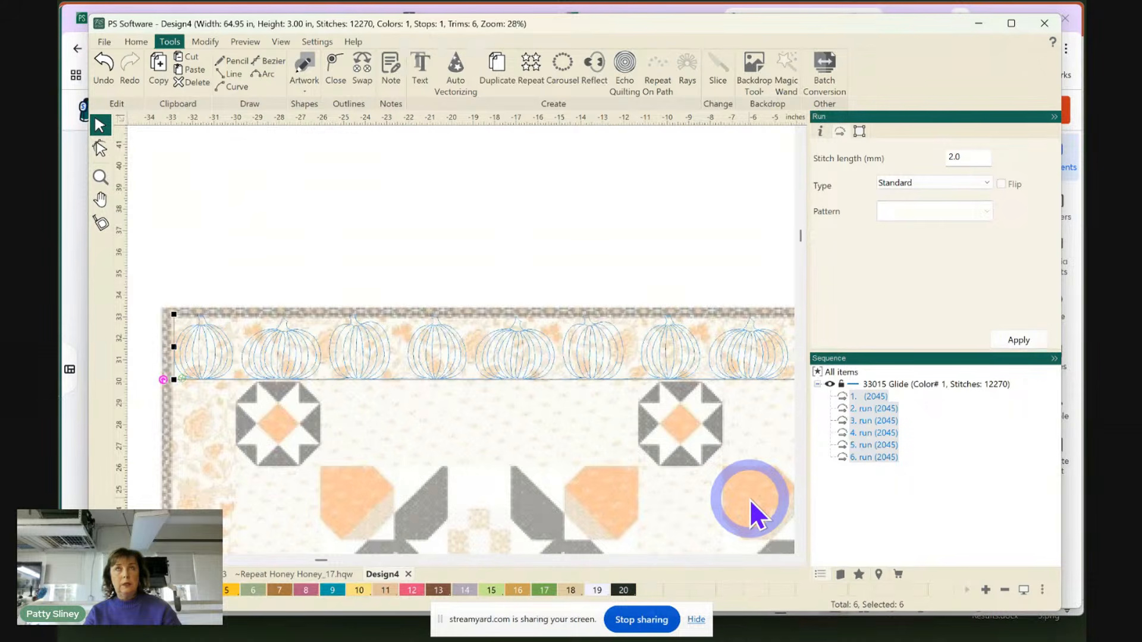
key(ctrl)
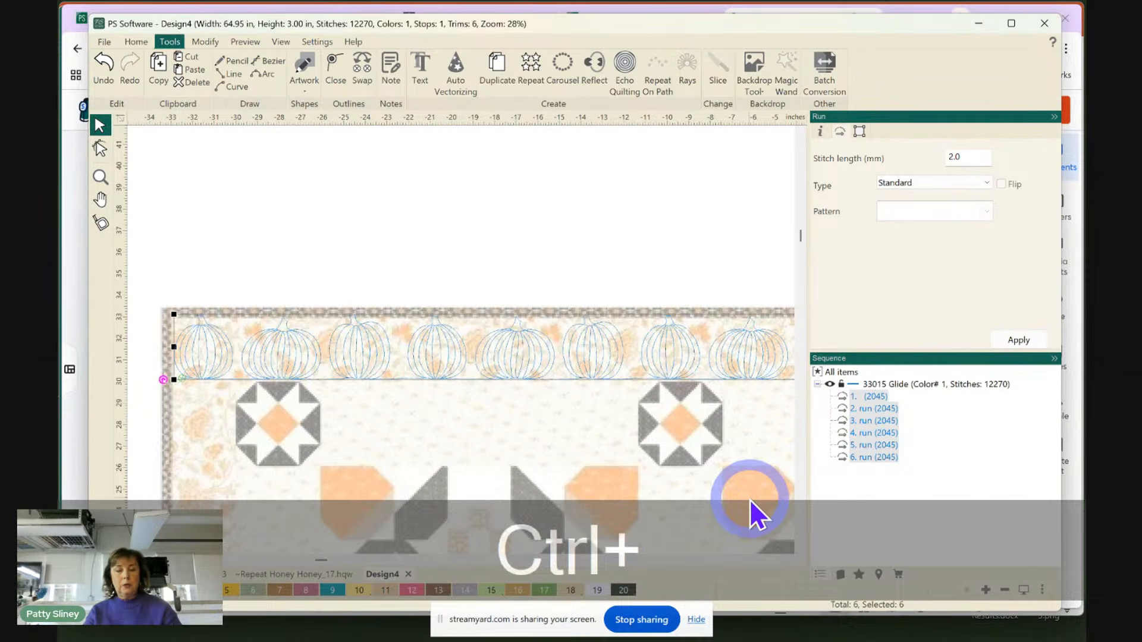
key(ctrl+Right)
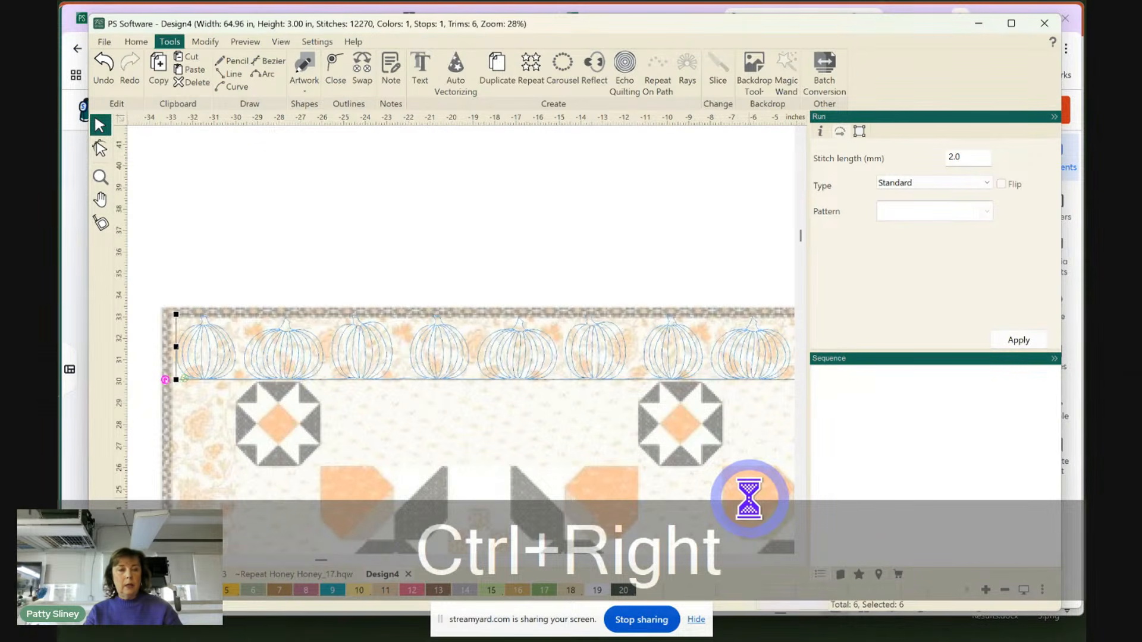
key(ctrl+Down)
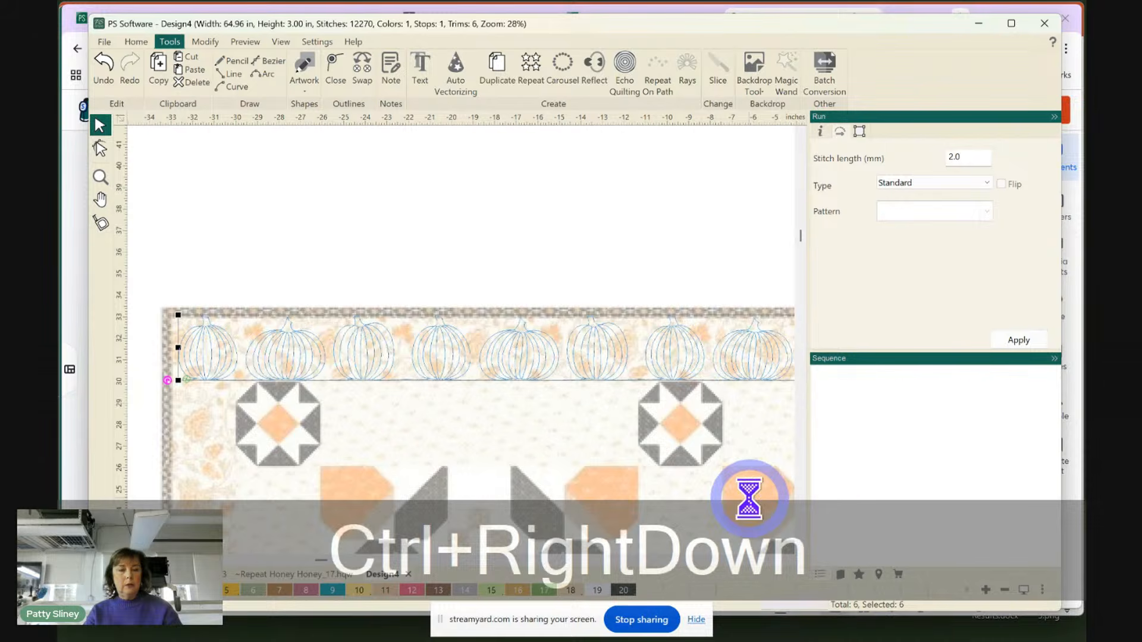
key(ctrl+Left)
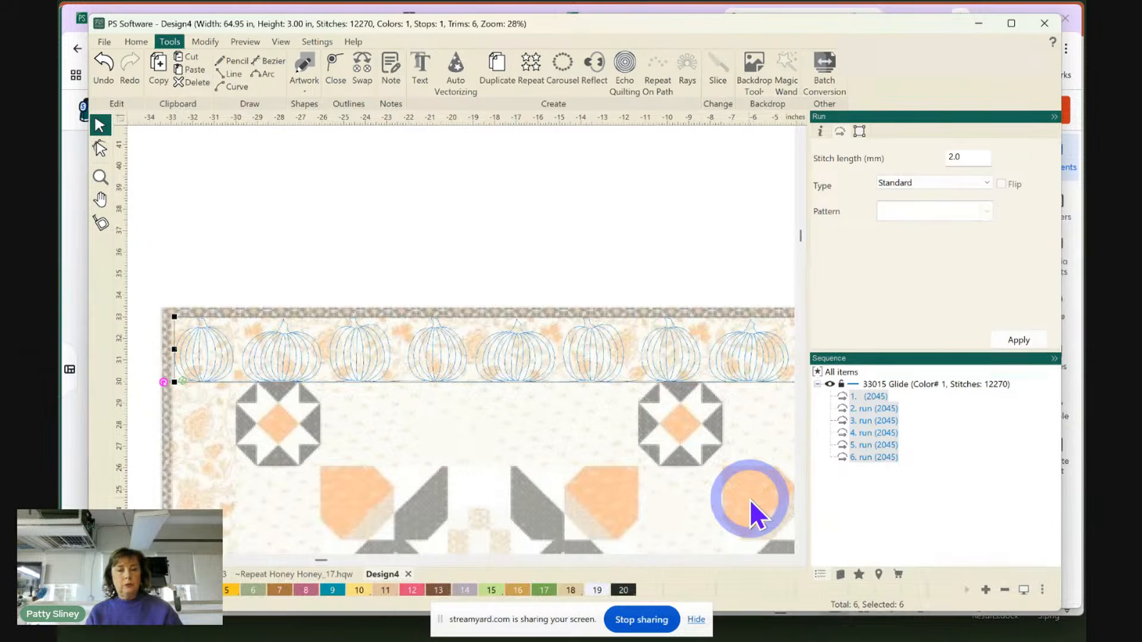
Deselect the pumpkin row and examine its fit along the upper border with the whole quilt centred in view
click(623, 258)
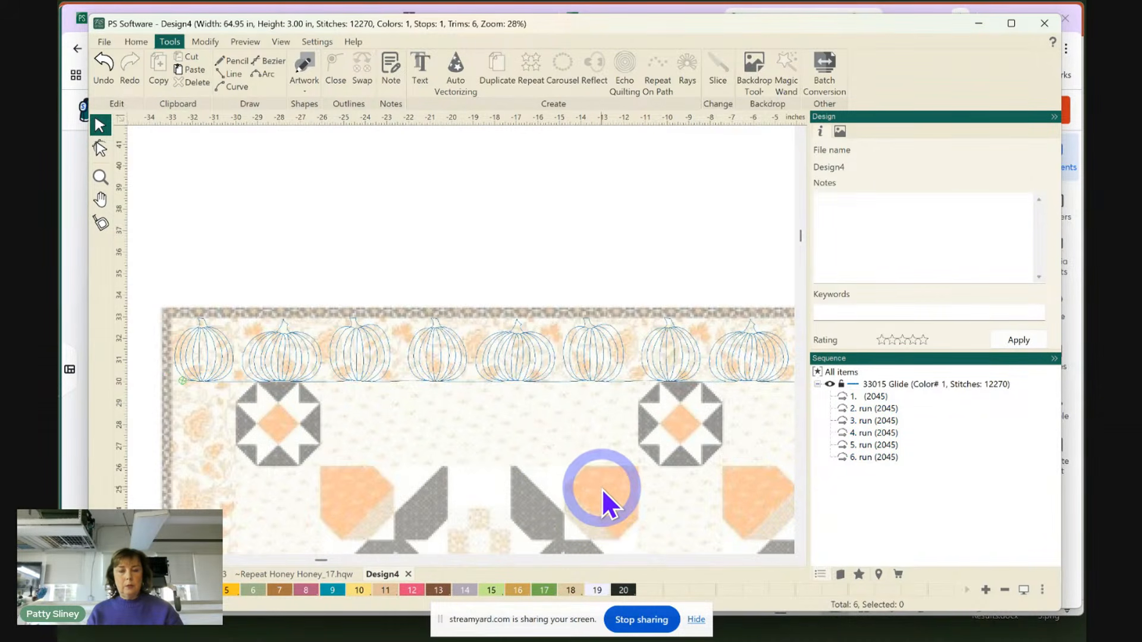
scroll(461, 369, down, 4)
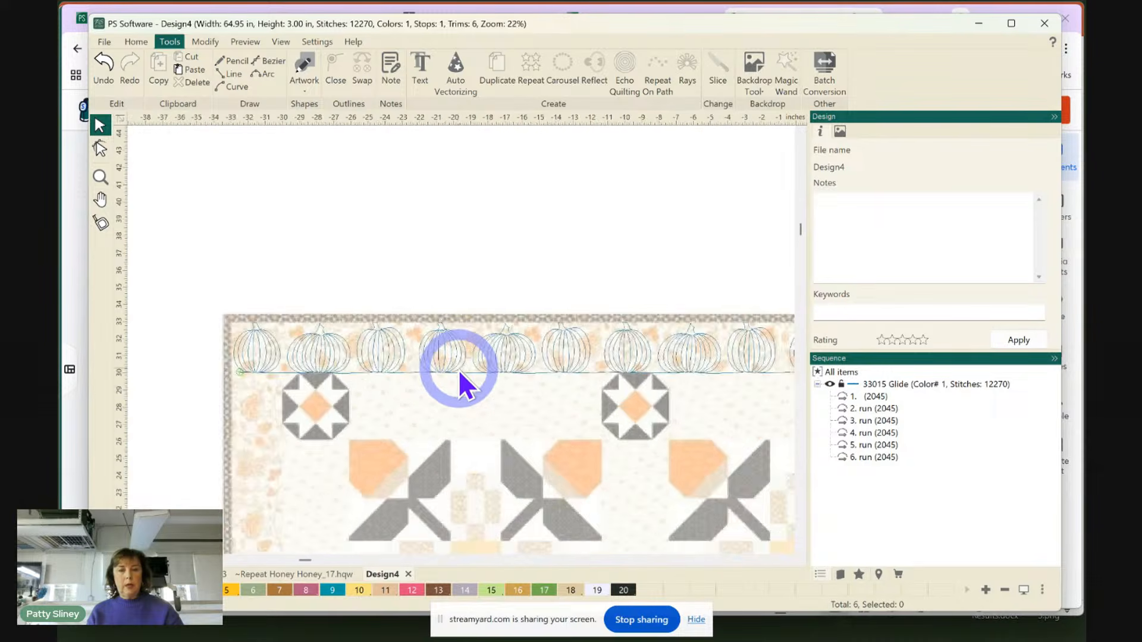
scroll(447, 366, down, 1)
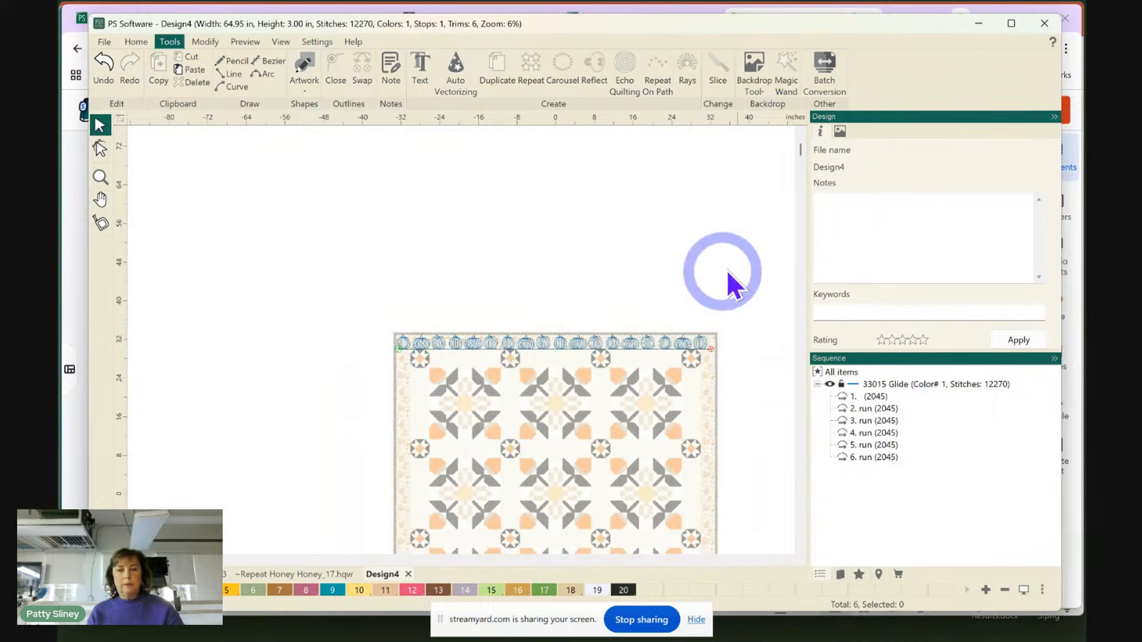
click(801, 548)
click(801, 548)
click(800, 549)
click(801, 549)
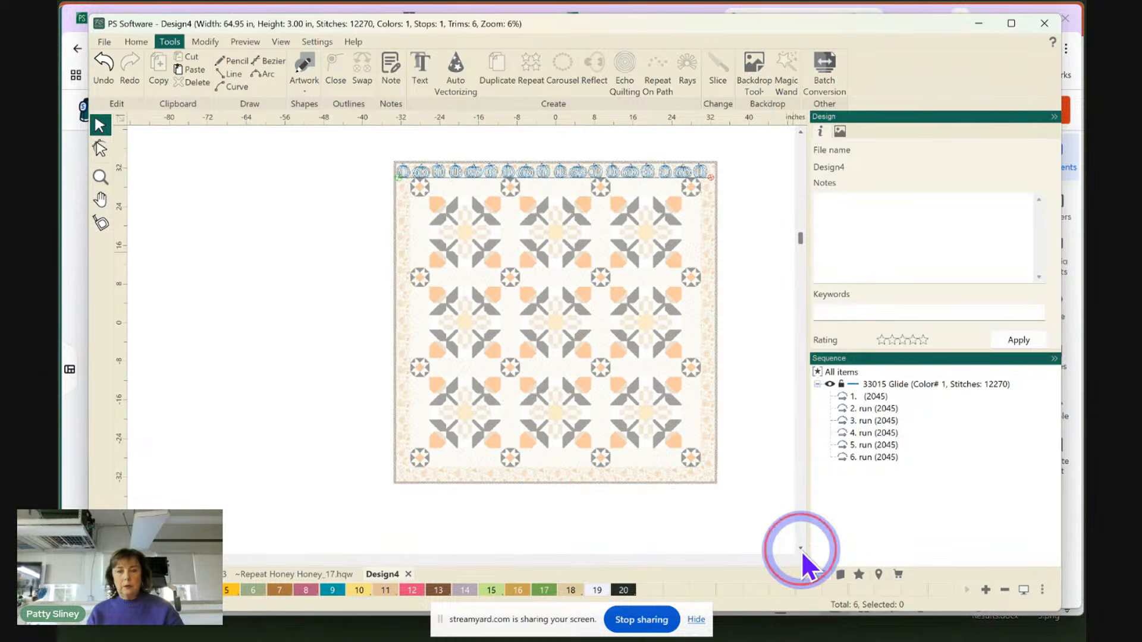
click(785, 563)
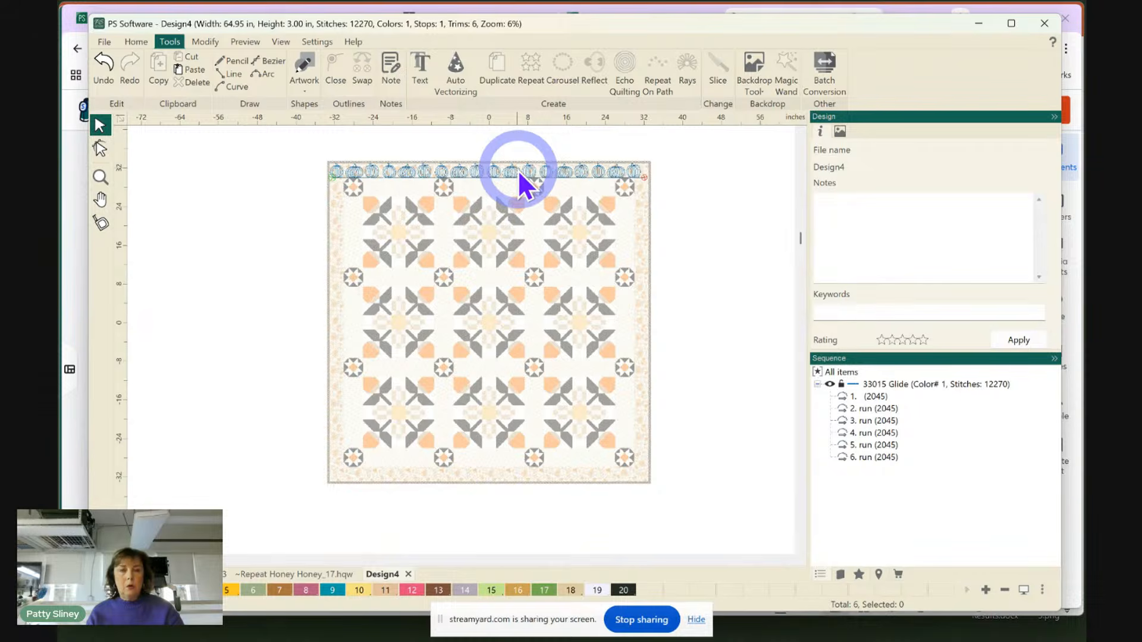
Browse the design library to the Complete Pumpkin Border and delete the pumpkin row from the quilt's upper border
click(841, 575)
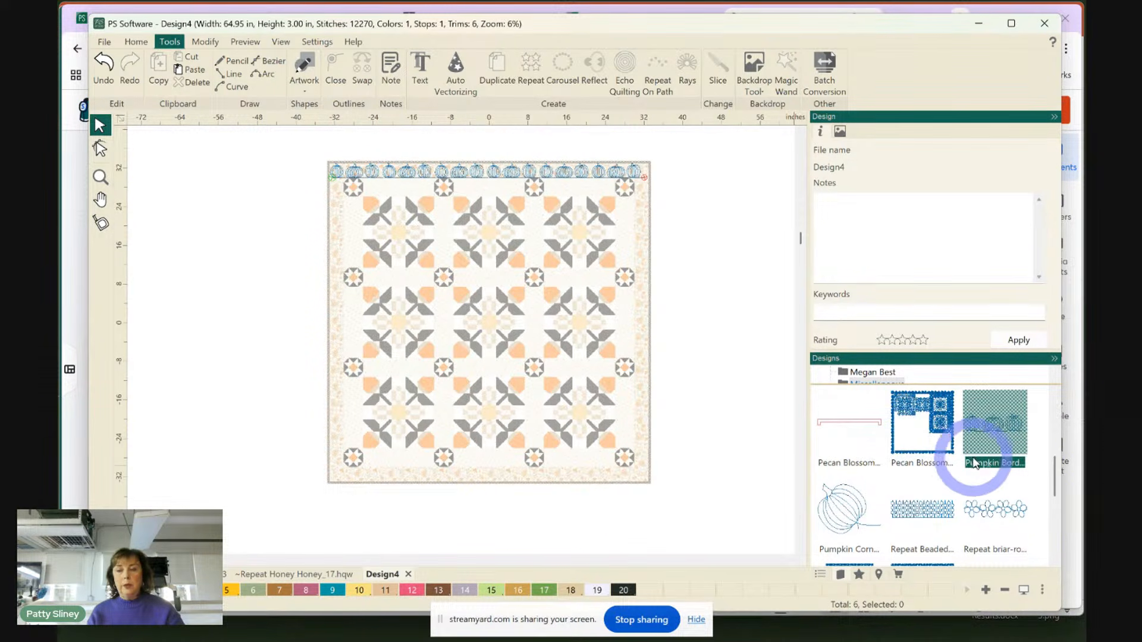
drag(1054, 485, 1061, 449)
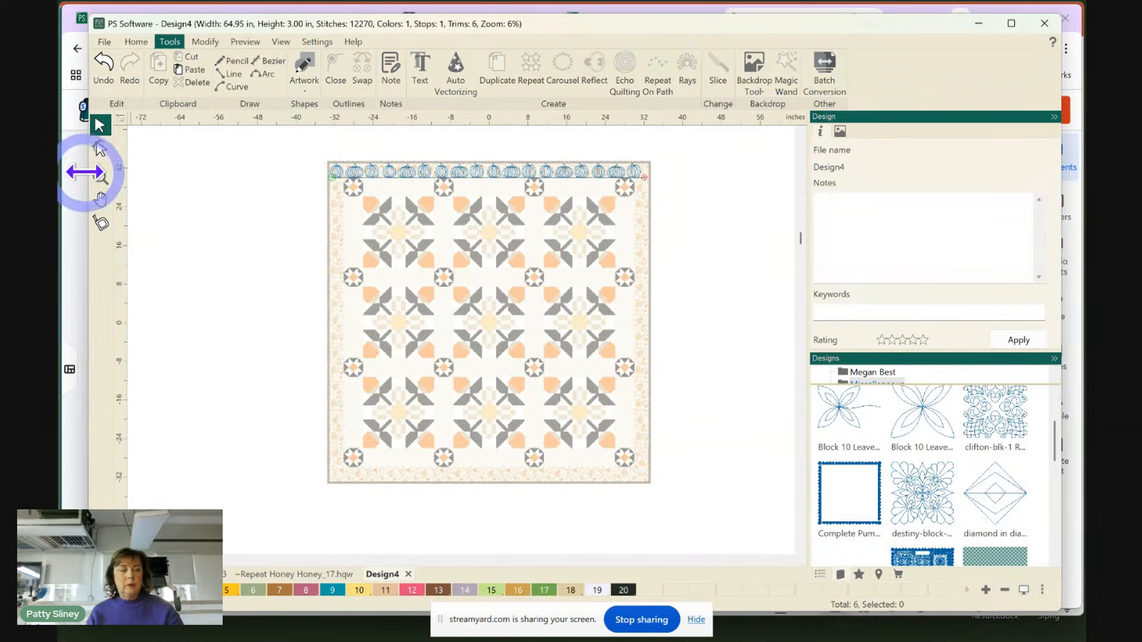
drag(306, 144, 667, 195)
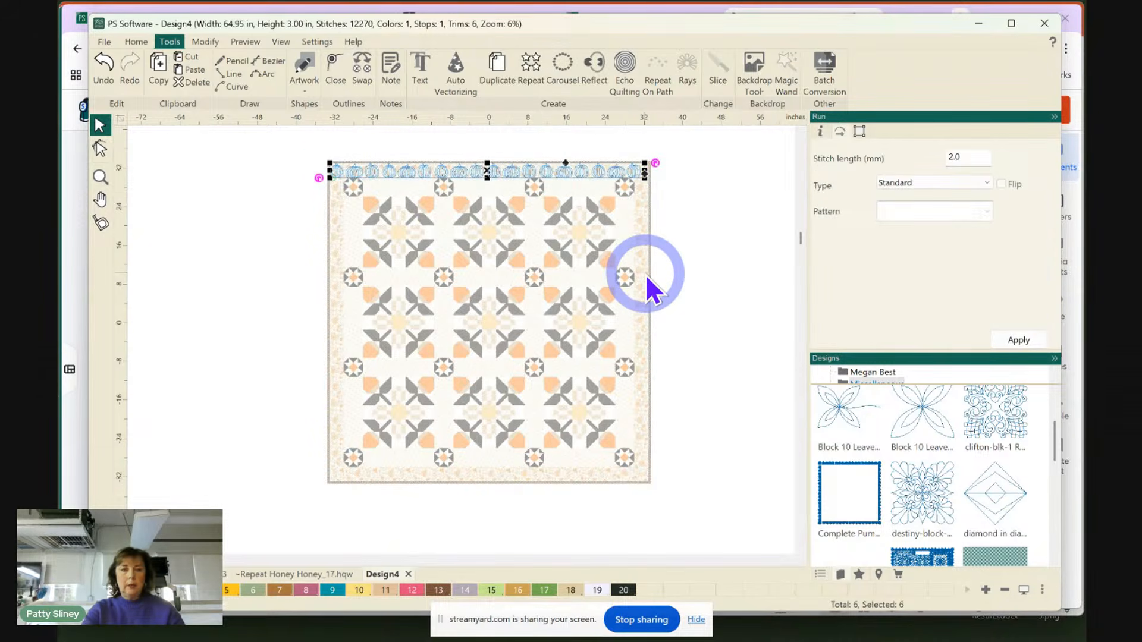
key(Delete)
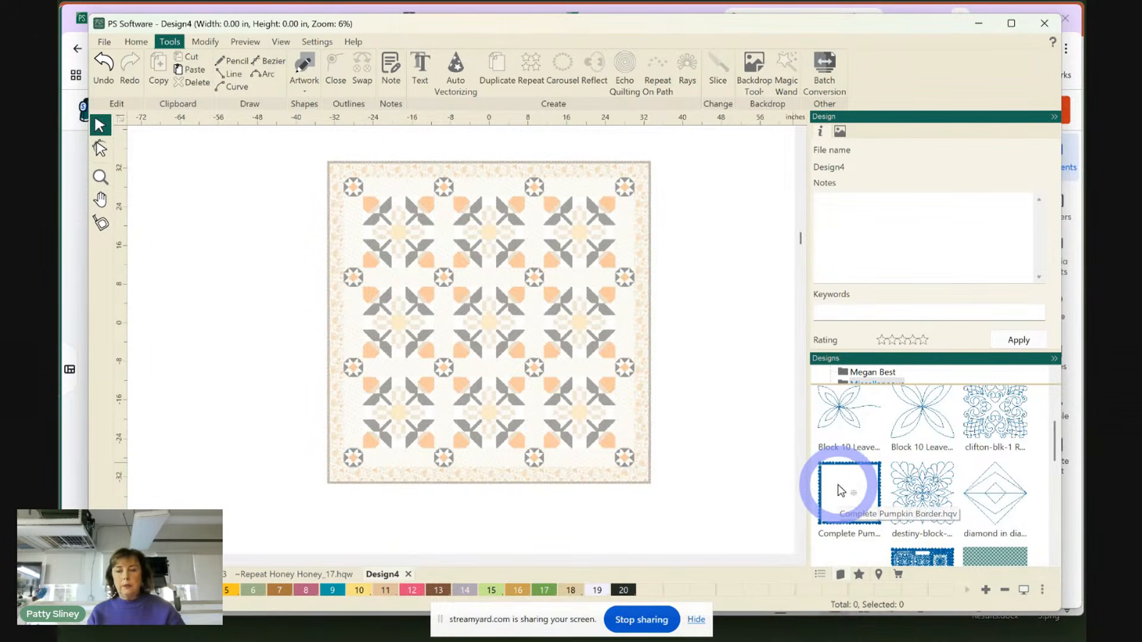
Place the Complete Pumpkin Border design on the quilt, centre it to the origin and deselect it
drag(838, 484, 493, 327)
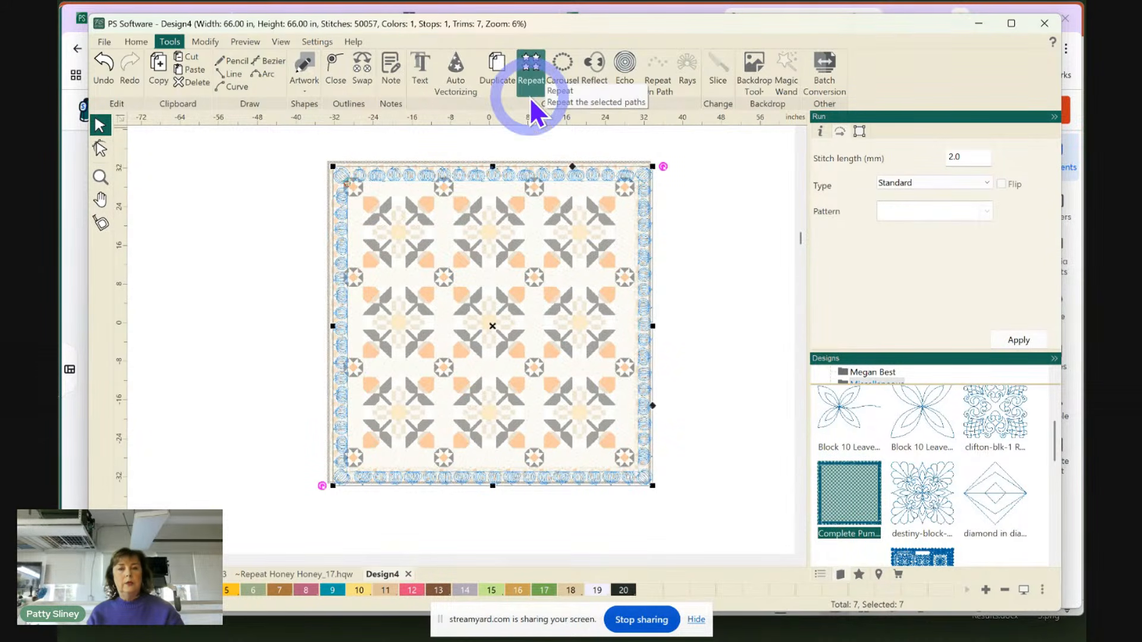
click(205, 42)
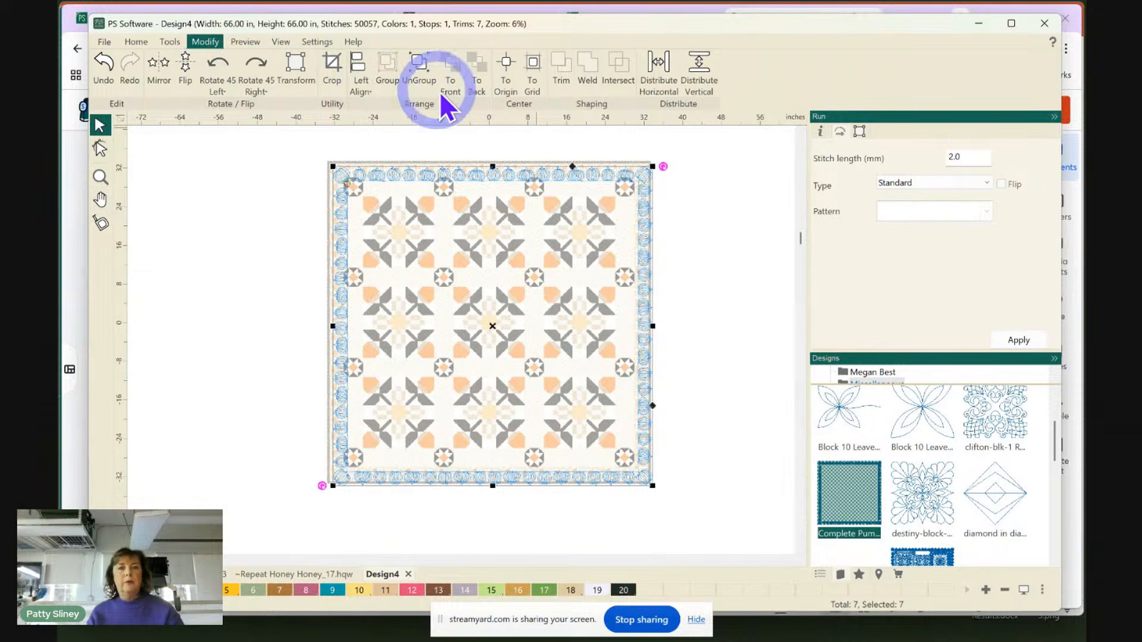
click(507, 73)
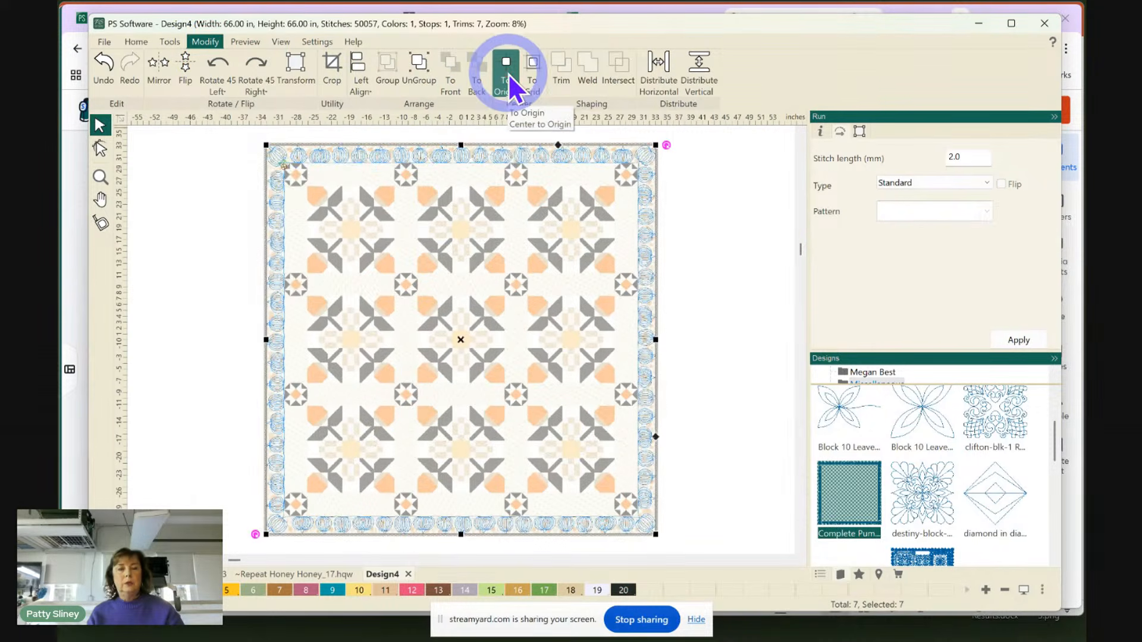
click(191, 236)
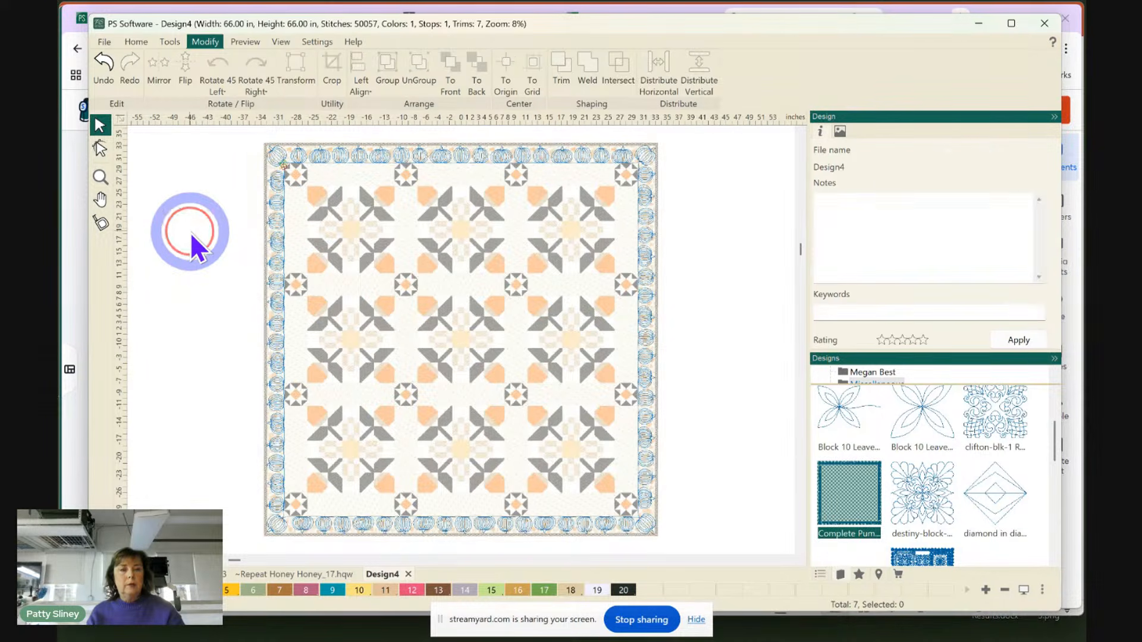
Select the complete pumpkin border and extend the thread palette by seven colours, up to number 27
click(450, 156)
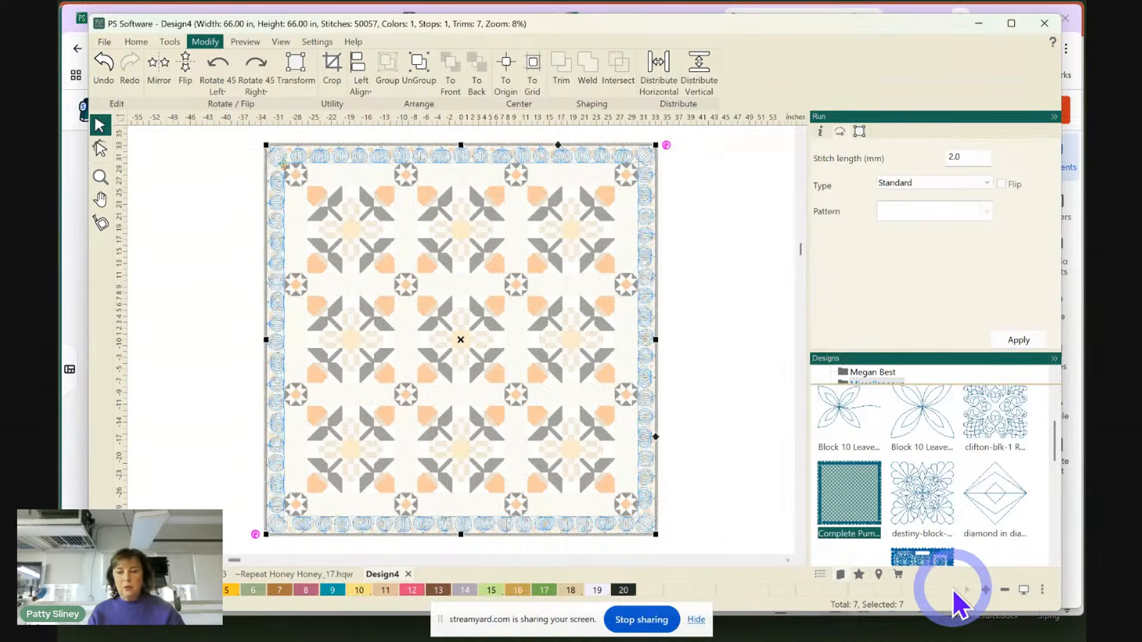
click(987, 589)
click(986, 589)
click(987, 589)
click(987, 589)
click(987, 589)
click(987, 589)
click(987, 589)
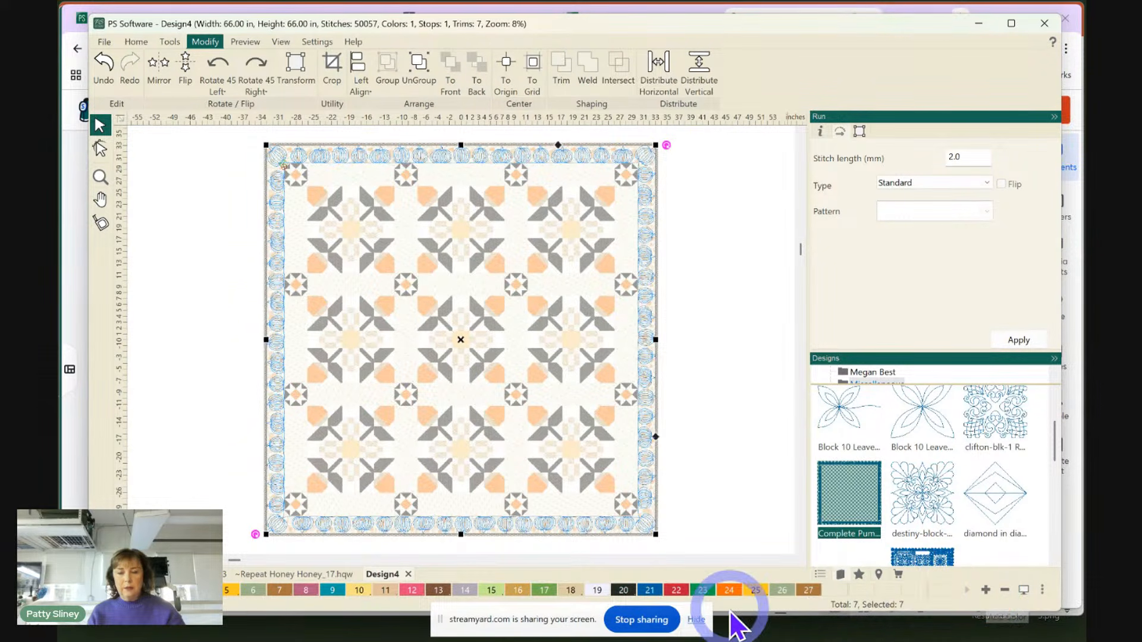
Recolour the selected pumpkin border with orange thread colour 24 and deselect it
click(729, 590)
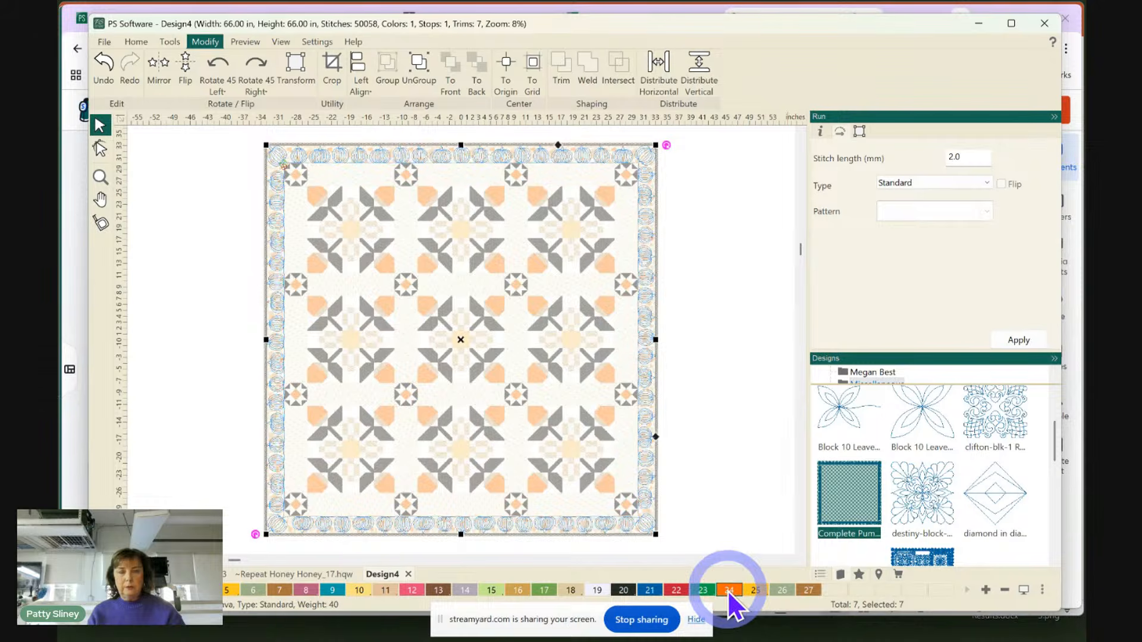
click(712, 390)
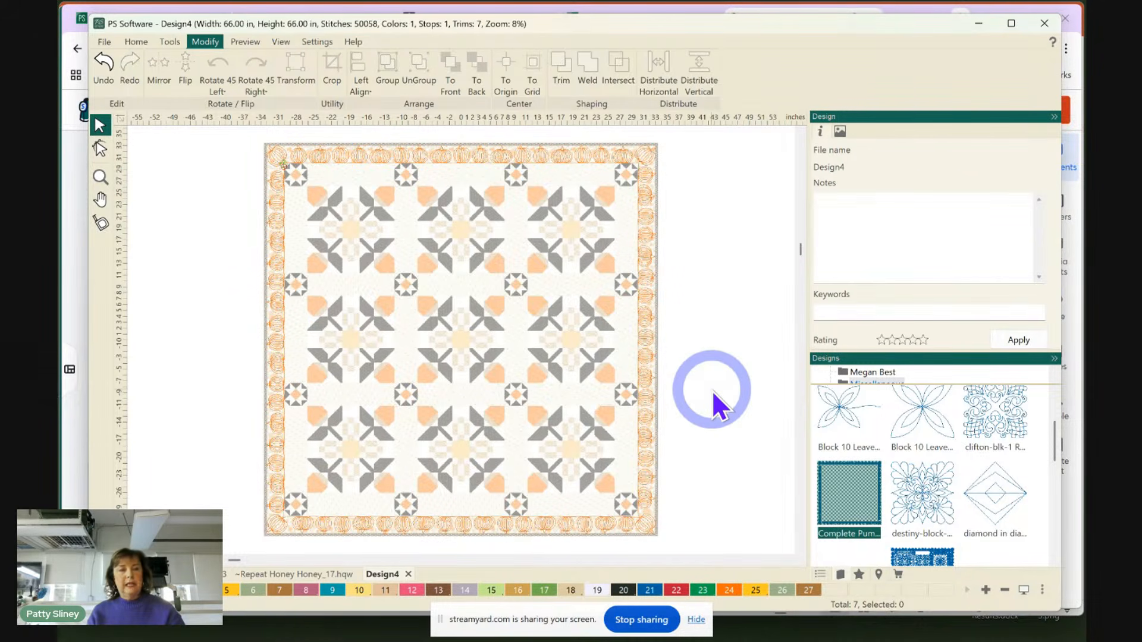
click(144, 243)
Examine the orange pumpkin border up close at the quilt's upper-left corner and look through the available library designs
click(100, 177)
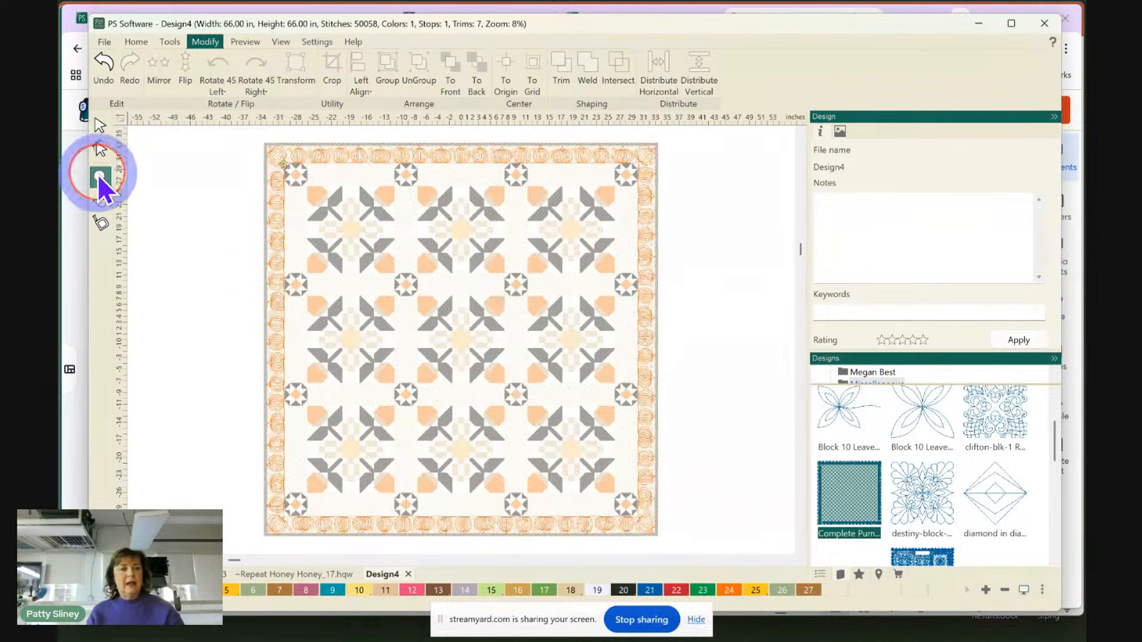
drag(252, 133, 513, 272)
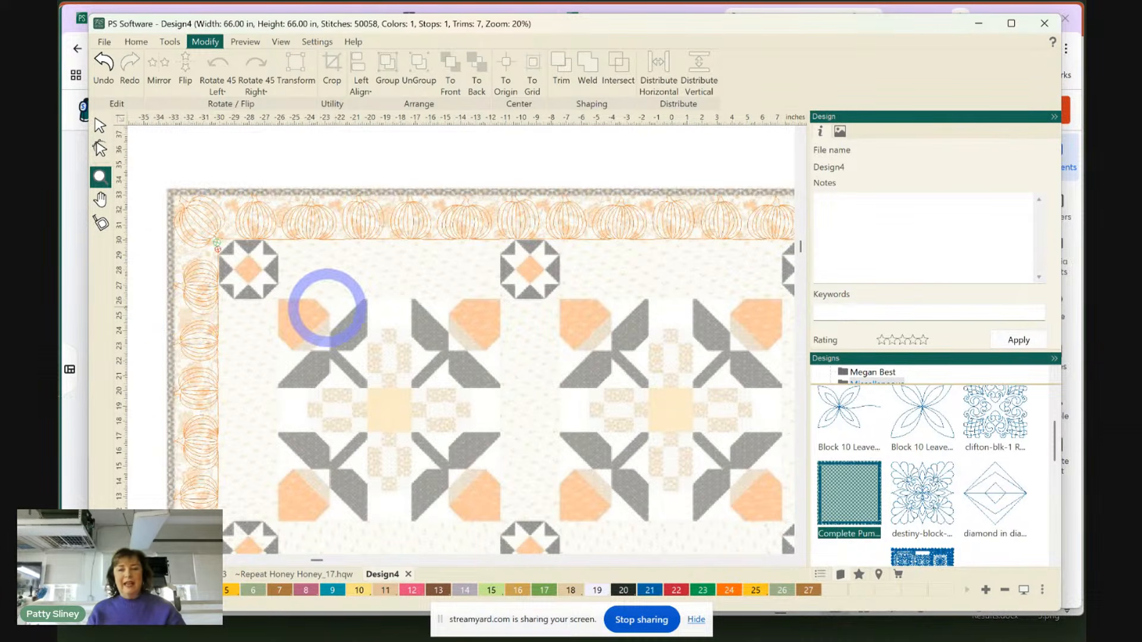
drag(1058, 445, 1060, 474)
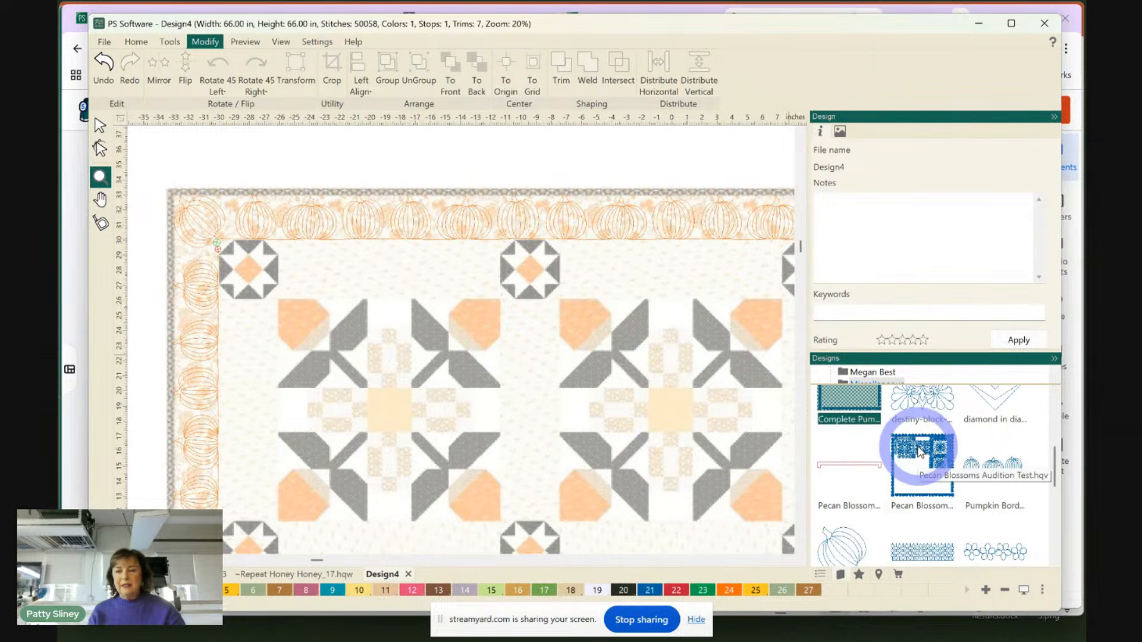
scroll(1054, 465, down, 2)
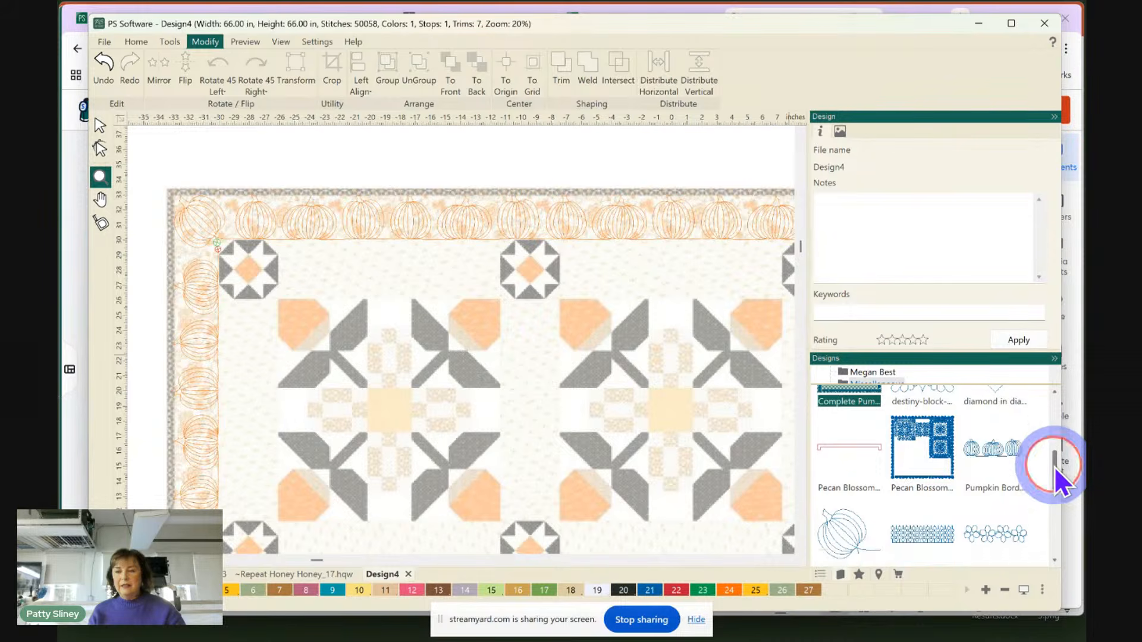
drag(1052, 480, 1073, 421)
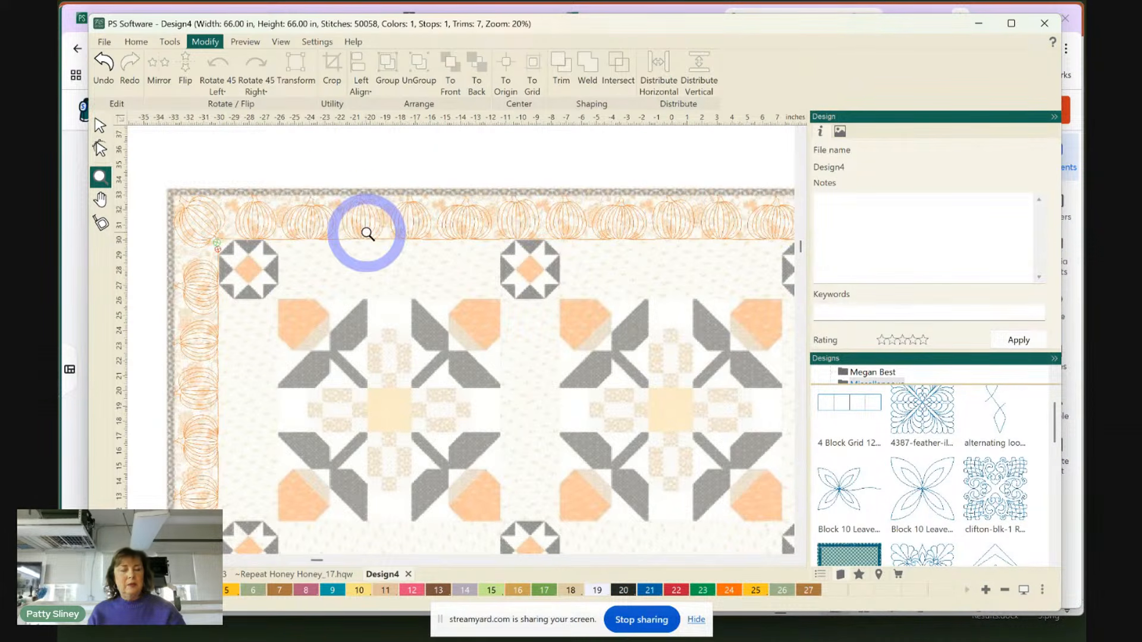
Delete the complete orange pumpkin border from the quilt backdrop
click(99, 126)
click(322, 225)
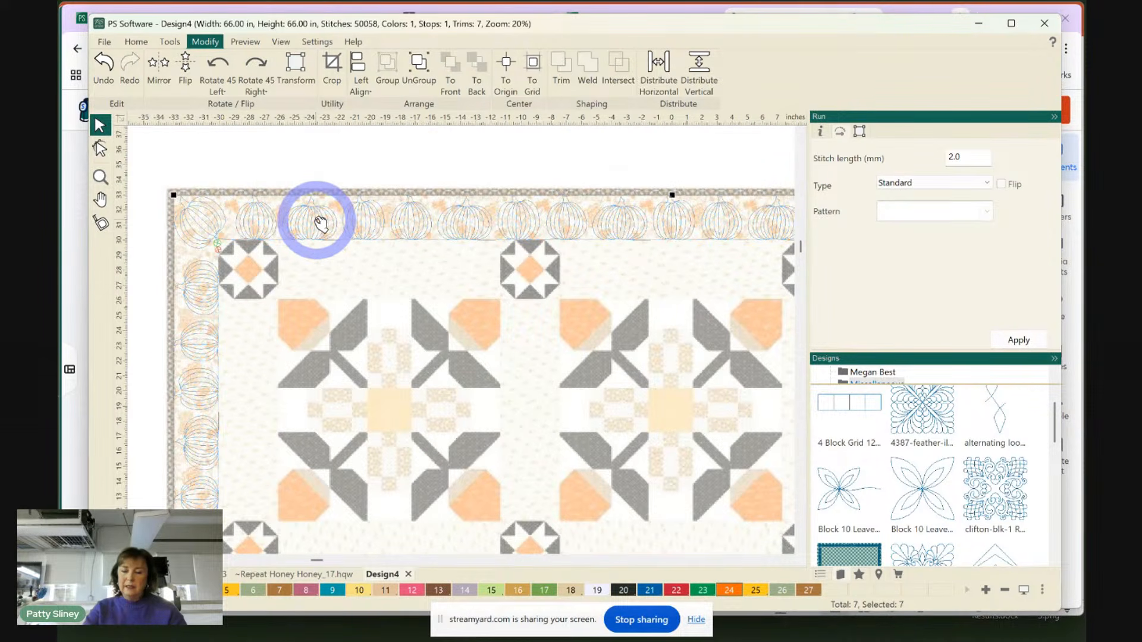
key(Delete)
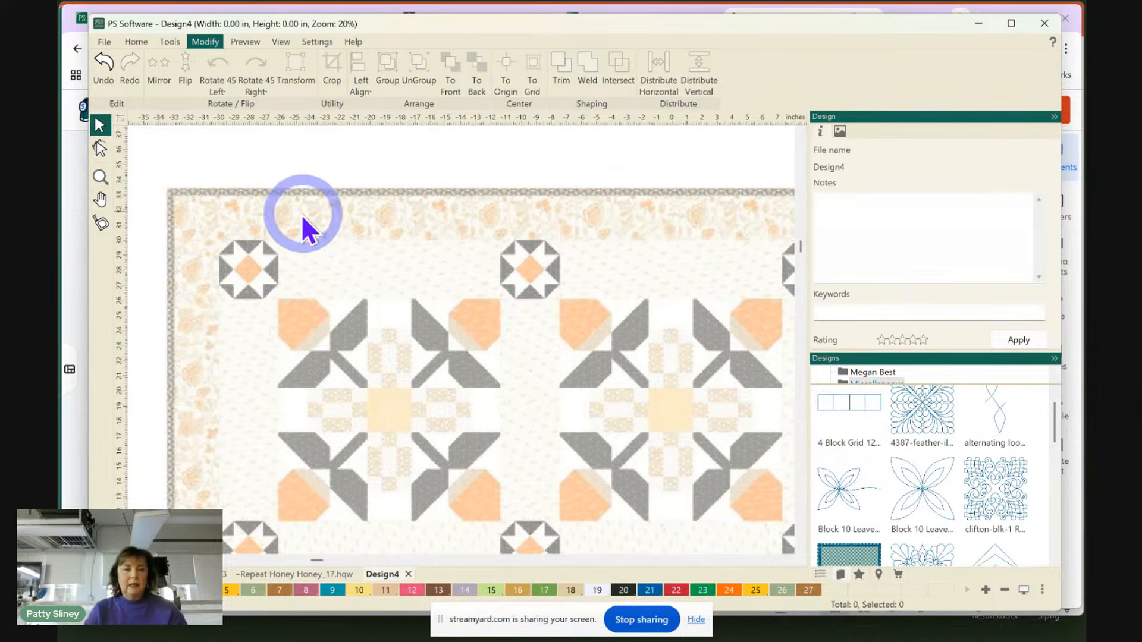
Open Pecan Blossoms Audition Test.c2s from PSD My Designs, browsing the files as extra large icons, and dismiss the mail notification
click(106, 42)
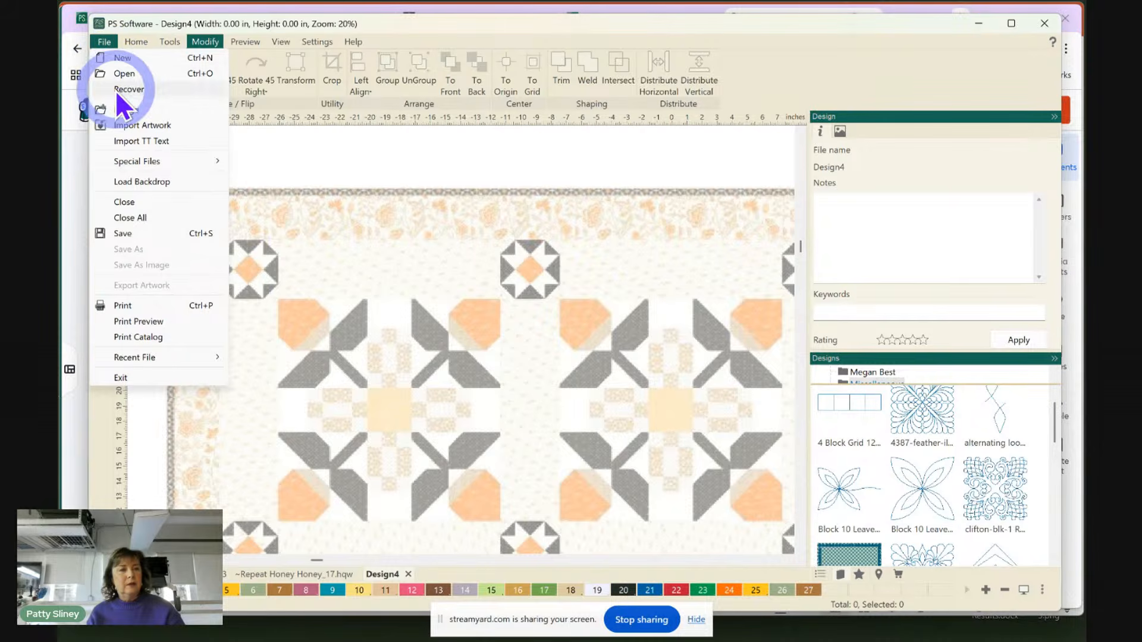
click(110, 73)
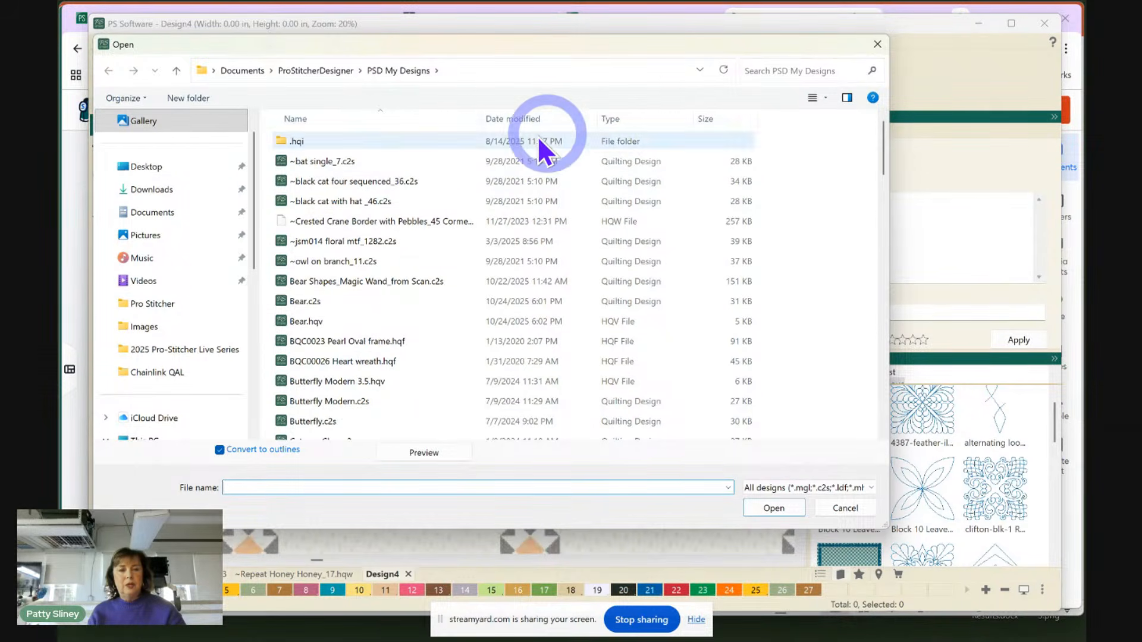
click(828, 96)
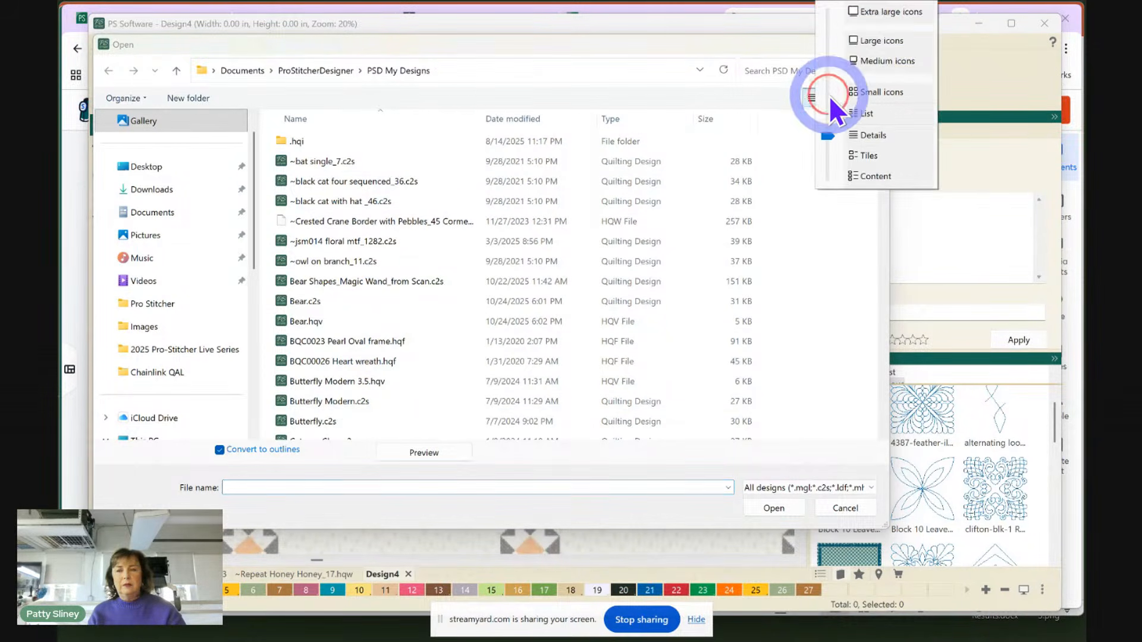
click(876, 12)
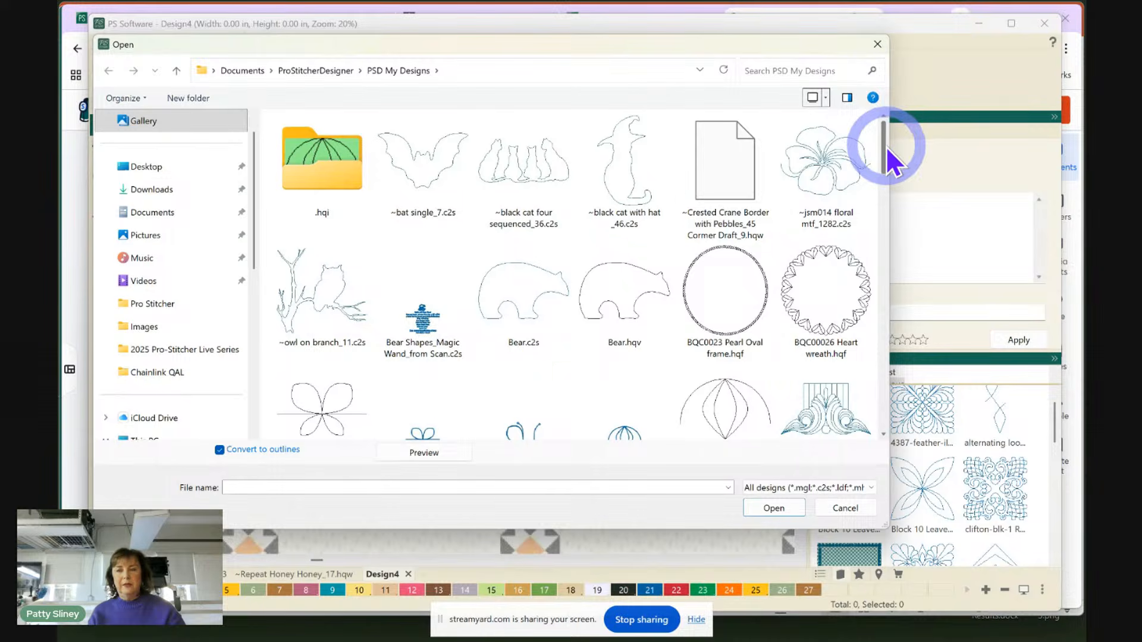
drag(884, 153, 908, 330)
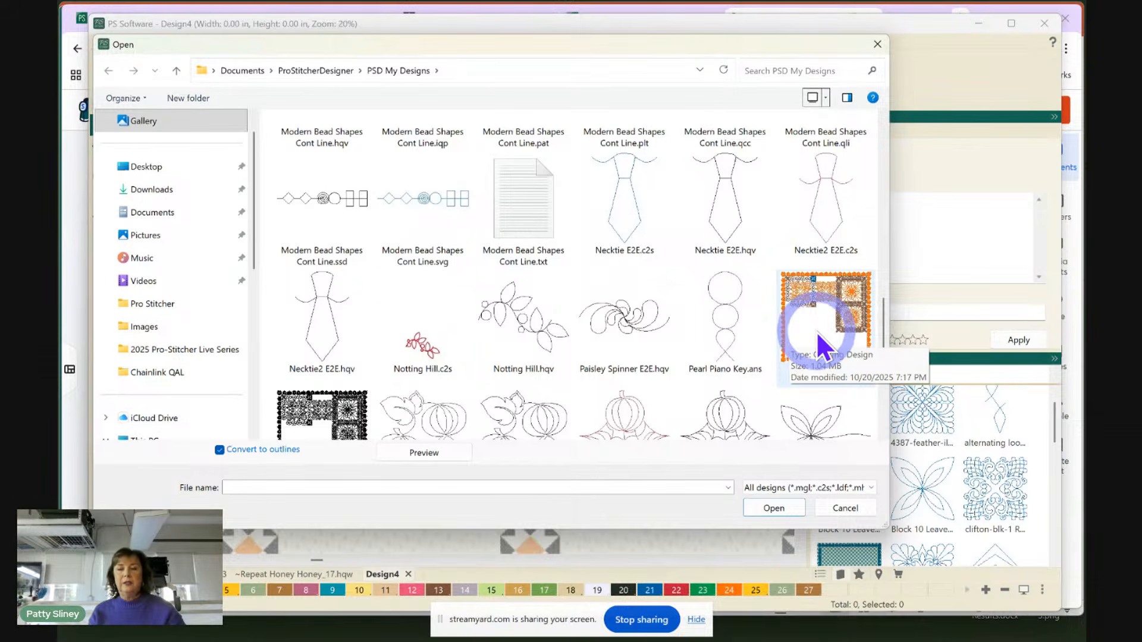
click(845, 298)
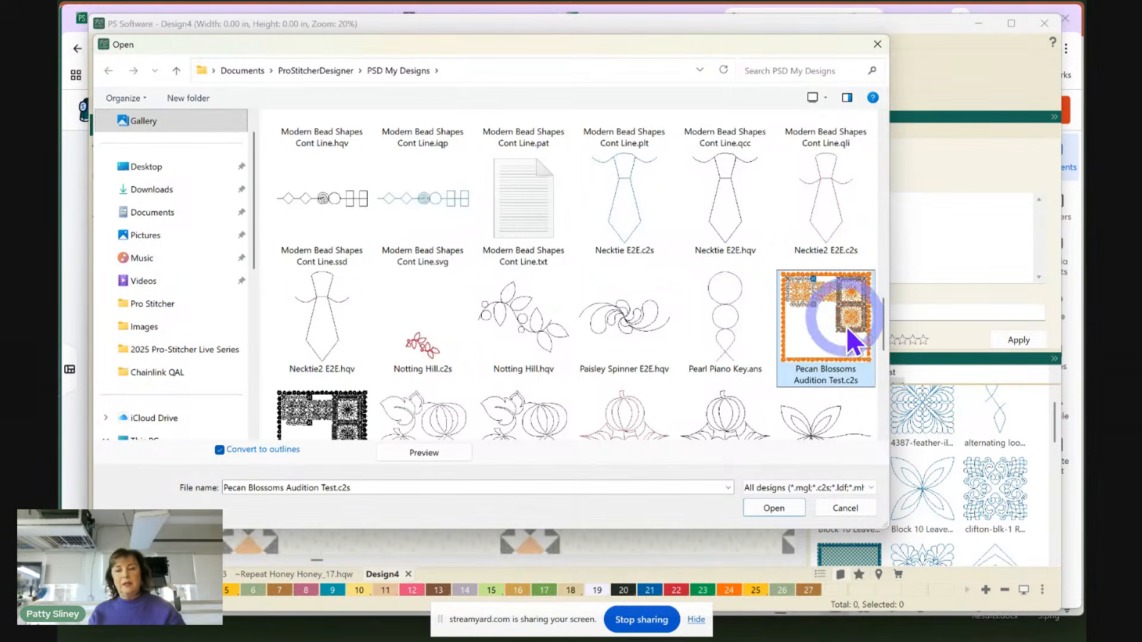
click(762, 510)
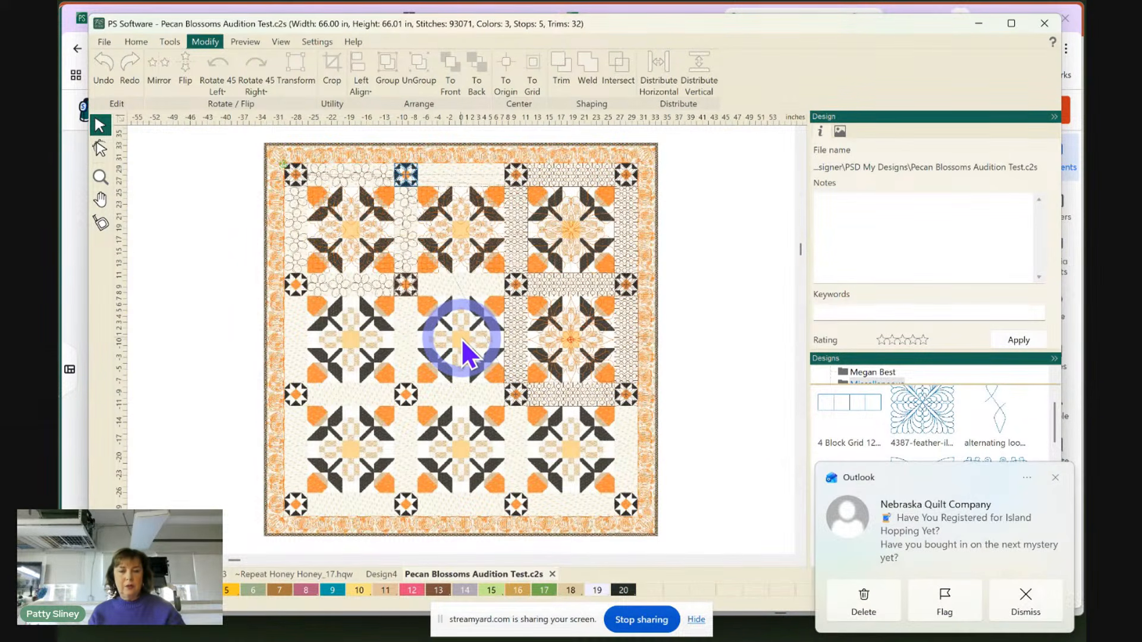
click(1056, 478)
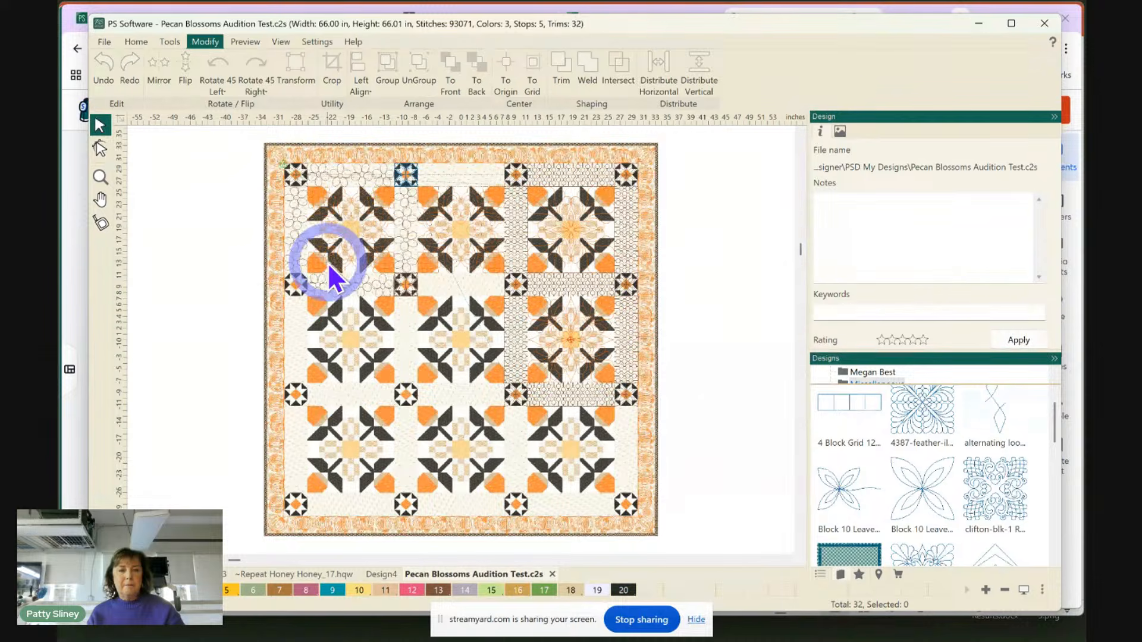
Compare the Pecan Blossoms Audition Test design with the empty Design4 backdrop by switching between the two files
click(168, 41)
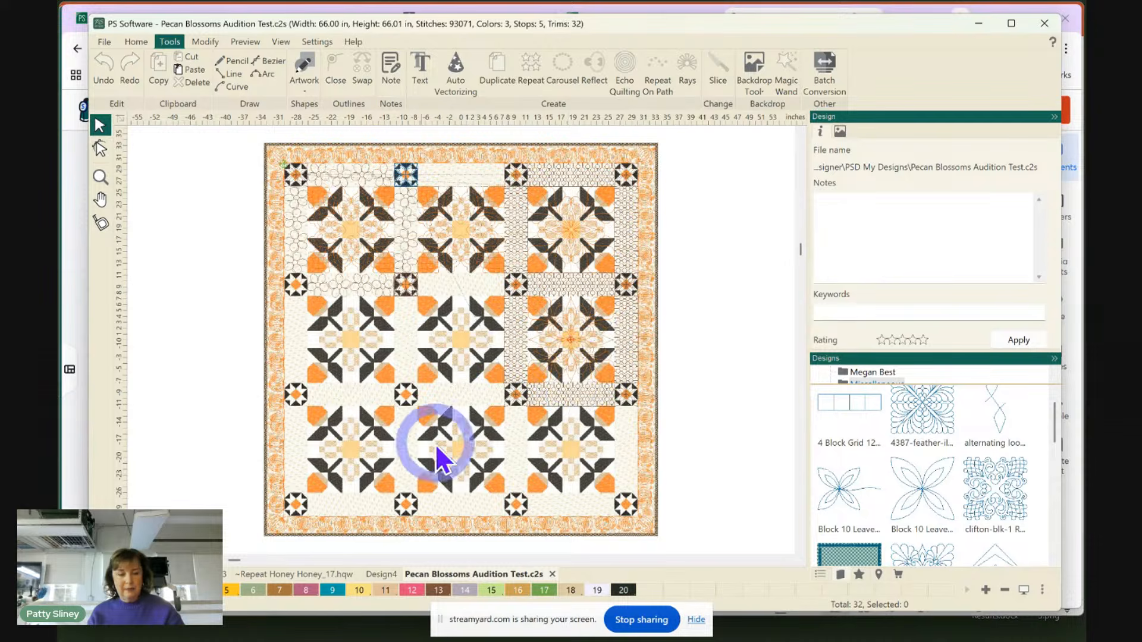
click(382, 574)
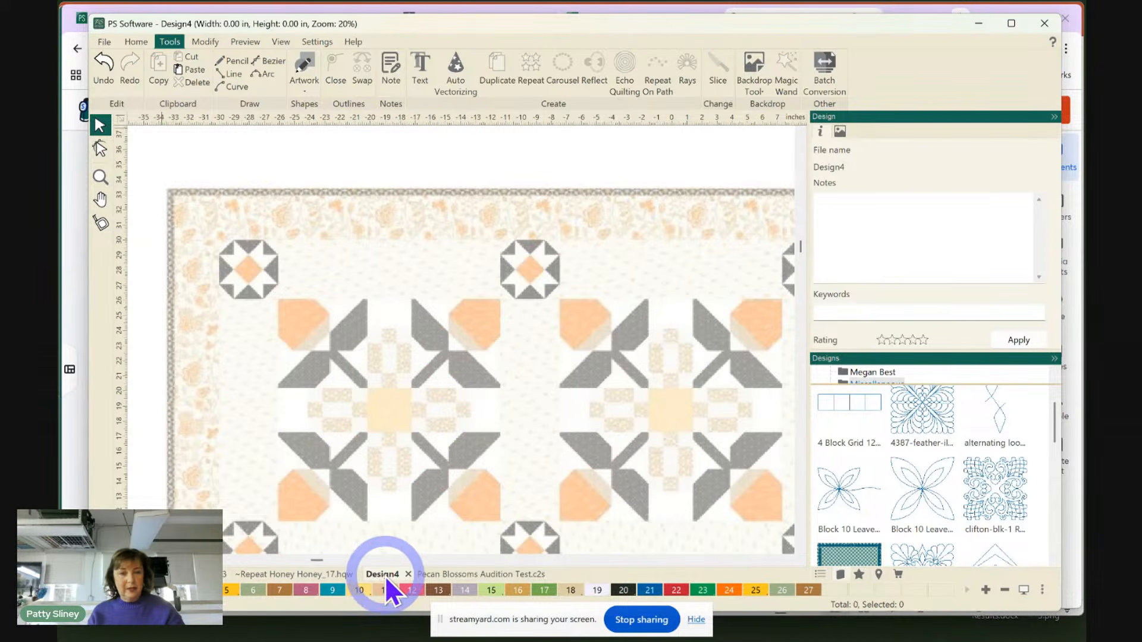
click(450, 575)
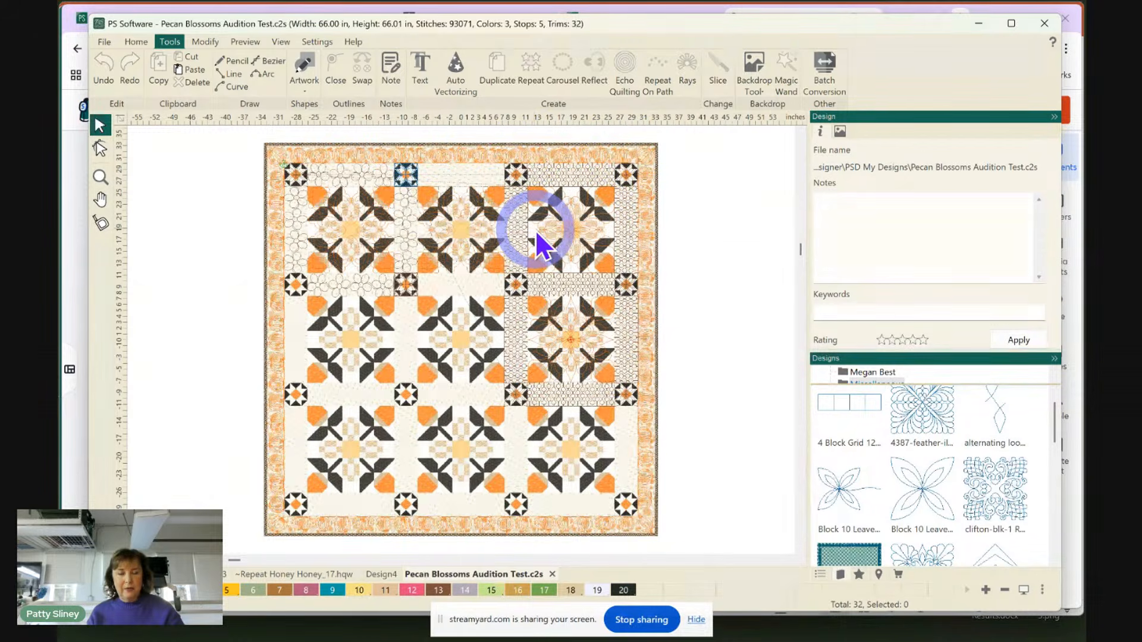
Return to Design4, insert the Complete Pumpkin Border from the library again and centre it to the origin
click(383, 574)
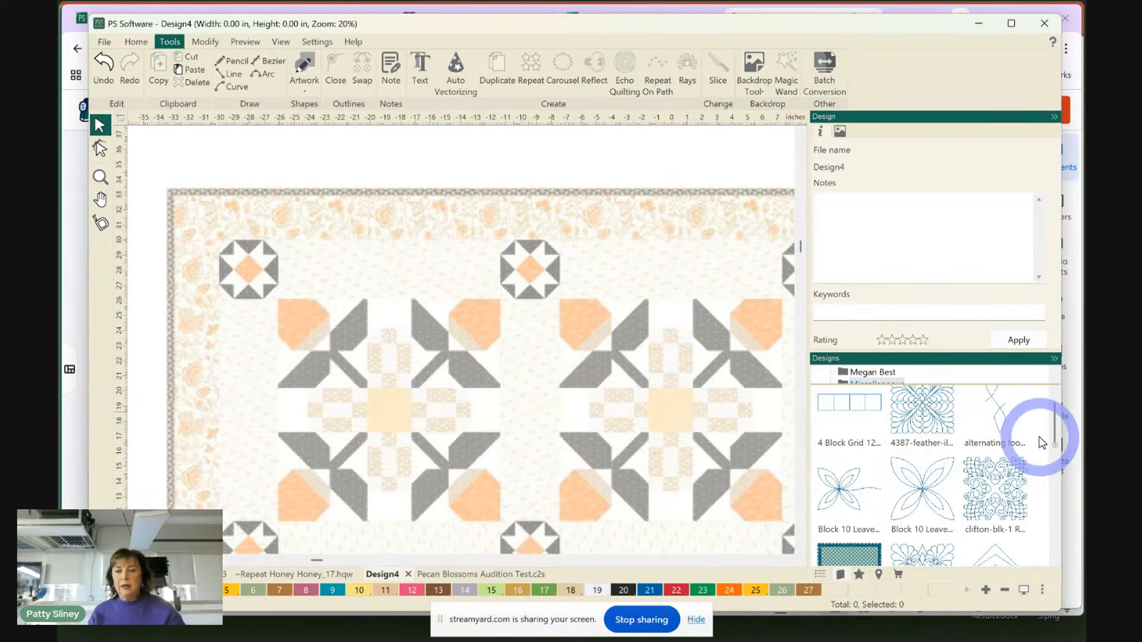
click(830, 559)
drag(827, 561, 565, 480)
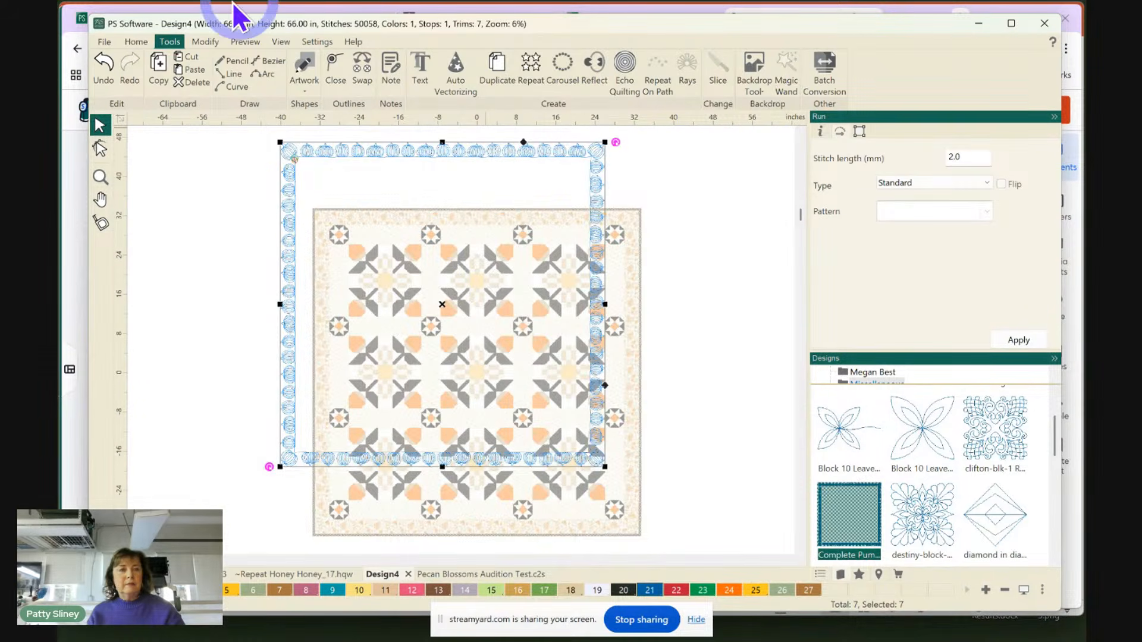
click(245, 42)
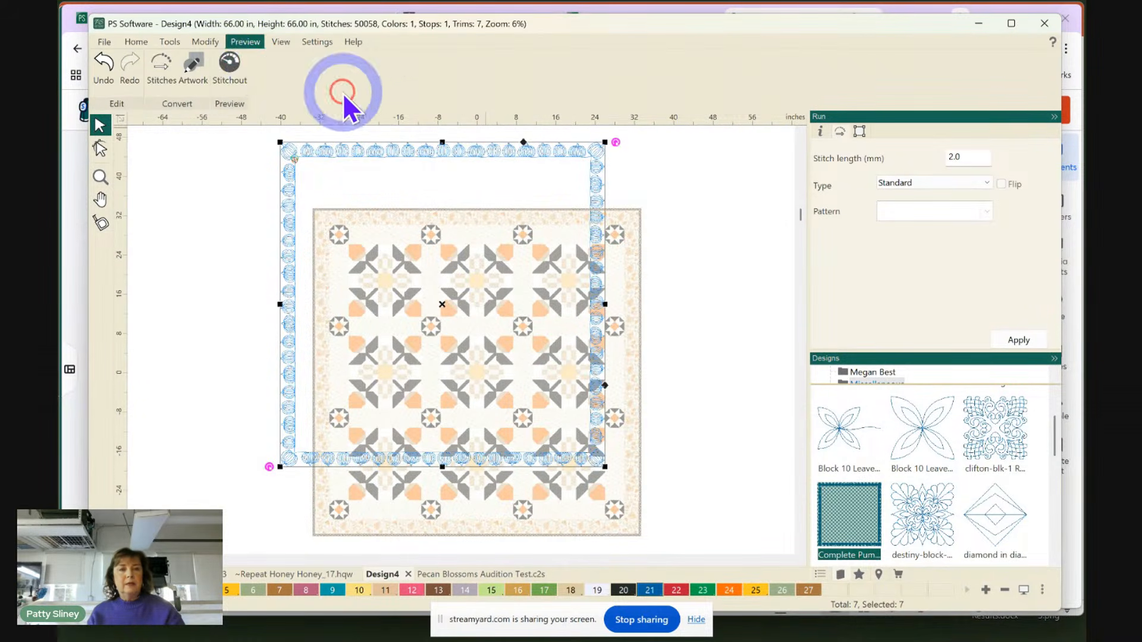
click(206, 41)
click(533, 82)
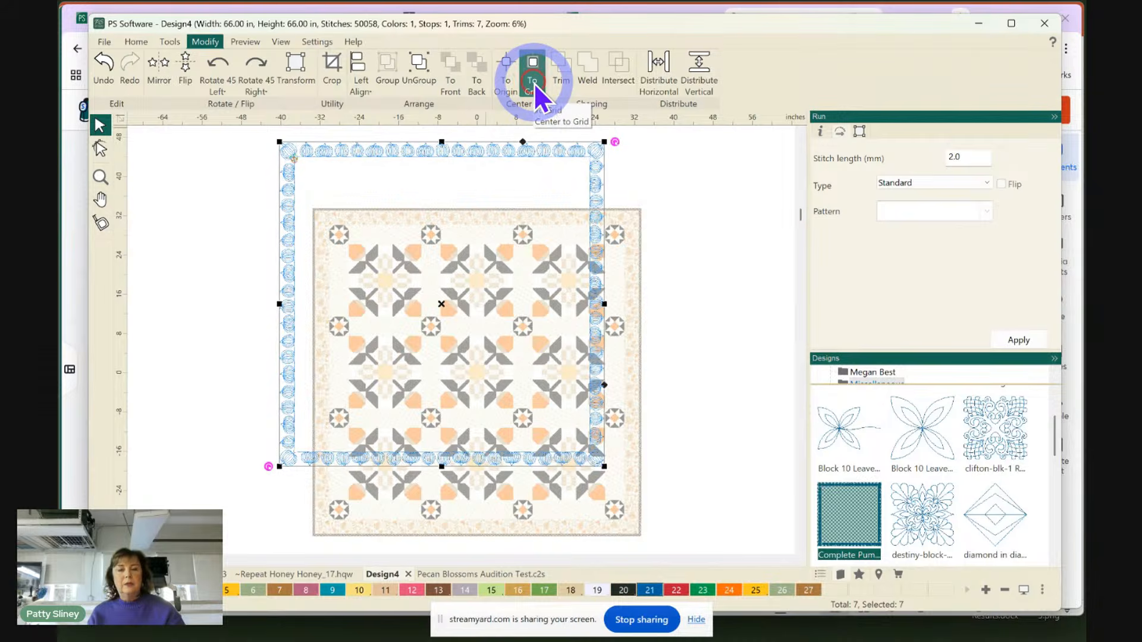
click(509, 76)
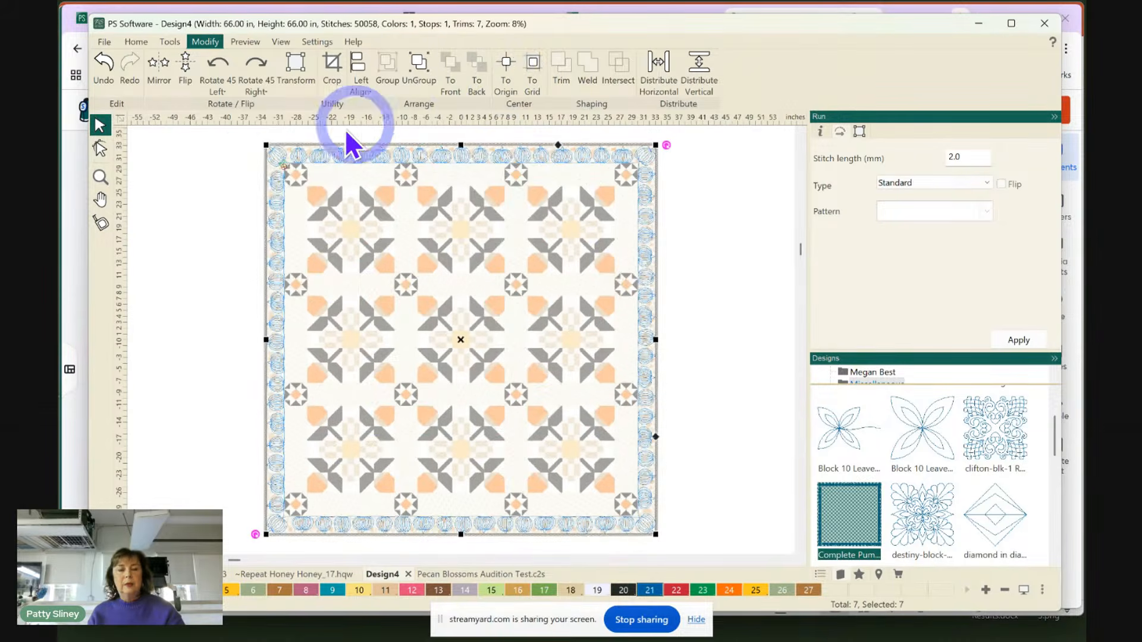
Reselect the whole pumpkin border and start saving the design as Pecan Blossoms Audition Test 2.c2s in PSD My Designs
click(253, 167)
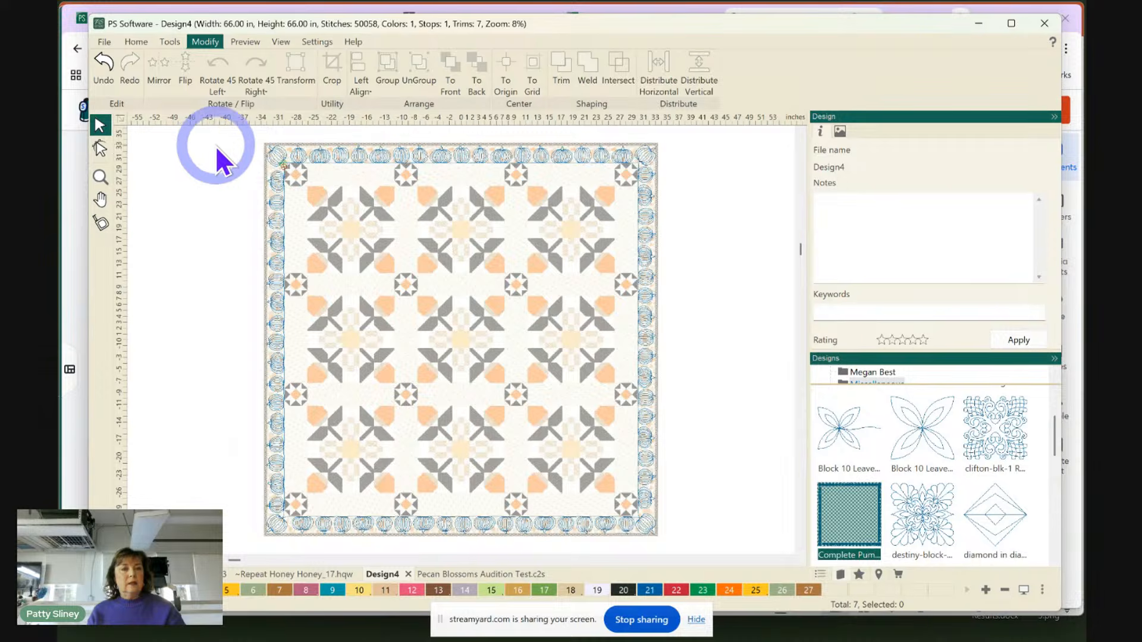
drag(209, 144, 708, 545)
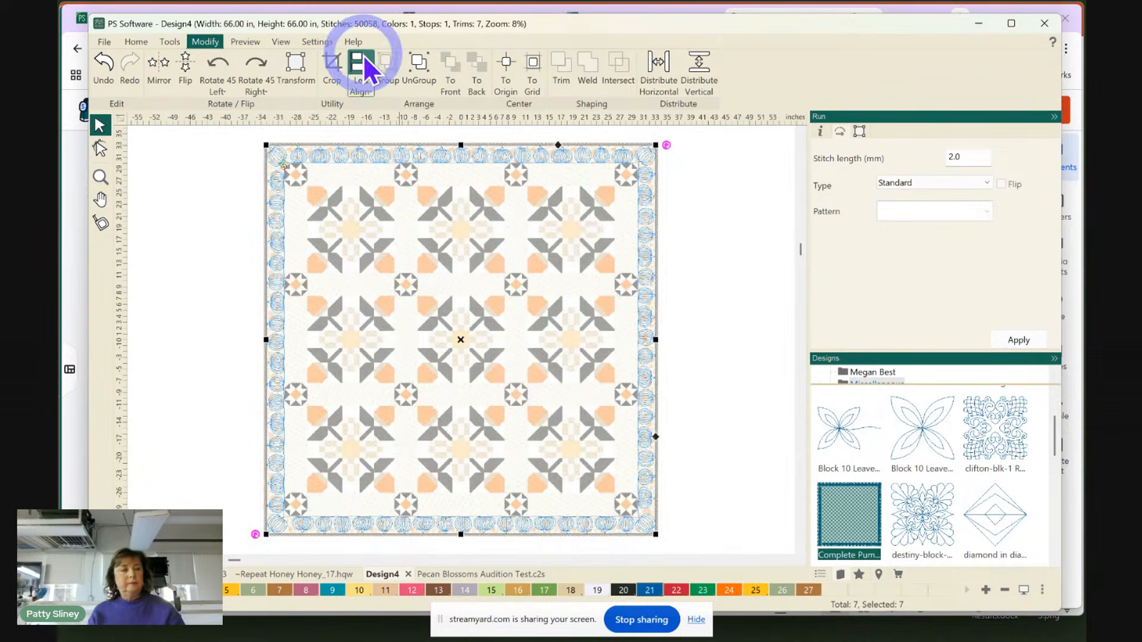
click(106, 42)
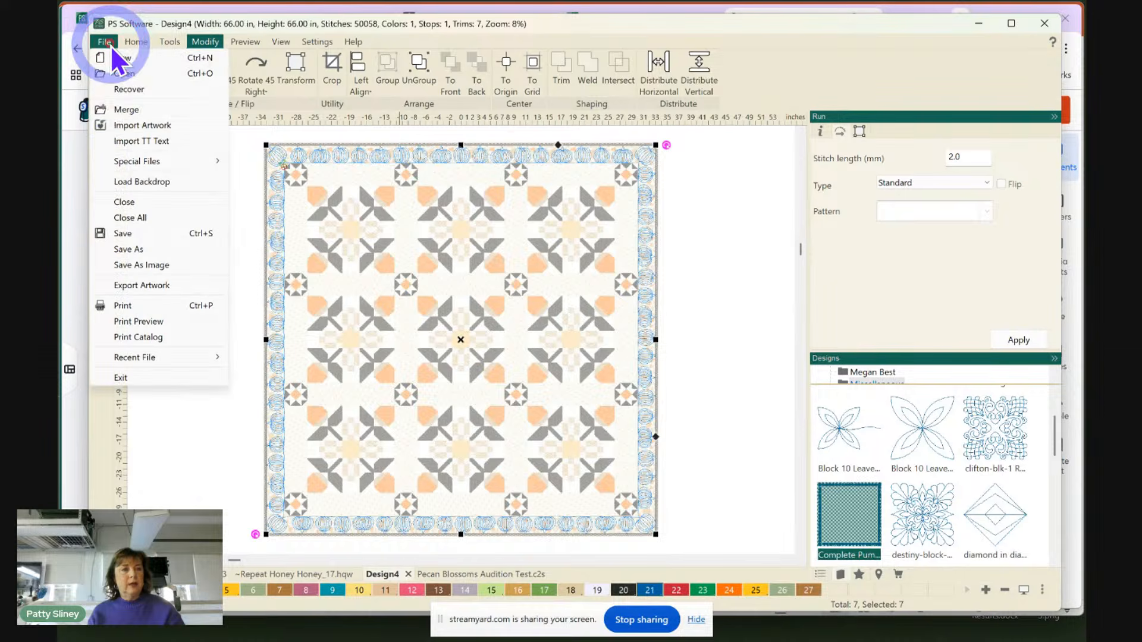
click(137, 250)
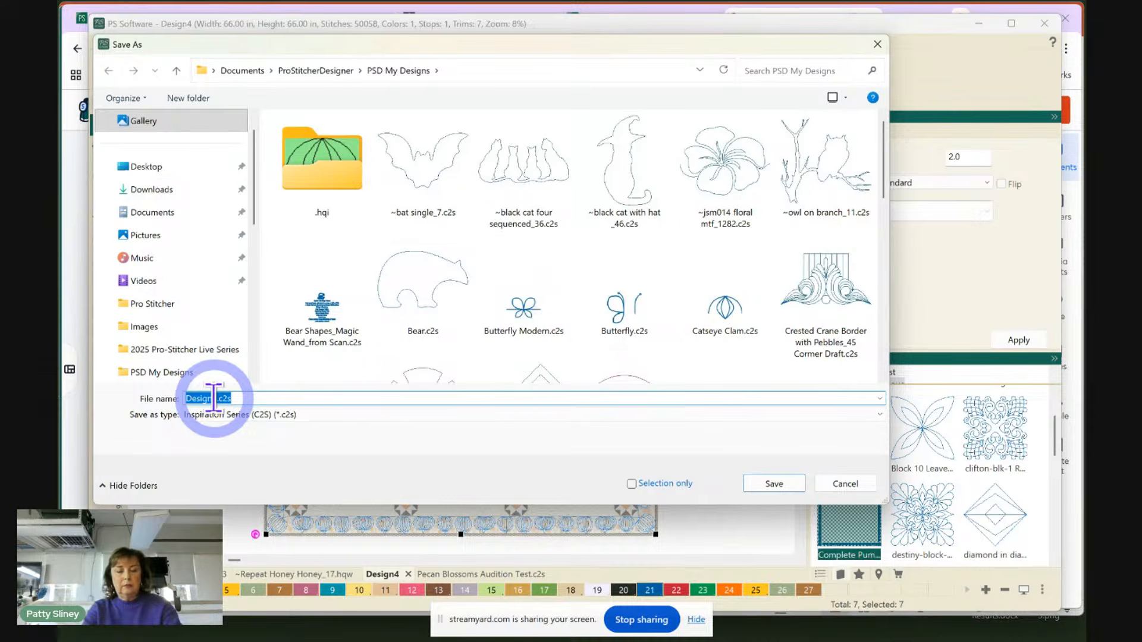
text(Peca)
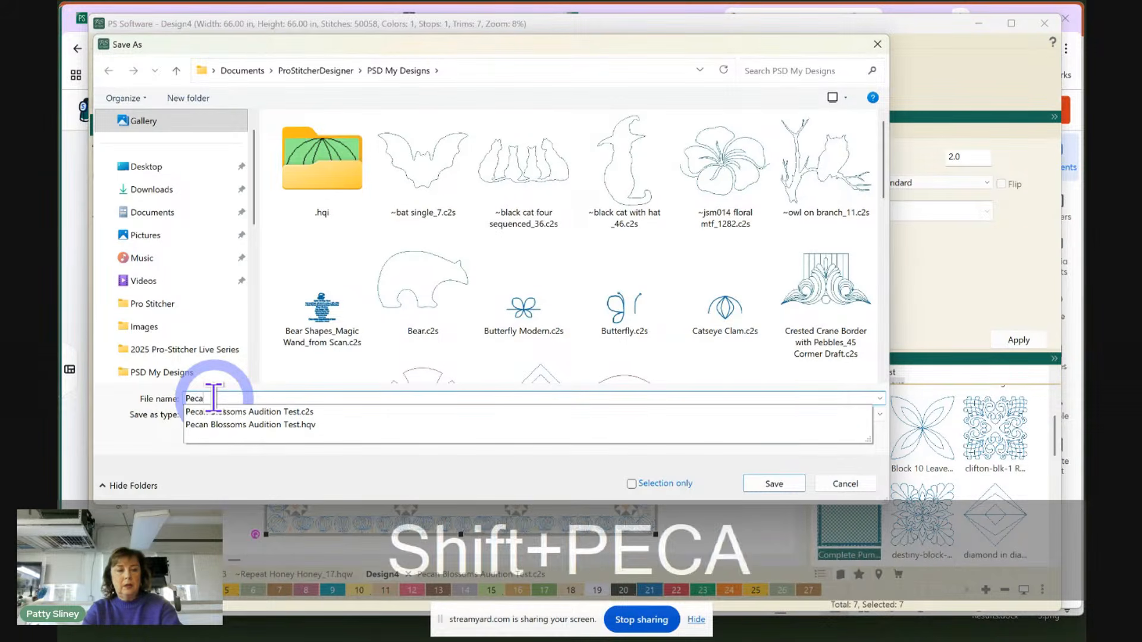
text(n Blo)
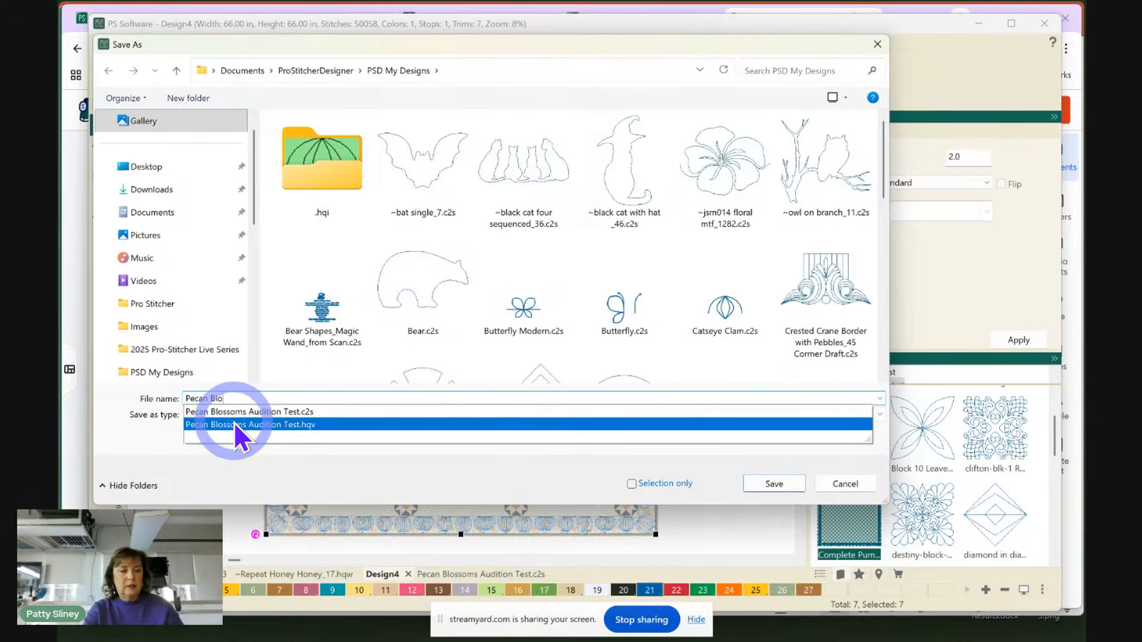
click(267, 412)
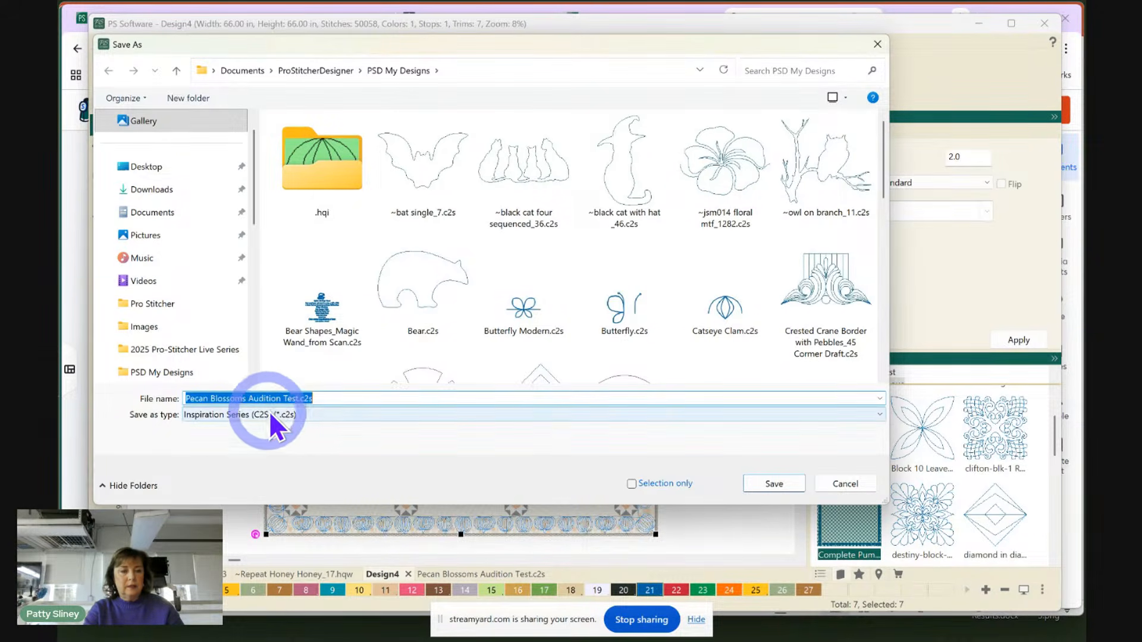
click(301, 398)
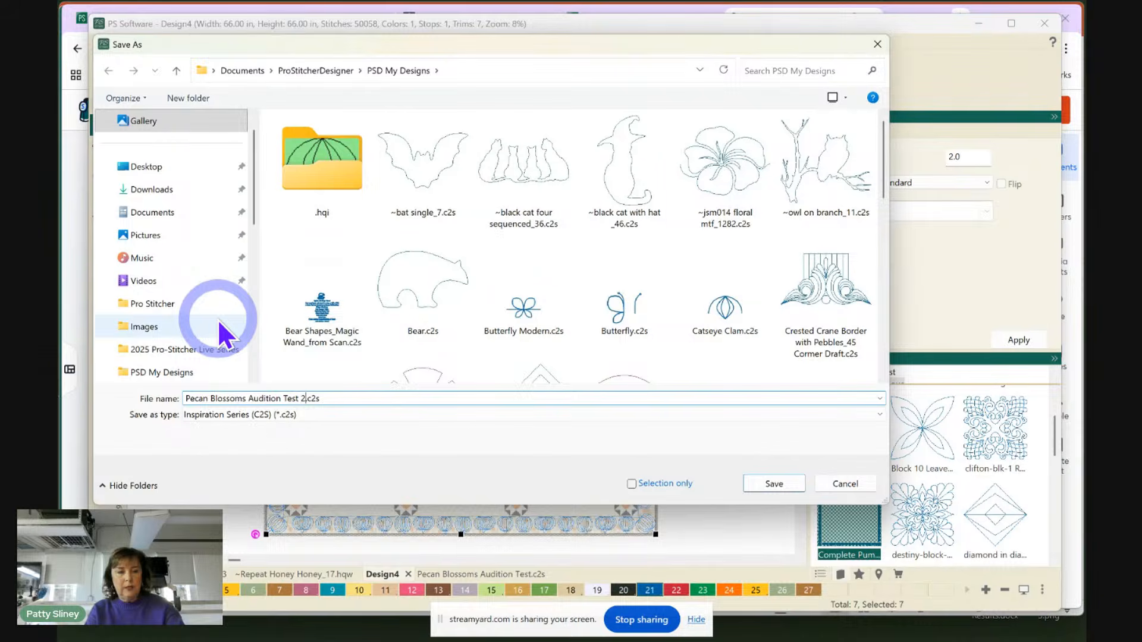
text(2)
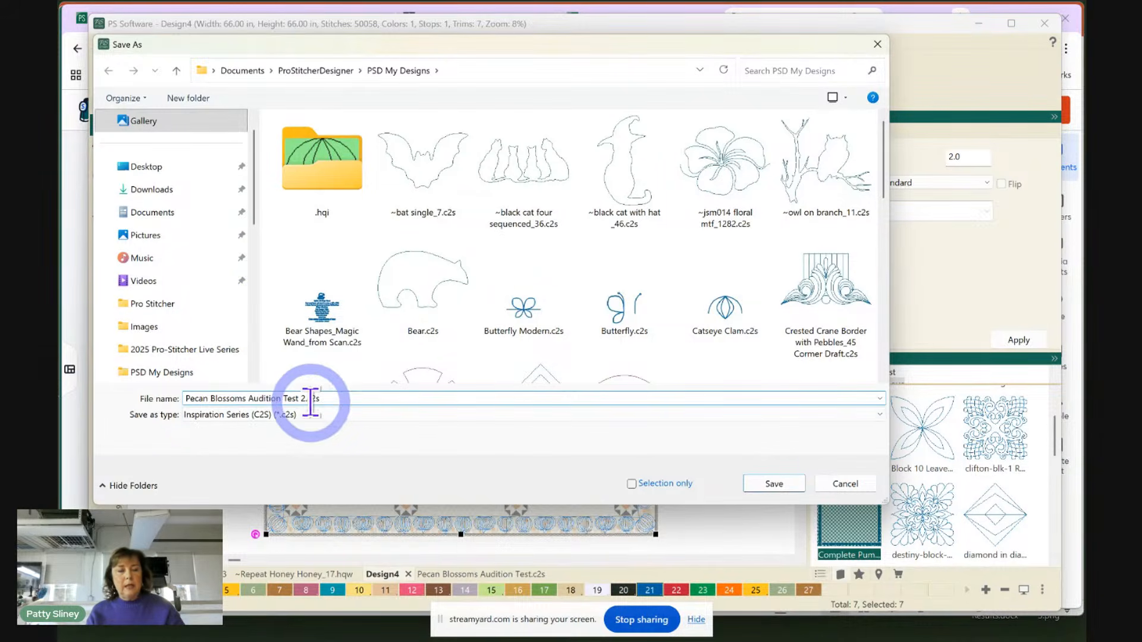
Look through the available save file types, keep Inspiration Series (C2S), and cancel the save
click(270, 417)
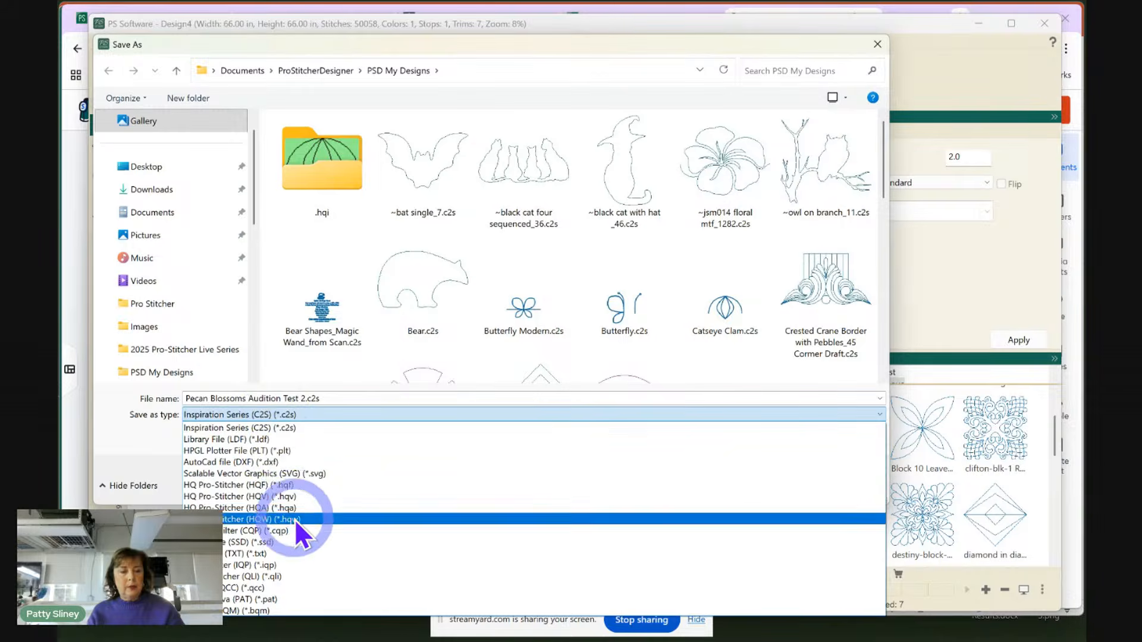
click(273, 414)
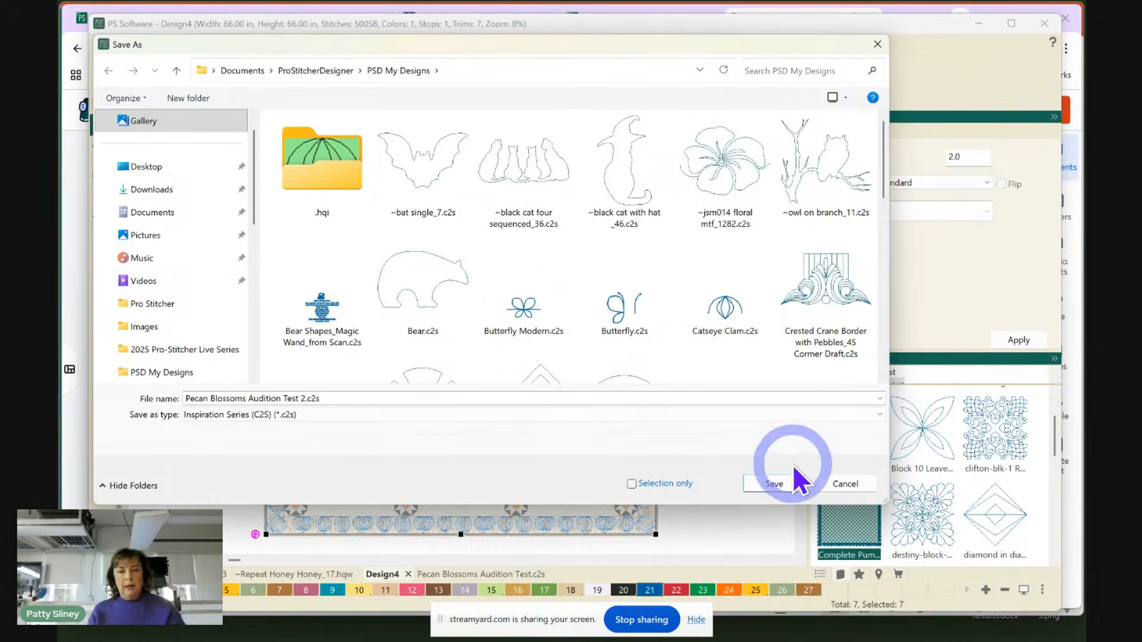
click(844, 485)
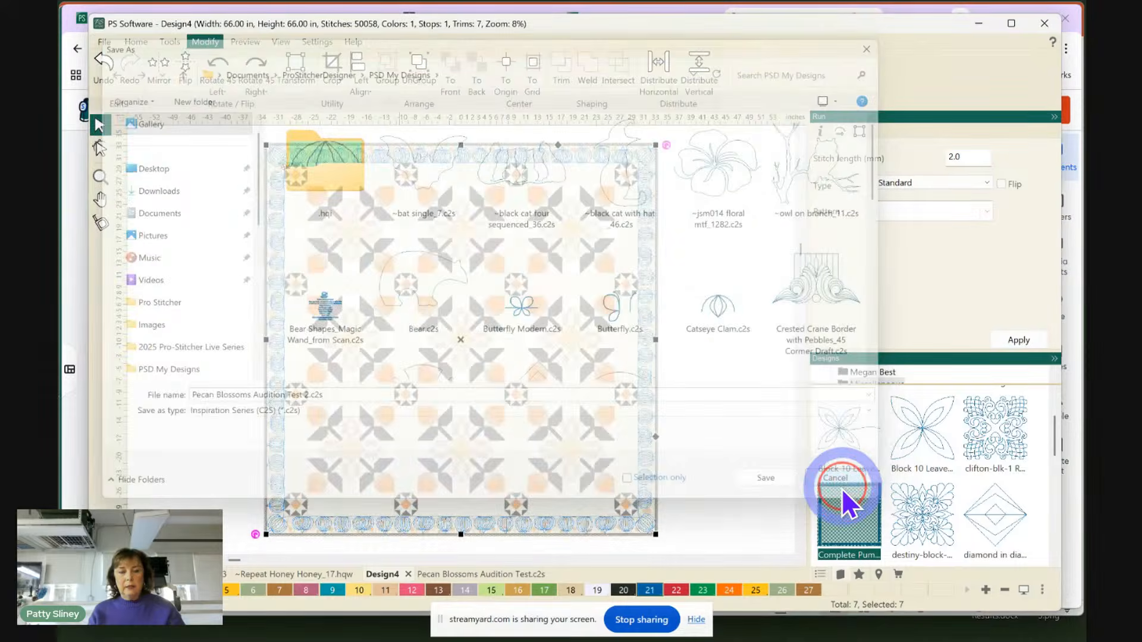
Switch to Pecan Blossoms Audition Test.c2s and lighten its quilt backdrop to the middle of the lightness range
click(465, 574)
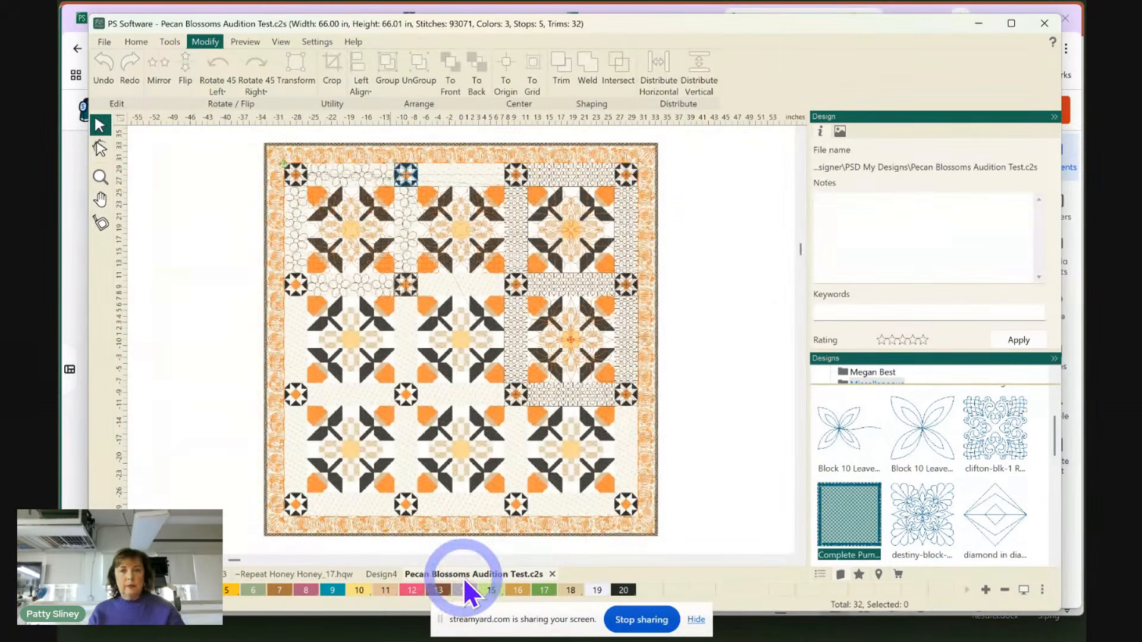
click(169, 42)
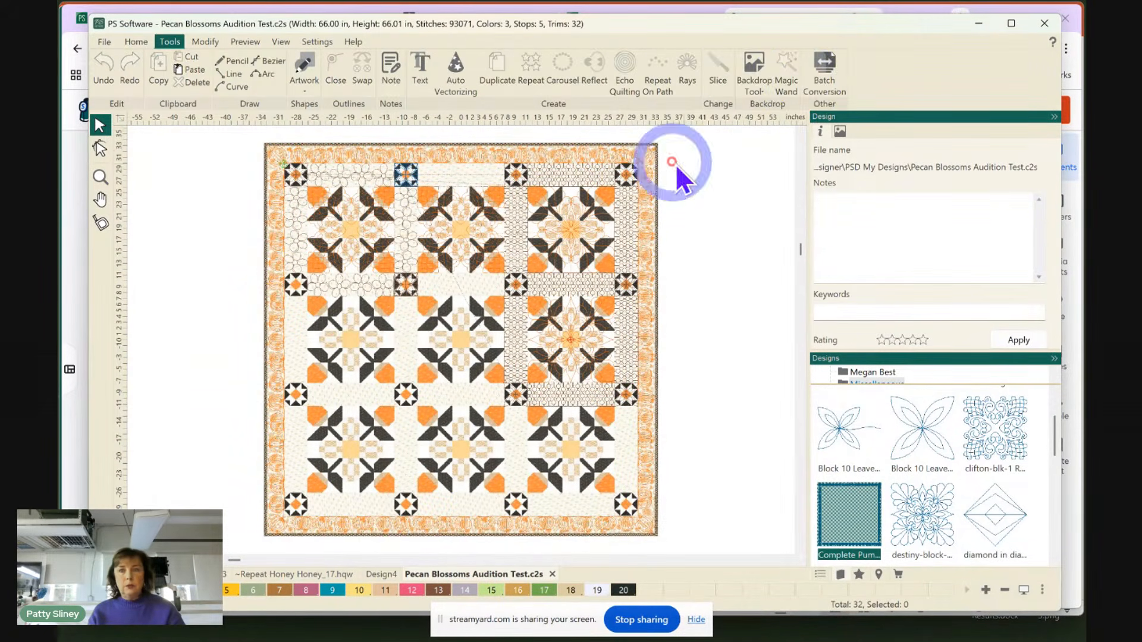
click(756, 71)
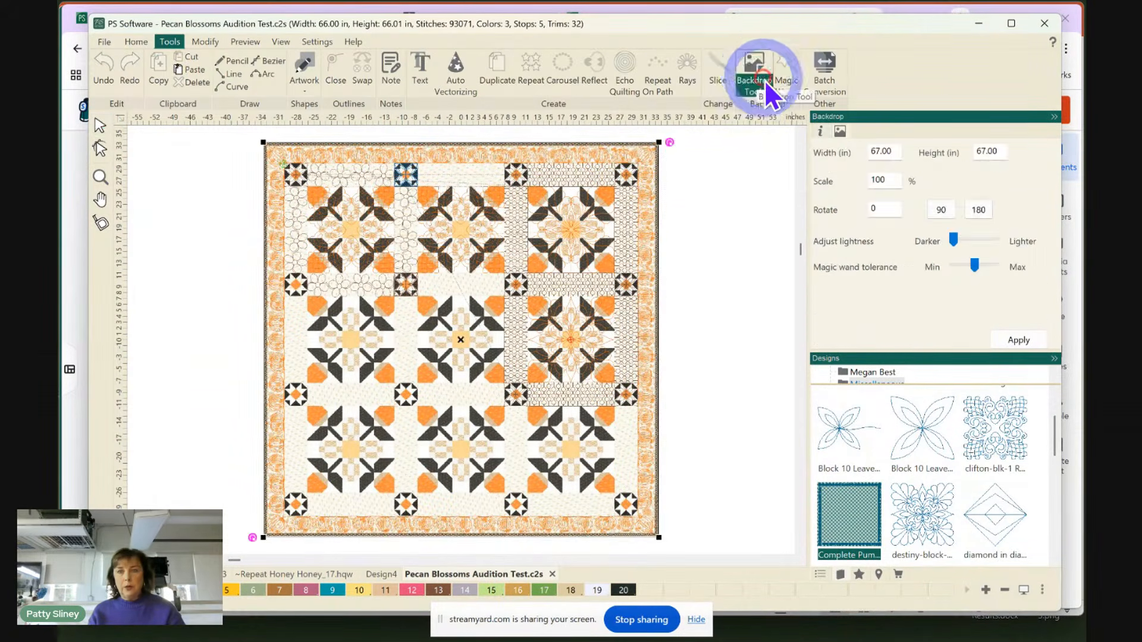
click(991, 239)
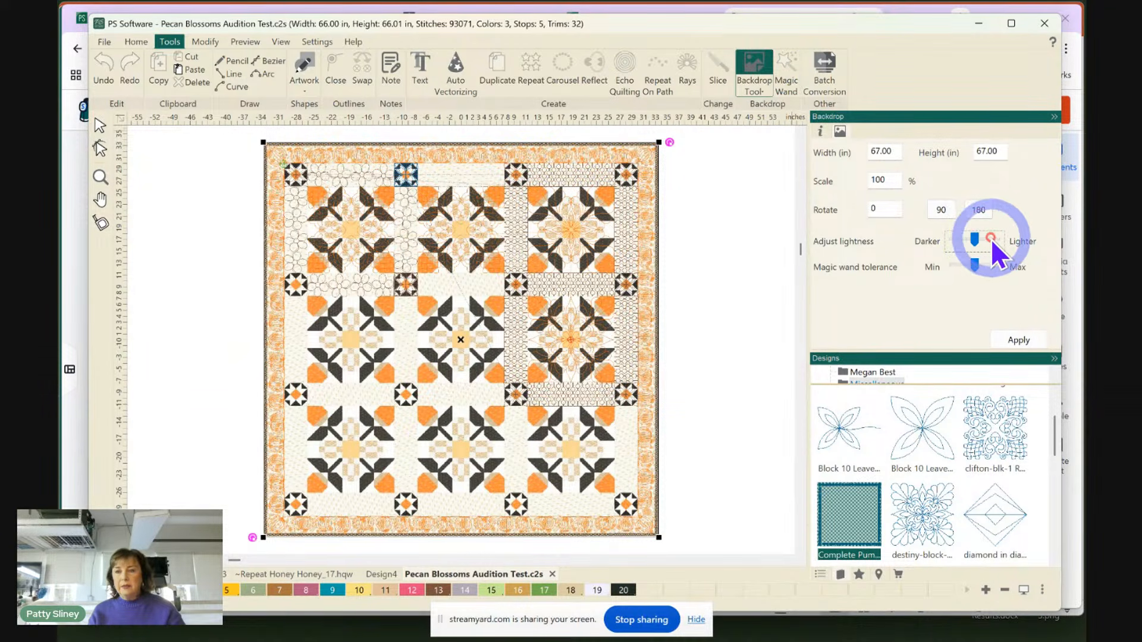
click(1015, 337)
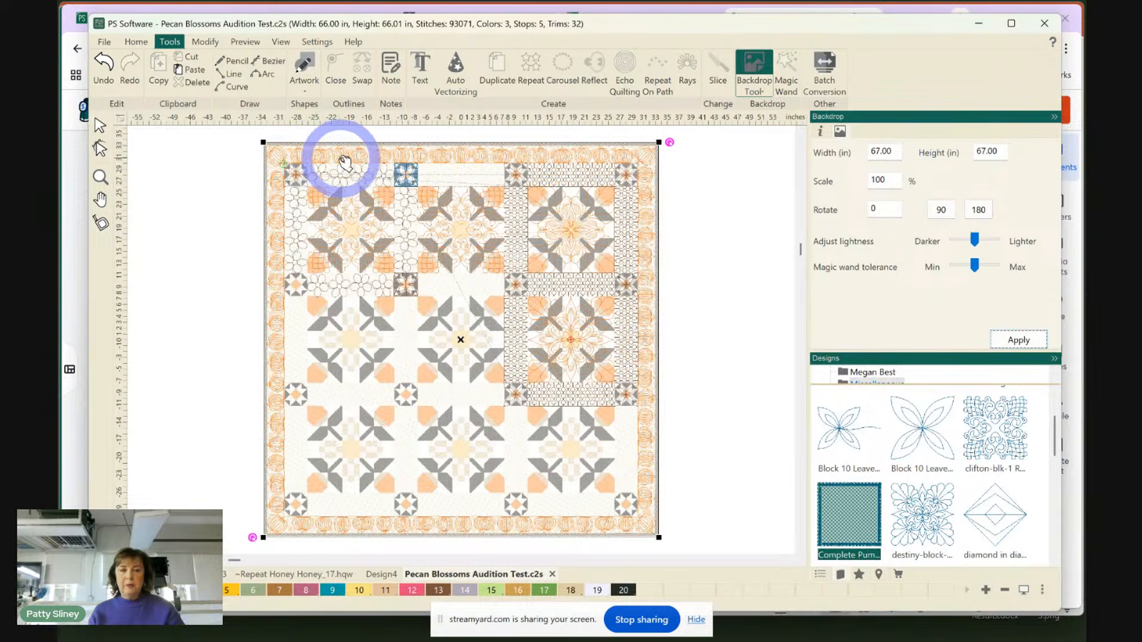
Examine the quilt's upper-left corner closely and check the dimensions of the quilting design in the first block
click(102, 176)
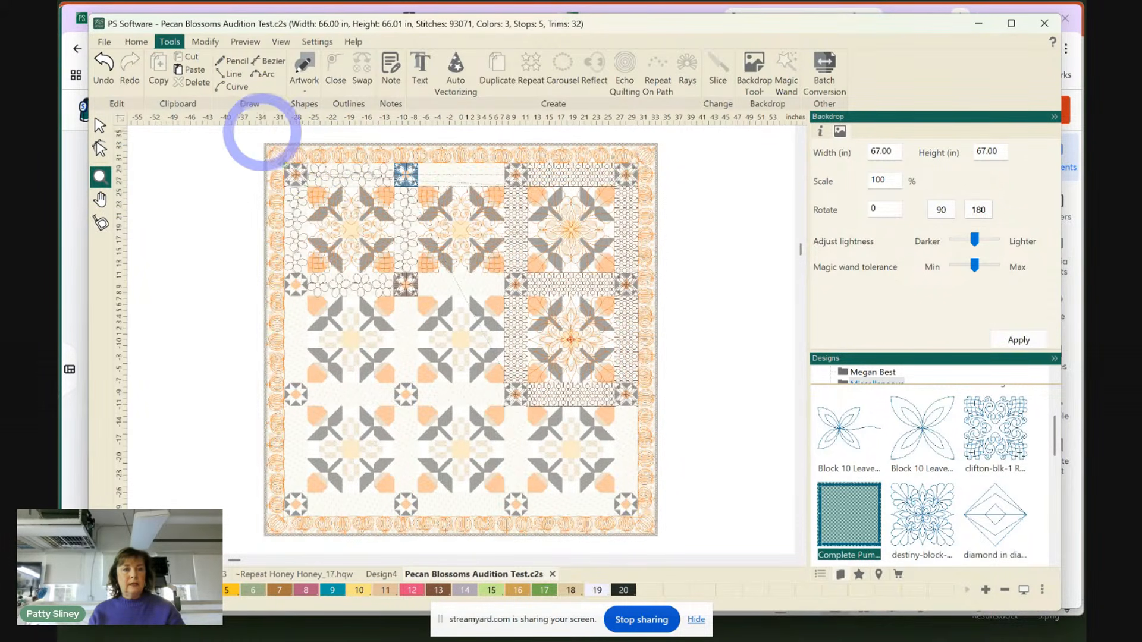
drag(265, 138, 452, 319)
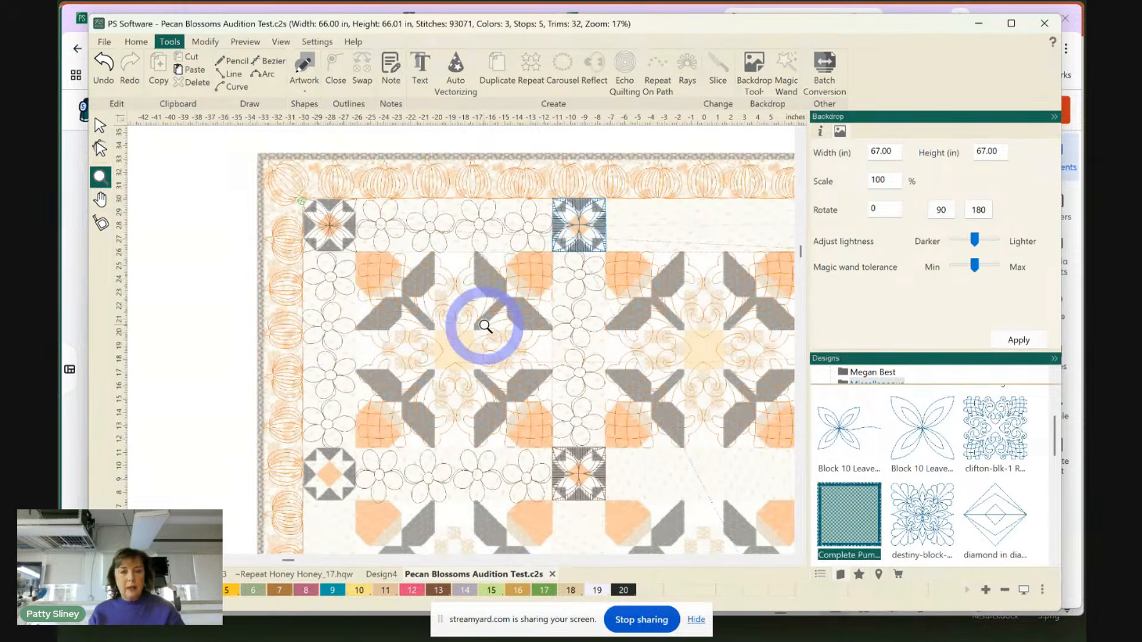
click(106, 127)
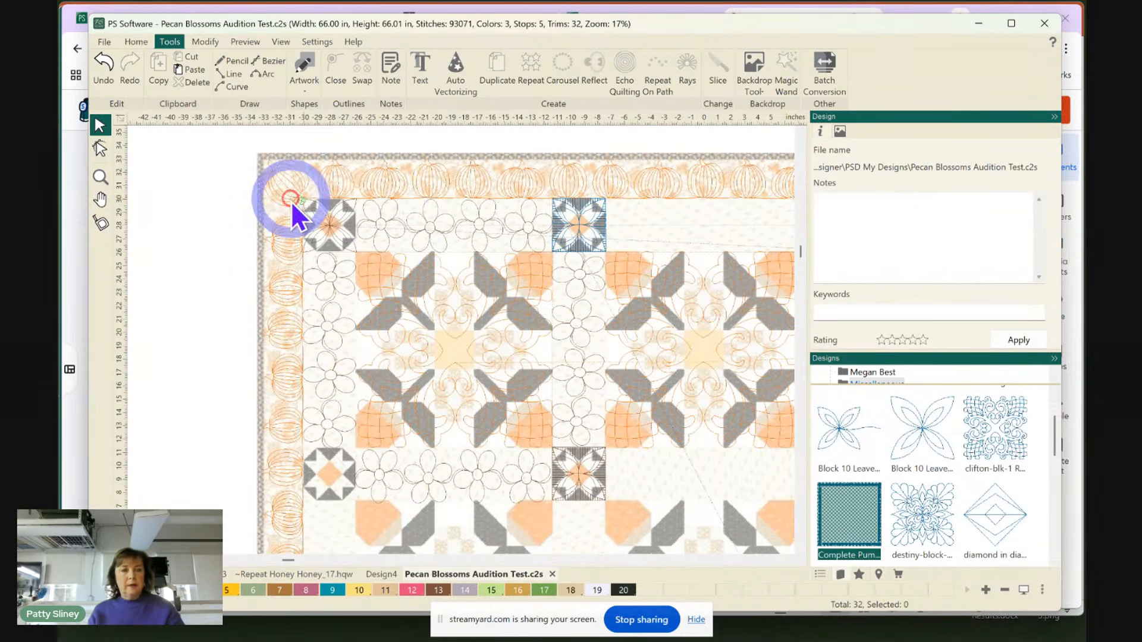
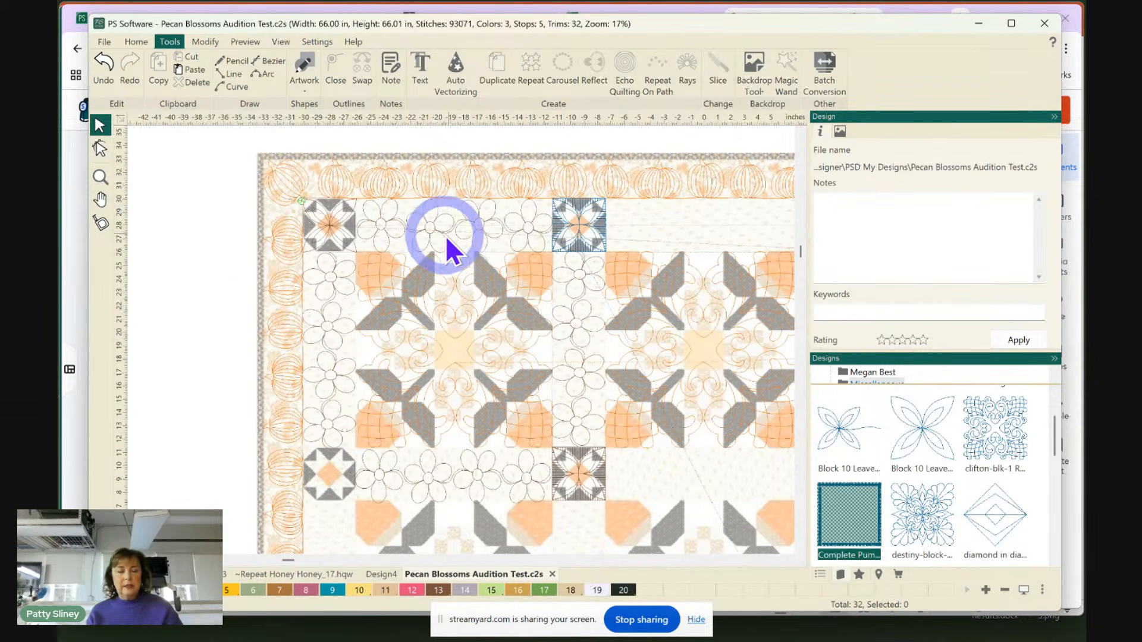
mouse_move(765, 630)
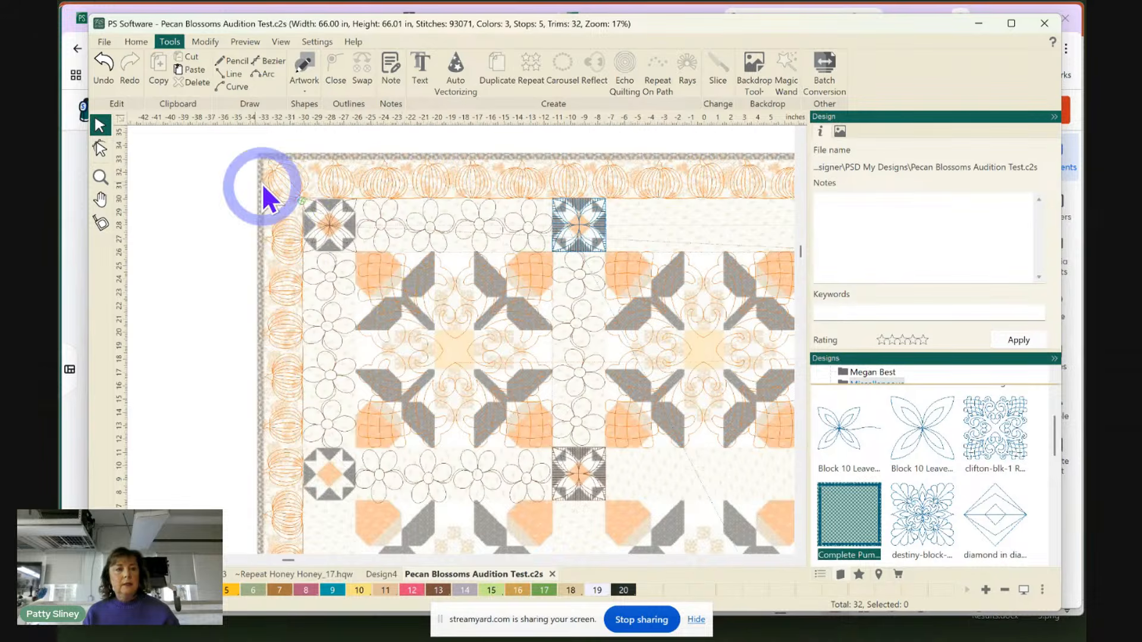
click(483, 350)
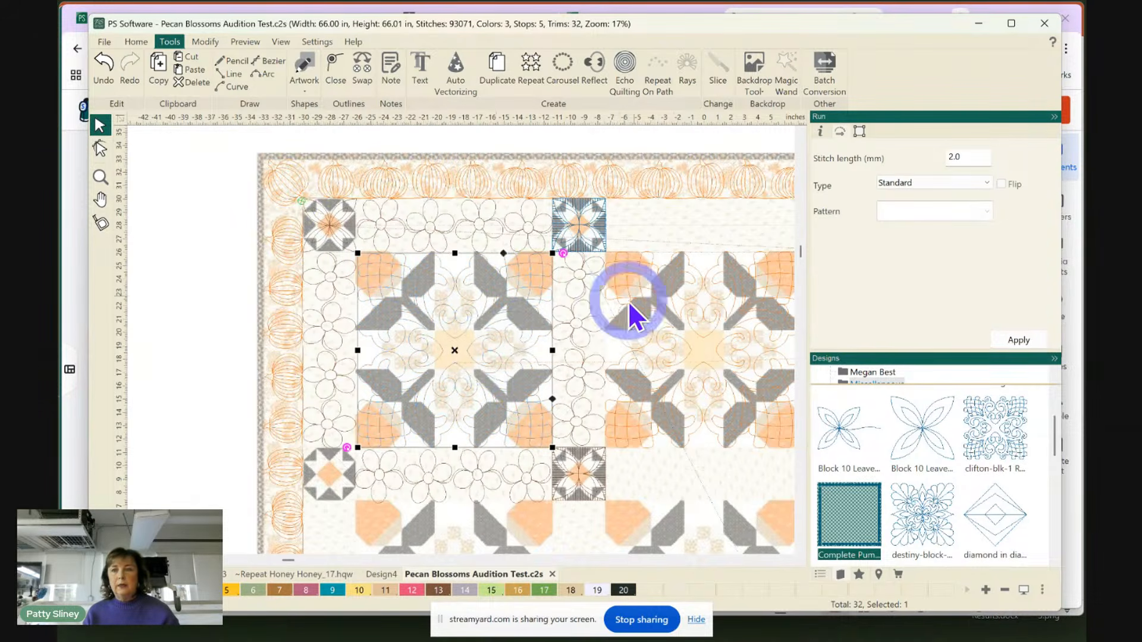
click(860, 131)
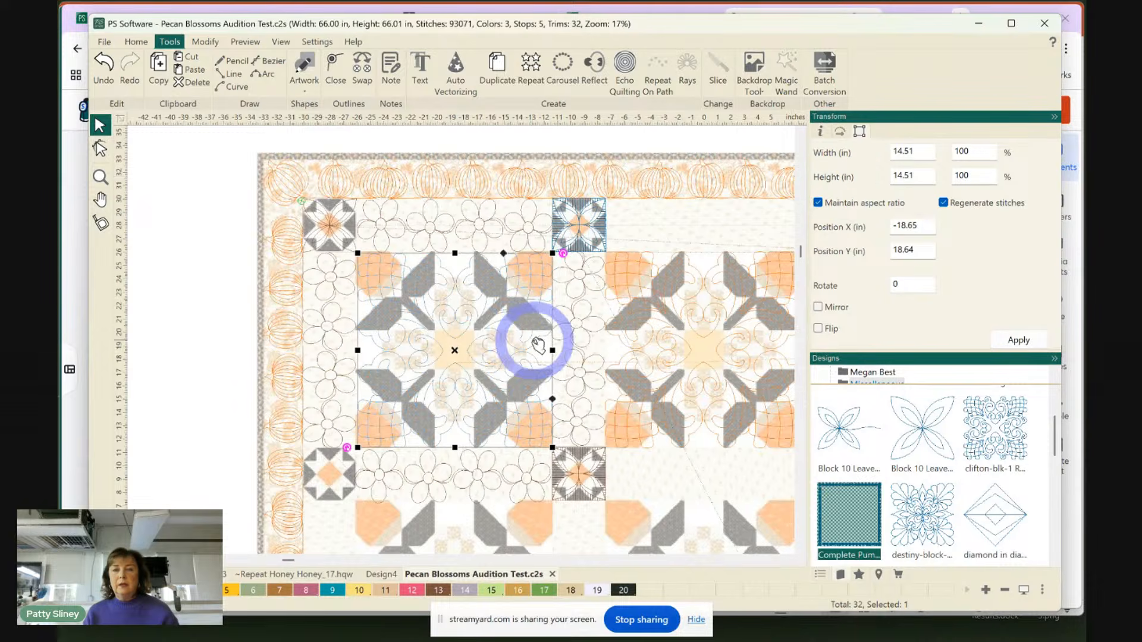
Check the dimensions of the flower design in the top sashing strip above the first block
click(497, 234)
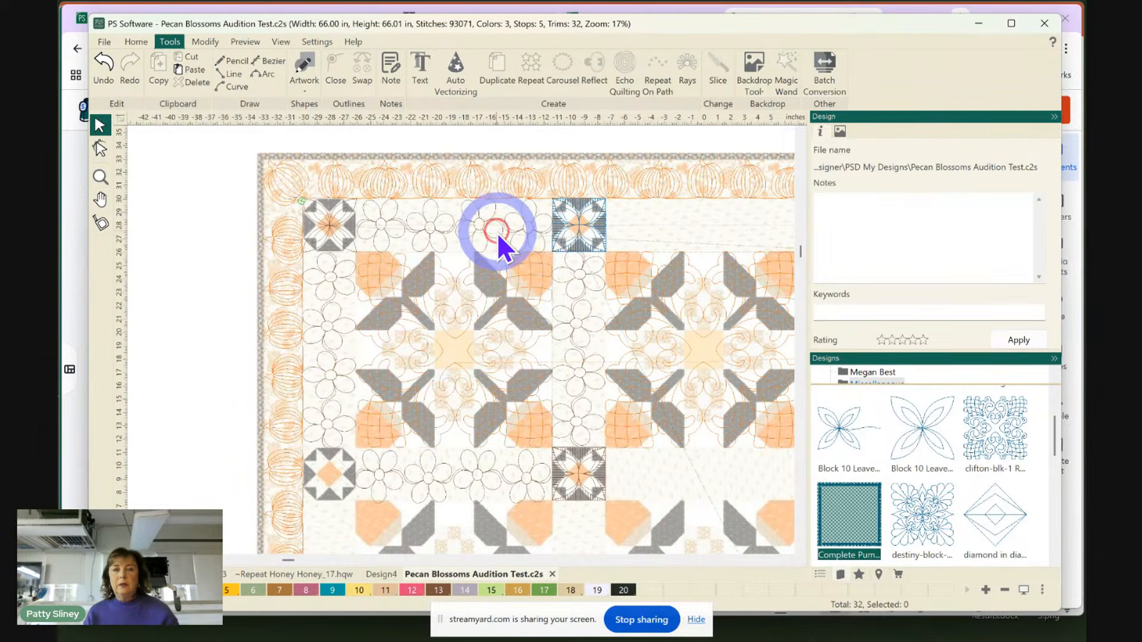
click(479, 221)
click(862, 131)
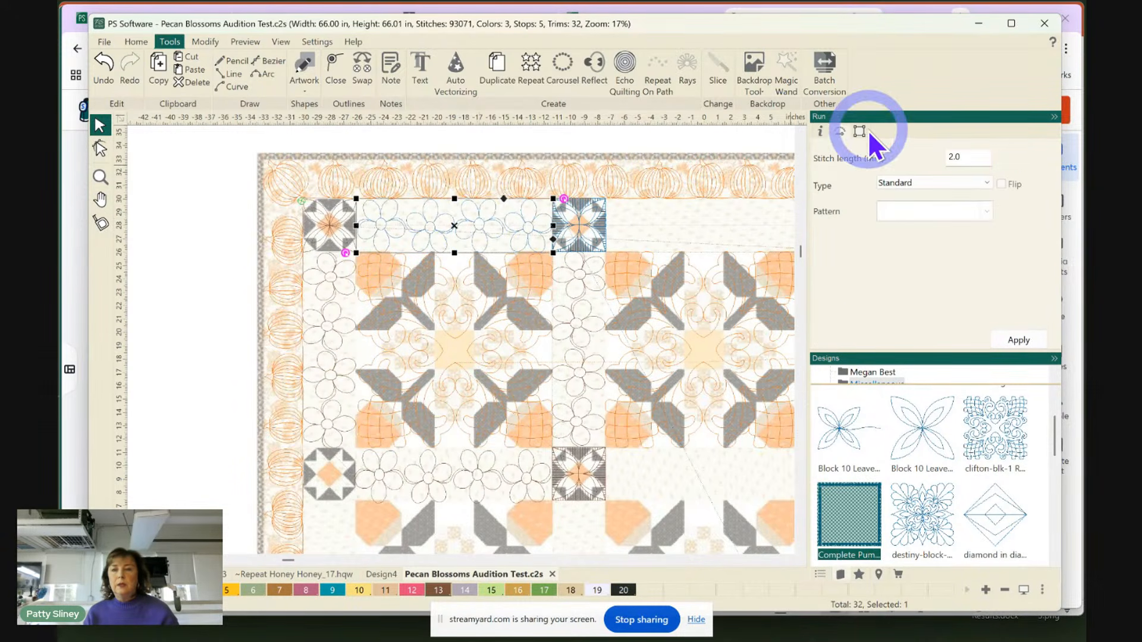
click(1051, 248)
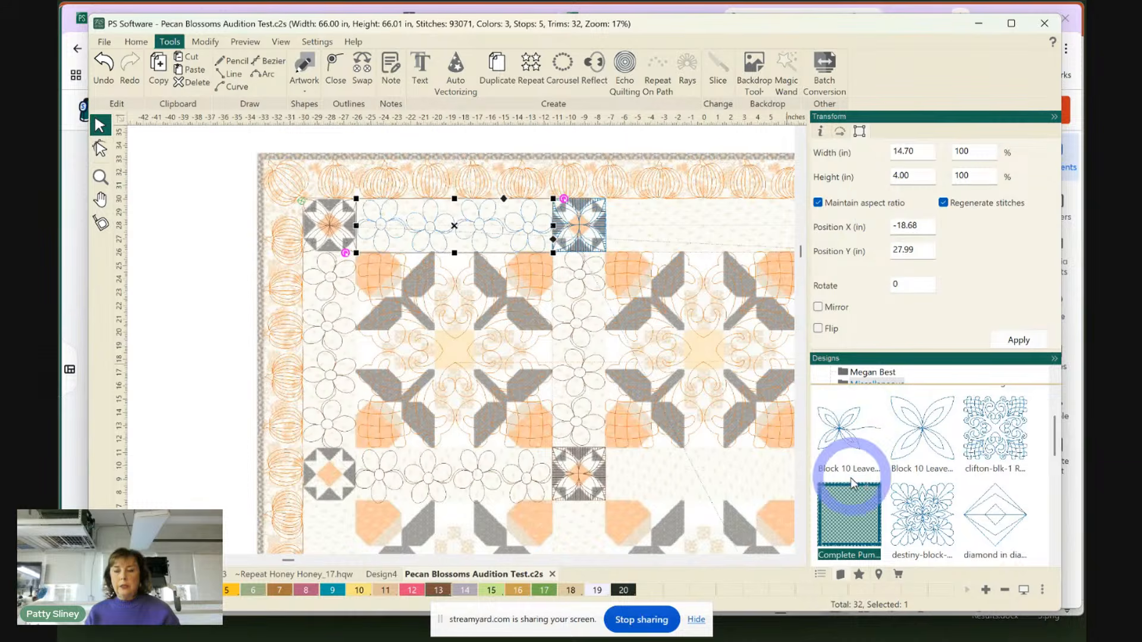
Switch to Pro-Stitcher Premium and clear the Repeat Honey Honey design from the workspace
click(791, 627)
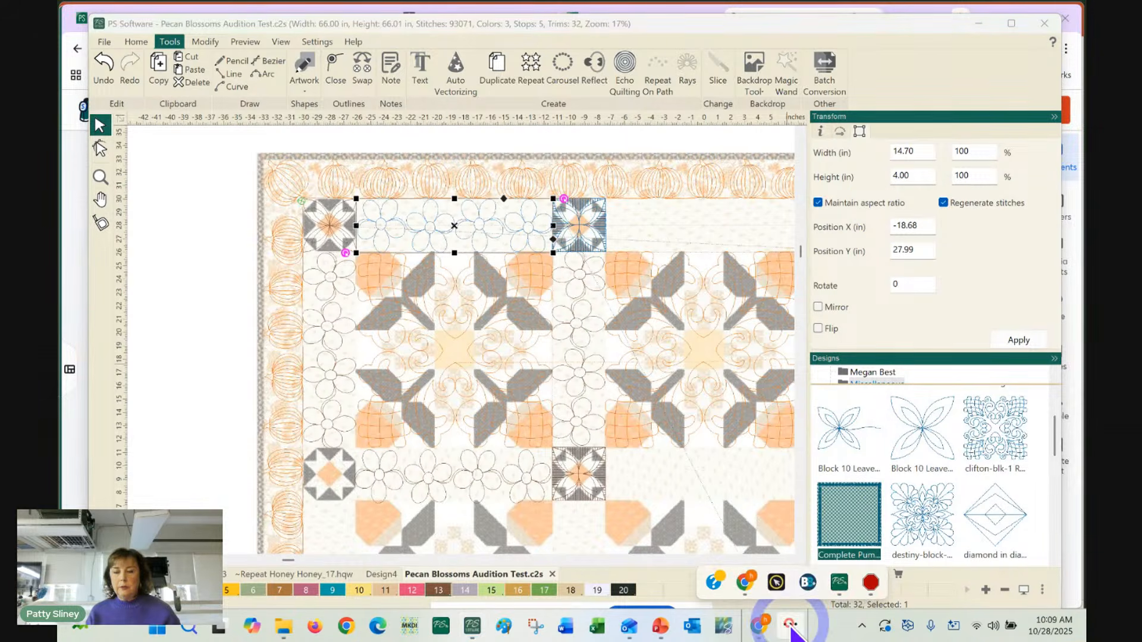
mouse_move(751, 585)
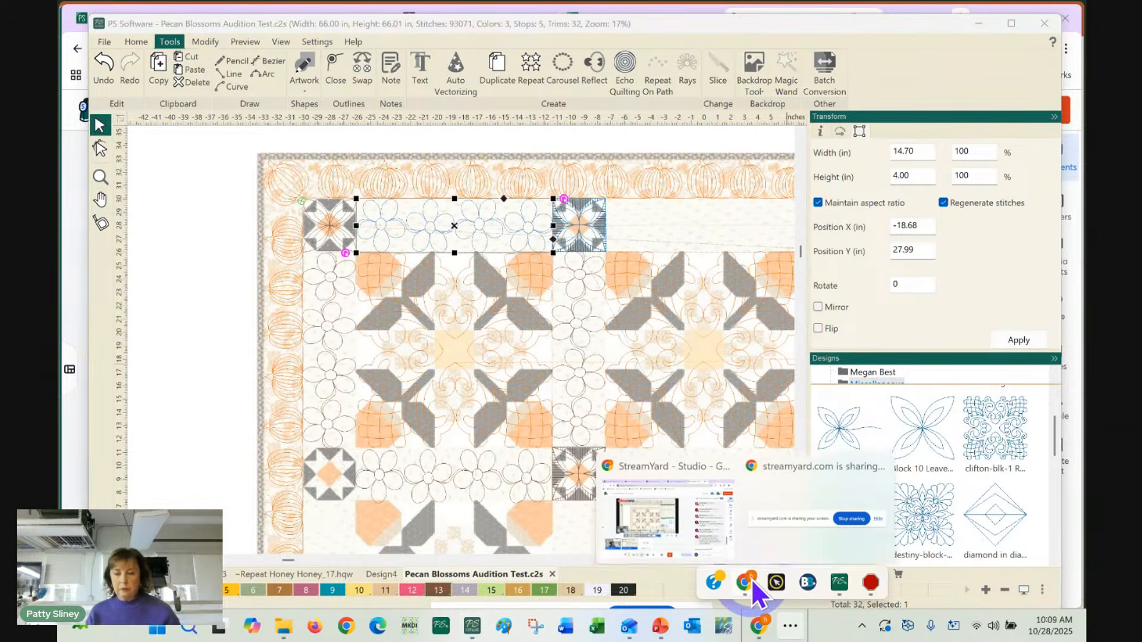
click(840, 581)
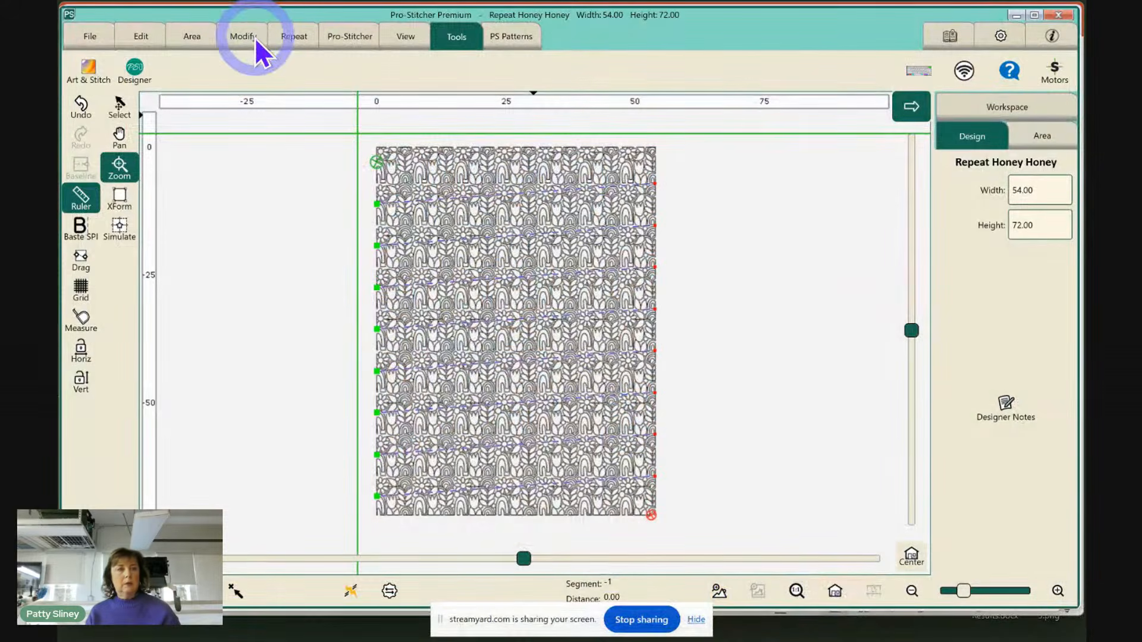
click(102, 36)
click(291, 74)
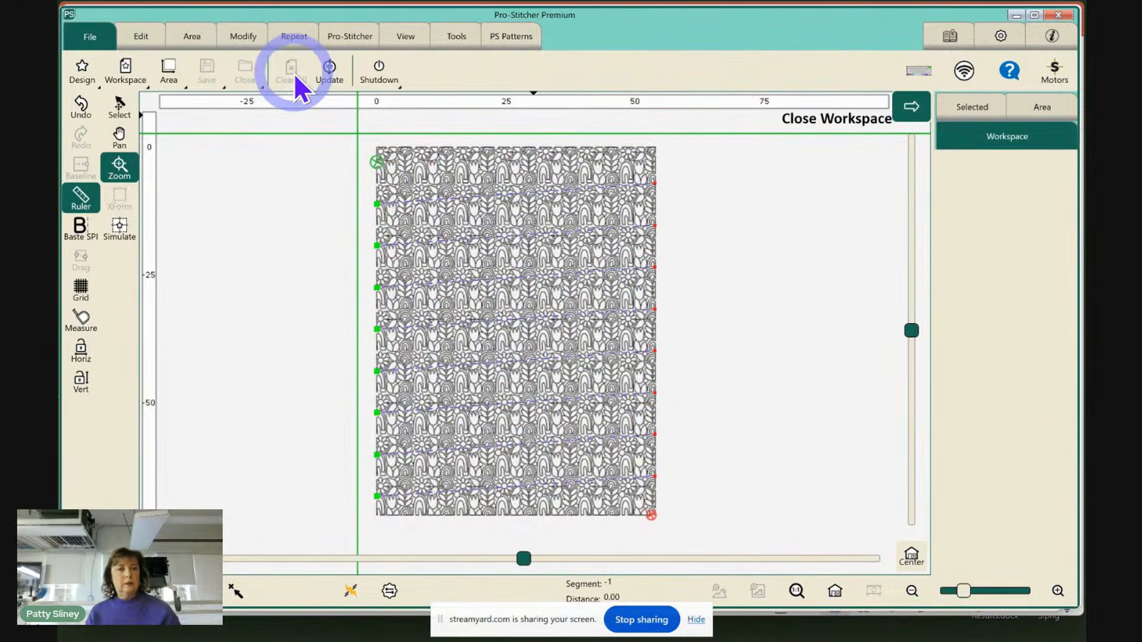
Start a 2 Corner area in the empty workspace and set its width to 4.00 inches
click(208, 40)
click(199, 70)
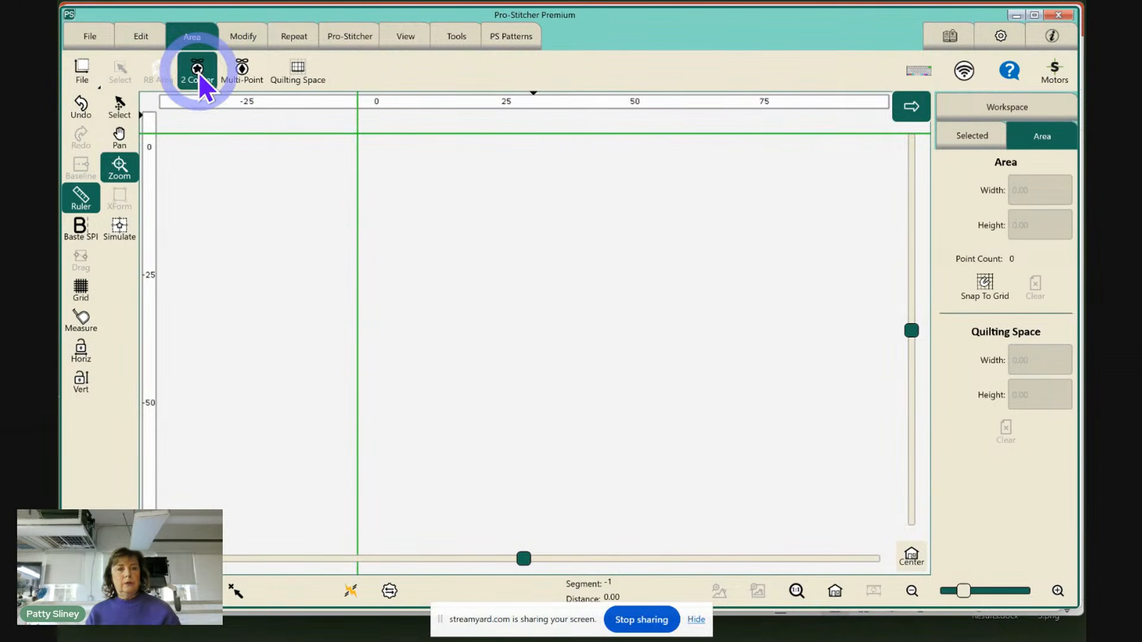
click(969, 200)
click(1041, 189)
click(868, 280)
click(981, 340)
Set the height of the new area to 14.70 inches
click(1035, 225)
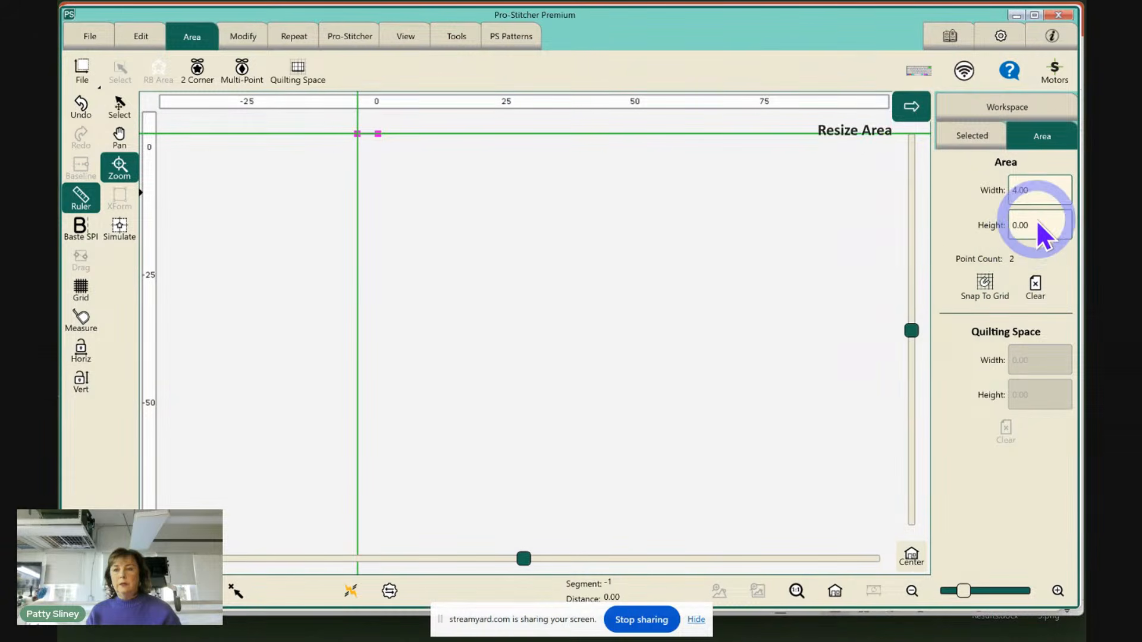
click(864, 353)
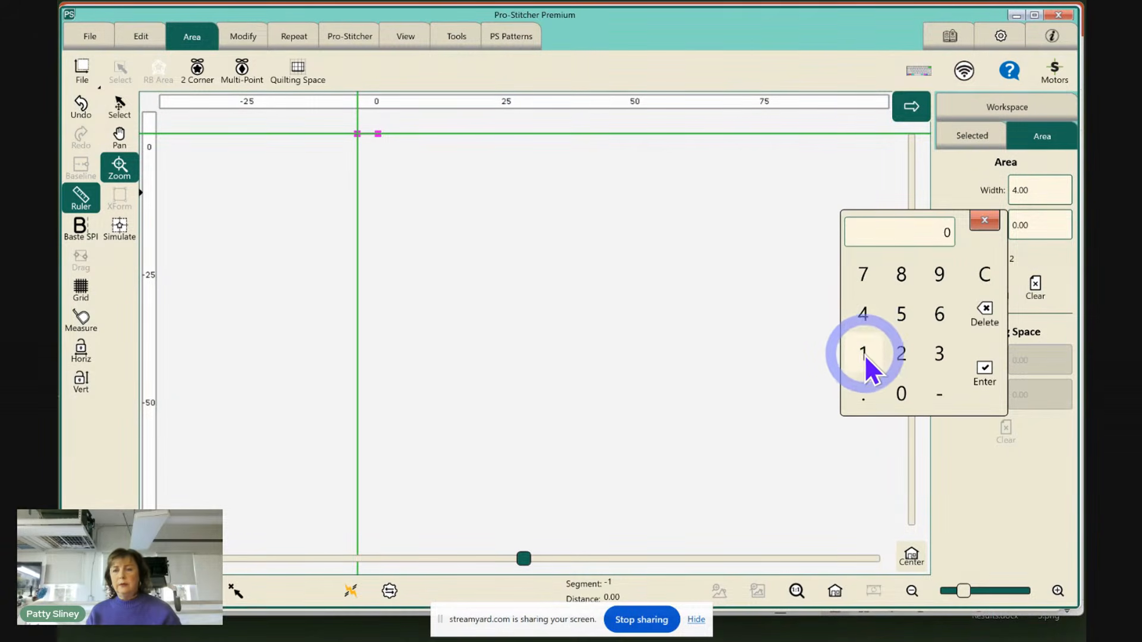
click(864, 318)
click(865, 396)
click(861, 279)
click(992, 378)
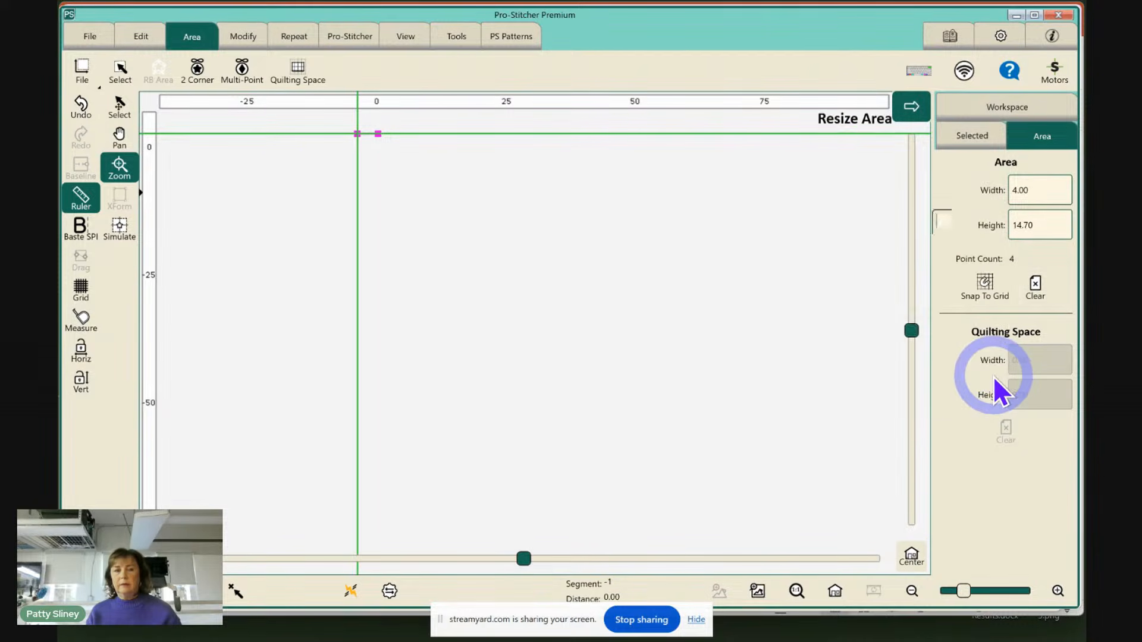
Set the width of the sashing area to 14.70 inches
click(1055, 192)
click(864, 318)
click(864, 279)
click(863, 360)
click(870, 251)
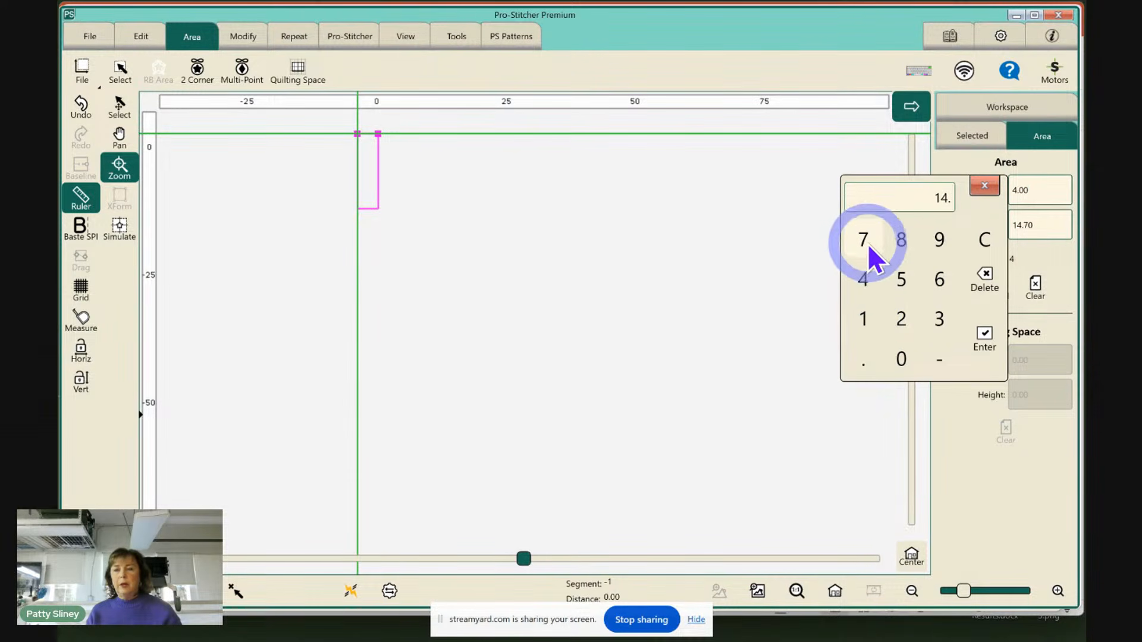
click(983, 347)
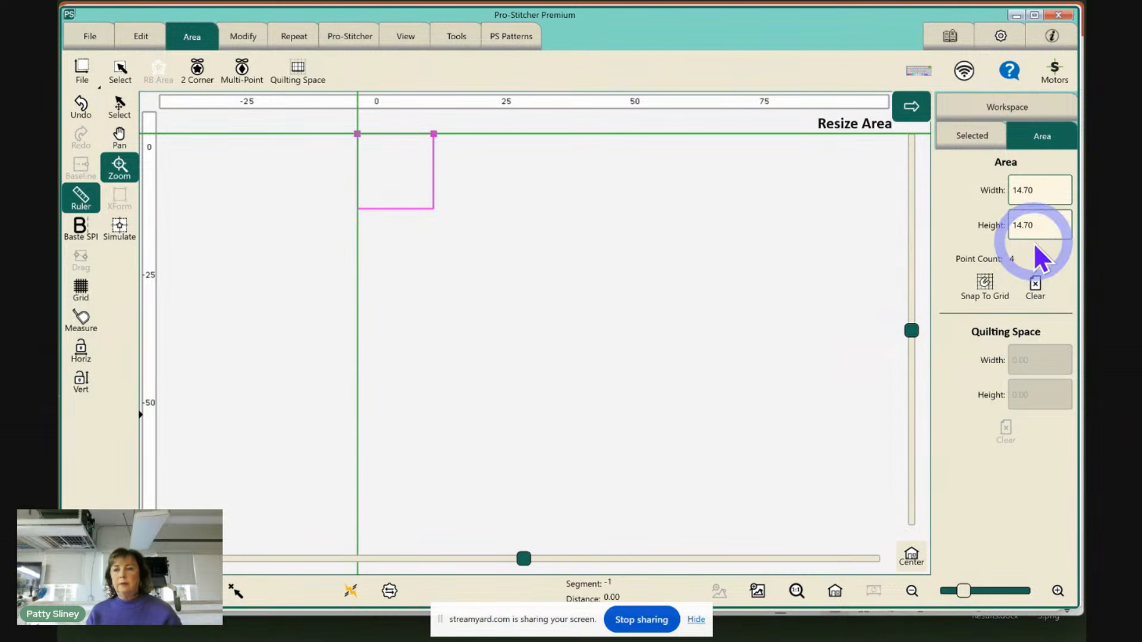
Set the height of the sashing area to 4.00 inches and return to Simulate mode
click(1038, 229)
click(863, 313)
click(980, 365)
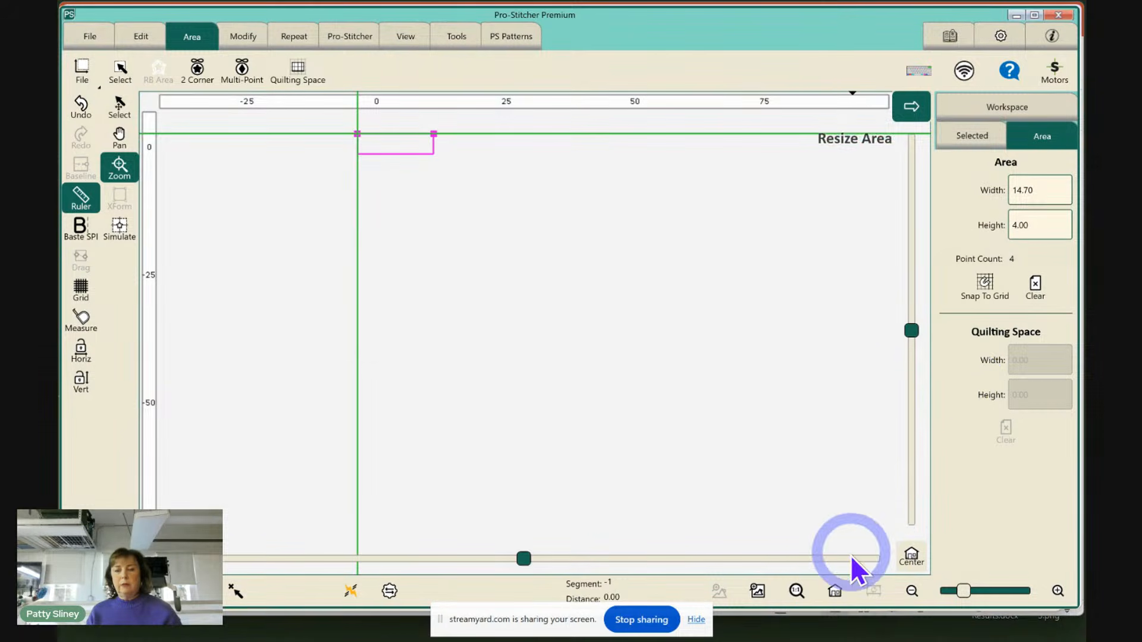
click(832, 593)
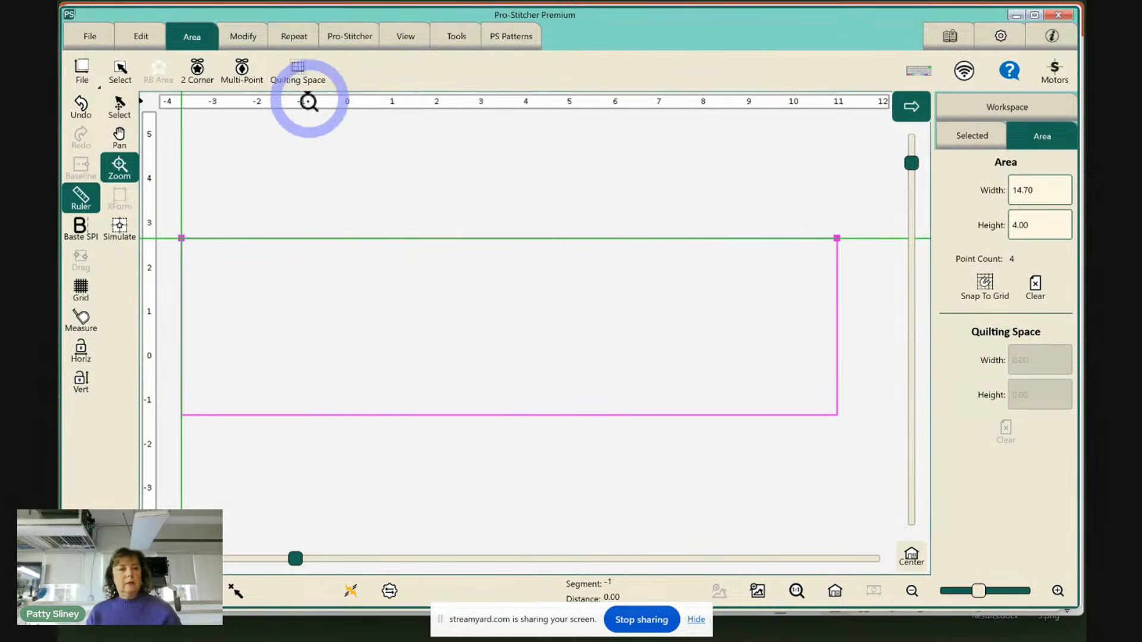
click(120, 228)
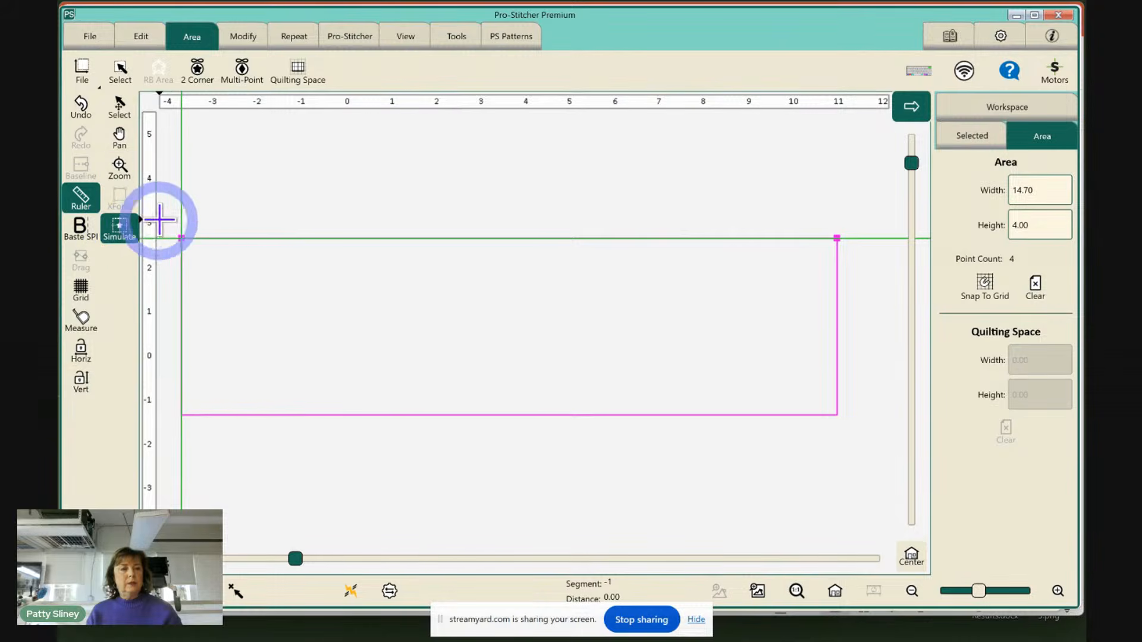
Browse for a design in the Continuous Line folder of 1-PS Designs
click(101, 40)
click(83, 73)
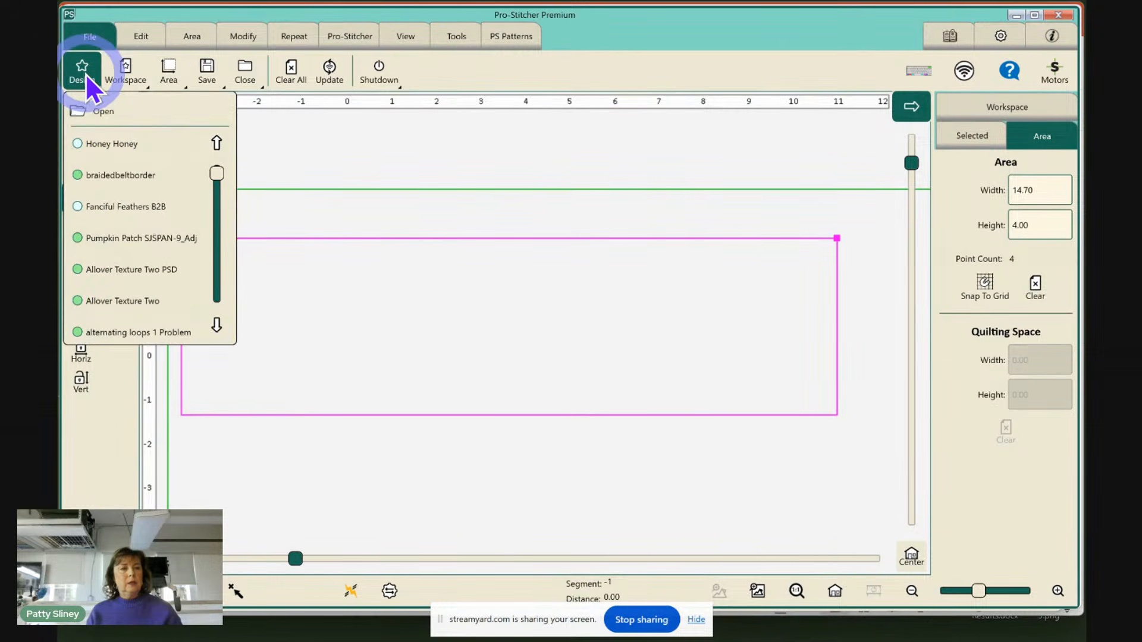
click(104, 113)
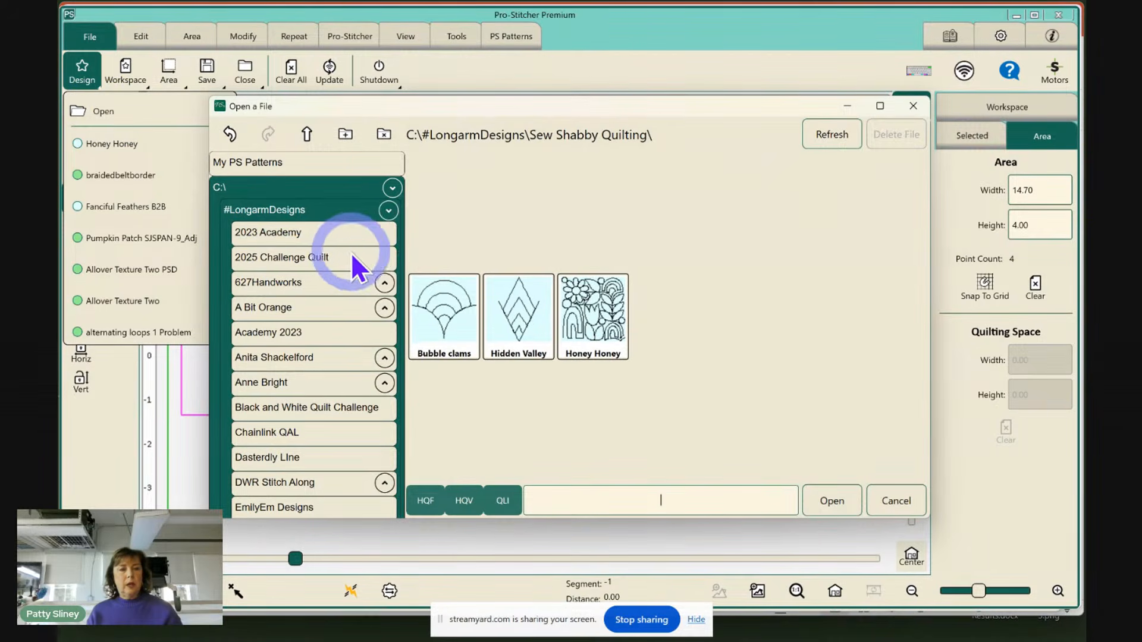
click(388, 213)
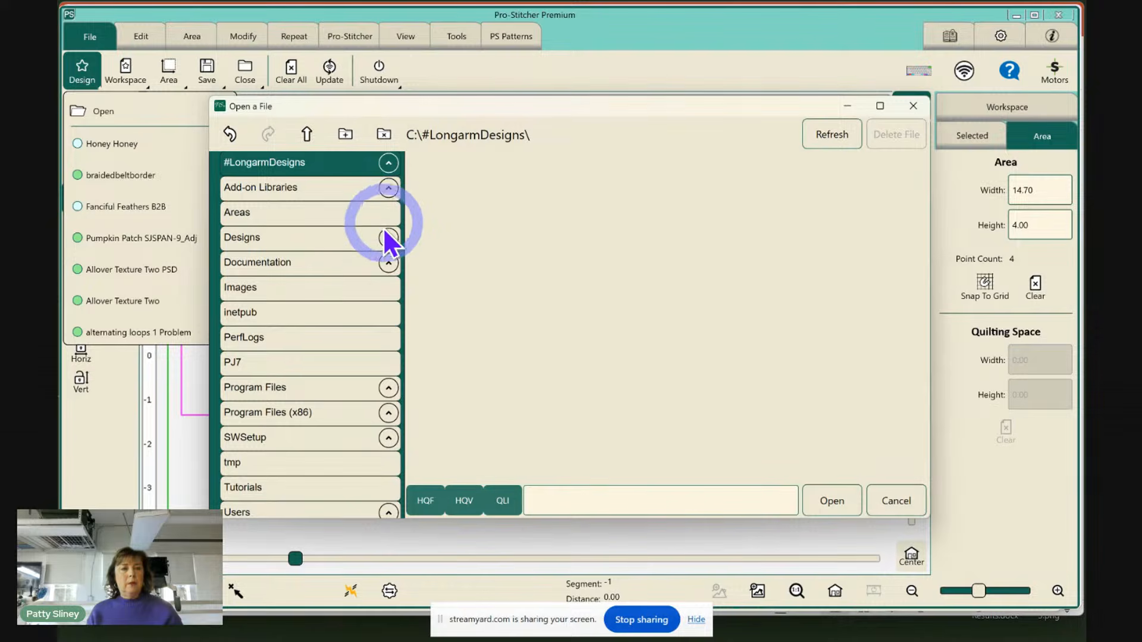
click(385, 240)
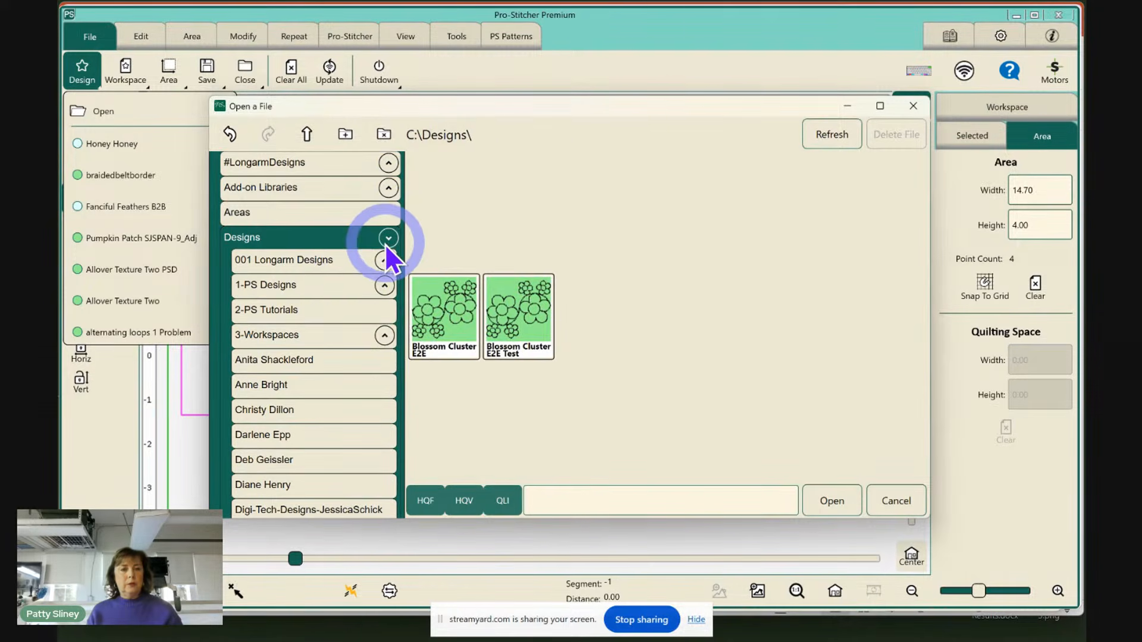
click(384, 287)
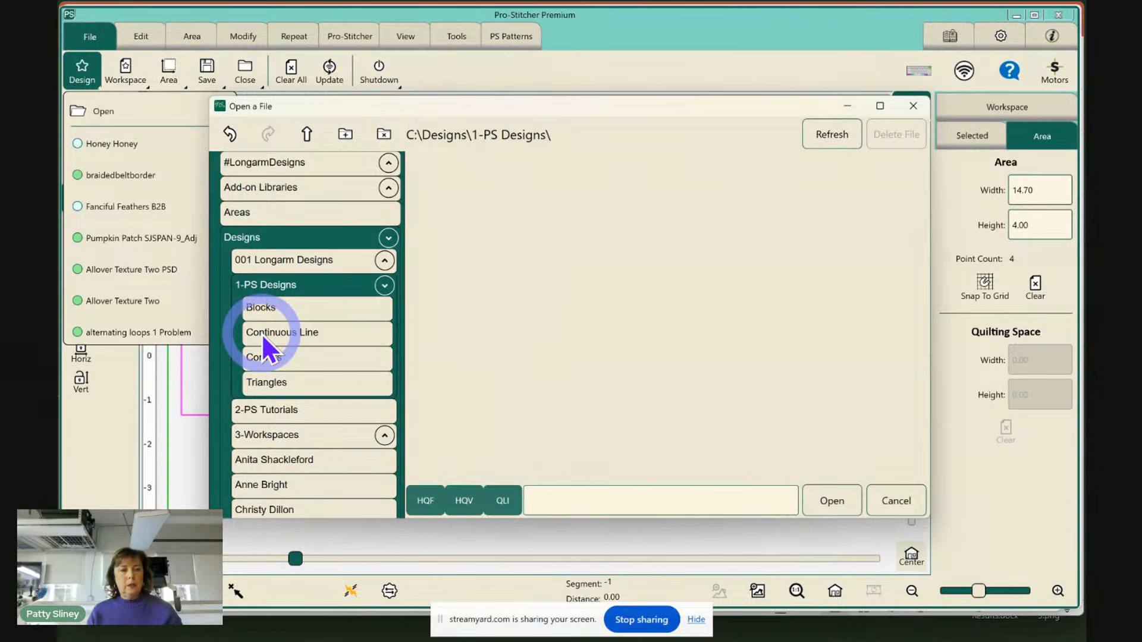
click(261, 333)
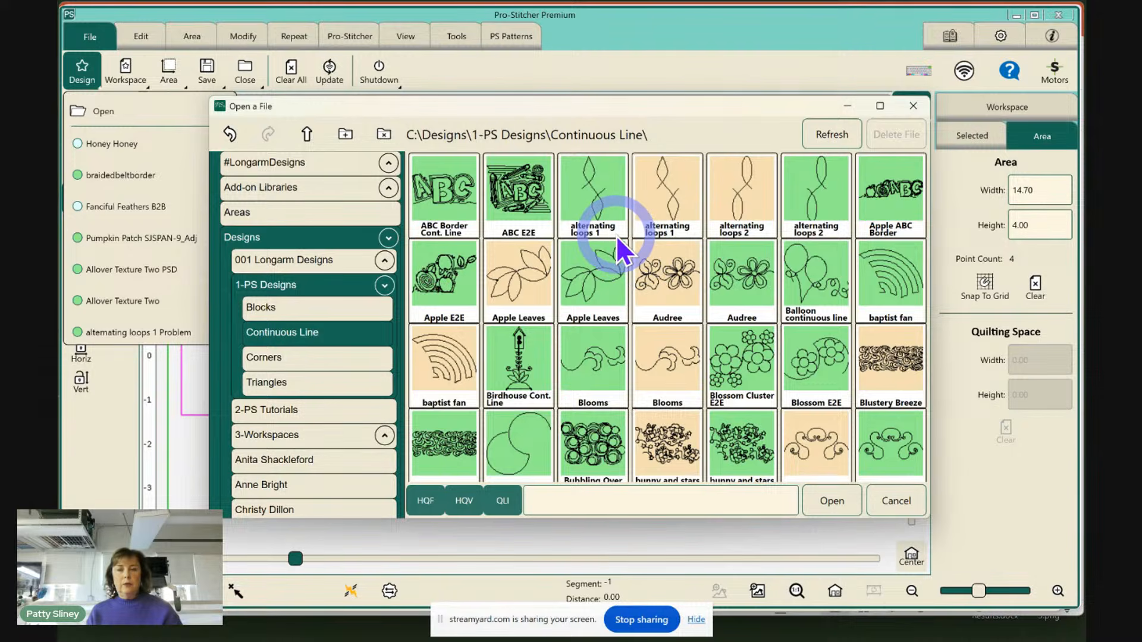
Load the green Cornflower 2 design into the workspace and close it again, keeping the area
scroll(618, 237, down, 1)
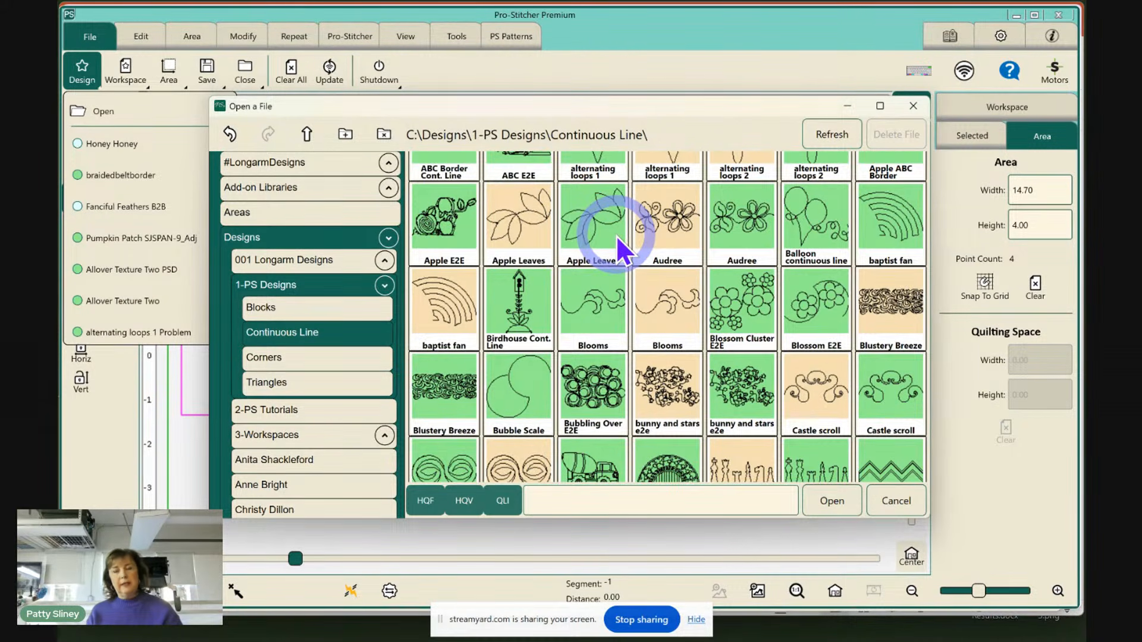
scroll(615, 236, down, 2)
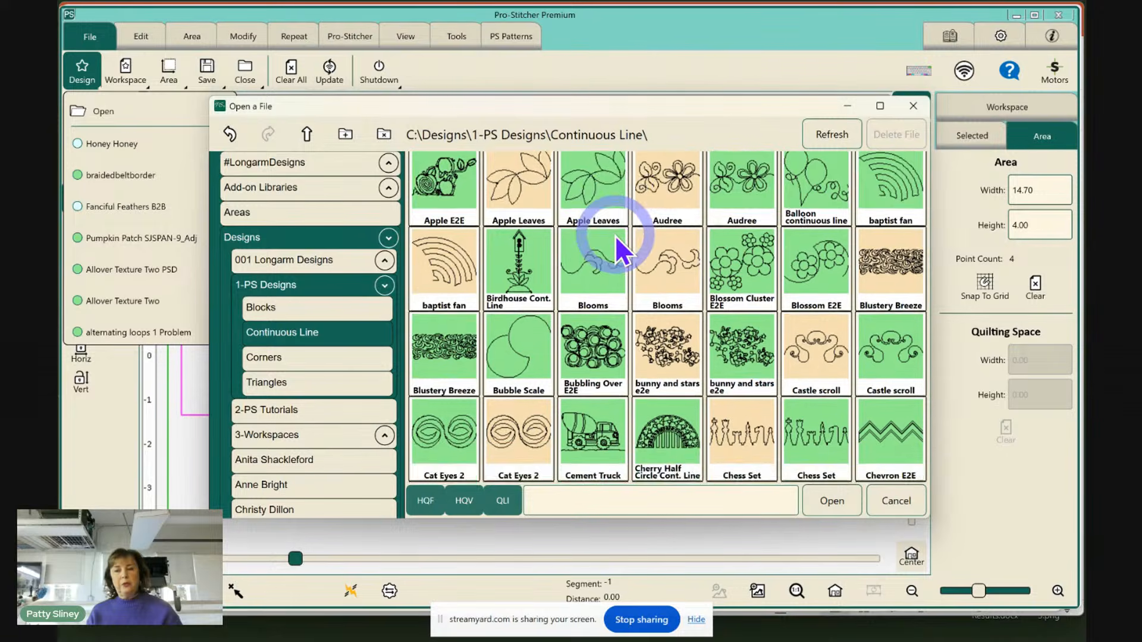
scroll(616, 238, down, 3)
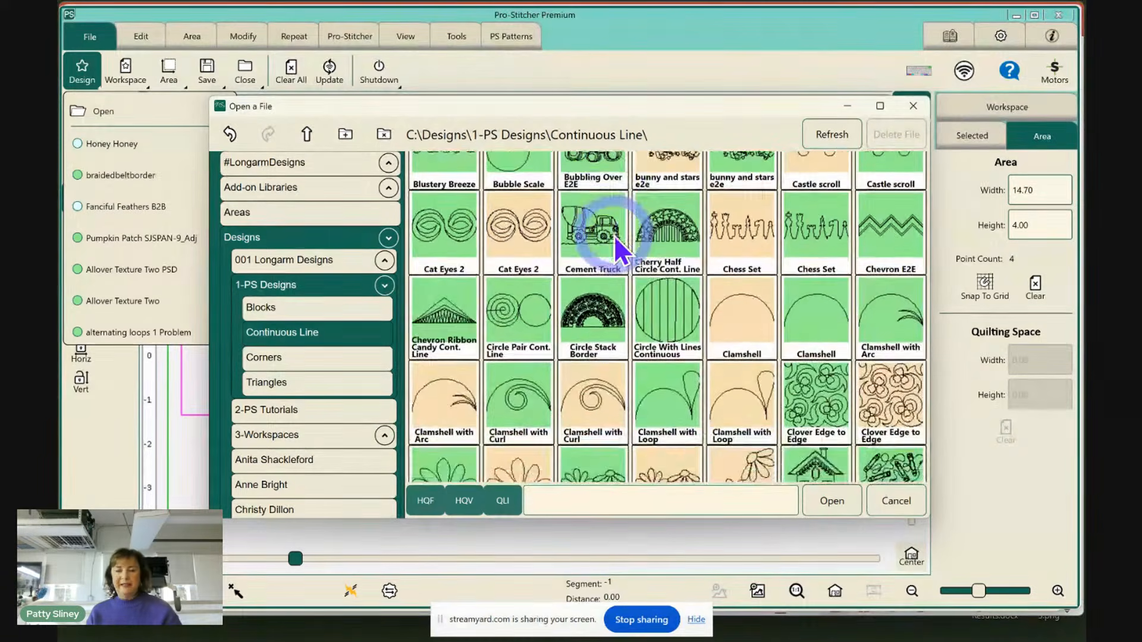
scroll(615, 239, down, 1)
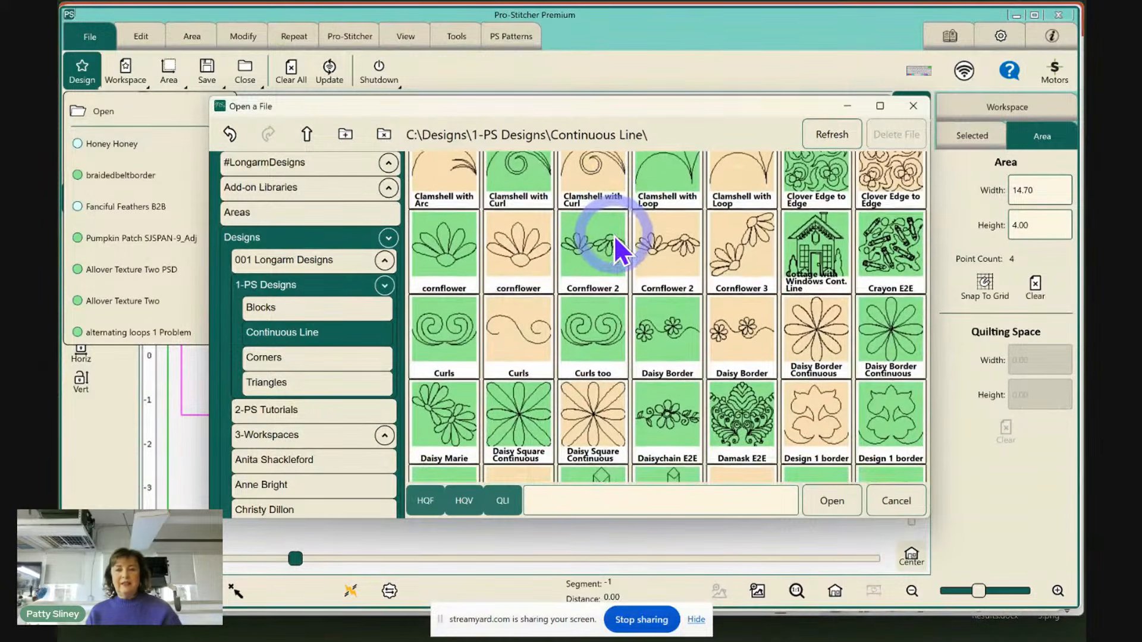
double_click(588, 247)
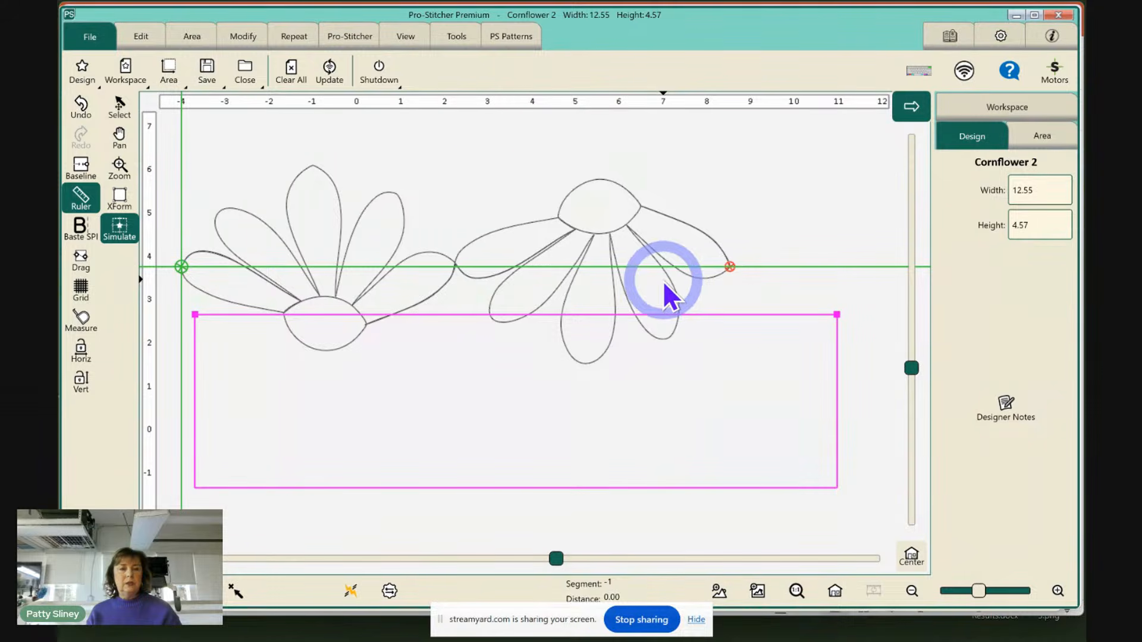
click(240, 84)
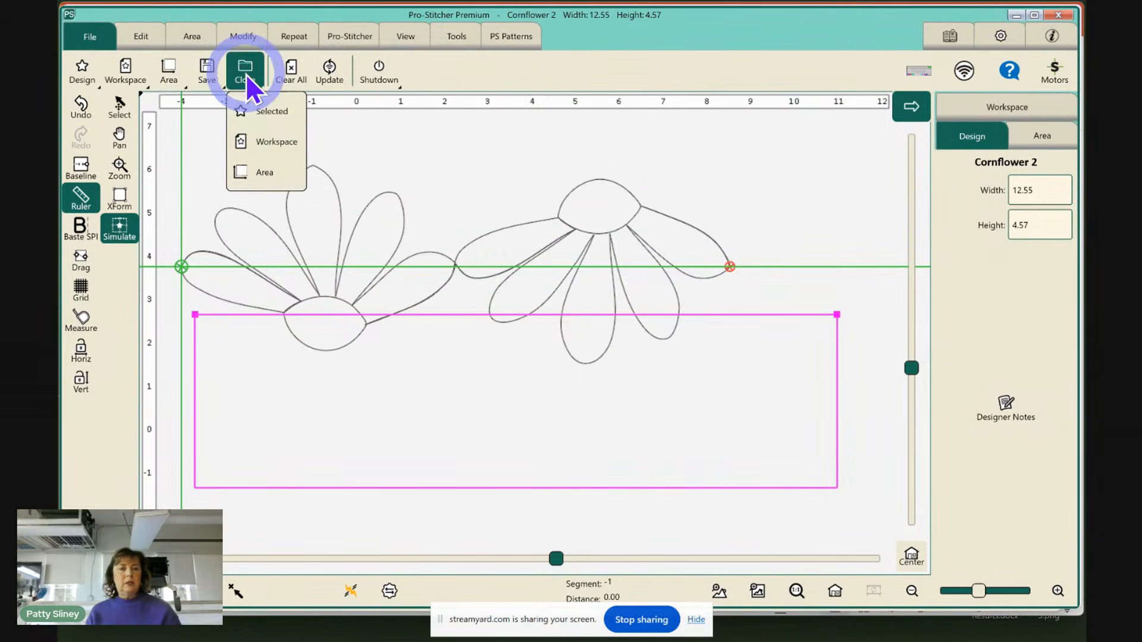
click(246, 112)
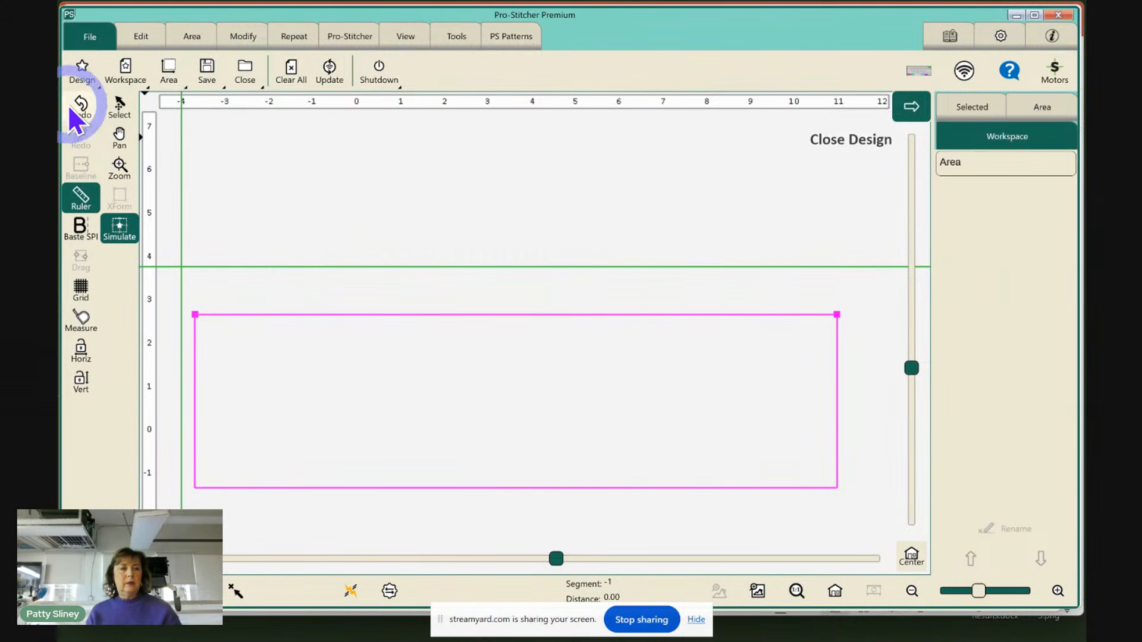
Open the Beaded Piano Keys design from the Piano Keys folder in Designs
click(78, 84)
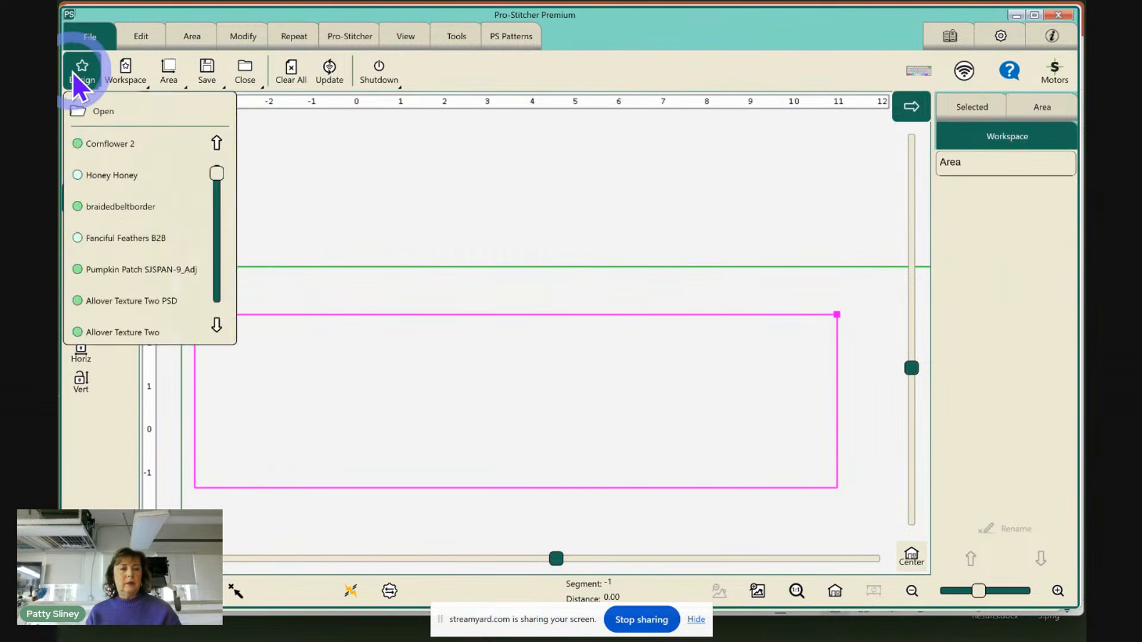
click(98, 113)
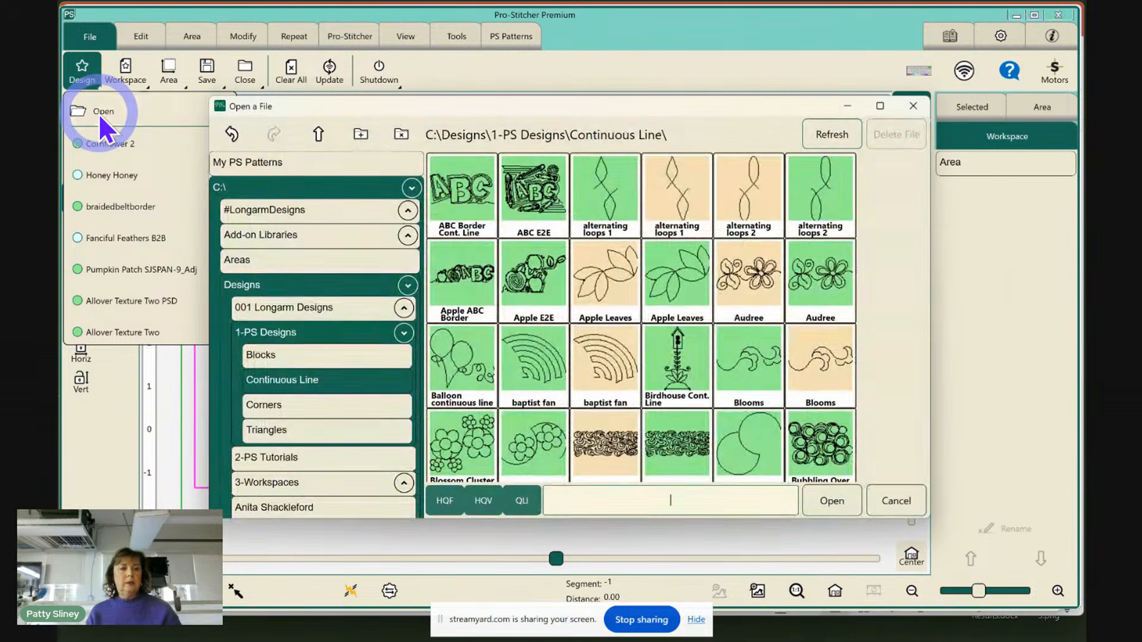
scroll(628, 298, down, 1)
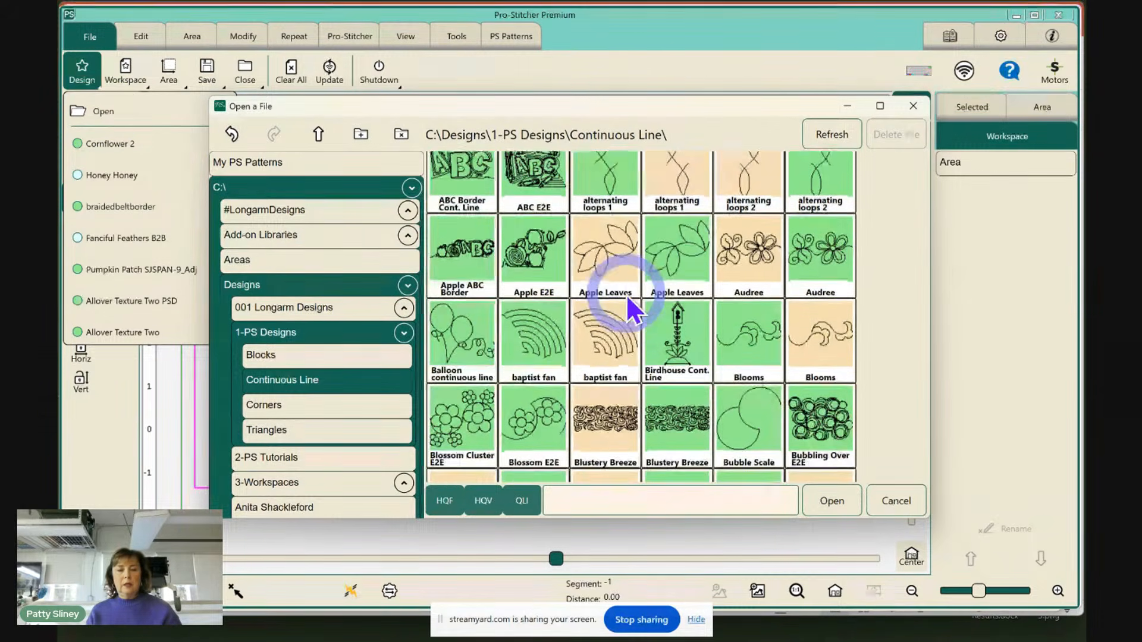
scroll(366, 325, down, 10)
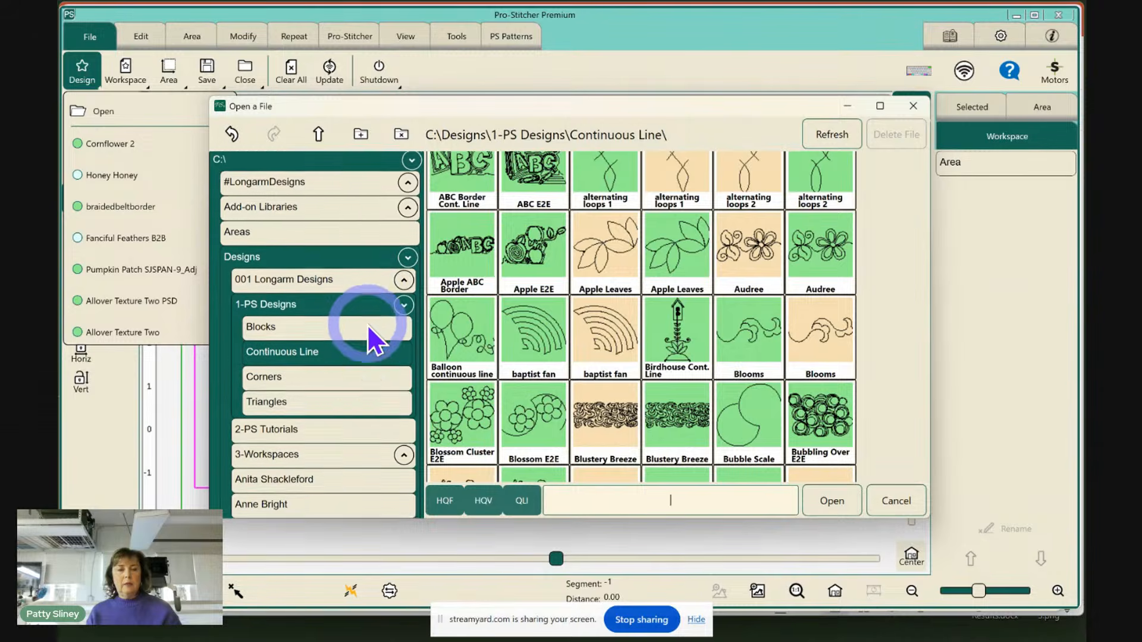
scroll(364, 316, down, 16)
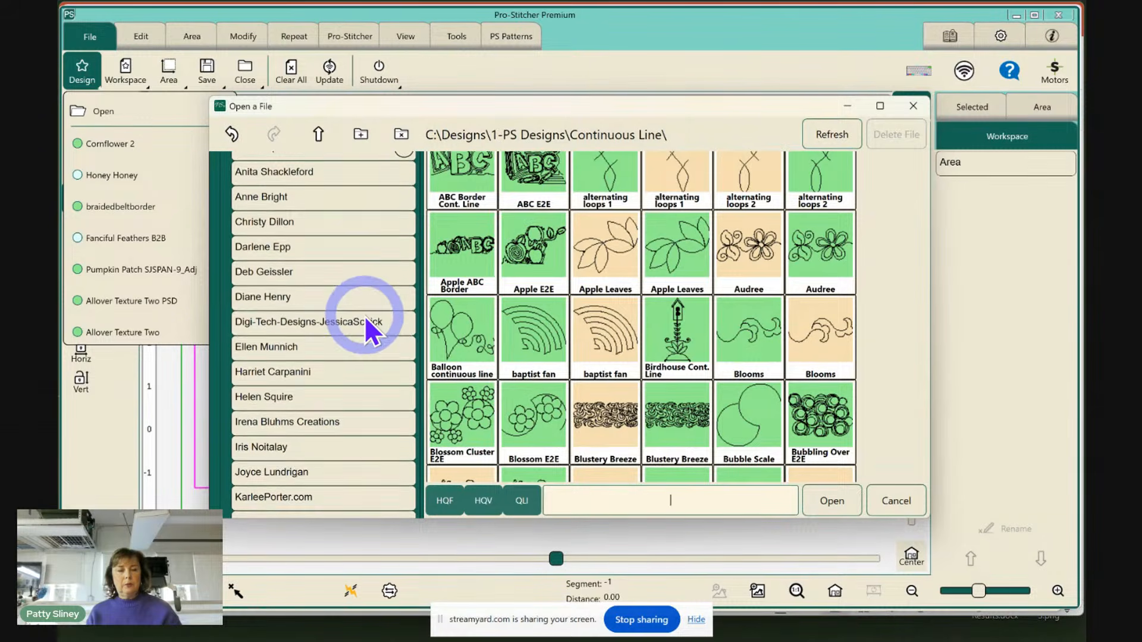
scroll(363, 311, down, 12)
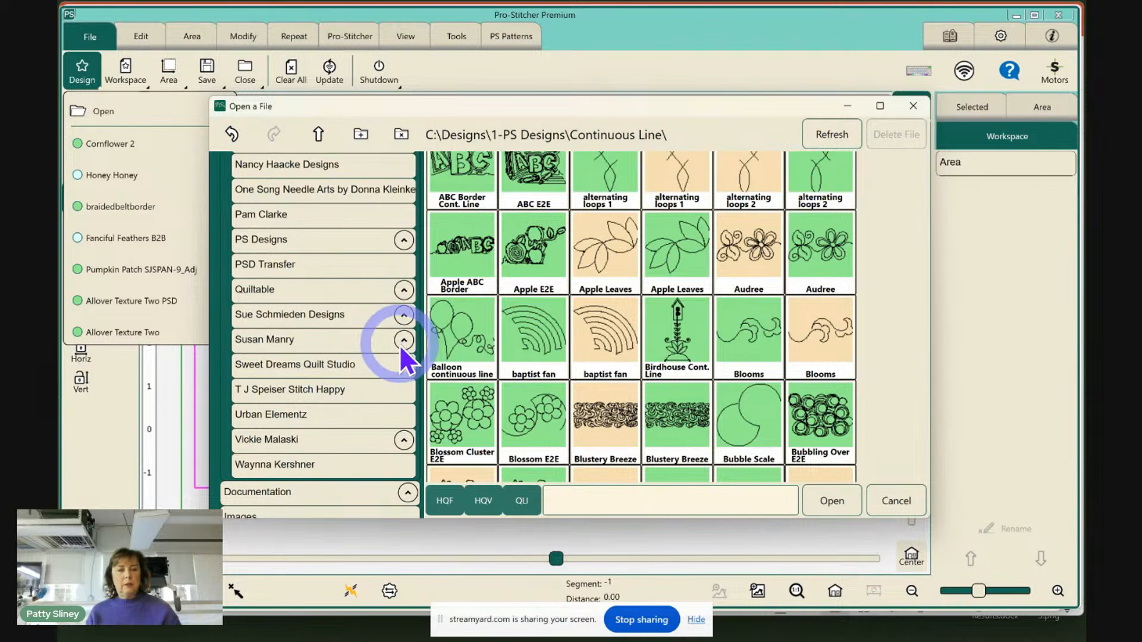
click(403, 340)
click(294, 267)
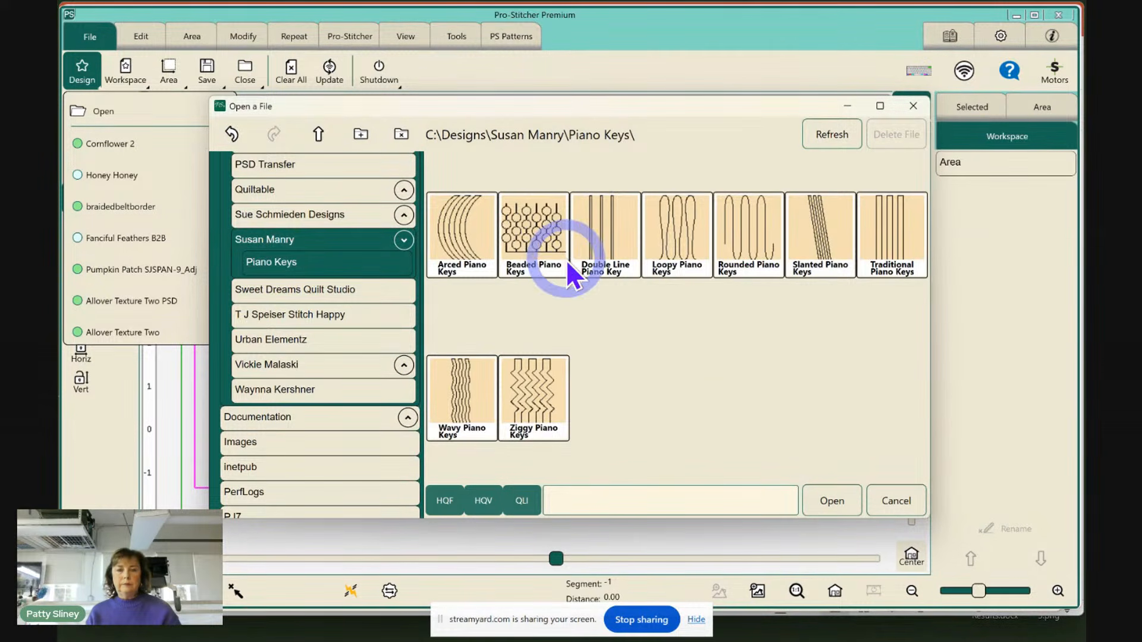
double_click(542, 244)
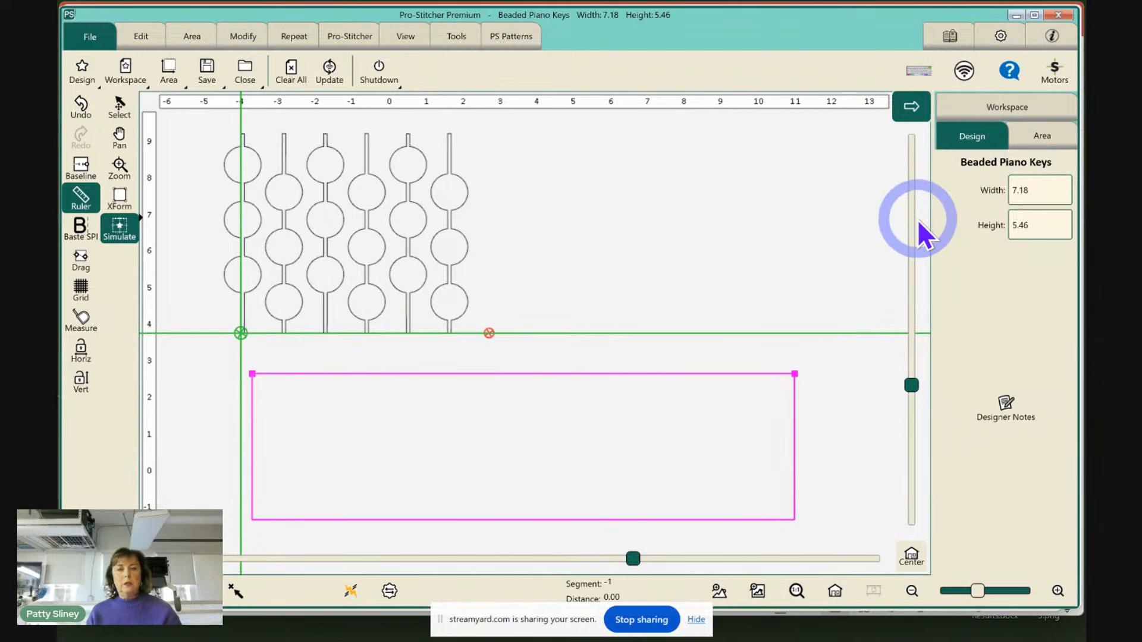
Fill the area with repeats of Beaded Piano Keys, and try a vertical repeat count of 2 before undoing that count
click(295, 37)
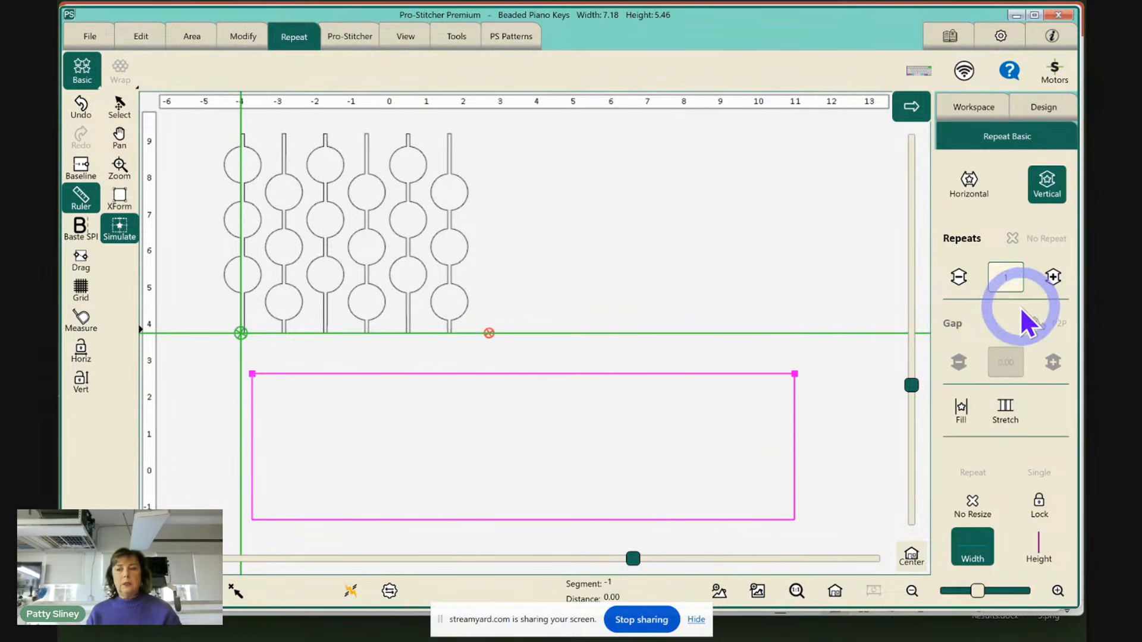
click(961, 411)
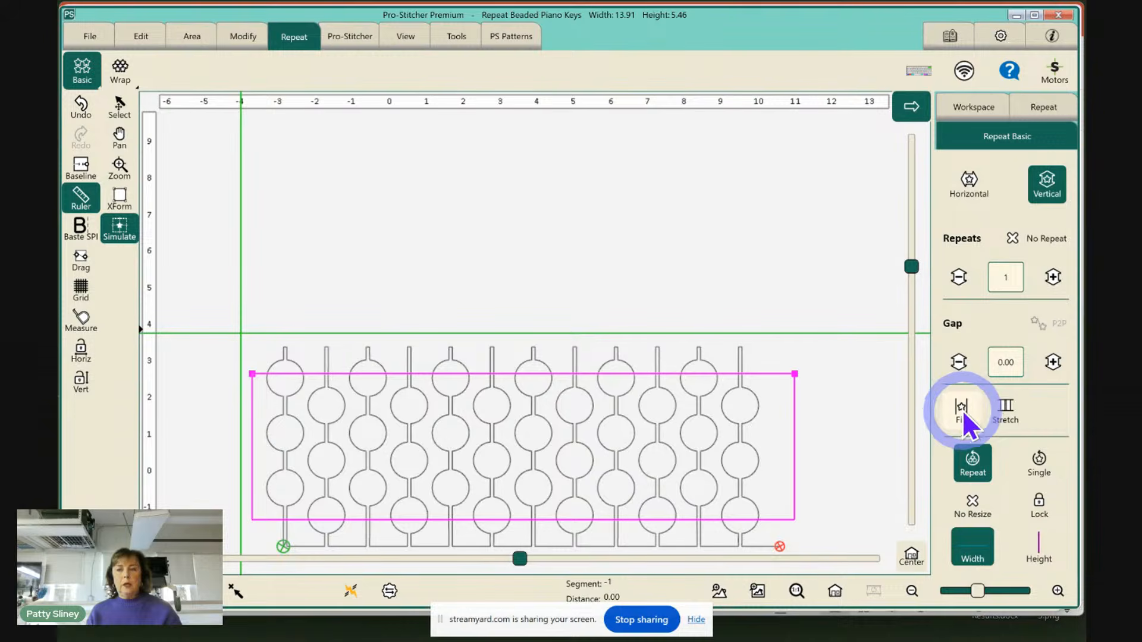
click(1051, 281)
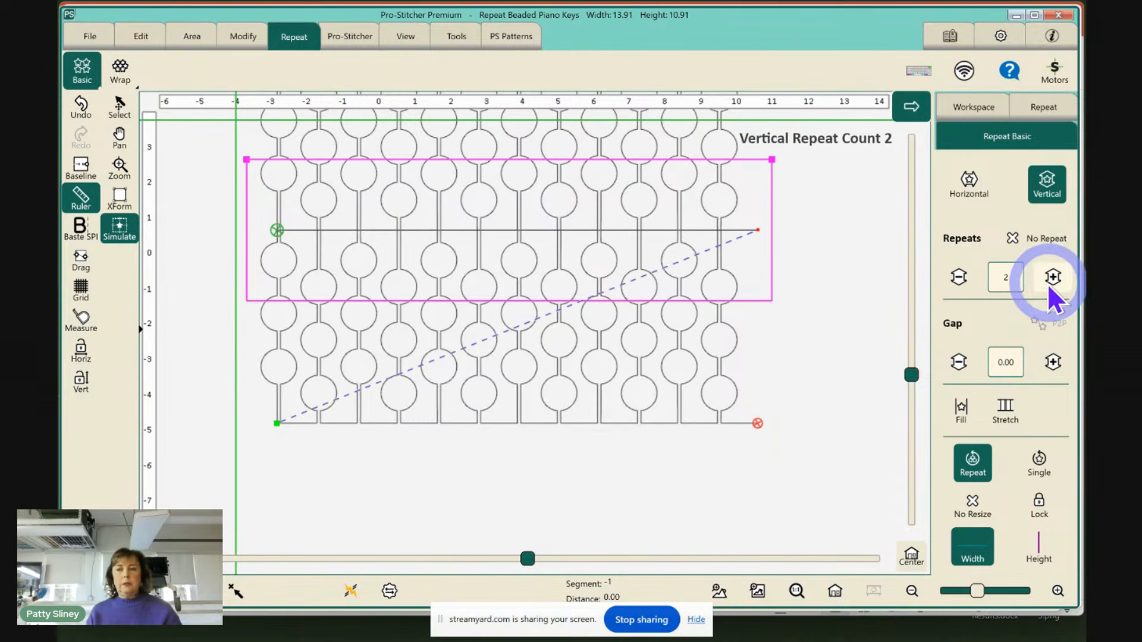
click(83, 108)
Set the horizontal repeats to 3 and stretch the repeated design to the area's full width and height
click(980, 198)
click(967, 297)
click(1053, 277)
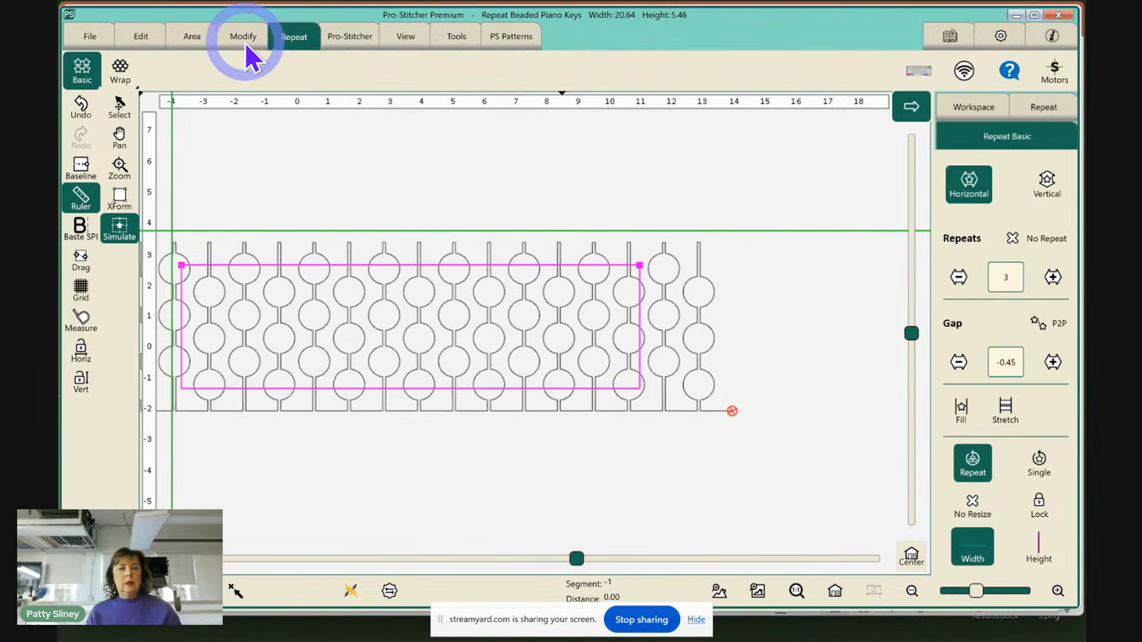
click(1005, 407)
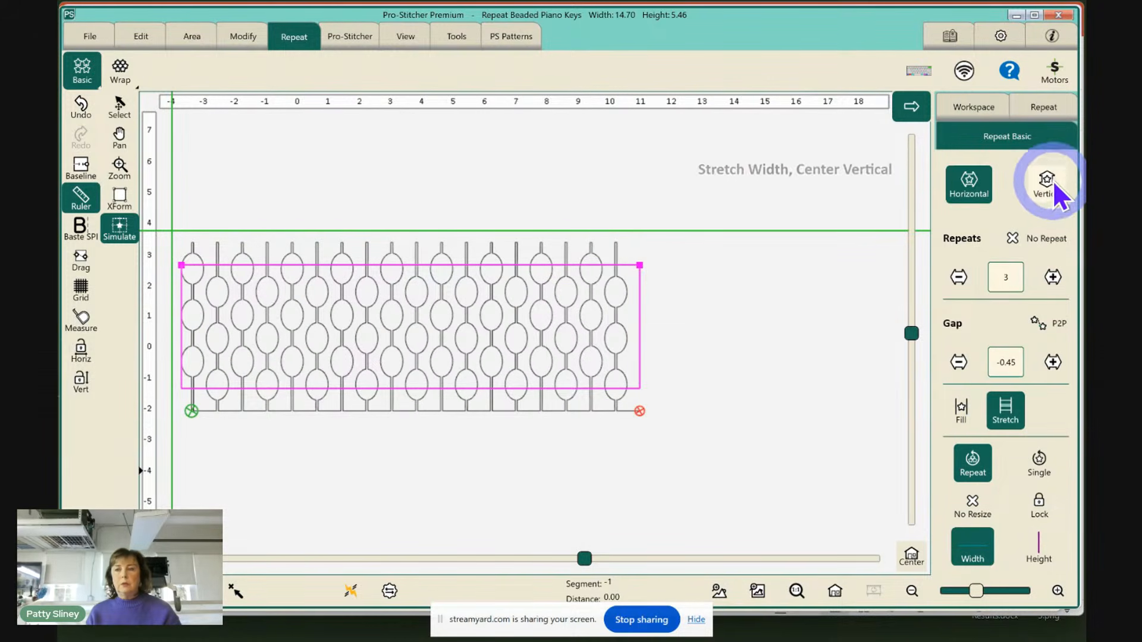
click(1048, 185)
click(1005, 410)
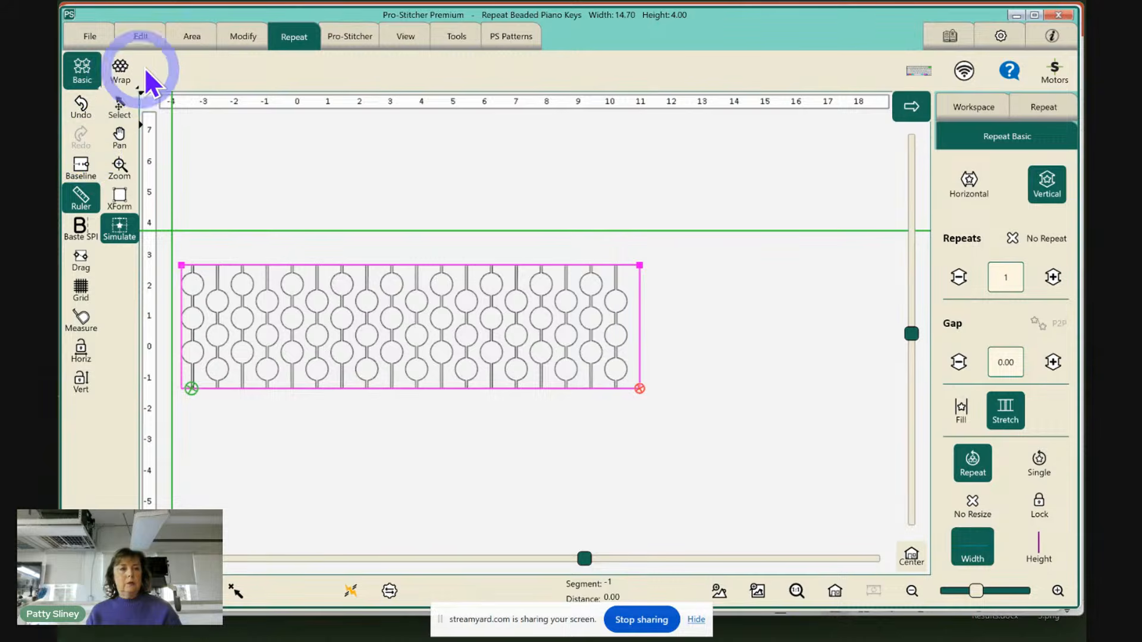
Hide the area outline to inspect the repeated design alone, and show the outline again
click(199, 40)
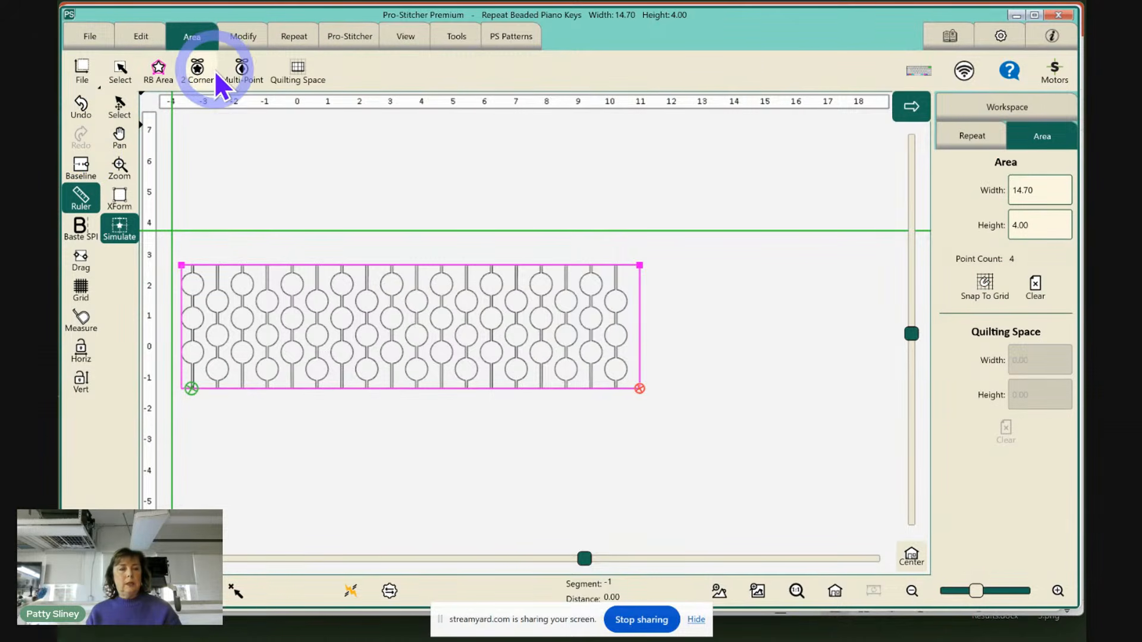
click(399, 41)
click(254, 73)
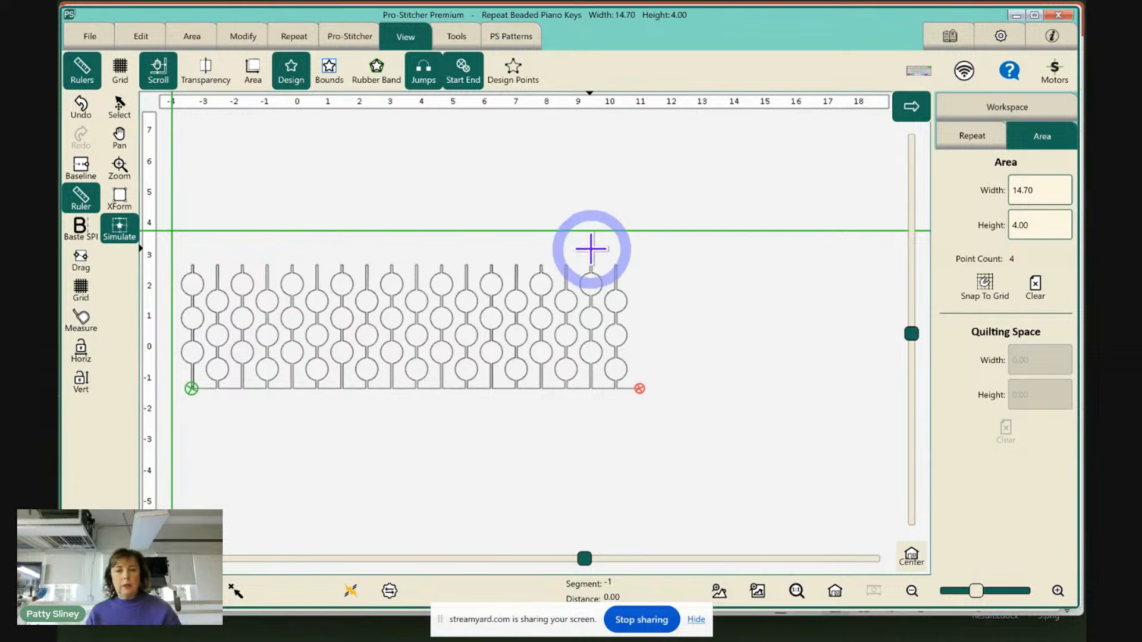
click(251, 77)
Move the end point of the repeated Beaded Piano Keys back to 194.54 and baseline the design
click(244, 37)
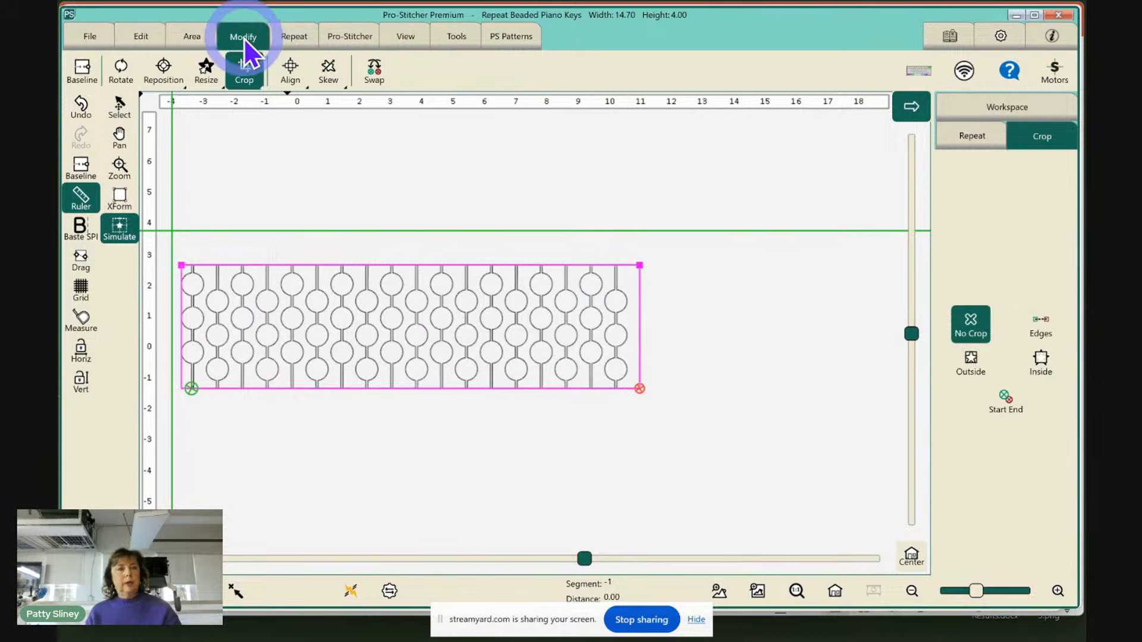
click(348, 35)
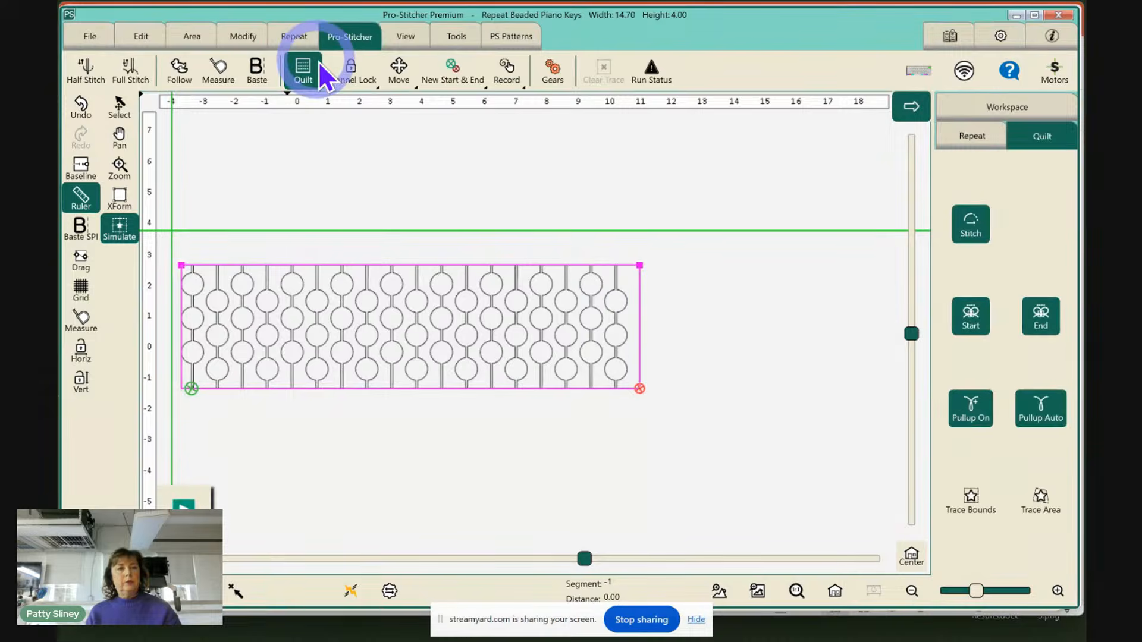
click(451, 73)
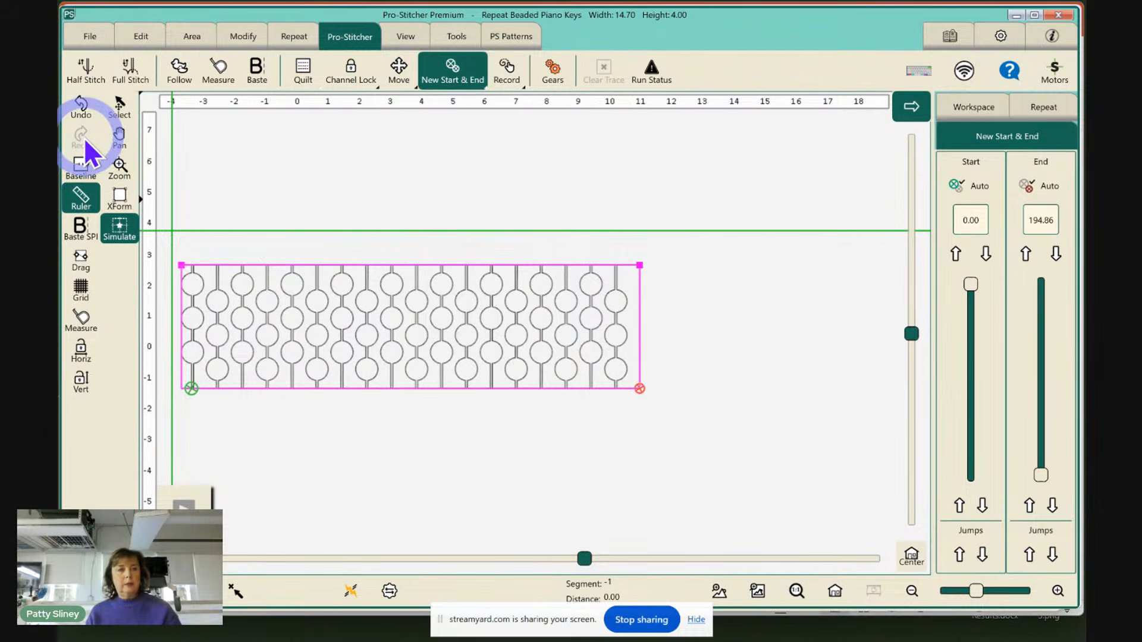
click(119, 171)
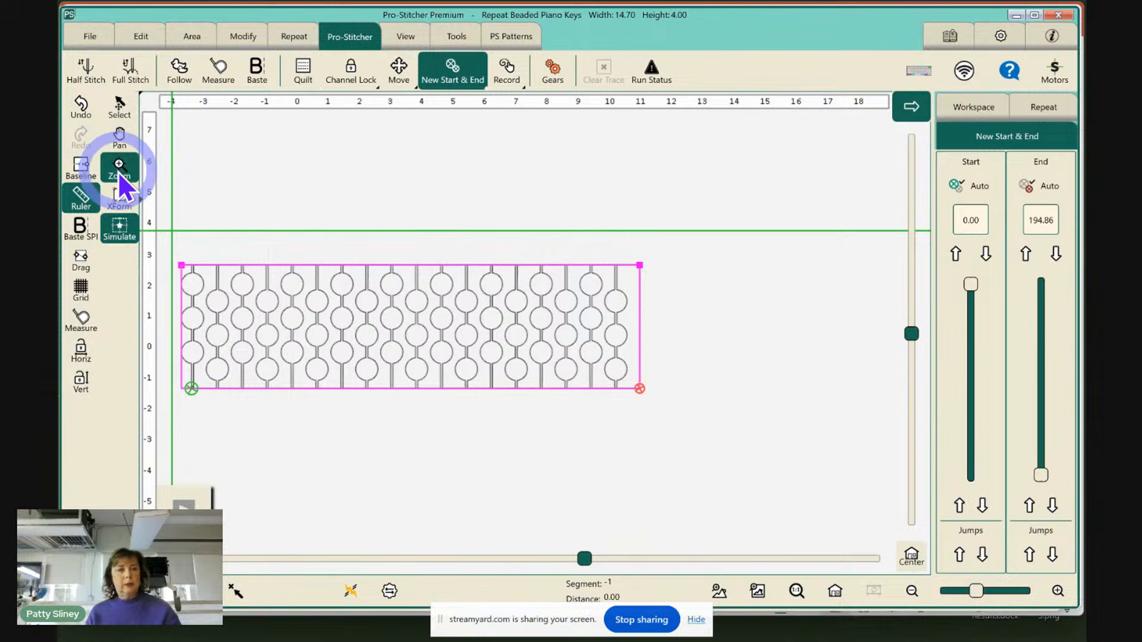
drag(573, 344, 690, 429)
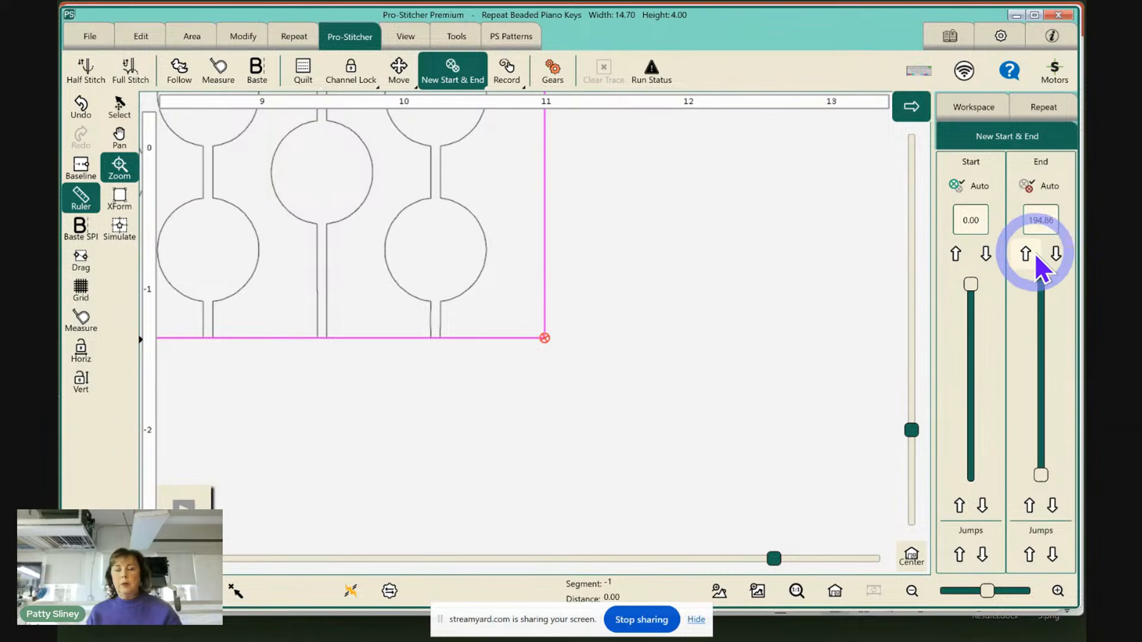
click(1028, 256)
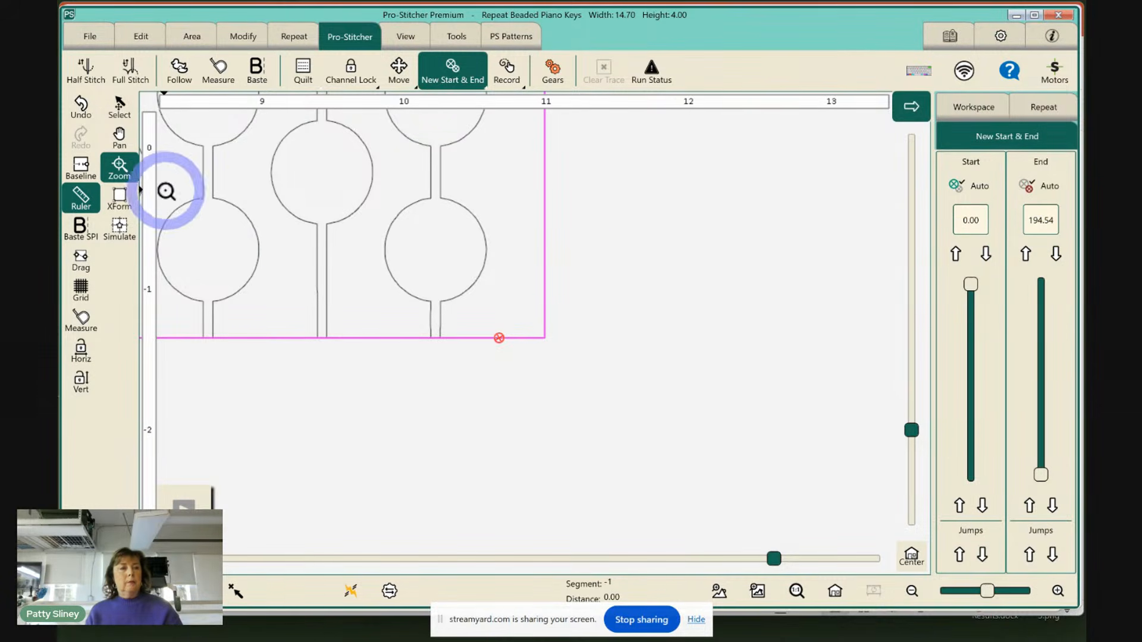
click(88, 175)
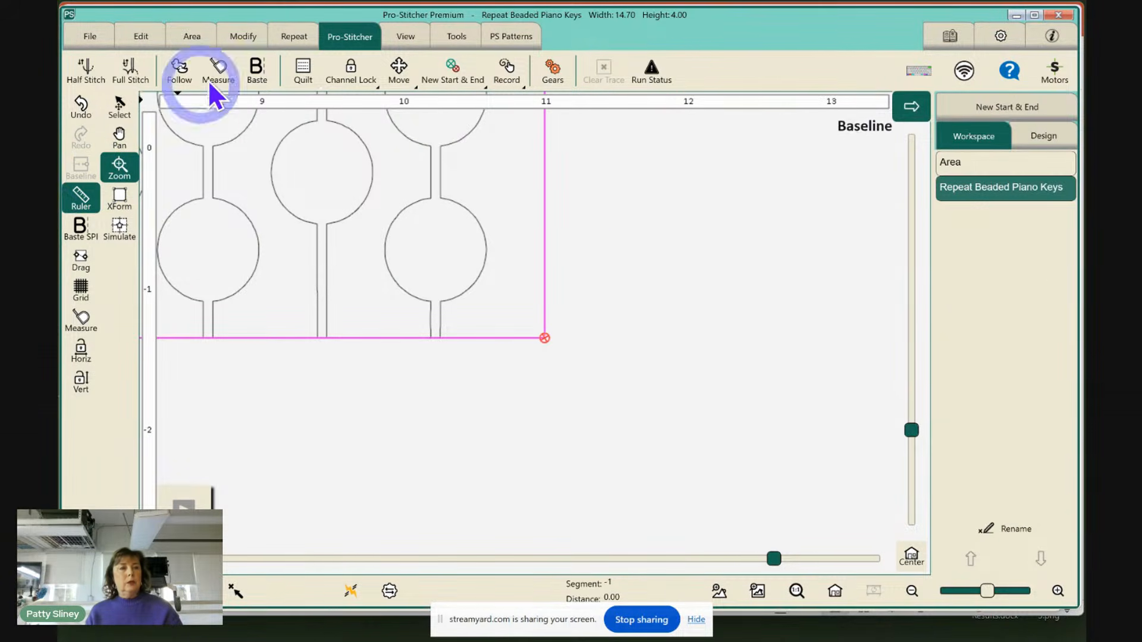
Try cropping the baselined design at its start and end points with the edges closed, and undo those crop changes
click(244, 36)
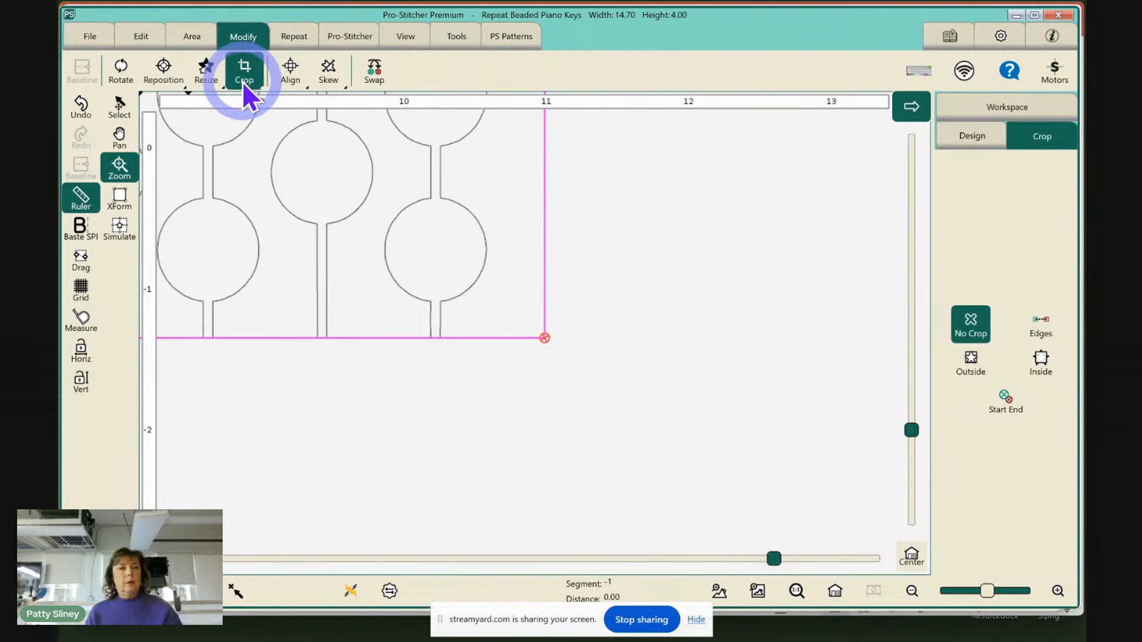
click(1009, 403)
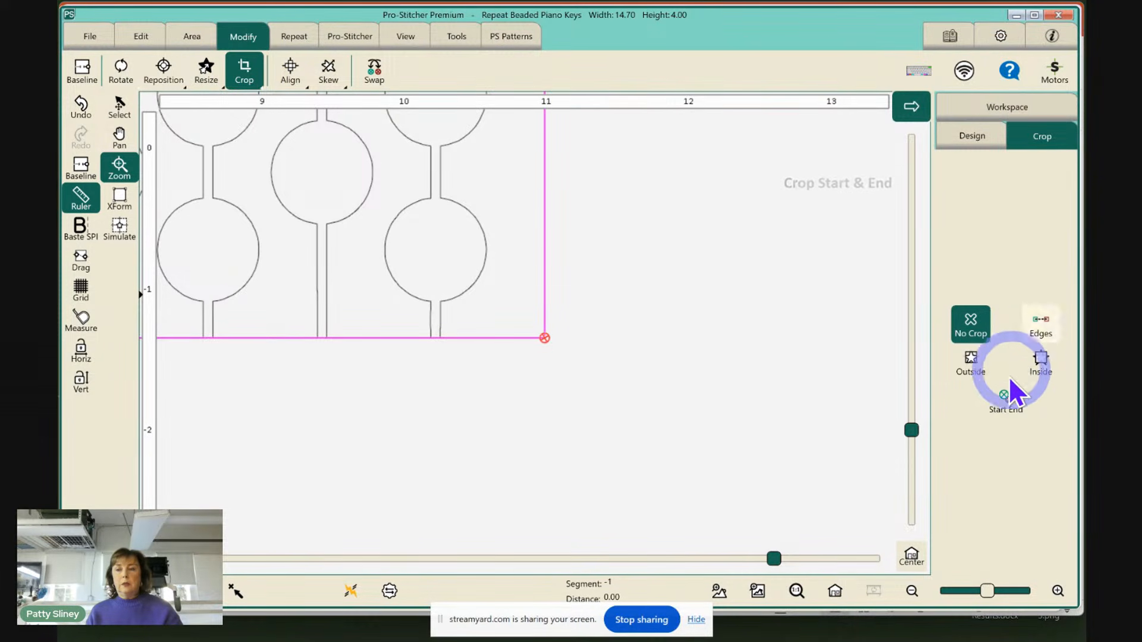
click(1002, 400)
click(1042, 326)
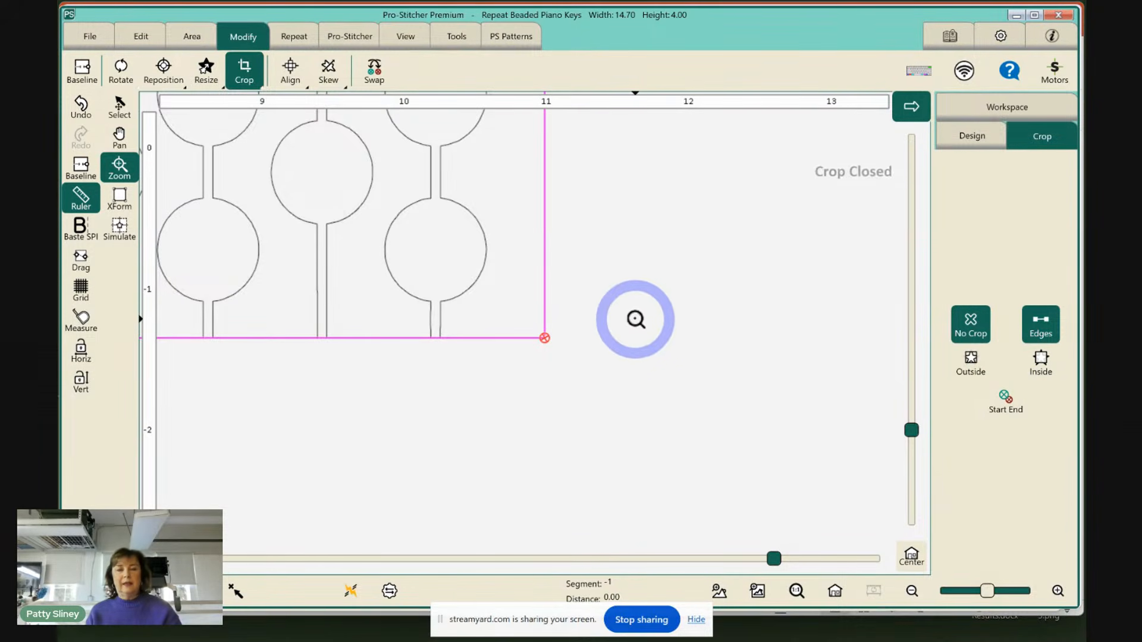
mouse_move(696, 641)
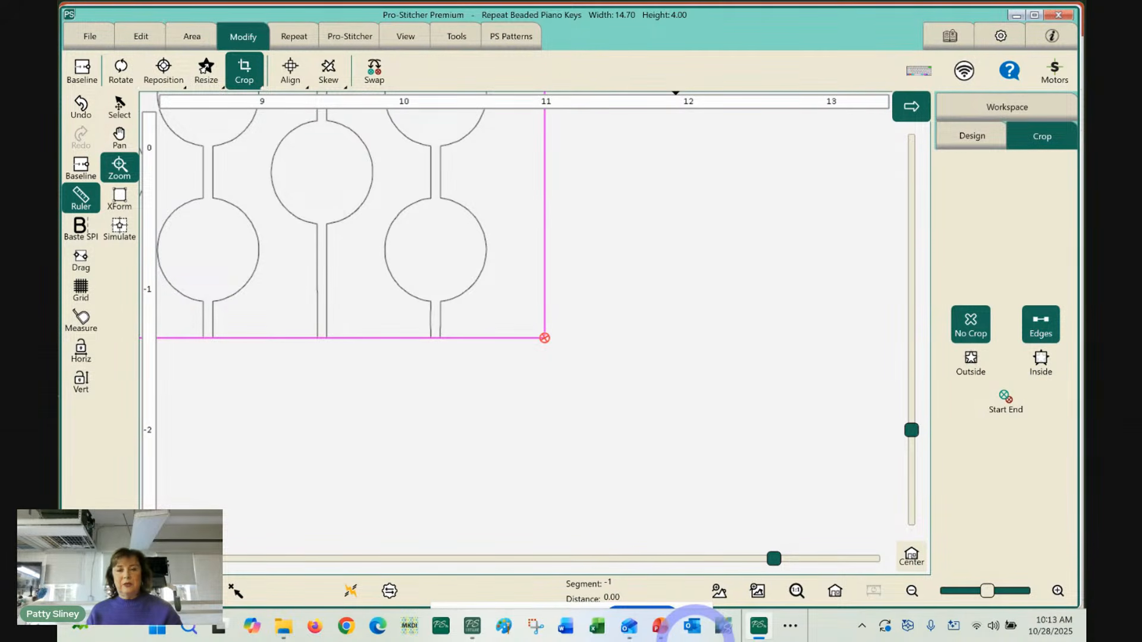
click(75, 118)
click(75, 118)
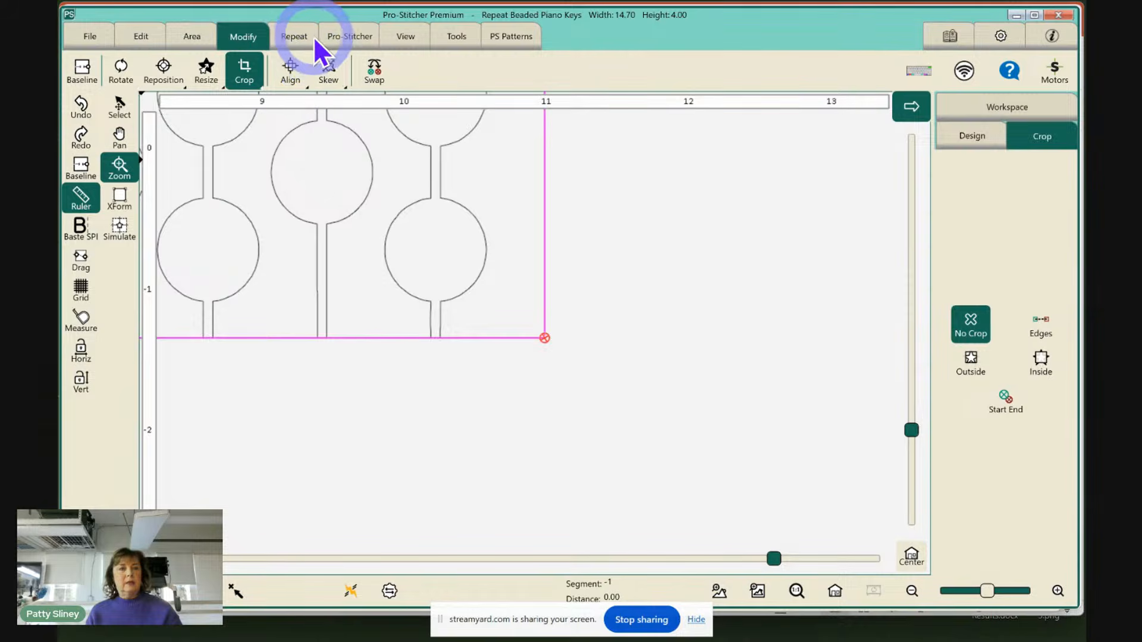
Set a new end point at 194.49, just past the last column of beads along the lower line
click(297, 37)
click(334, 38)
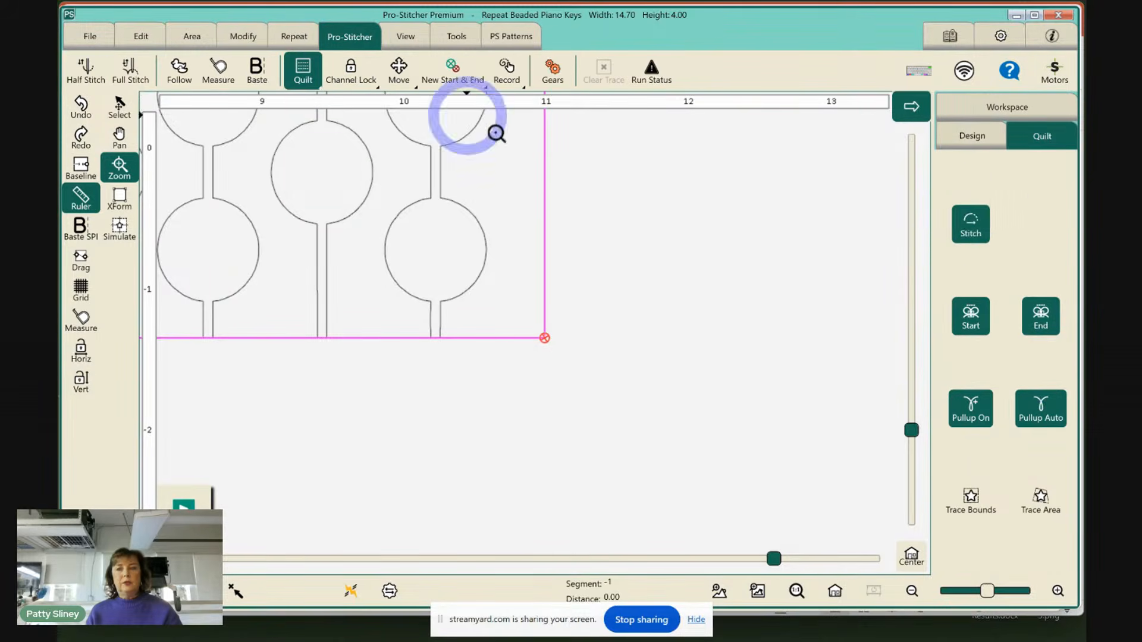
click(446, 75)
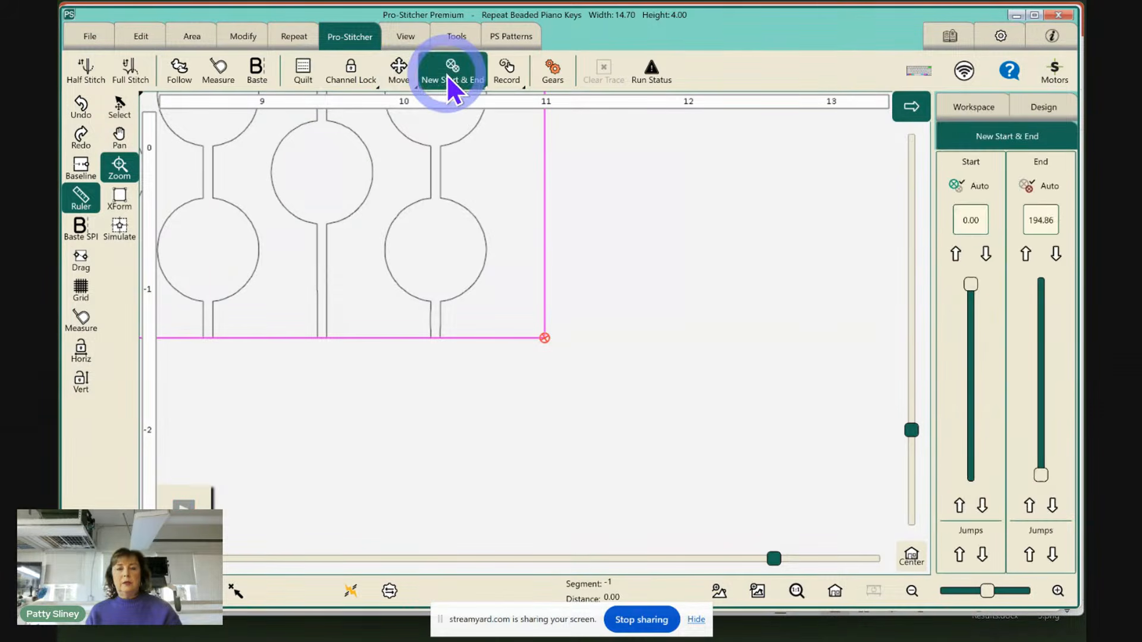
click(1023, 256)
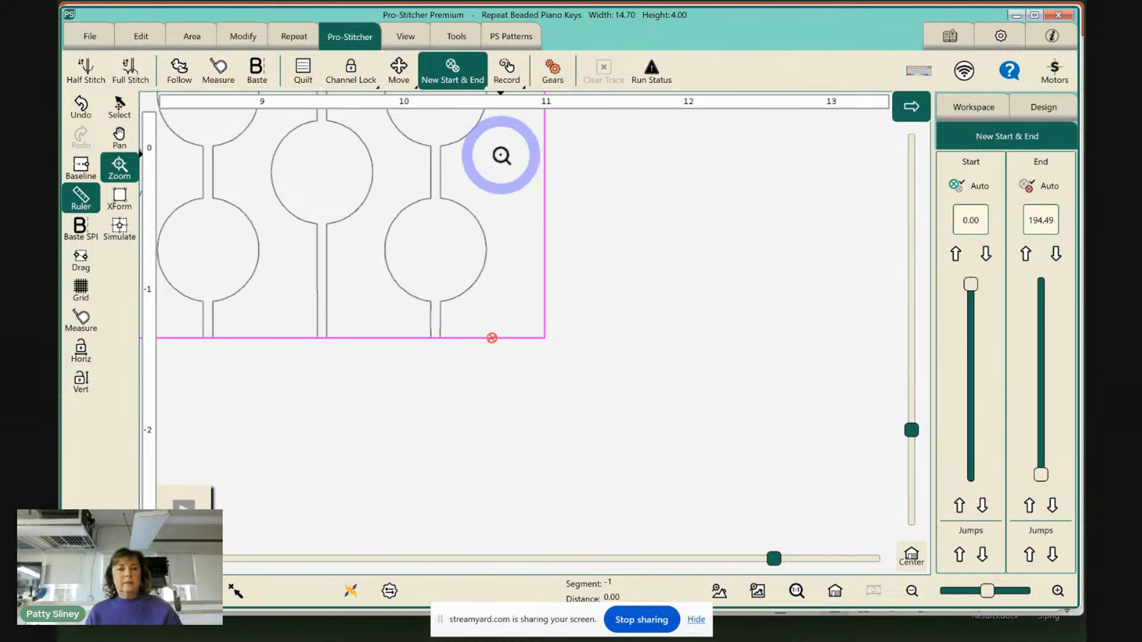
Crop the design to its new start and end points, and baseline the cropped result
click(243, 37)
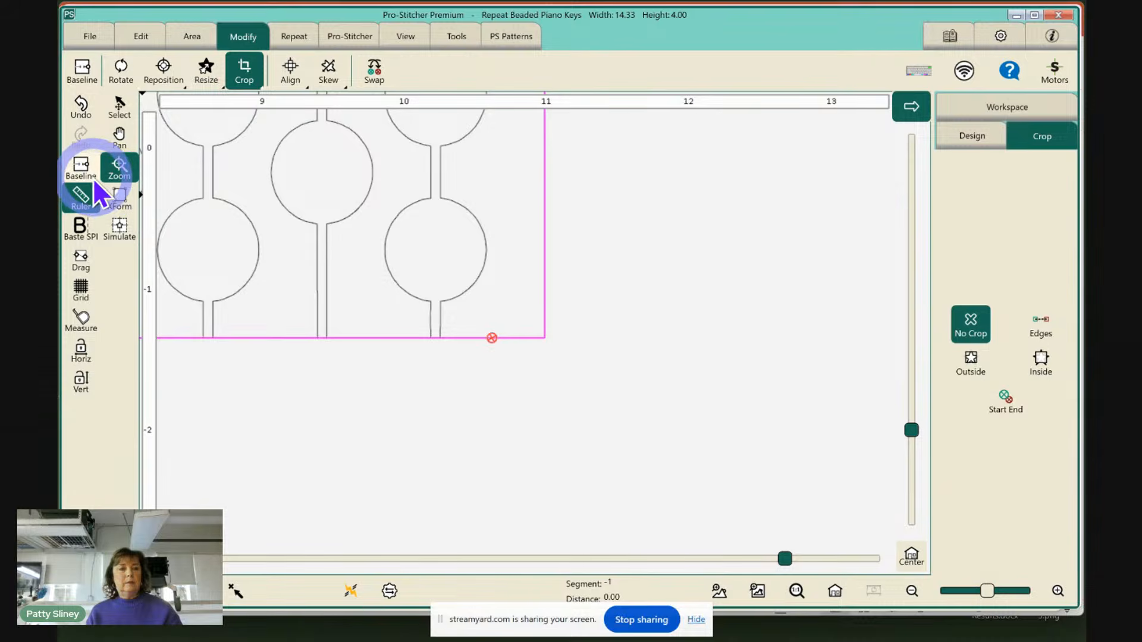
click(81, 165)
click(526, 337)
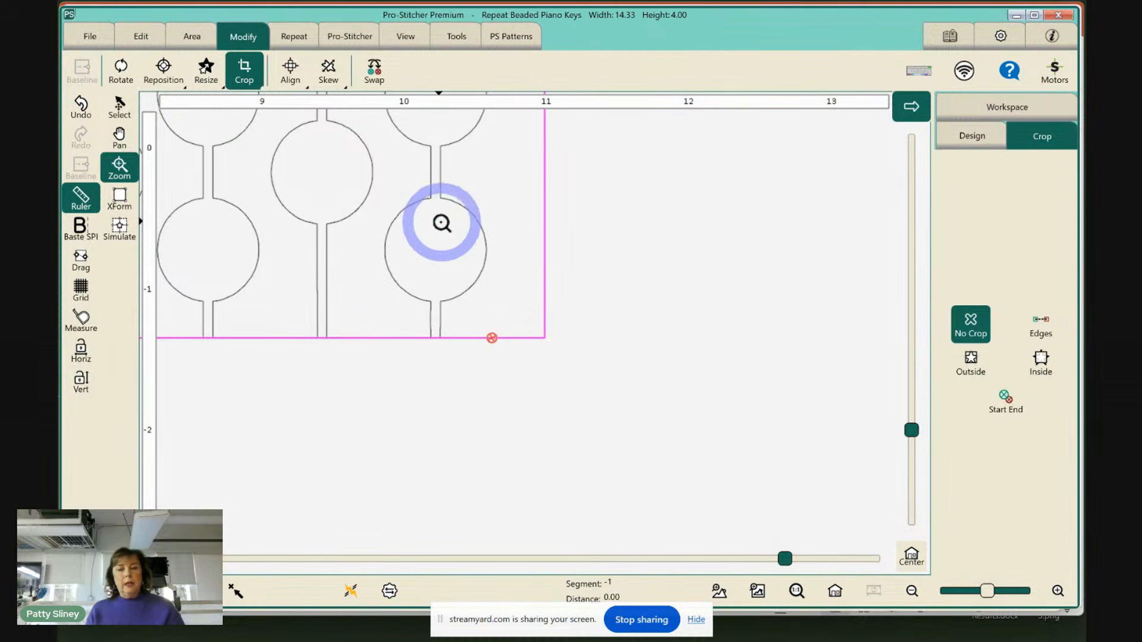
click(835, 592)
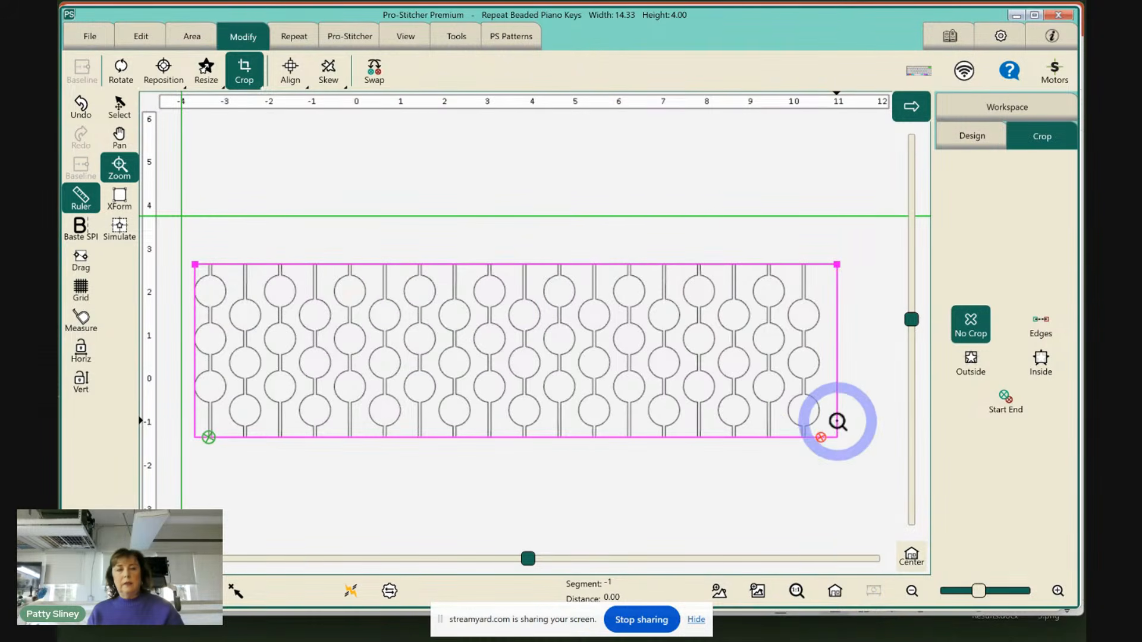
Stretch the cropped design horizontally to the area's full width and baseline it
click(291, 34)
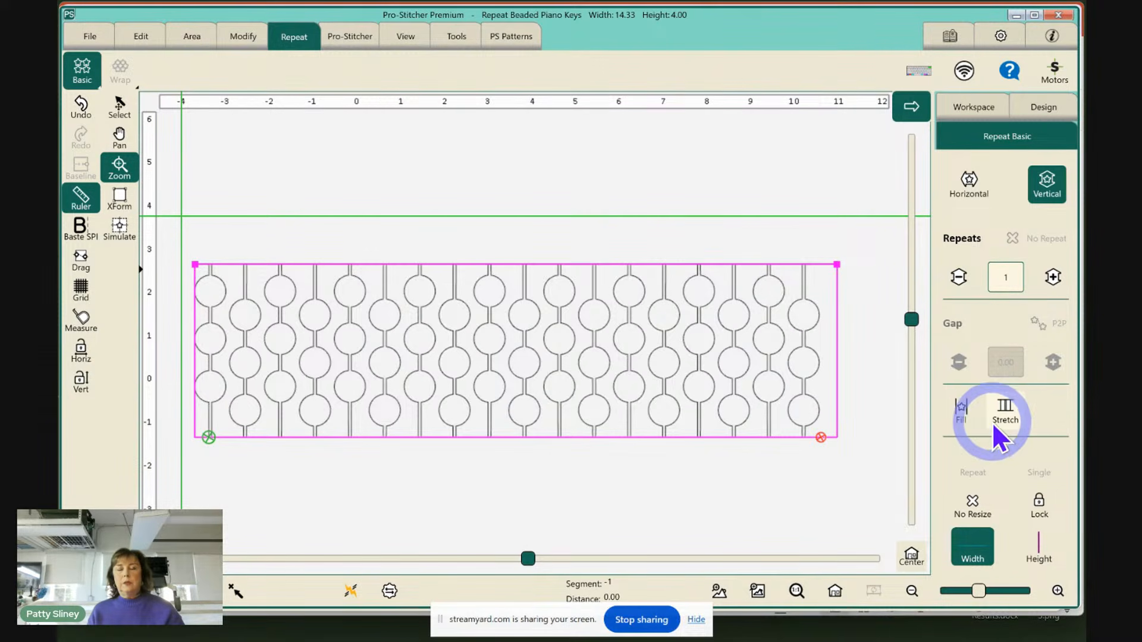
click(975, 192)
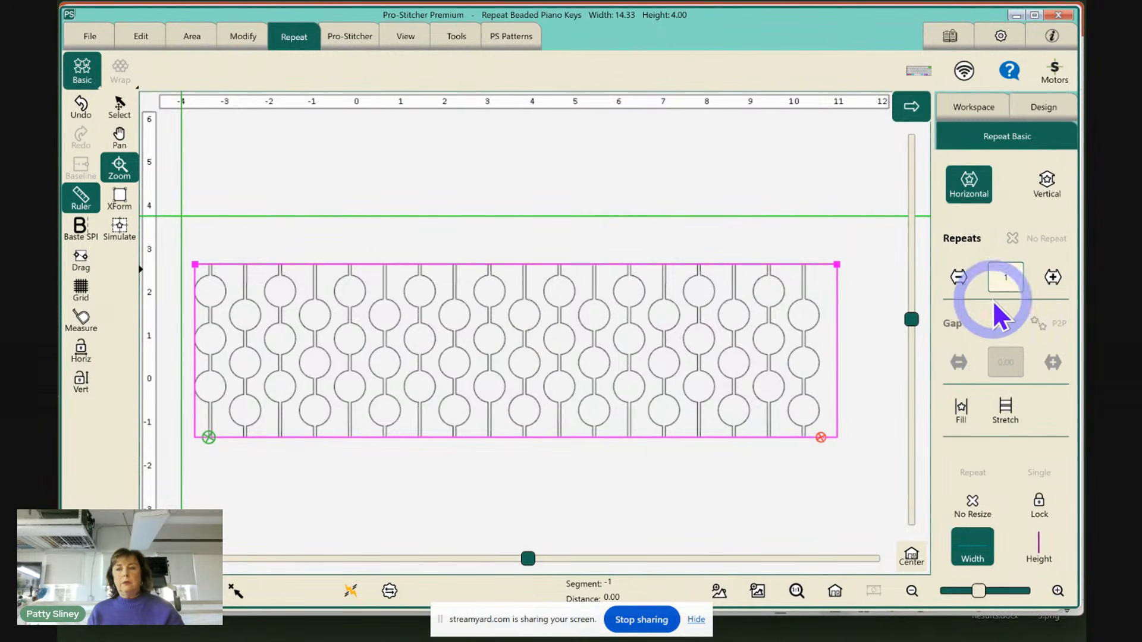
click(1004, 417)
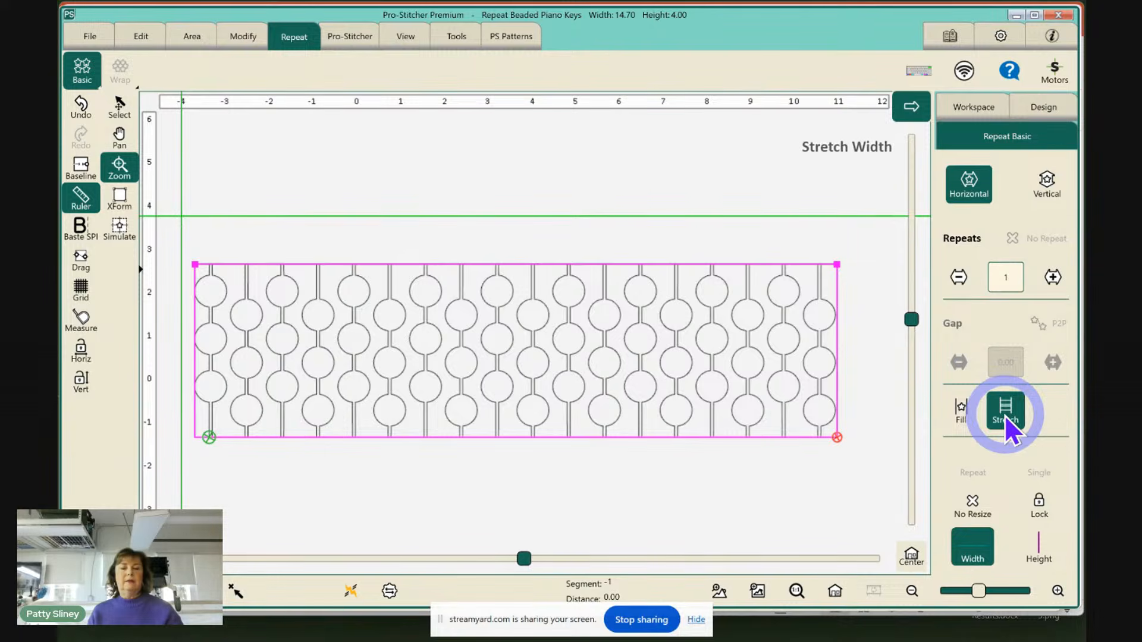
click(82, 172)
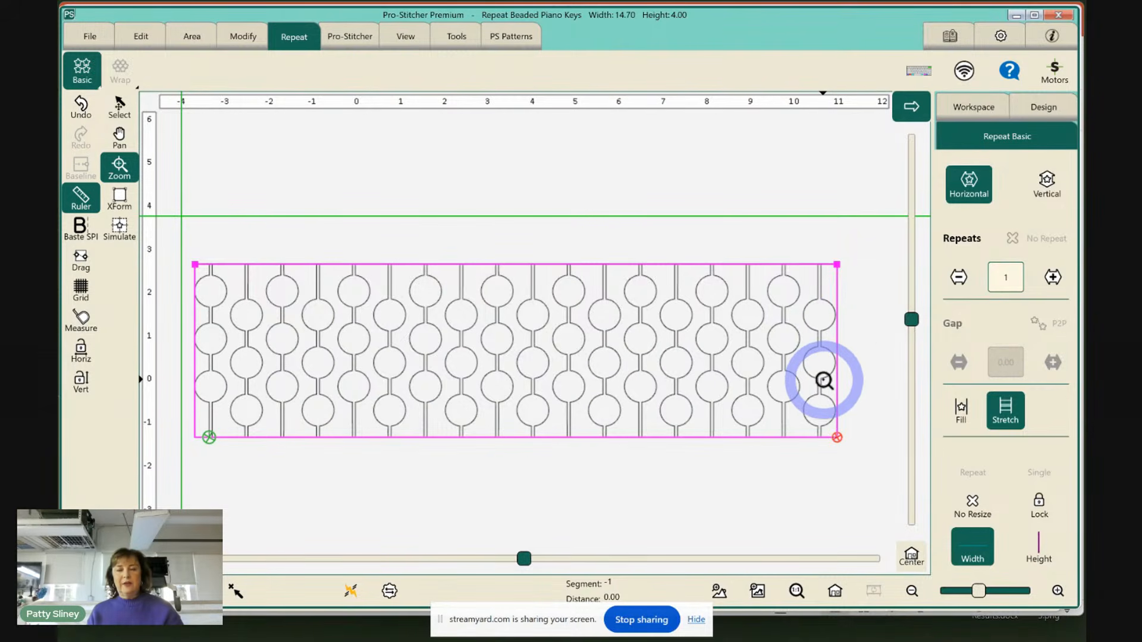
Switch to PS Software and examine the sashing and border designs across the upper part of the Pecan Blossoms quilt
mouse_move(734, 638)
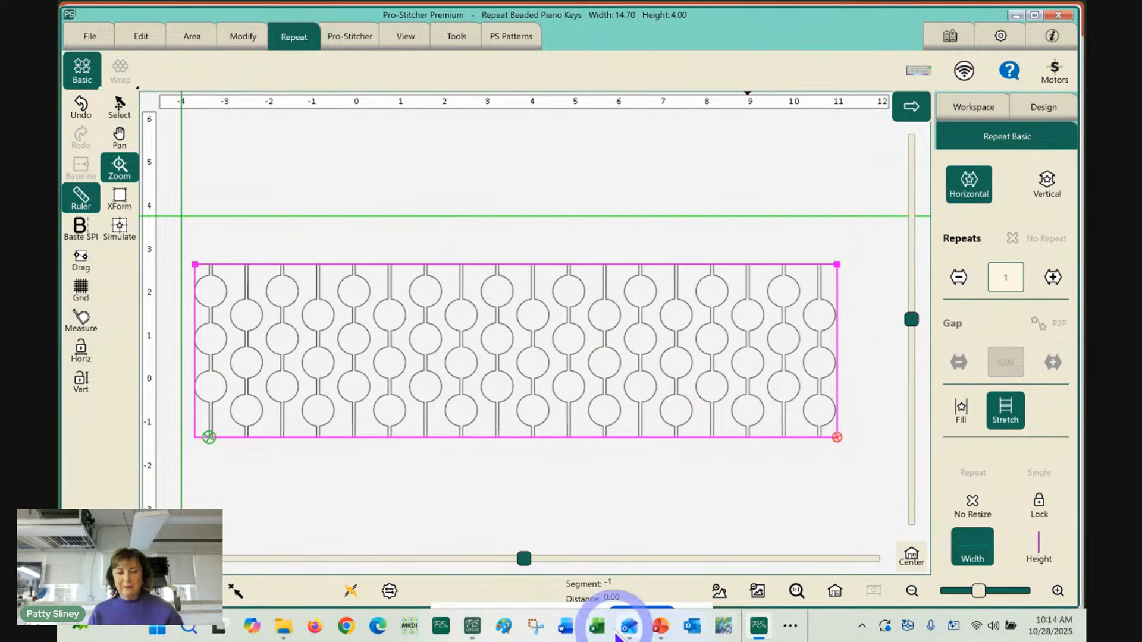
click(479, 626)
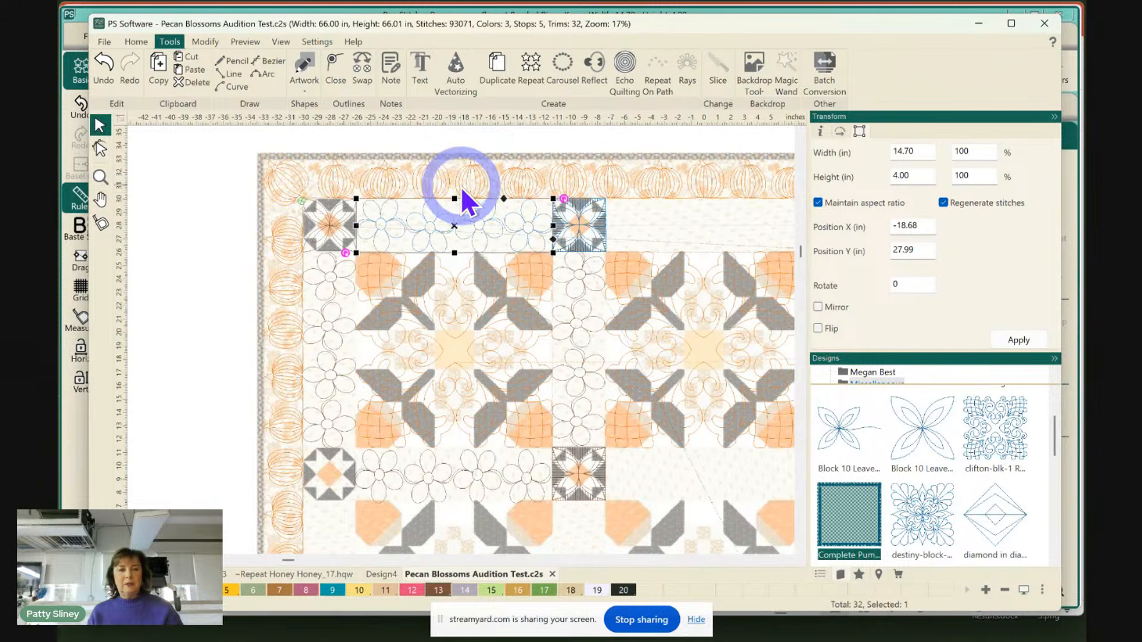
click(788, 561)
click(787, 561)
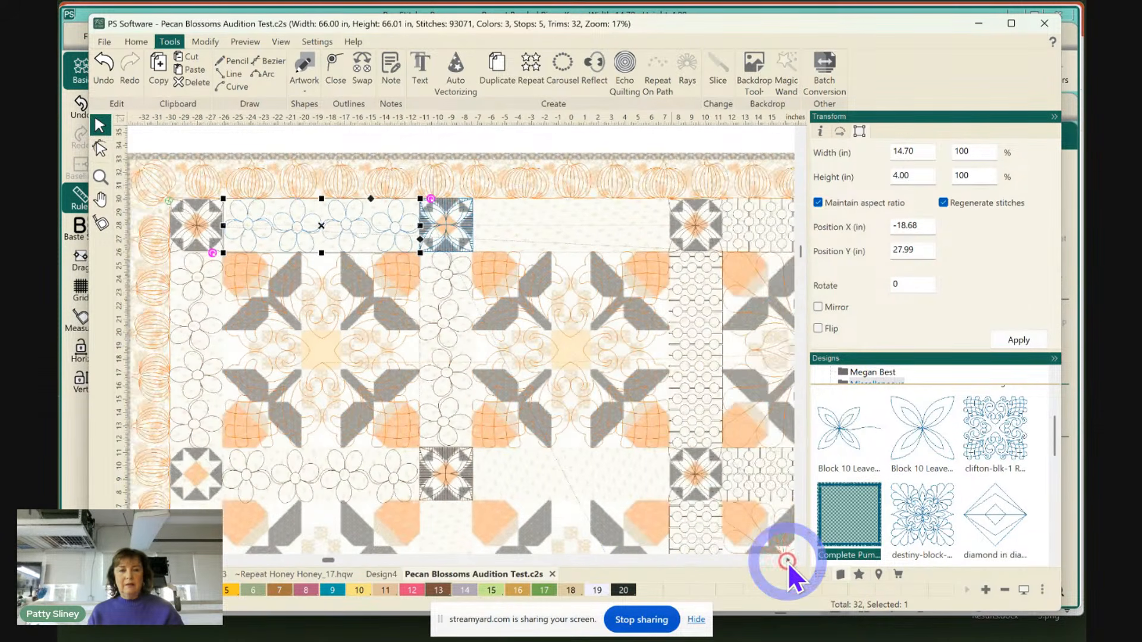
click(787, 561)
click(787, 561)
click(787, 561)
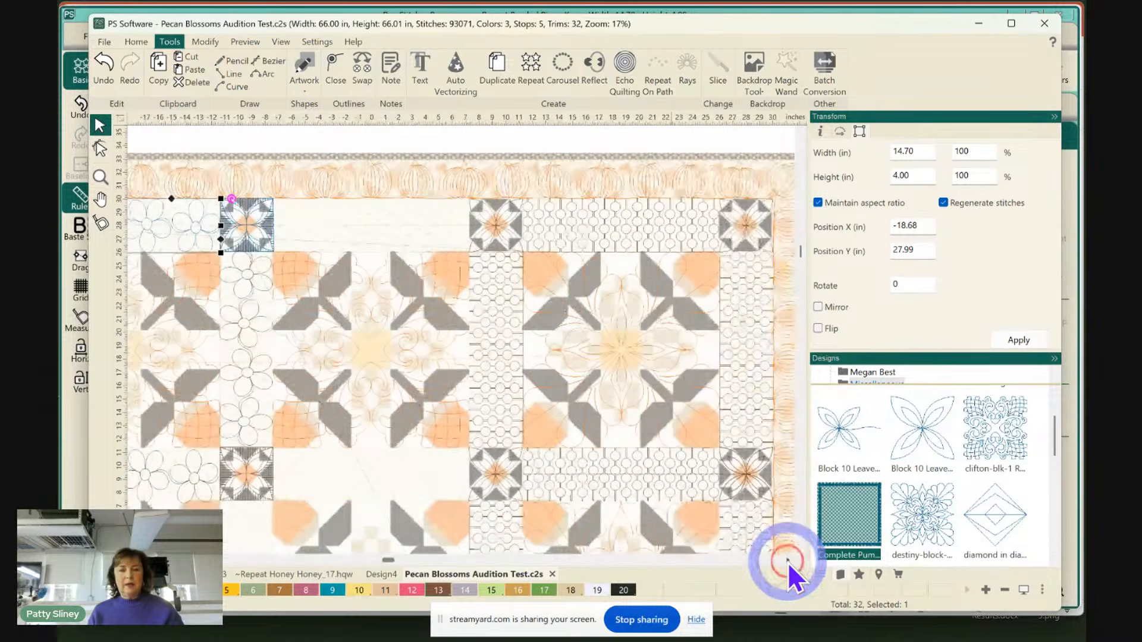
click(787, 561)
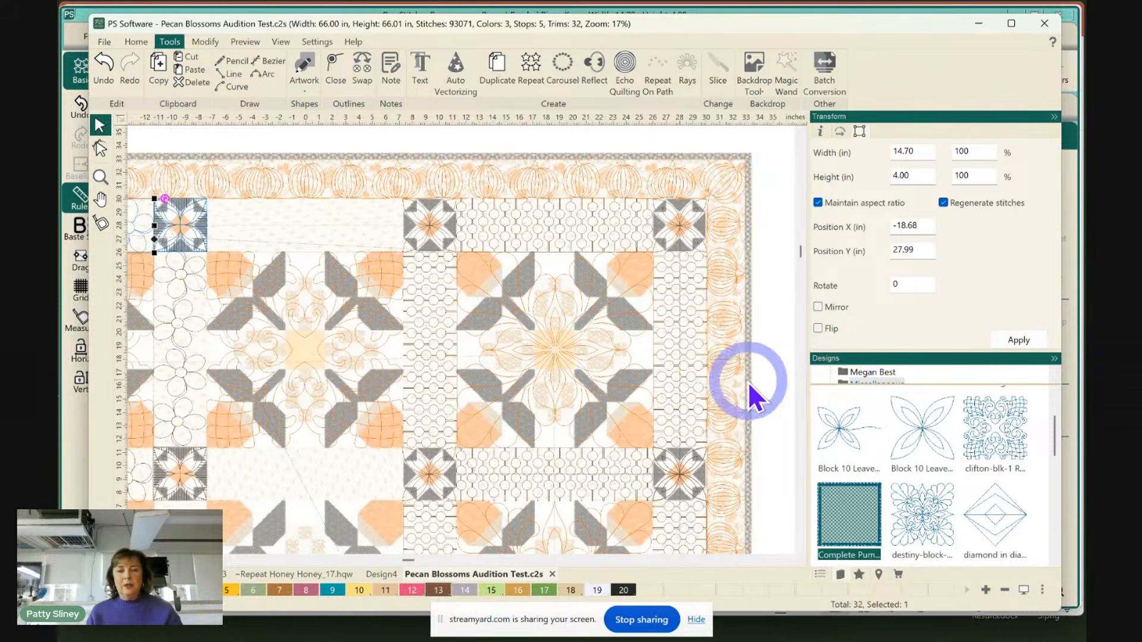
Place the clifton-blk-1 design from the Designs library over the quilt's center block
click(801, 550)
click(801, 550)
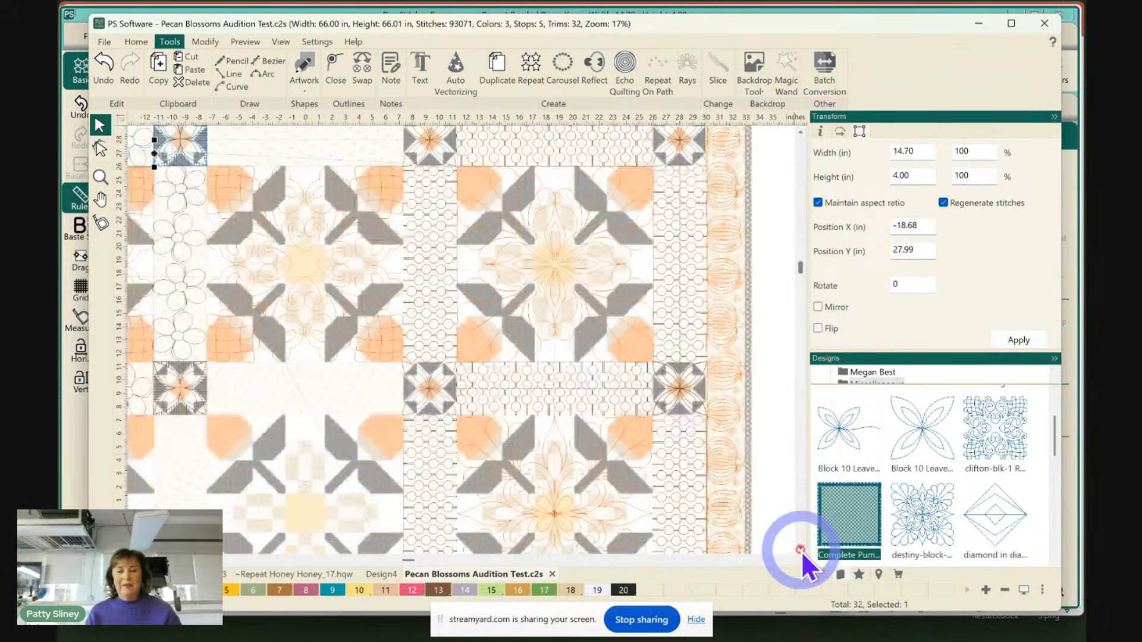
click(801, 550)
click(801, 551)
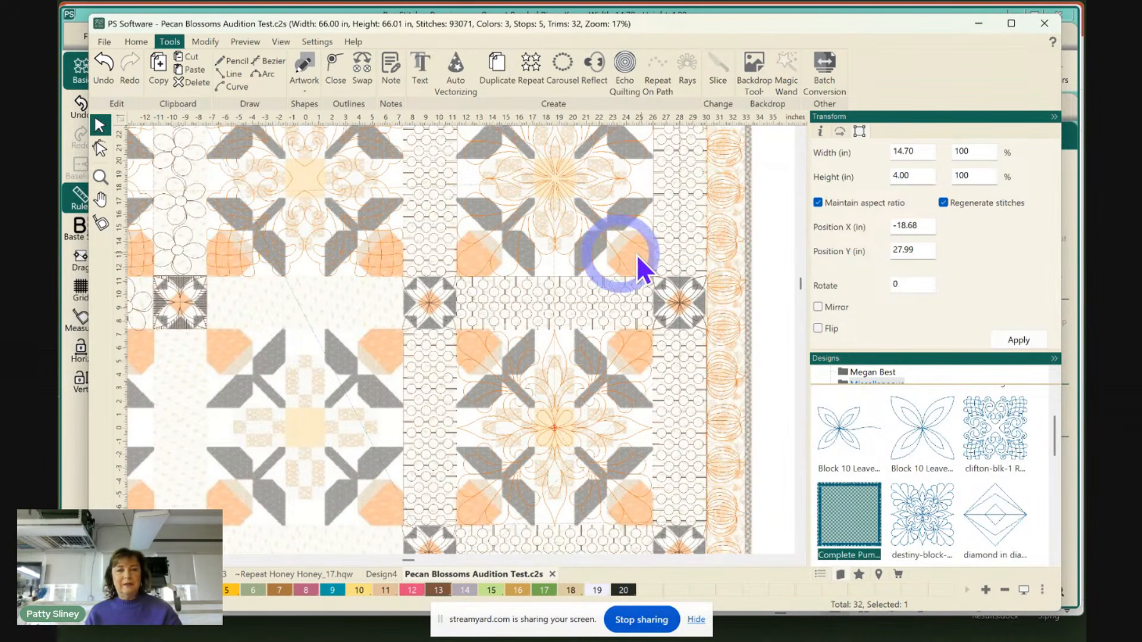
click(1001, 441)
drag(1001, 441, 305, 437)
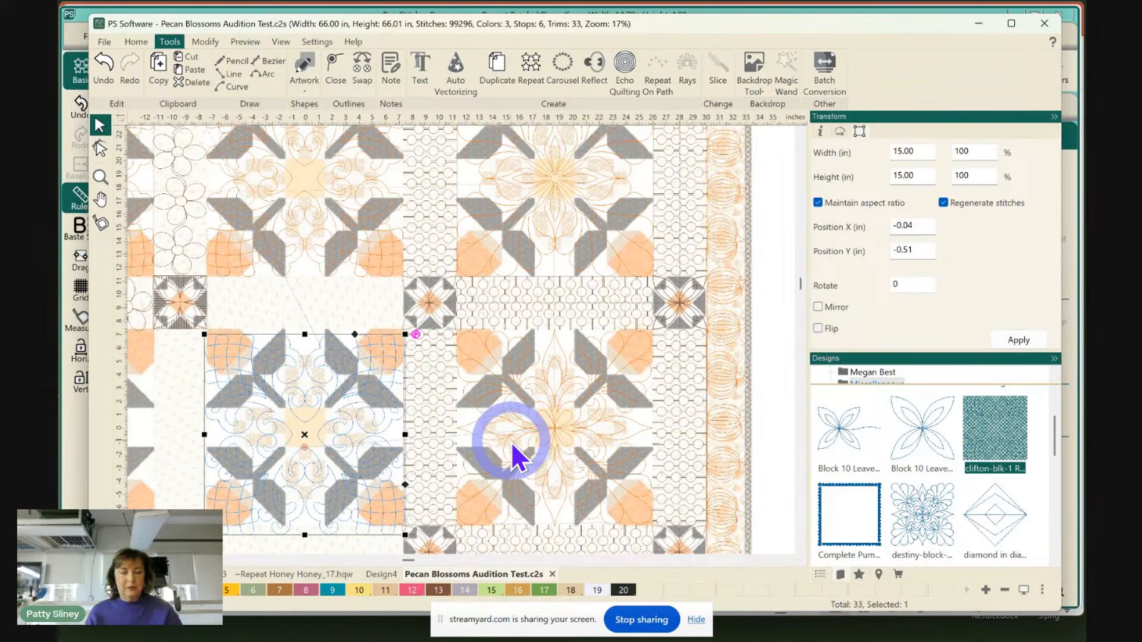
click(1008, 441)
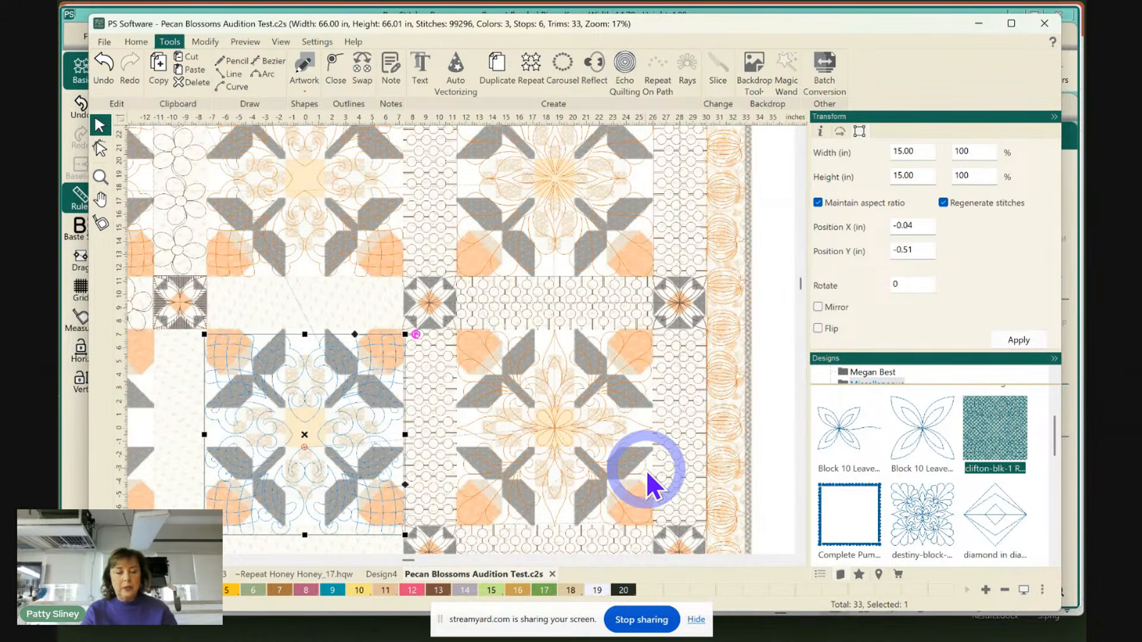
Nudge the clifton block design up to Y -0.16 and left to X -0.15 to align it with the center block
key(ctrl)
key(ctrl+Up)
key(ctrl+Up)
key(ctrl+Up)
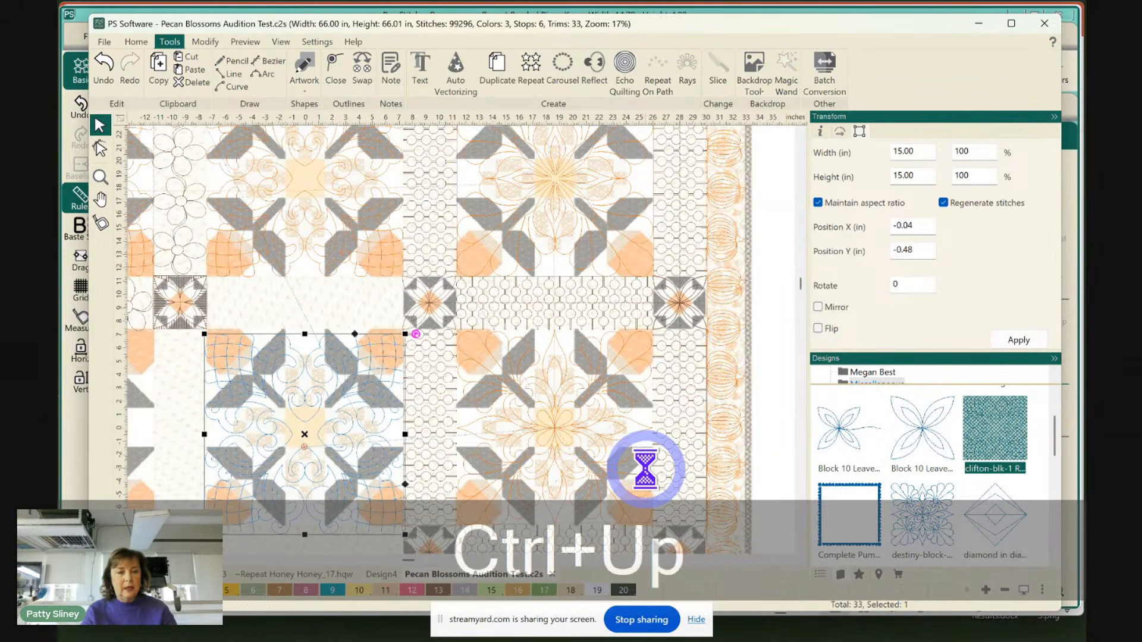
key(ctrl+Up)
key(ctrl+Up)
key(ctrl+Up)
key(ctrl+Up)
key(ctrl+Up)
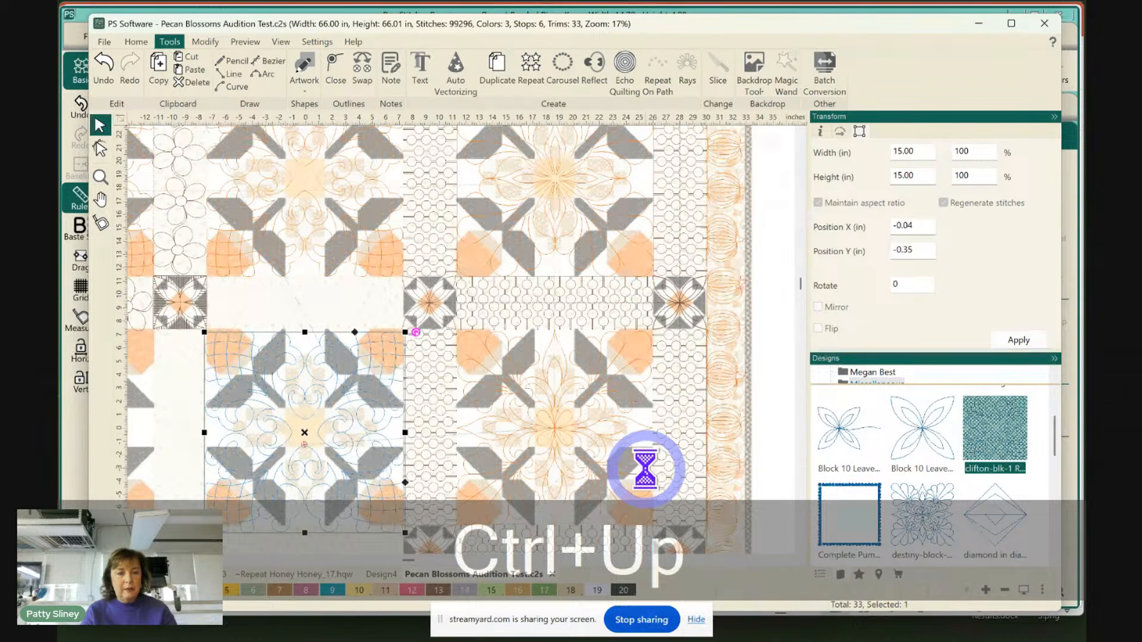
key(ctrl+Up)
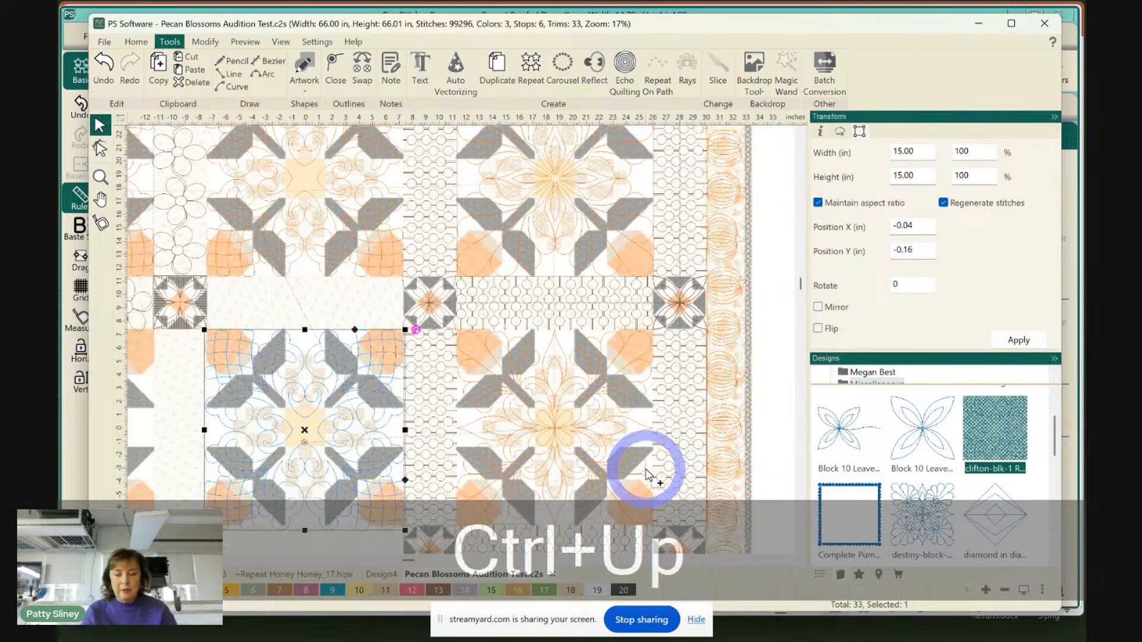
key(ctrl+Left)
key(ctrl+Left)
key(ctrl+Left)
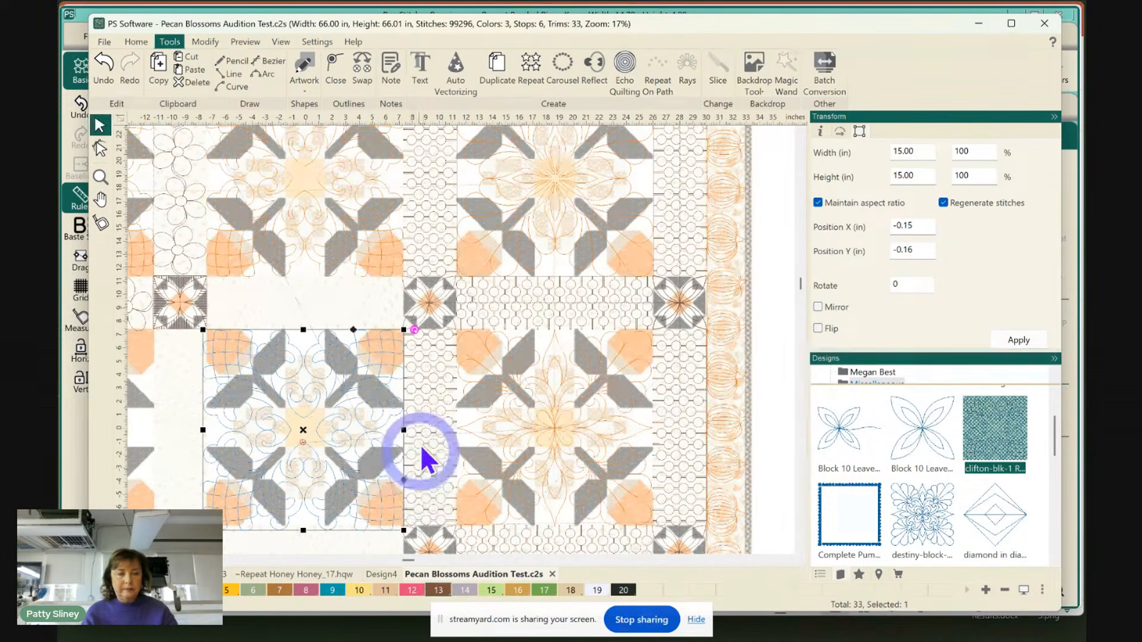
Nudge the clifton block design slightly left to center it on the yellow square of the quilt's center block
click(384, 303)
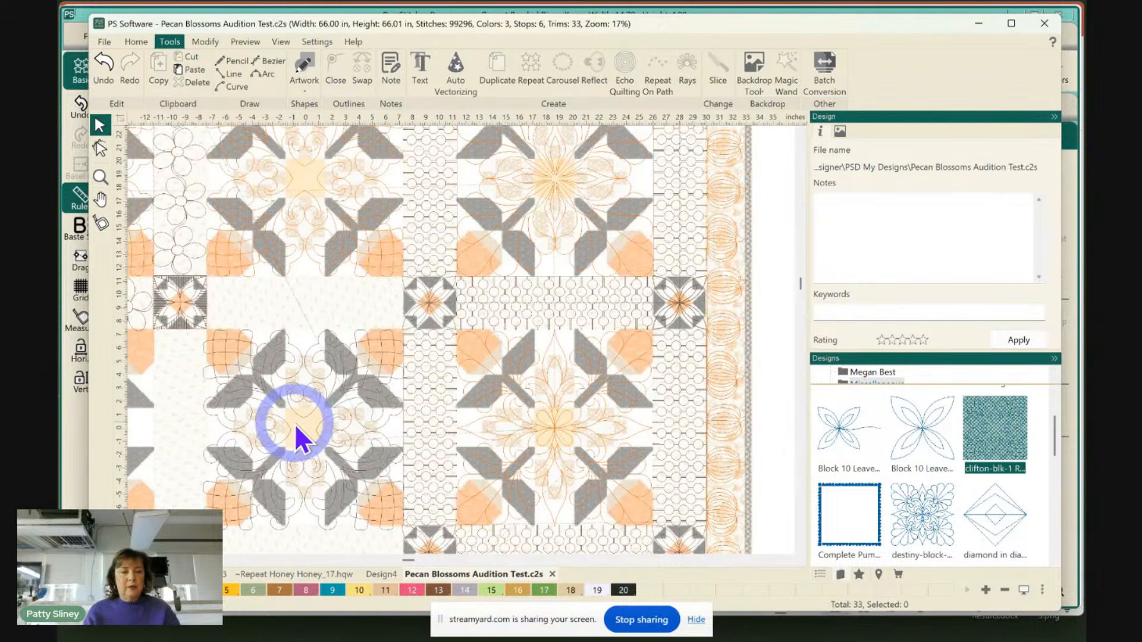
click(100, 177)
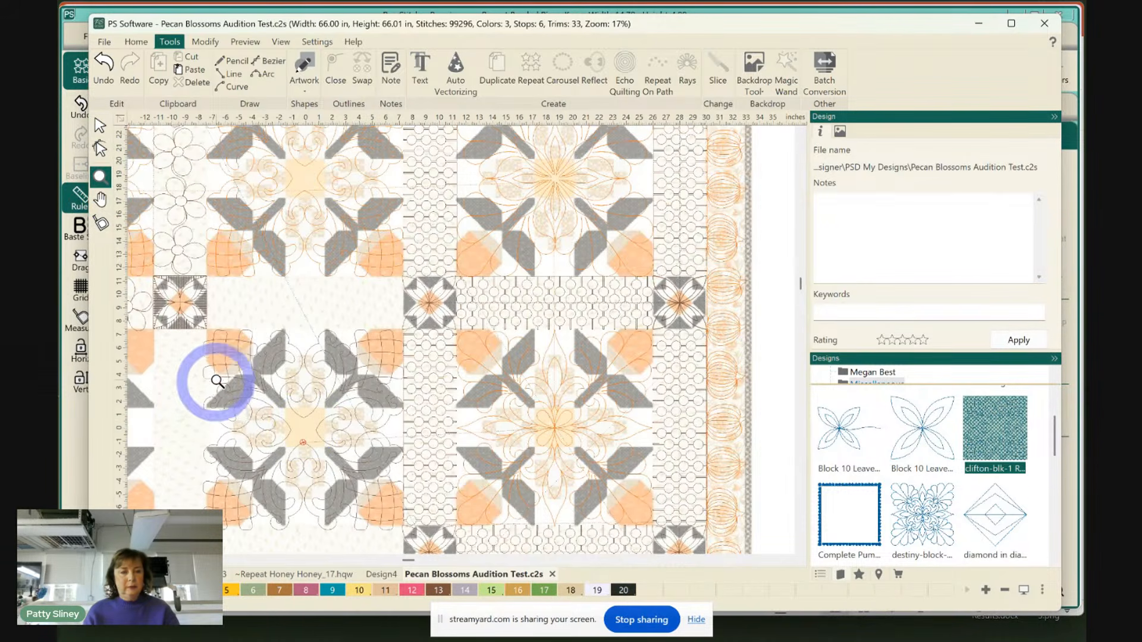
drag(225, 369, 395, 503)
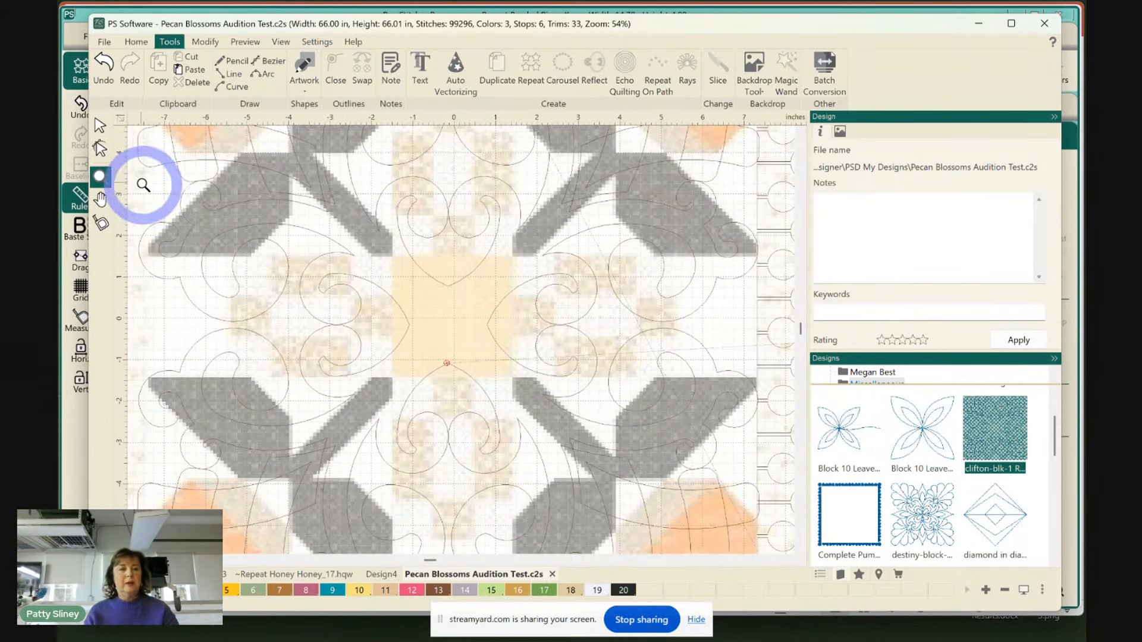
click(100, 126)
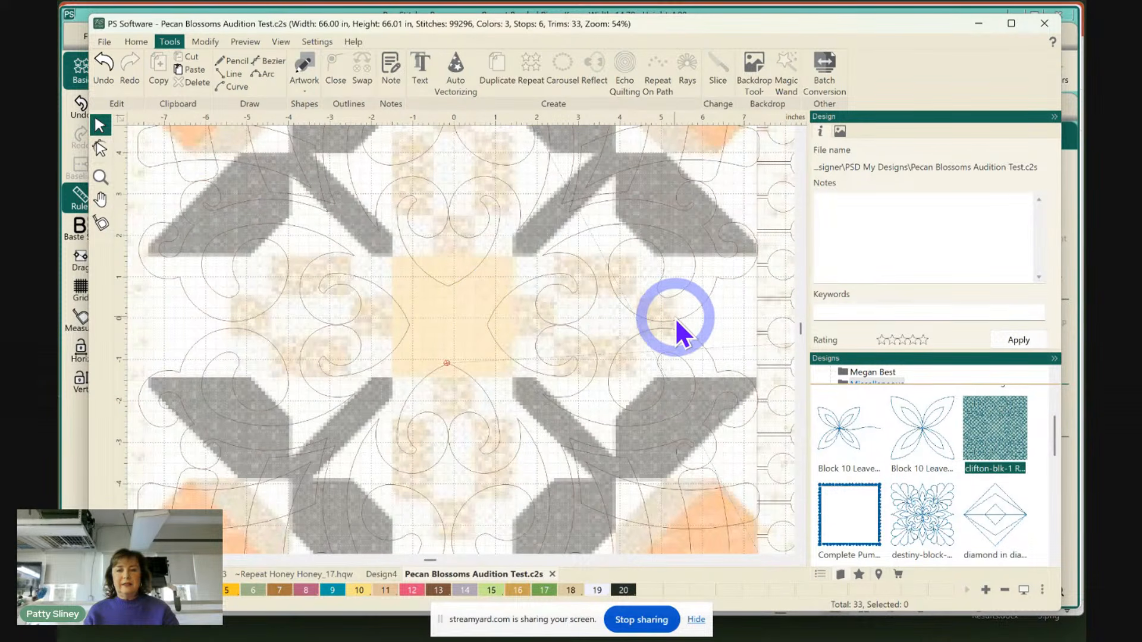
click(692, 320)
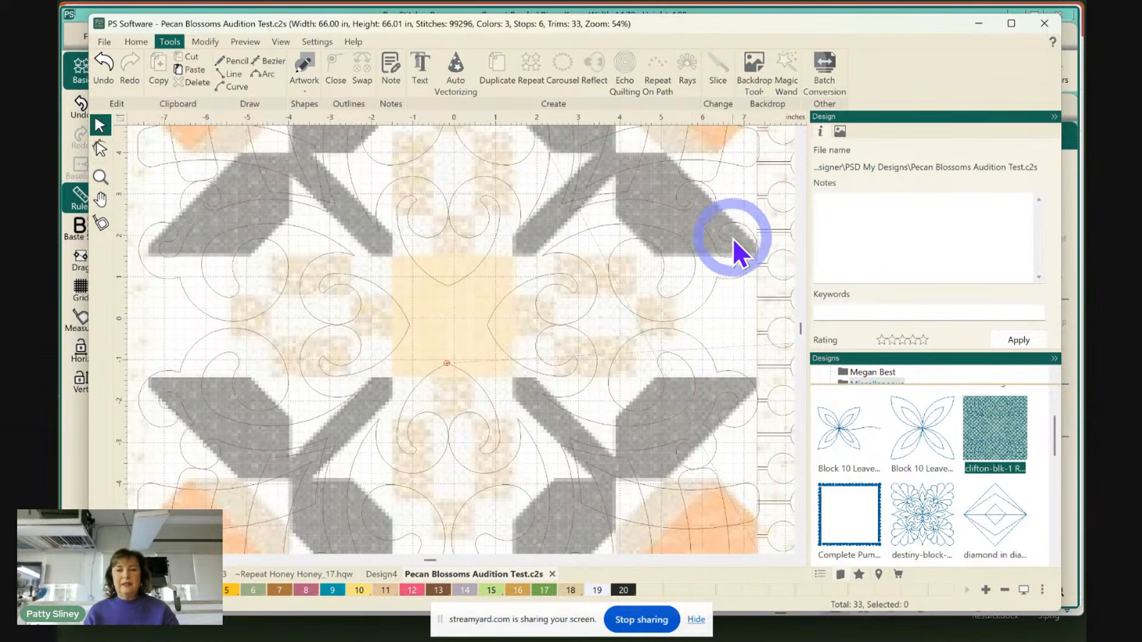
click(743, 226)
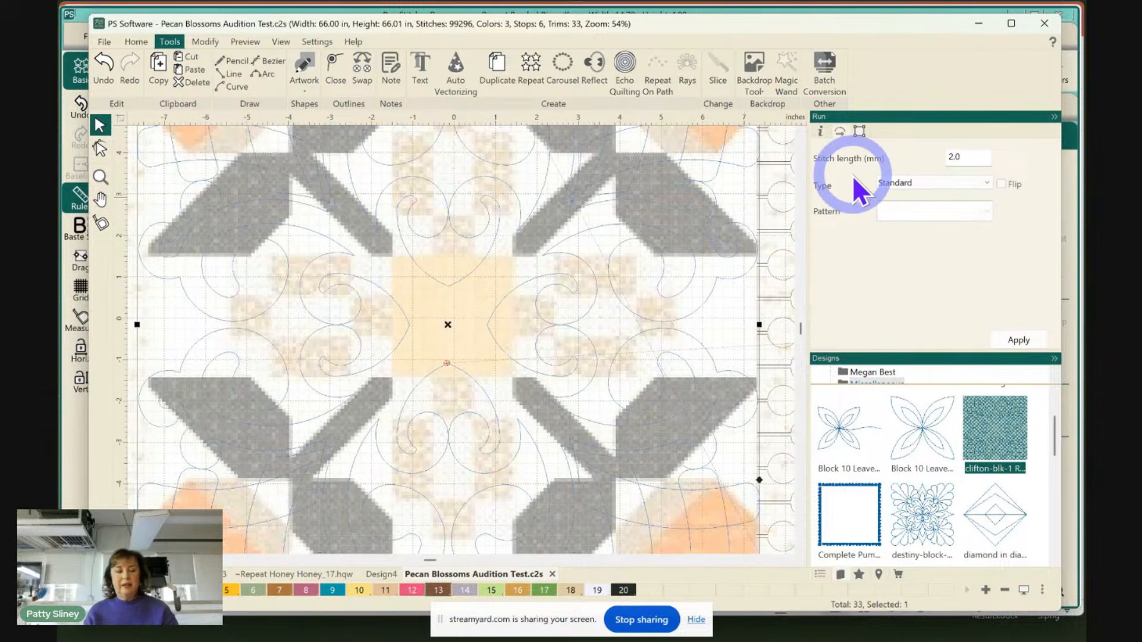
key(ctrl+Left)
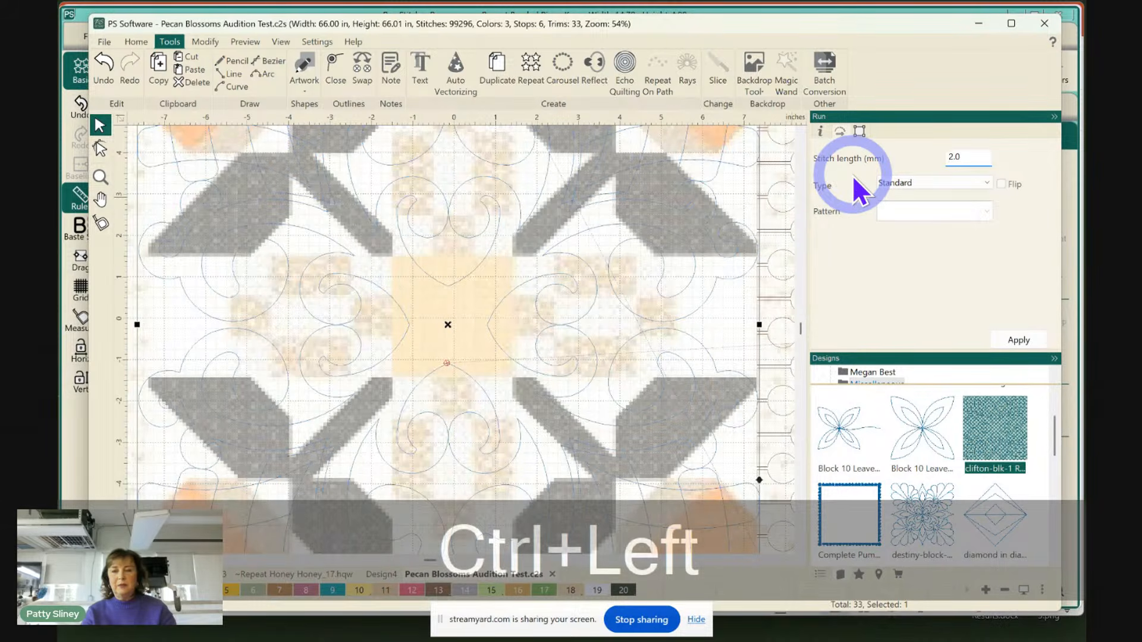
click(852, 176)
key(ctrl+Left)
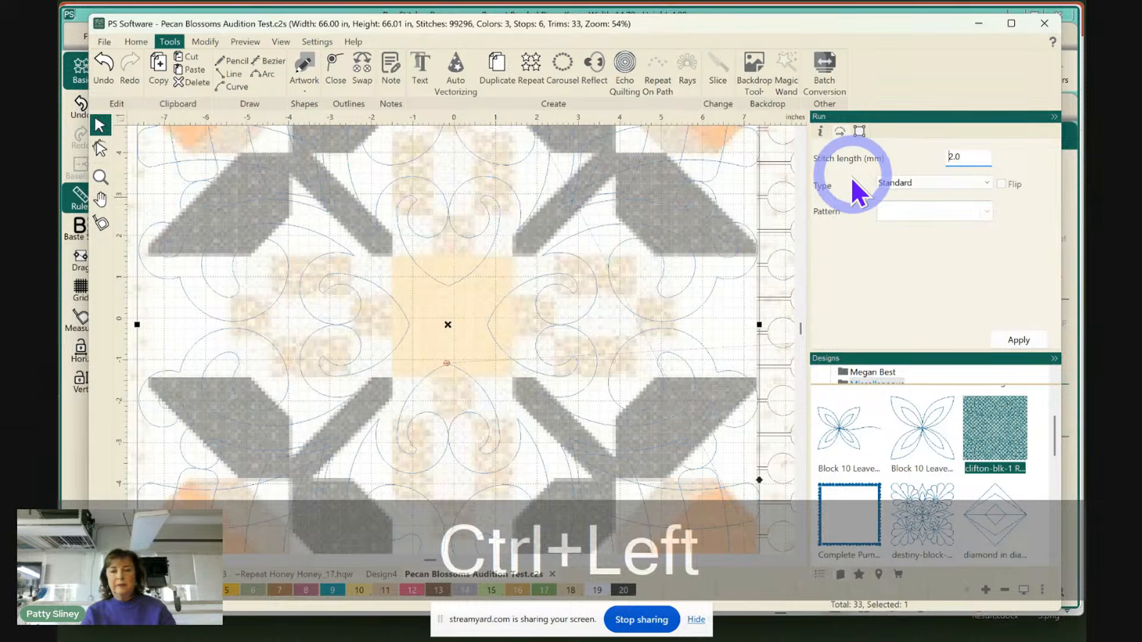
click(488, 368)
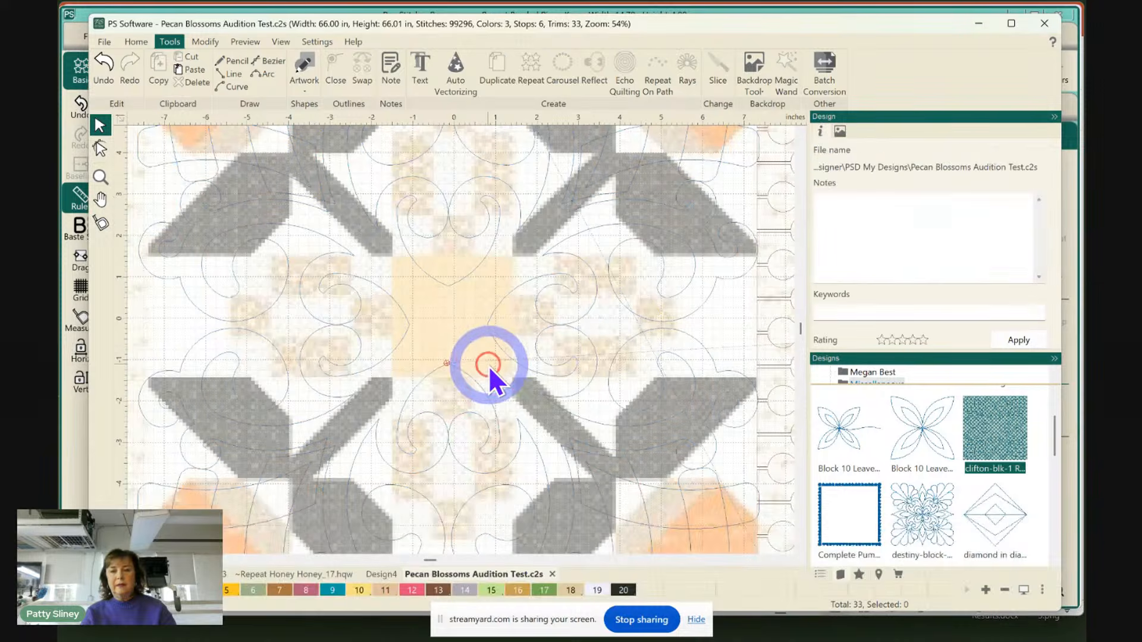
click(497, 415)
key(ctrl+Left)
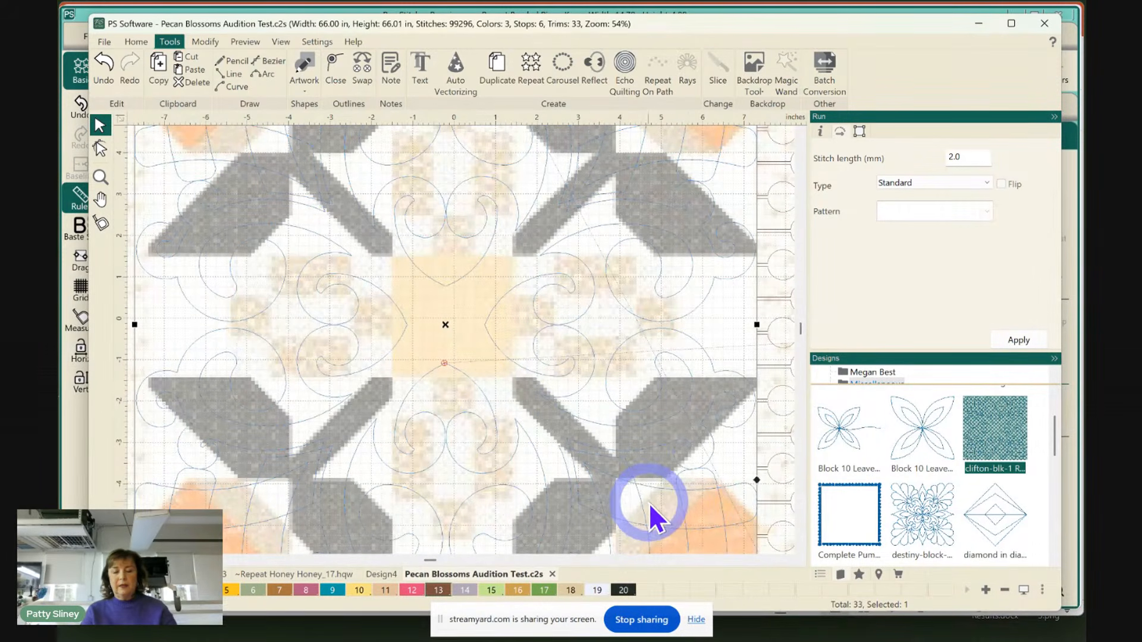
Place the destiny-block design from the Designs library over the block at the quilt's lower-right corner
key(F4)
click(745, 346)
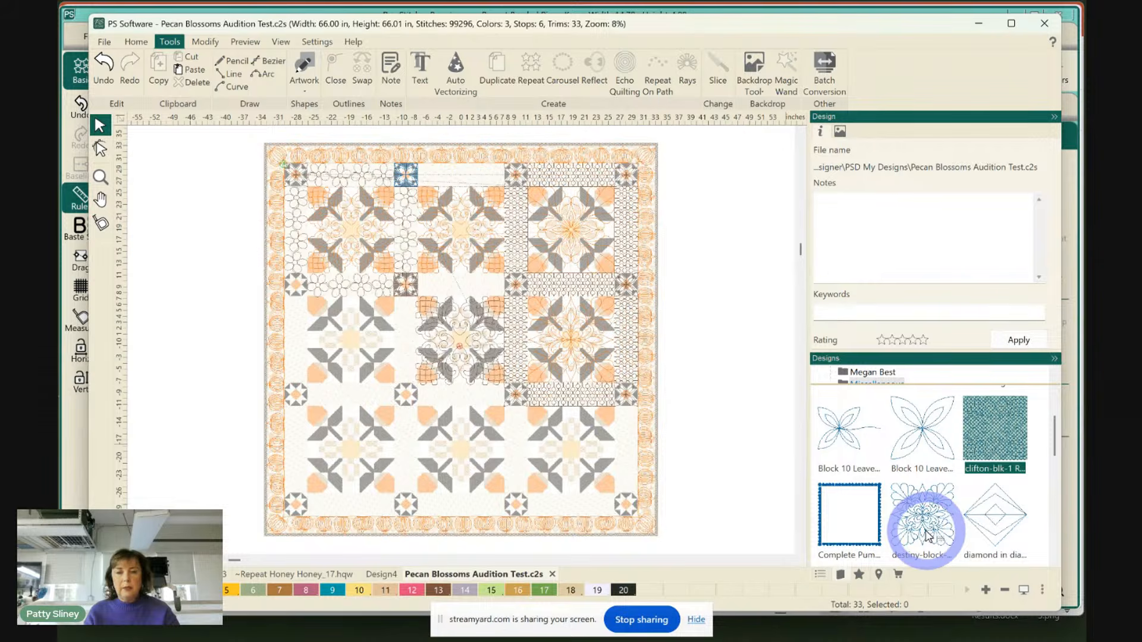
drag(923, 529, 578, 466)
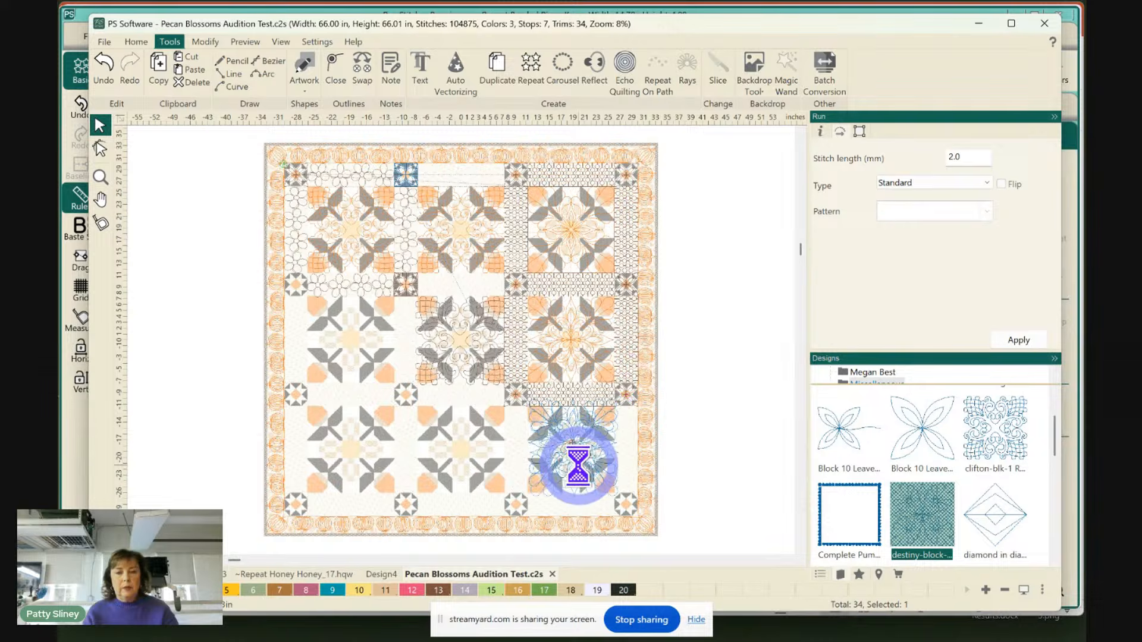
Move the destiny block design up and left until it is centered on the quilt's lower-right block
click(100, 176)
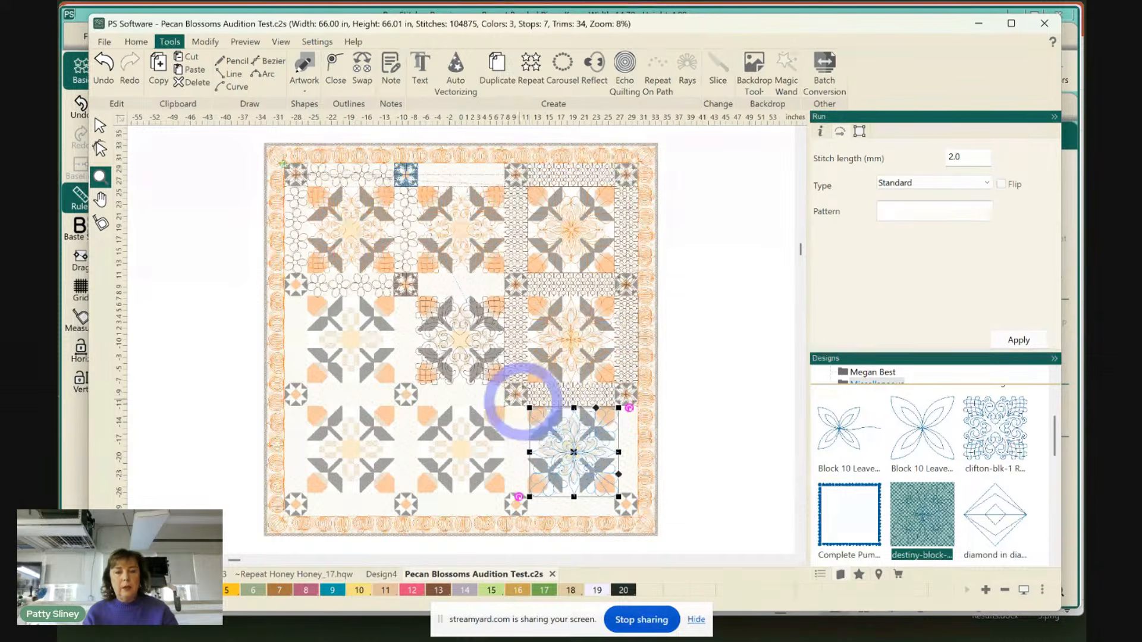
drag(510, 394, 637, 510)
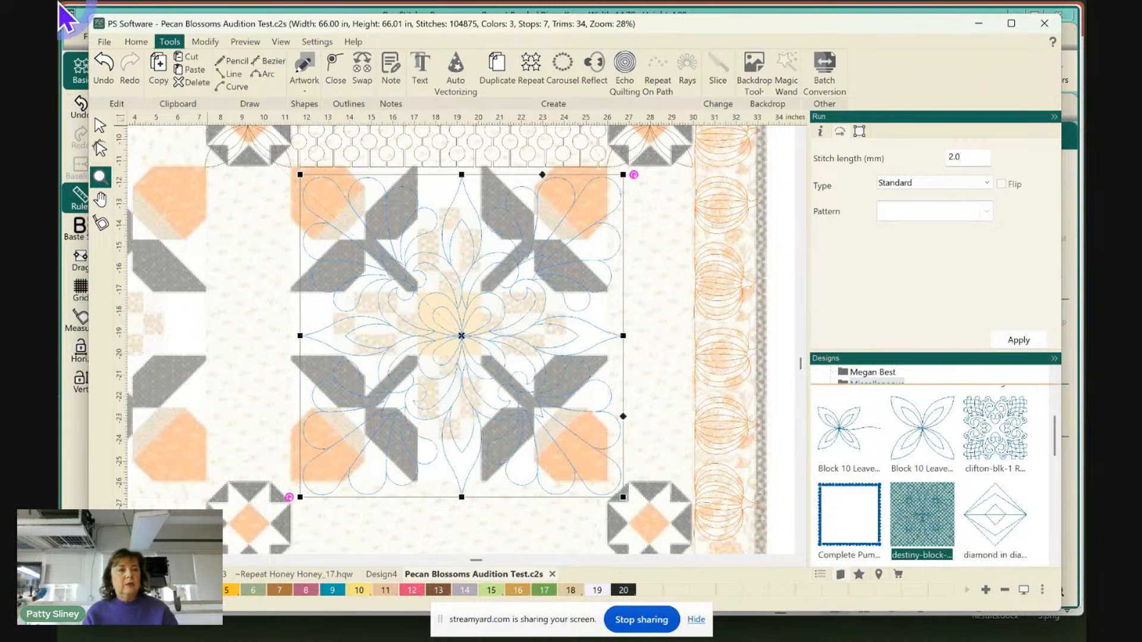
click(100, 125)
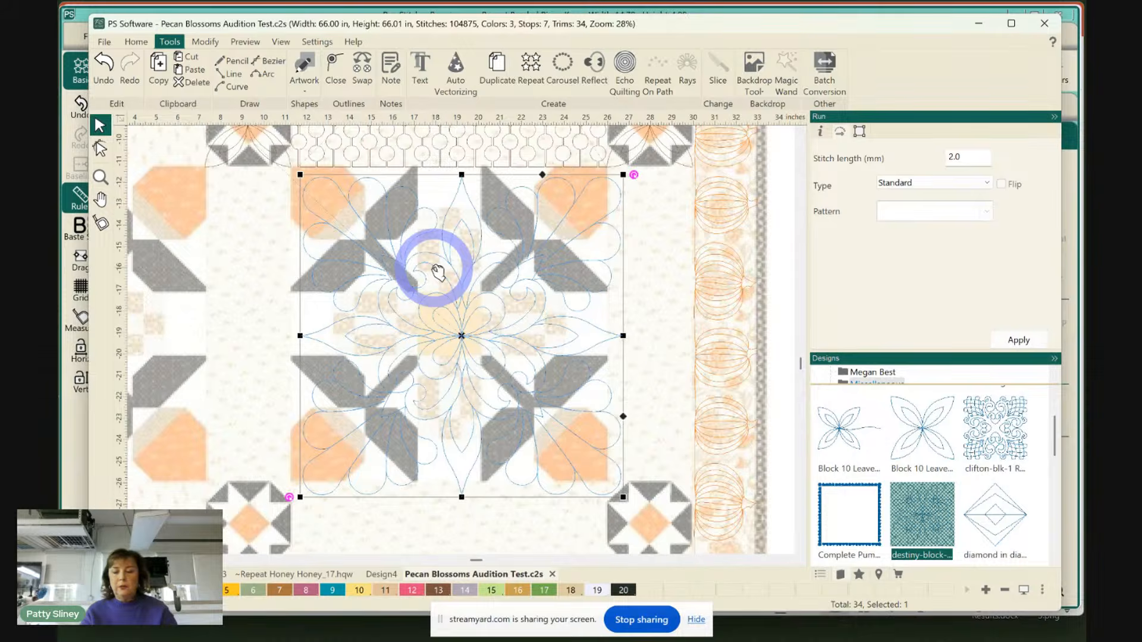
key(ctrl+Up)
key(ctrl+Up)
key(ctrl+Up)
key(ctrl+Up)
key(ctrl+Up)
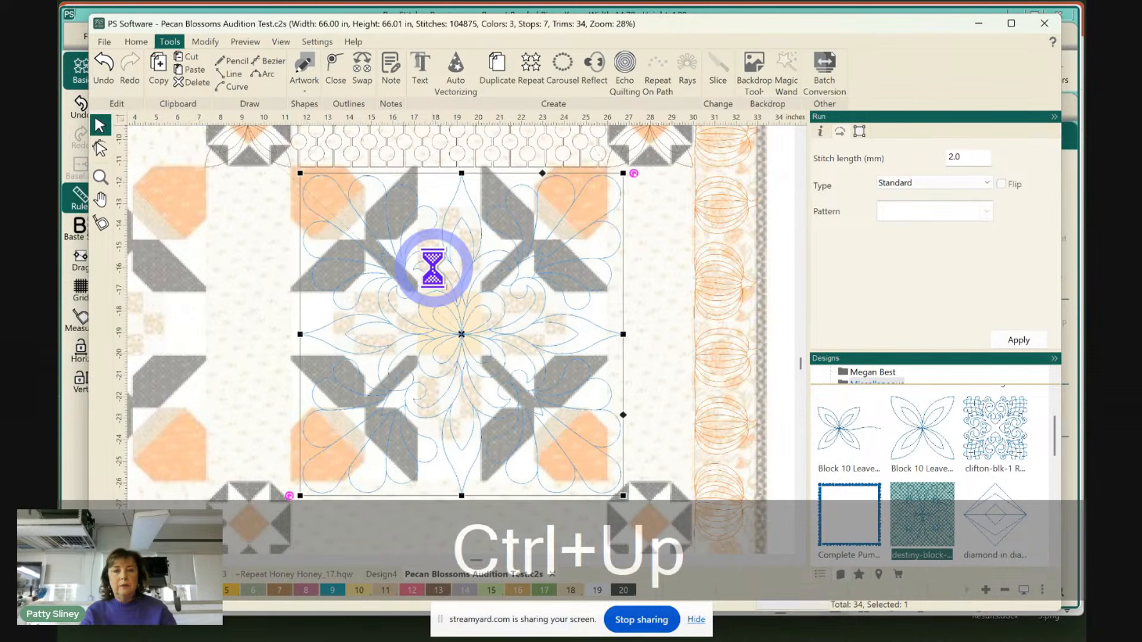
key(ctrl+Up)
key(ctrl+Up)
key(ctrl+Up)
key(ctrl+Up)
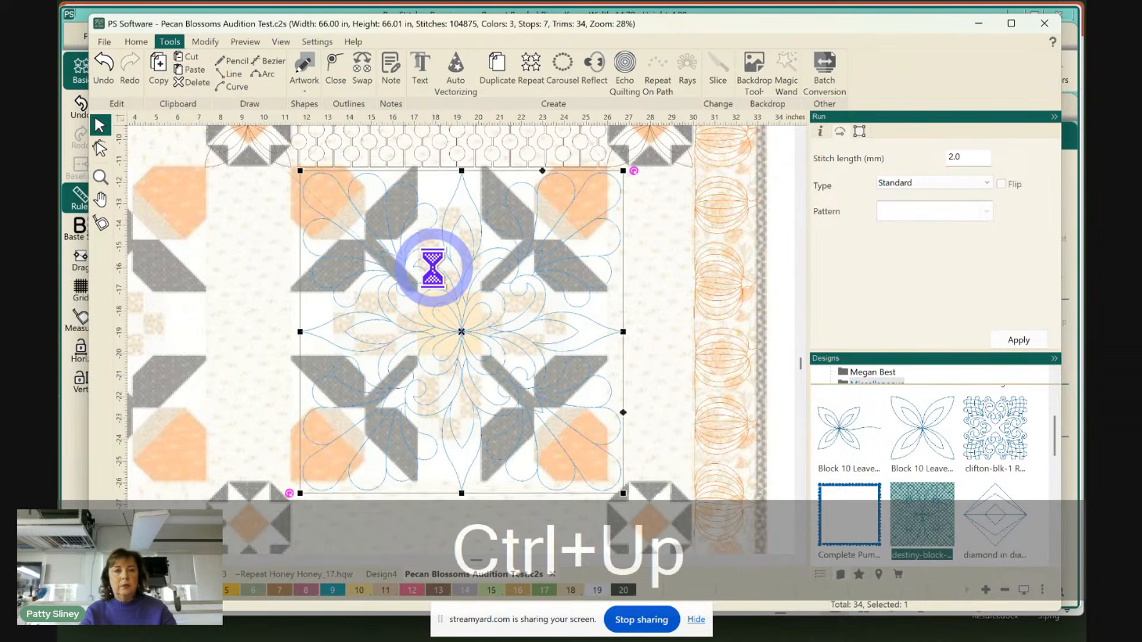
key(ctrl+Up)
key(ctrl+Up)
key(ctrl+Up)
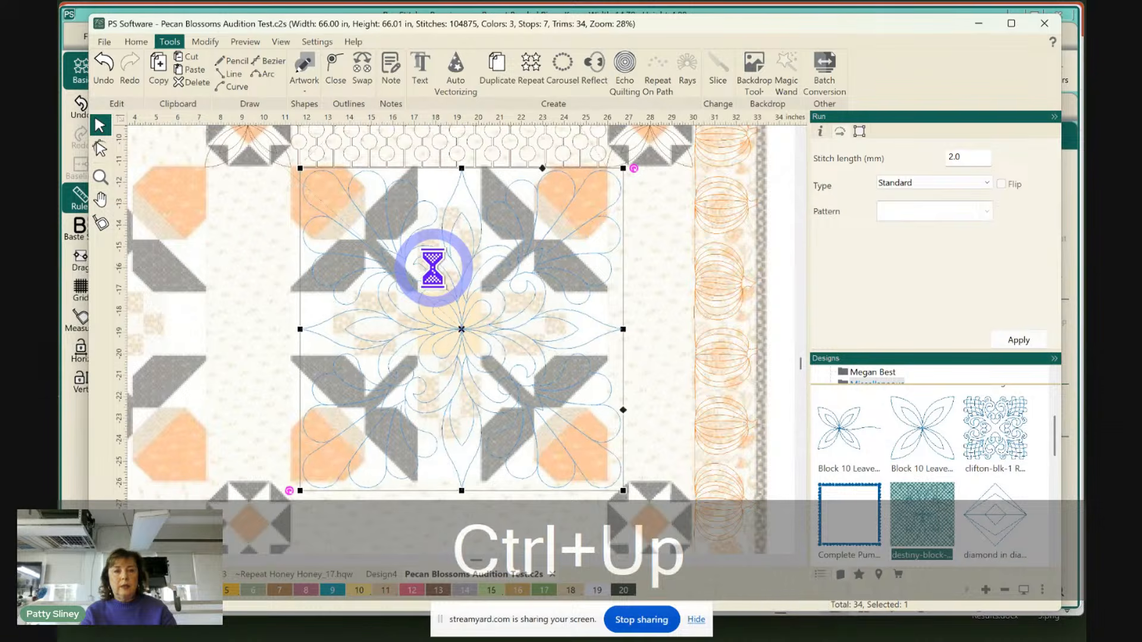
key(ctrl+Left)
key(ctrl+Left)
key(ctrl+Left)
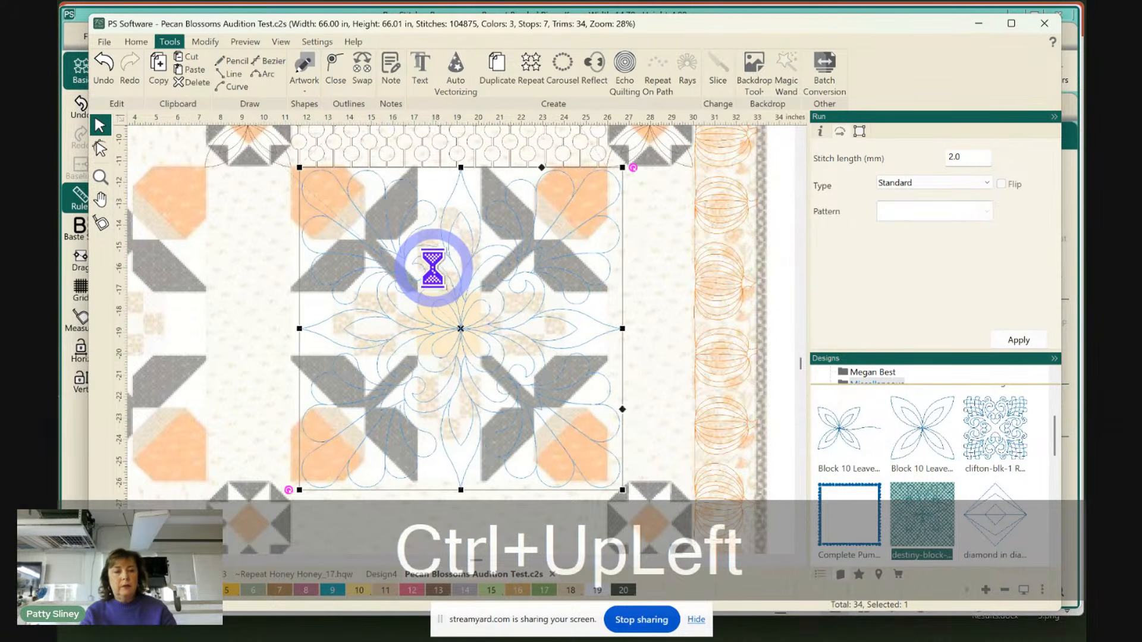
key(ctrl+Left)
key(ctrl+Left)
key(ctrl+Left)
key(ctrl+Left)
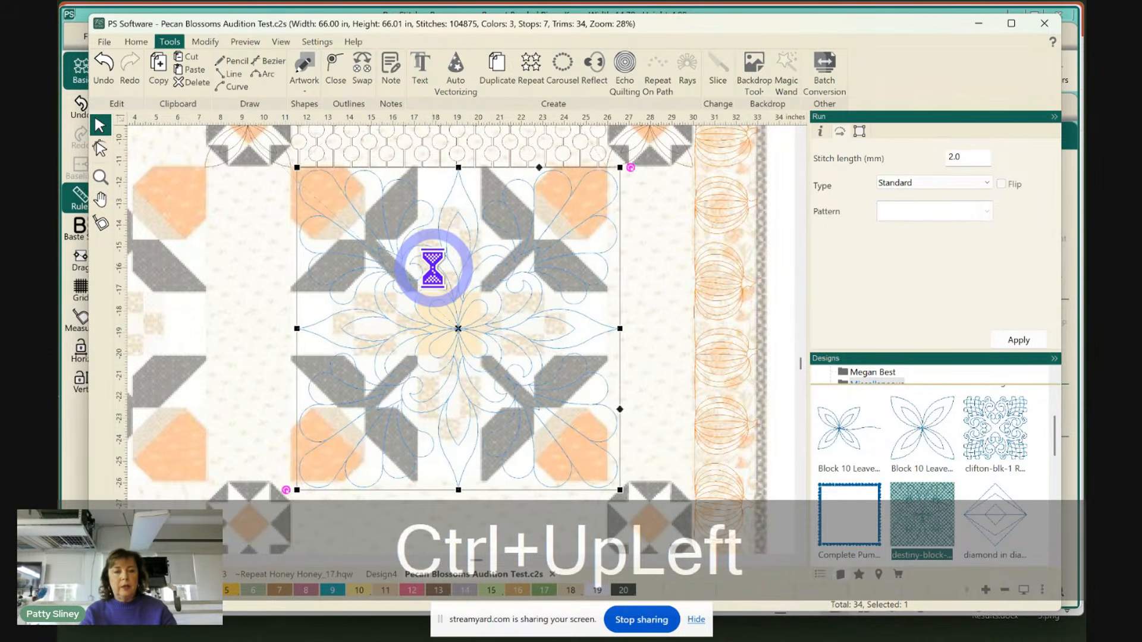
click(452, 365)
drag(451, 366, 446, 360)
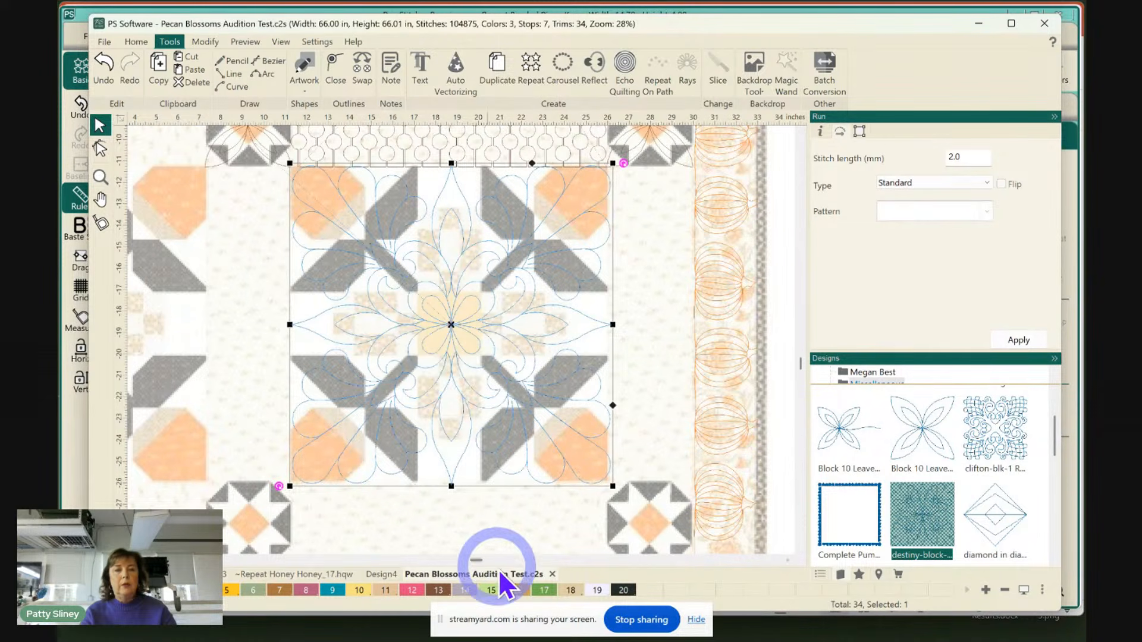
Try thread colors 13 and 20 on the destiny block design to compare how they look on the quilt
click(438, 591)
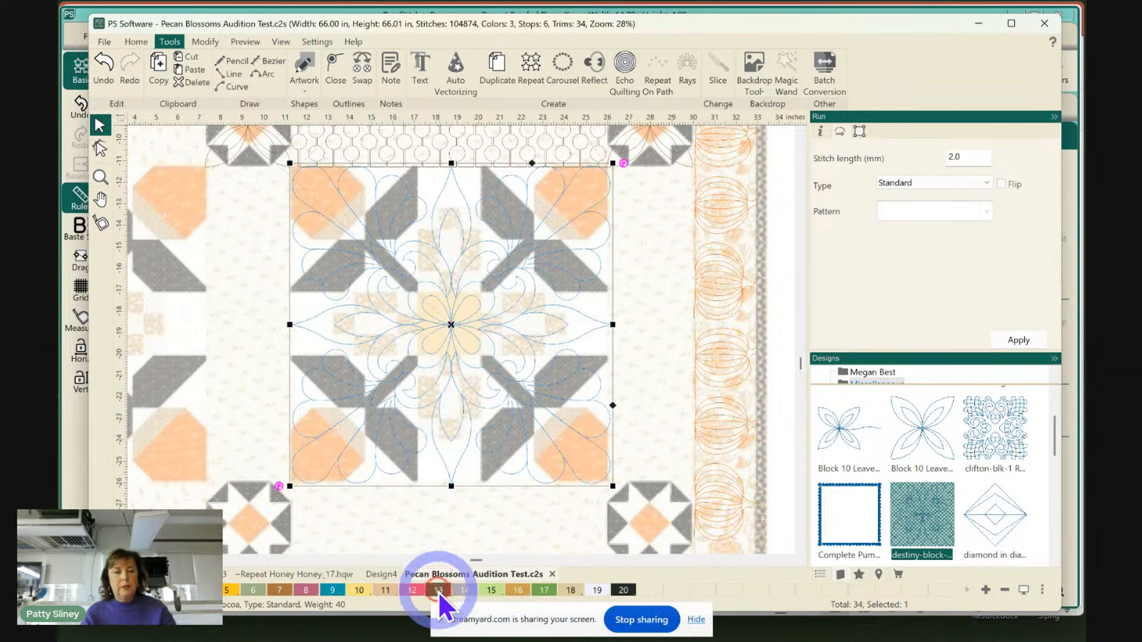
click(684, 378)
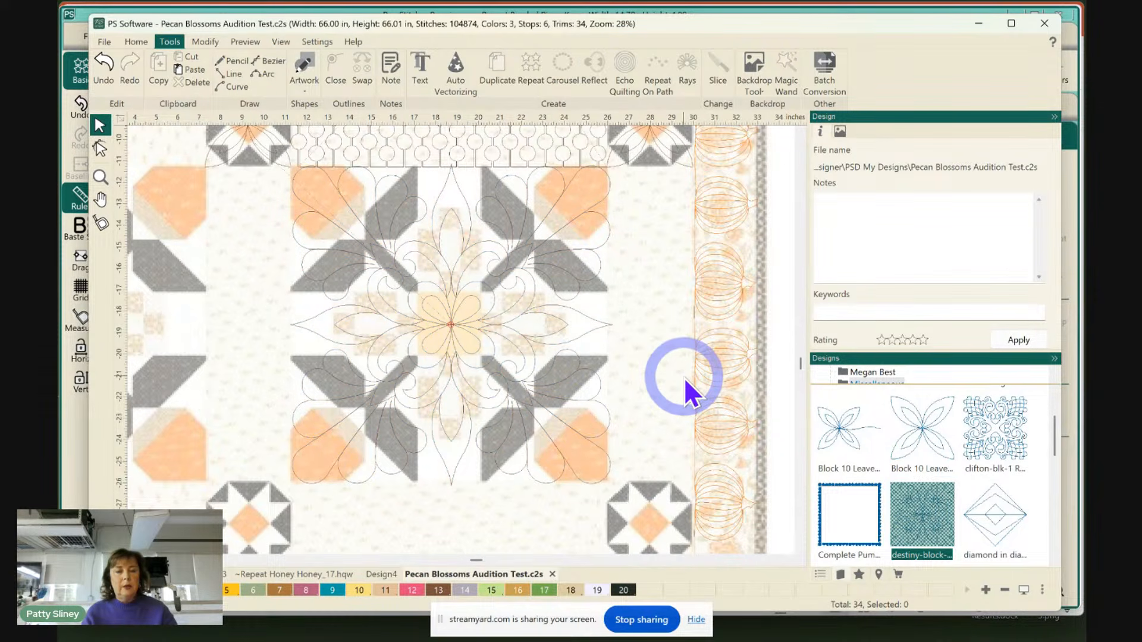
click(503, 344)
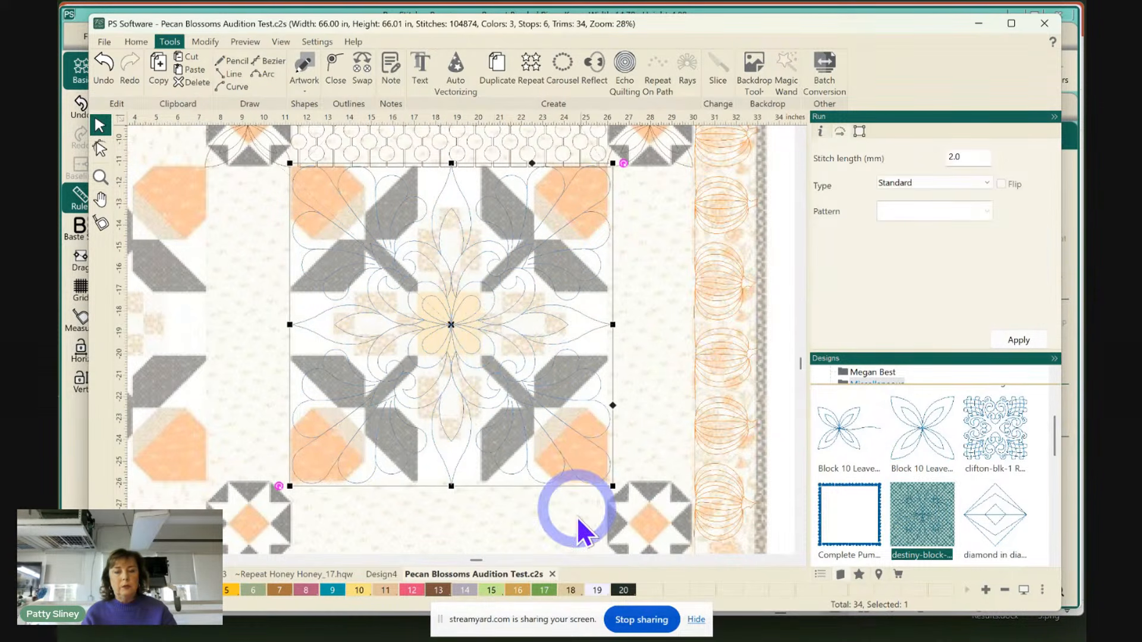
click(622, 590)
click(652, 404)
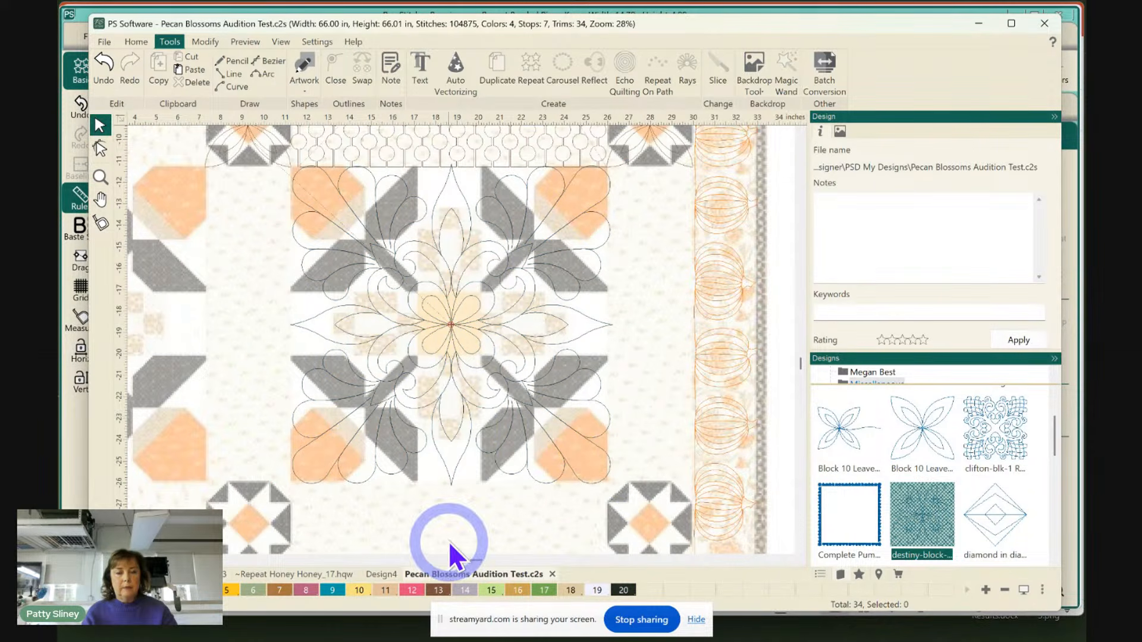
Set the destiny block design's thread color to brown color 13
click(459, 427)
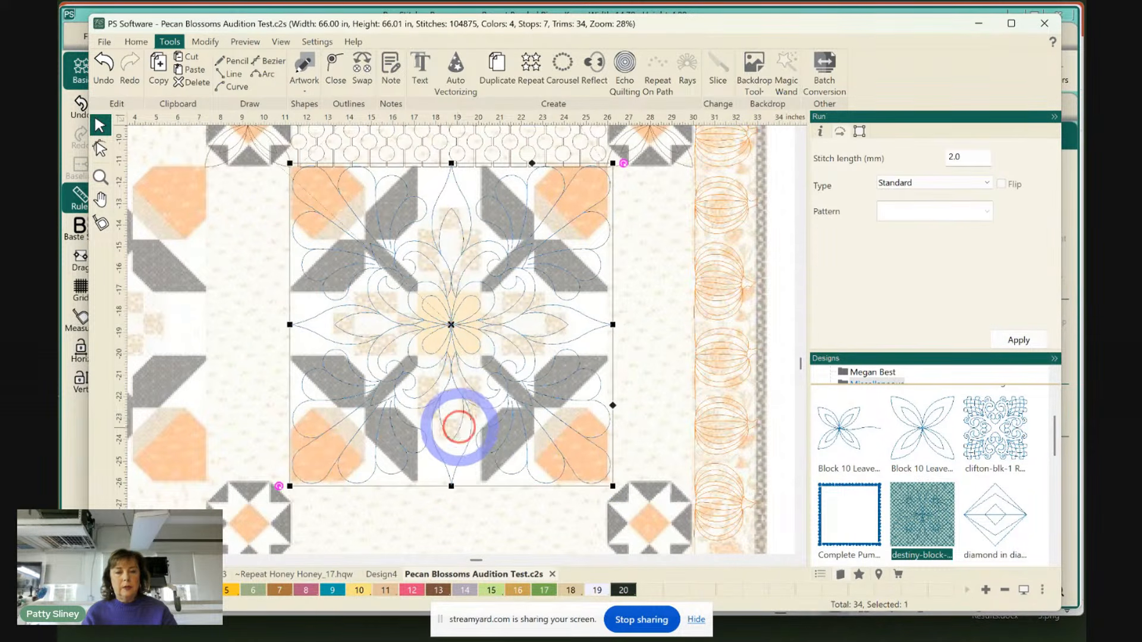
click(438, 590)
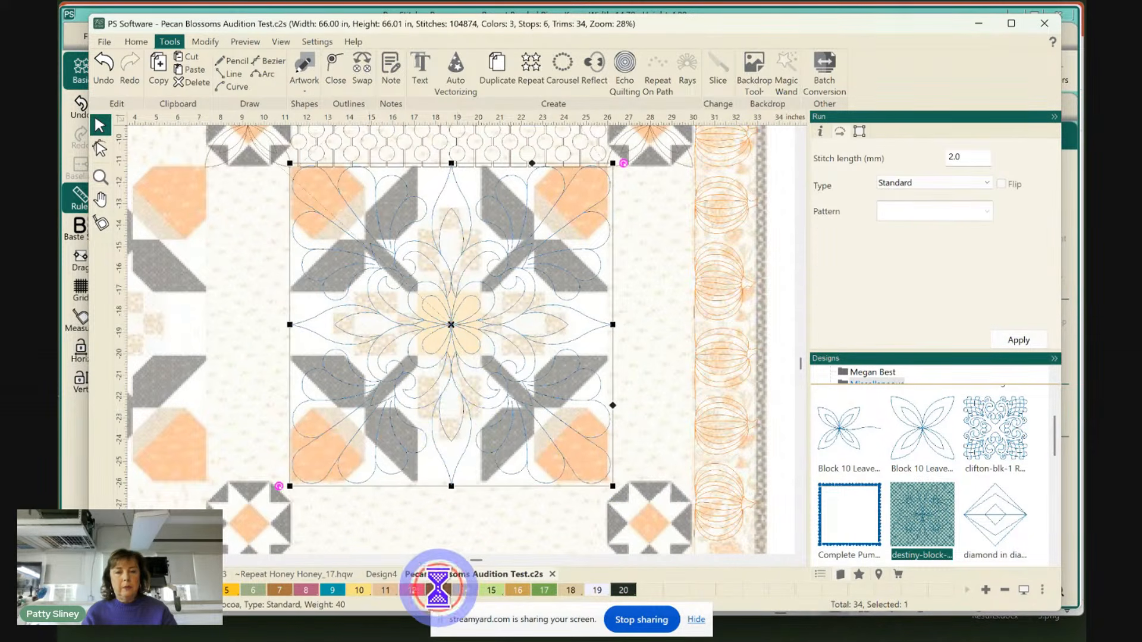
click(674, 434)
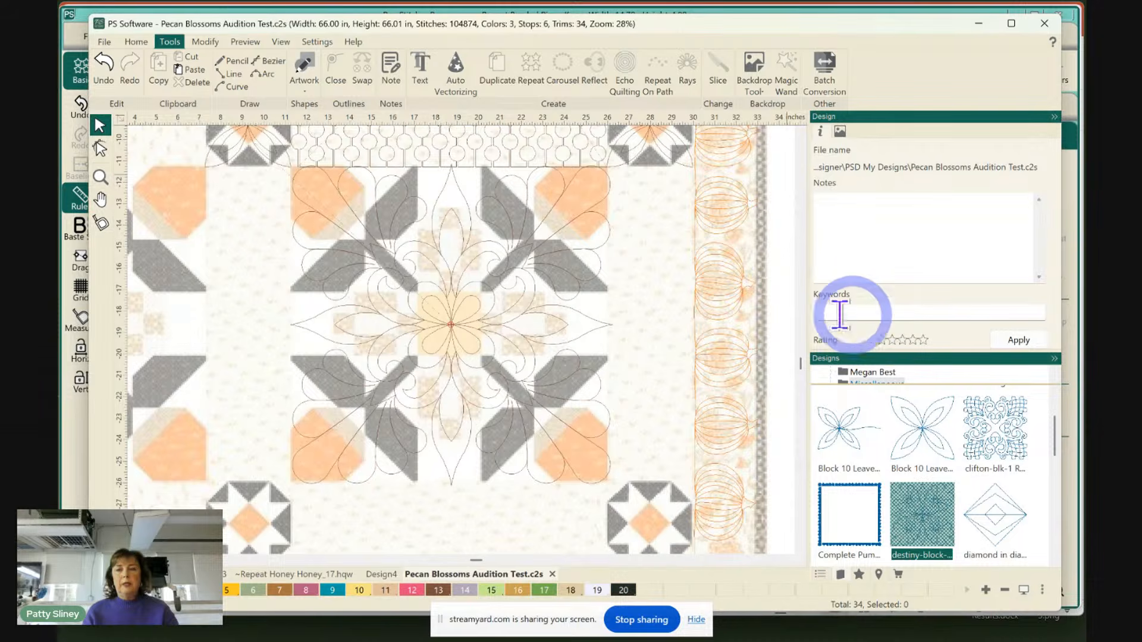
Examine the block, sashing, cornerstone and border designs along the quilt's top row from one side to the other
click(800, 132)
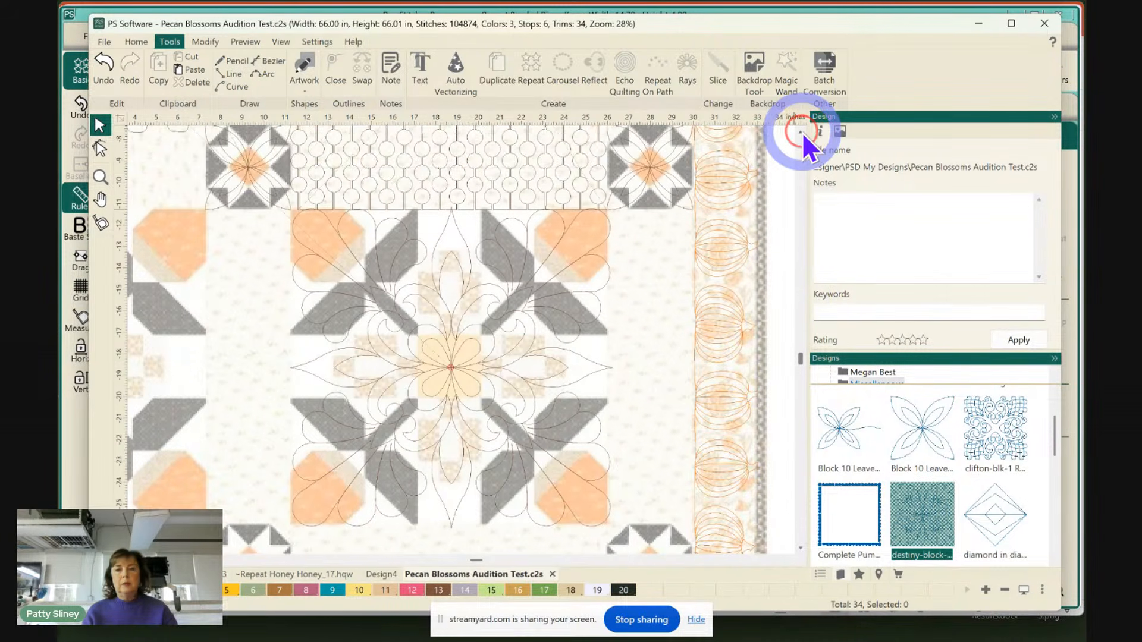
drag(802, 133, 802, 133)
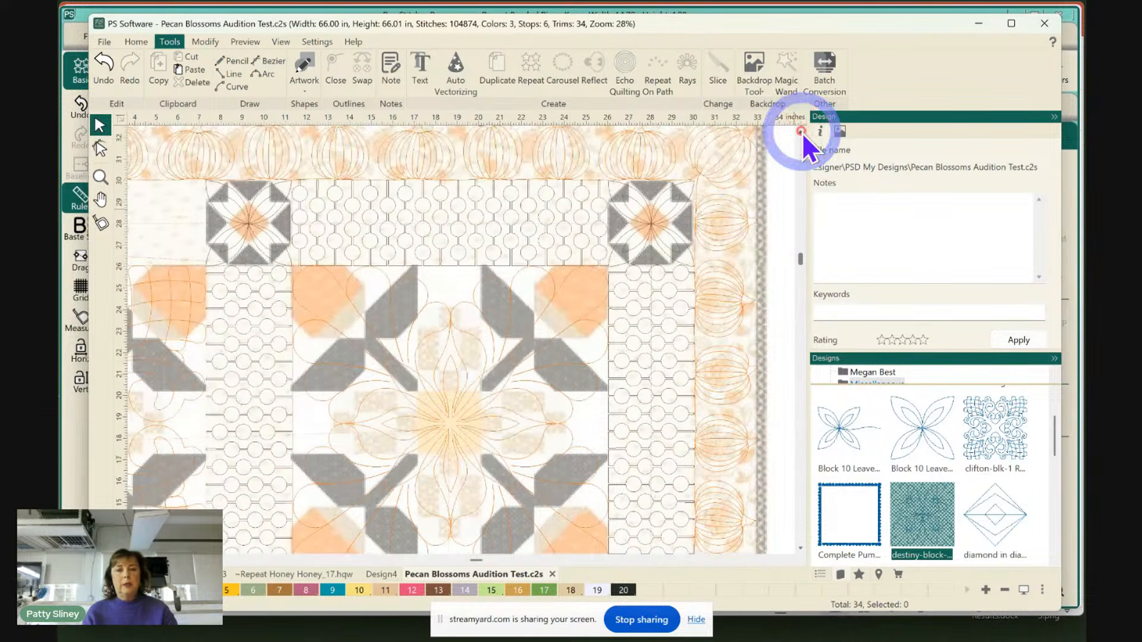
drag(135, 560, 135, 561)
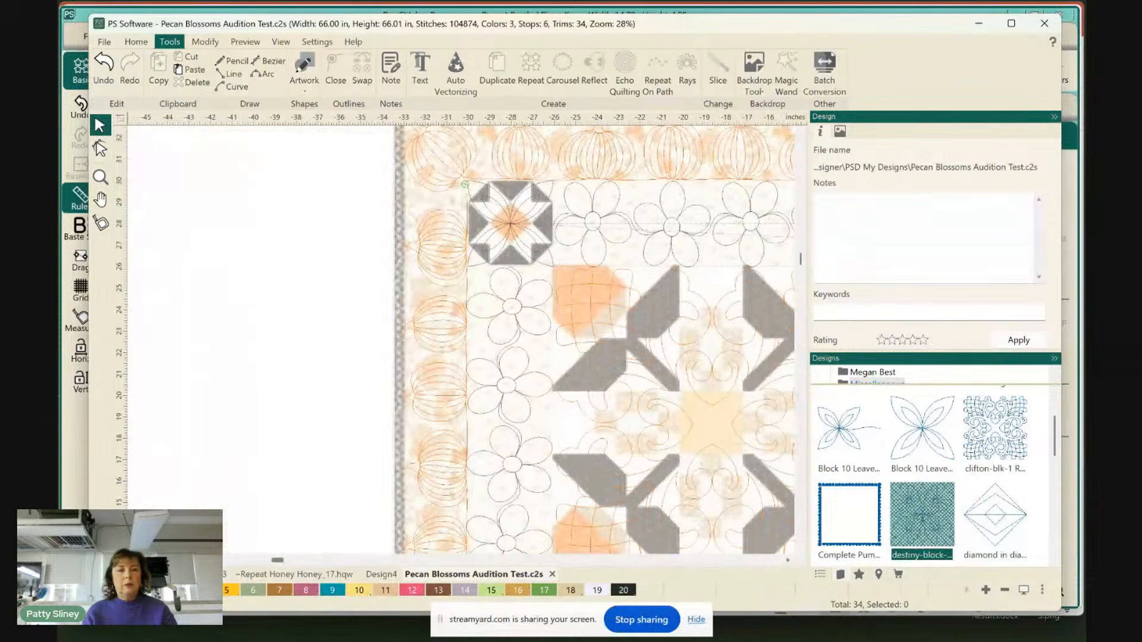
drag(785, 563, 783, 560)
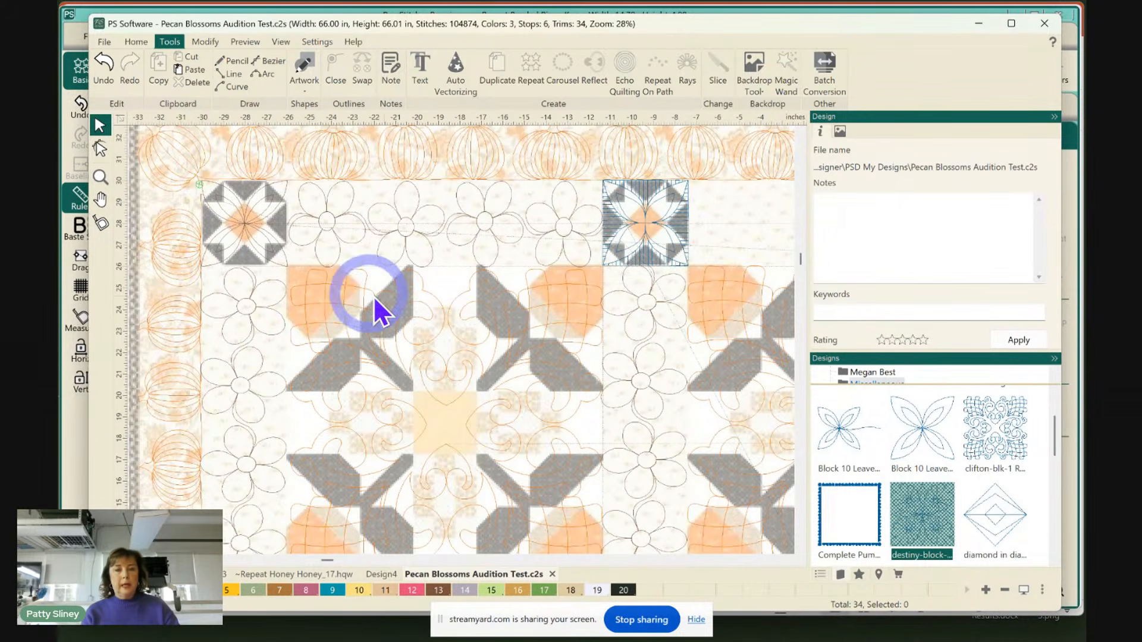
click(789, 561)
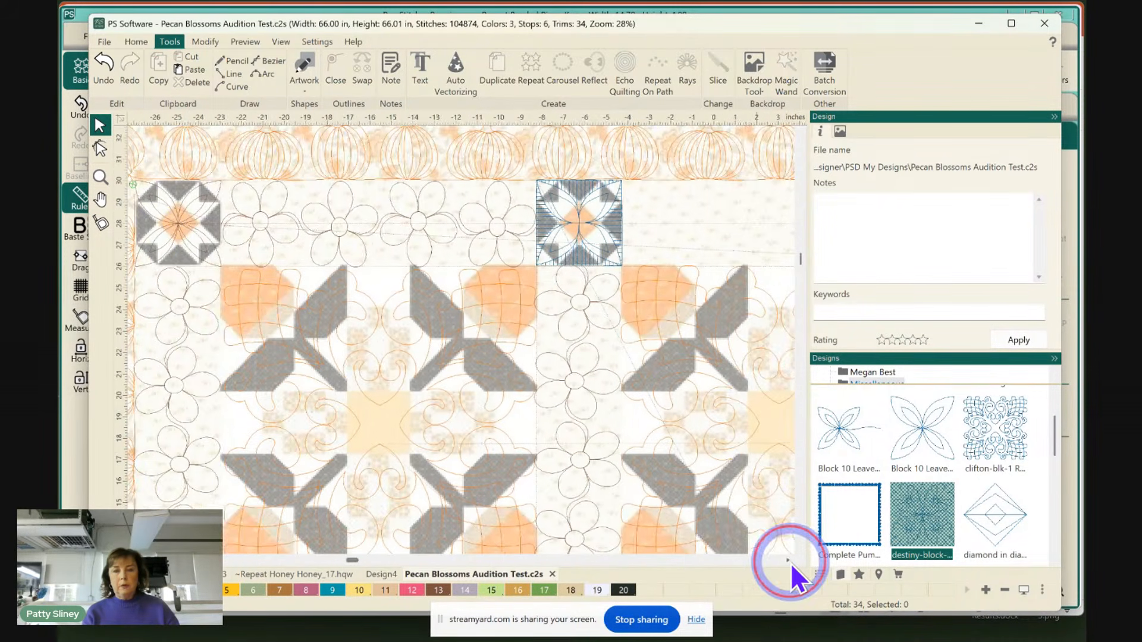
click(789, 561)
click(788, 561)
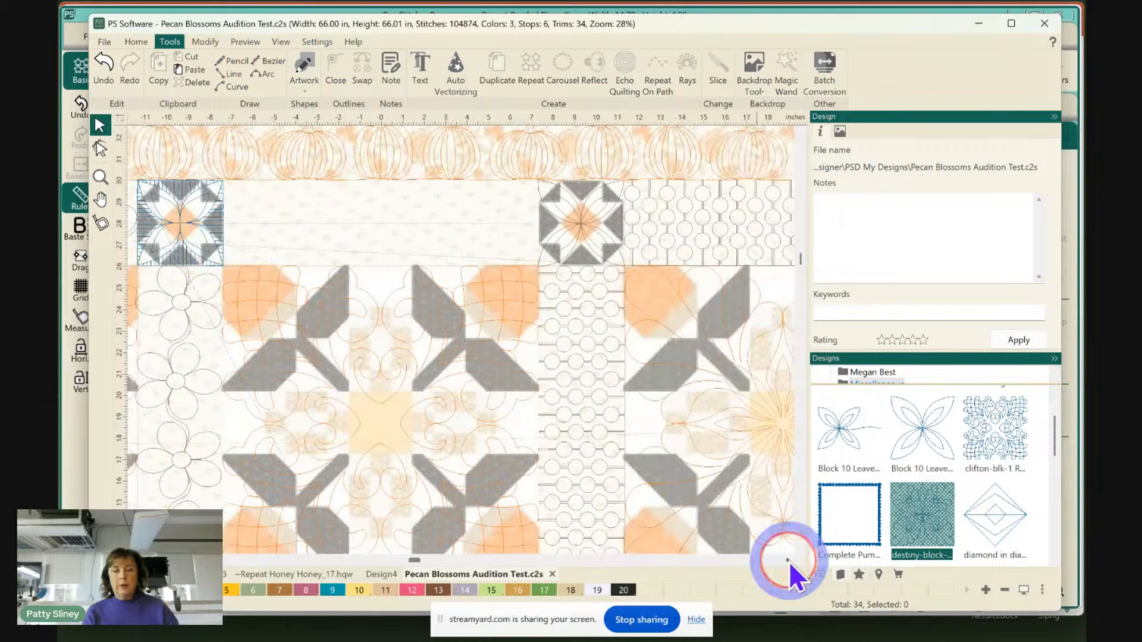
click(789, 561)
click(789, 561)
click(788, 561)
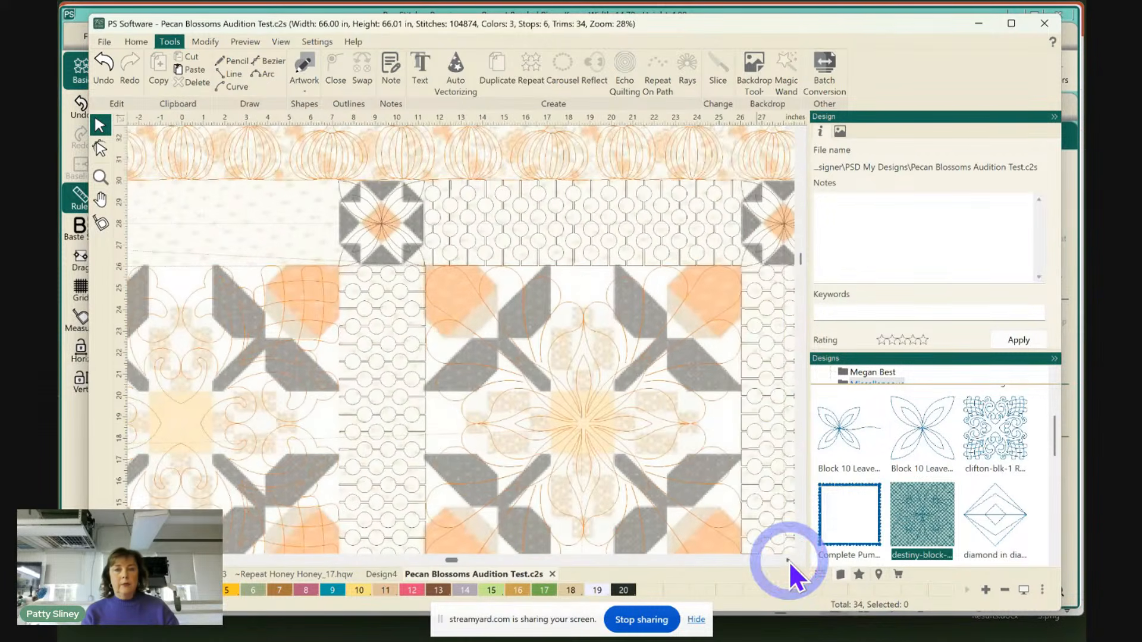
Check the rest of the quilt's top row, switch to the StreamYard studio and read the latest viewer comments
click(789, 561)
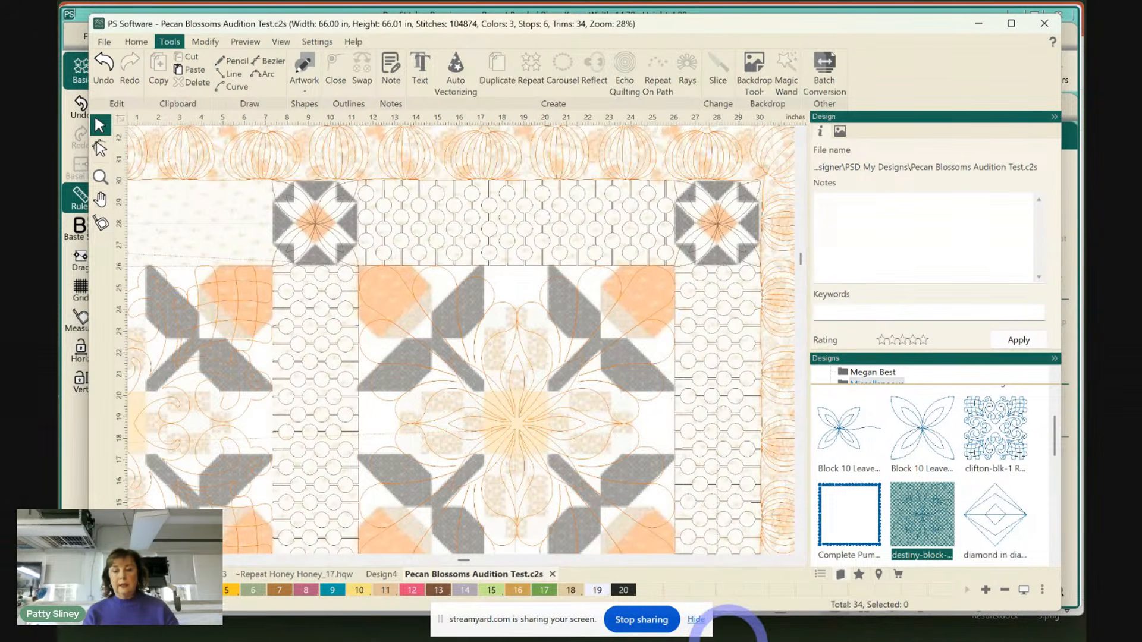
mouse_move(768, 639)
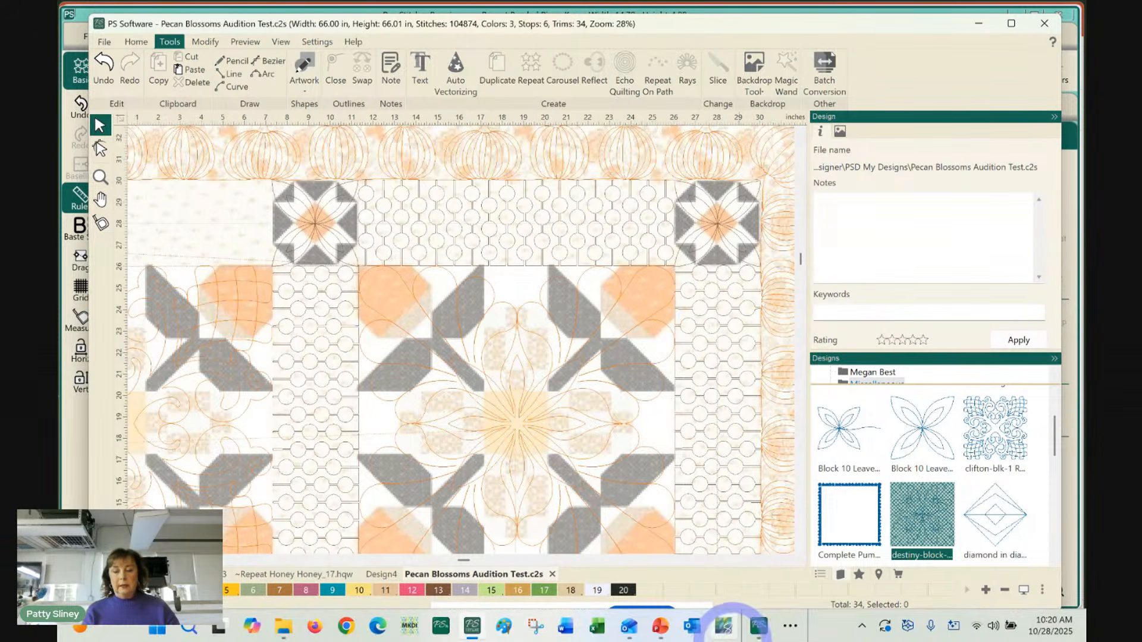
click(790, 622)
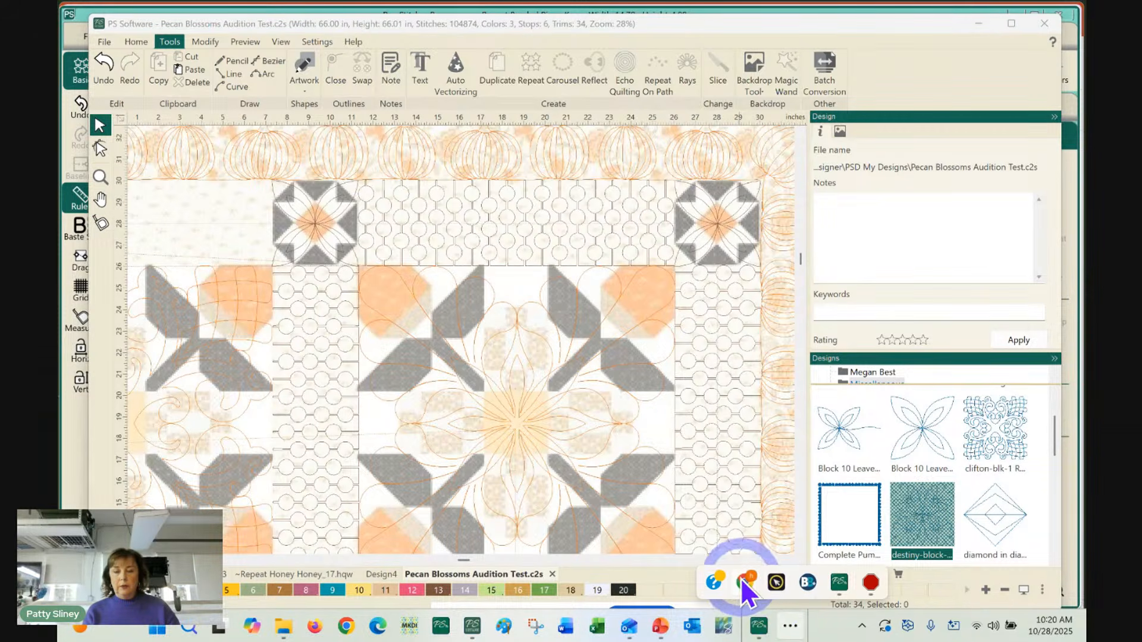
mouse_move(744, 586)
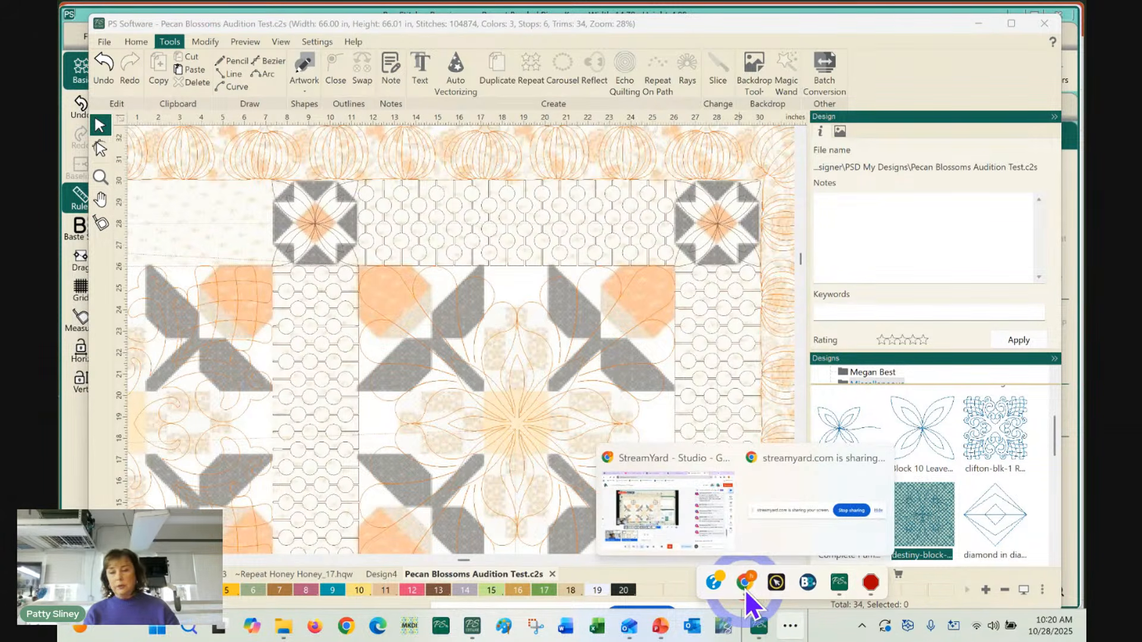
click(666, 545)
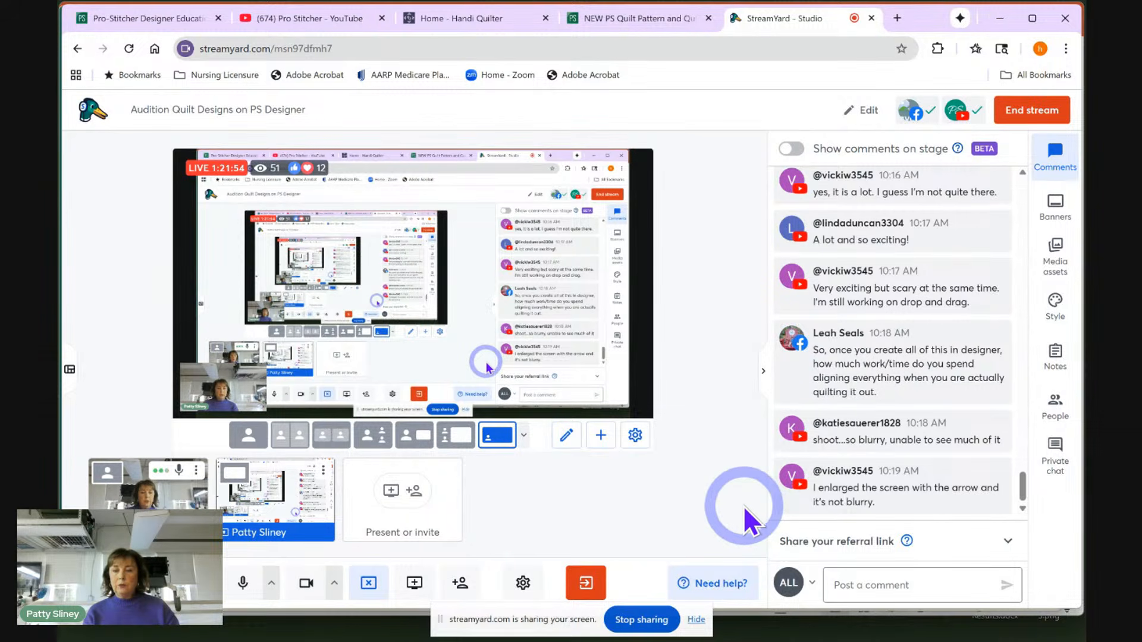
mouse_move(941, 479)
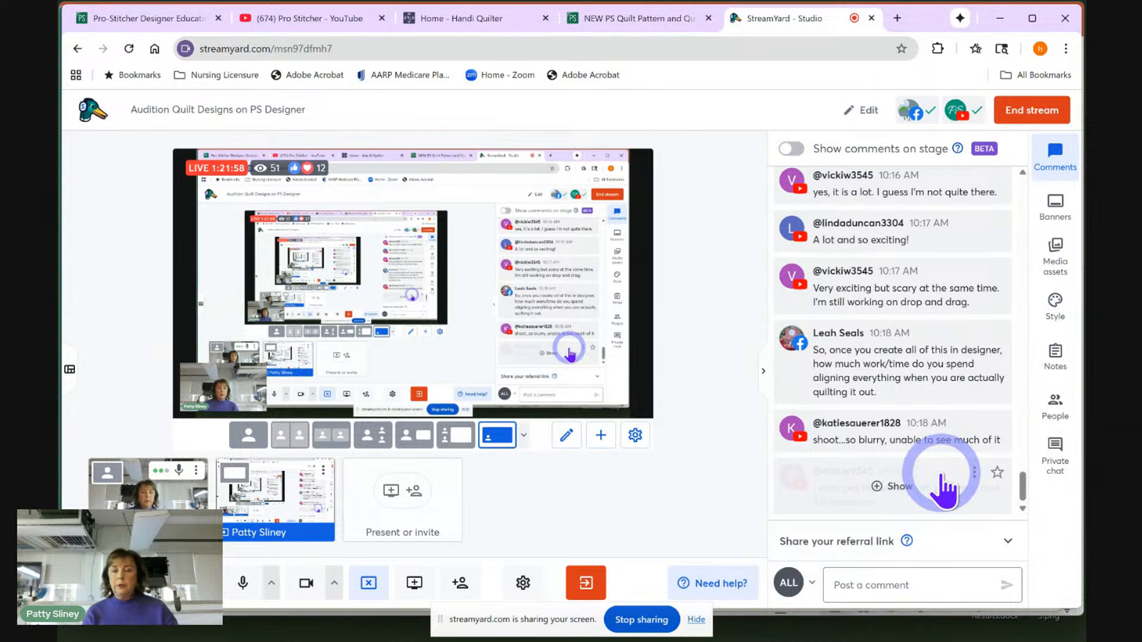
click(946, 486)
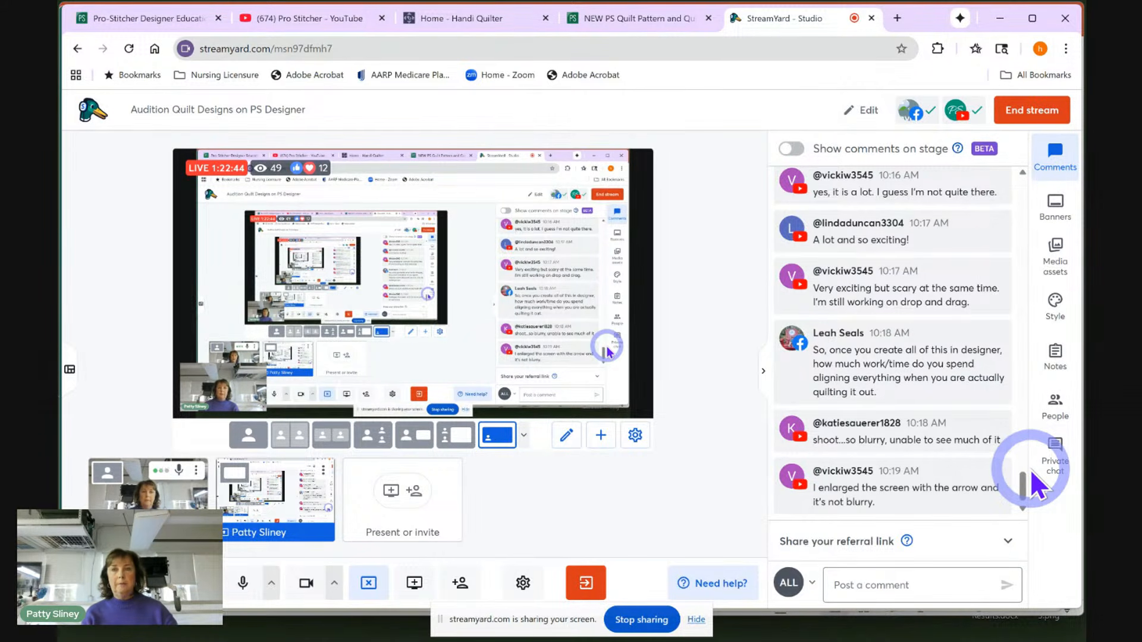
Switch from the StreamYard studio to Pro-Stitcher Premium to view the Repeat Beaded Piano Keys design
mouse_move(1017, 486)
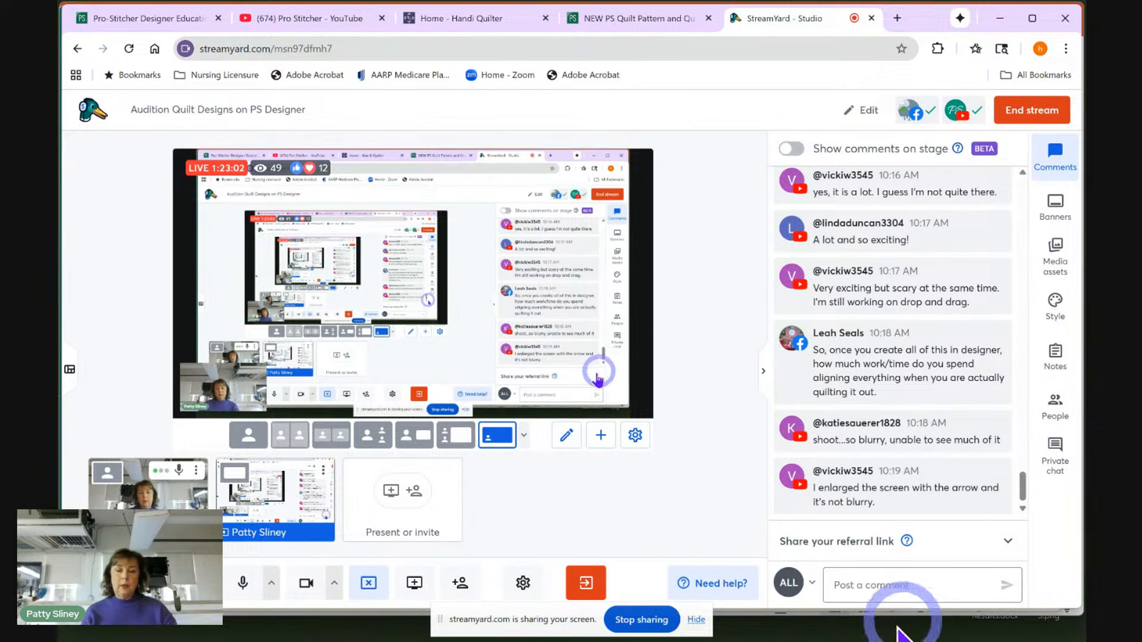
mouse_move(837, 638)
click(790, 626)
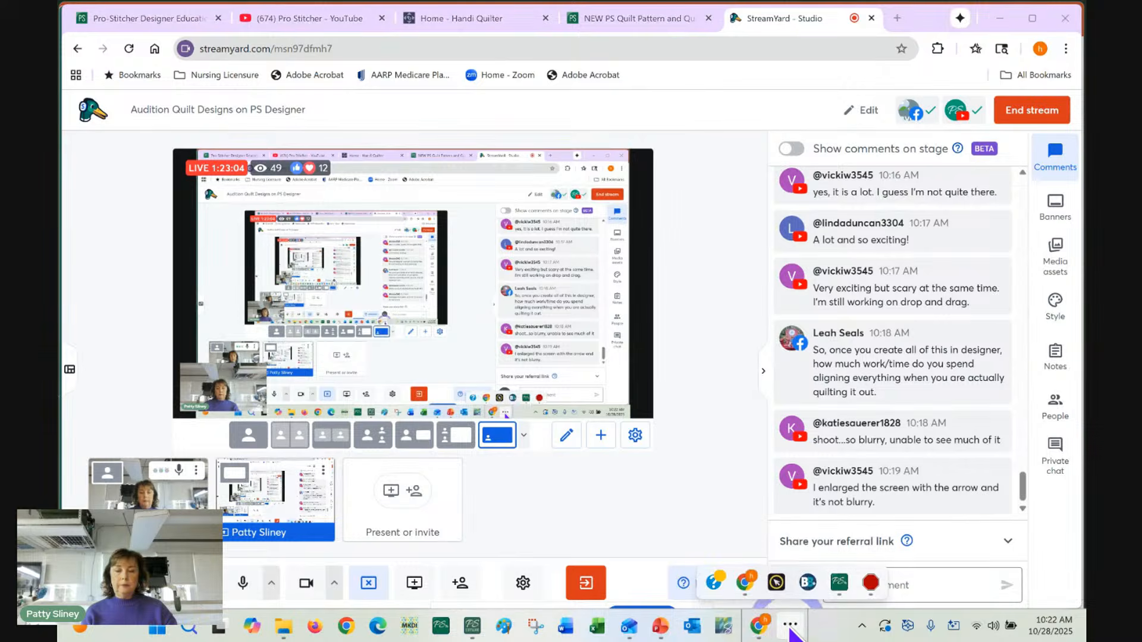
click(838, 583)
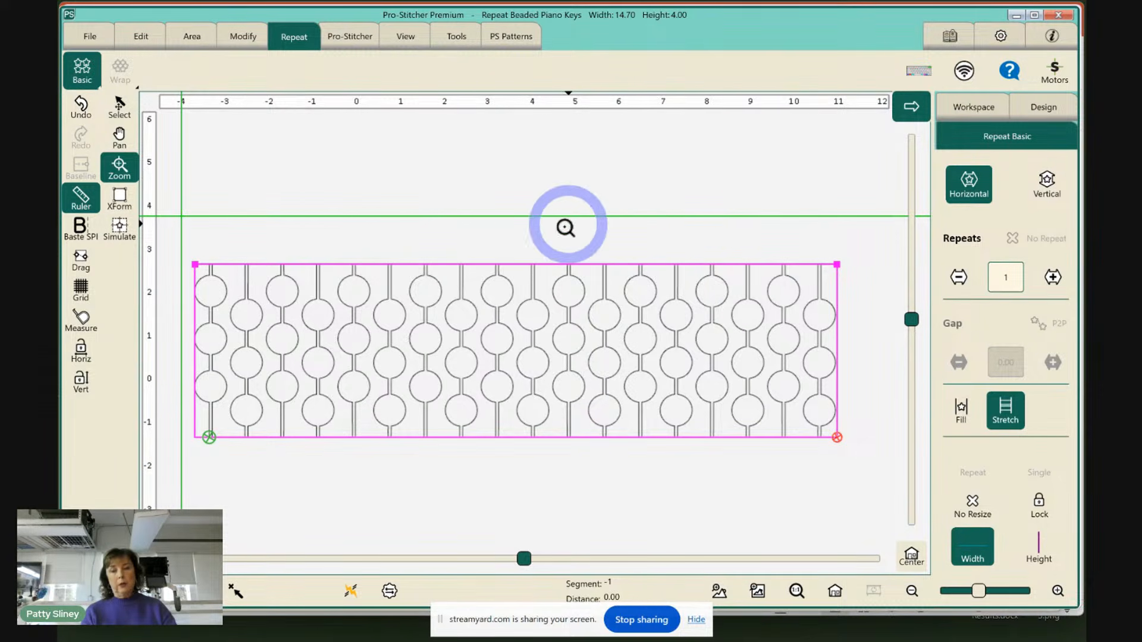
Return to the StreamYard studio and read the new viewer comments
mouse_move(734, 636)
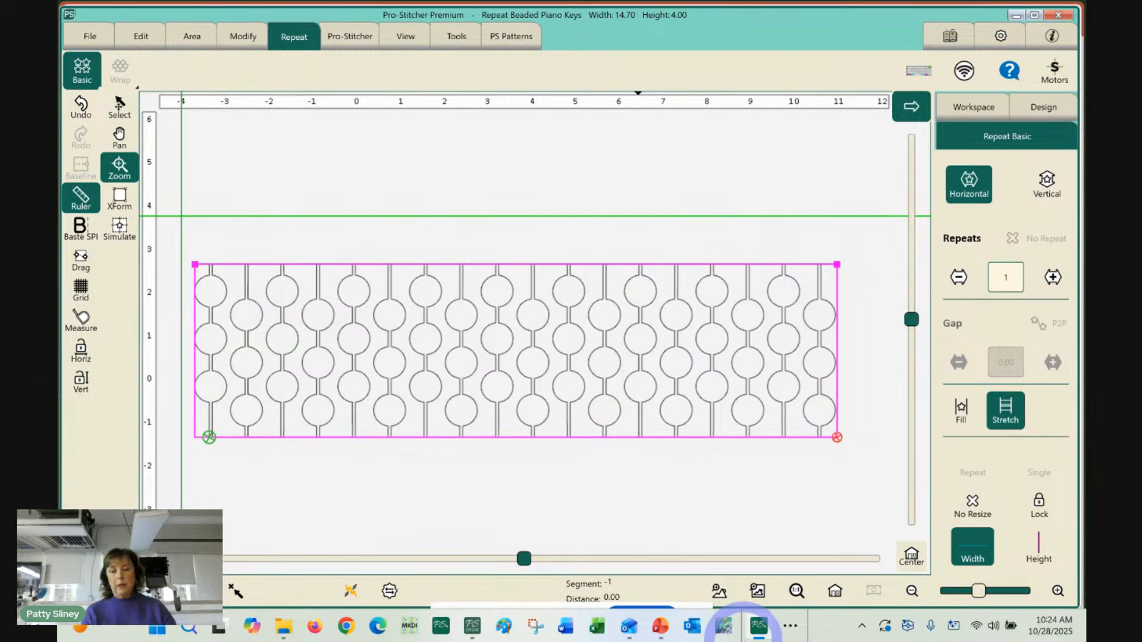
click(790, 625)
mouse_move(754, 585)
click(657, 509)
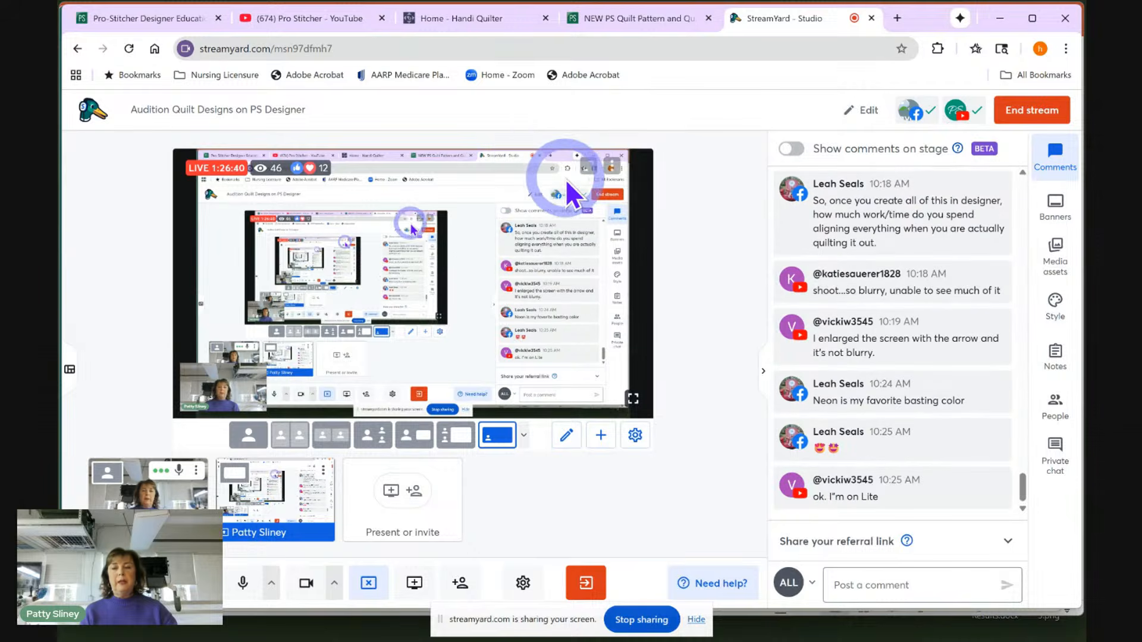
mouse_move(888, 227)
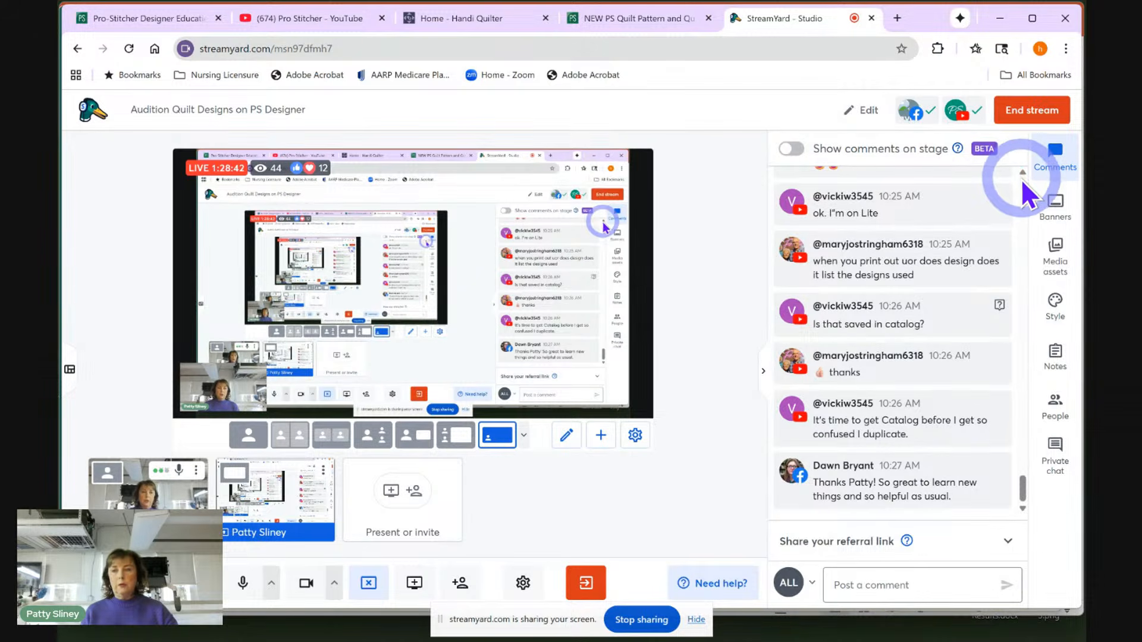
Find the earlier comment asking how to change the view of design files and show it on the stream
drag(1022, 497, 1036, 433)
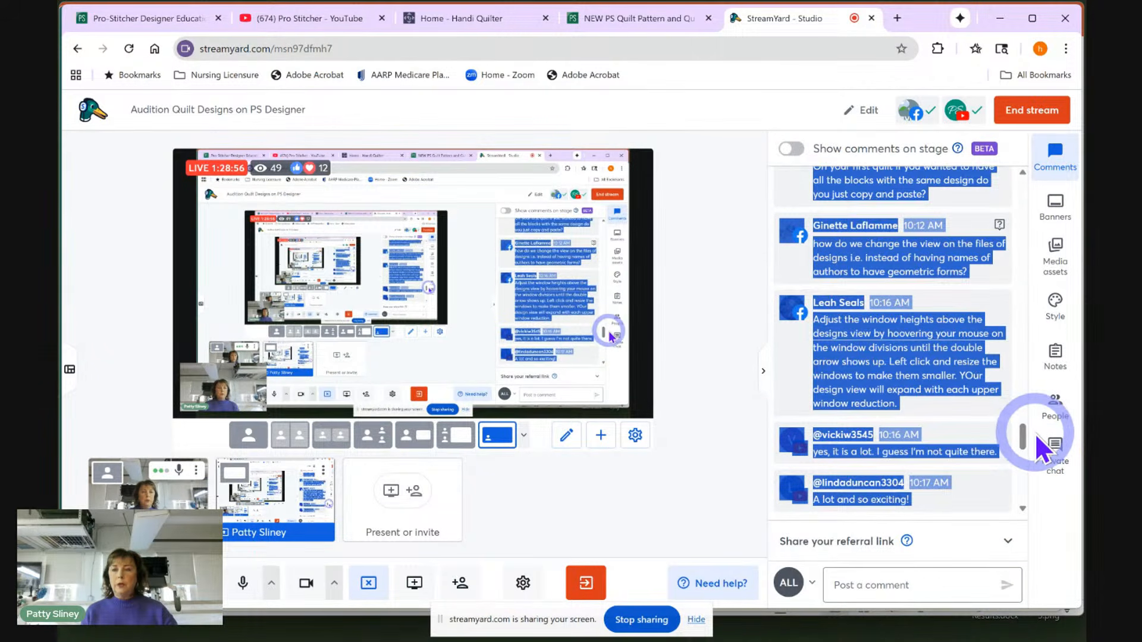
mouse_move(994, 305)
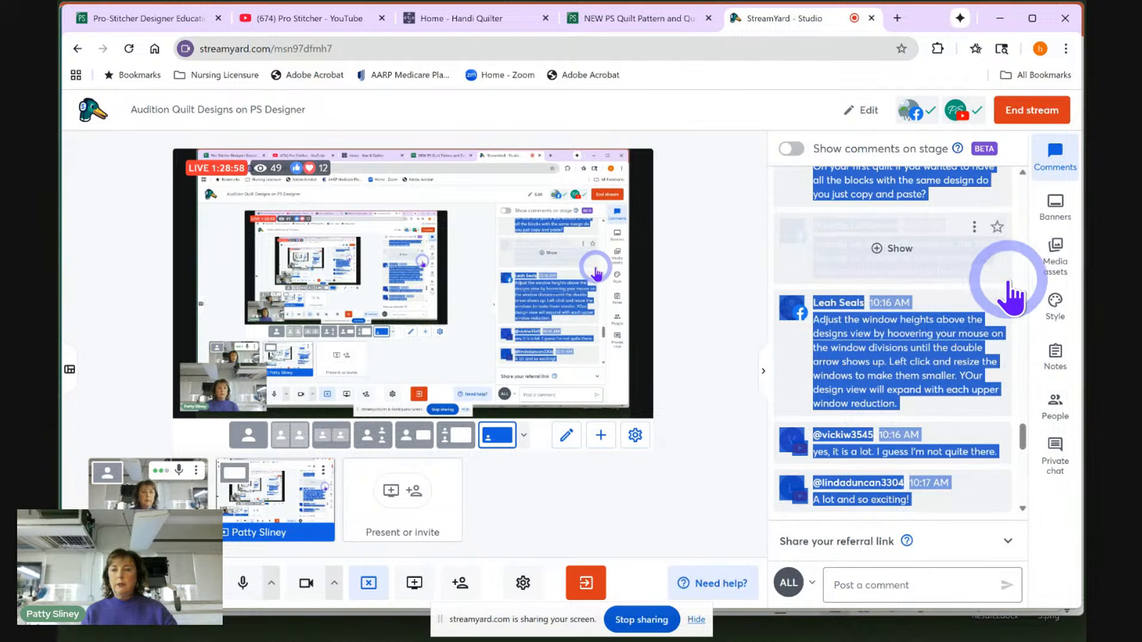
click(992, 271)
mouse_move(980, 375)
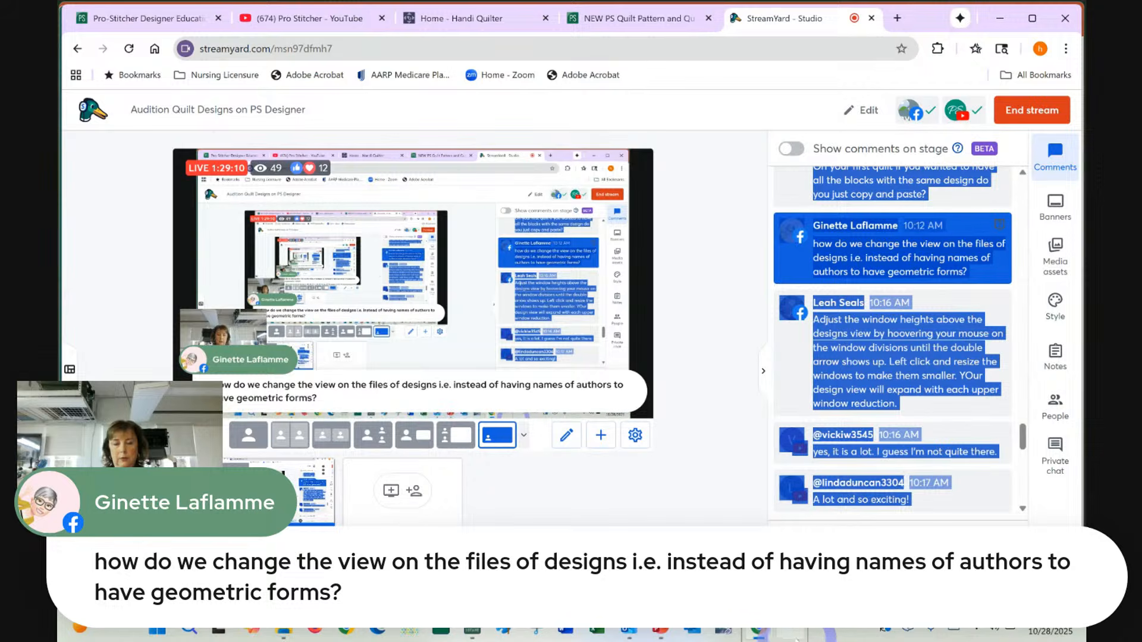
click(288, 636)
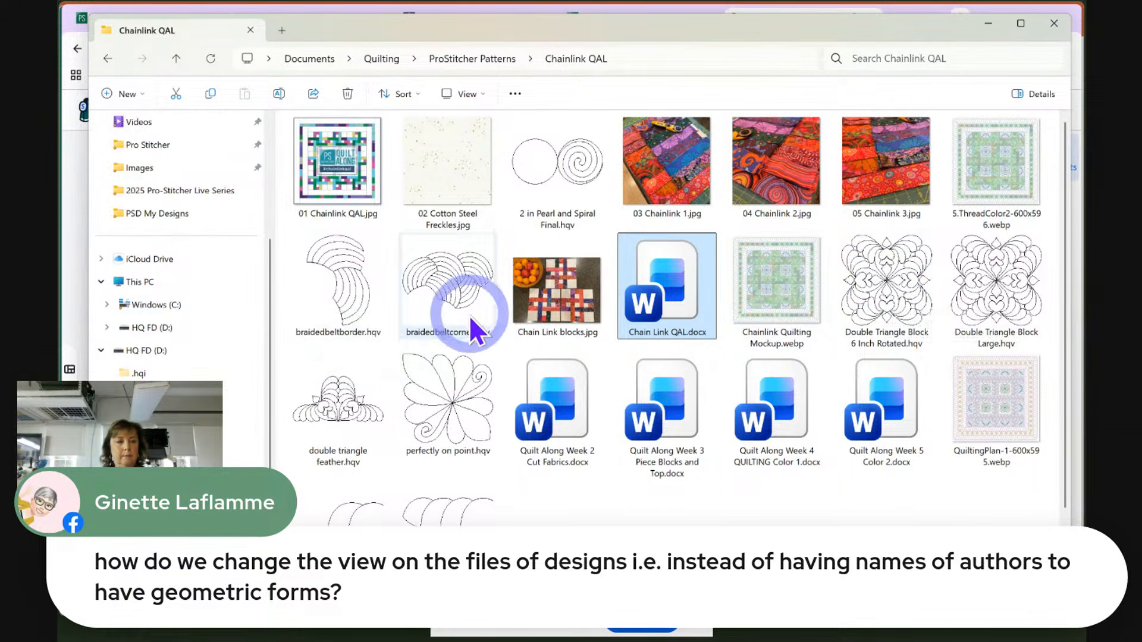
click(107, 305)
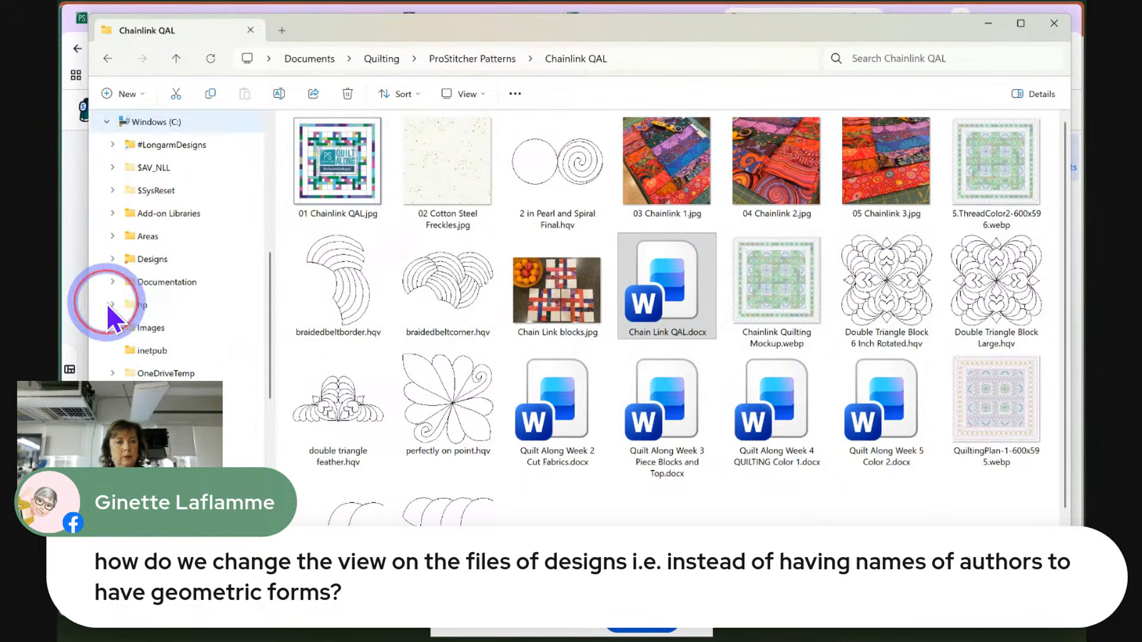
click(111, 260)
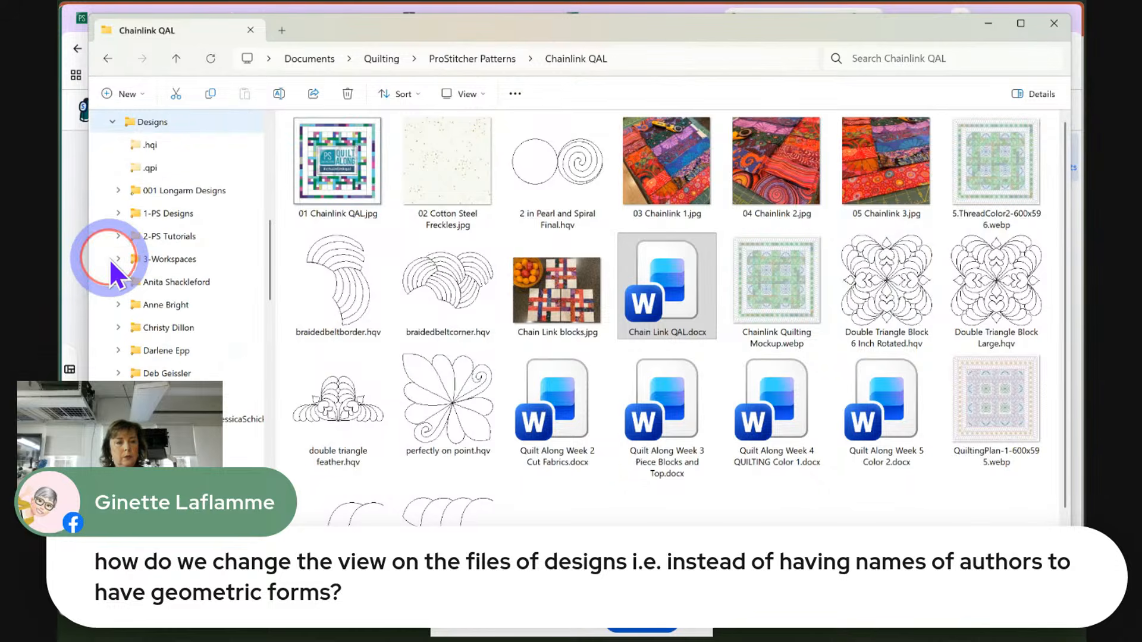
click(149, 305)
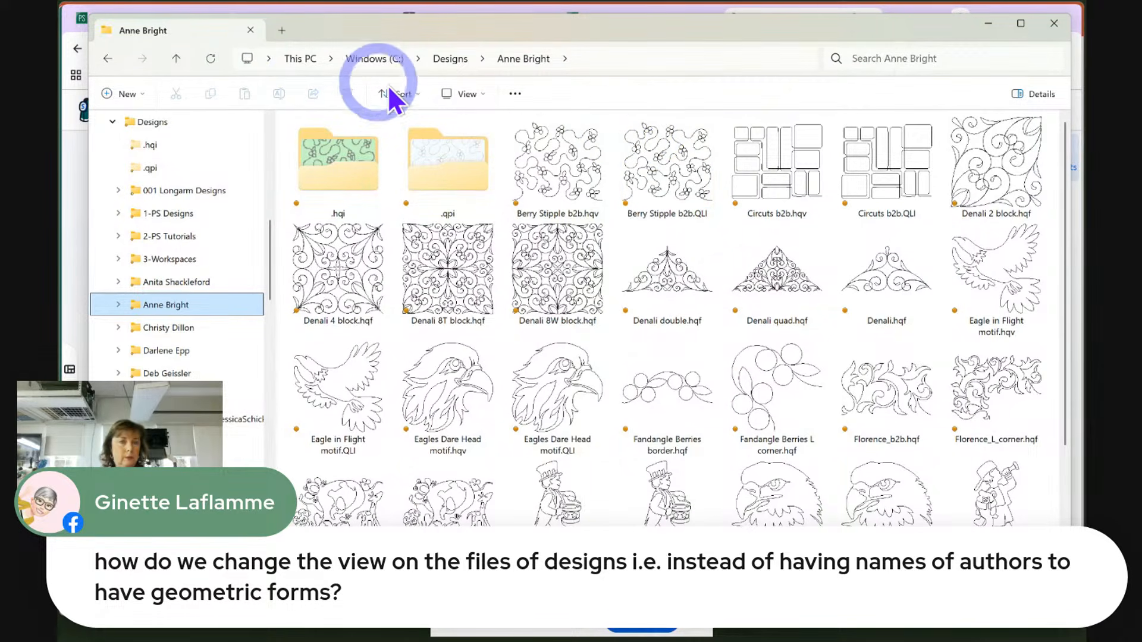
Try the Details layout on the design files and go back to Extra large icons
click(484, 95)
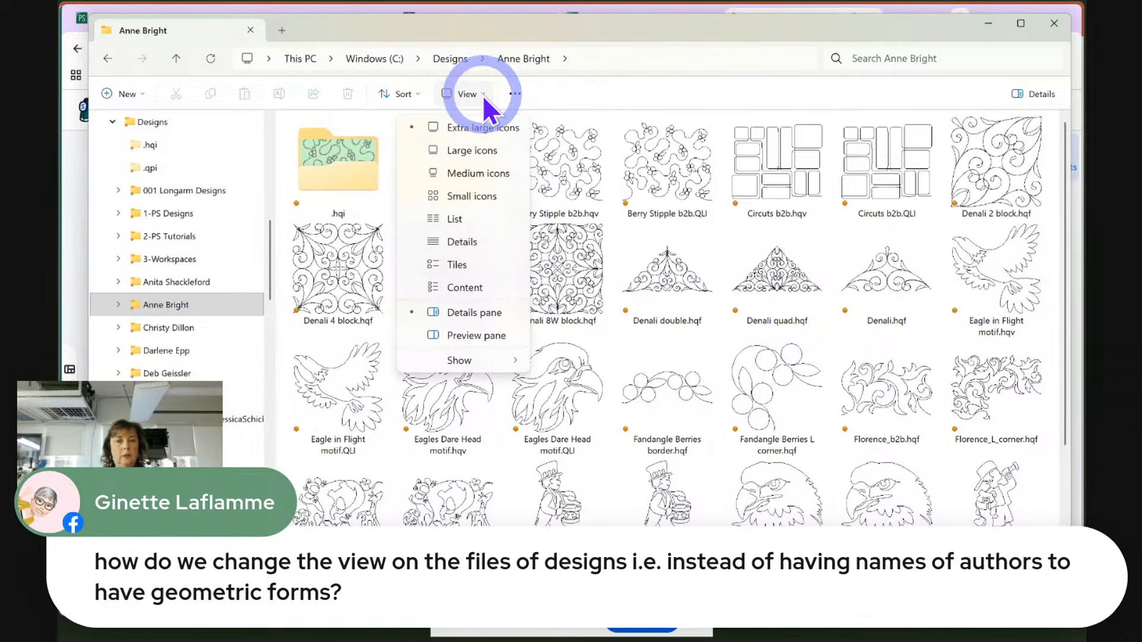
click(476, 245)
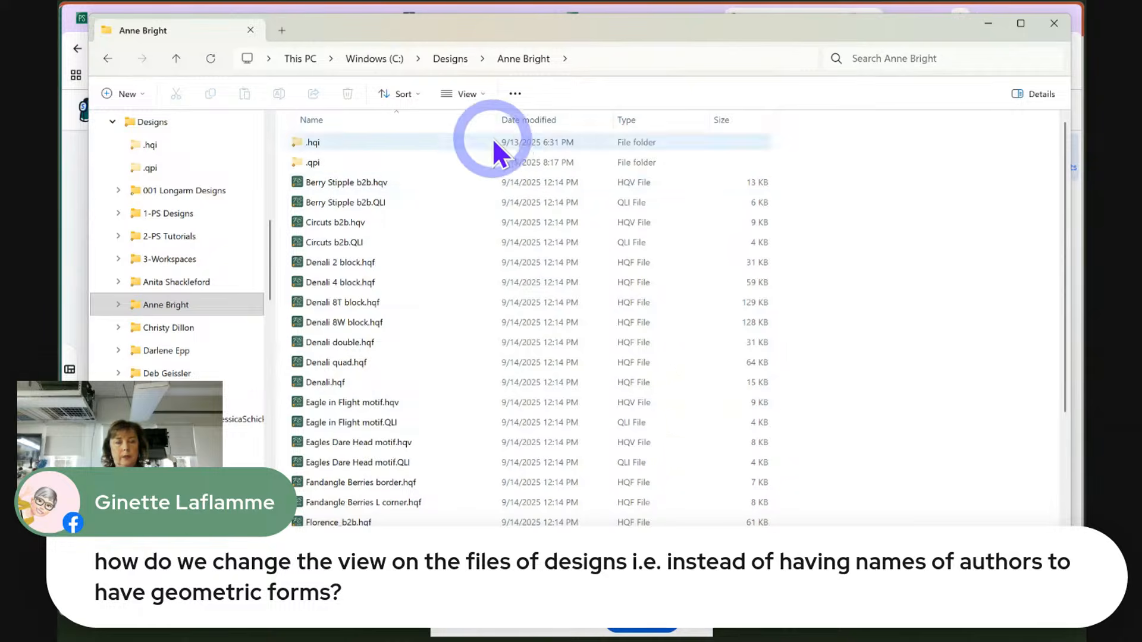
click(483, 95)
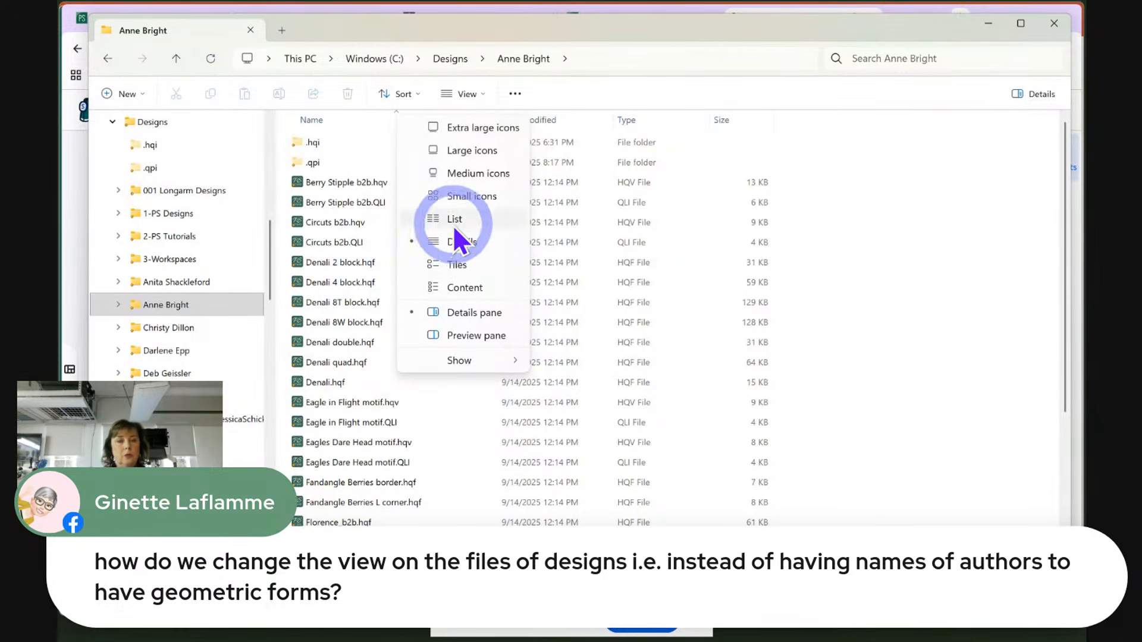
click(487, 129)
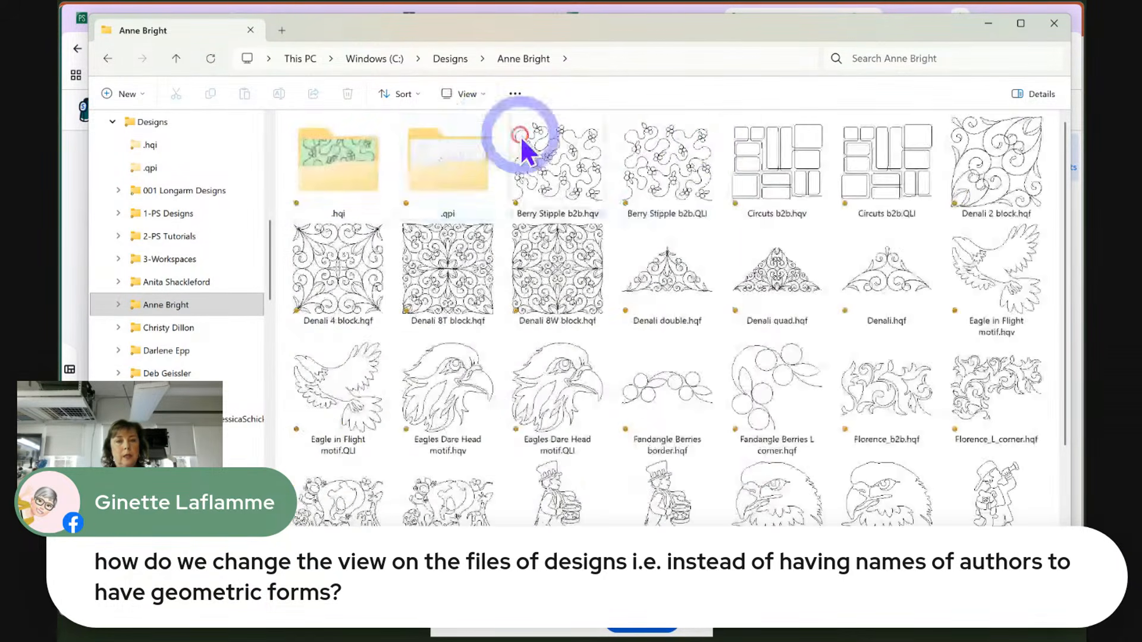
Try the Large icons layout on the design files and restore Extra large icons
click(489, 103)
click(468, 152)
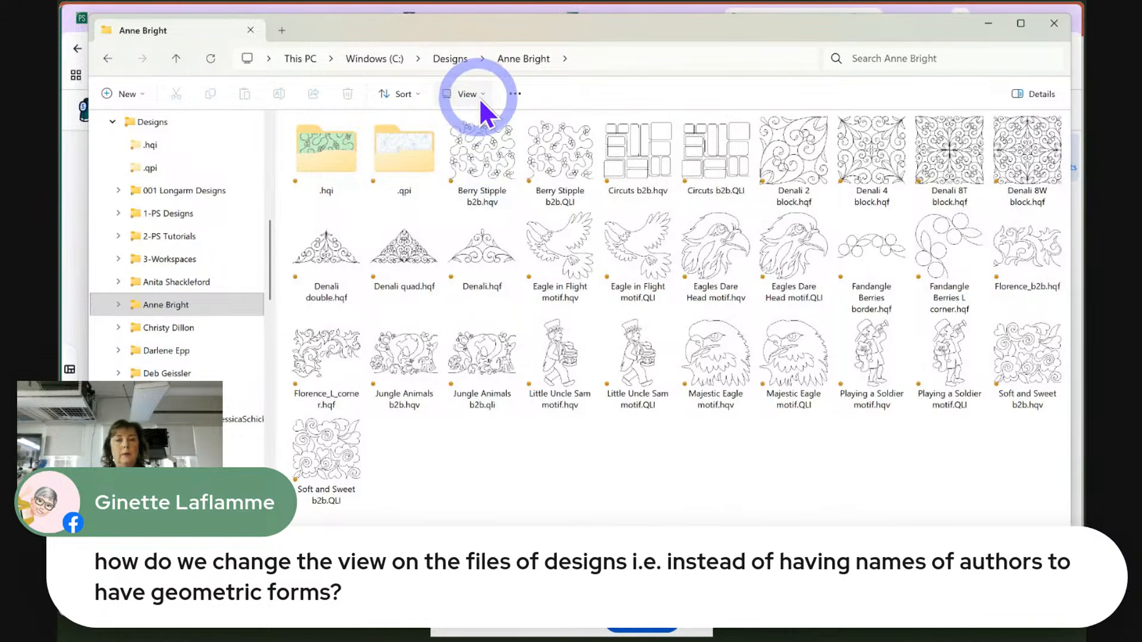
click(479, 98)
click(470, 126)
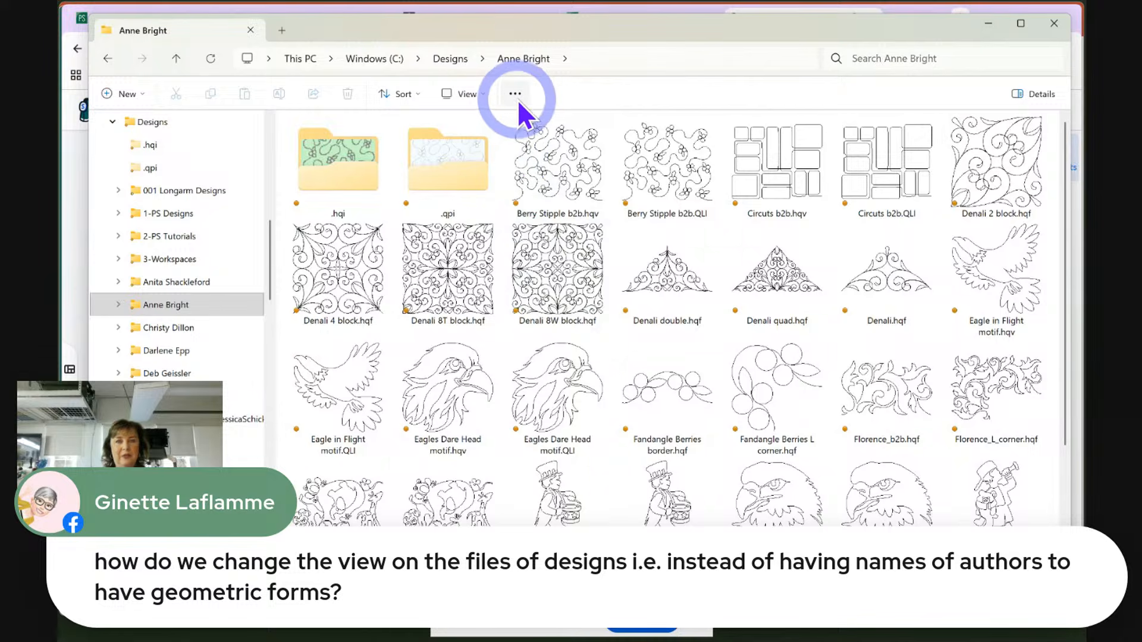
click(478, 93)
click(478, 93)
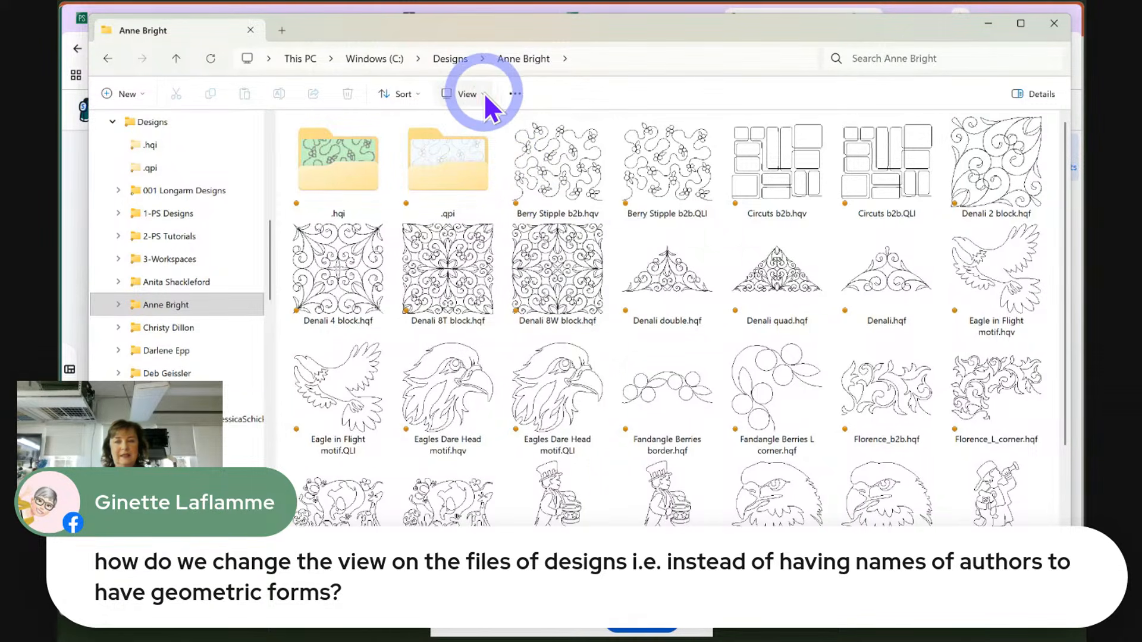
Show the Details pane and preview the Denali 4 block.hqf design in it
click(1038, 94)
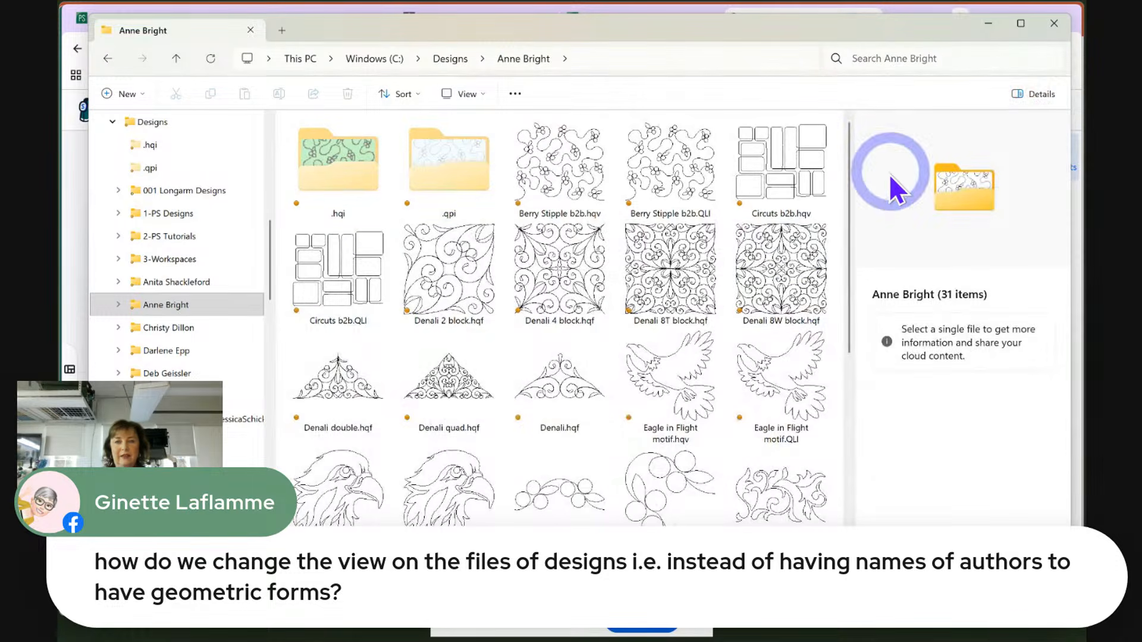
click(587, 291)
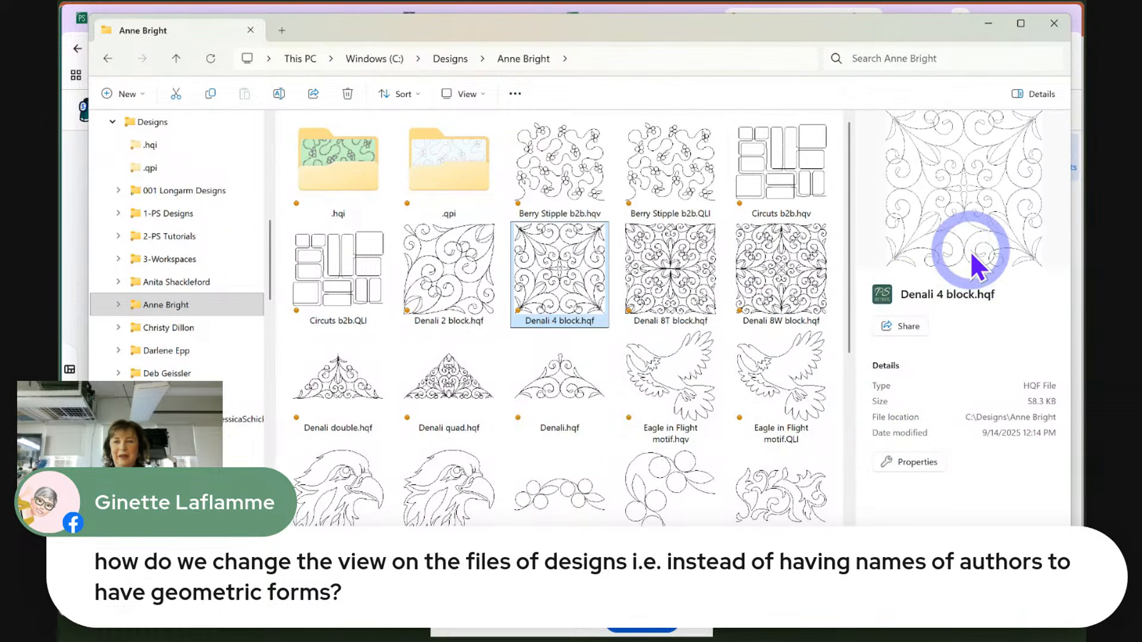
click(1022, 102)
click(1022, 103)
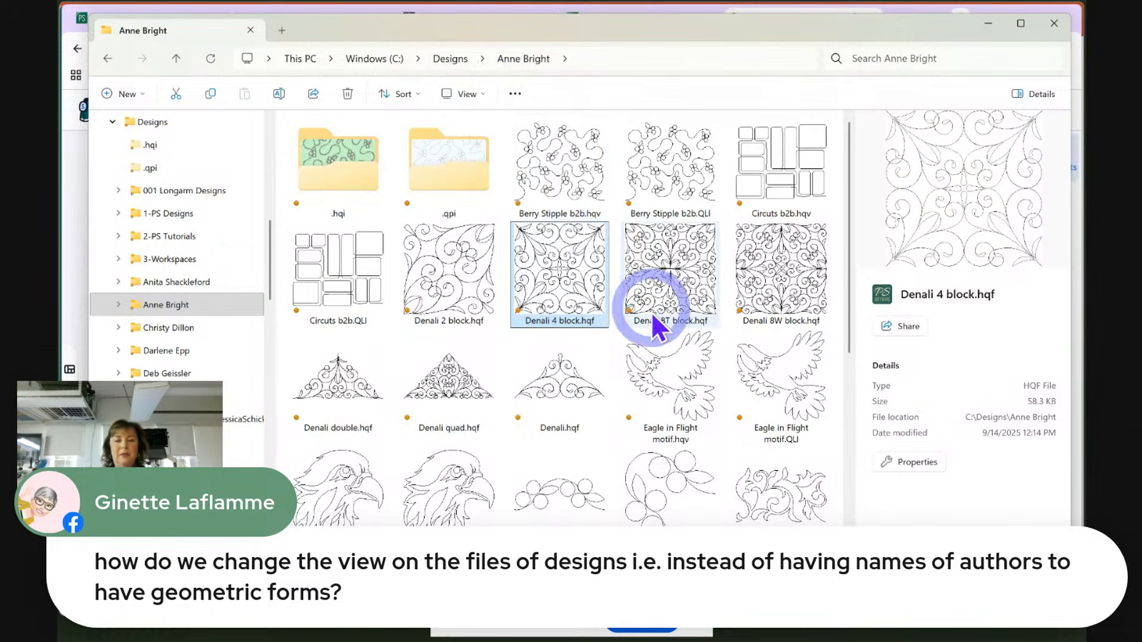
Switch to PS Software and bring up the Open dialog on the PSD My Designs folder
mouse_move(746, 640)
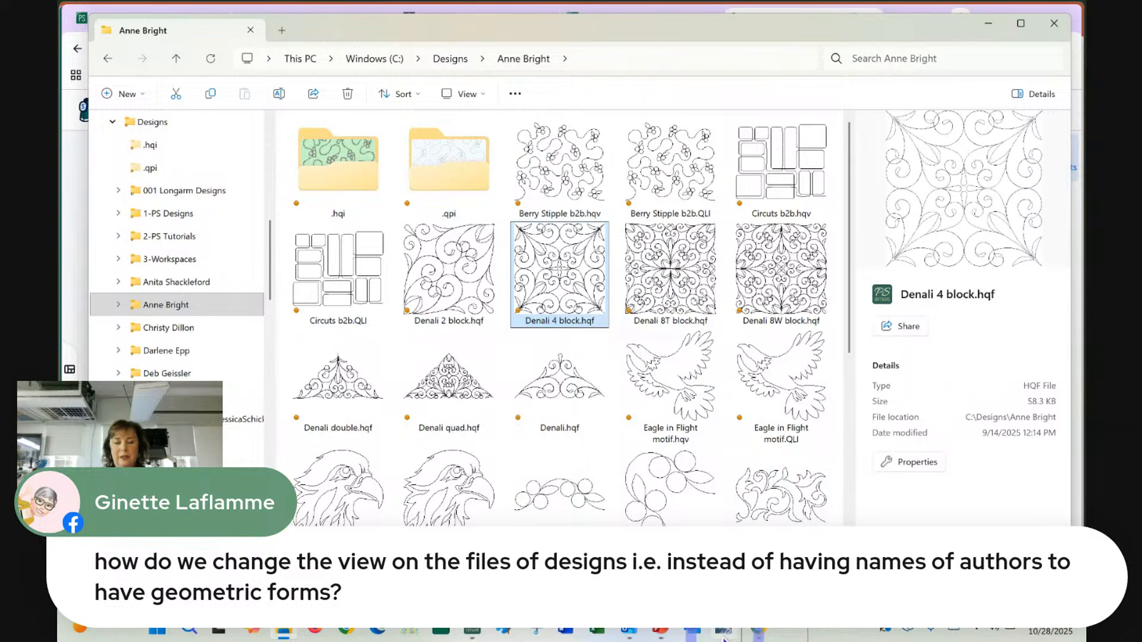
click(506, 633)
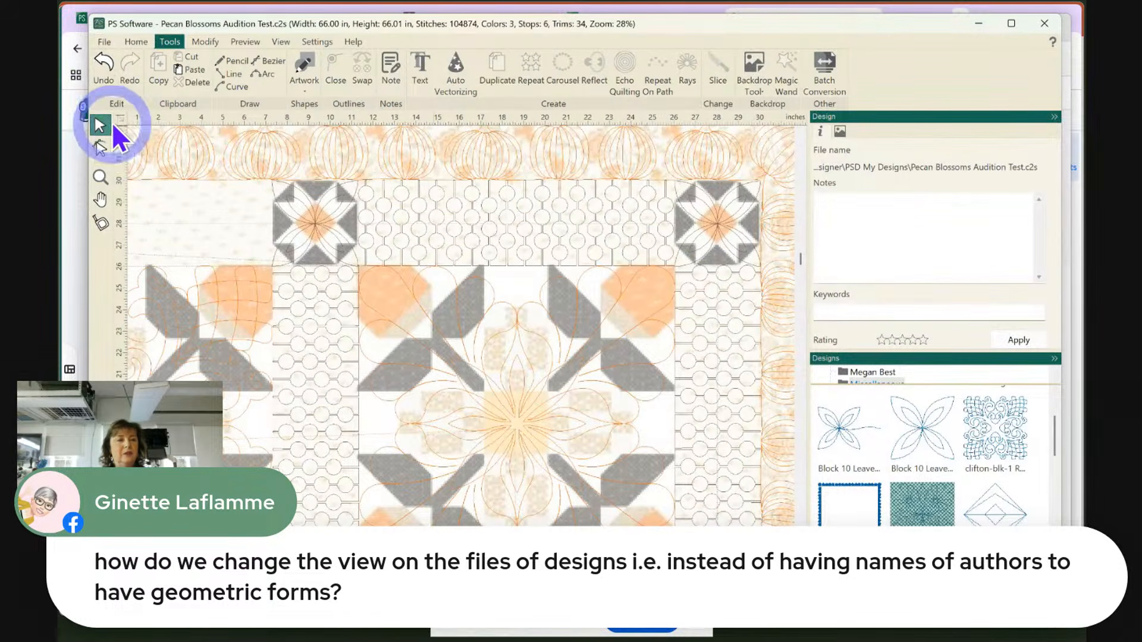
click(108, 41)
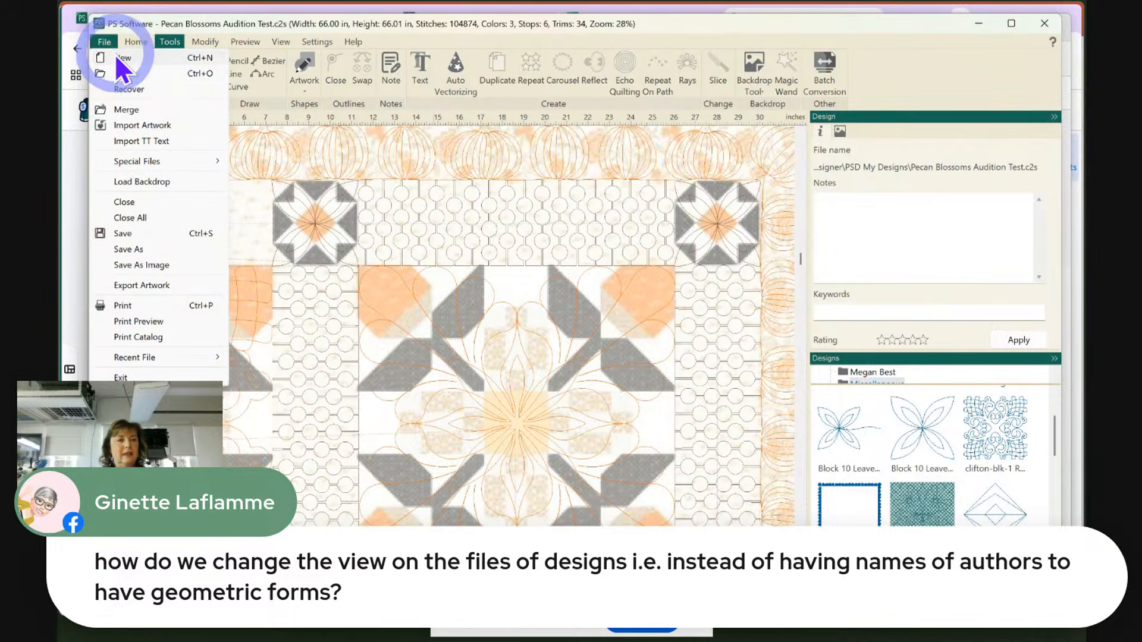
click(121, 75)
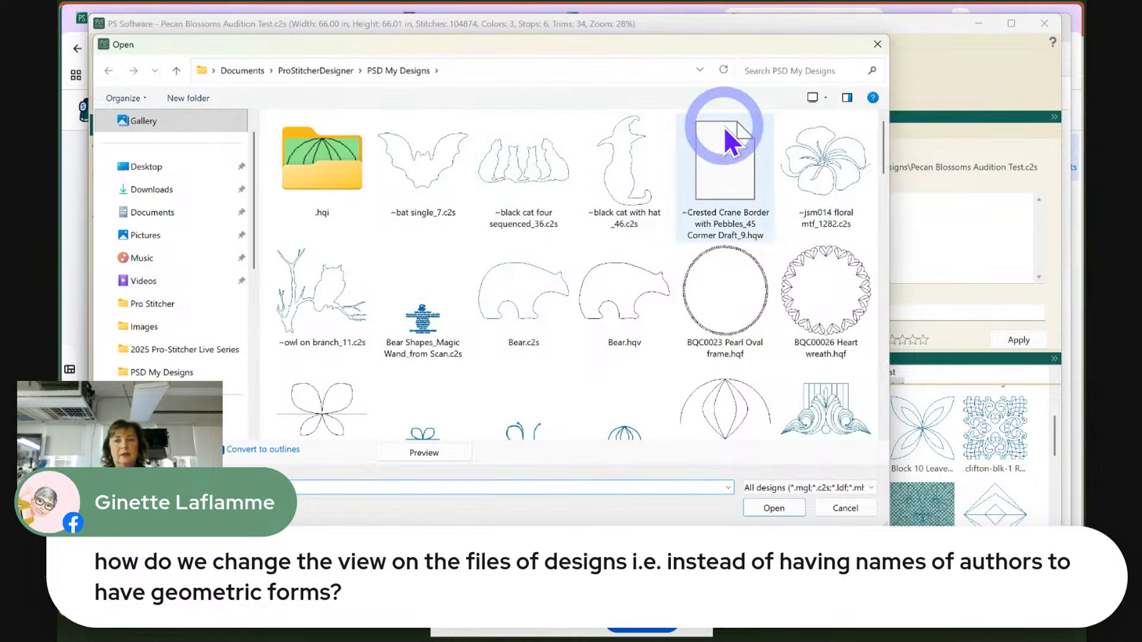
Try the Details layout on the PSD My Designs files, restore Extra large icons and cancel opening a file
click(825, 101)
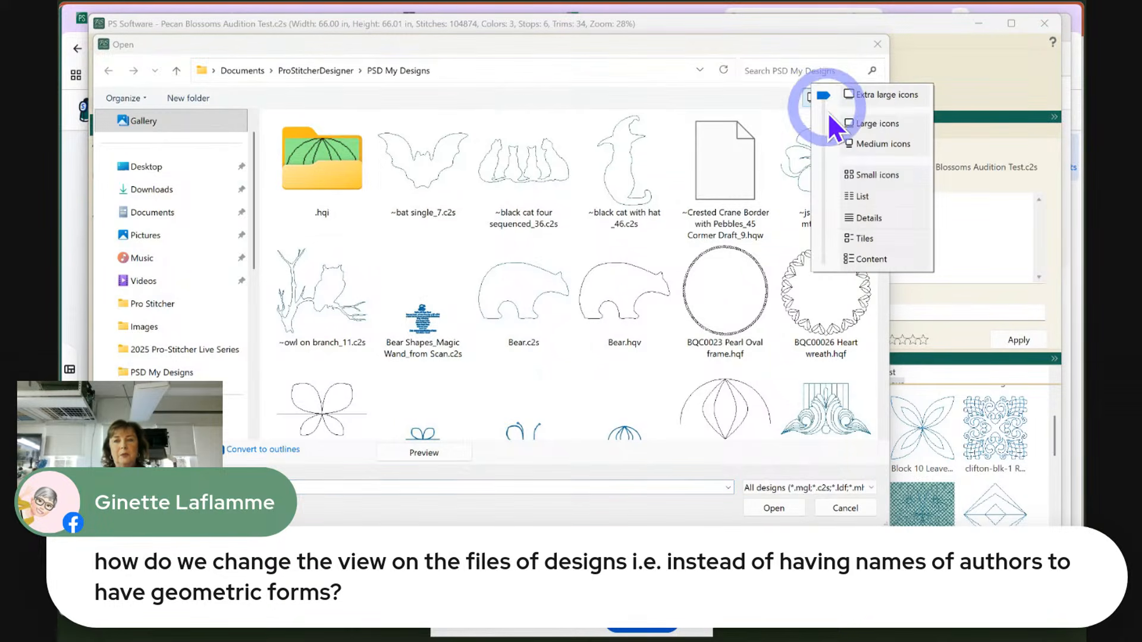
click(859, 219)
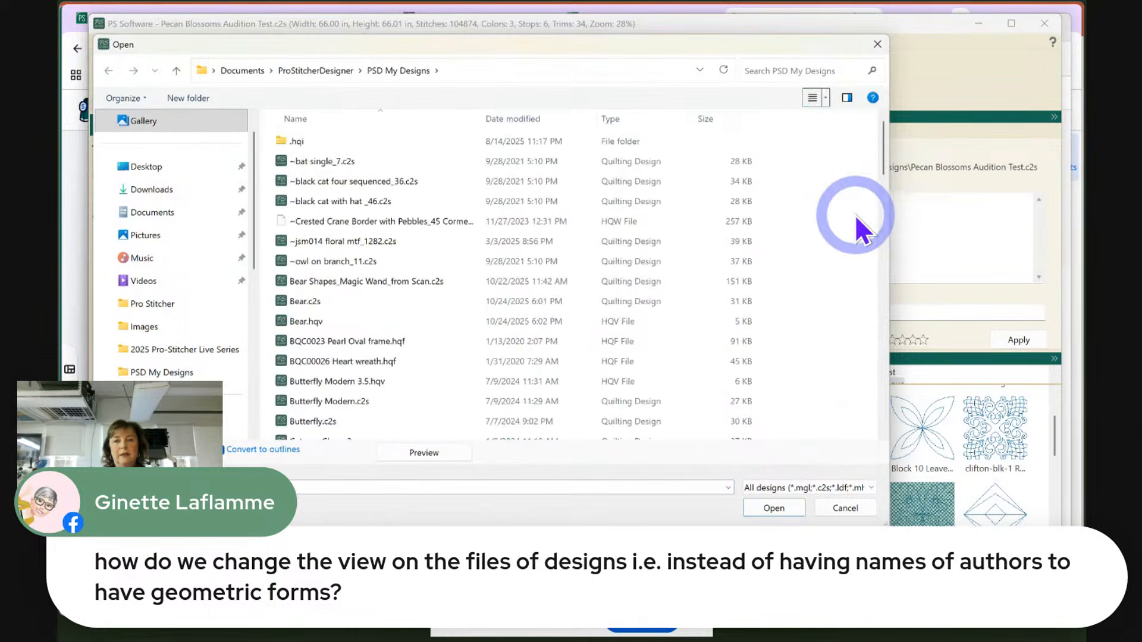
click(827, 98)
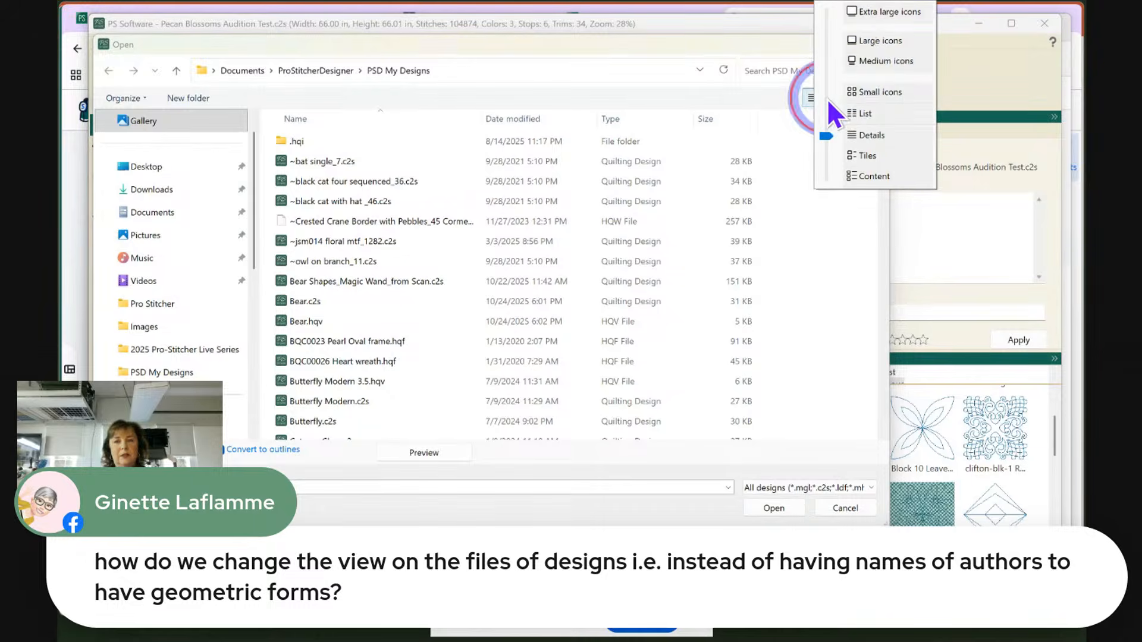
click(855, 19)
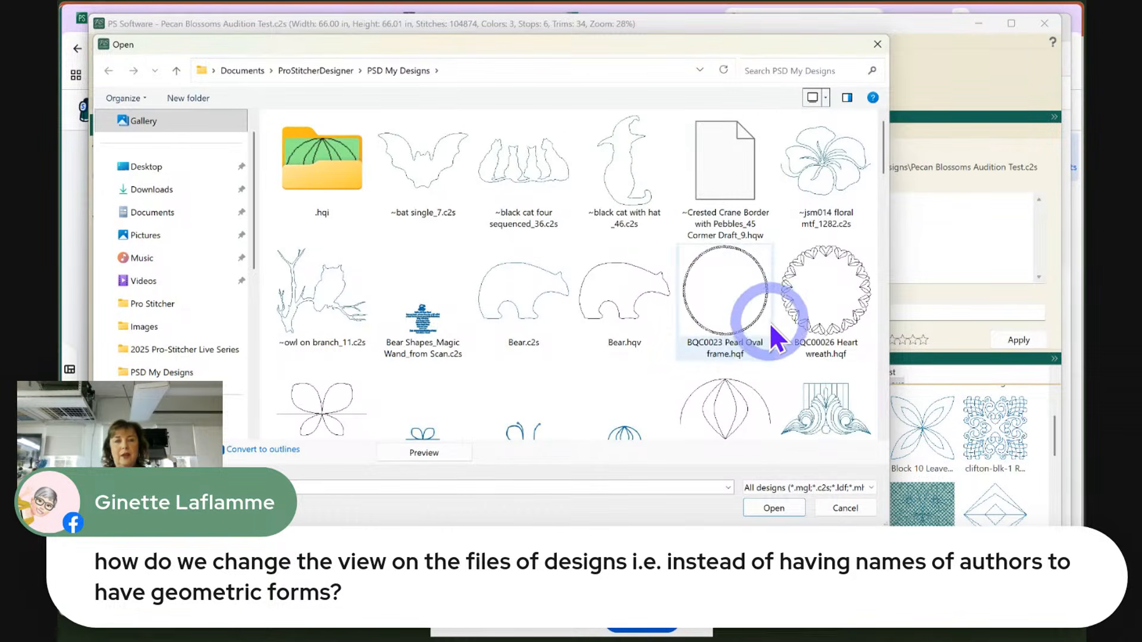
click(850, 508)
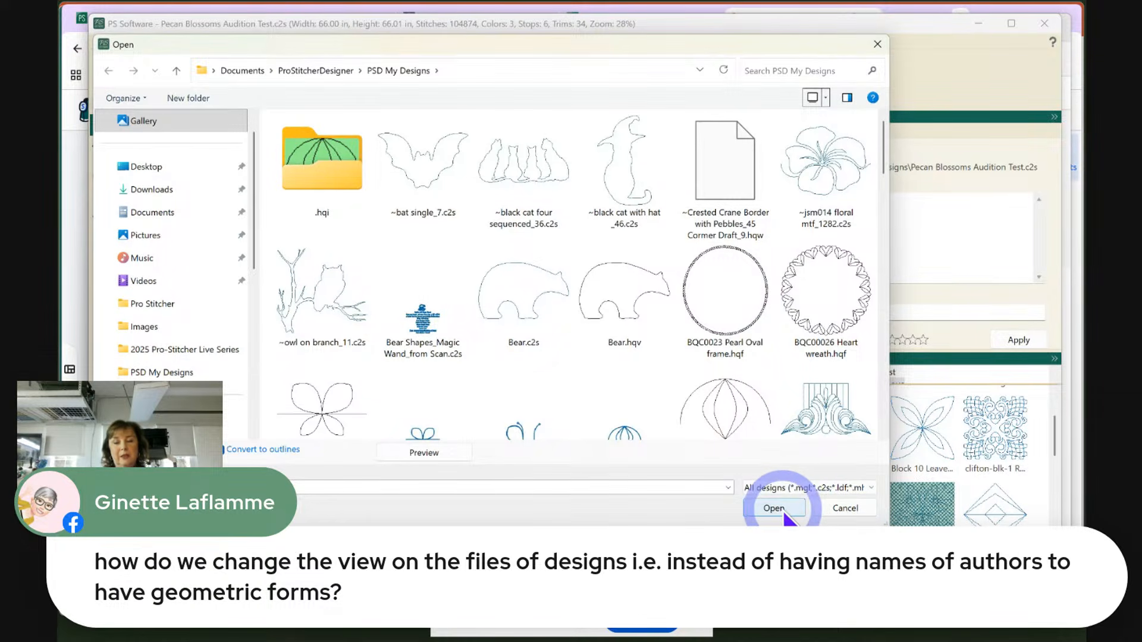
click(864, 507)
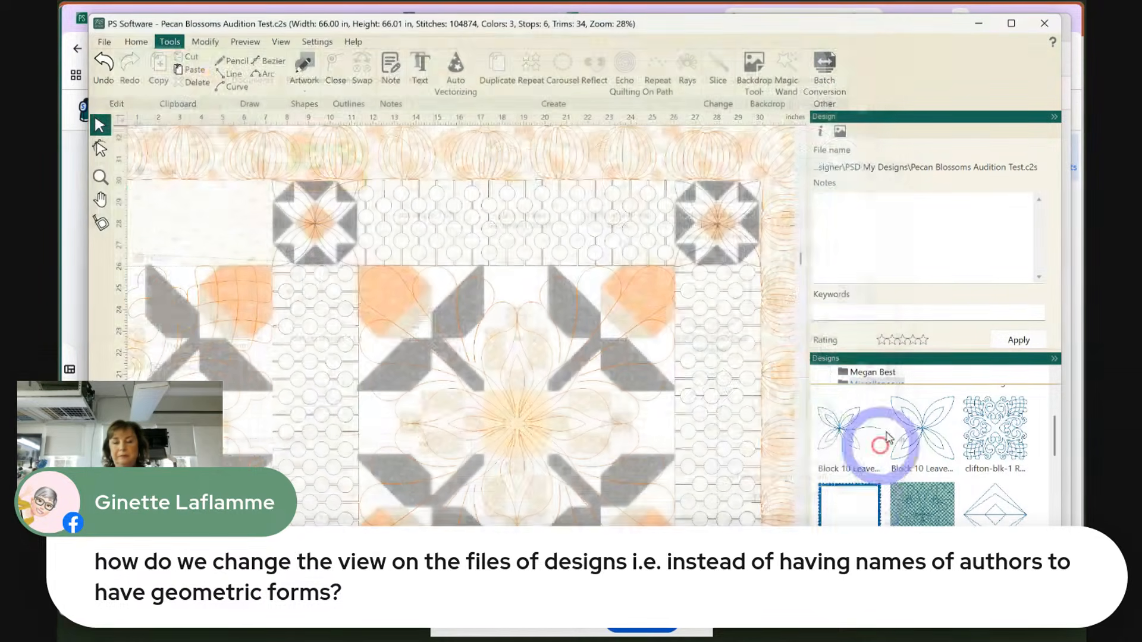
Switch to the StreamYard studio in the browser and read back through the earlier viewer comments
click(792, 635)
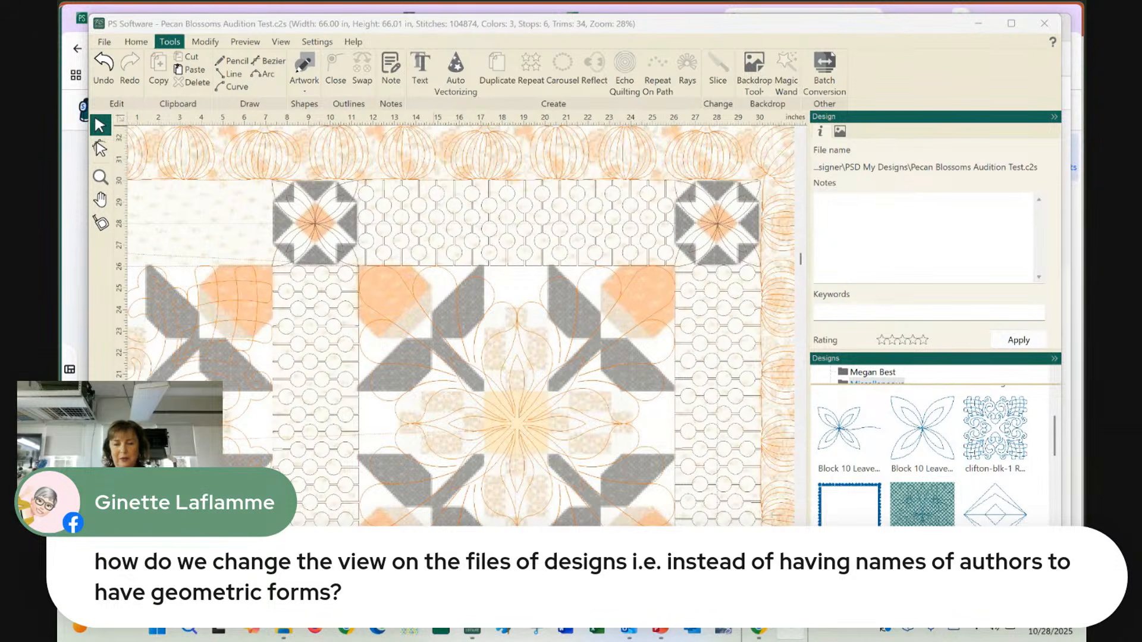
click(835, 491)
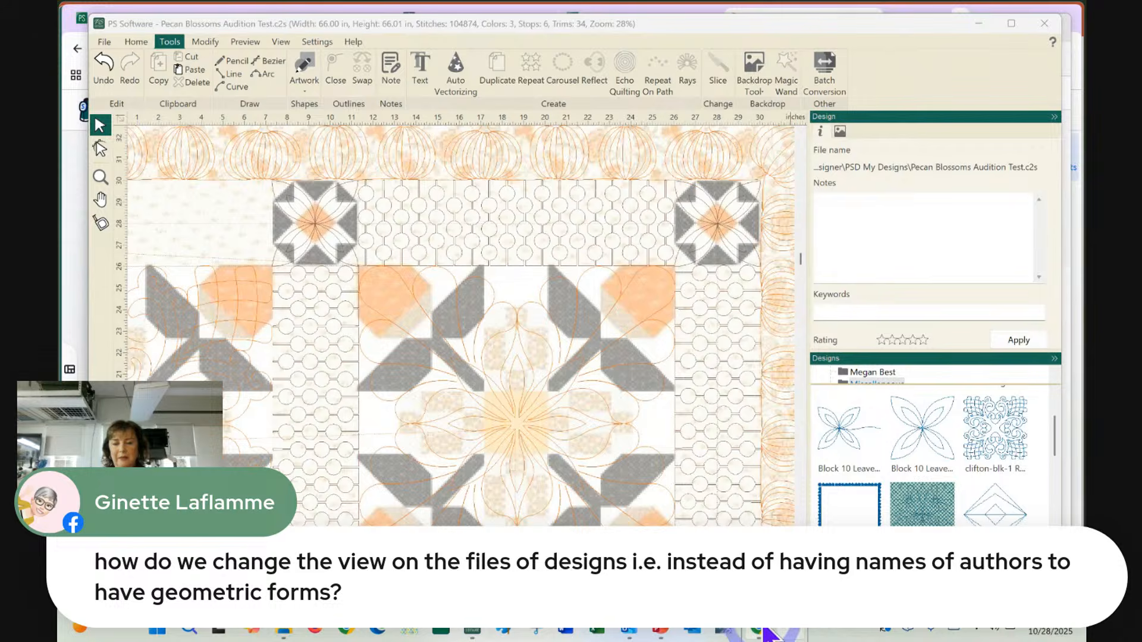
click(674, 502)
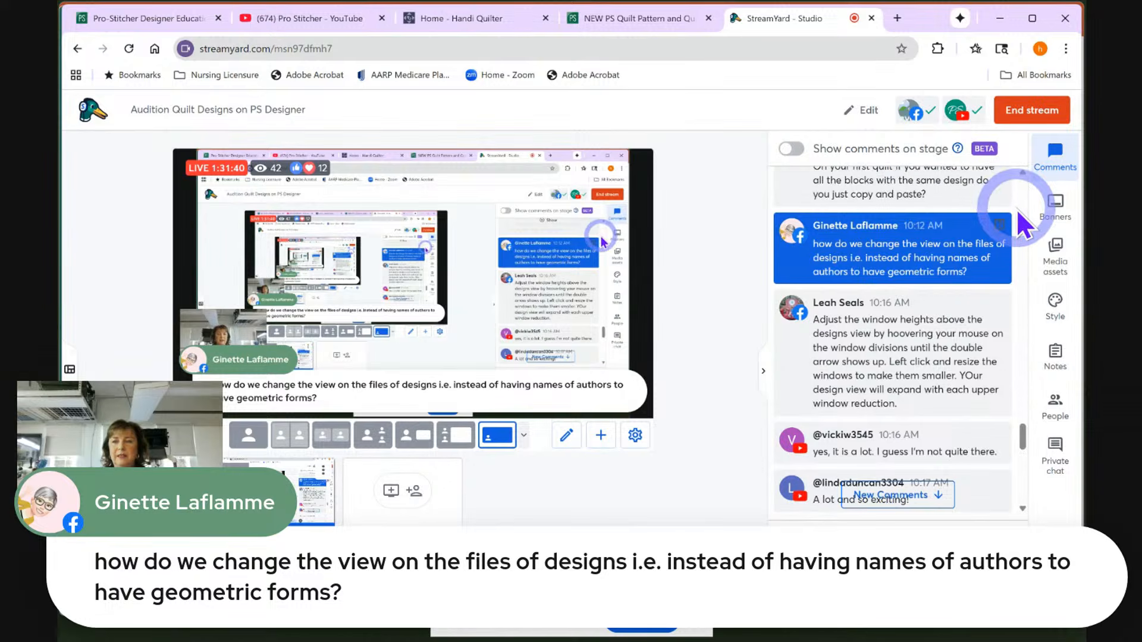
drag(1022, 438, 1026, 419)
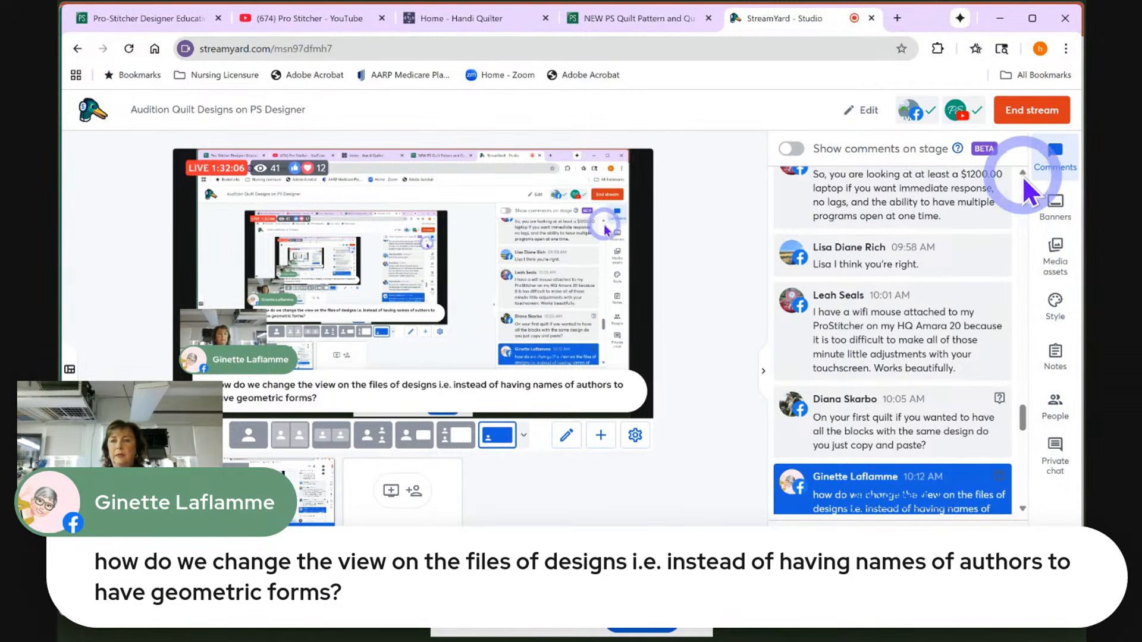
click(1022, 417)
drag(1021, 421, 1022, 419)
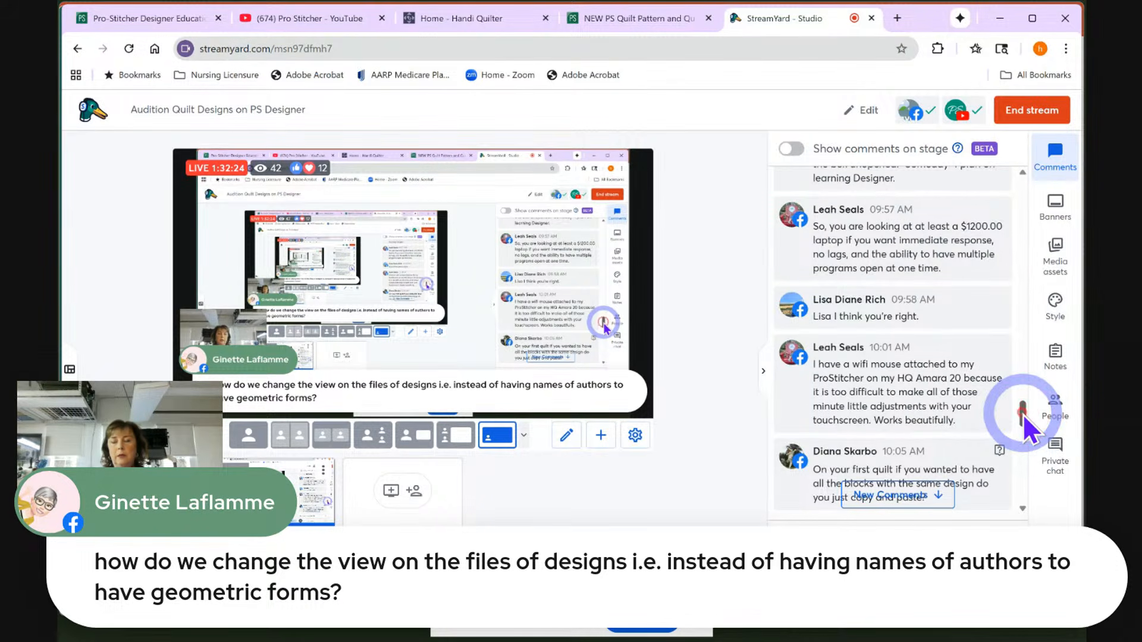
drag(1023, 414, 1023, 405)
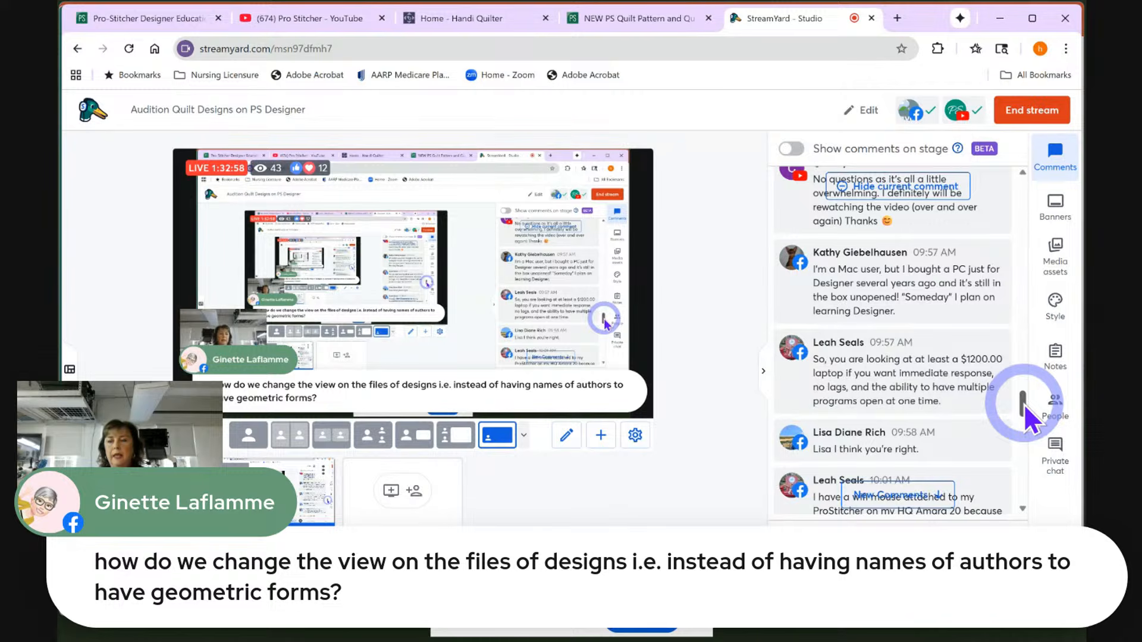
drag(1023, 405, 1023, 400)
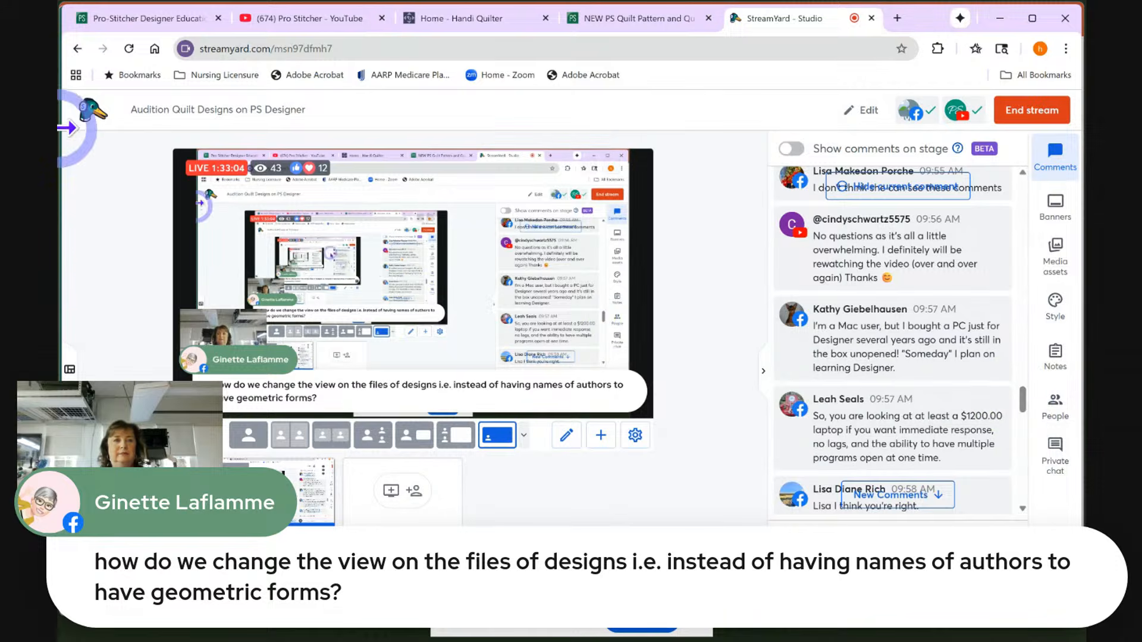
Open the Pro-Stitcher Designer product page on prostitcher.com and review its features, file formats and purchase and download options
click(164, 27)
mouse_move(683, 132)
click(734, 252)
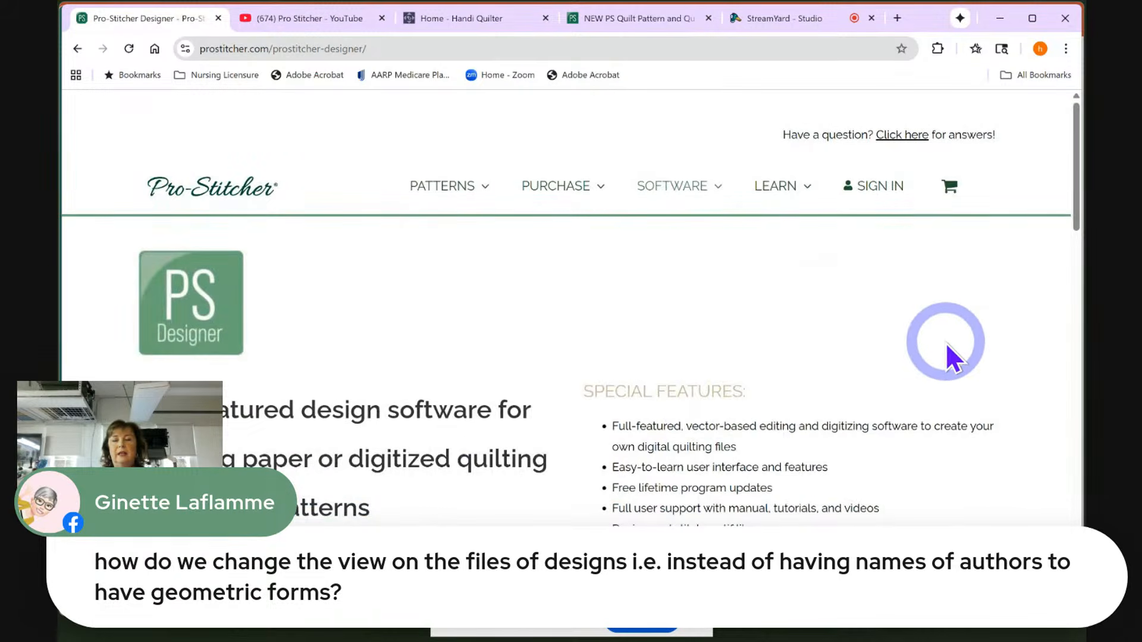
scroll(947, 347, down, 20)
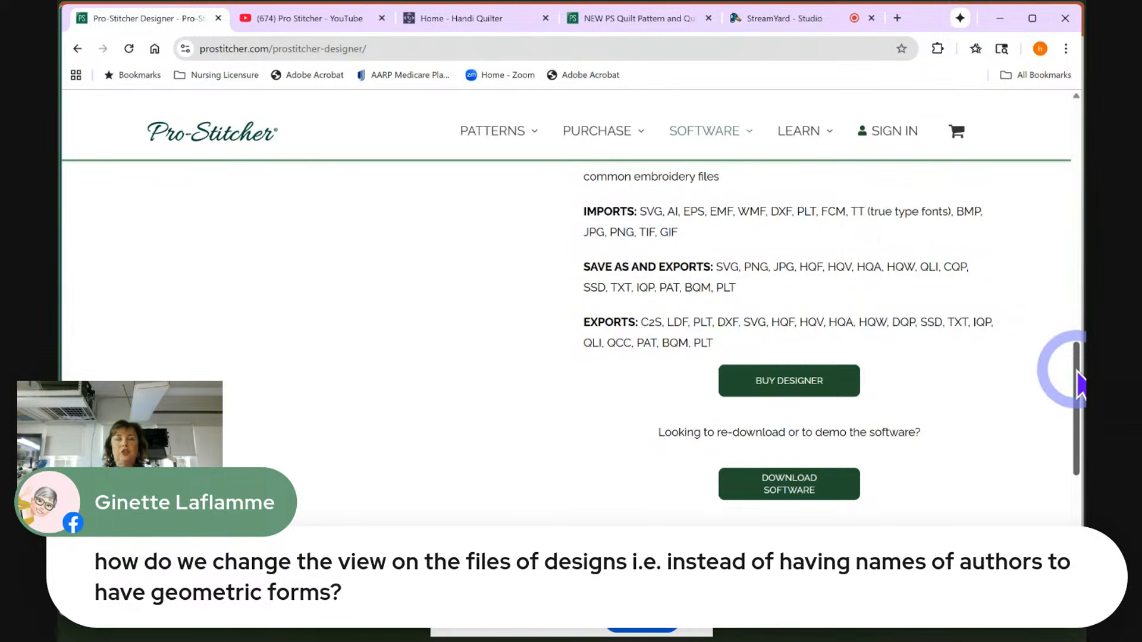
drag(1078, 371, 1078, 119)
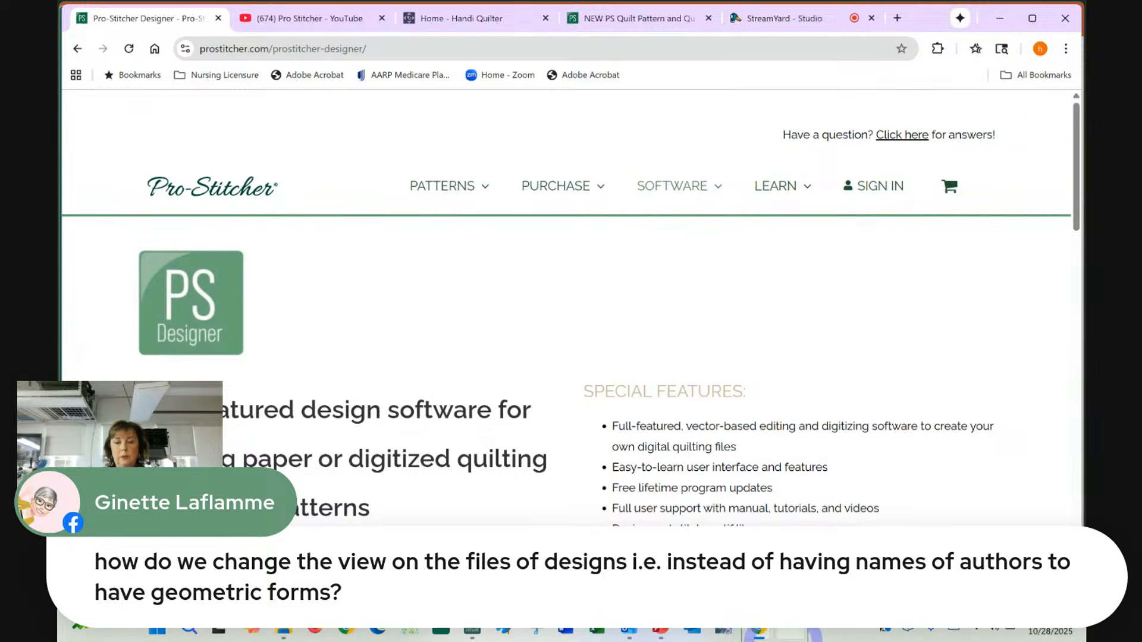
mouse_move(759, 631)
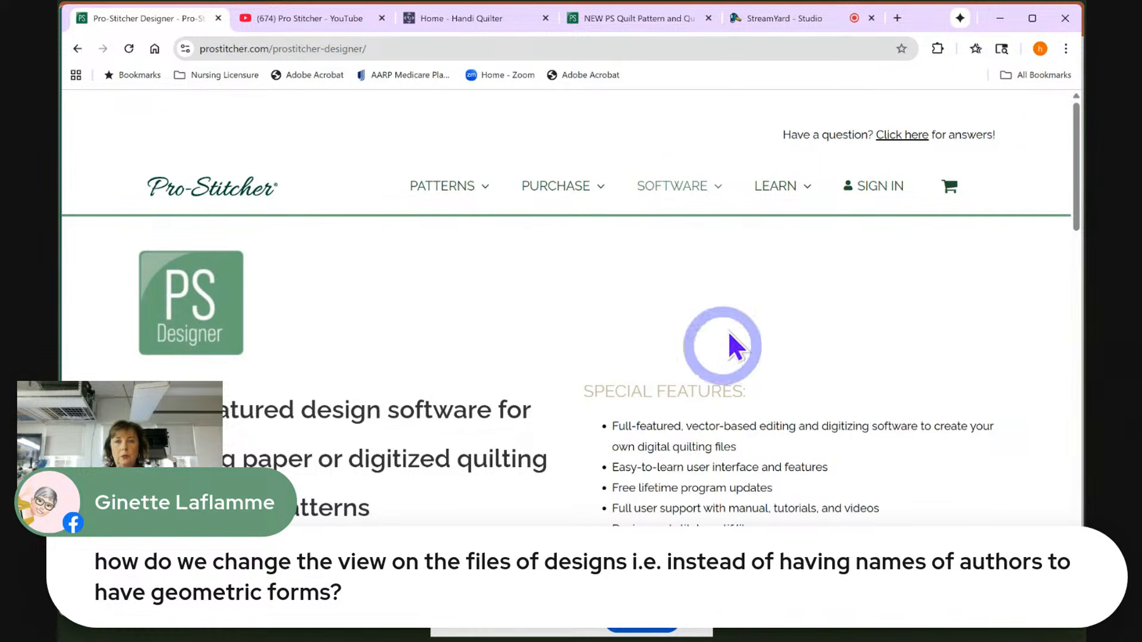
Return to the StreamYard studio and jump to the newest viewer comments
click(787, 15)
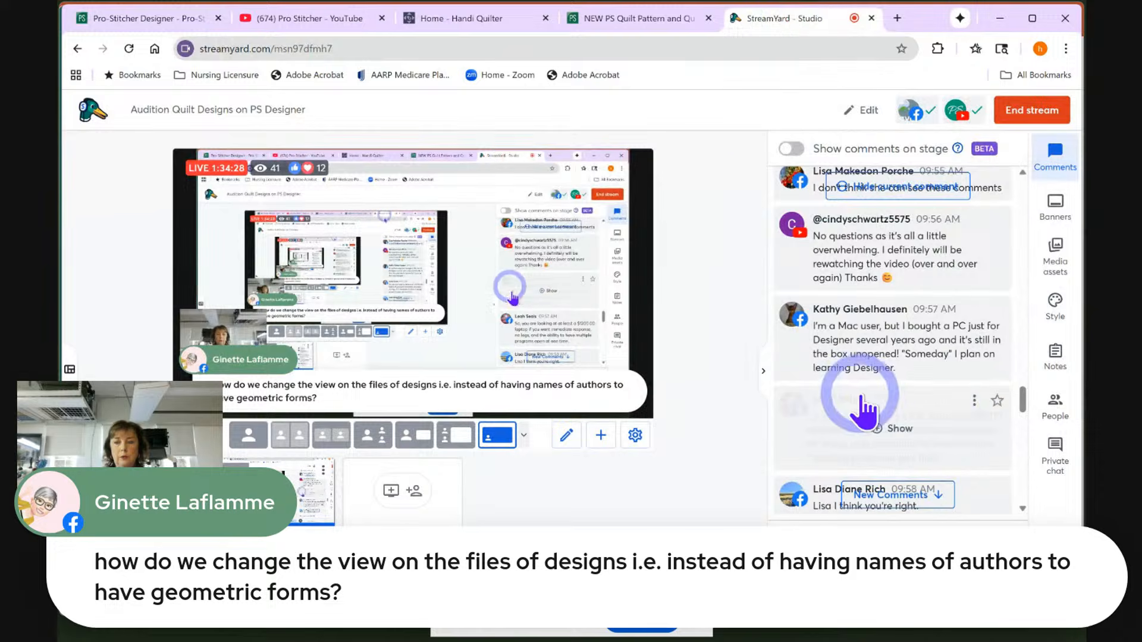
click(913, 494)
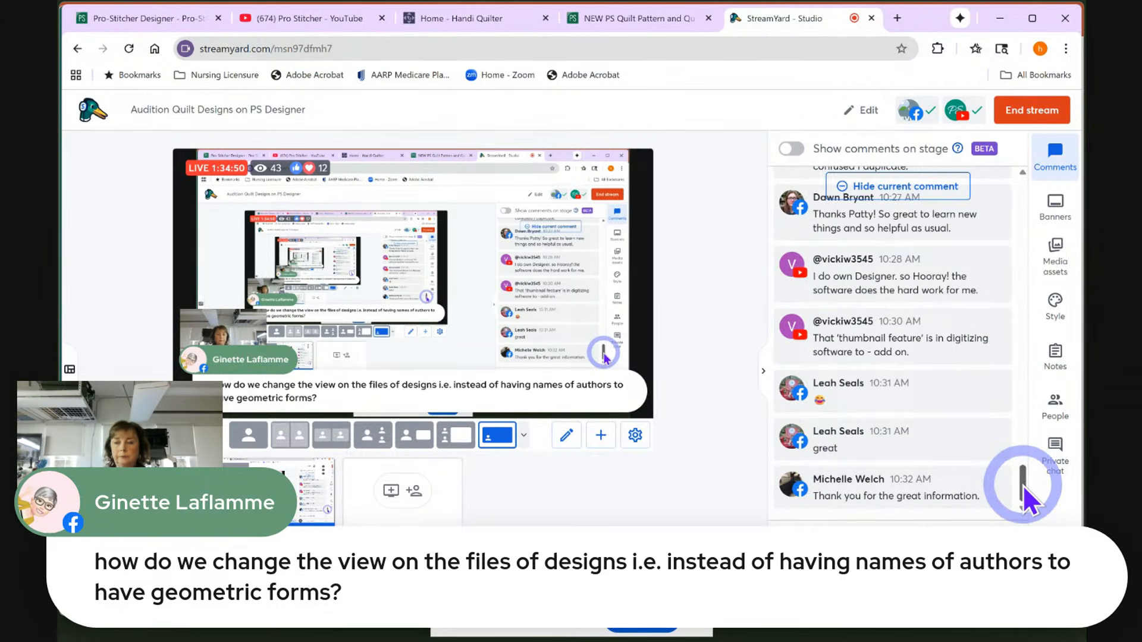
Switch to the Pro-Stitcher Designer Backdrop Tool presentation in PowerPoint and show slide 3 with the quilt image
mouse_move(755, 635)
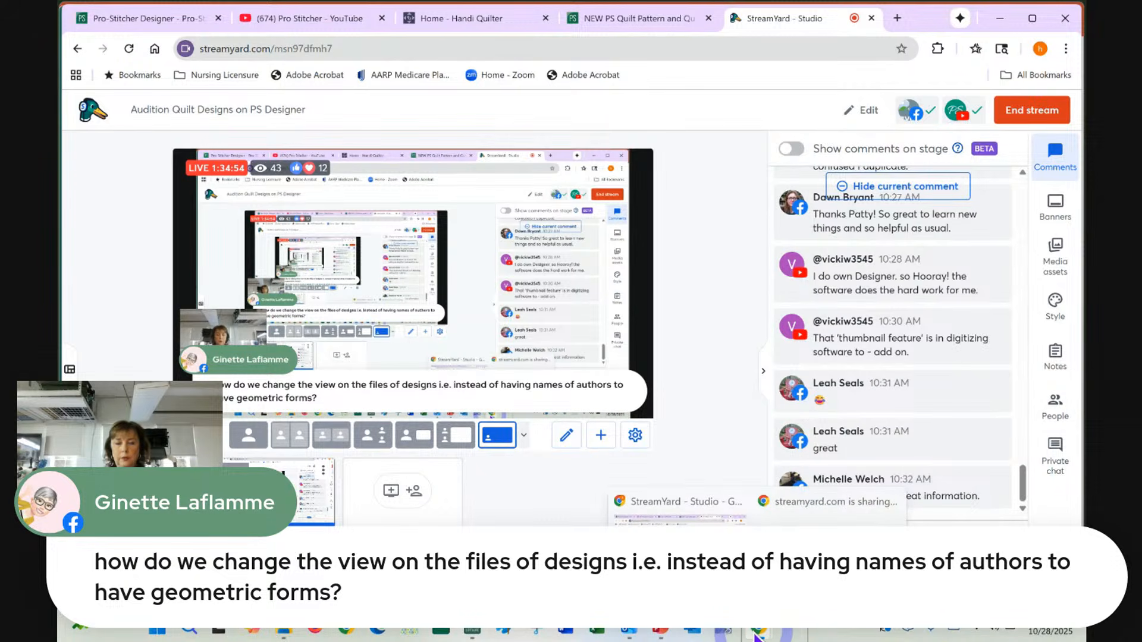
click(670, 637)
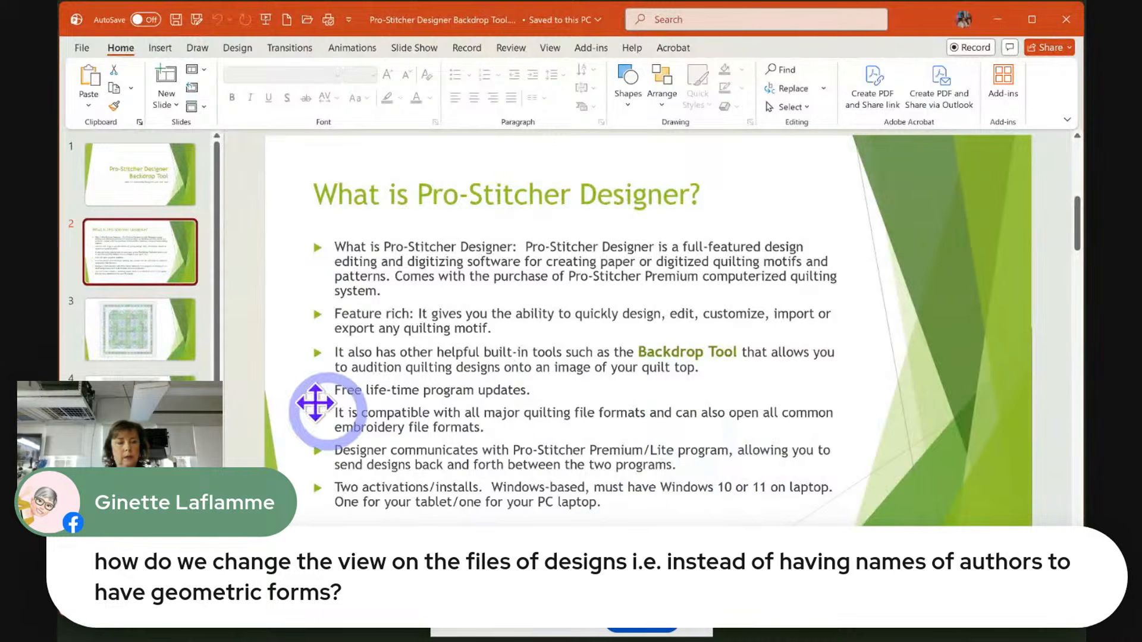
click(144, 343)
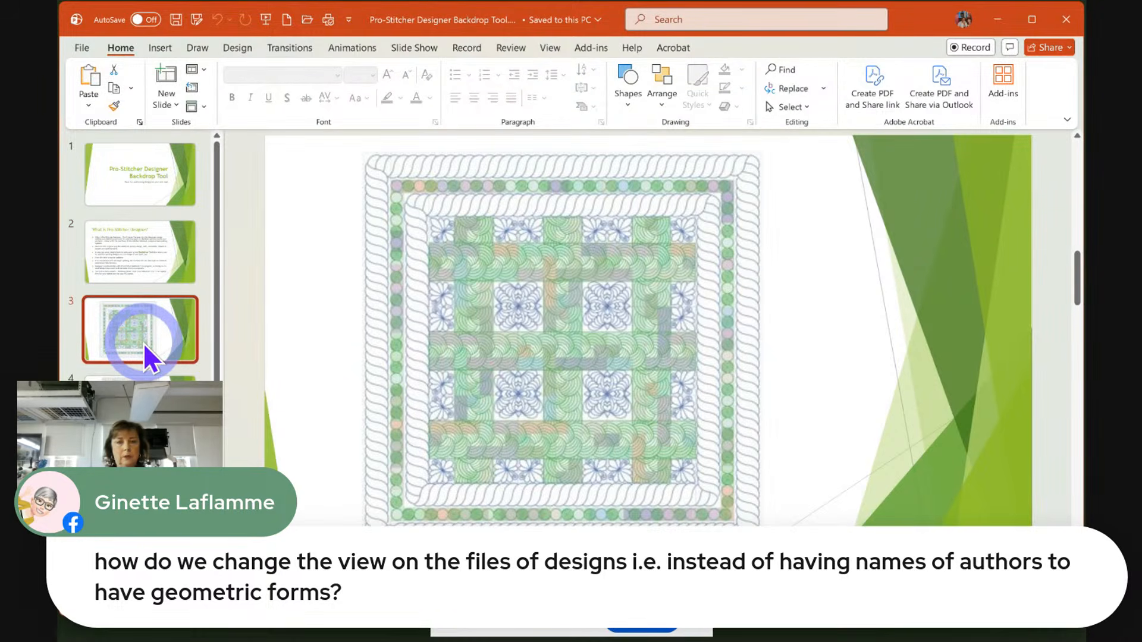
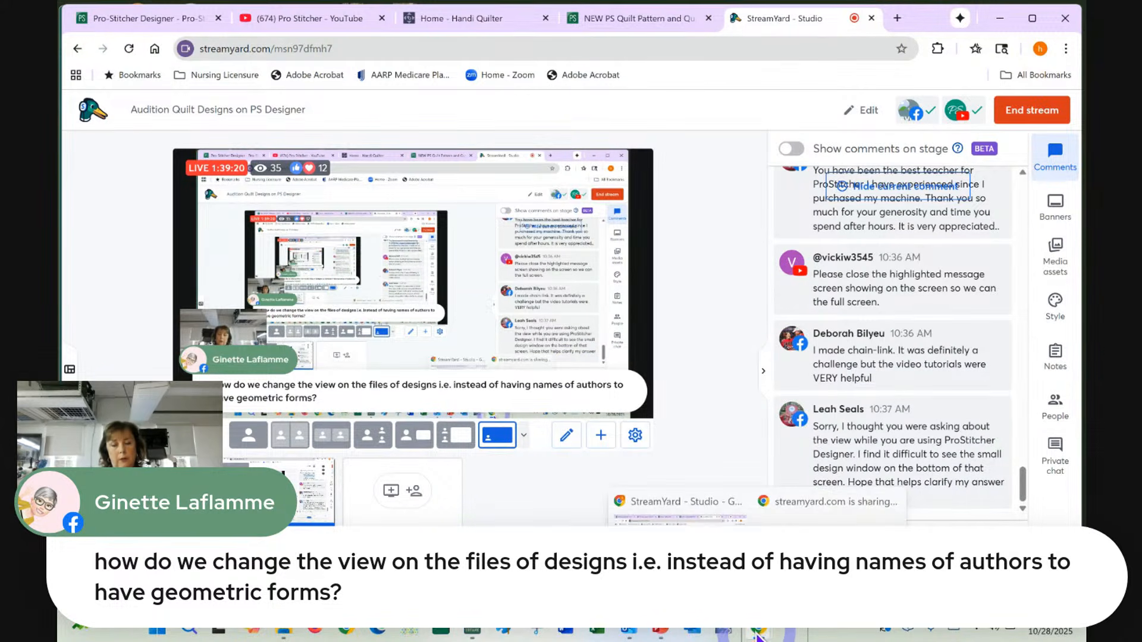
Switch to PS Software, make the Designs pane taller and look through the Miscellaneous folder's design thumbnails
click(441, 632)
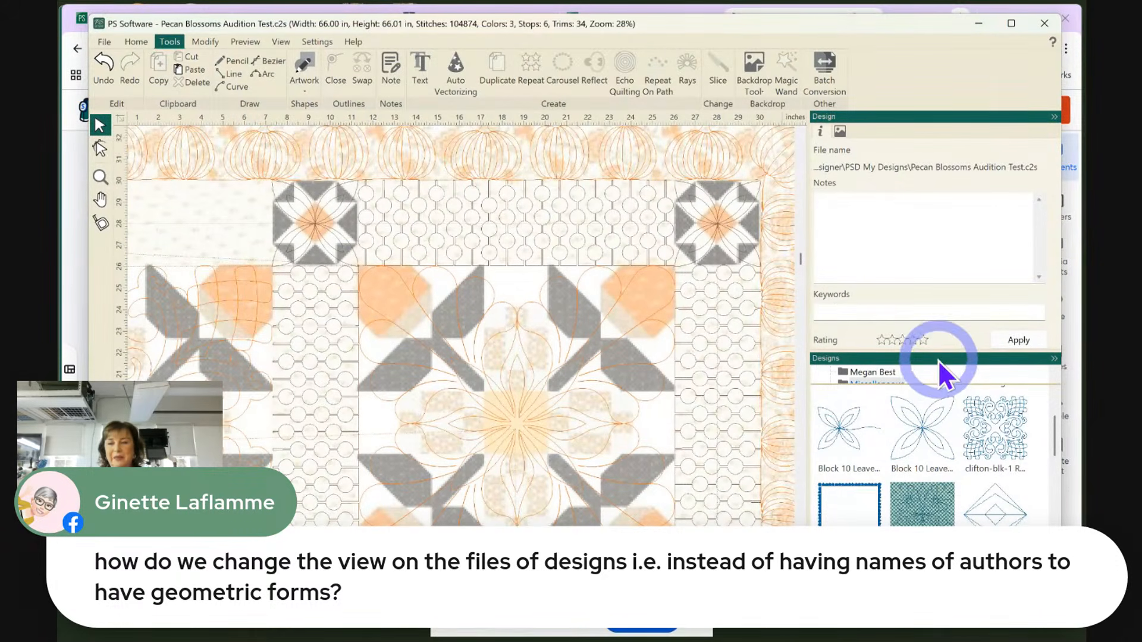
drag(935, 351, 915, 246)
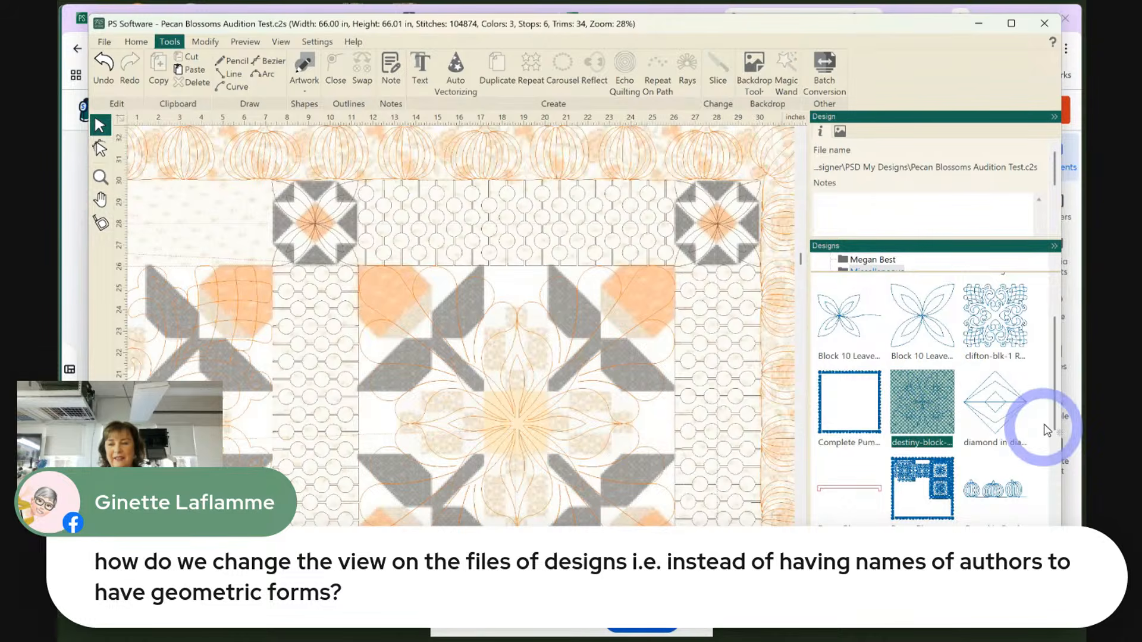
drag(1055, 382, 1060, 501)
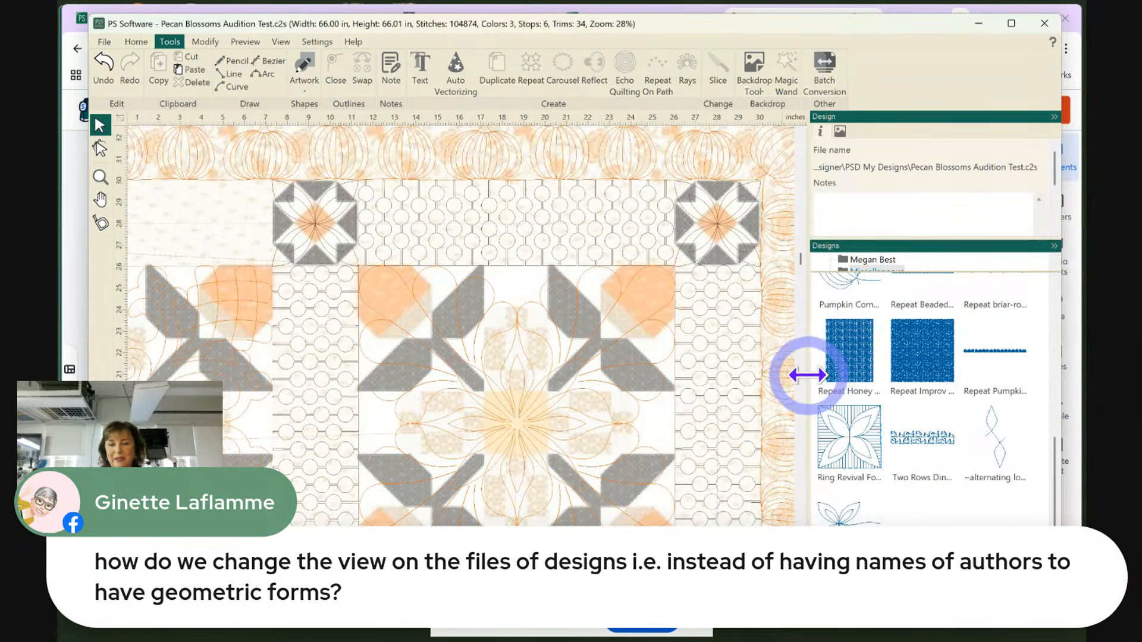
Narrow the side pane slightly and lengthen the Designs folder list, giving more height back to the Design properties
mouse_move(806, 376)
mouse_down()
mouse_move(742, 377)
mouse_move(814, 376)
mouse_up()
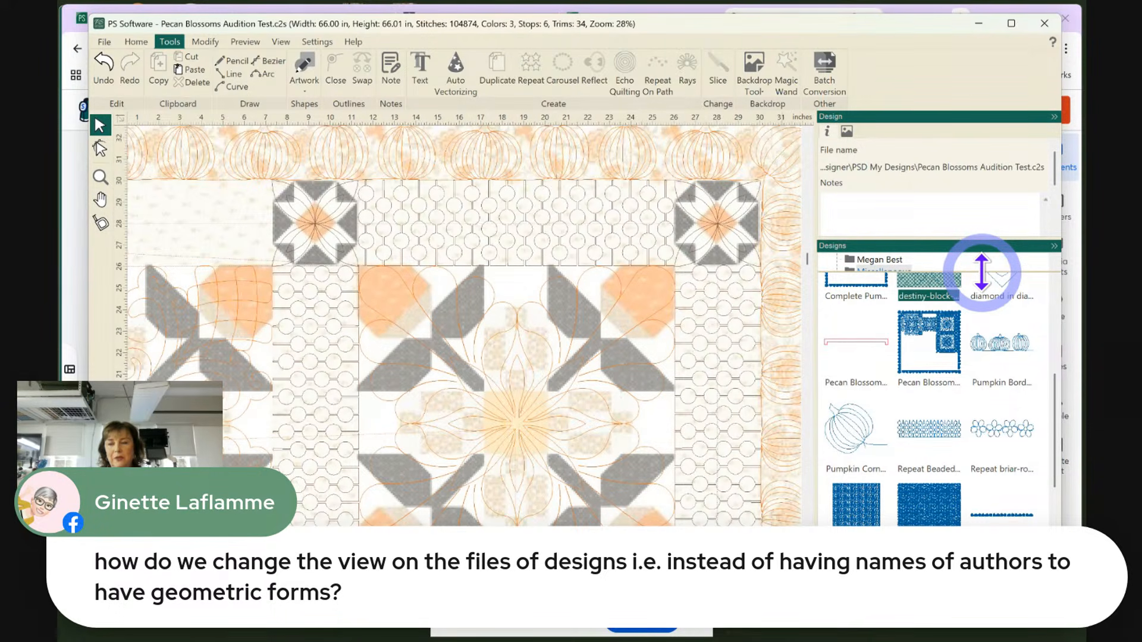
drag(982, 273, 986, 447)
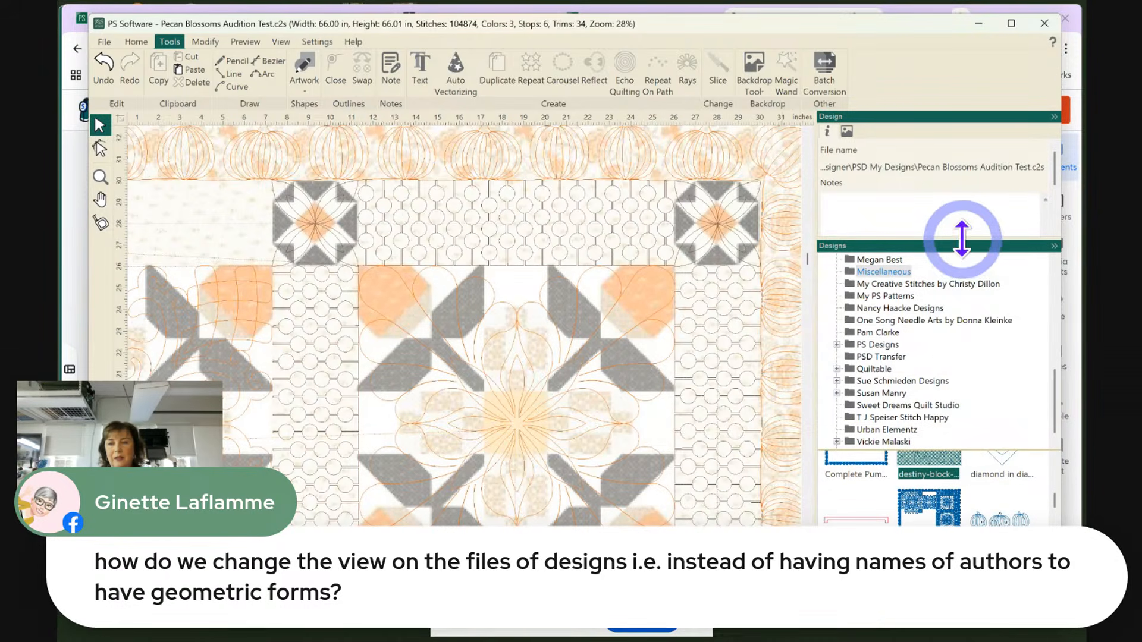
drag(978, 340, 979, 342)
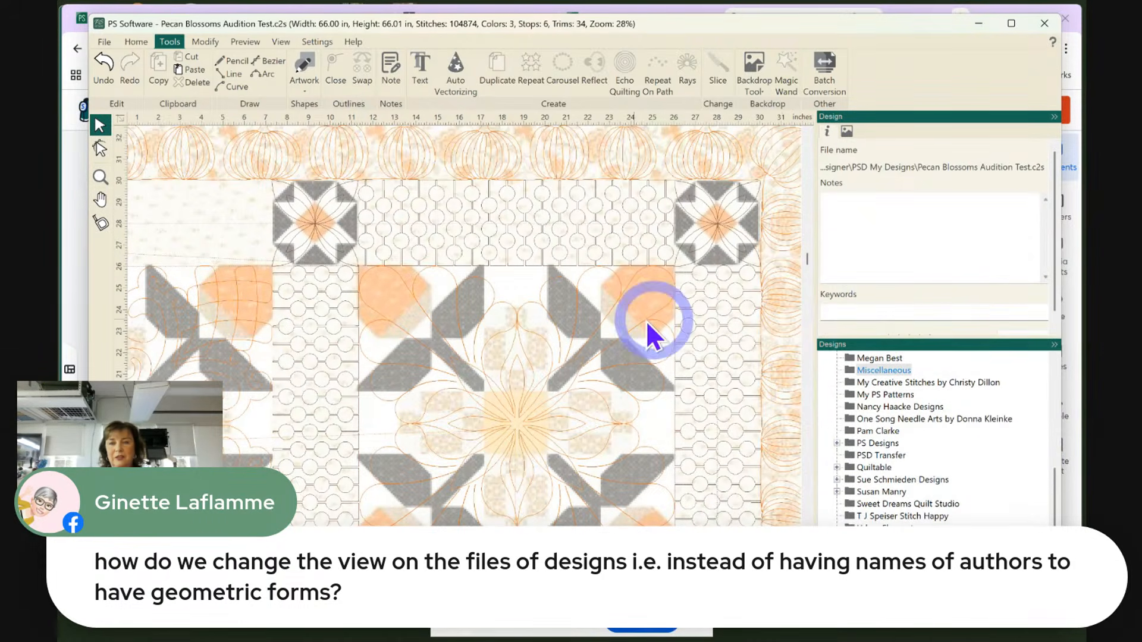
Select the large block design over the quilt's center and show its Transform settings
click(571, 342)
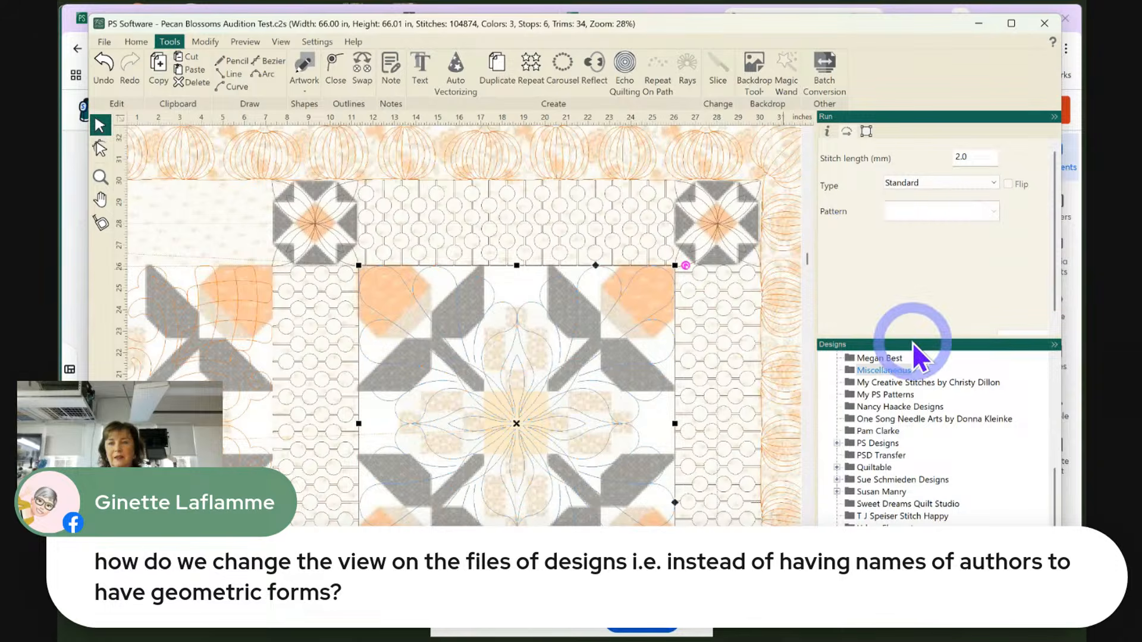
click(866, 132)
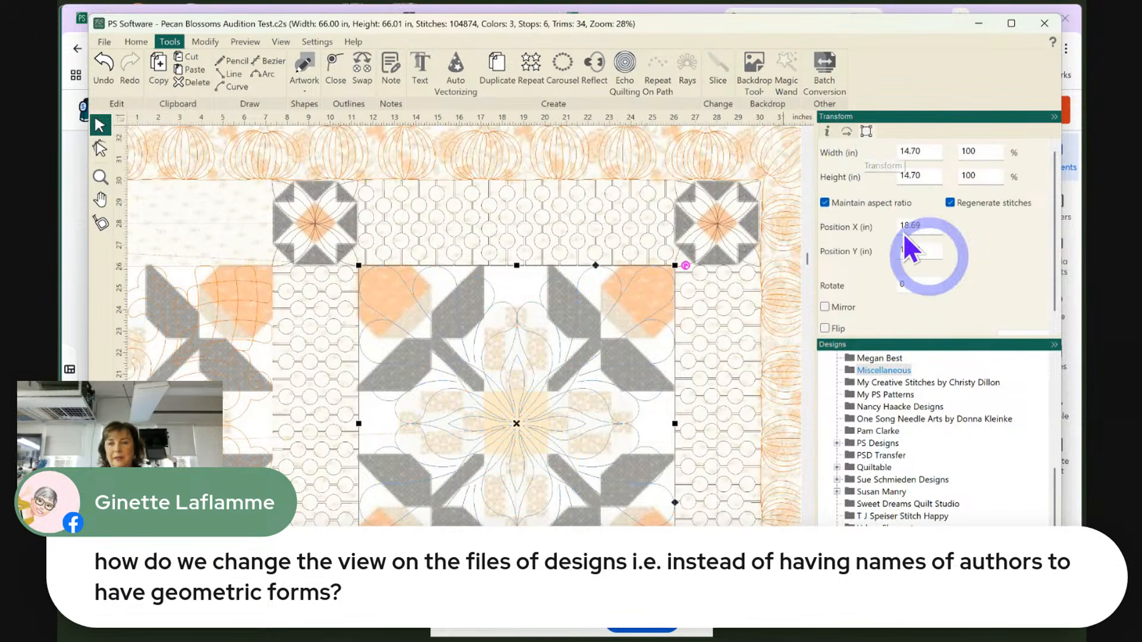
Enlarge the Transform pane to reveal all its settings, and shorten the Designs folder list so the design thumbnails show below it
drag(947, 339, 948, 373)
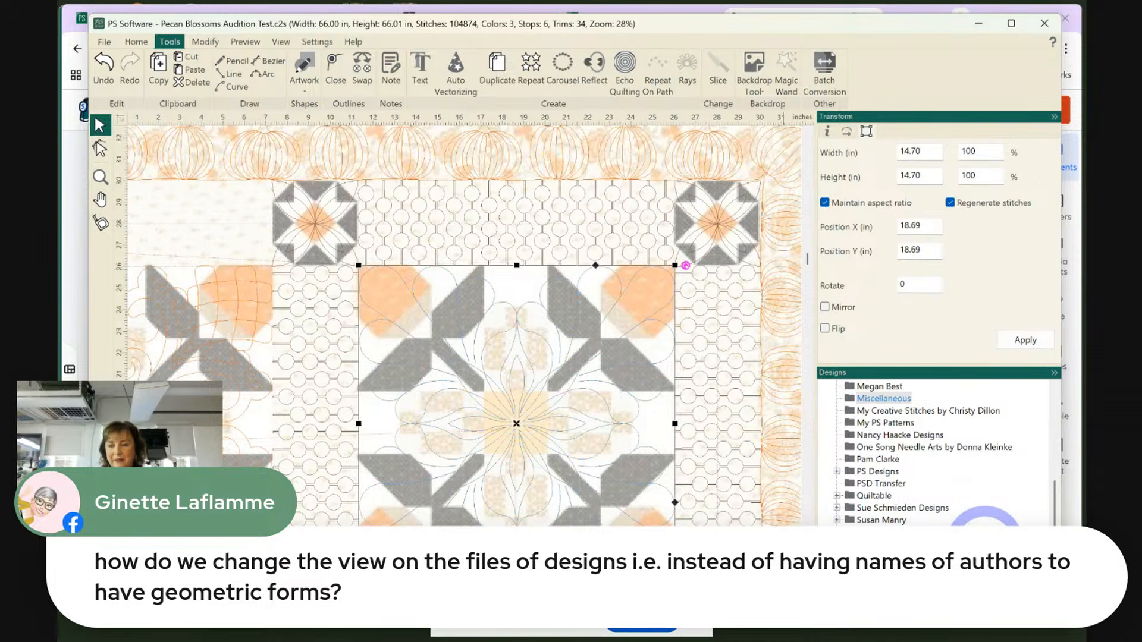
drag(985, 524, 963, 440)
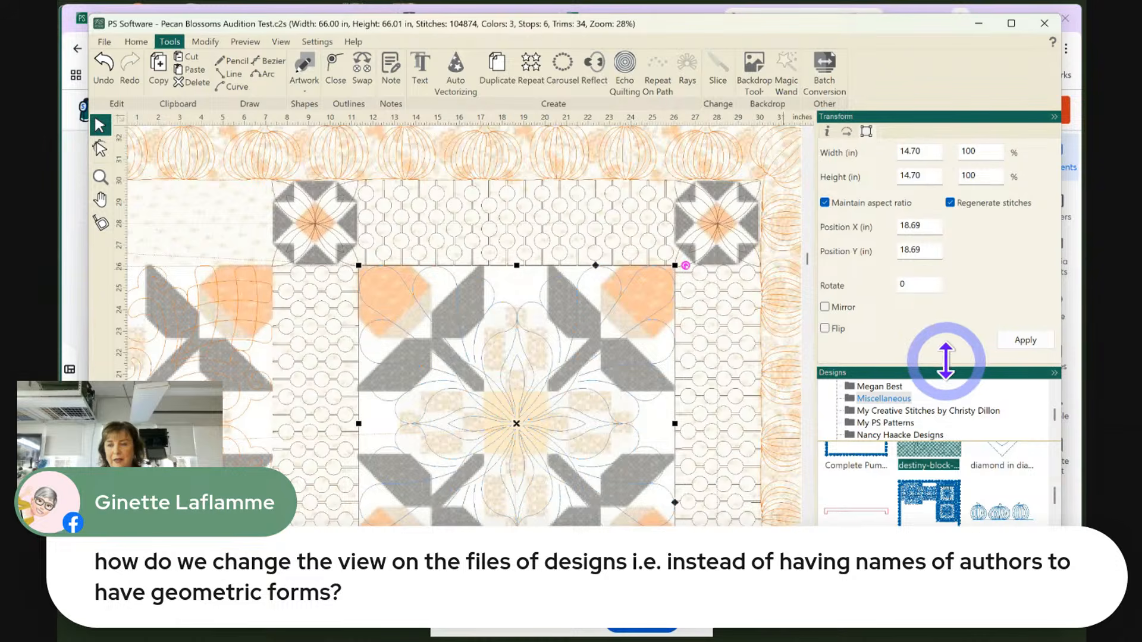
drag(945, 355, 946, 341)
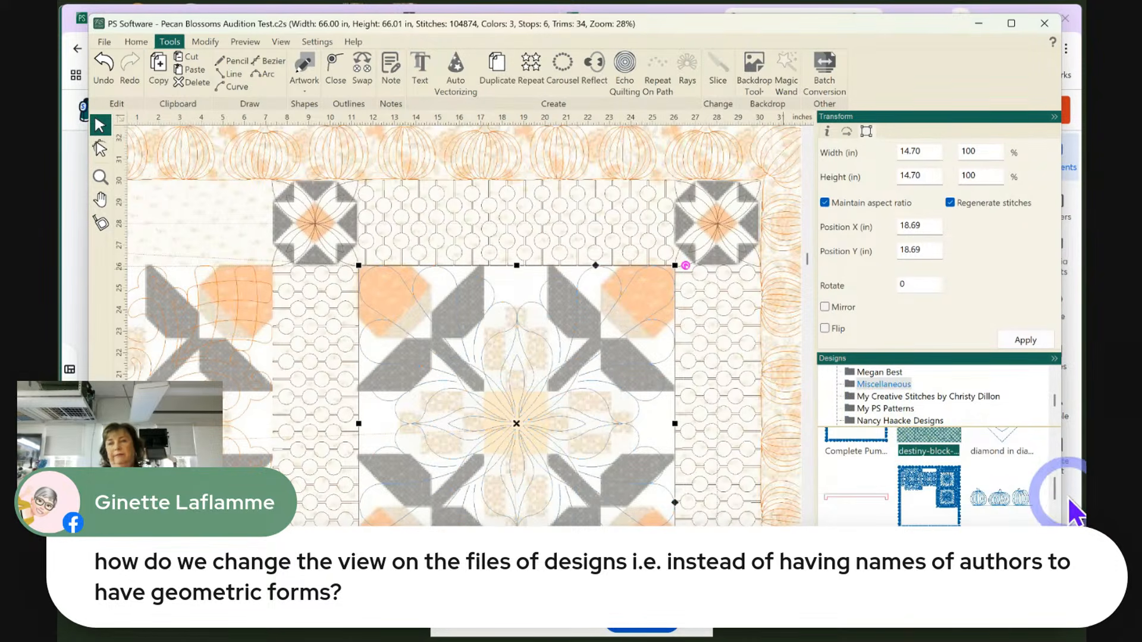
Minimize PS Software to get to the StreamYard studio and read through the recent viewer comments
click(978, 23)
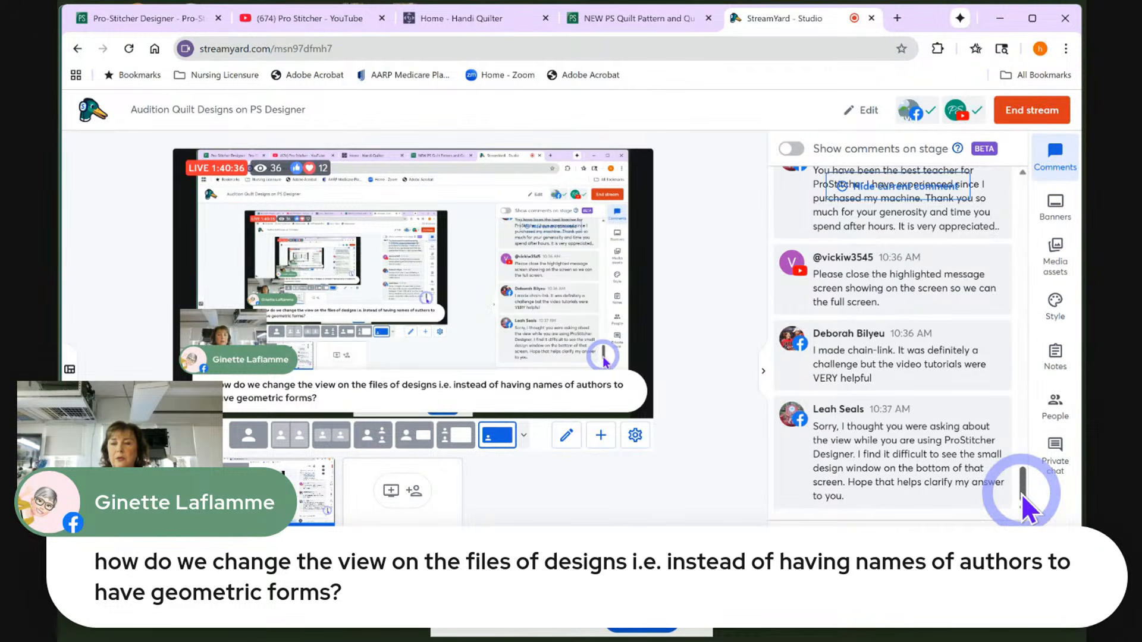
scroll(1023, 482, up, 3)
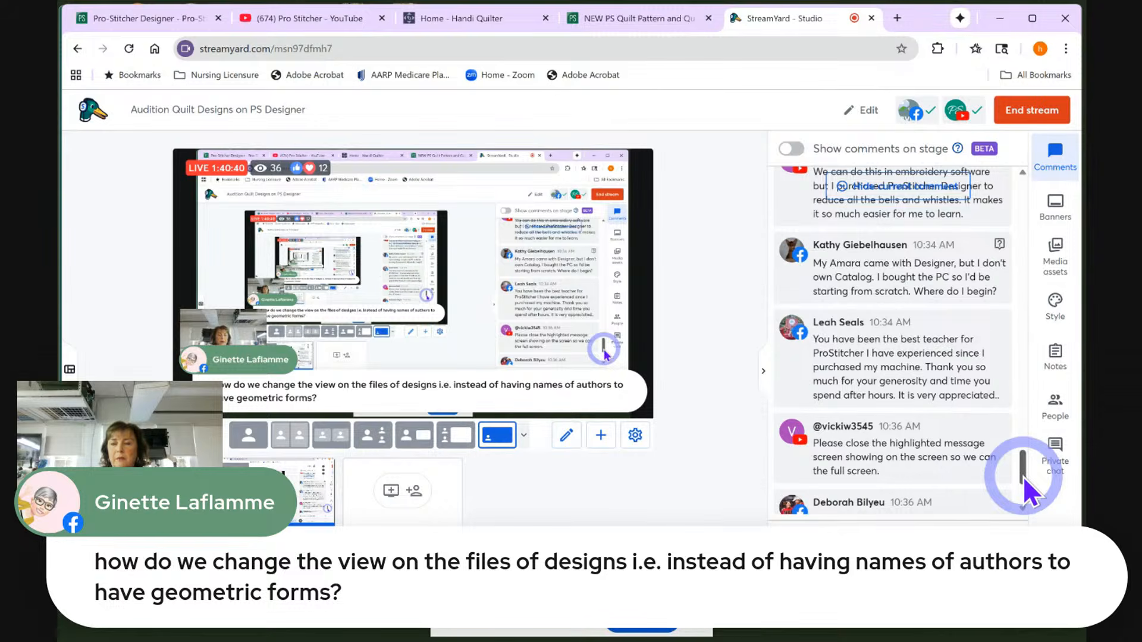
scroll(1024, 477, up, 3)
scroll(1025, 470, down, 5)
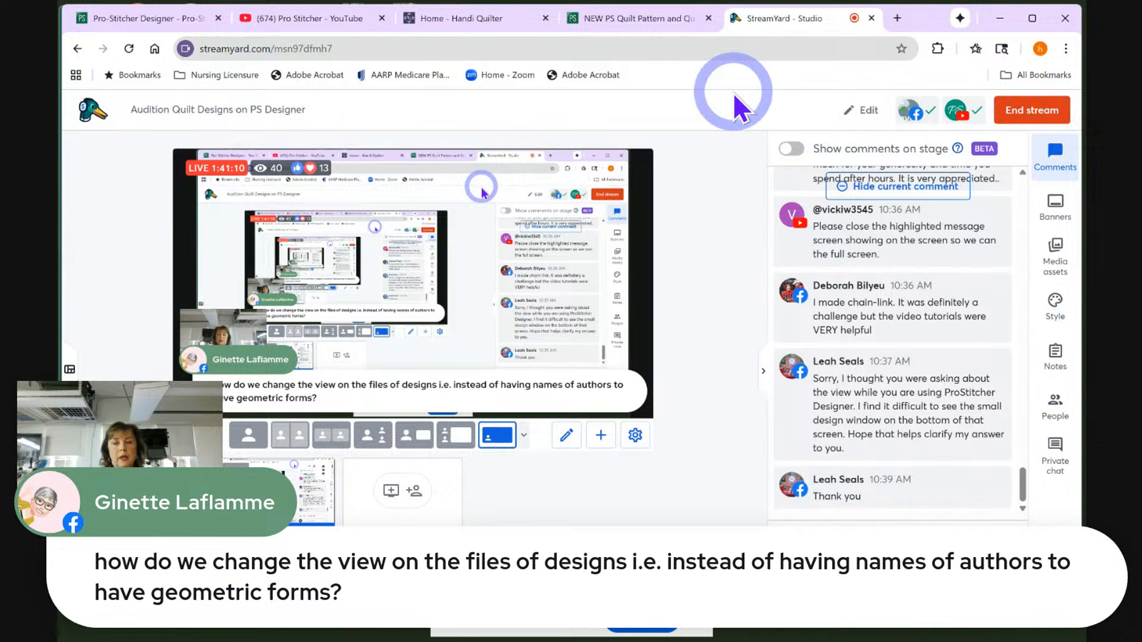
Switch to the Pro-Stitcher Designer Backdrop Tool presentation in PowerPoint and show slide 4 with the multicolored quilt
mouse_move(658, 637)
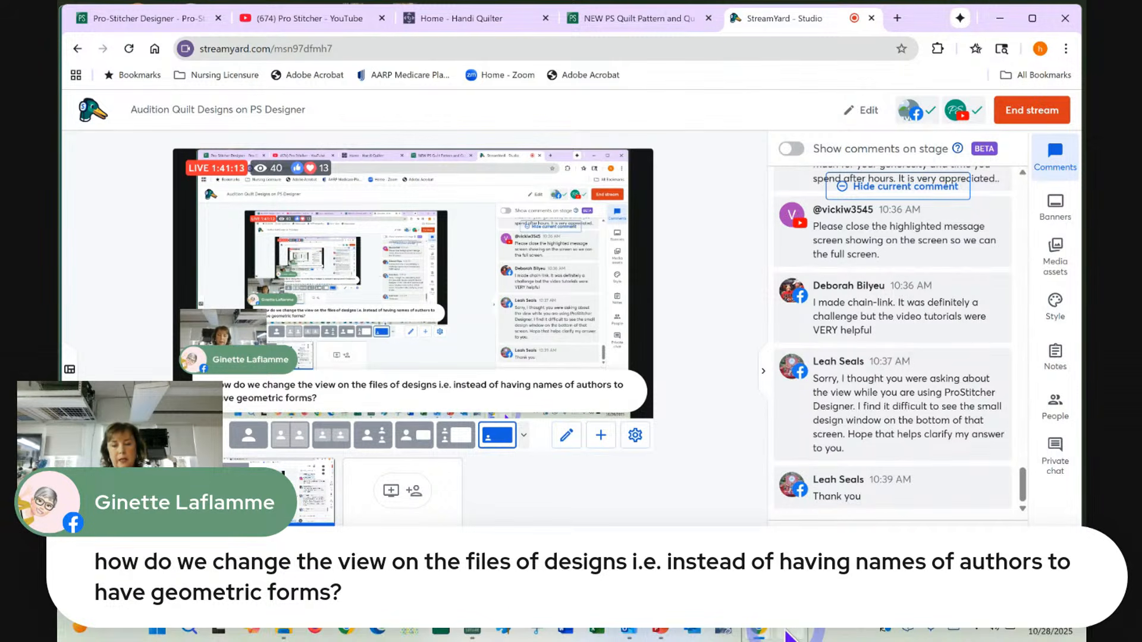
click(659, 630)
click(130, 320)
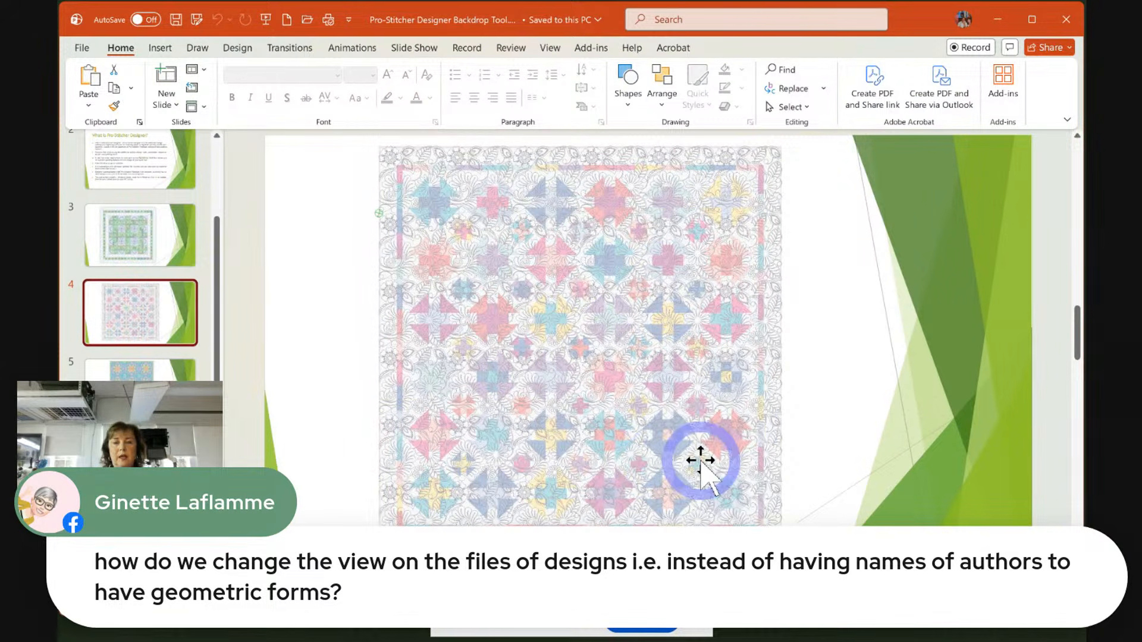
Return to the StreamYard studio, show the newest viewer comments and take the shared screen off the stage
click(997, 26)
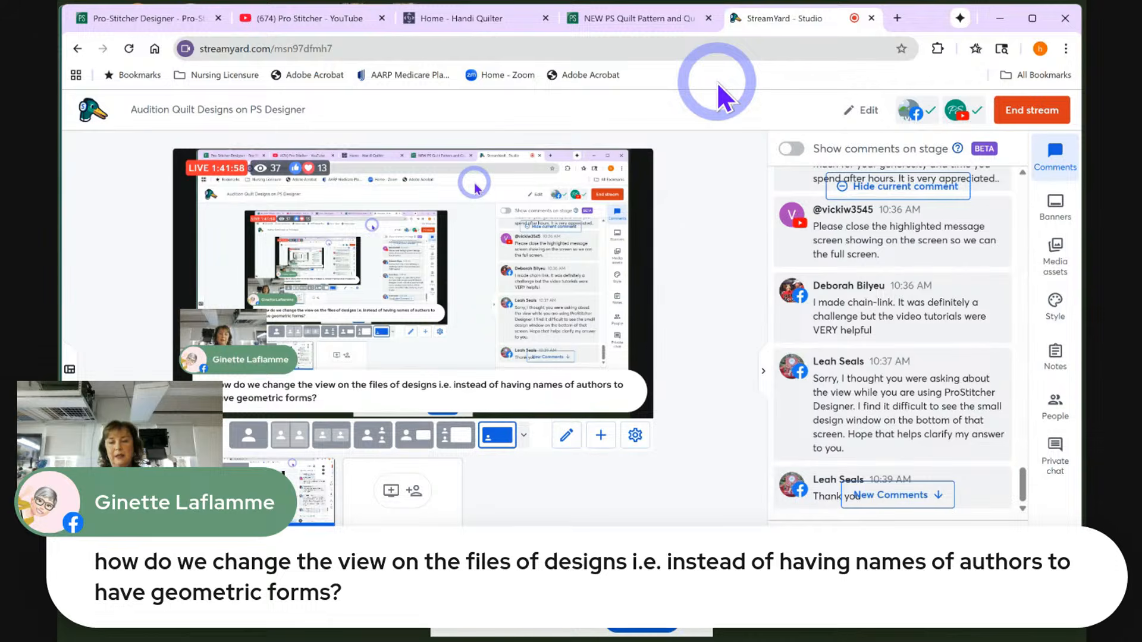
click(916, 502)
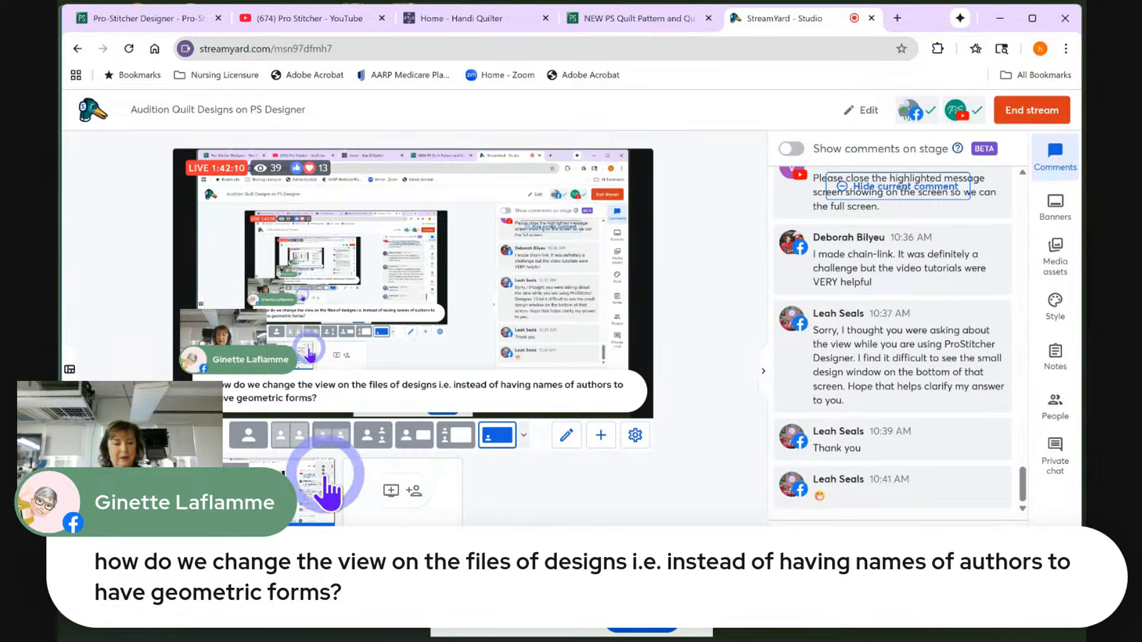
click(301, 502)
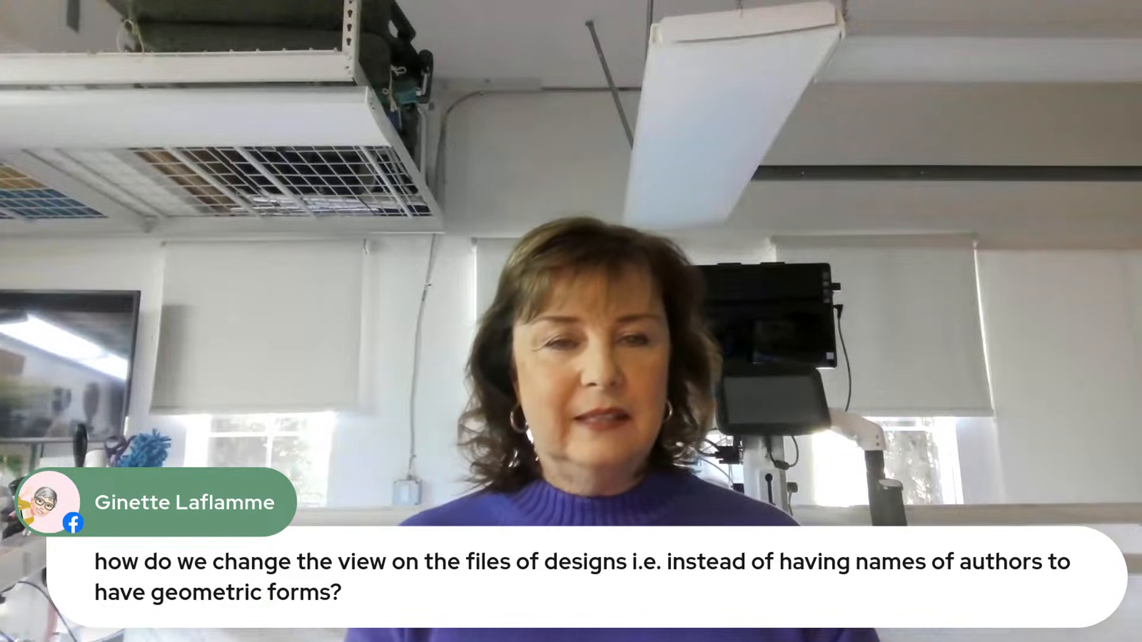